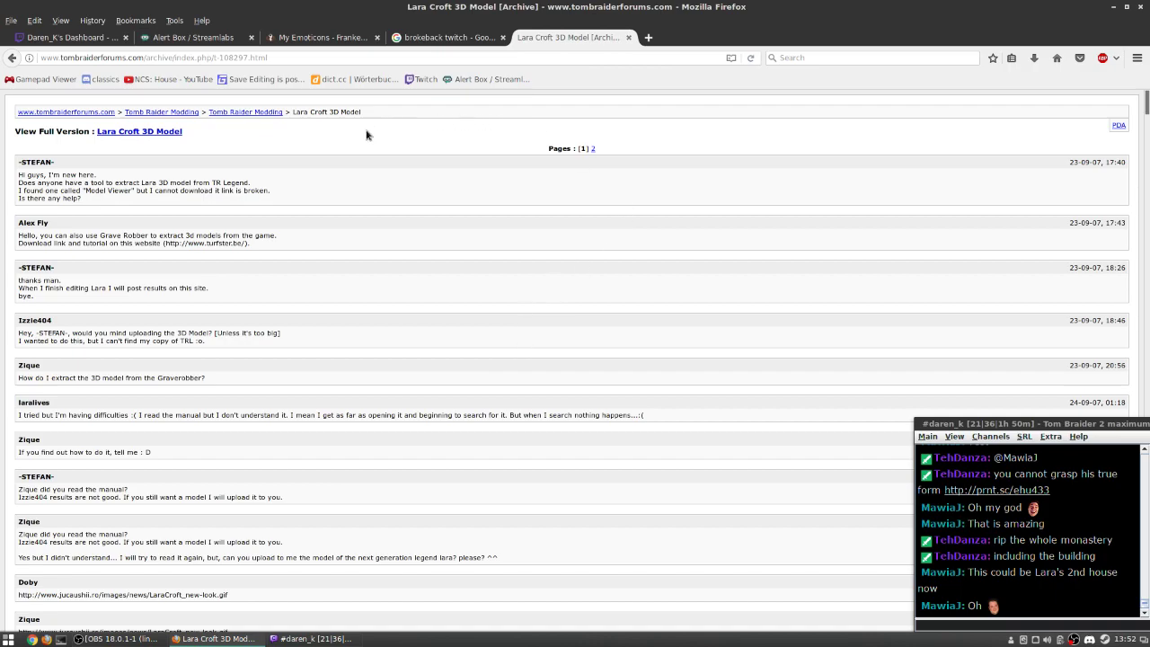
- Open the full version of the Lara Croft 3D Model thread and try the Grave Robber website linked in it
click(136, 133)
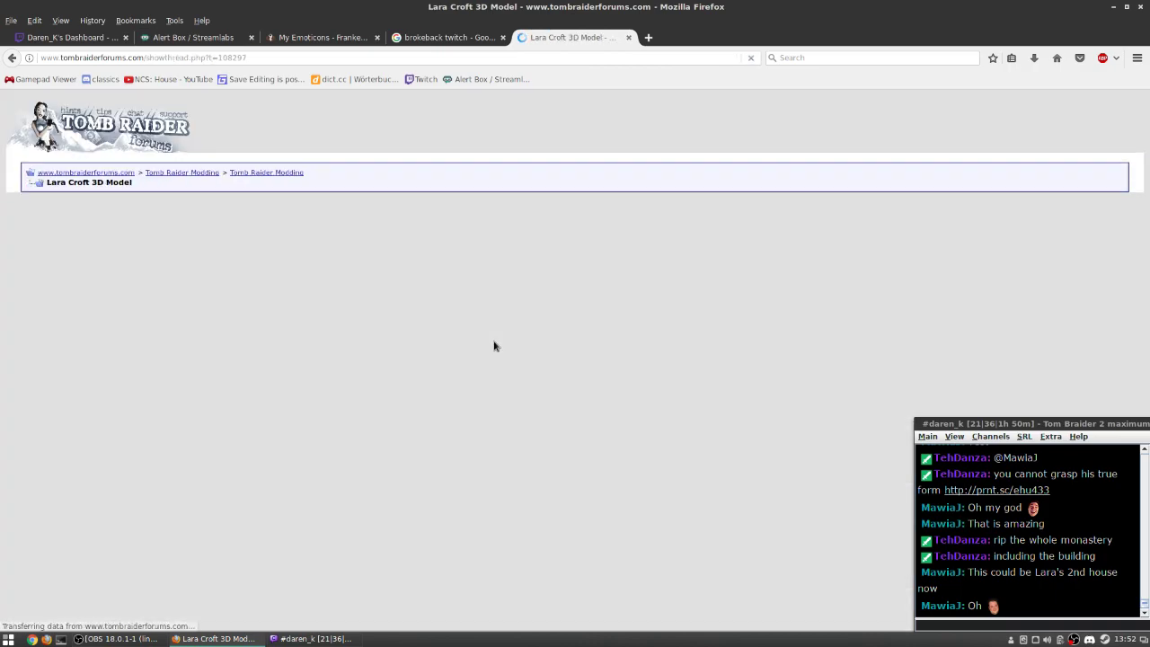
scroll(499, 350, down, 4)
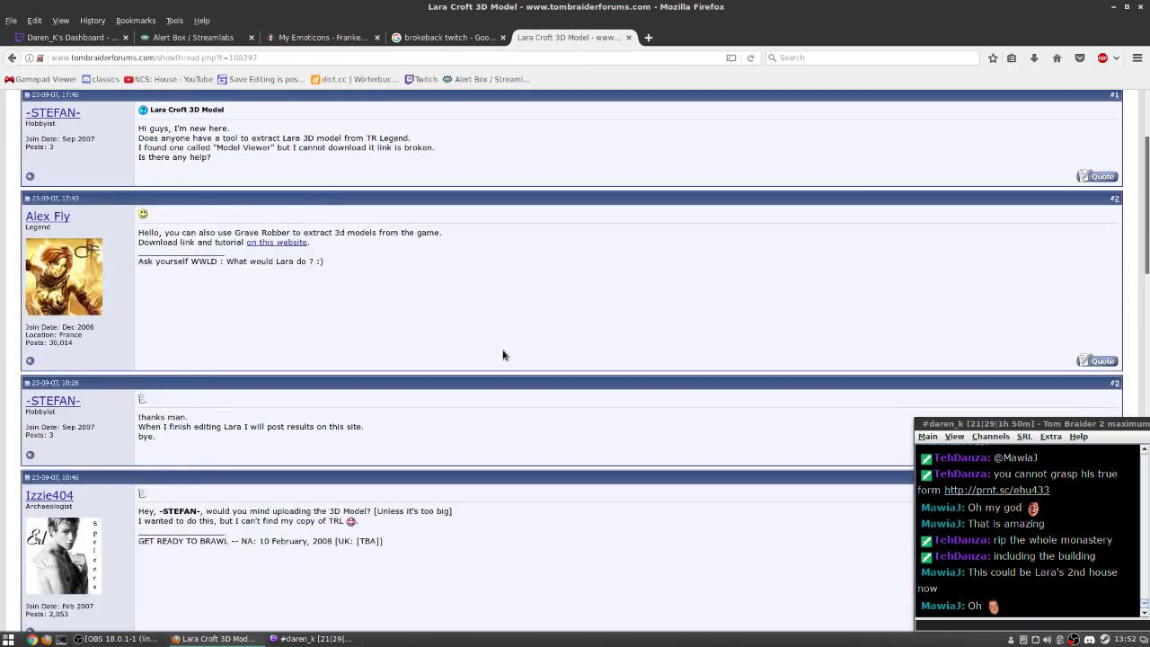
middle_click(277, 208)
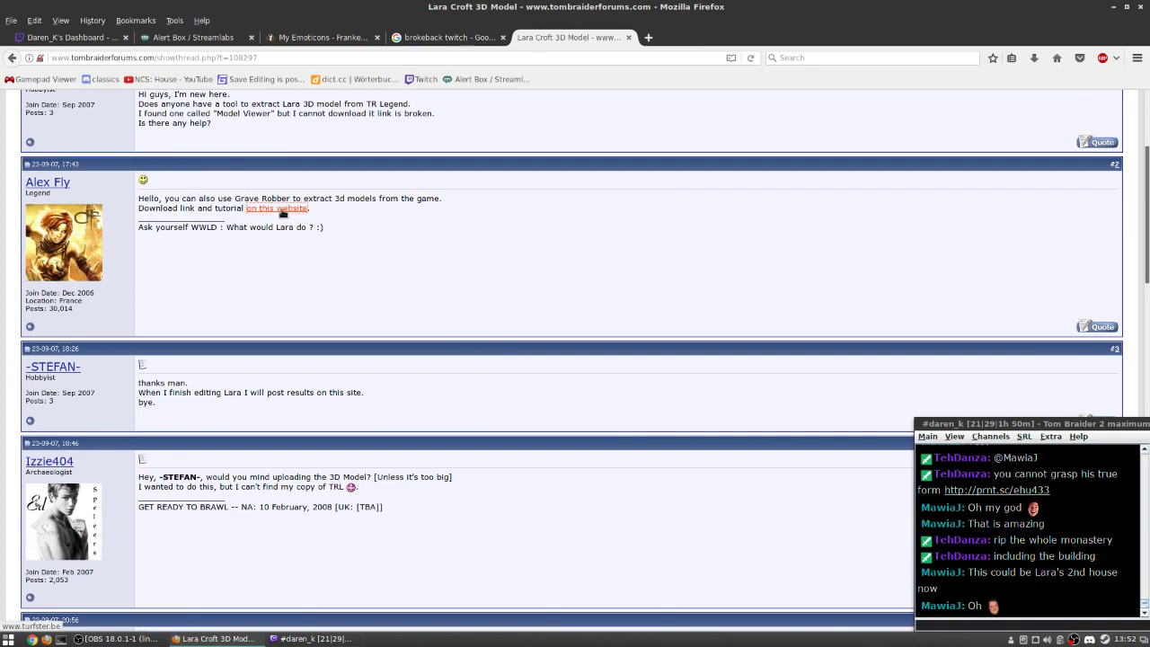
click(674, 39)
middle_click(676, 40)
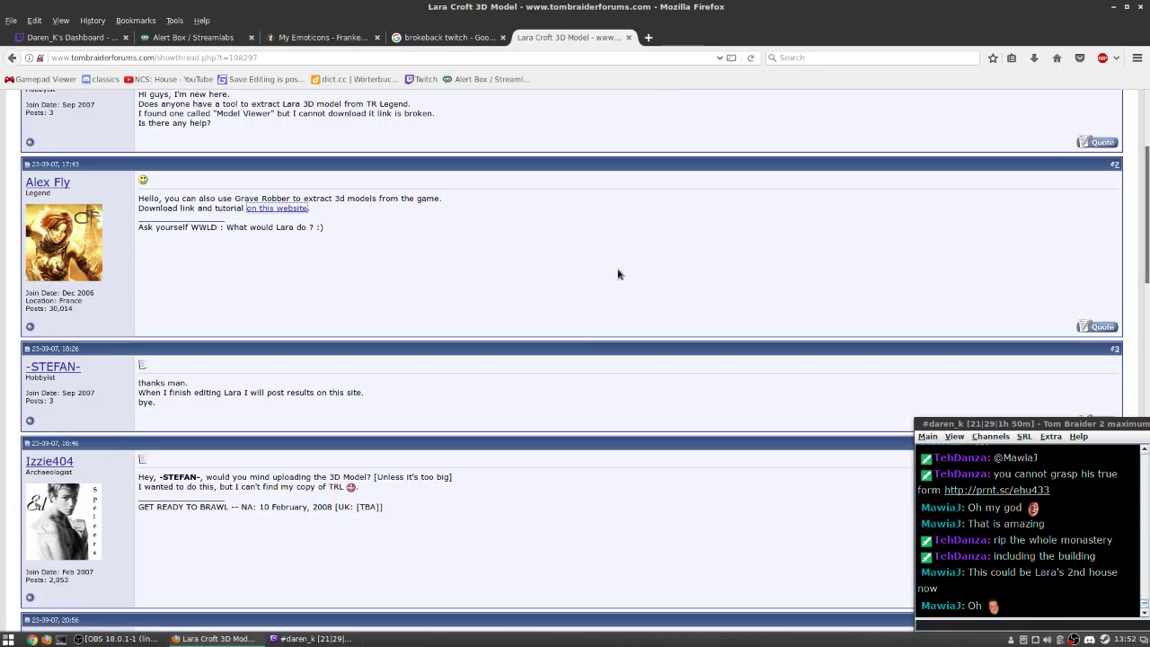
- Read the replies on the thread's first and last pages for a usable Lara Croft model source
click(54, 165)
scroll(500, 328, down, 12)
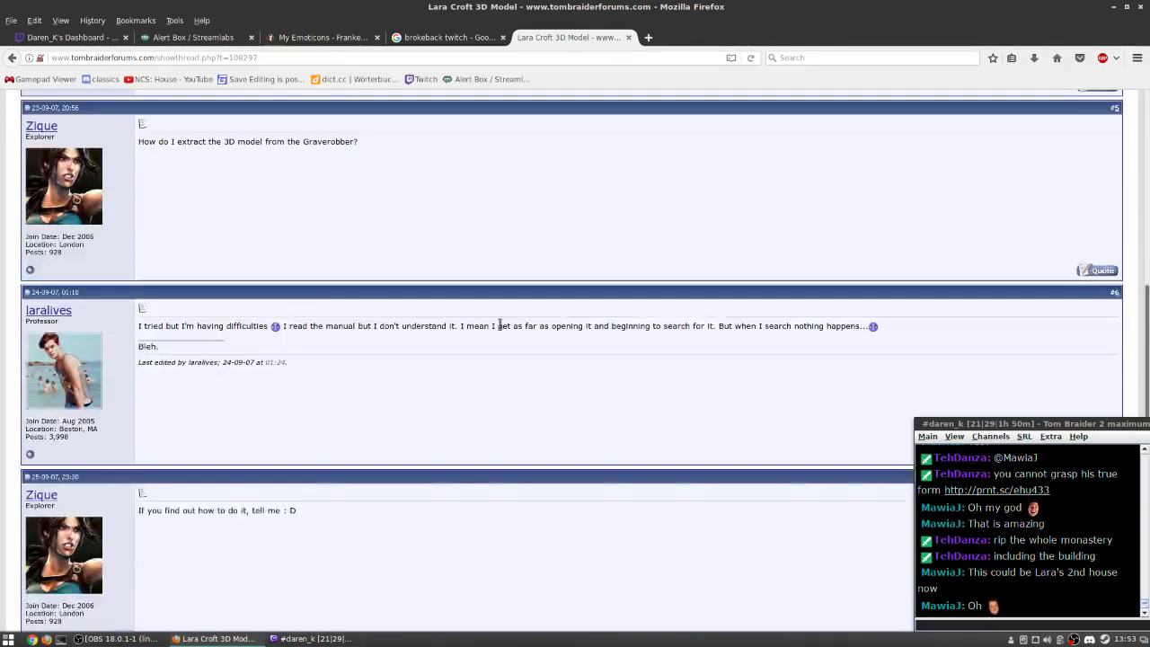
scroll(500, 327, down, 5)
click(1092, 343)
scroll(728, 405, down, 10)
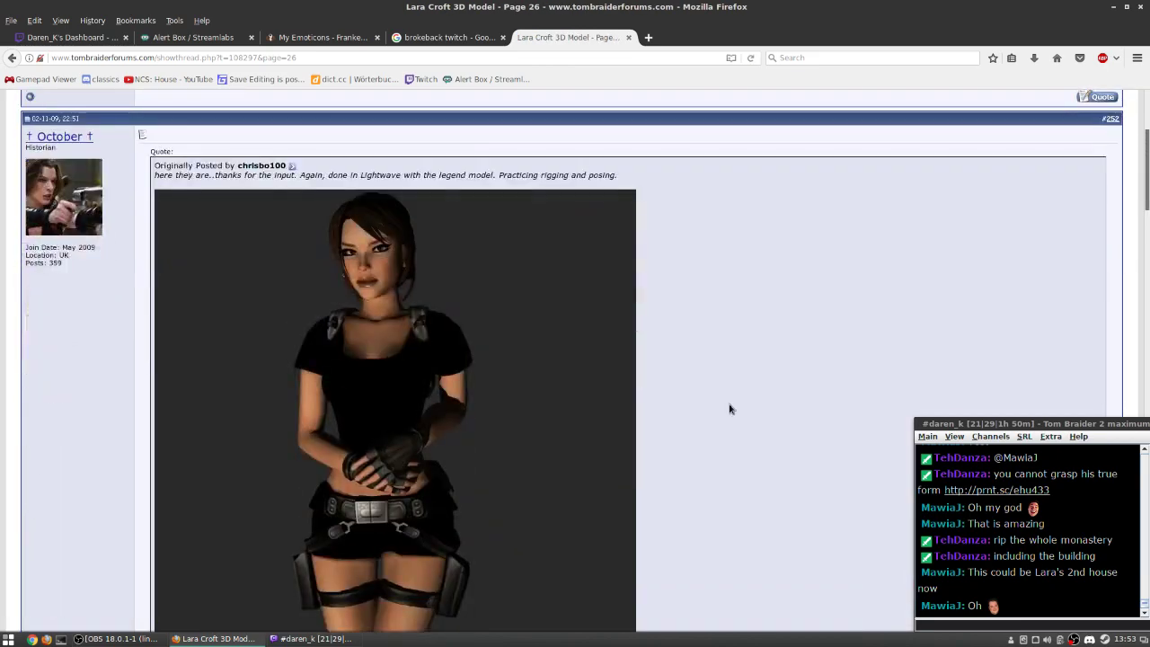
scroll(718, 408, down, 15)
scroll(658, 464, up, 3)
scroll(657, 464, up, 3)
scroll(551, 470, down, 2)
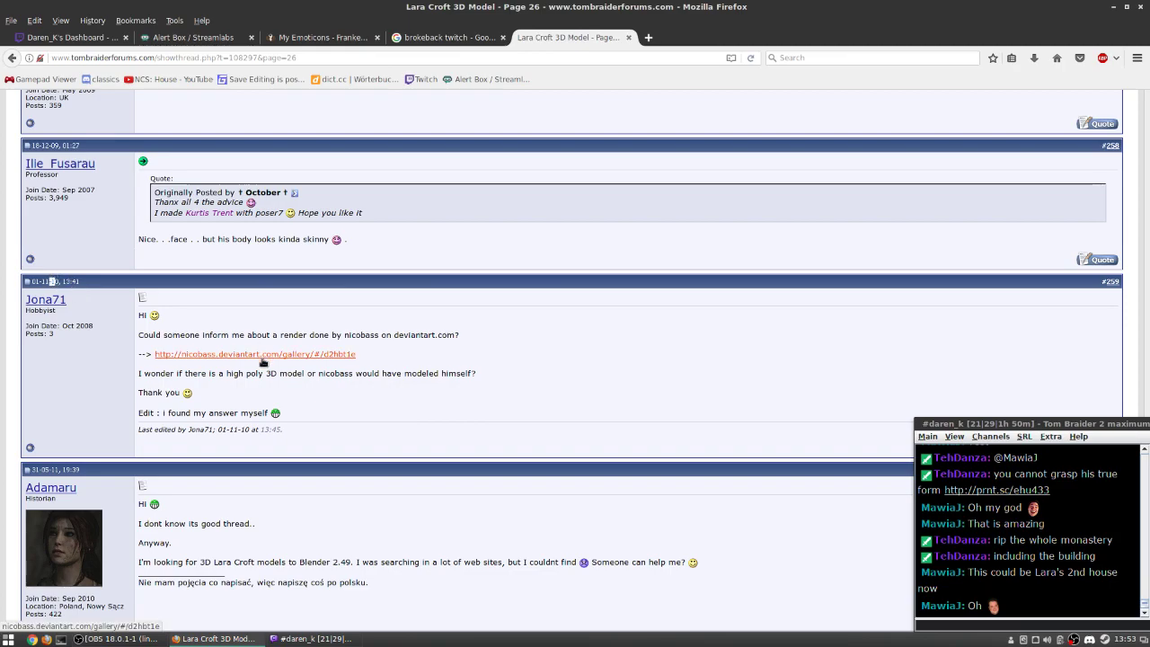
- Go back to the Google results and open the 3D Warehouse search for lara croft
key(alt+Left)
key(alt+Left)
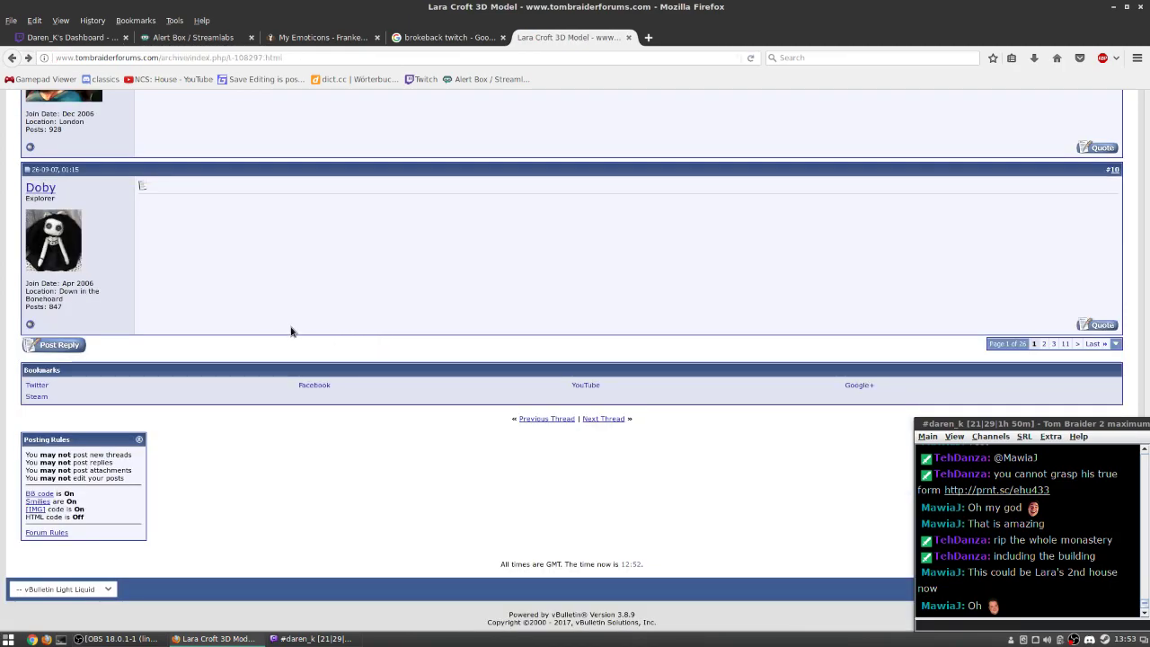
key(alt+Left)
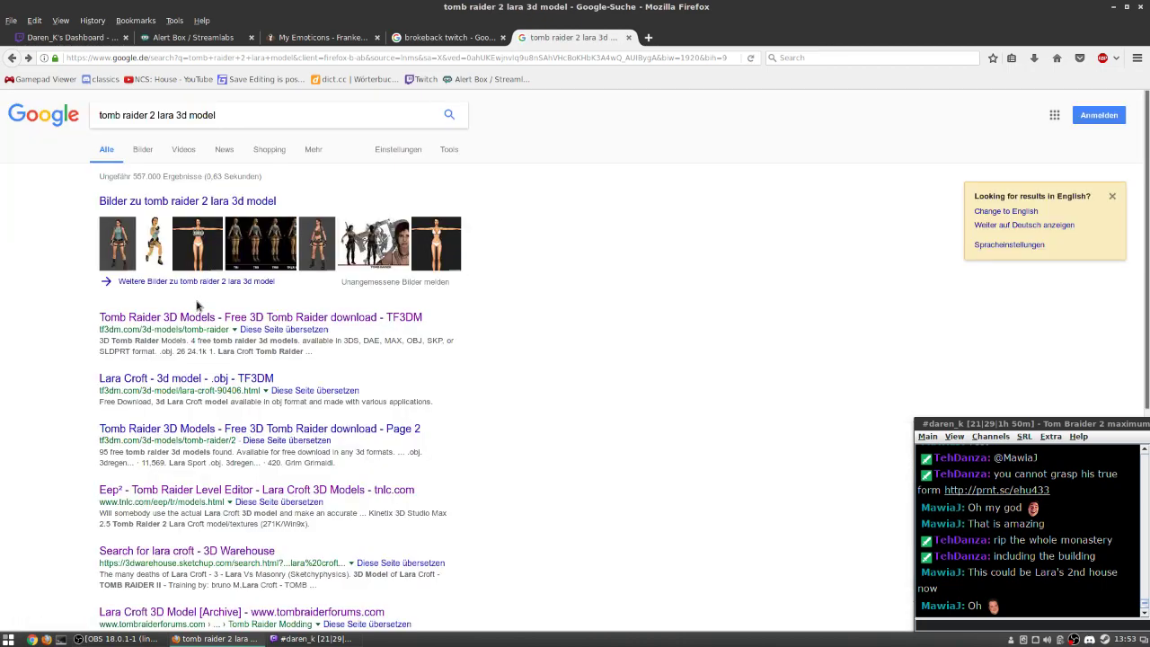
scroll(195, 323, down, 2)
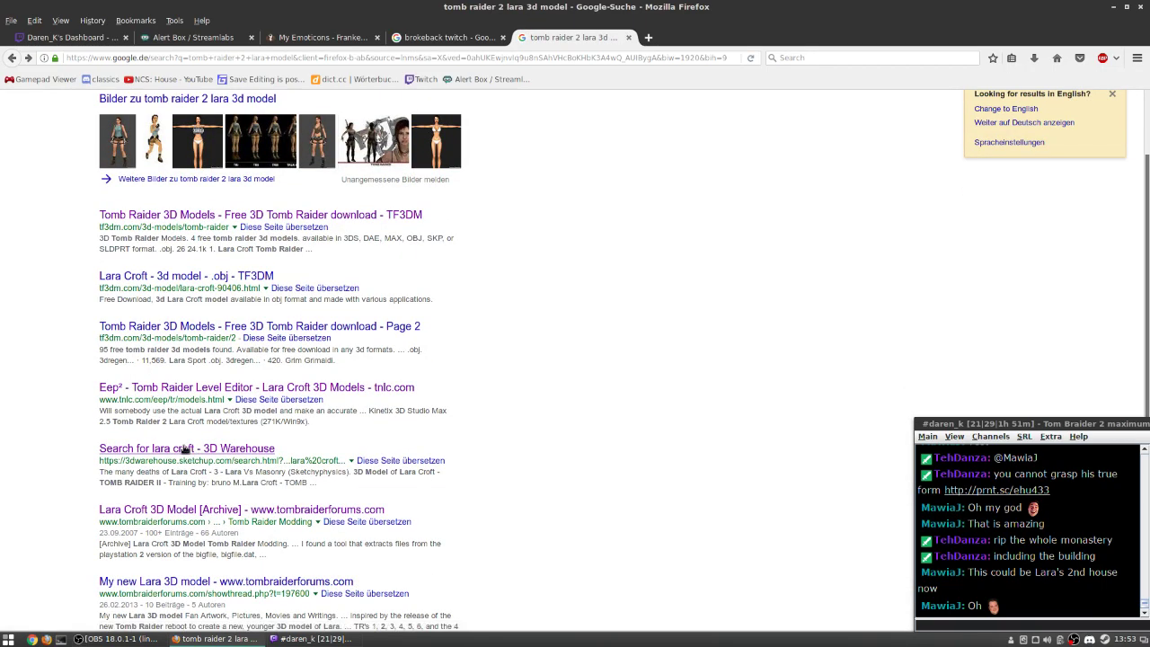
click(173, 448)
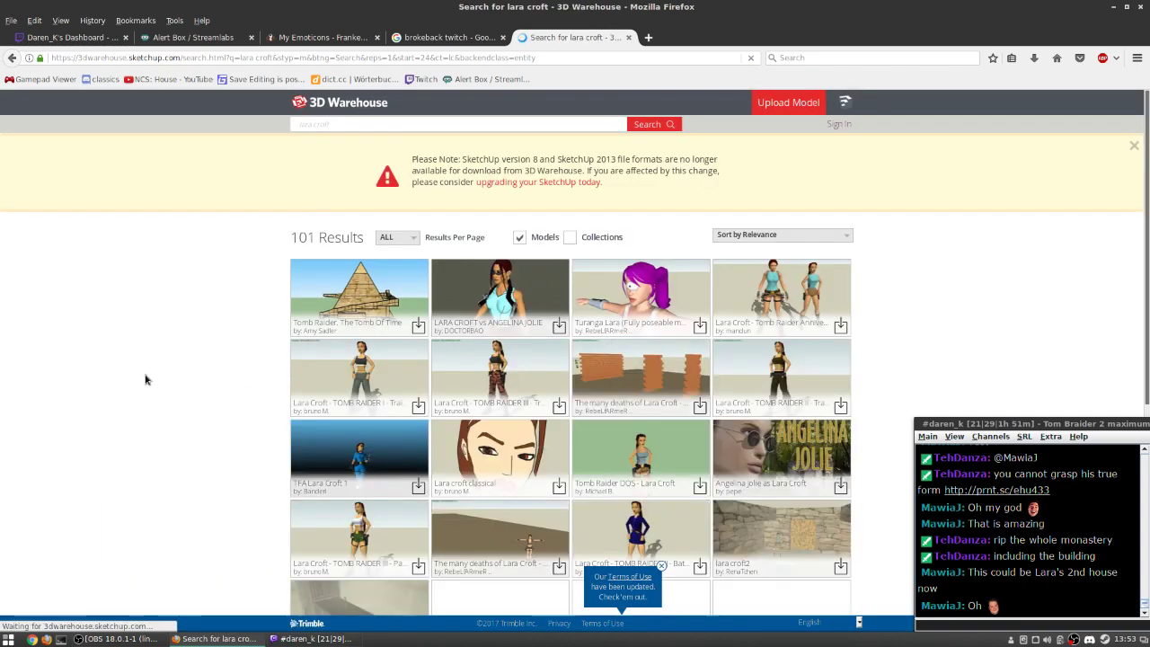
- Browse the 3D Warehouse results and open the page of the "Tomb Raider DOS - Lara Croft" model
scroll(146, 379, down, 1)
scroll(146, 379, down, 3)
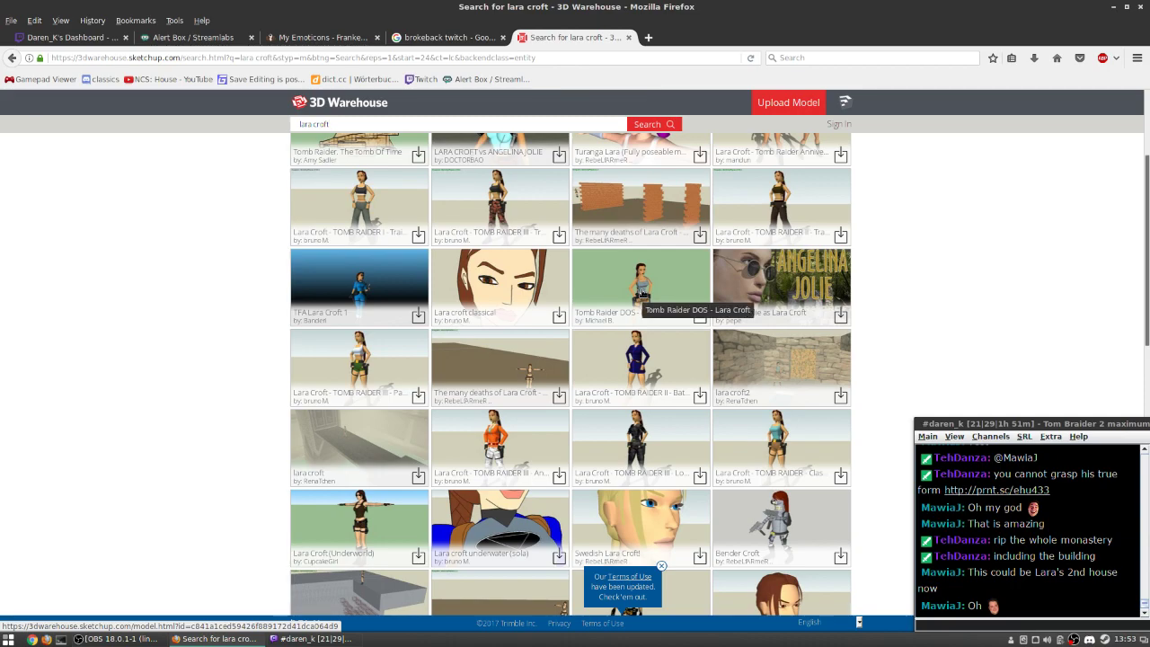
scroll(640, 294, down, 2)
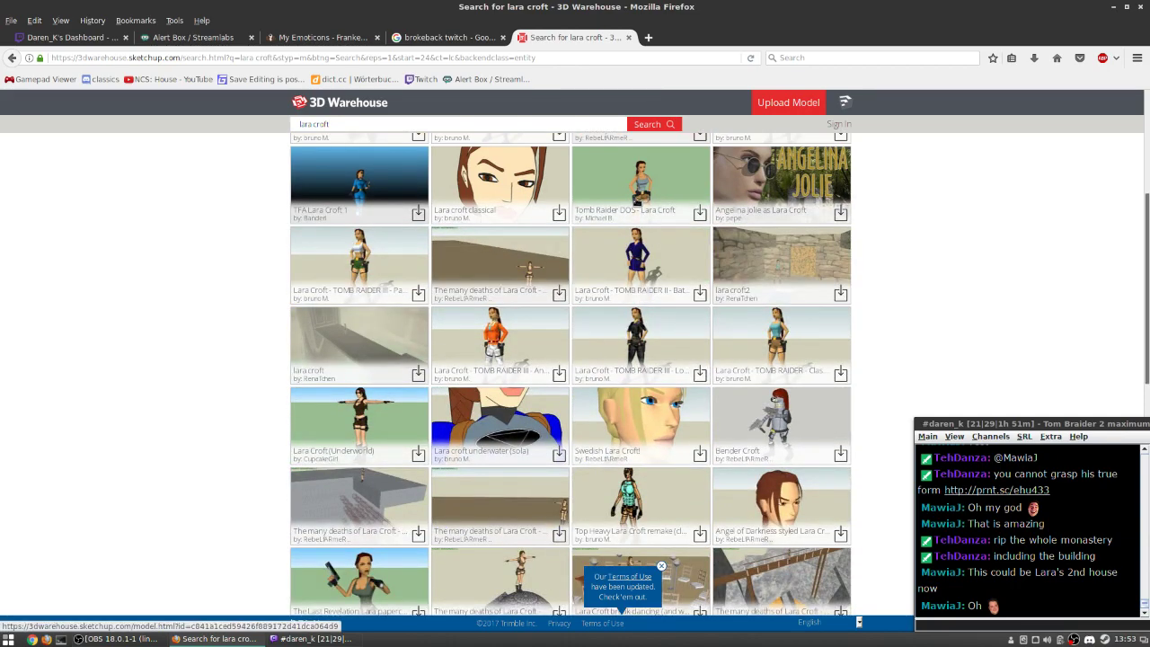
click(698, 213)
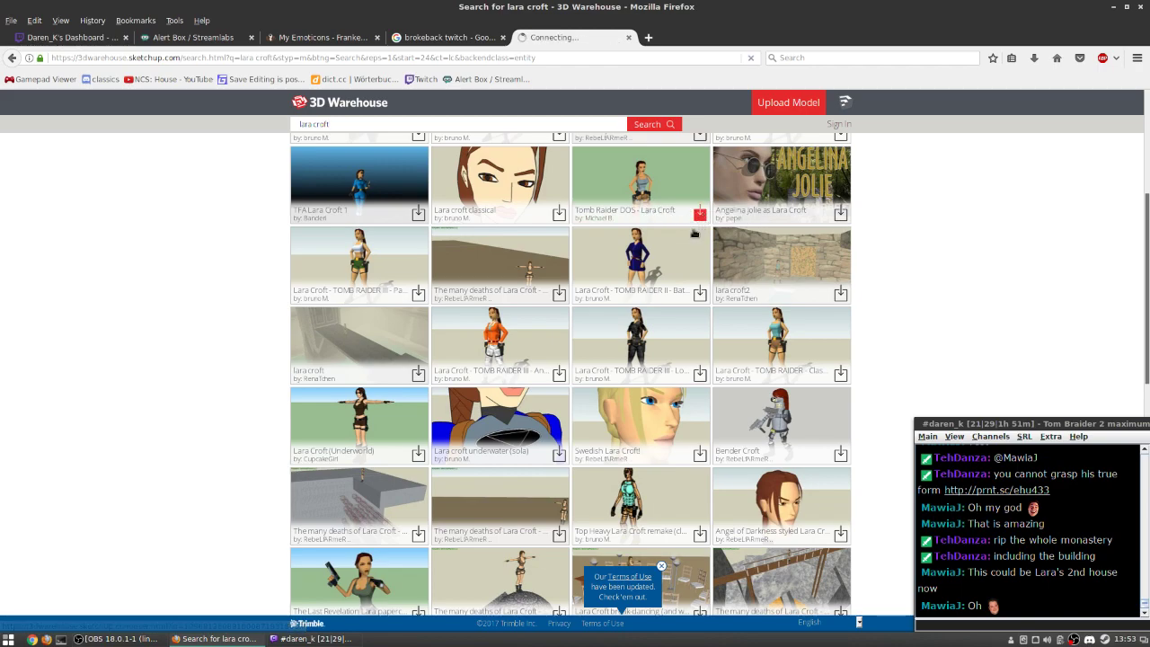
click(615, 382)
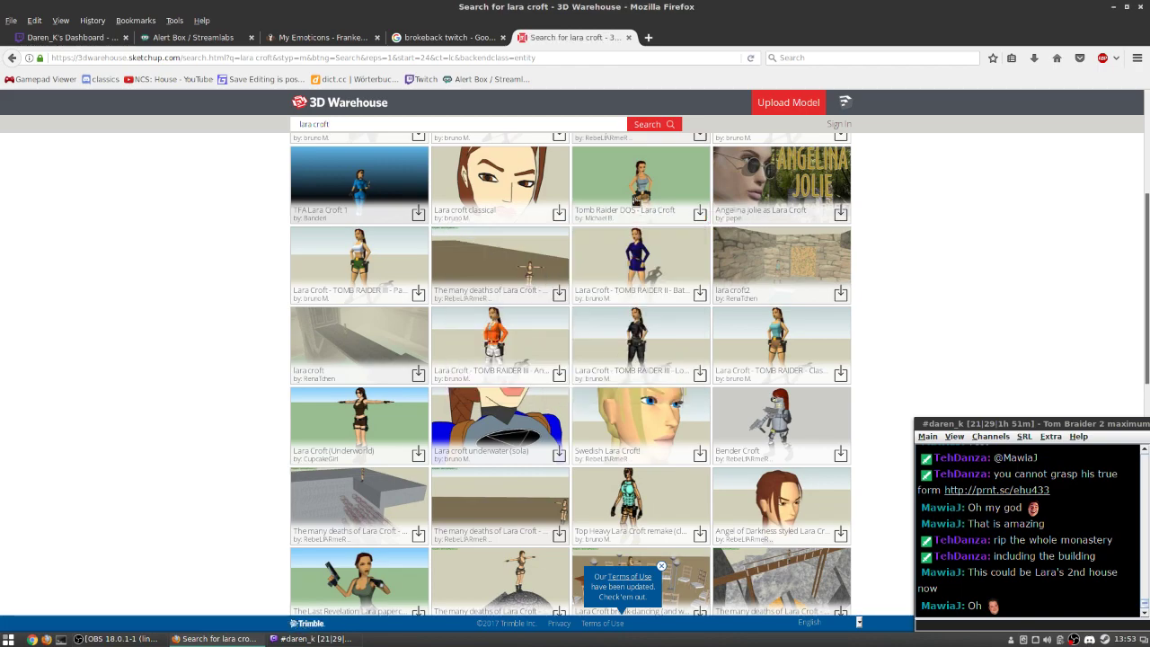
click(637, 217)
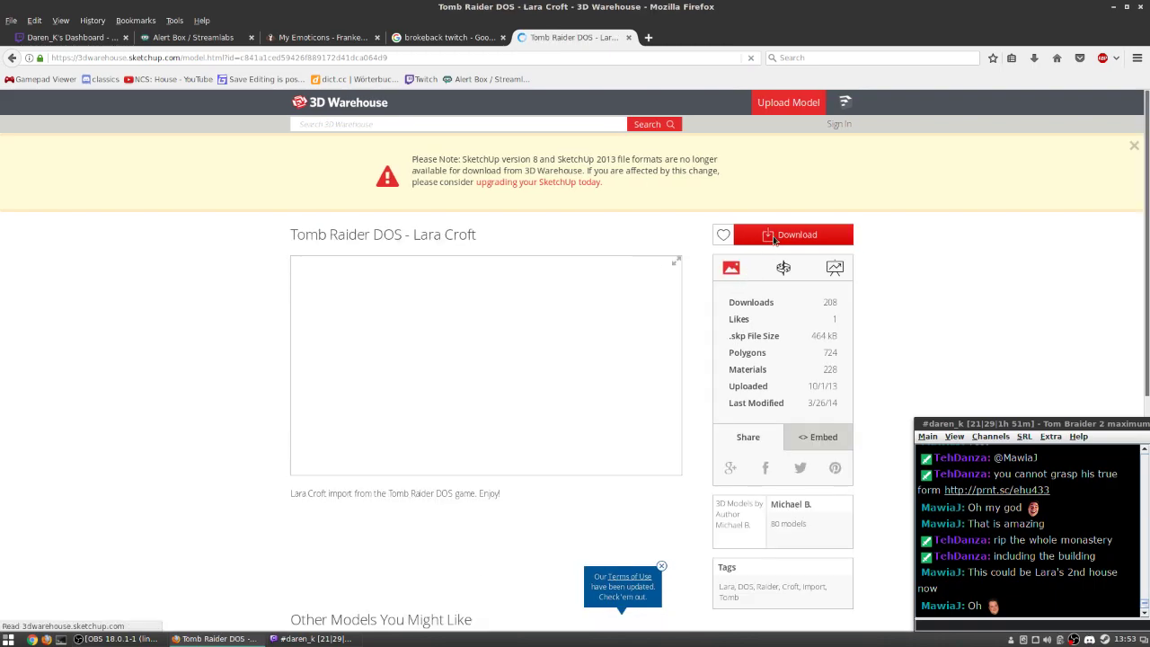
- Download the Lara Croft model as a Collada file
click(773, 235)
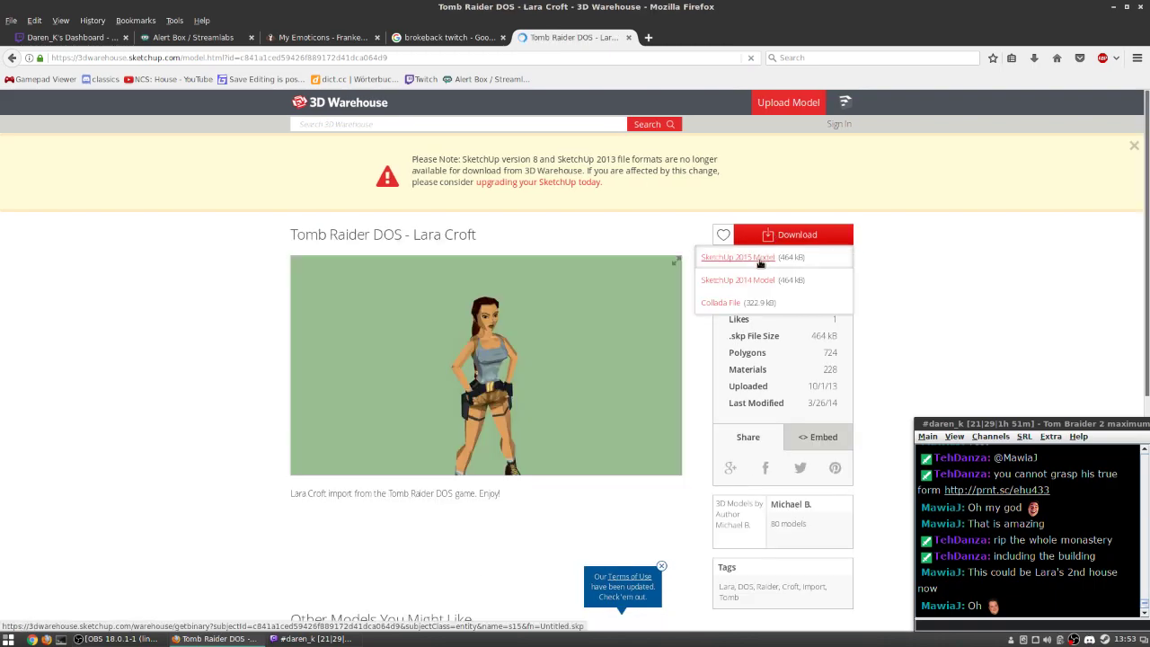
click(721, 303)
click(666, 383)
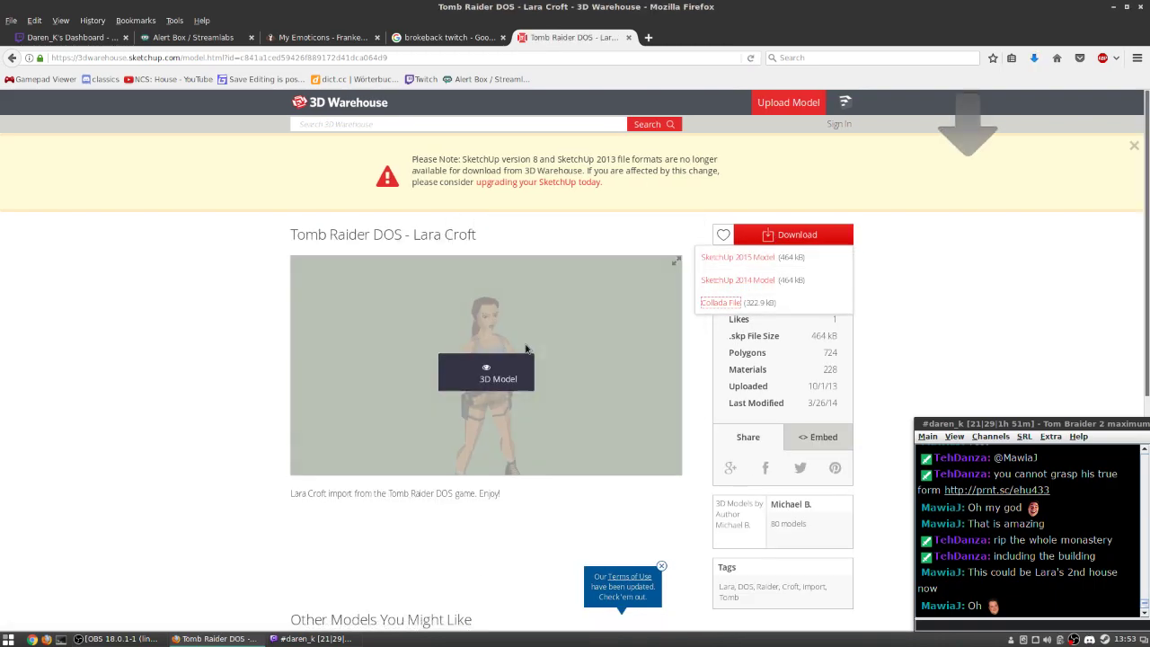
- Show the downloaded Untitled.zip in its folder, extract it there and open the extracted Untitled folder
click(1031, 59)
right_click(916, 90)
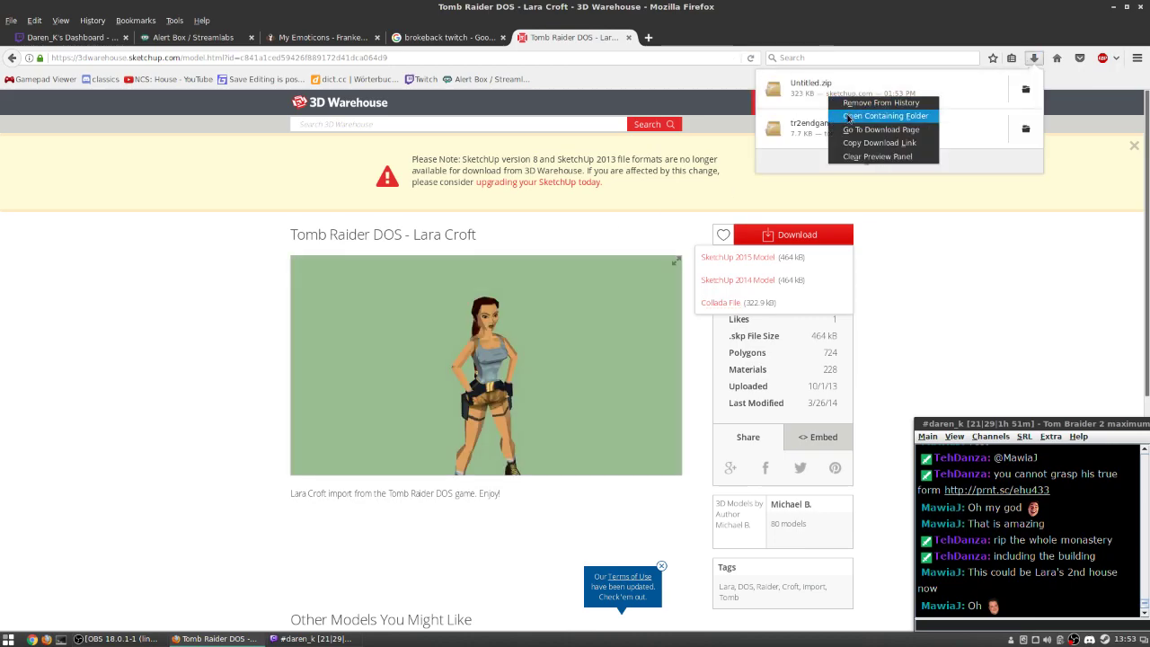
click(966, 106)
right_click(240, 384)
click(269, 510)
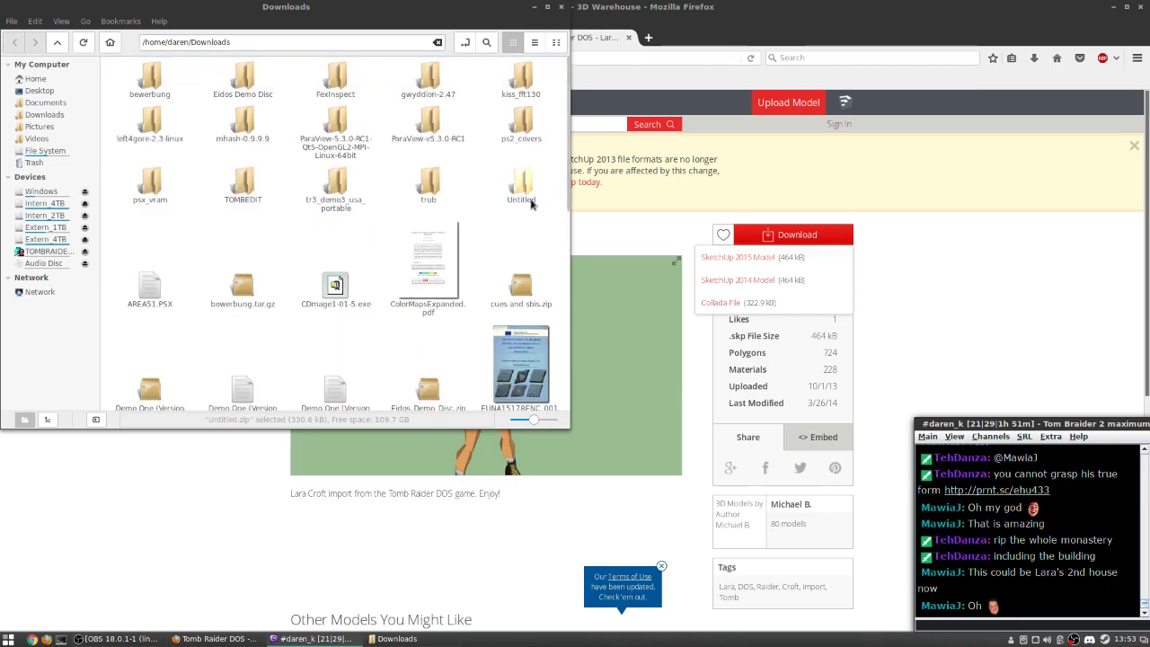
double_click(328, 382)
- Launch Blender and dismiss its splash screen
click(8, 639)
text(blender)
key(Return)
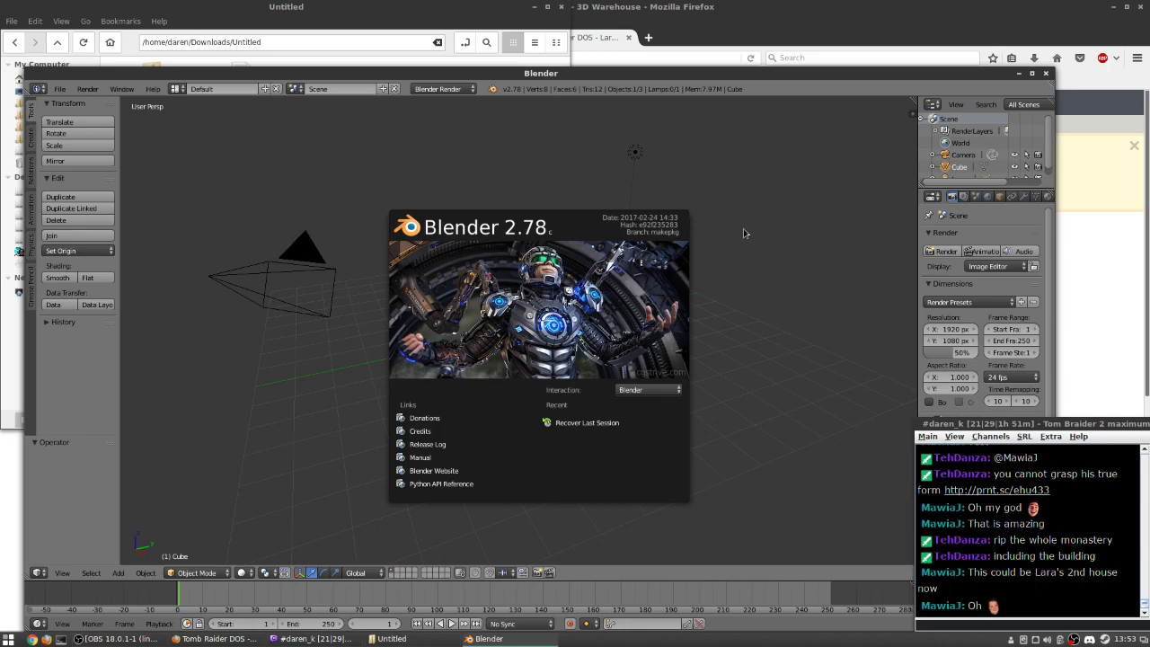
click(637, 153)
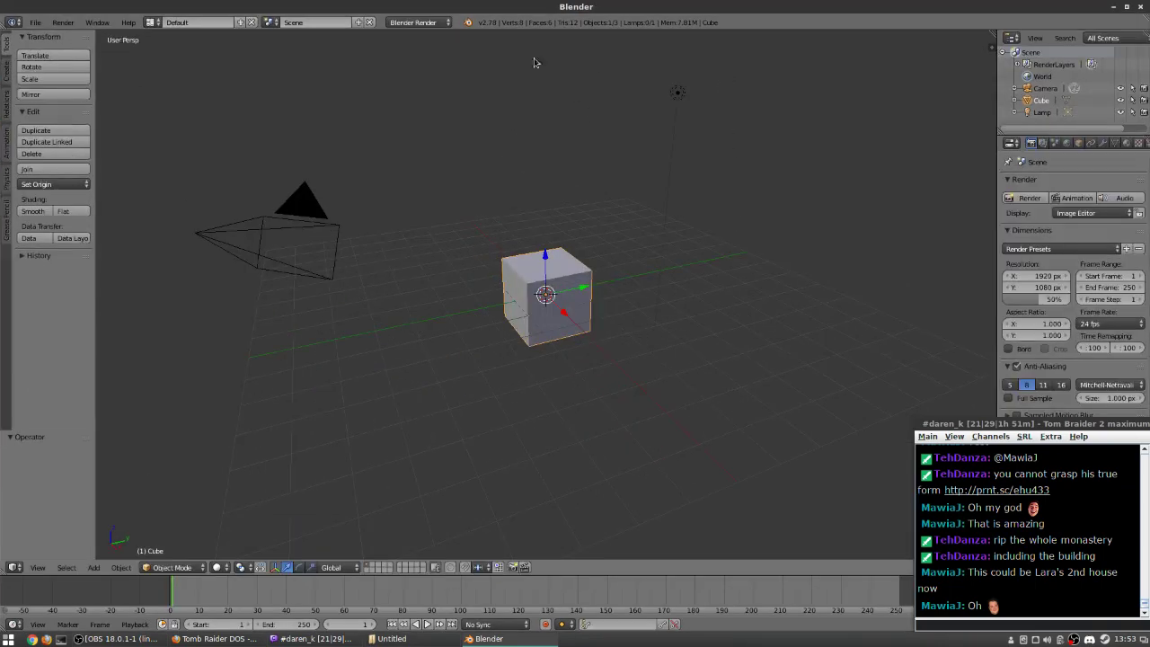
- Import the Collada file model.dae from the Downloads/Untitled folder into the scene
click(34, 21)
mouse_move(97, 239)
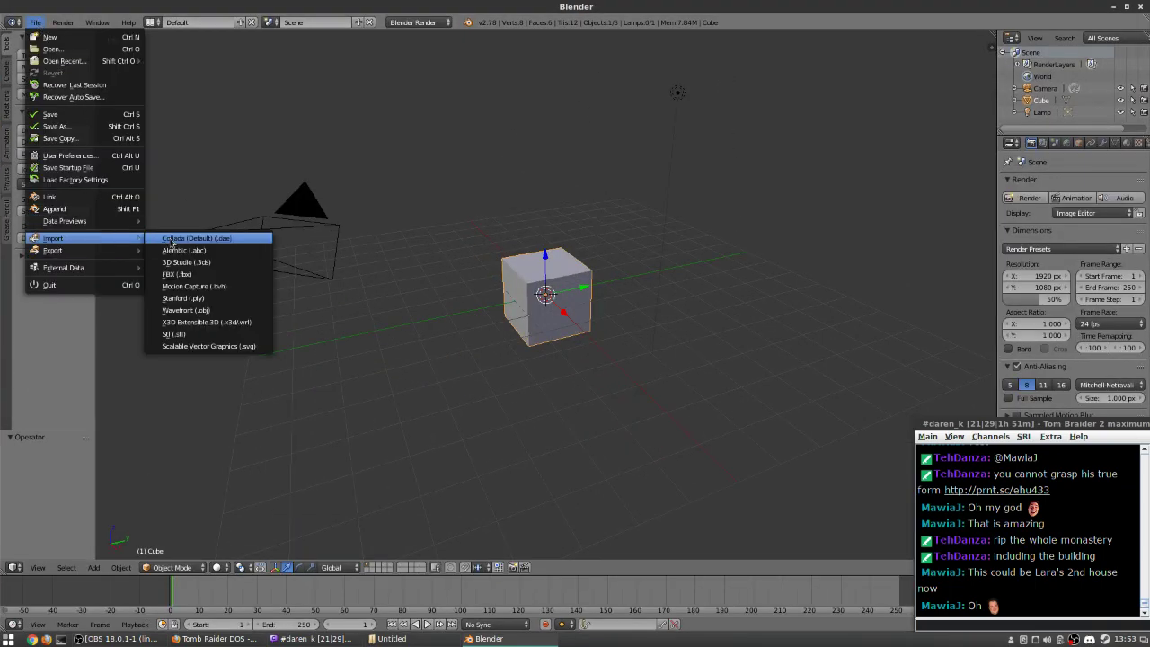
click(171, 239)
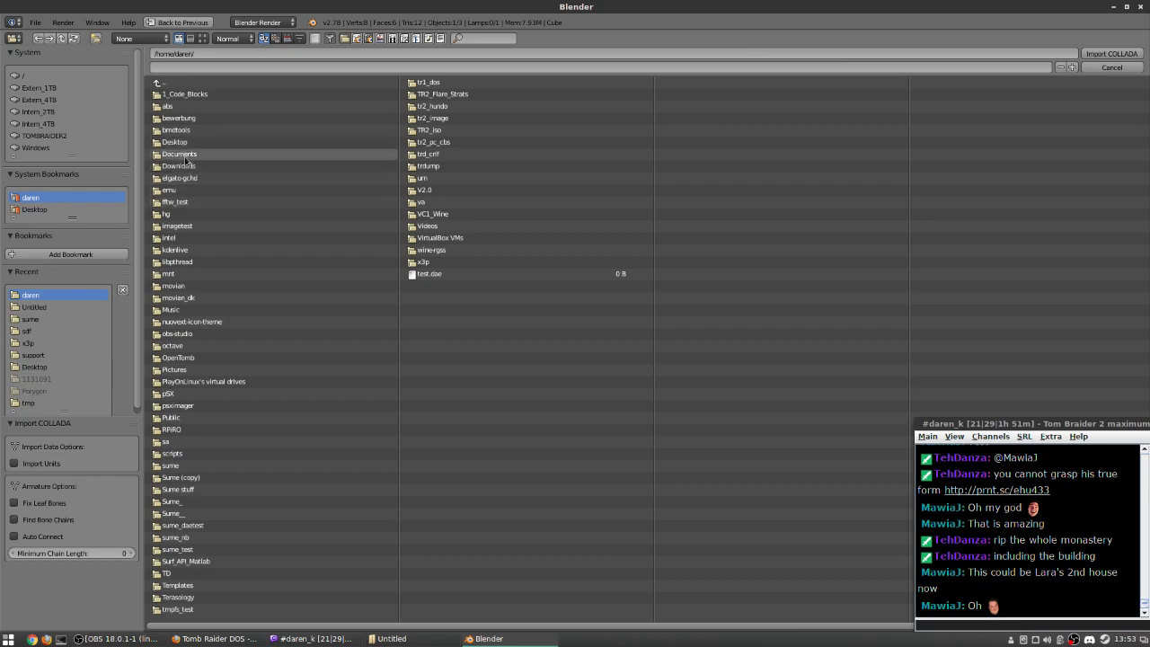
double_click(174, 261)
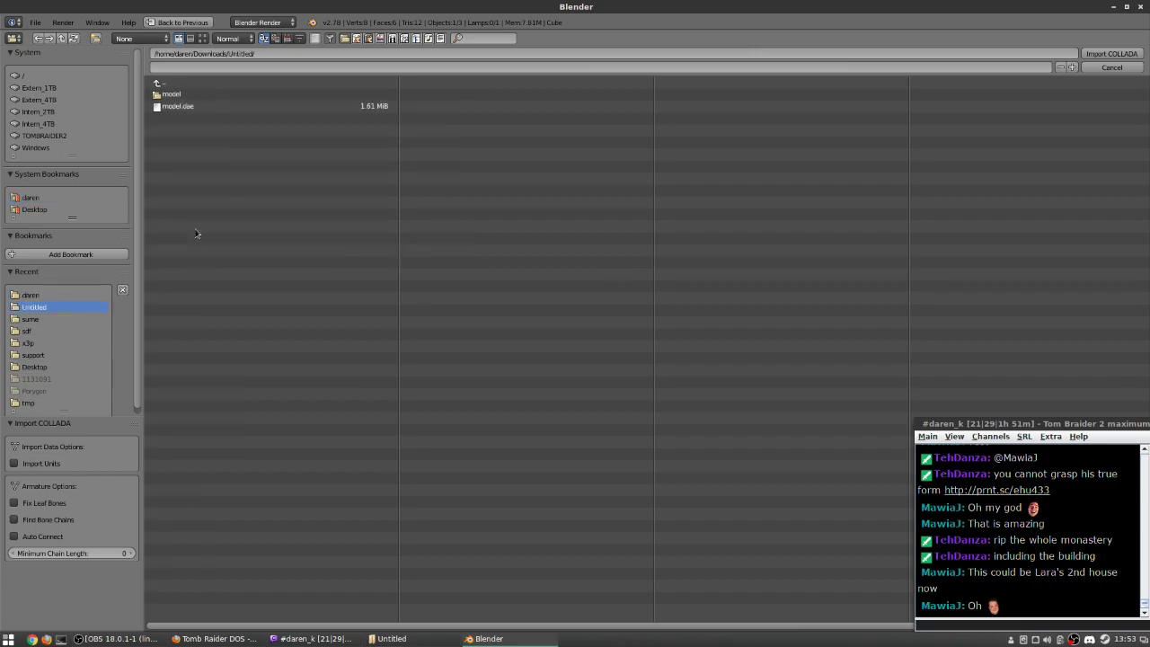
double_click(187, 108)
- Delete the default cube beneath the imported figure
right_click(525, 304)
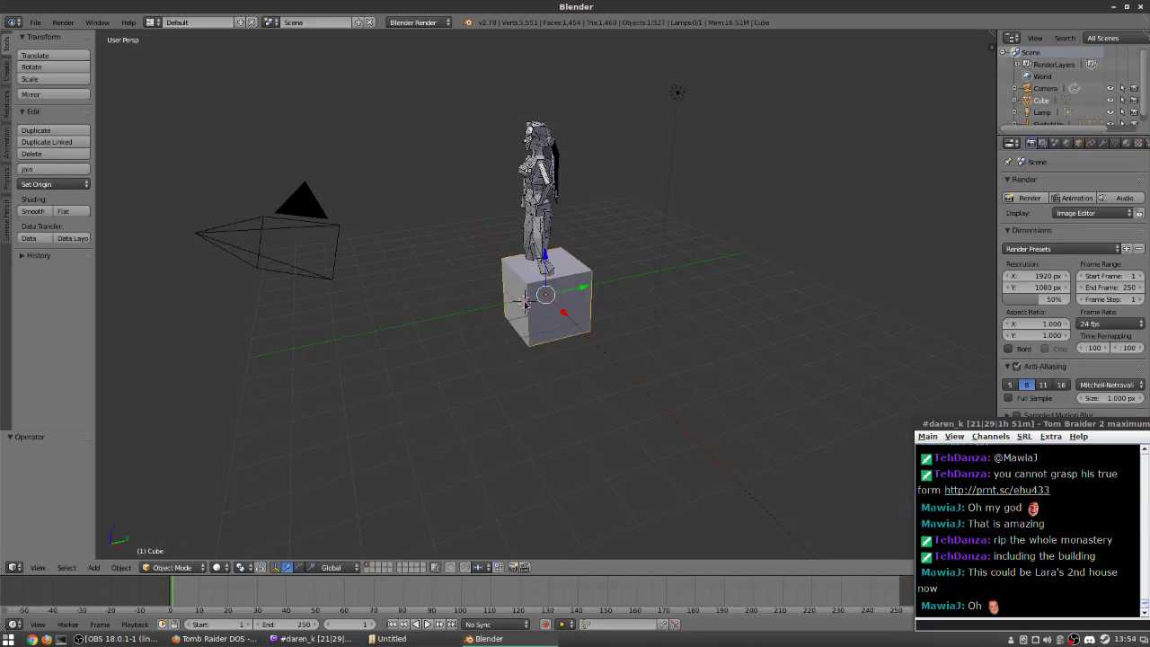
key(x)
click(525, 304)
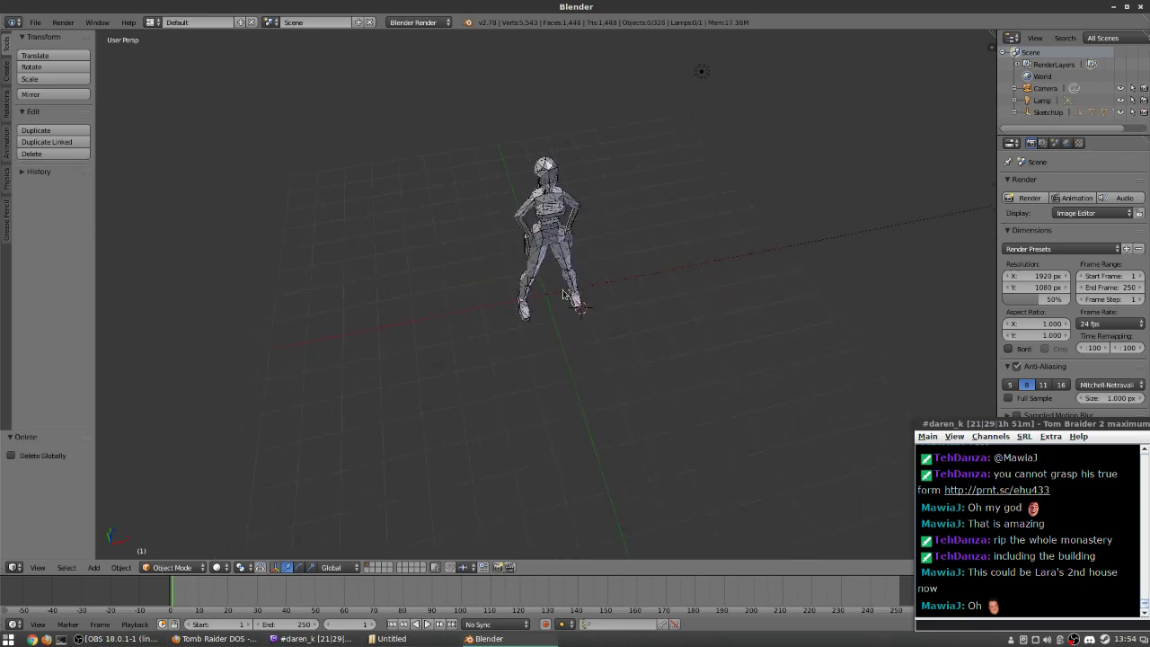
- Show the Lara Croft figure from the front with the viewport shading set to Material
scroll(564, 326, up, 3)
scroll(566, 341, down, 3)
scroll(574, 404, up, 1)
drag(578, 487, 565, 417)
scroll(565, 417, up, 2)
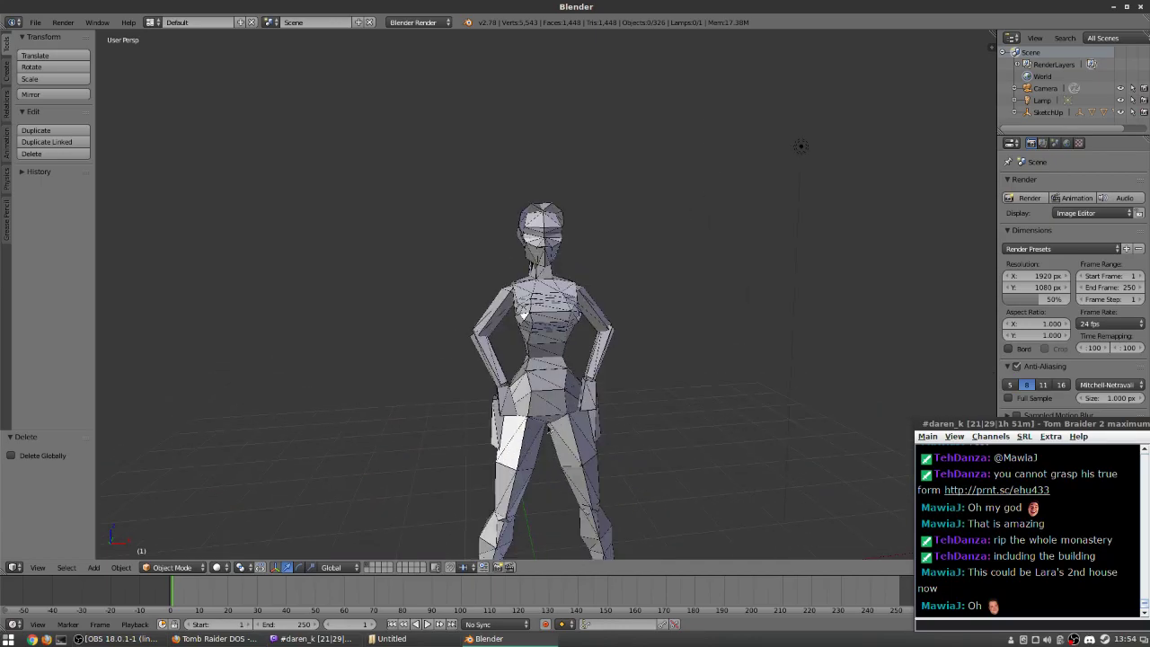
click(218, 567)
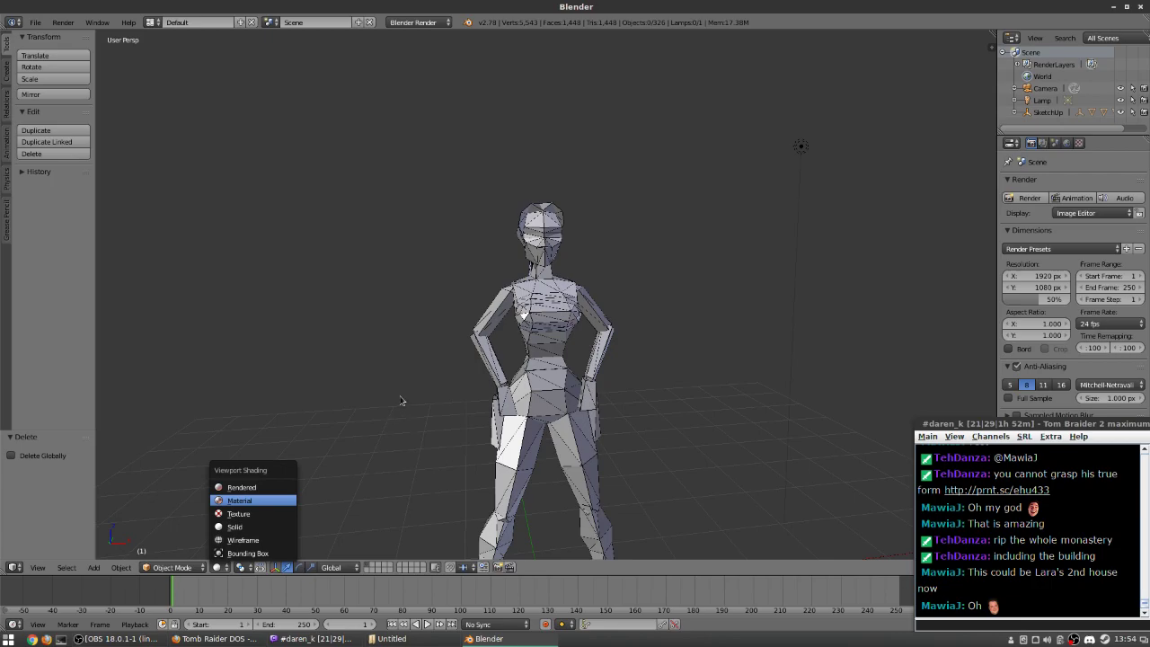
key(Return)
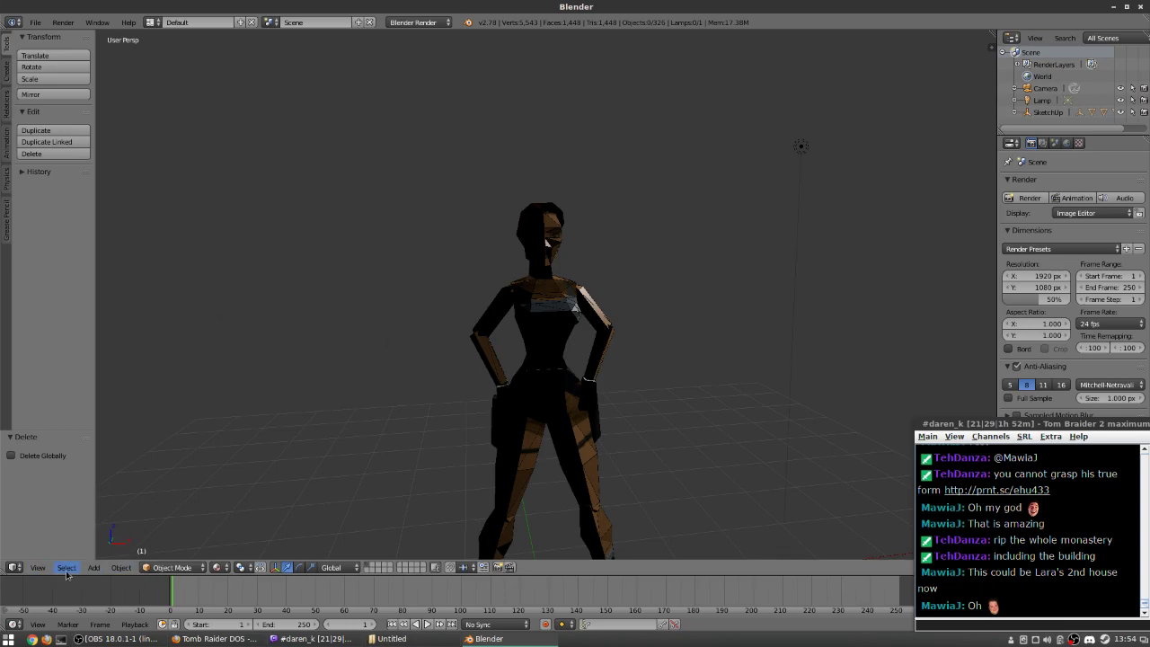
- Add a Hemi lamp to light the figure and inspect its face and upper body up close
click(95, 571)
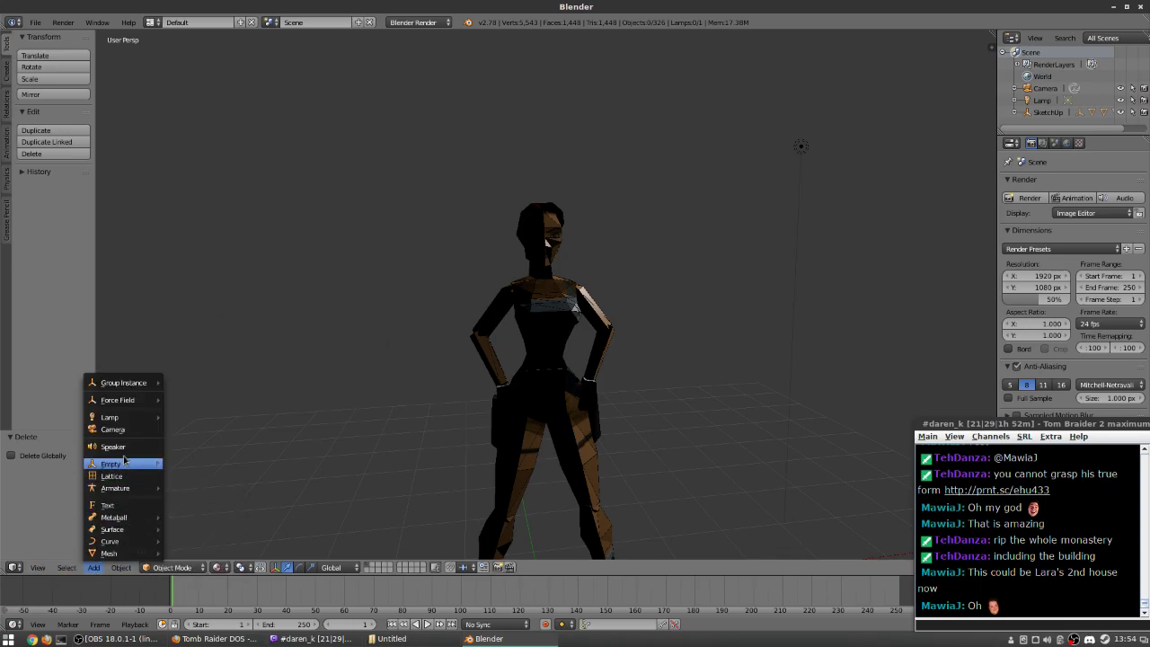
mouse_move(123, 418)
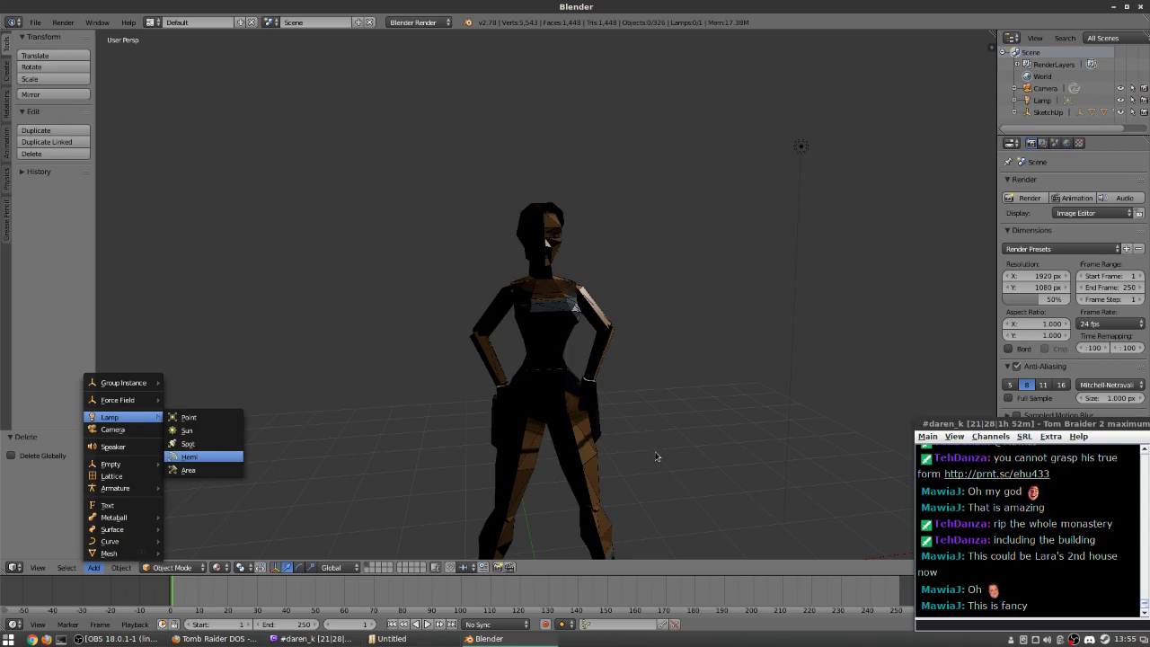
key(Return)
scroll(554, 332, down, 4)
scroll(554, 332, up, 14)
scroll(554, 337, down, 7)
drag(554, 338, 584, 368)
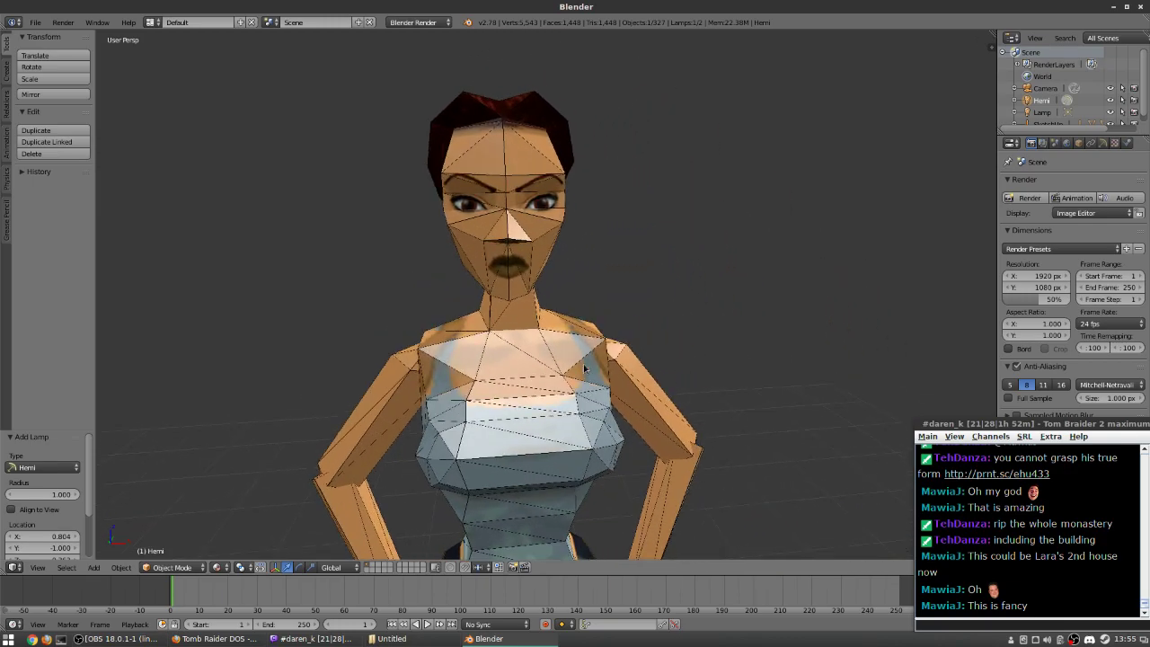
click(62, 22)
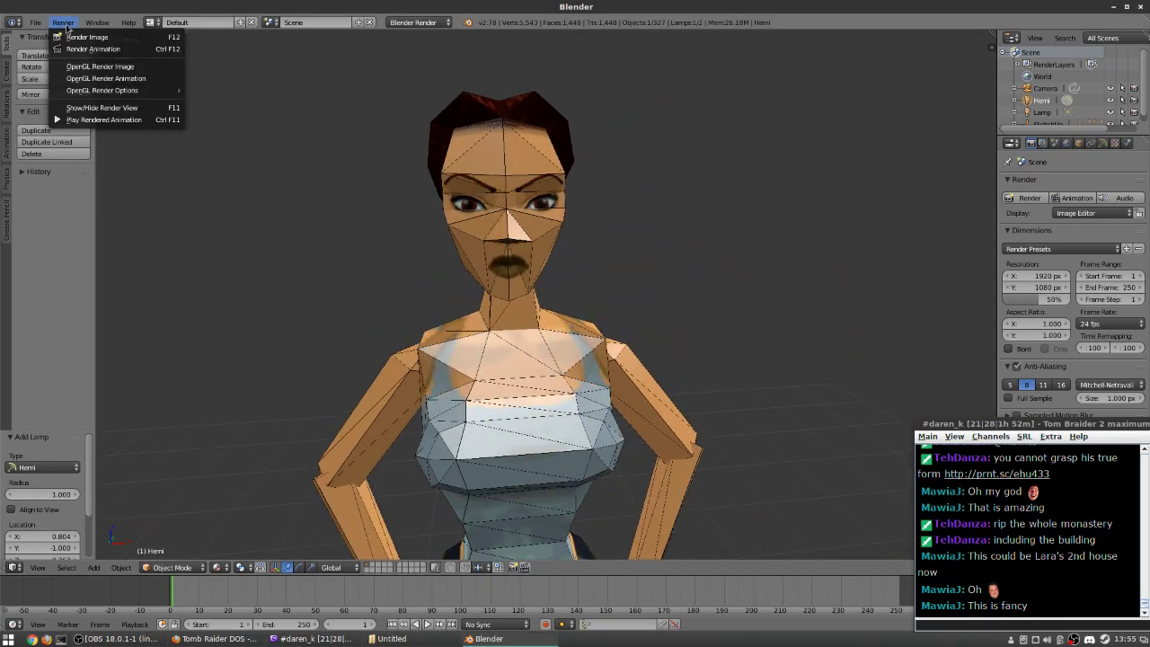
mouse_move(122, 97)
mouse_move(231, 133)
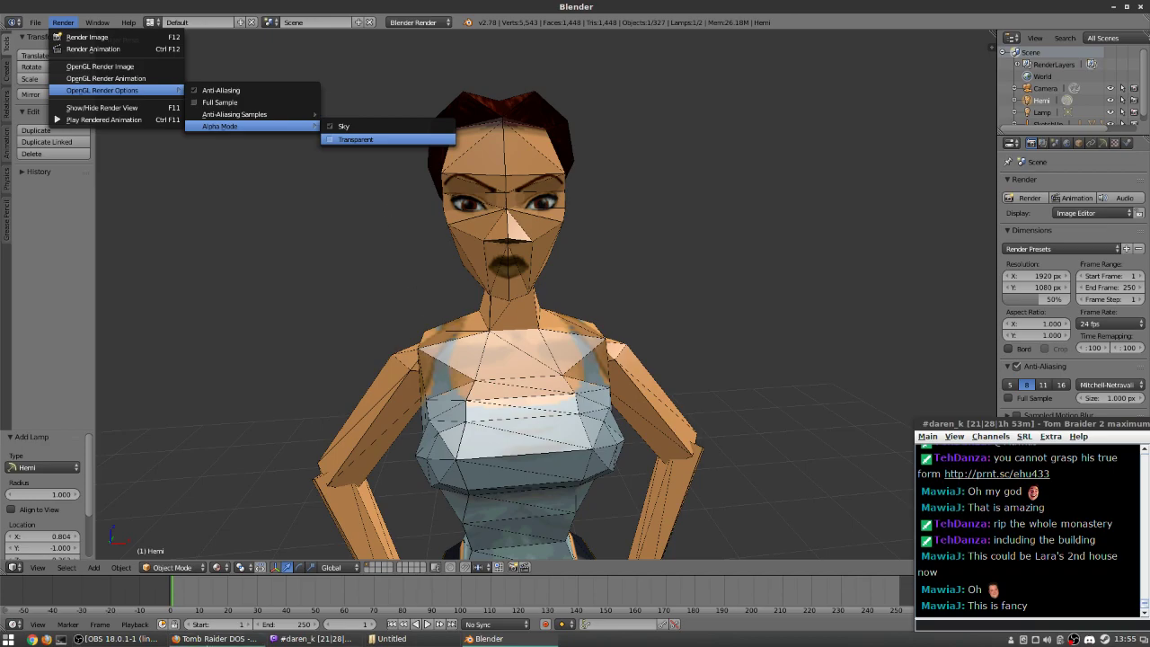
click(216, 638)
click(442, 37)
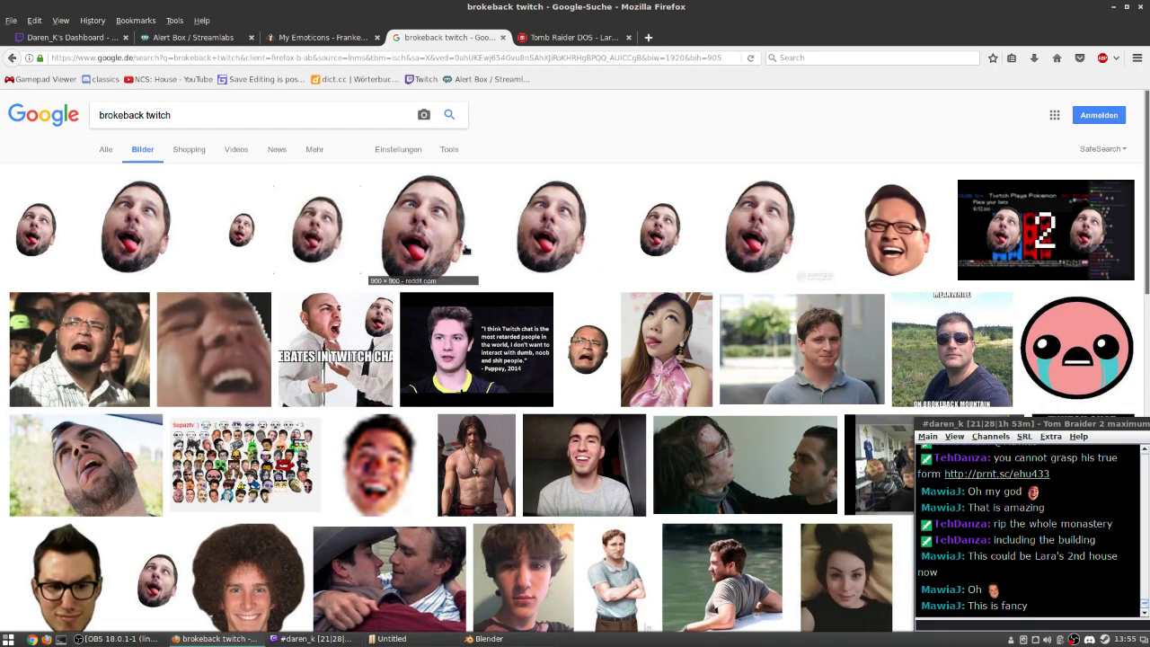
key(alt+Tab)
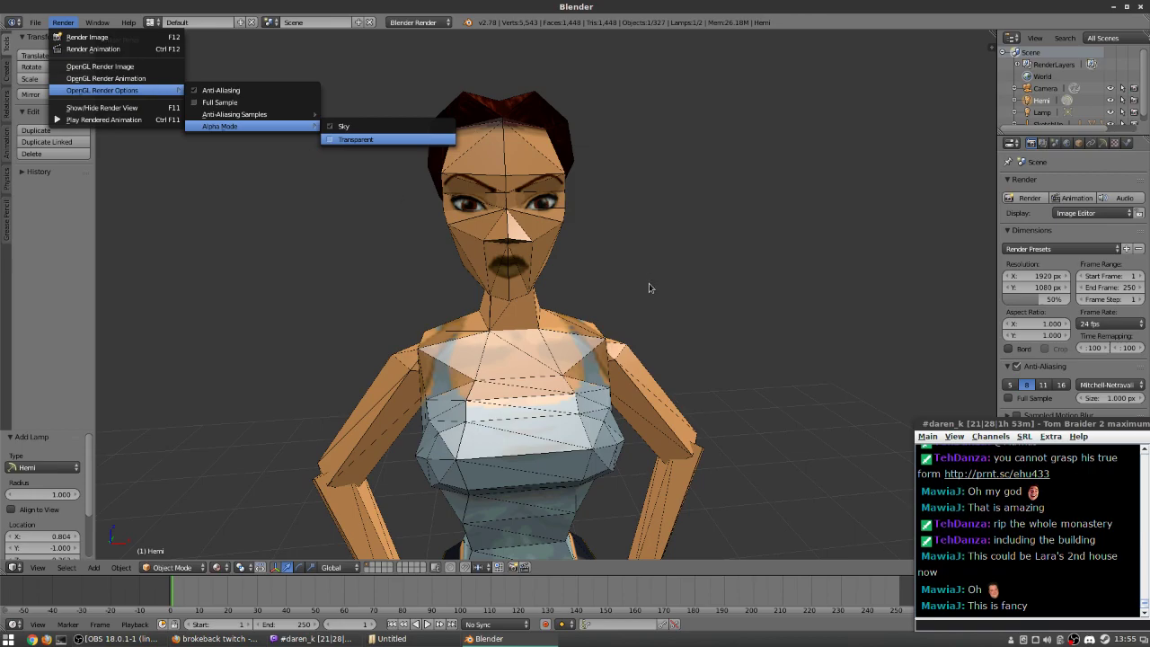
key(alt+Tab)
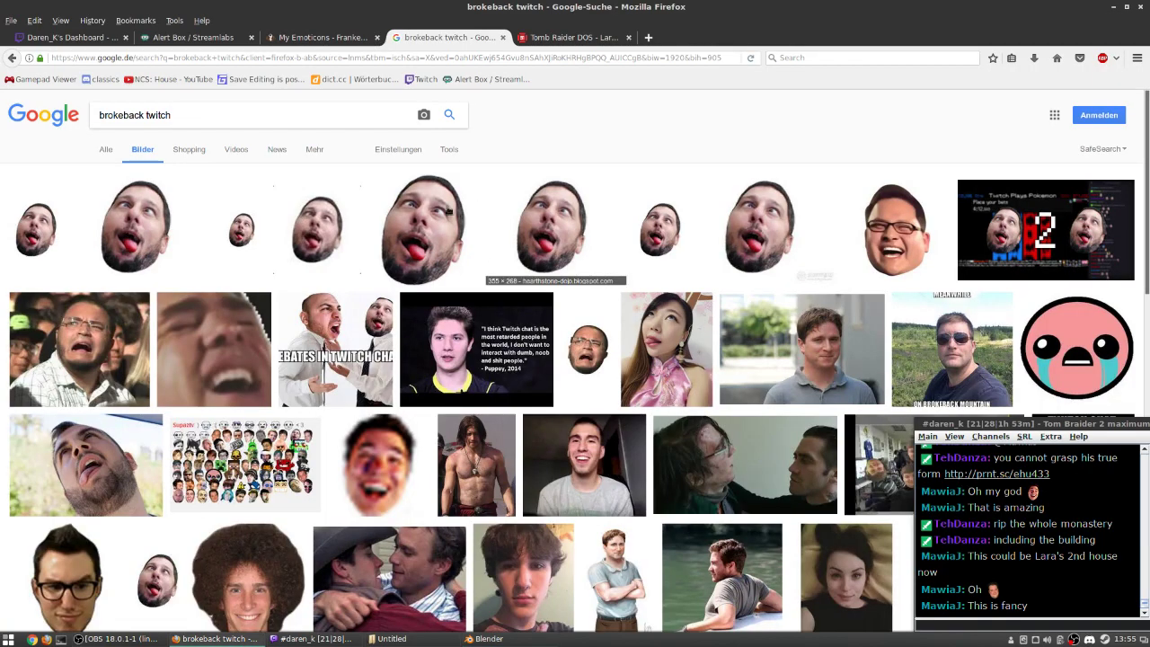
key(alt+Tab)
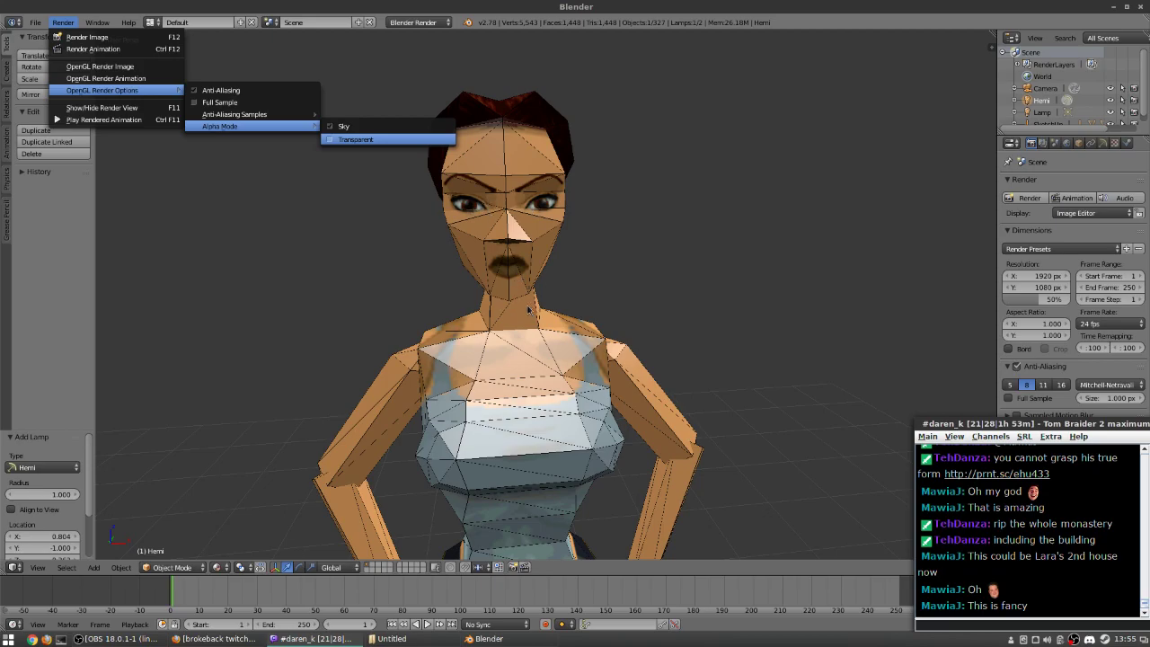
- Make an OpenGL render image of the figure's head and upper body as seen from the front
drag(555, 321, 514, 292)
drag(434, 364, 458, 409)
click(63, 22)
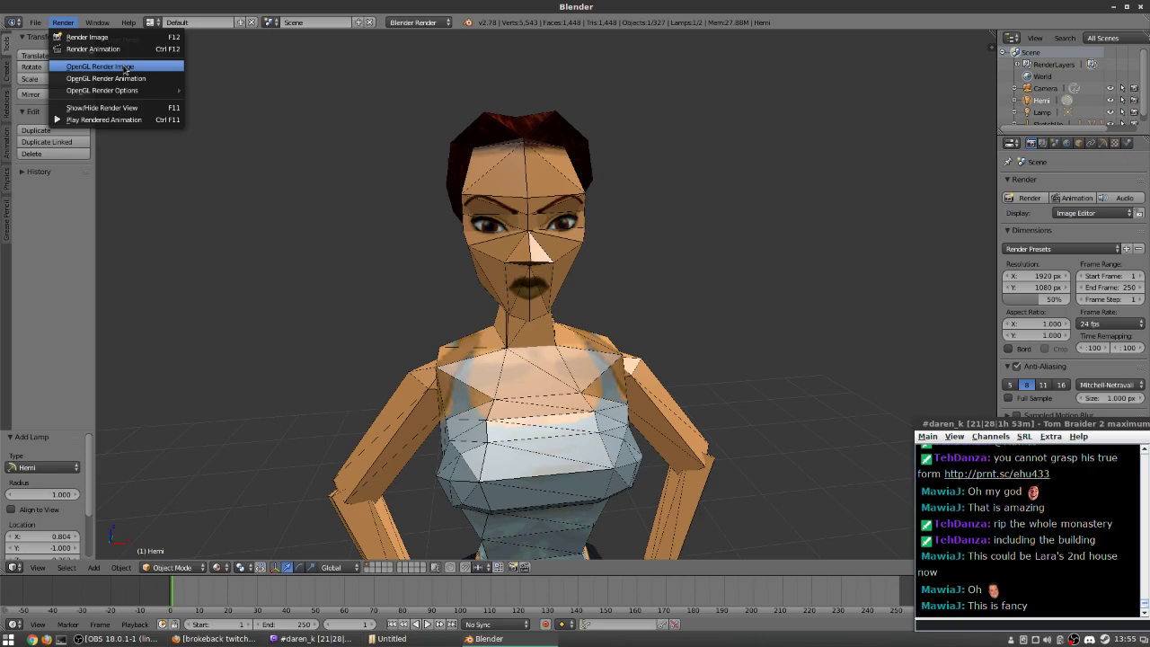
click(122, 66)
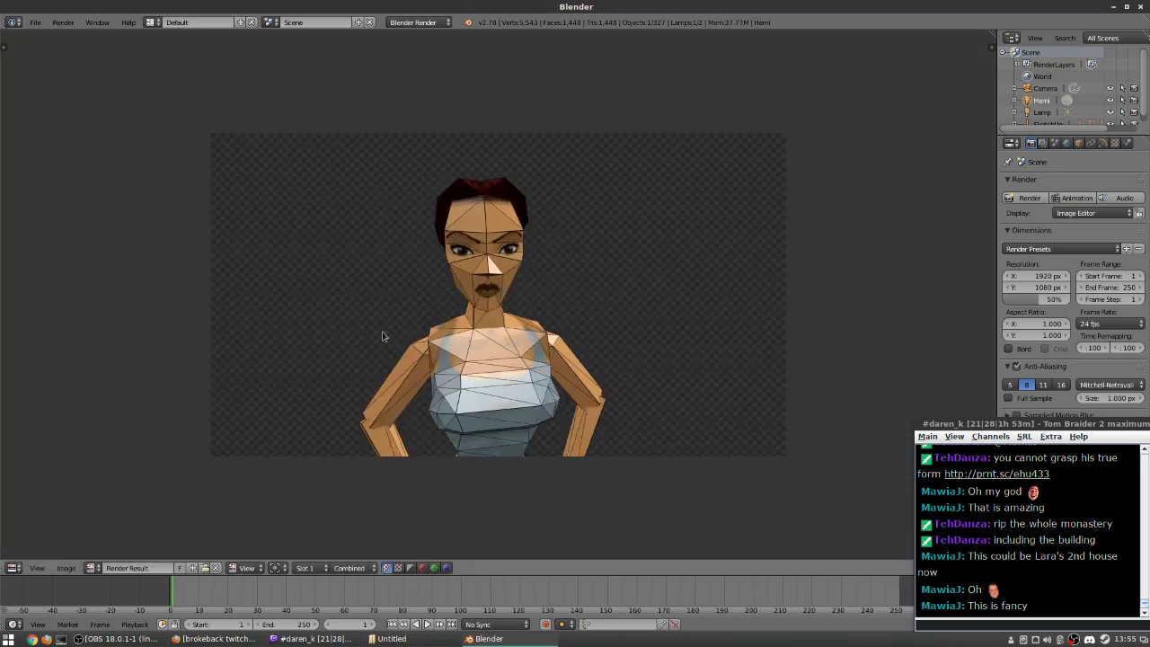
- Inspect the face and the edge lines in the rendered image up close, and return to the 3D view
scroll(525, 255, up, 8)
scroll(525, 255, down, 7)
scroll(538, 269, up, 1)
scroll(569, 295, up, 3)
scroll(565, 300, up, 4)
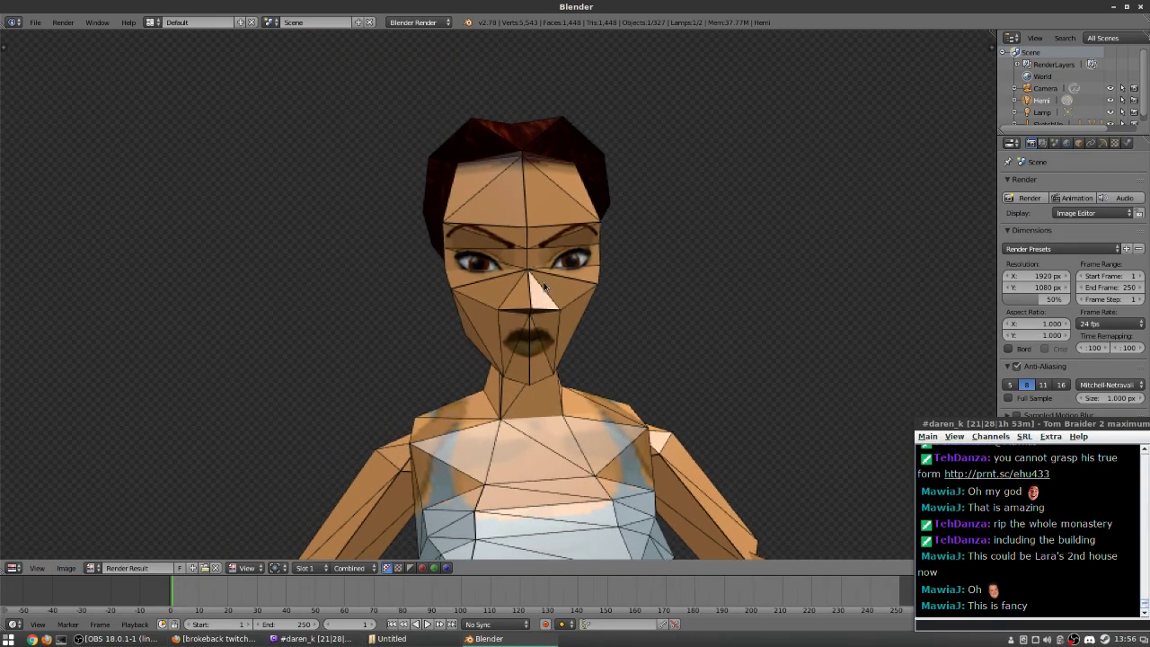
scroll(664, 314, down, 5)
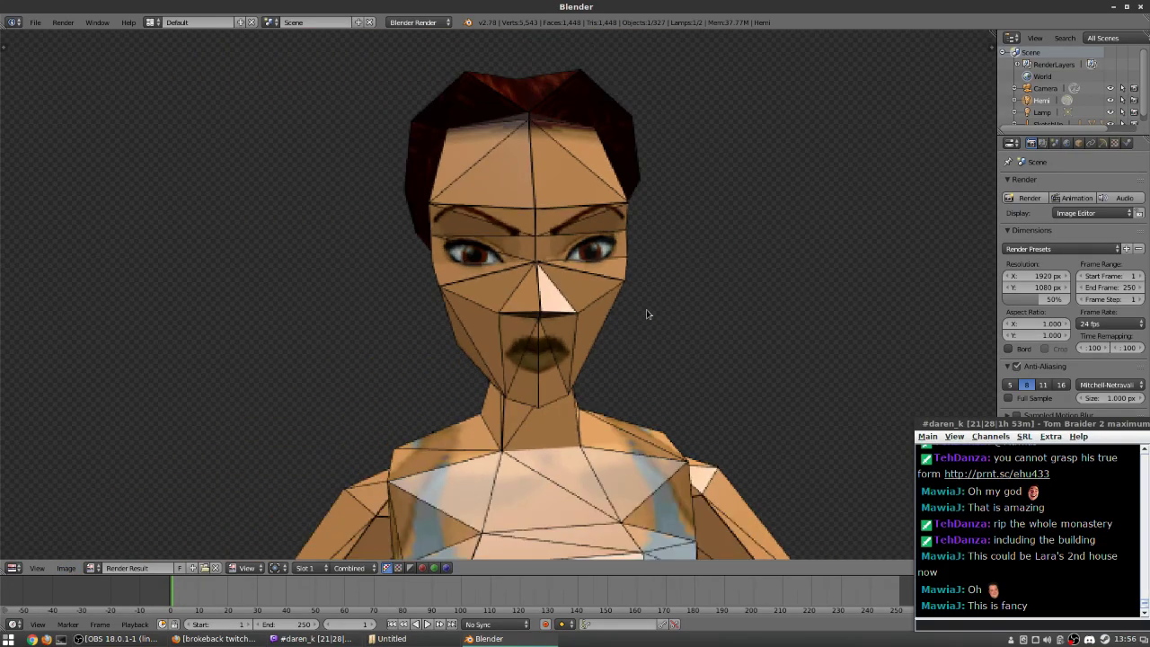
key(Escape)
- Examine the edge lines on the figure's face, chest and arms from several angles and check the lamp's settings
drag(607, 289, 549, 336)
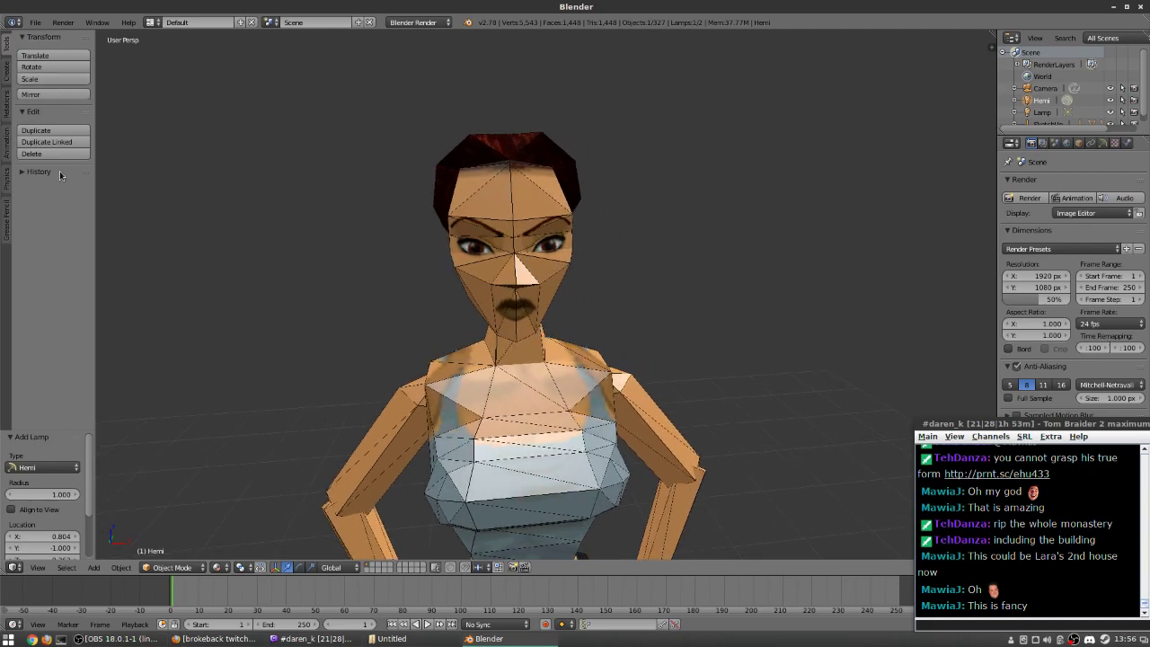
scroll(90, 537, down, 3)
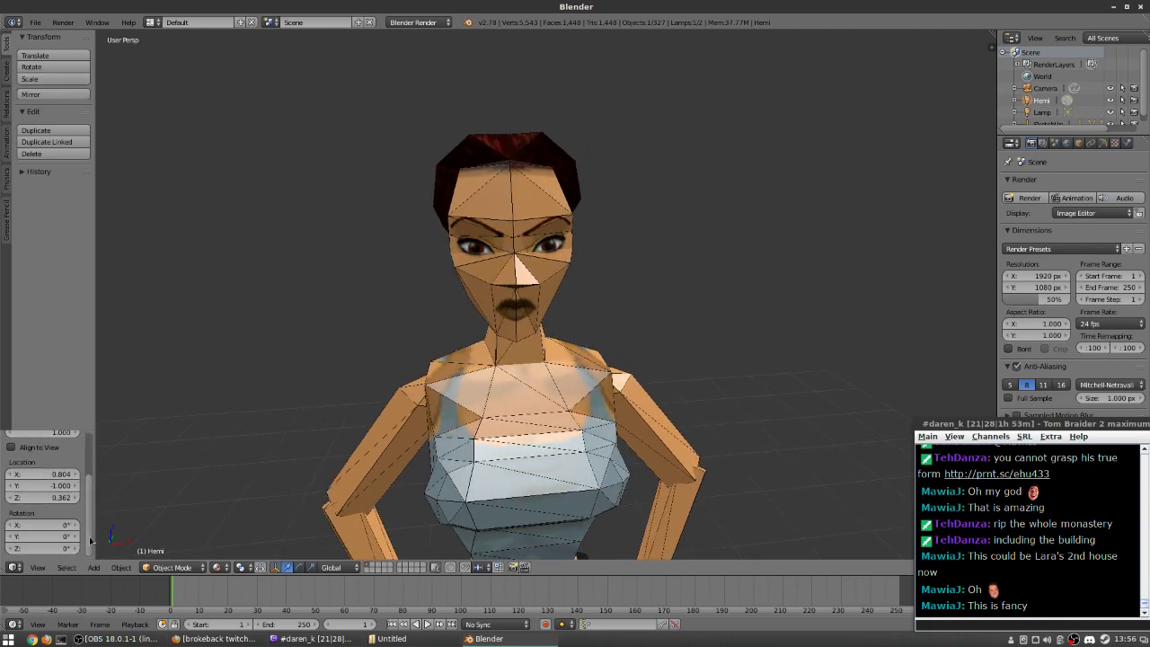
scroll(537, 412, down, 3)
scroll(538, 423, up, 8)
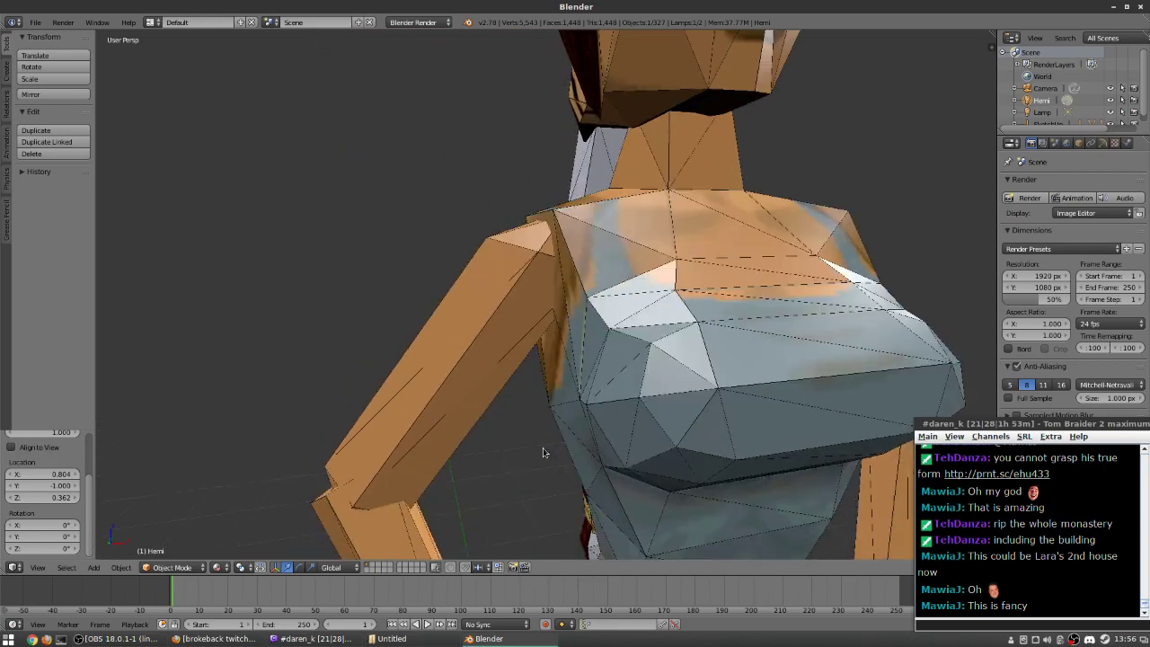
scroll(538, 452, down, 3)
scroll(564, 435, up, 6)
scroll(564, 454, down, 3)
scroll(554, 449, up, 4)
scroll(554, 449, up, 2)
scroll(556, 447, down, 6)
- Look through the viewport shading, pivot point, window, render and file options for a way to get rid of the edge lines
click(217, 567)
click(216, 570)
click(216, 570)
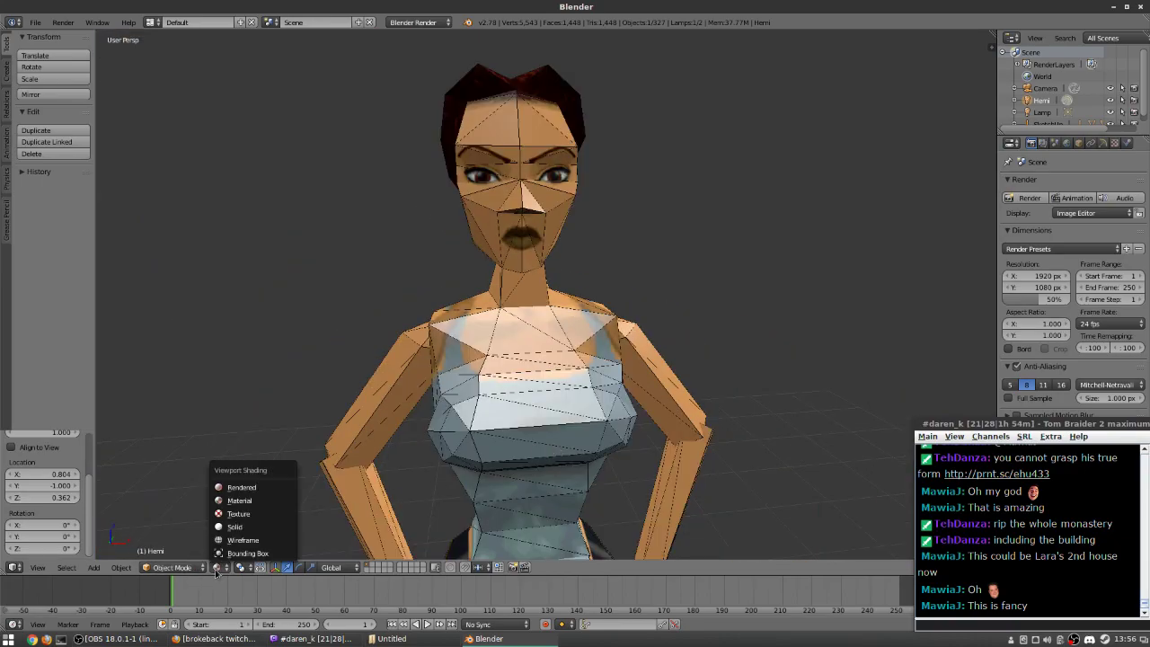
click(237, 569)
click(240, 567)
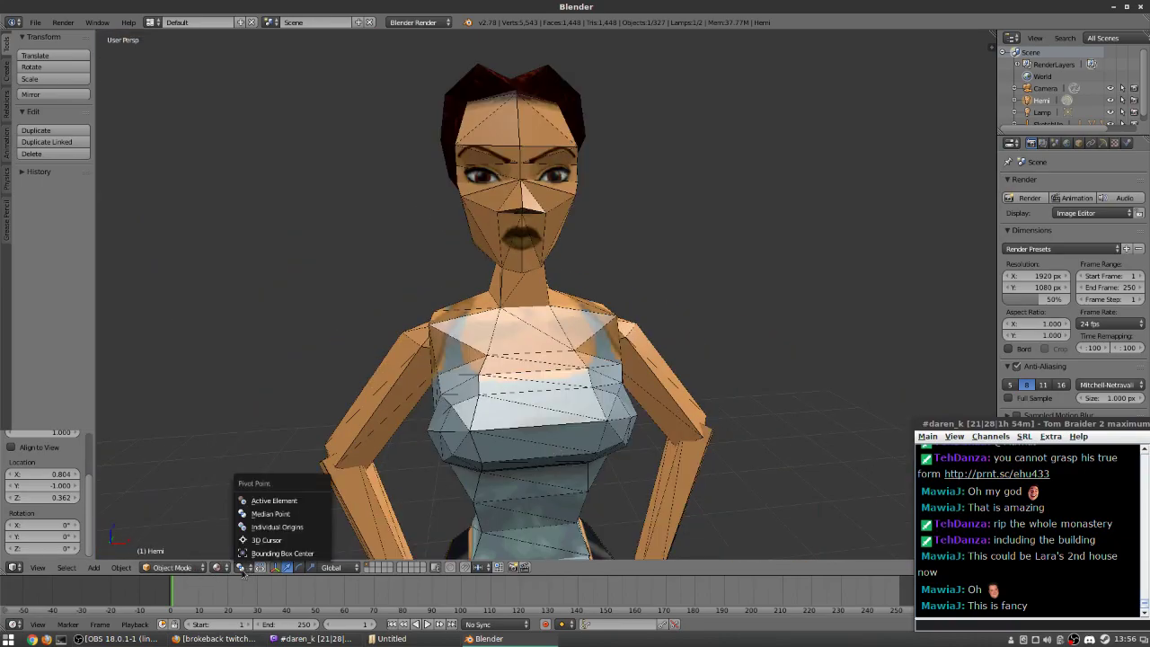
click(241, 569)
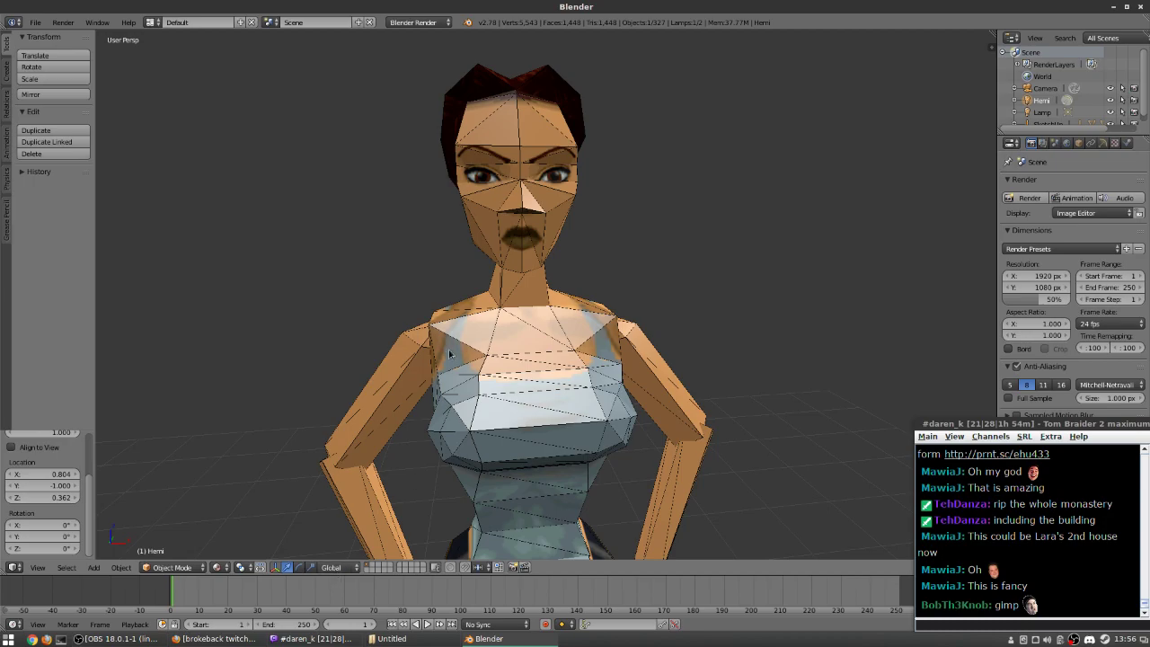
click(90, 20)
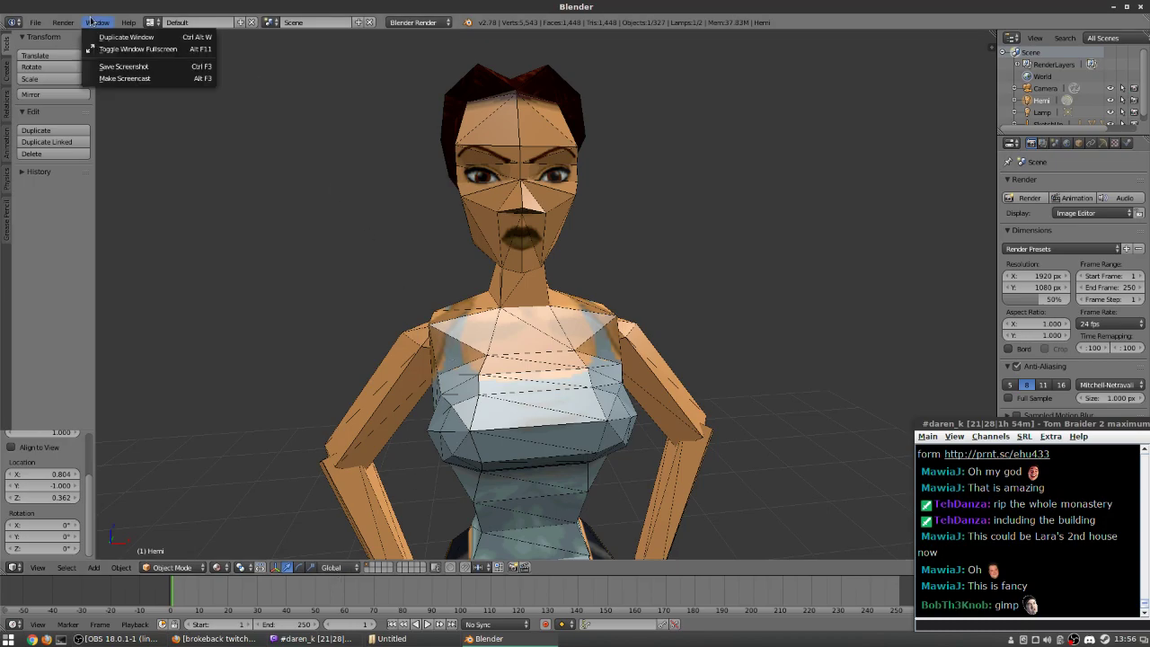
mouse_move(121, 22)
click(63, 23)
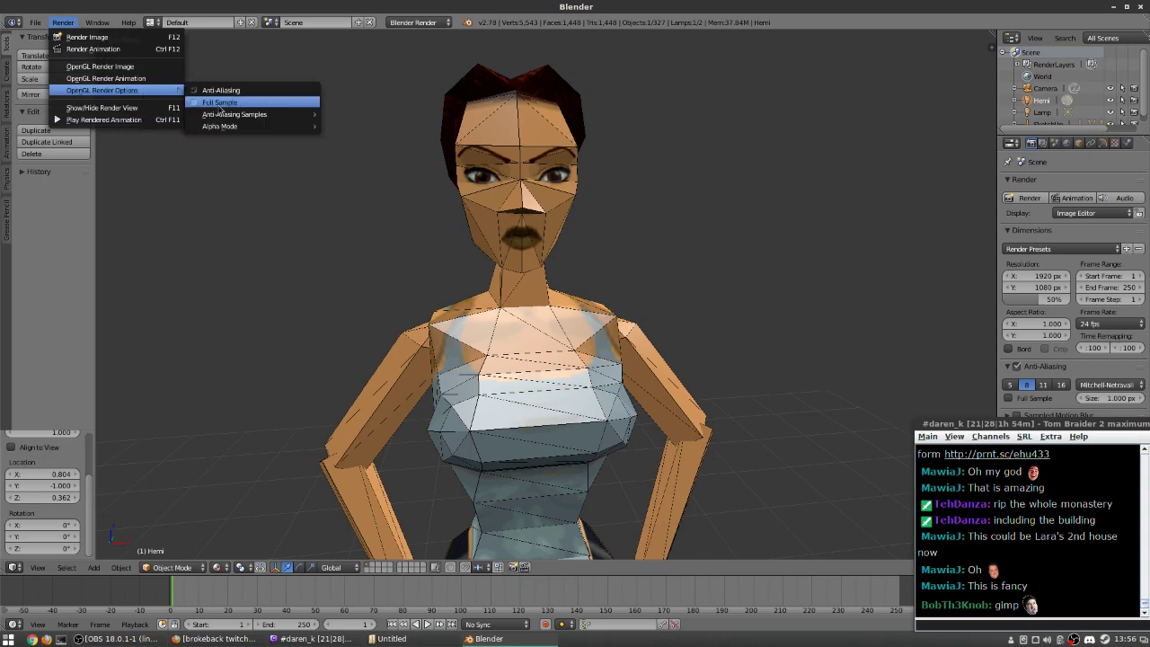
mouse_move(35, 21)
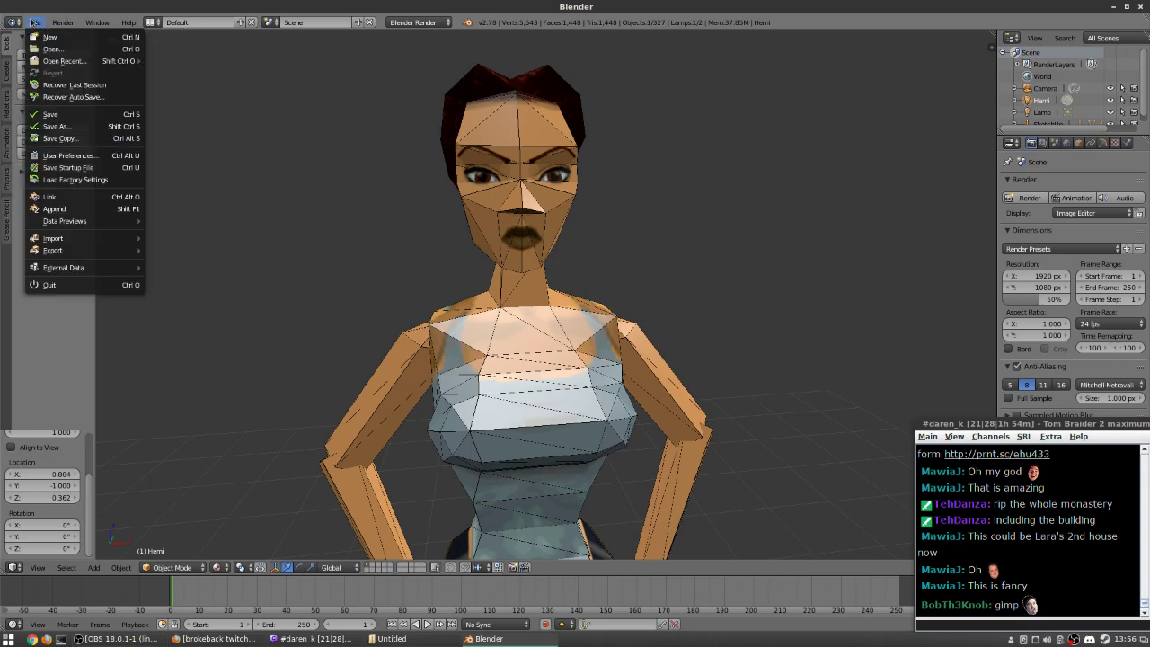
drag(235, 382, 240, 381)
- Switch to Firefox and search the web for "blender remove edges" in a new tab
click(215, 638)
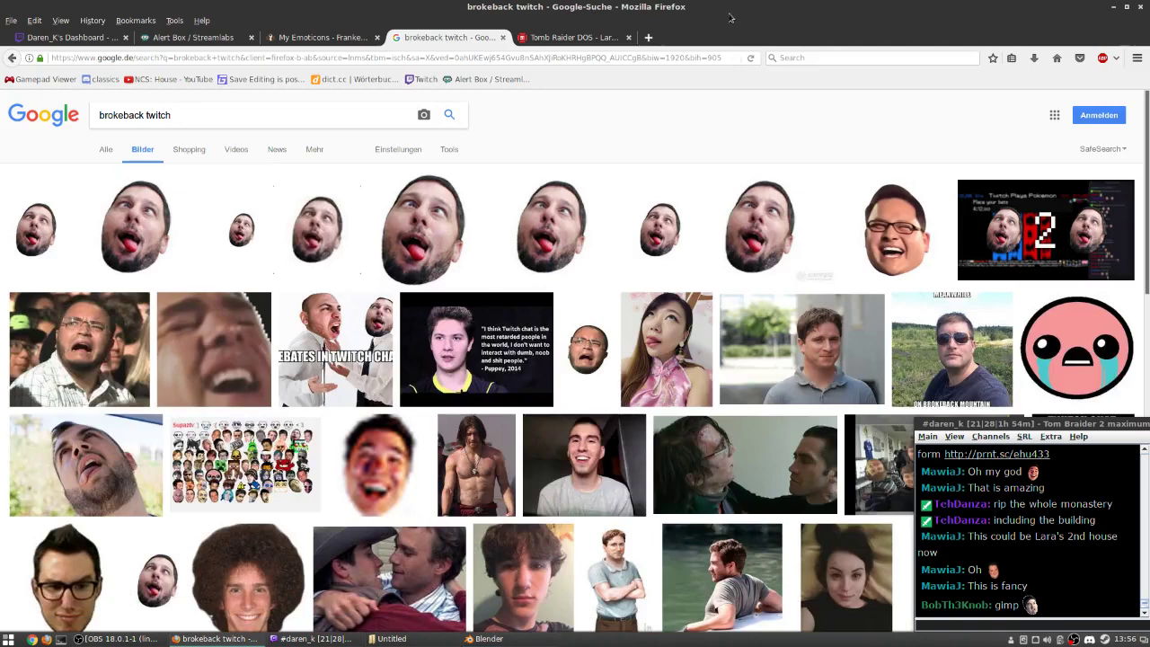
click(660, 38)
text(blender r)
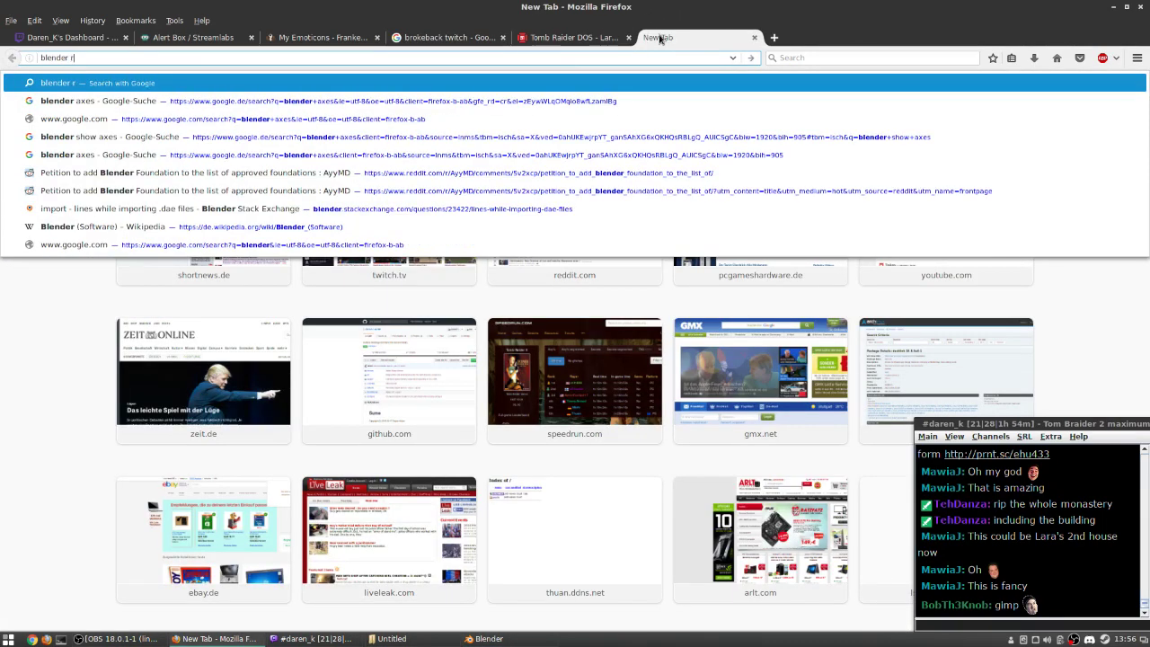
text(emove edges)
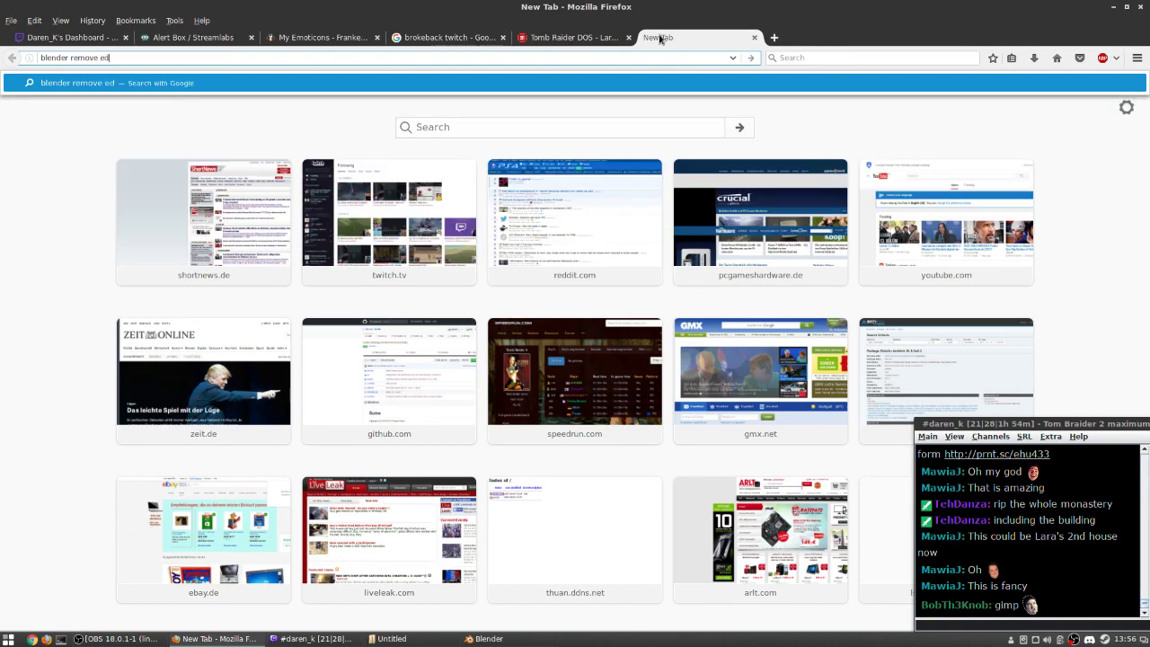
key(Return)
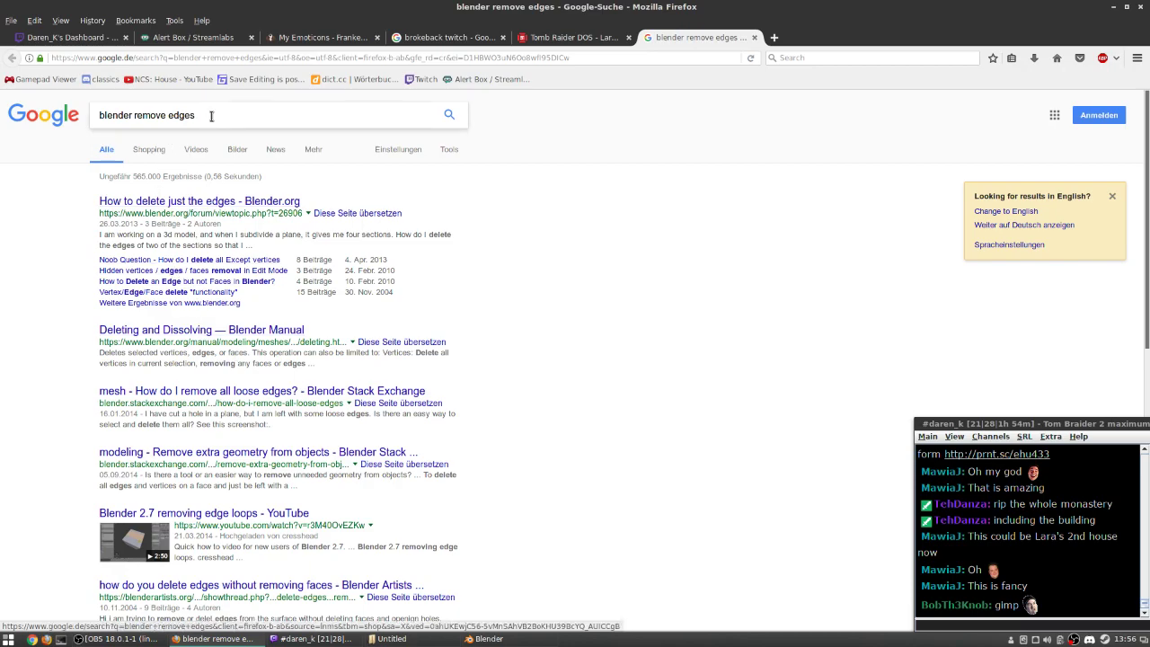
- Search for "blender edges visible" and read the full version of the Blender Artists thread "edge visible/invisible?"
drag(210, 114, 134, 115)
text(visible edges)
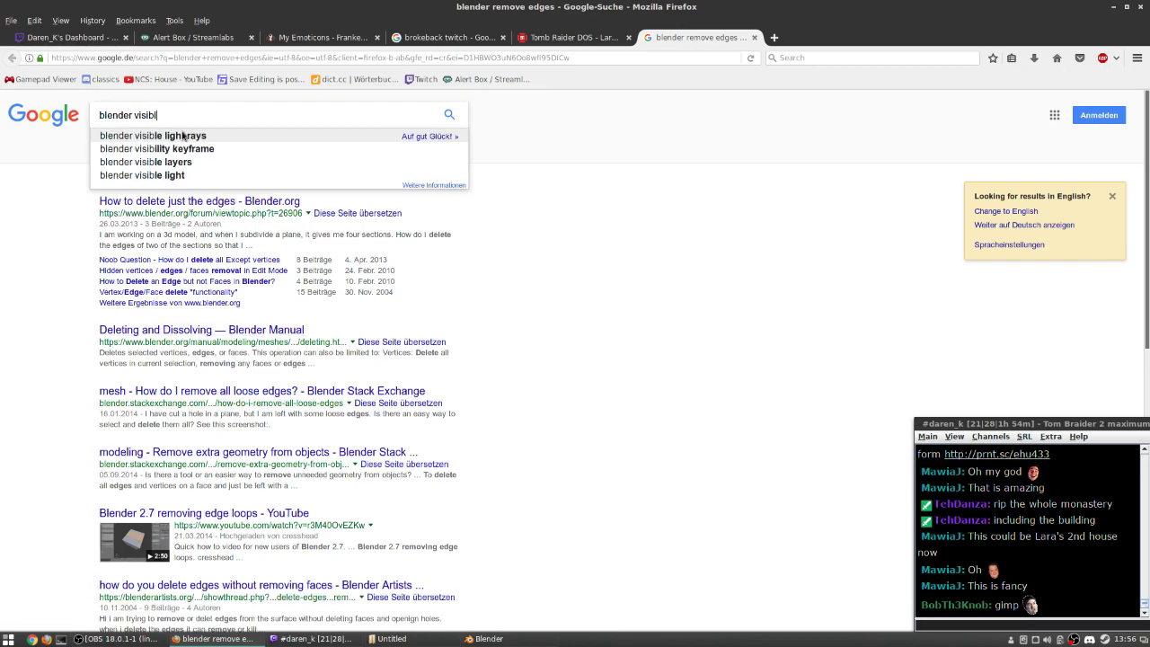
click(182, 135)
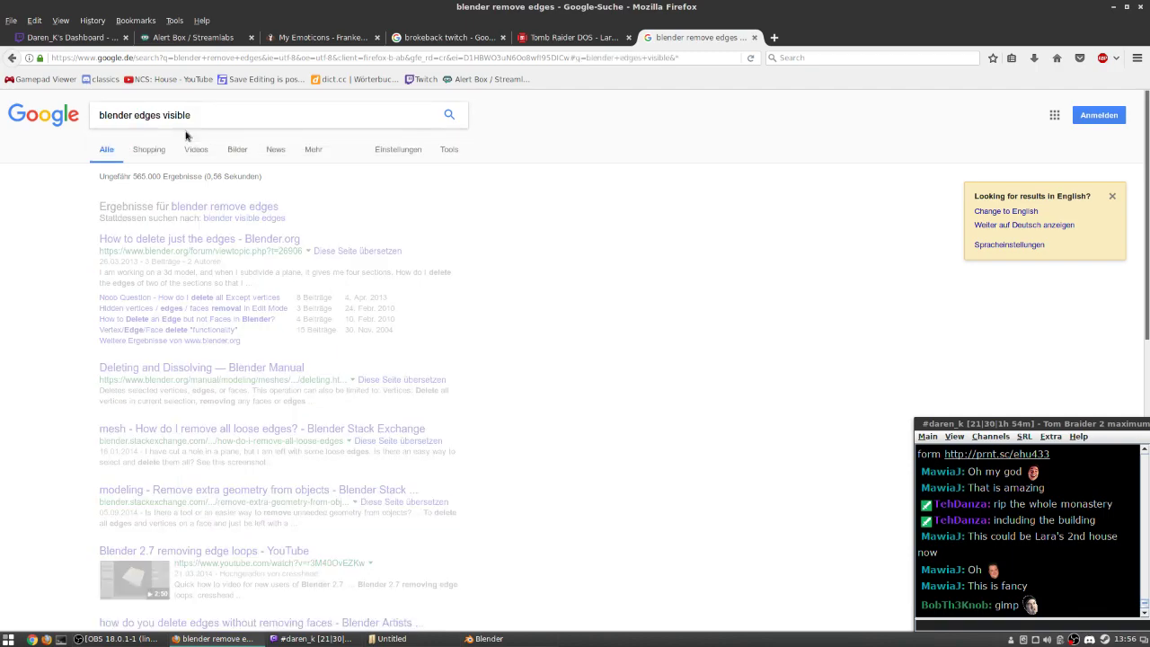
click(206, 205)
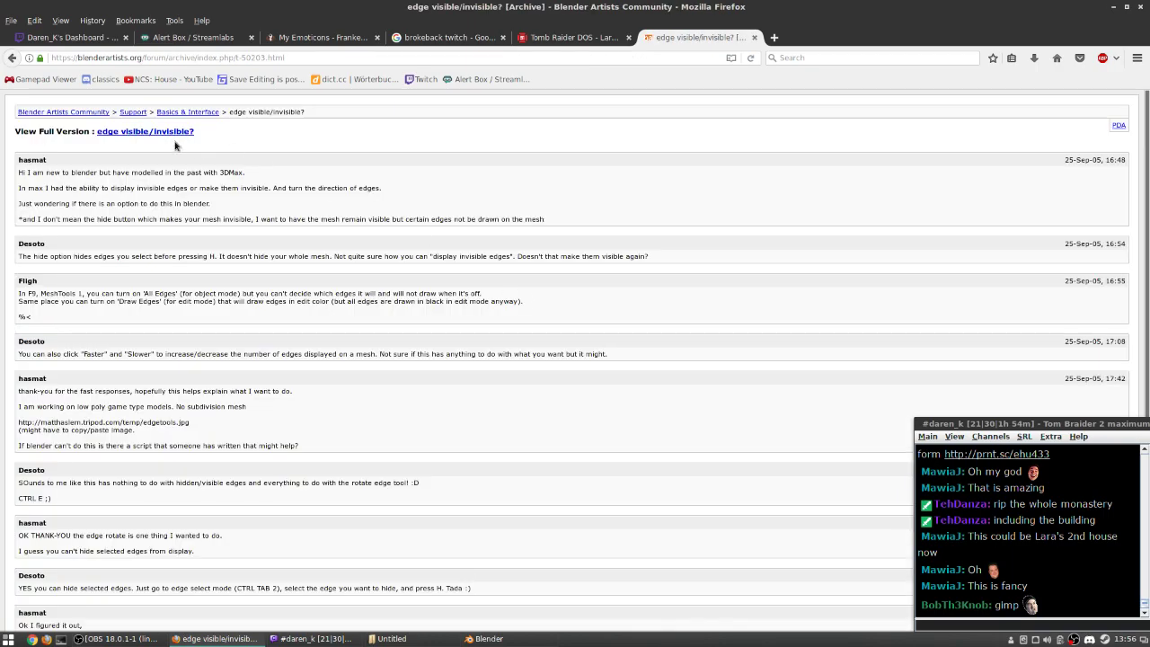
click(169, 131)
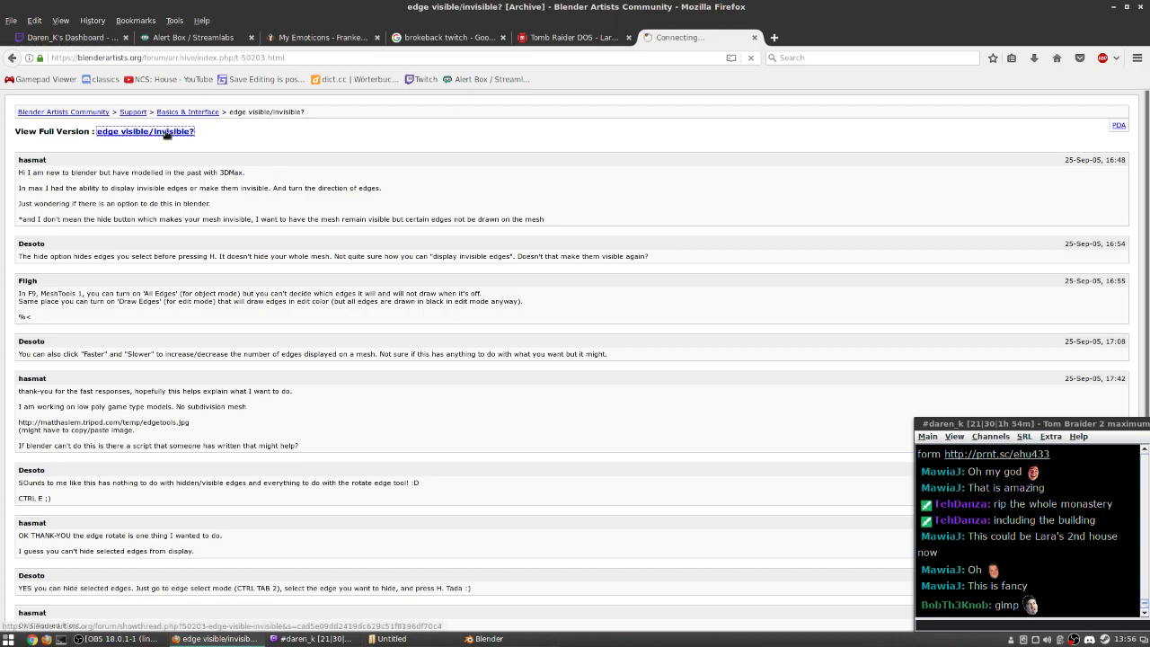
scroll(537, 348, down, 5)
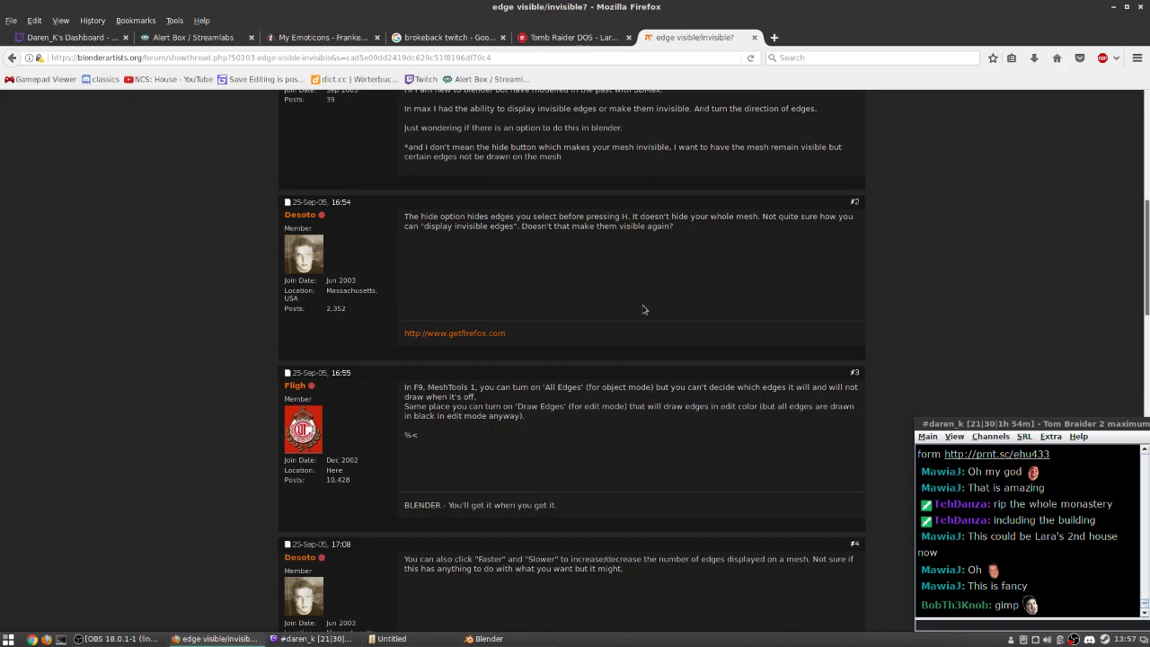
- Switch back to Blender, hide a piece of the figure's forehead as a test, and clear the selection
key(alt+Tab)
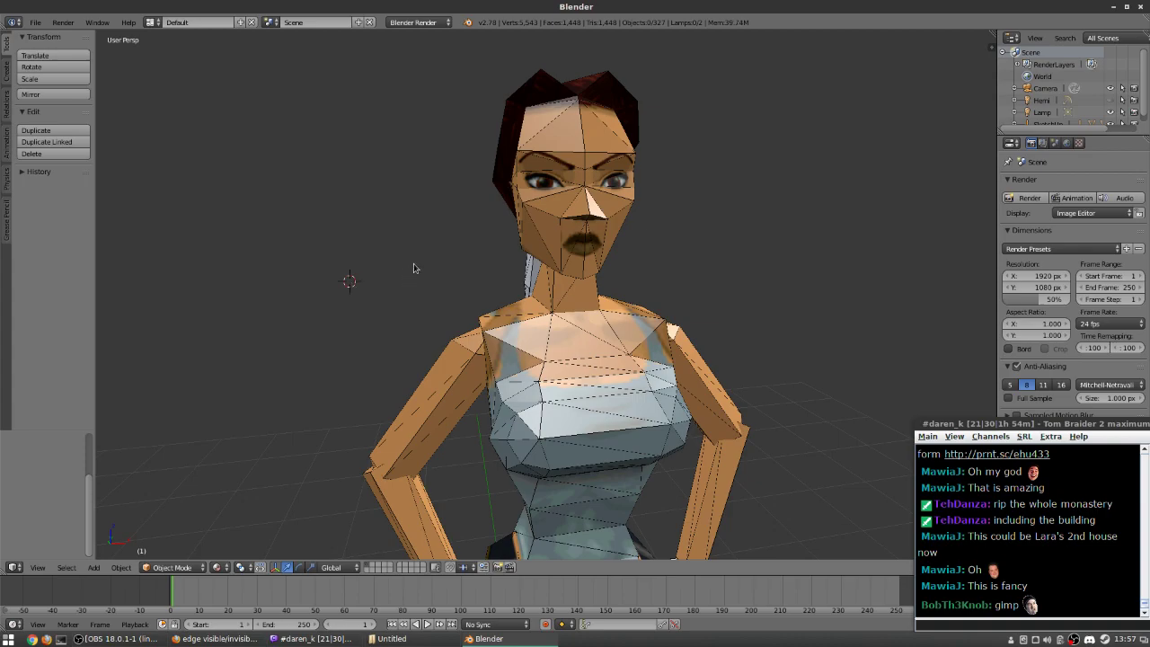
click(317, 259)
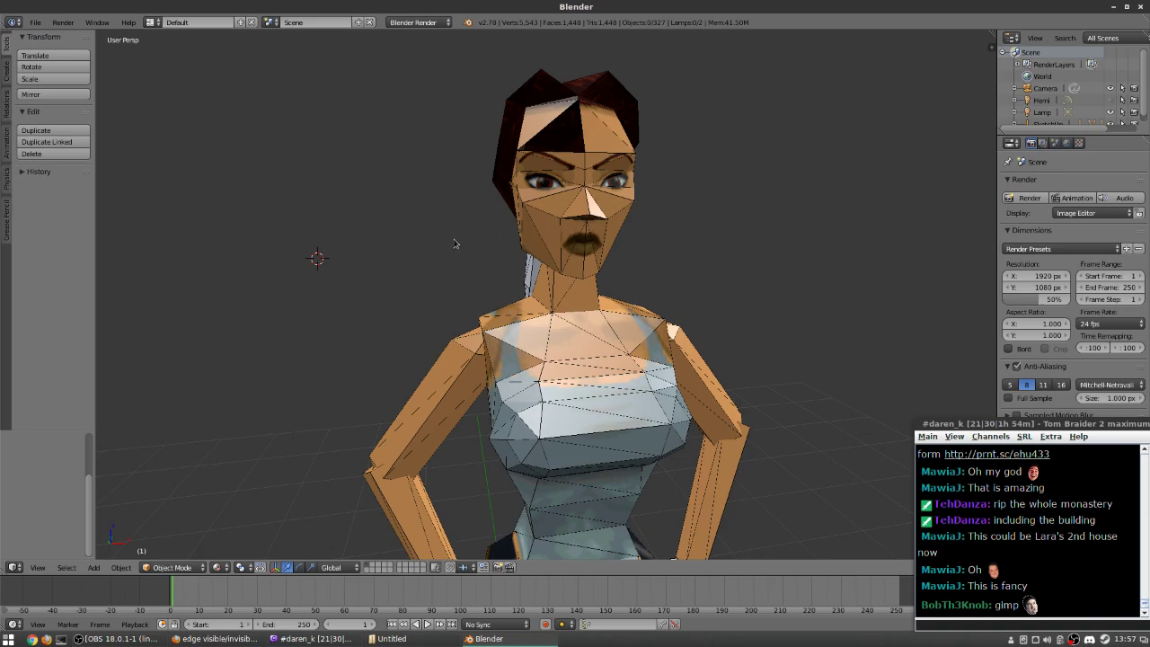
right_click(562, 140)
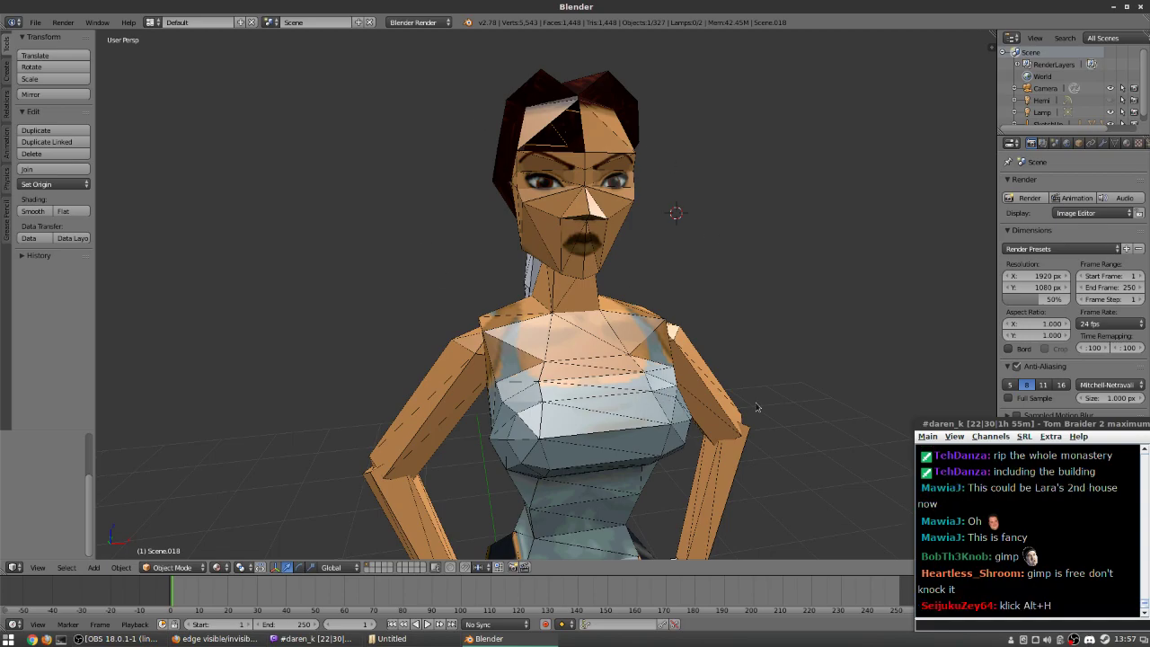
key(a)
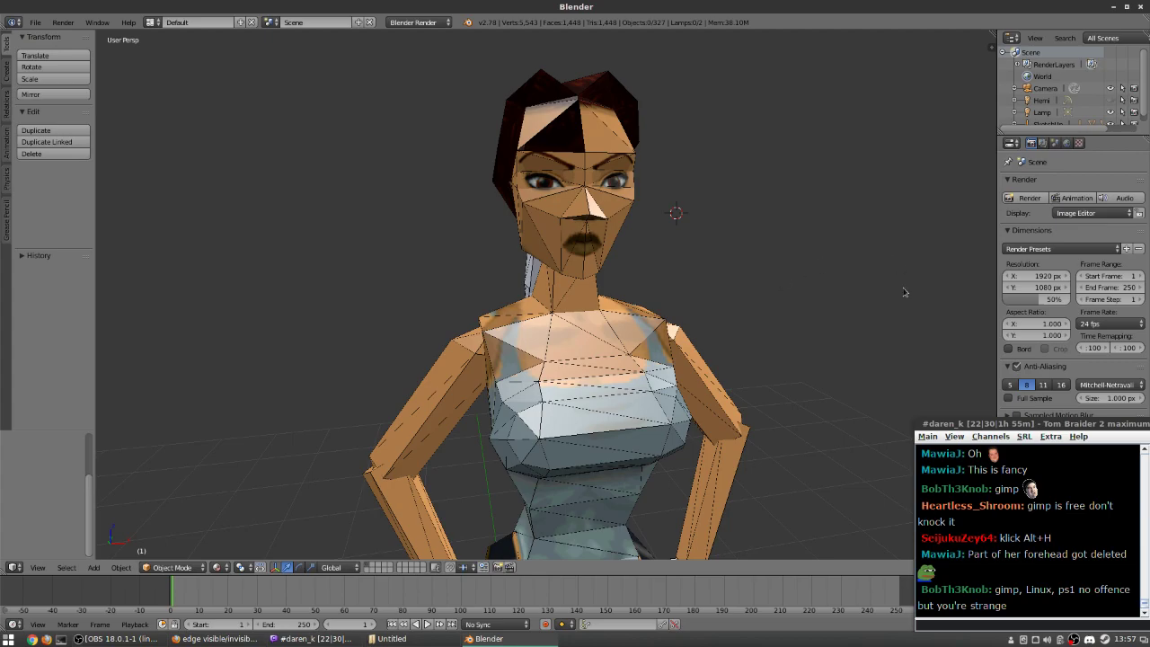
- Open a terminal window and run the update command to start a full system upgrade
click(1022, 624)
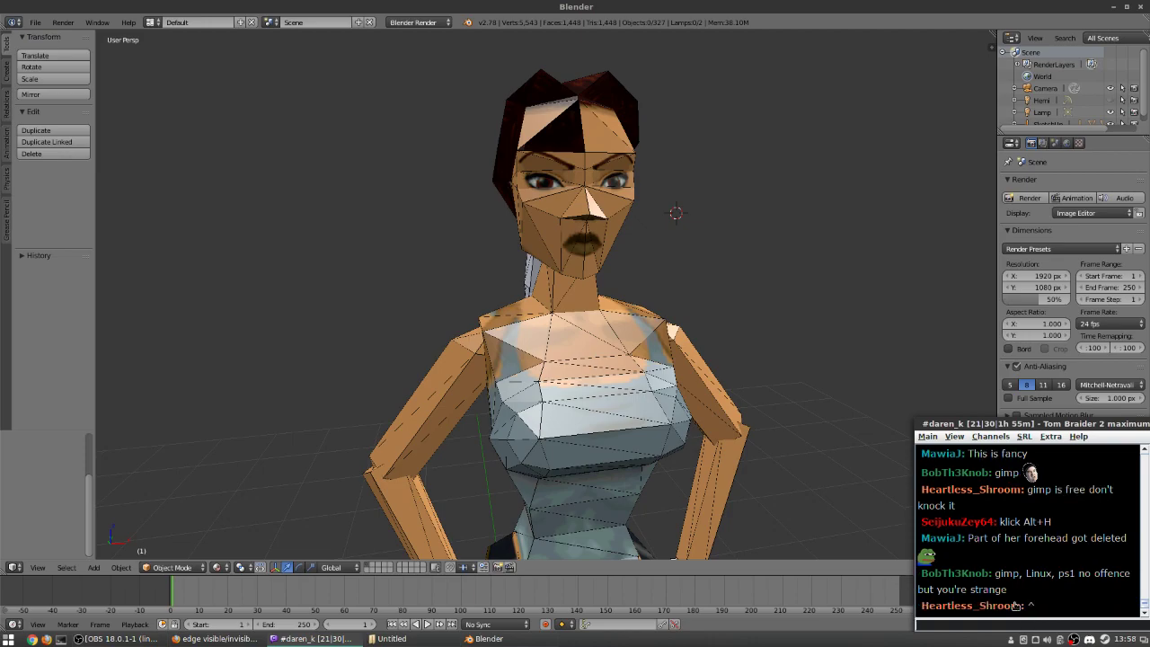
key(ctrl+alt+t)
text(up)
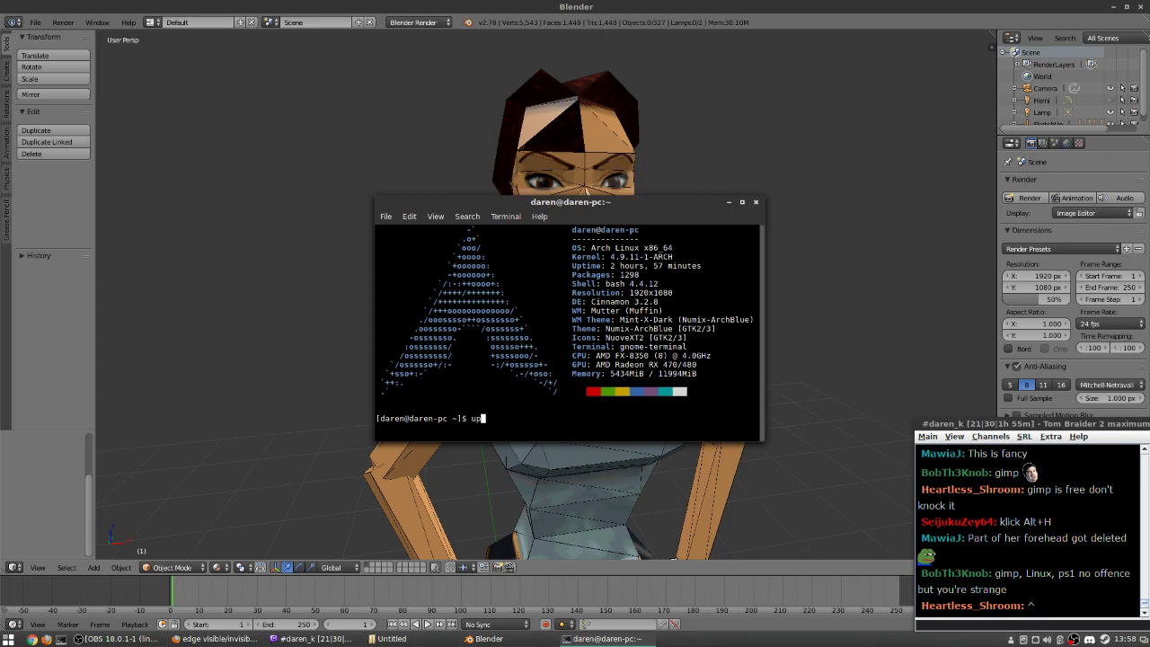
text(date)
key(Return)
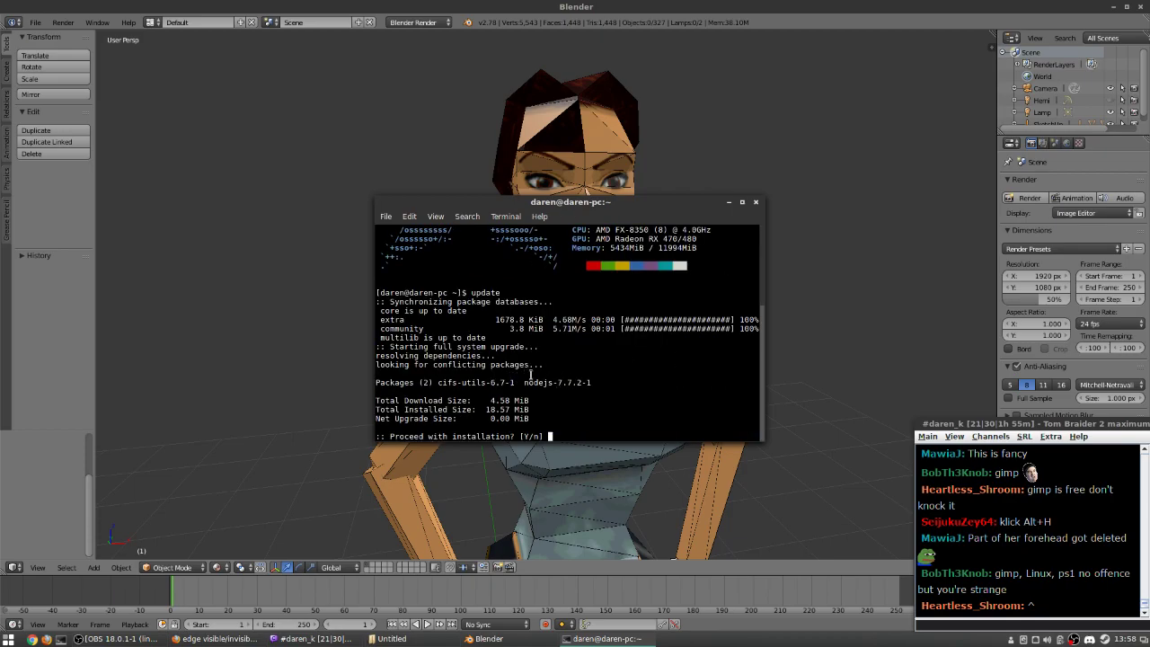
- Confirm installing the pending cifs-utils and nodejs upgrades in the terminal, review the package list and close the terminal window
key(Return)
drag(618, 379, 855, 296)
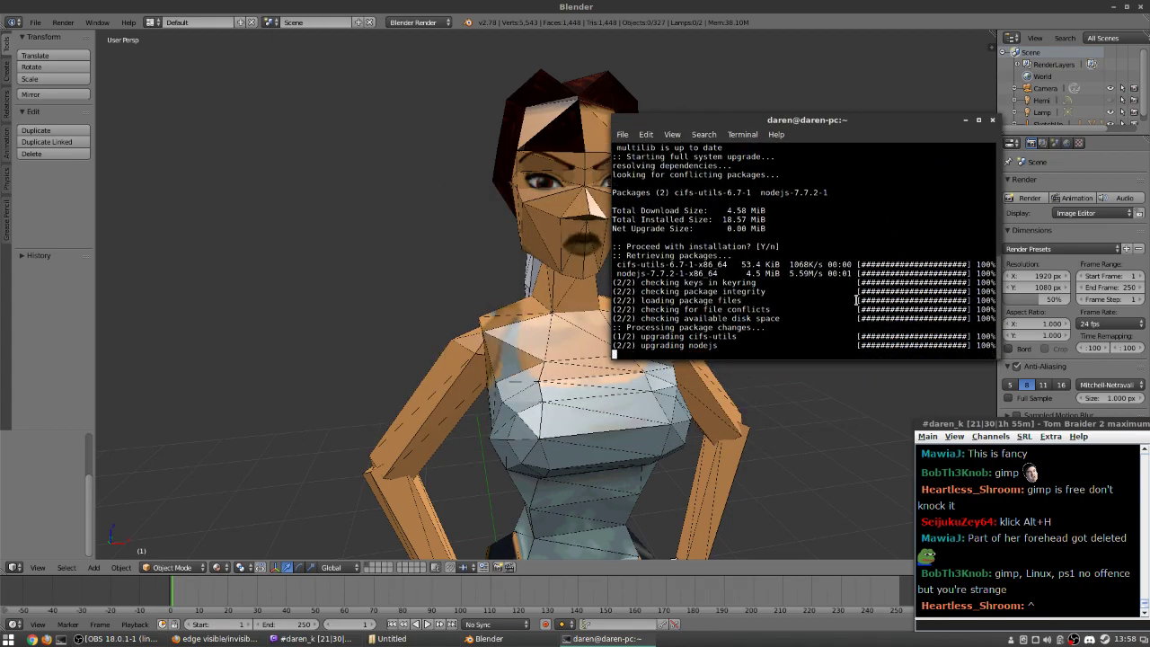
scroll(759, 179, up, 1)
scroll(763, 200, down, 1)
drag(826, 174, 613, 174)
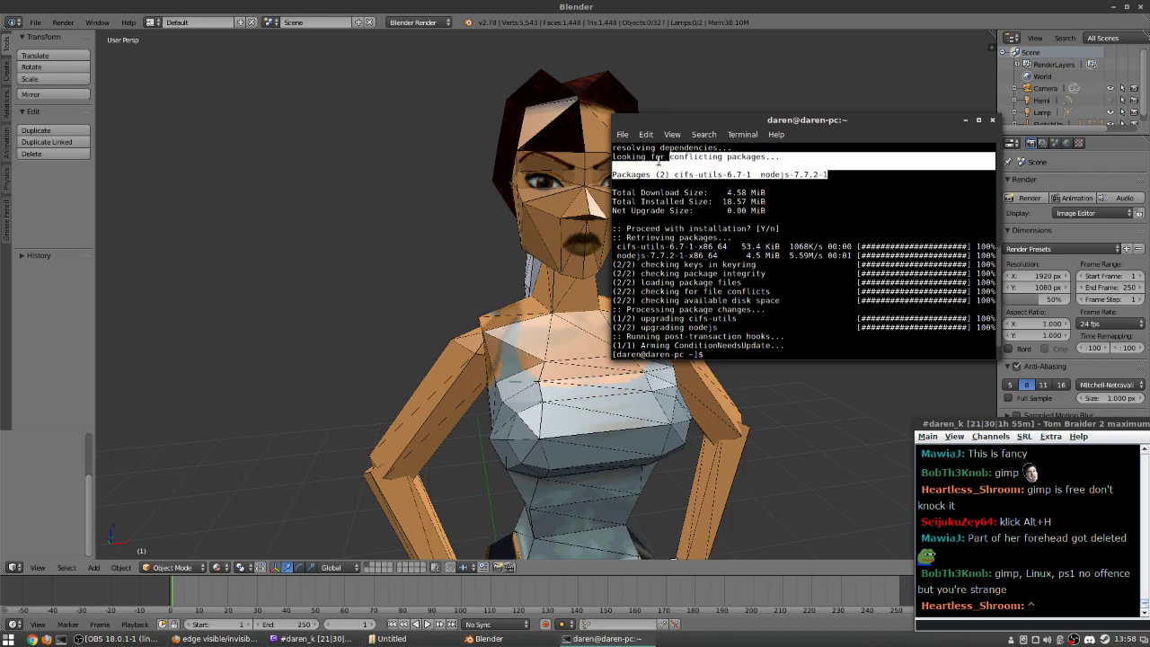
click(1016, 117)
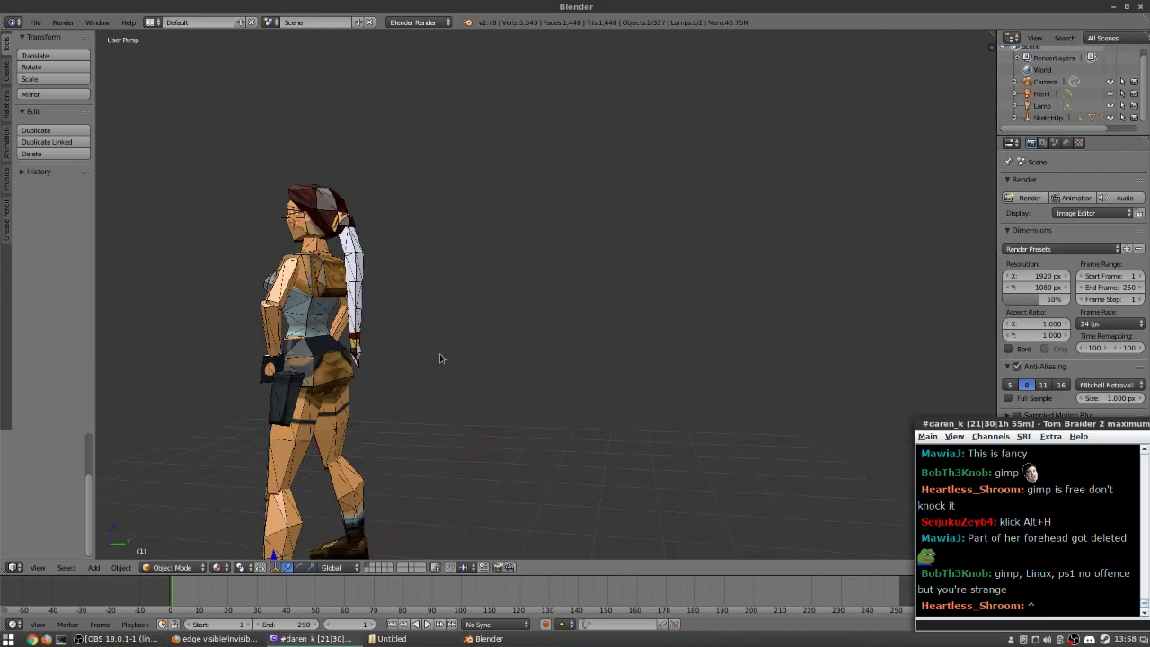
- Examine the edge lines on the figure's face and upper body from the front, both close up and at full height
drag(405, 349, 536, 370)
scroll(536, 370, up, 5)
scroll(536, 370, down, 3)
scroll(542, 346, up, 3)
drag(606, 238, 635, 321)
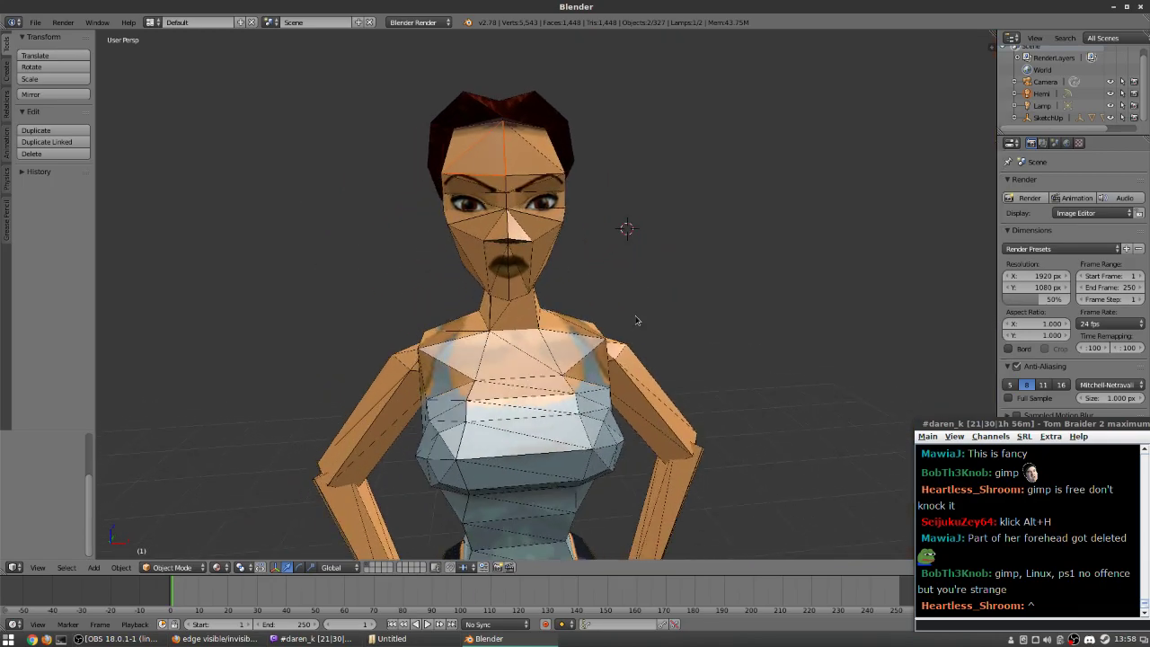
click(390, 638)
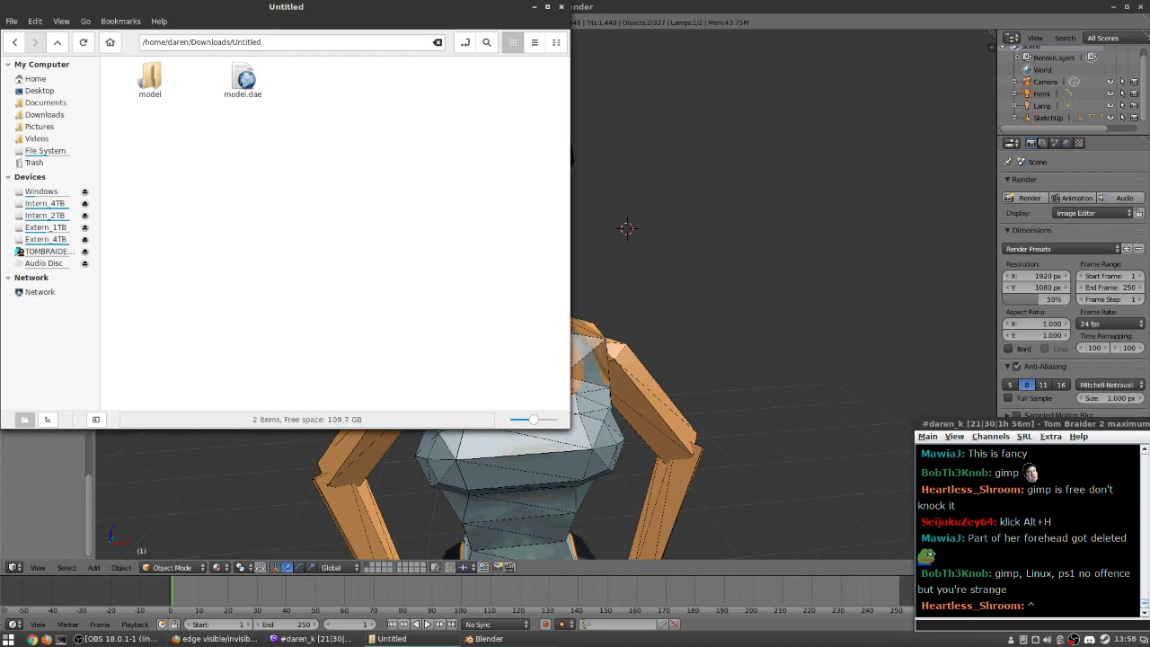
click(391, 639)
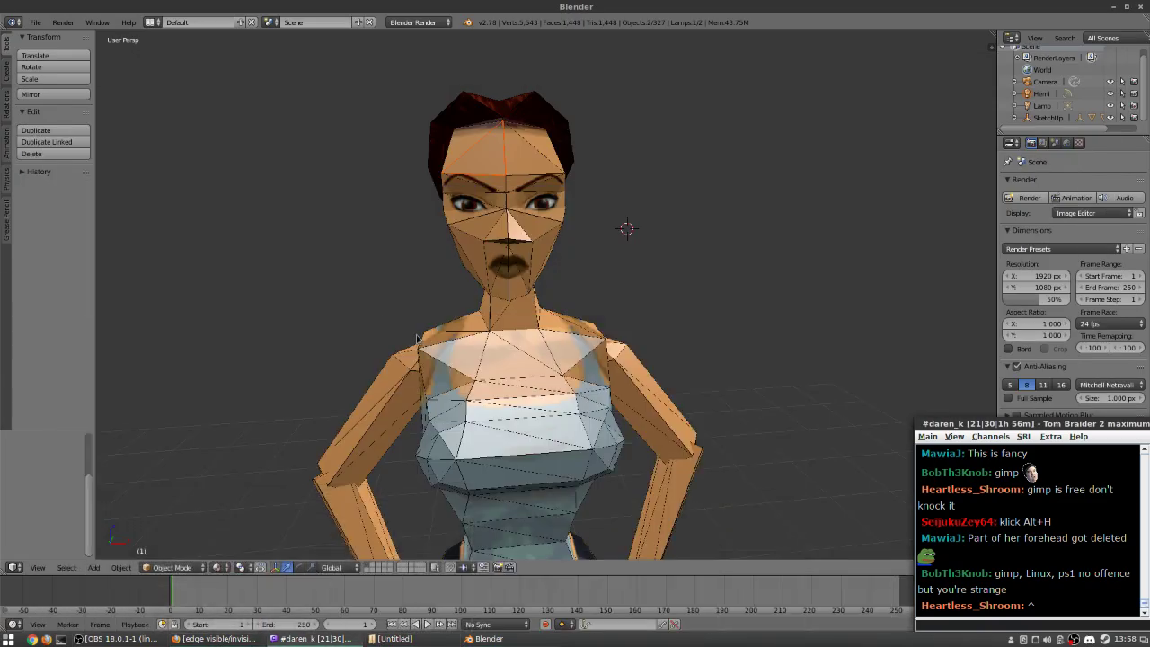
drag(442, 347, 419, 319)
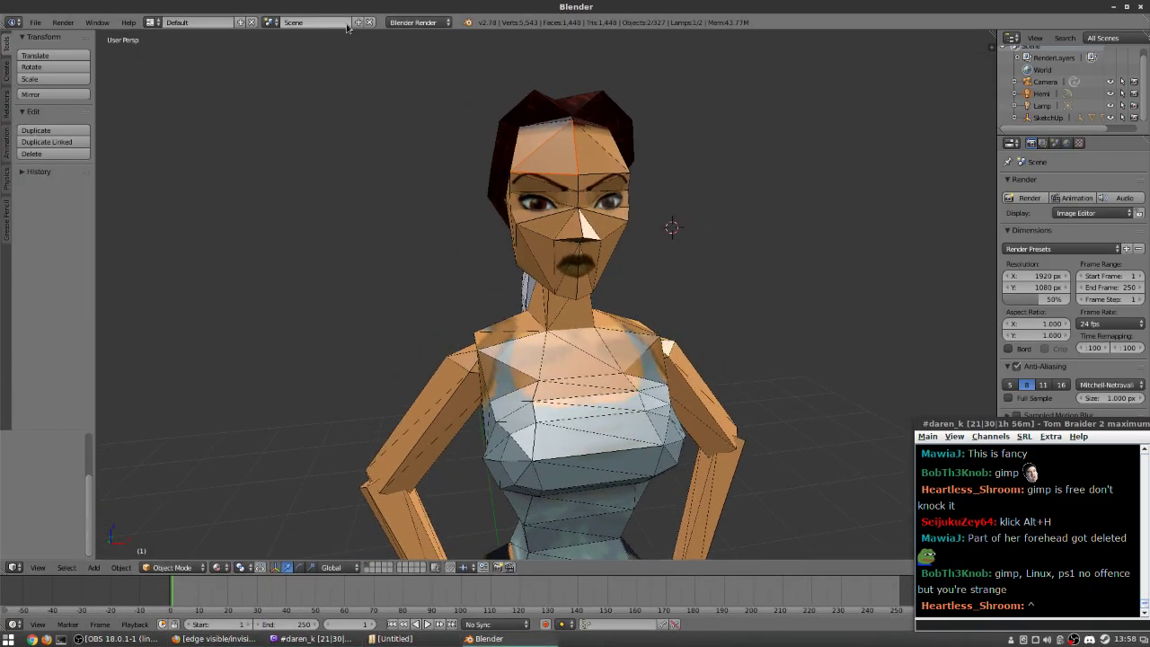
click(437, 25)
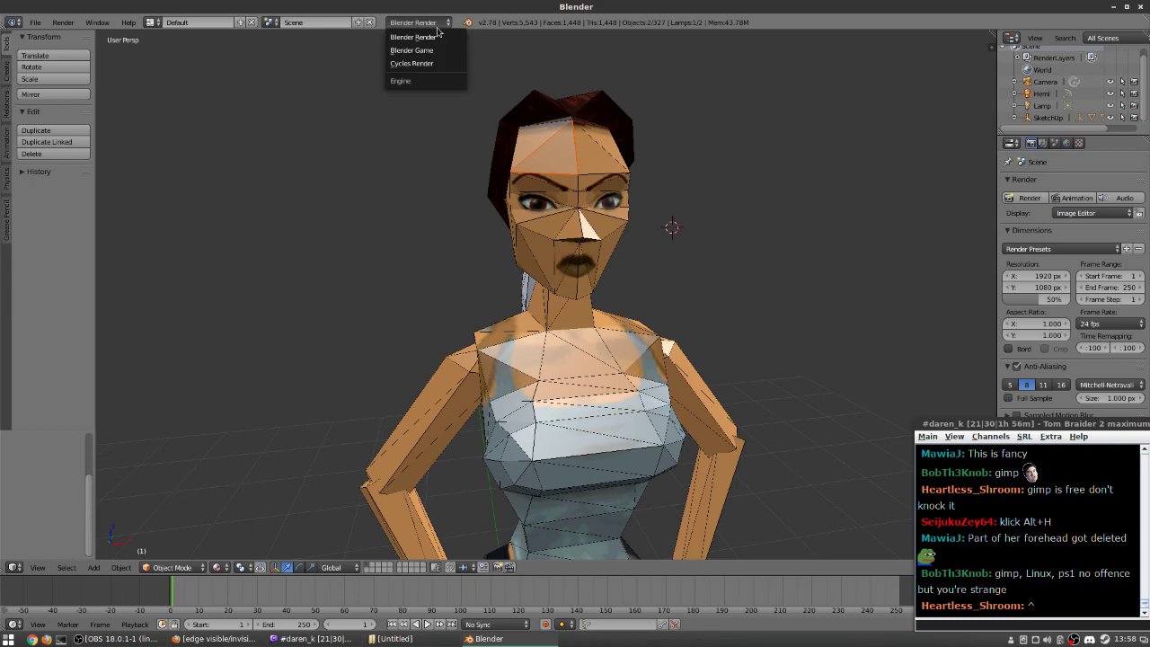
scroll(573, 427, down, 5)
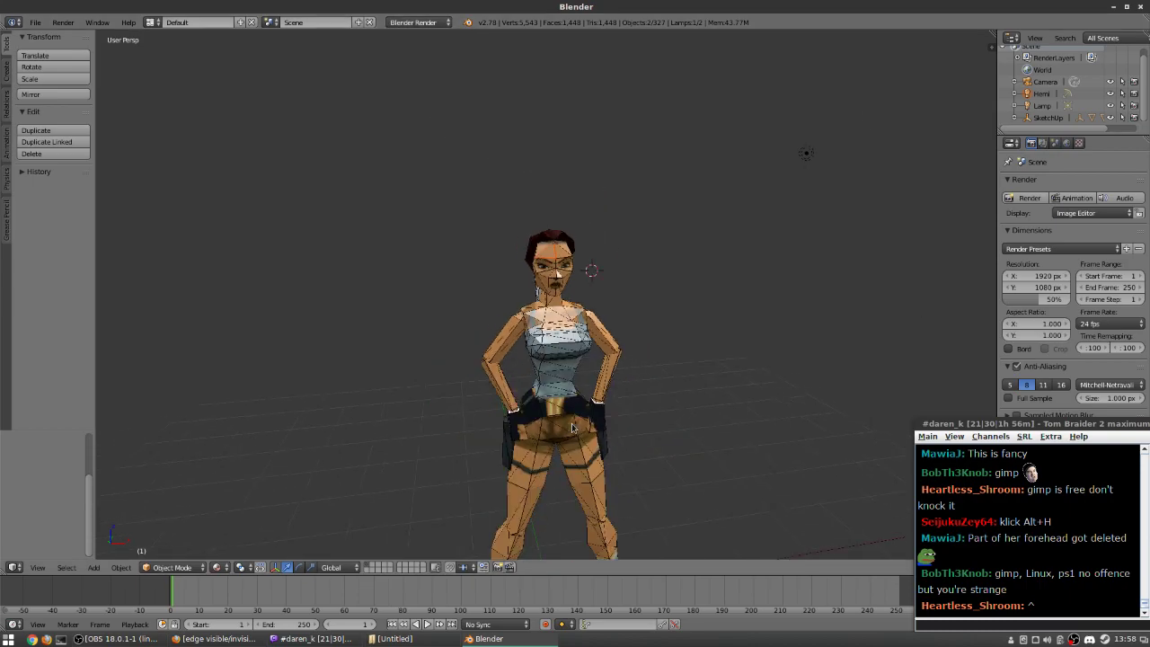
scroll(571, 427, up, 15)
scroll(577, 411, down, 8)
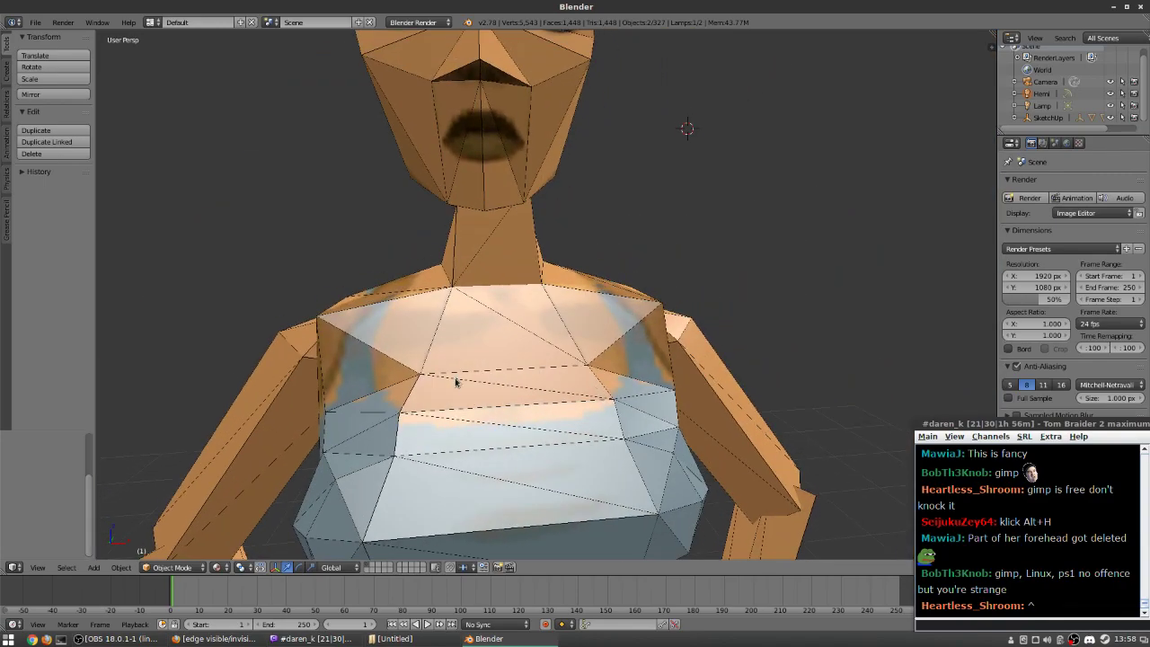
drag(633, 325, 544, 377)
scroll(559, 360, up, 3)
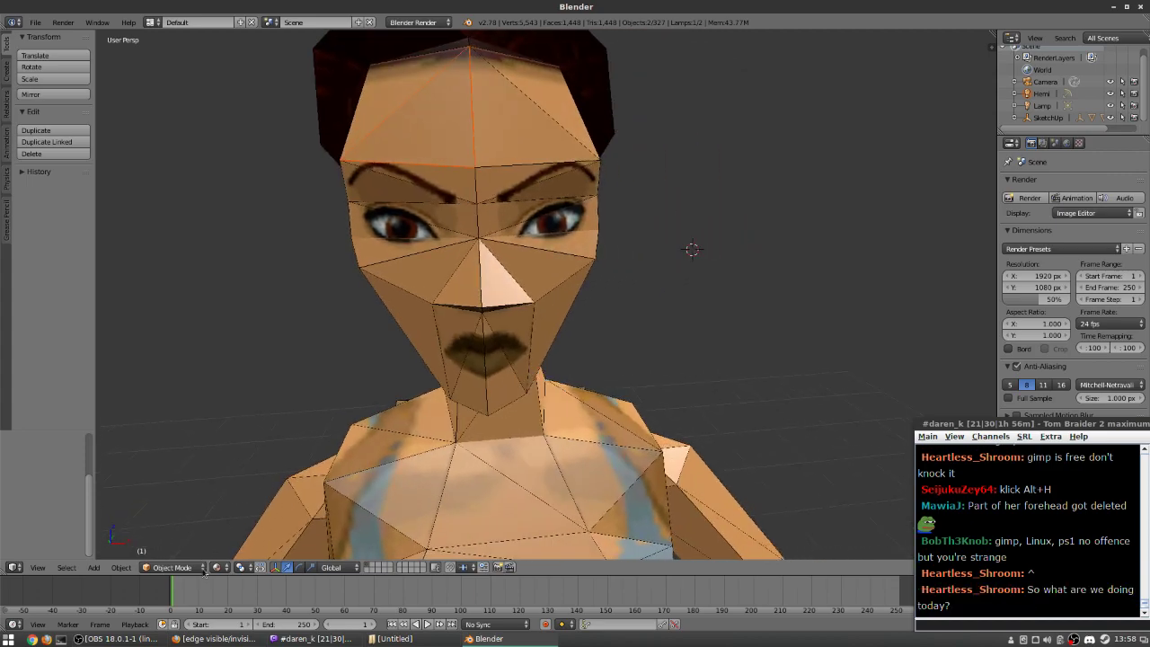
- Switch to Firefox and reread the first posts of the Blender Artists thread "edge visible/invisible?"
click(216, 638)
click(449, 37)
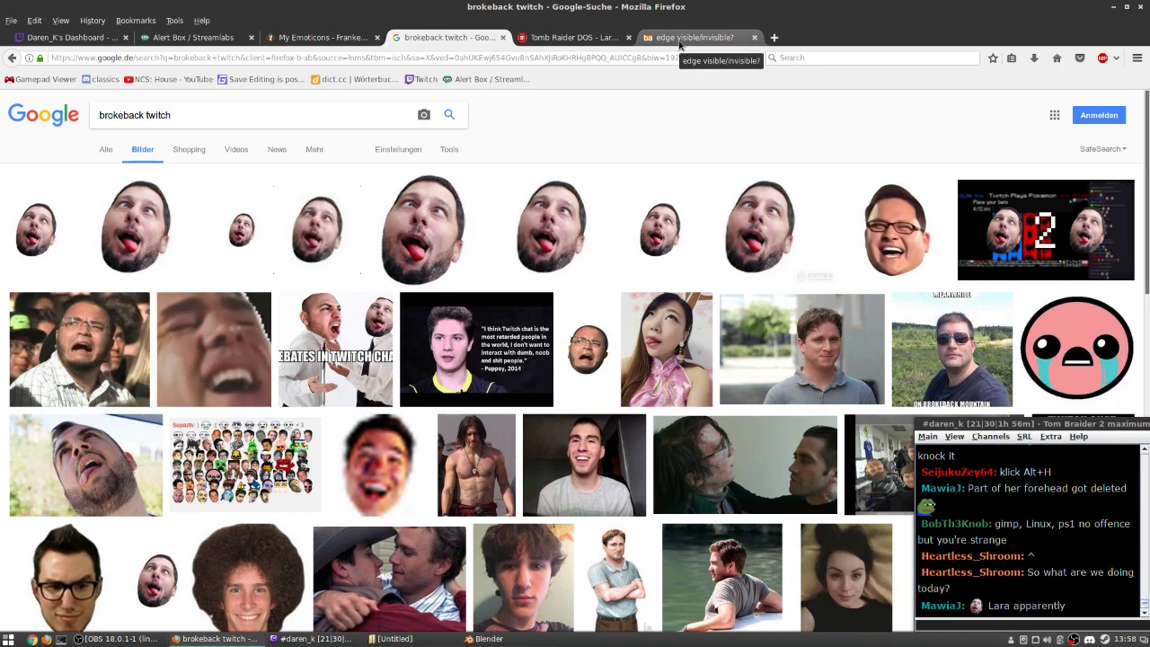
click(680, 40)
scroll(539, 503, up, 4)
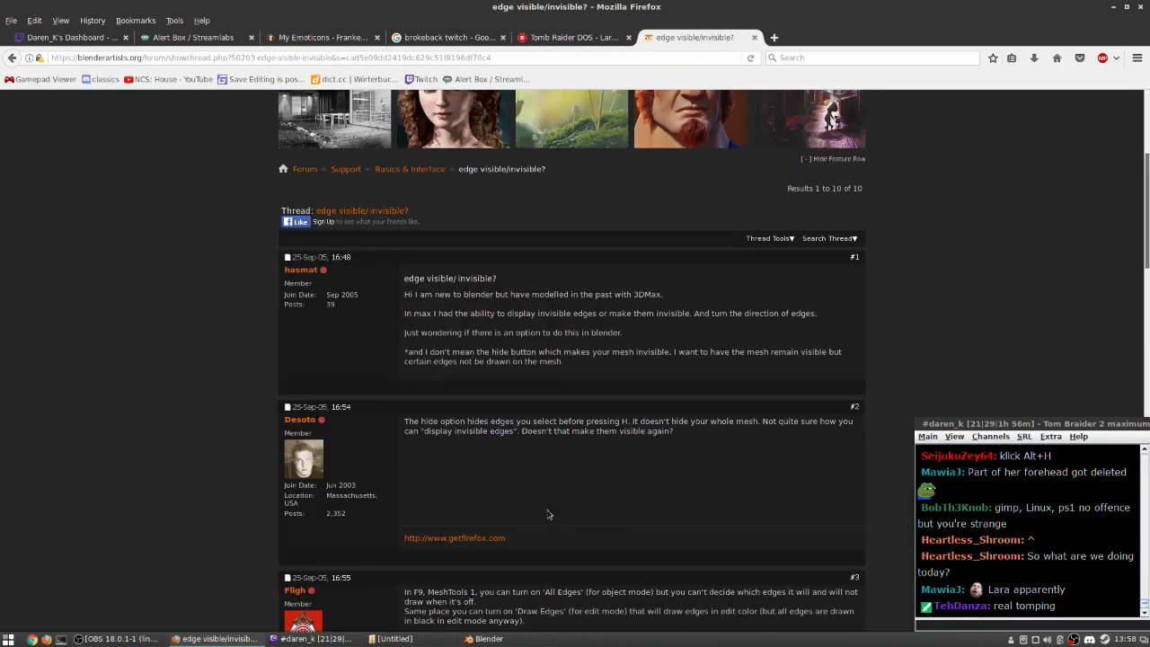
scroll(548, 506, down, 9)
scroll(557, 506, up, 3)
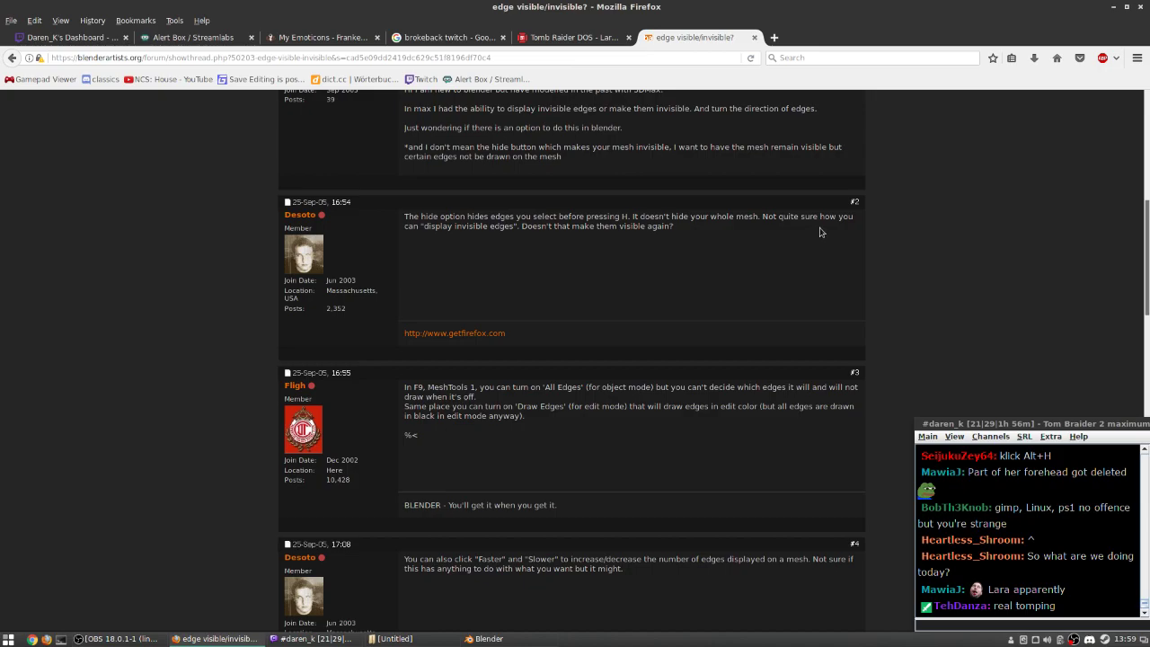
scroll(589, 422, down, 1)
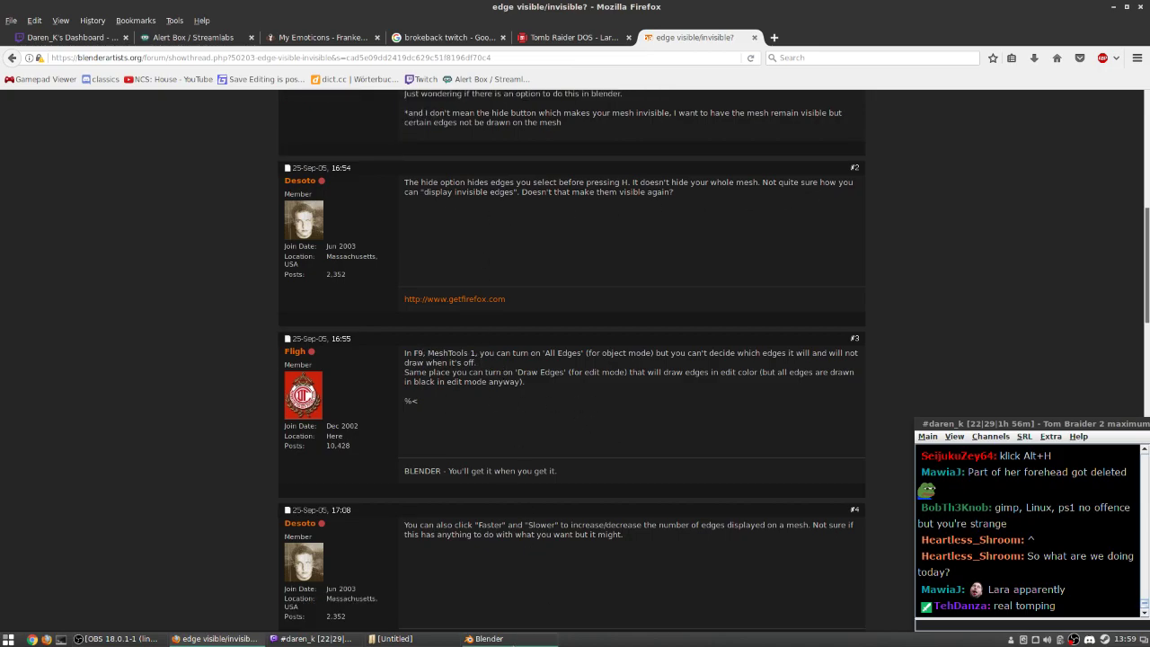
- Glance at the model in Blender, return to Firefox and read the remaining replies of the thread through post #10
click(489, 639)
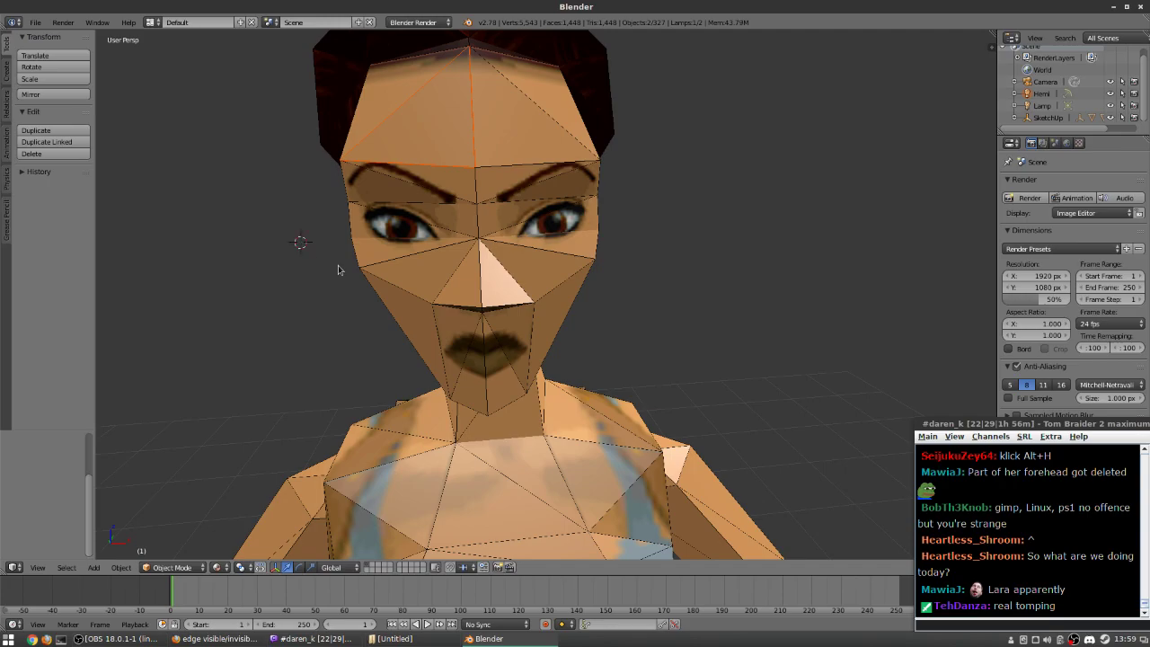
key(alt+Tab)
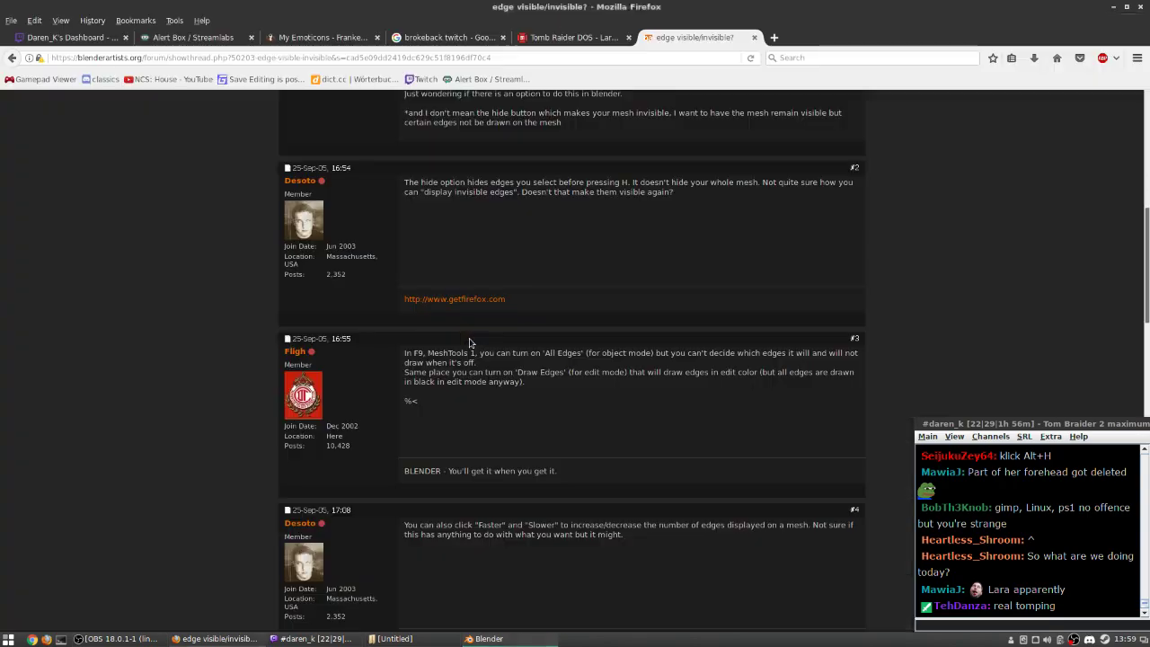
scroll(212, 459, down, 3)
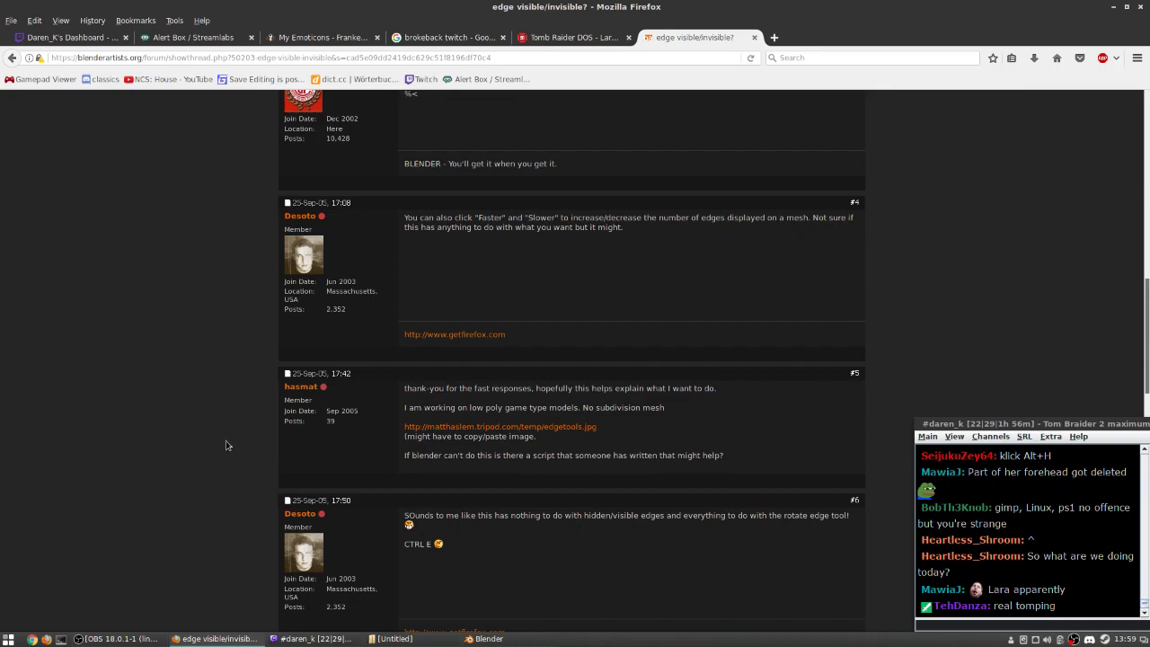
scroll(225, 443, down, 2)
scroll(229, 441, down, 3)
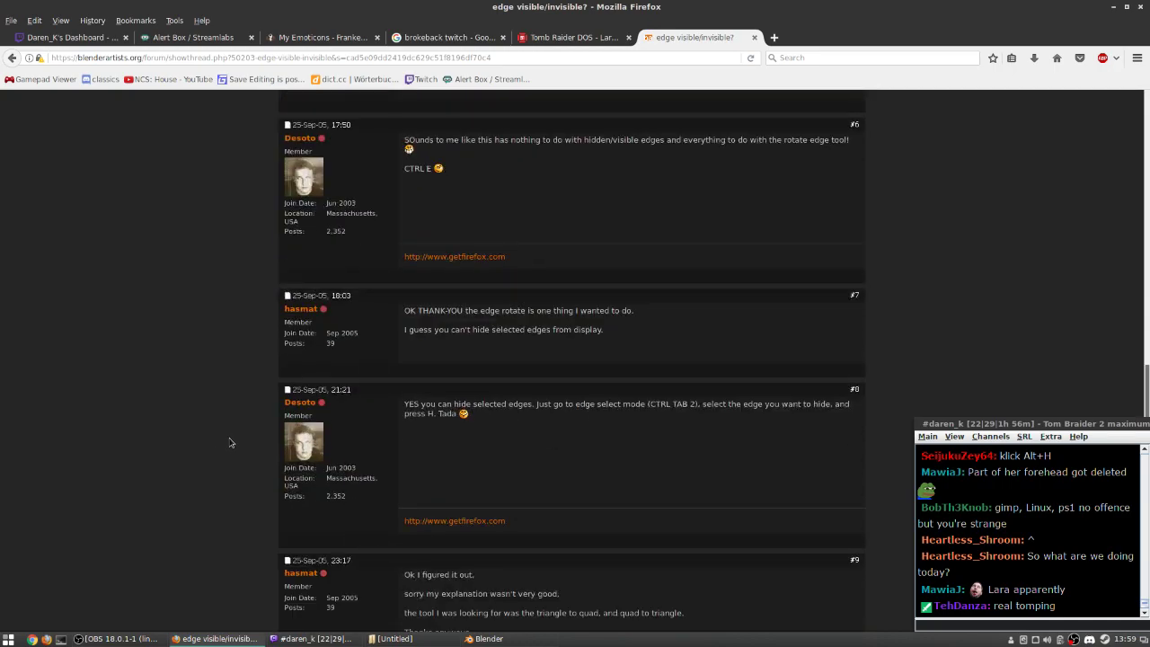
scroll(229, 442, down, 3)
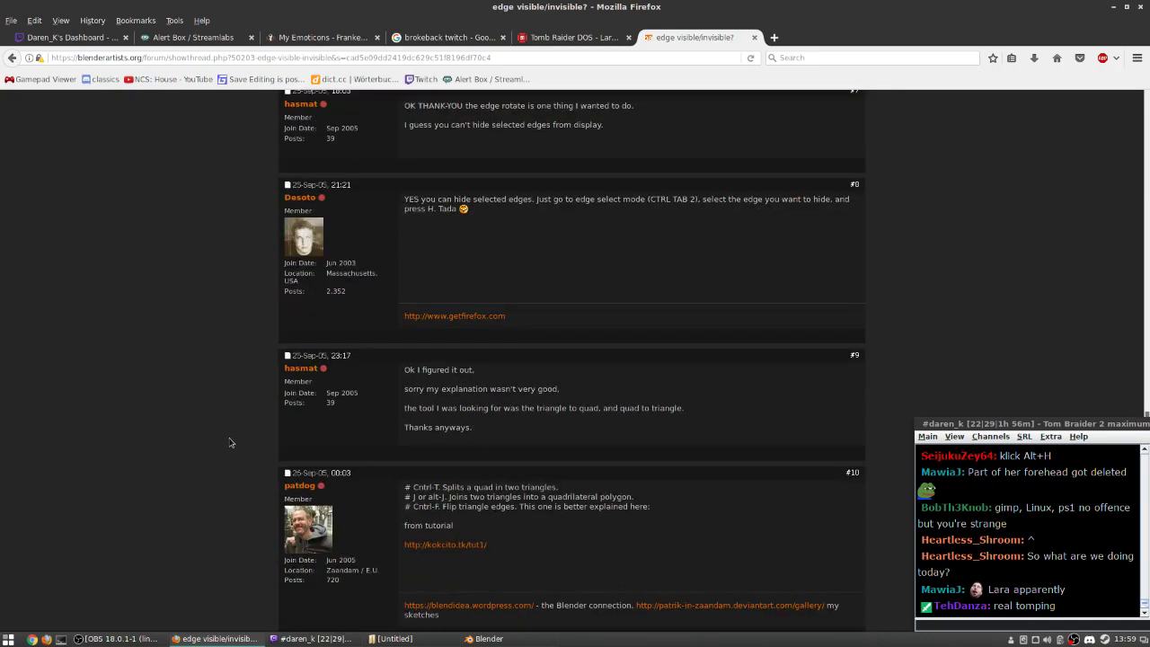
scroll(229, 442, down, 3)
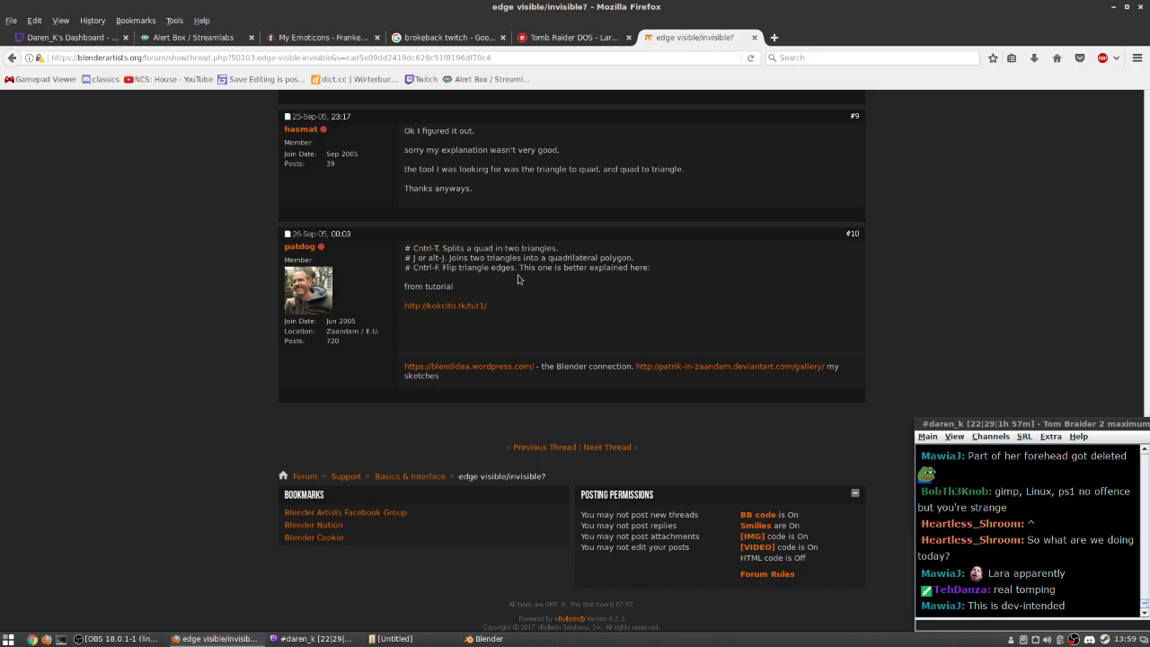
- Return to the "blender edges visible" search results and open the thread "Edges visible on seperated sphere parts"
key(alt+Left)
key(alt+Left)
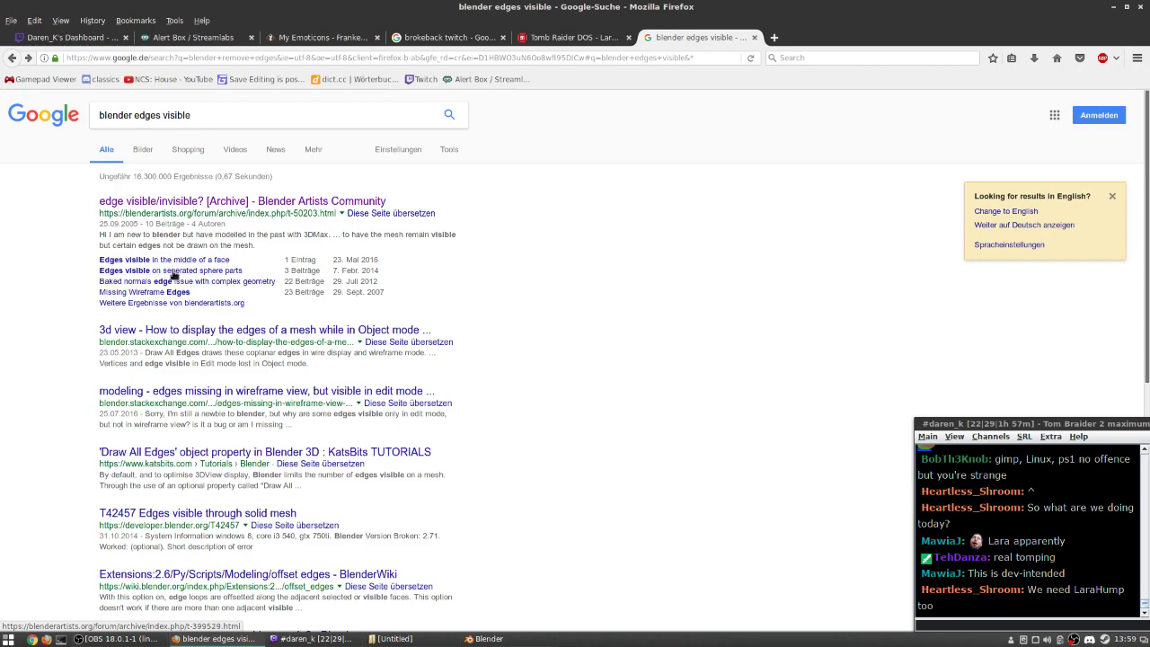
click(180, 264)
click(219, 271)
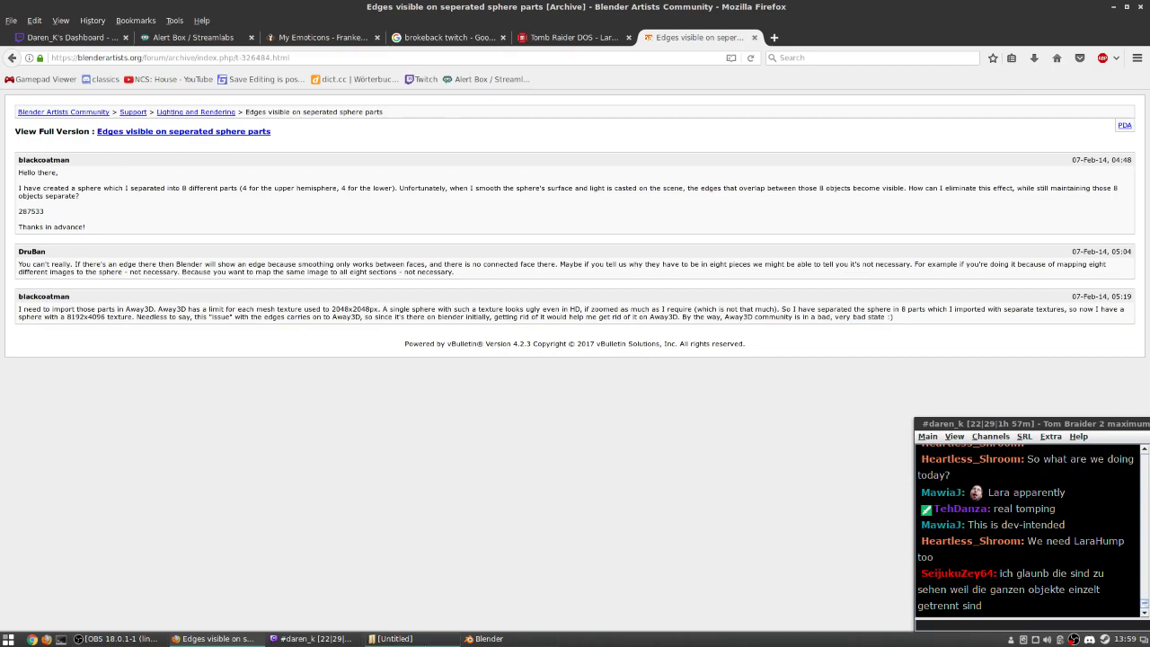
- Switch to Blender to view the figure's torso, and in the file manager open the model folder's texture Text04a_0_167.BMP
click(485, 639)
drag(504, 368, 542, 384)
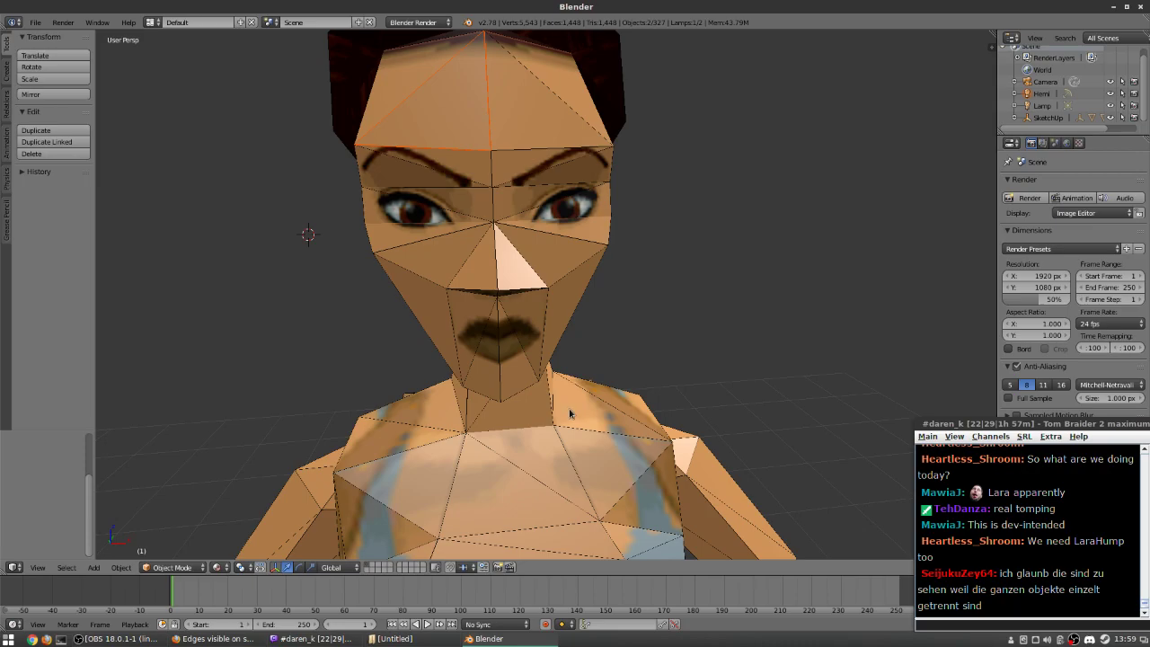
drag(547, 440, 468, 528)
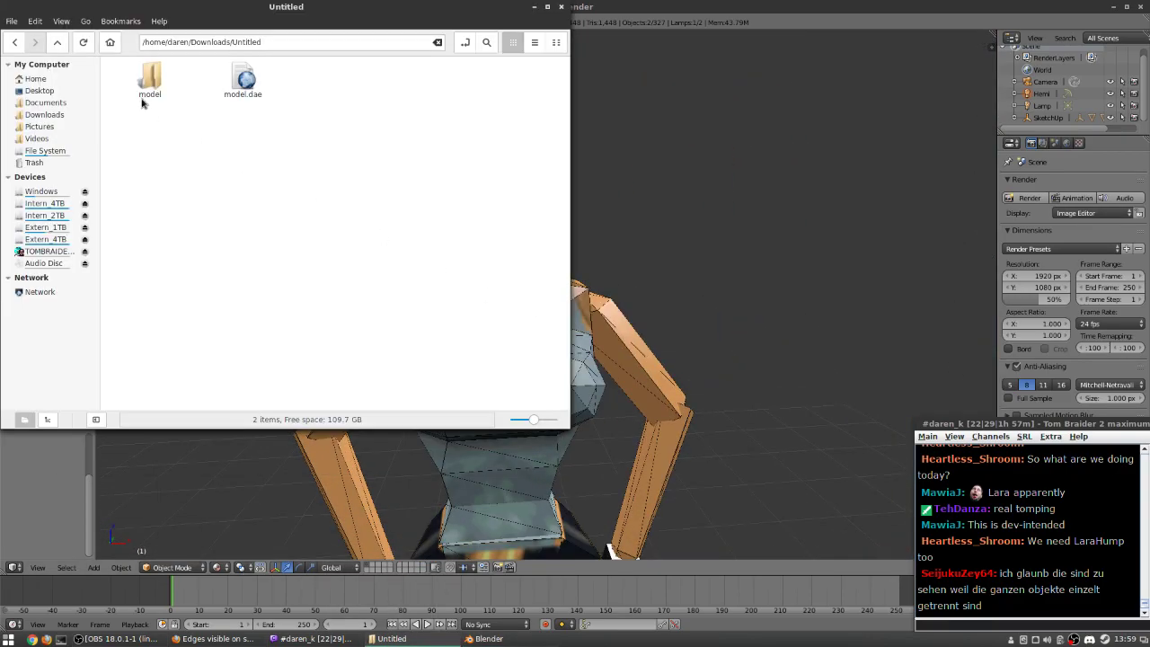
double_click(146, 79)
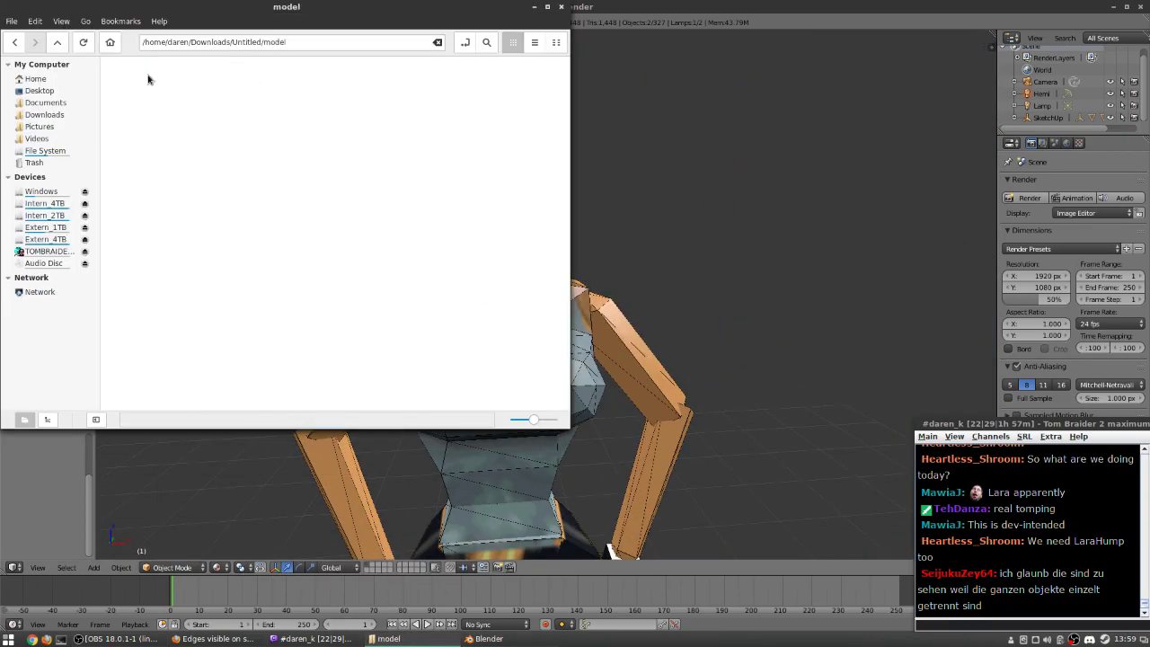
scroll(395, 265, down, 2)
scroll(390, 276, down, 5)
double_click(429, 190)
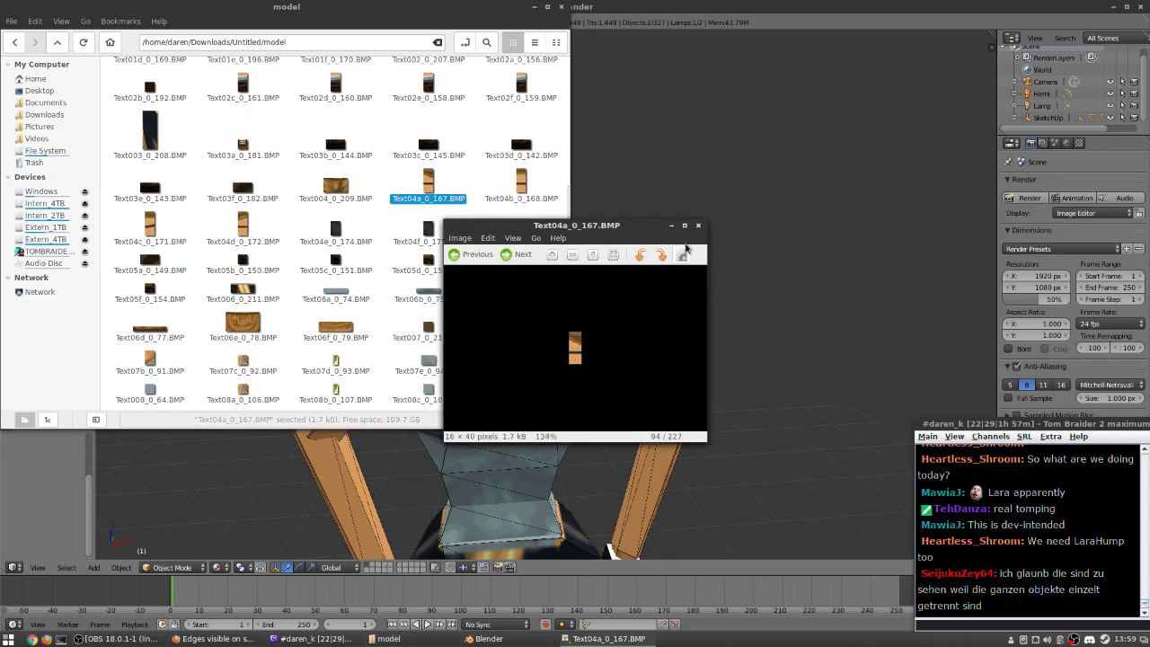
- Look through the textures that follow Text04a_0_167.BMP in the maximized image viewer and close the viewer
click(686, 230)
key(Right)
key(Right)
key(Right)
key(Right)
key(Right)
key(Right)
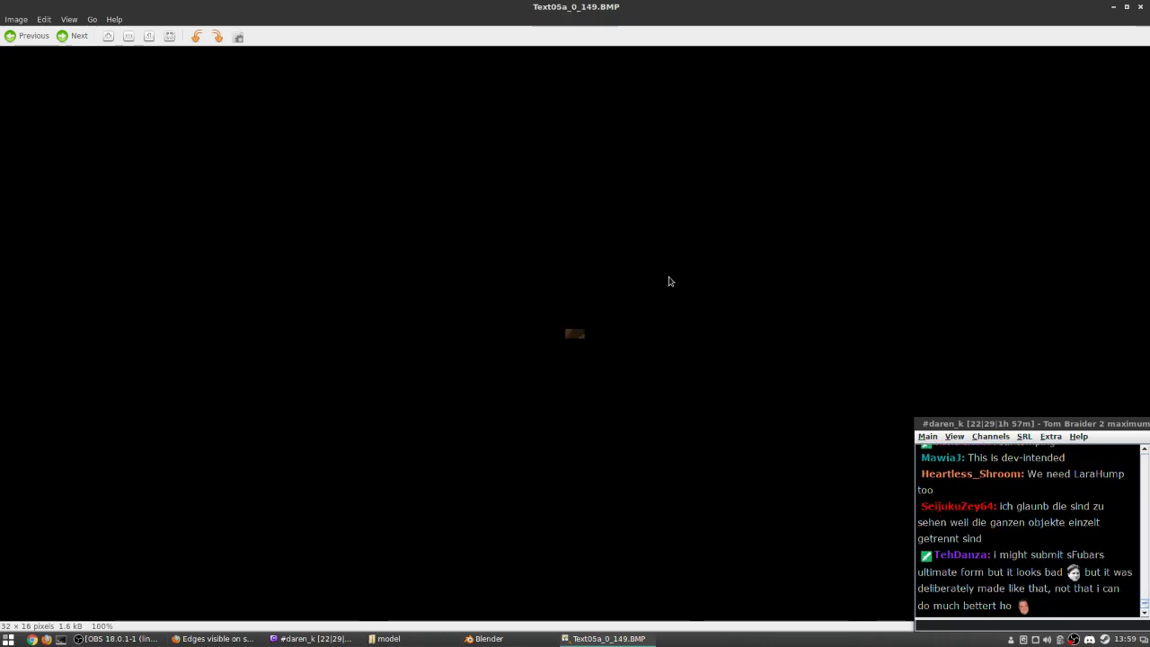
key(Right)
key(Right)
key(Right)
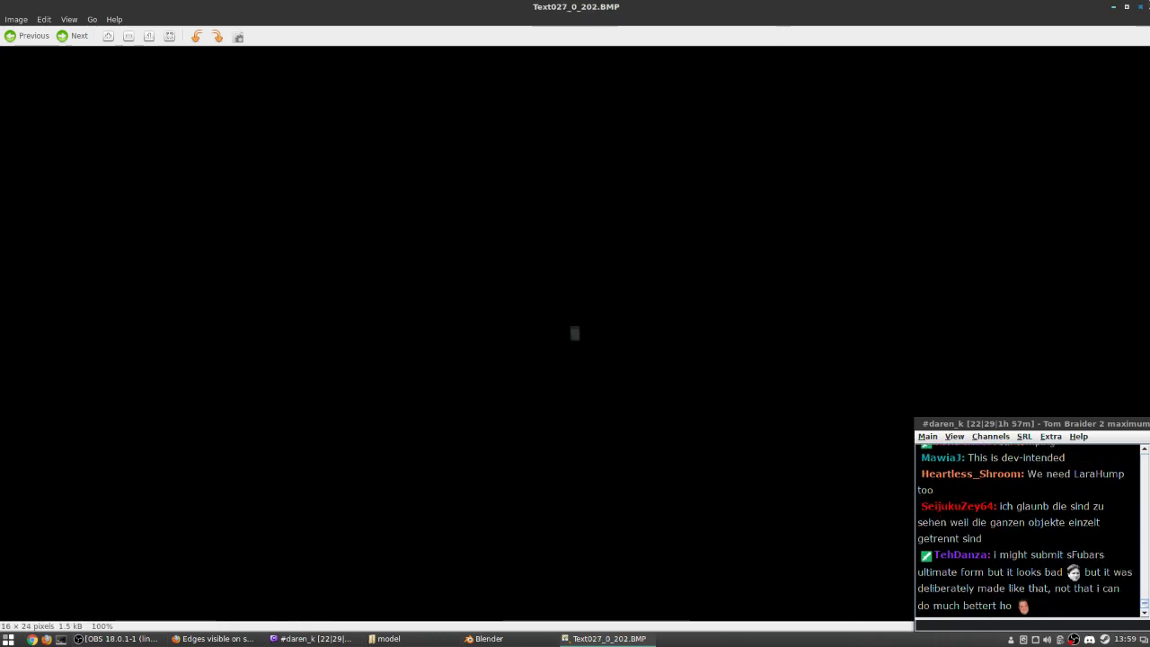
key(ctrl+w)
- Look over the texture thumbnails in the whole model folder and go back to the Untitled folder
scroll(405, 310, down, 12)
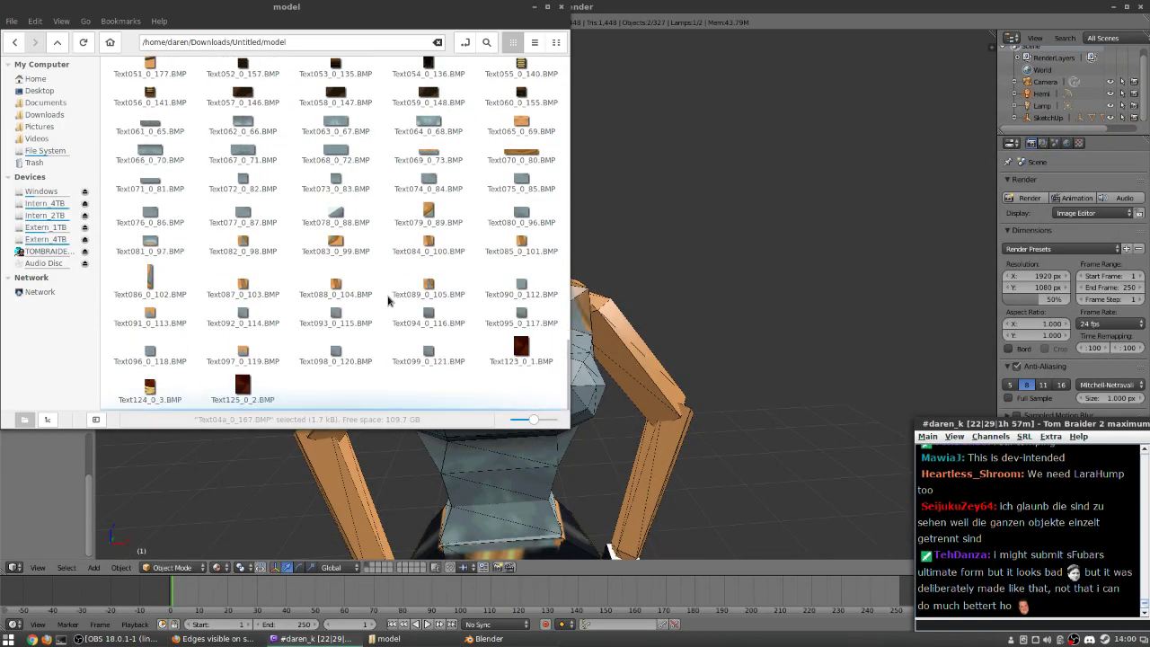
scroll(323, 241, up, 6)
scroll(306, 287, down, 6)
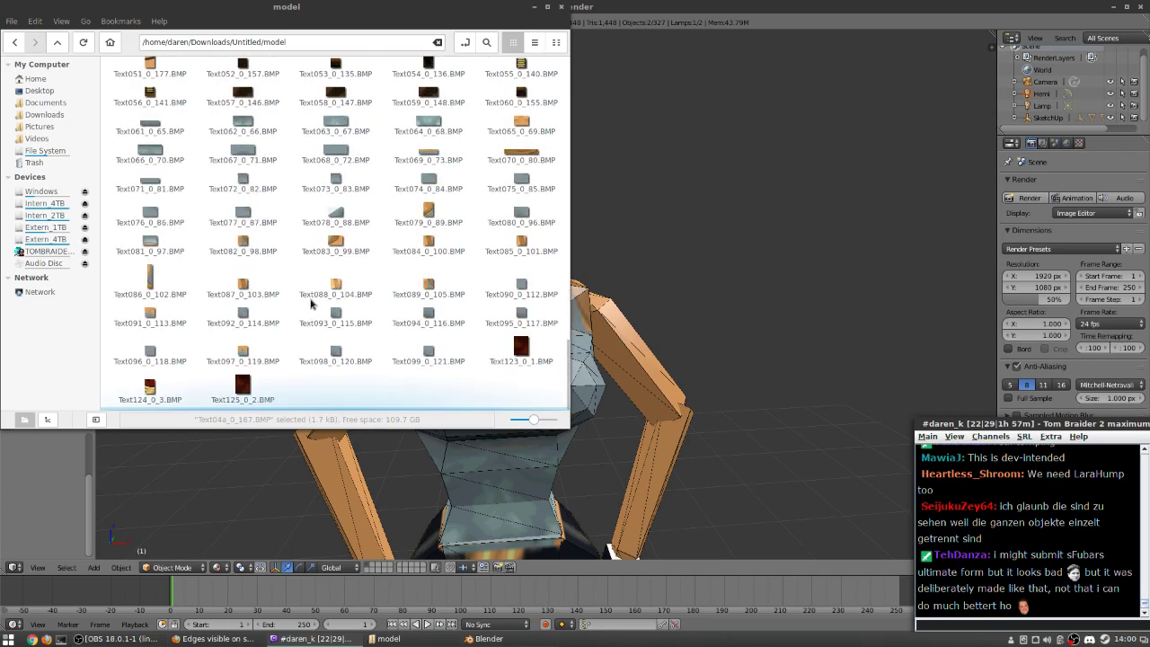
click(241, 393)
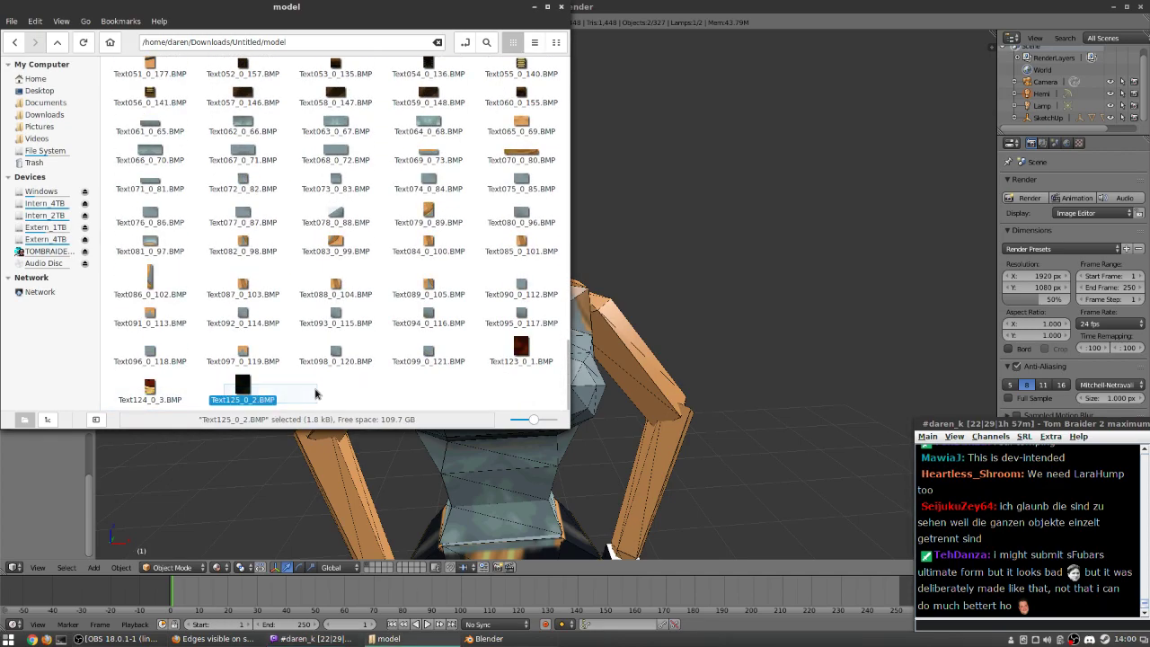
scroll(315, 364, up, 20)
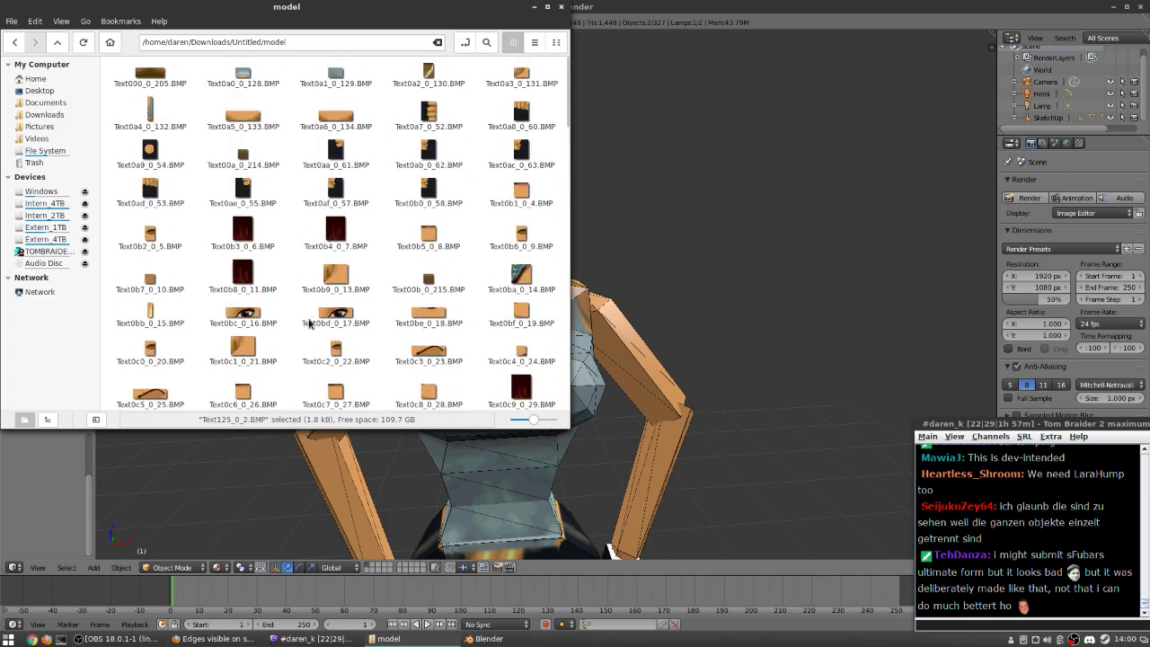
key(alt+Left)
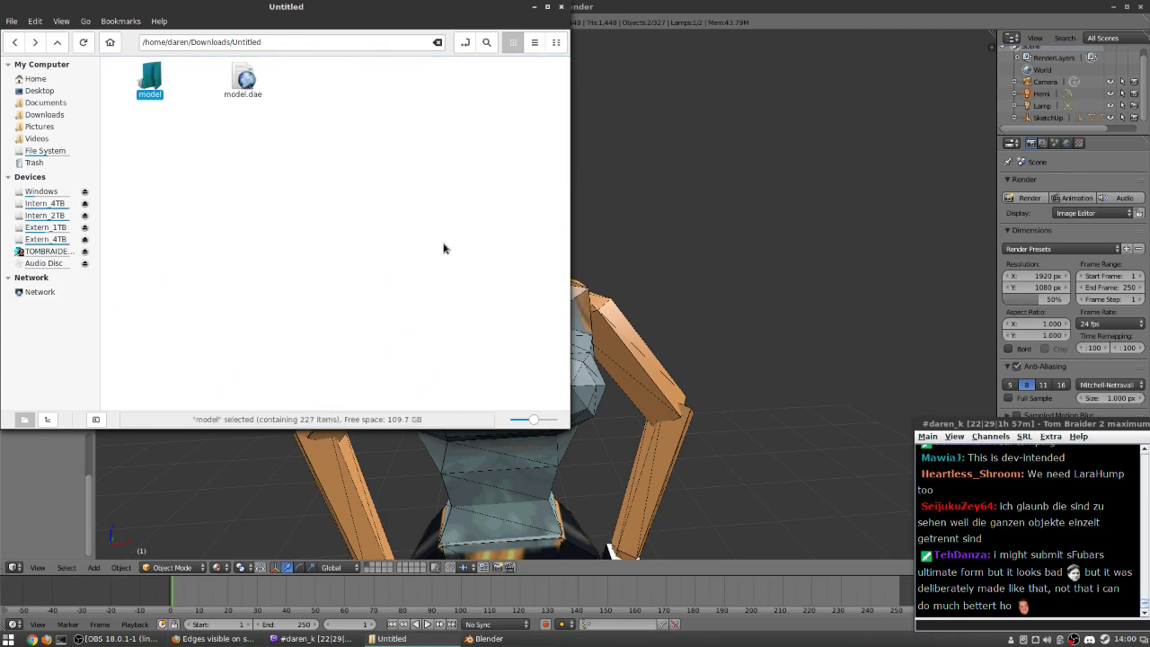
- Switch to Firefox and return from the downloaded model's page to the 3D Warehouse search results for lara croft
click(654, 221)
click(215, 638)
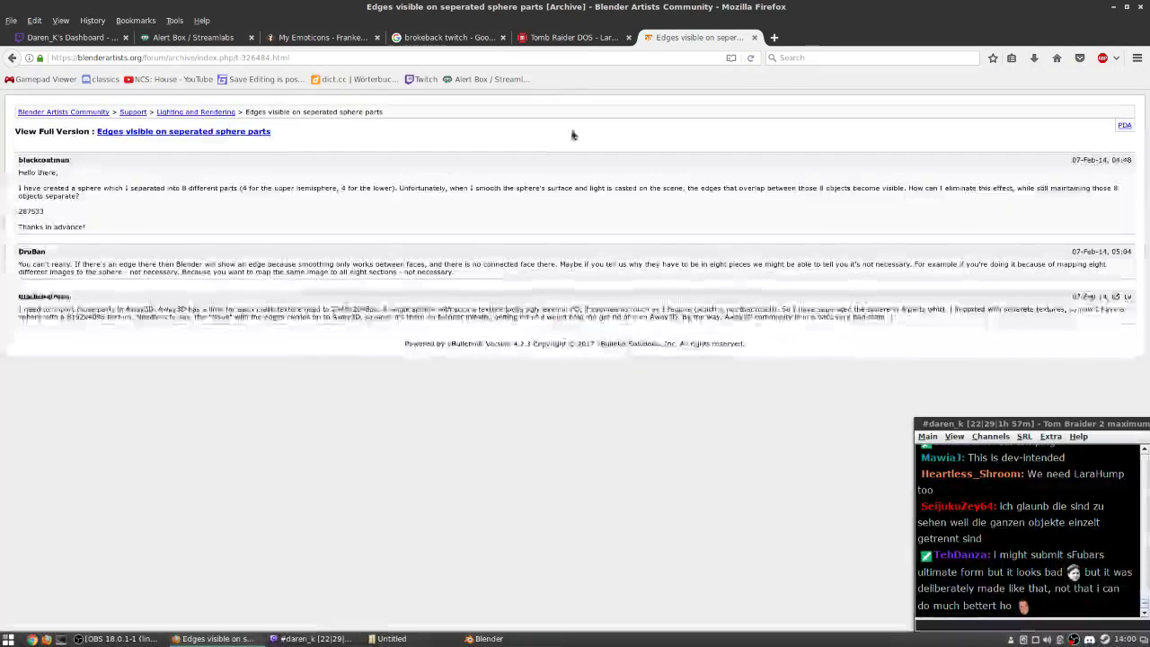
click(449, 37)
click(318, 37)
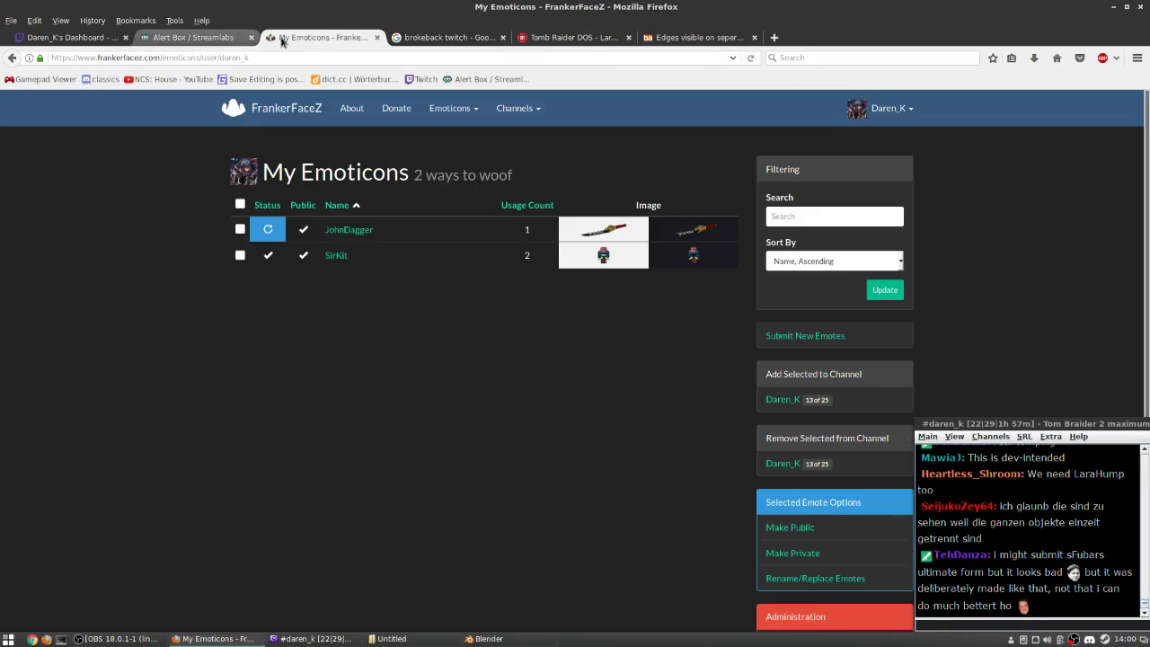
click(574, 36)
key(alt+Left)
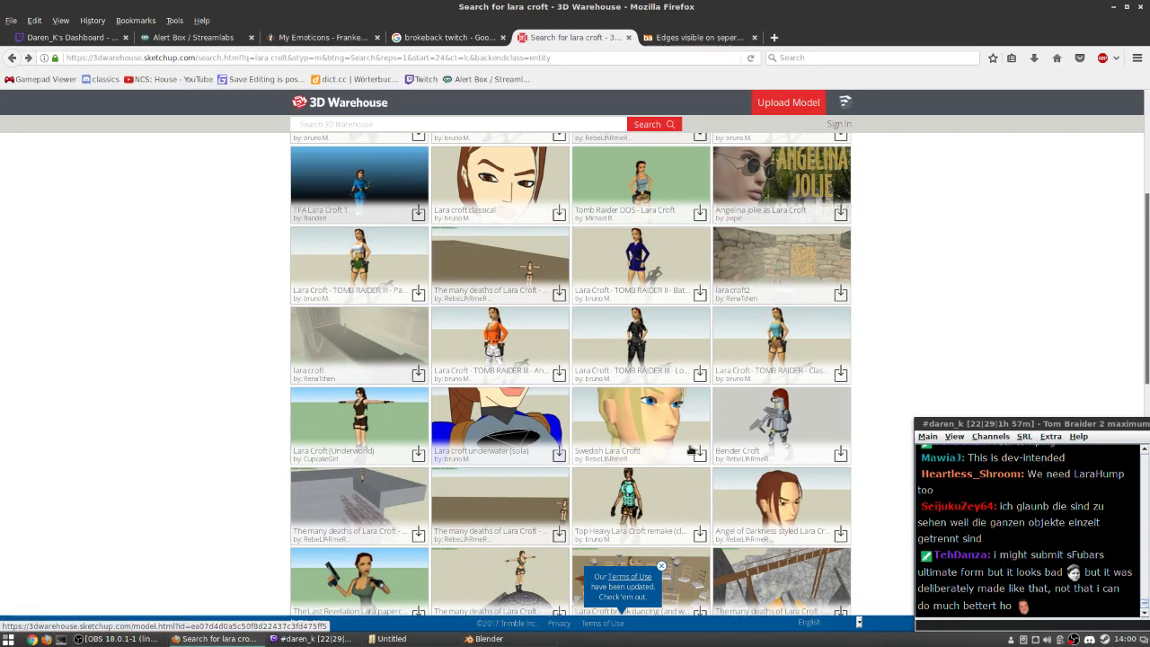
- Look through the lara croft search results and open the model "Tomb Raider - Lara Croft textured model"
scroll(691, 449, down, 3)
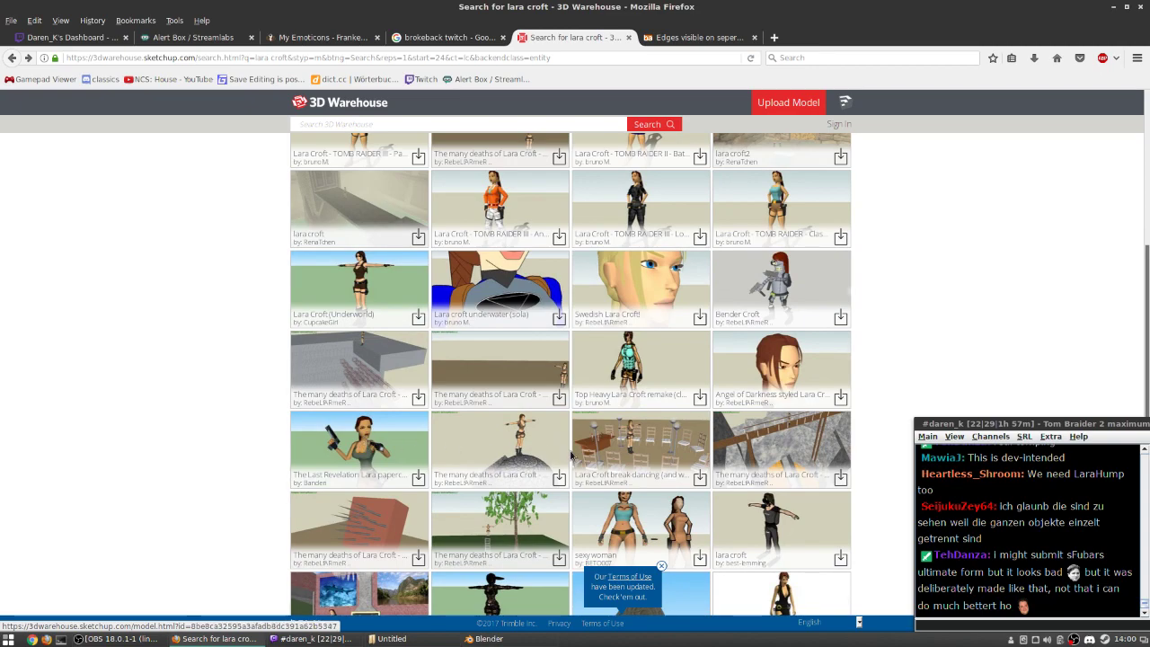
scroll(571, 440, down, 3)
scroll(570, 440, down, 3)
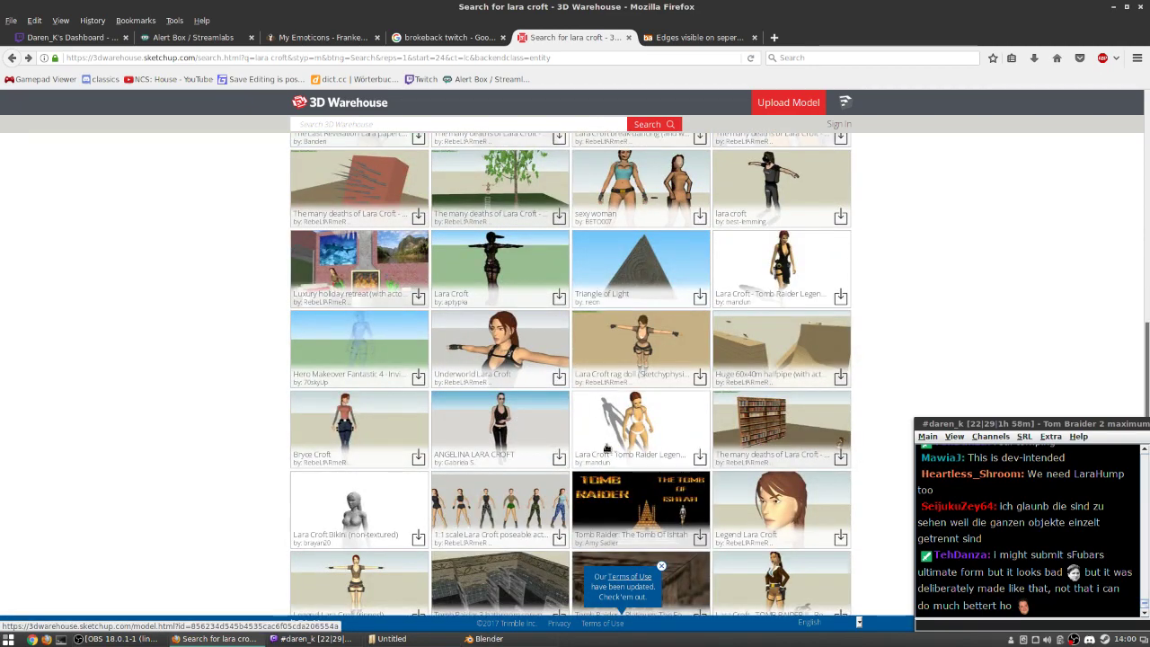
scroll(569, 430, down, 3)
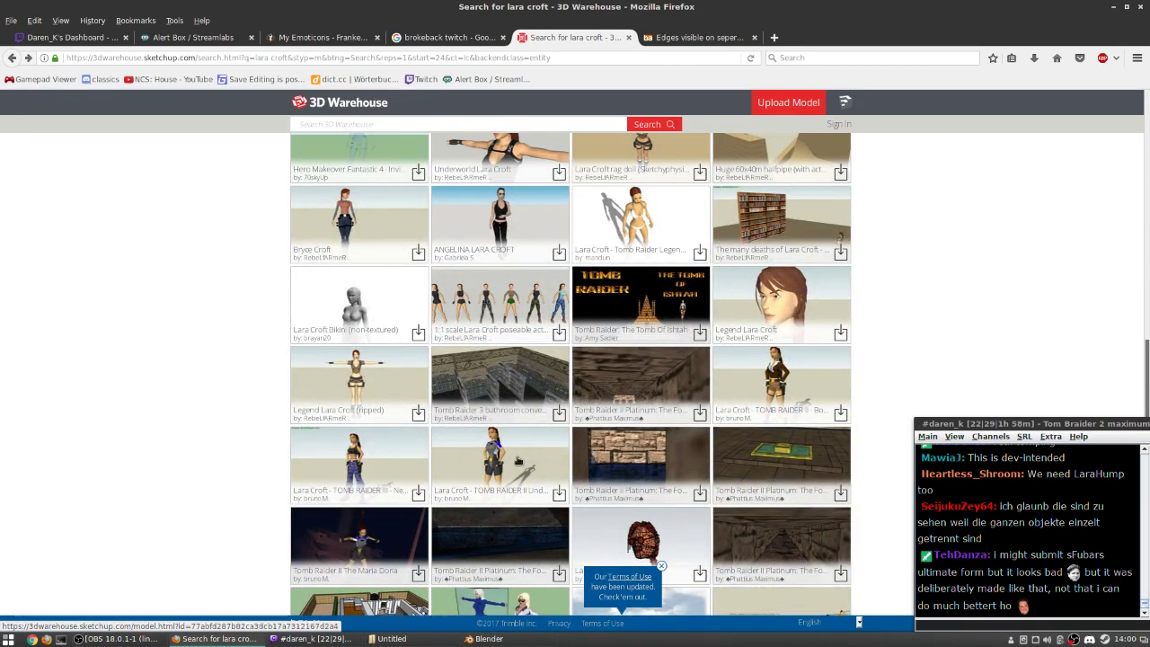
scroll(660, 485, up, 10)
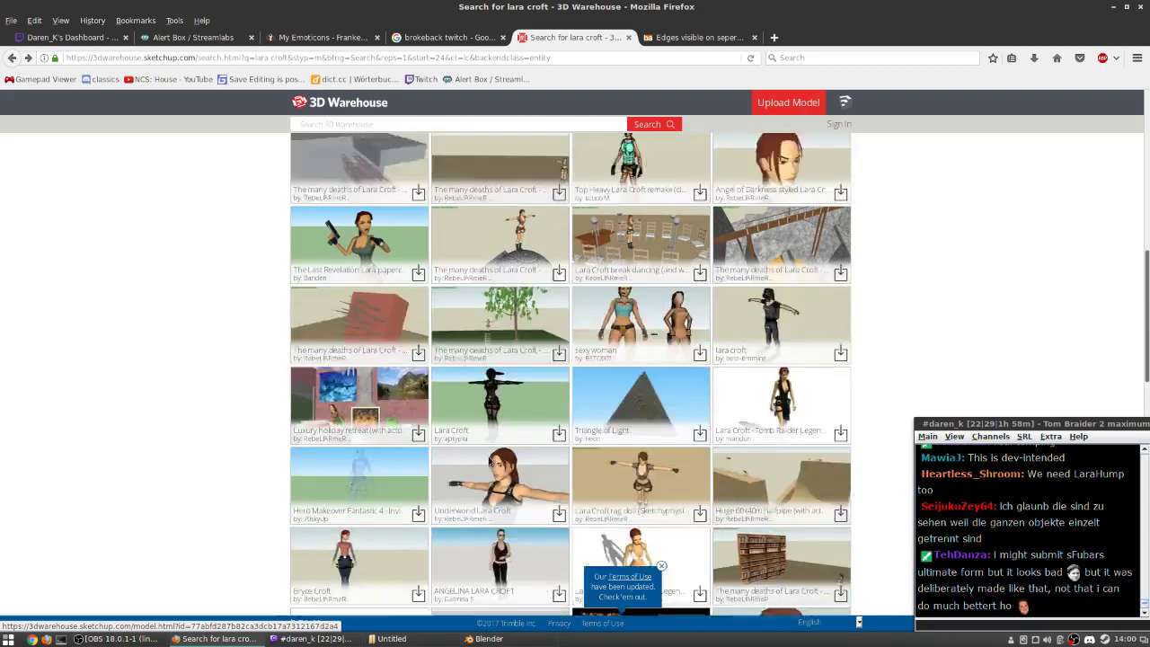
scroll(649, 476, down, 3)
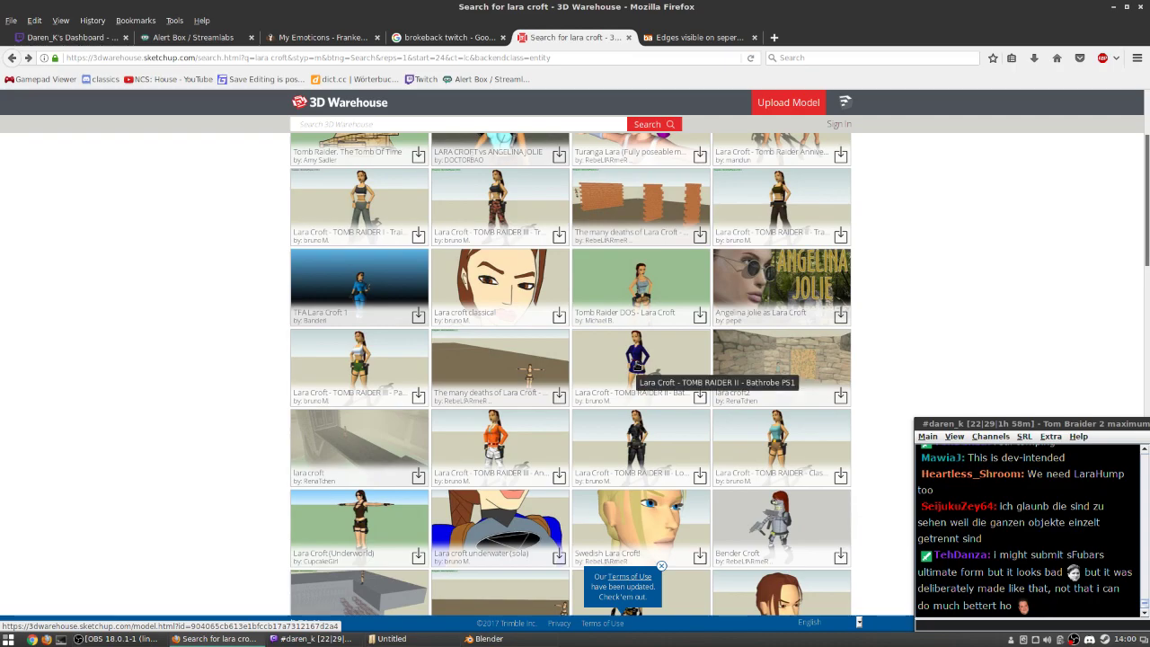
scroll(647, 290, down, 15)
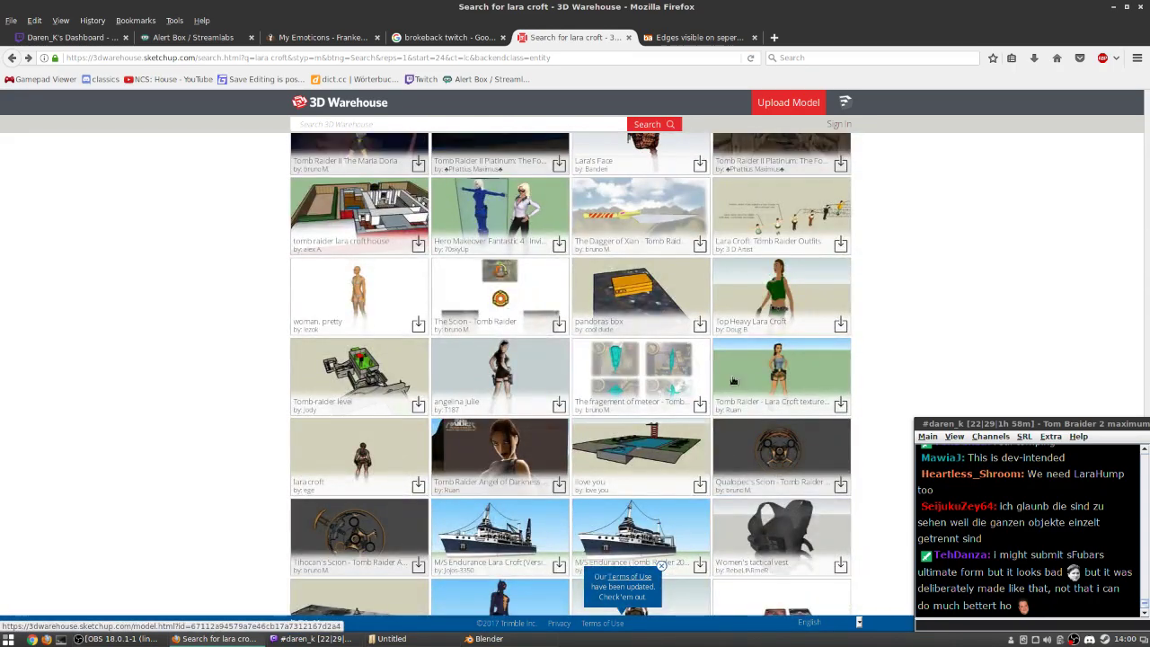
click(773, 379)
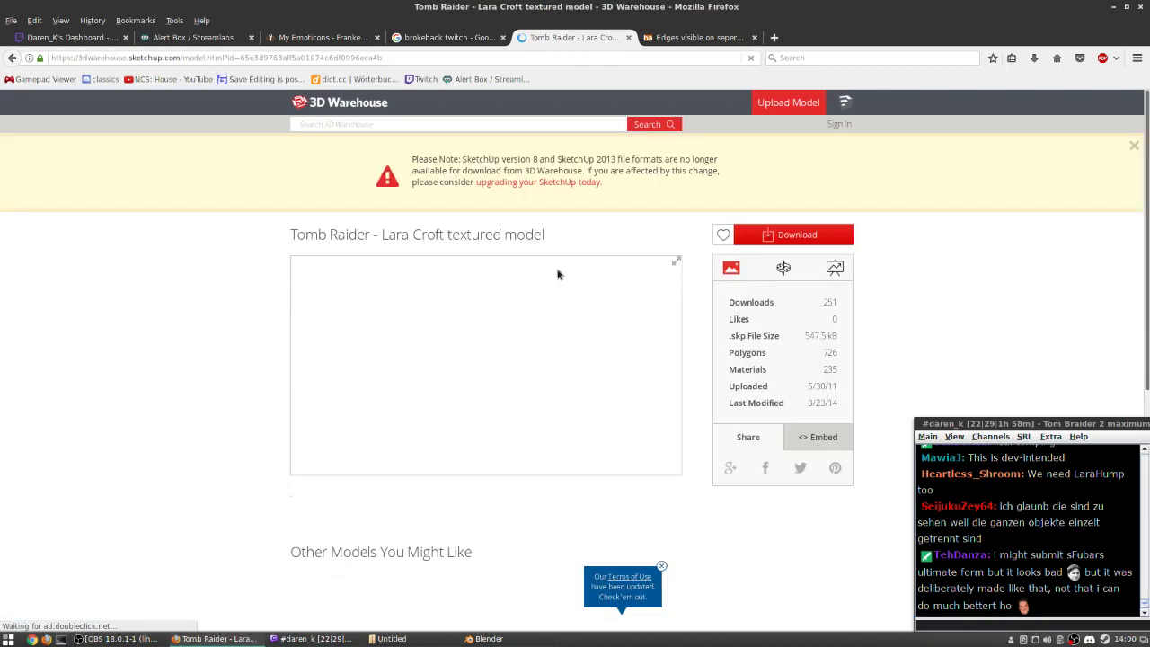
- Download the Lara Croft textured model as a Collada file
click(790, 235)
click(723, 303)
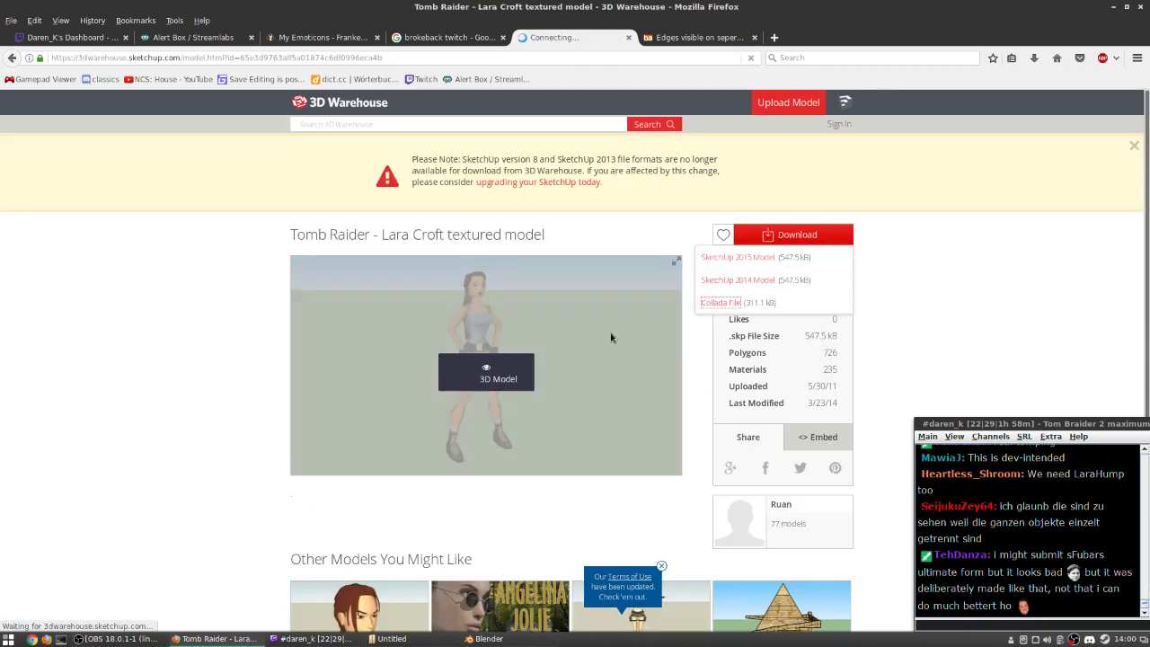
click(666, 384)
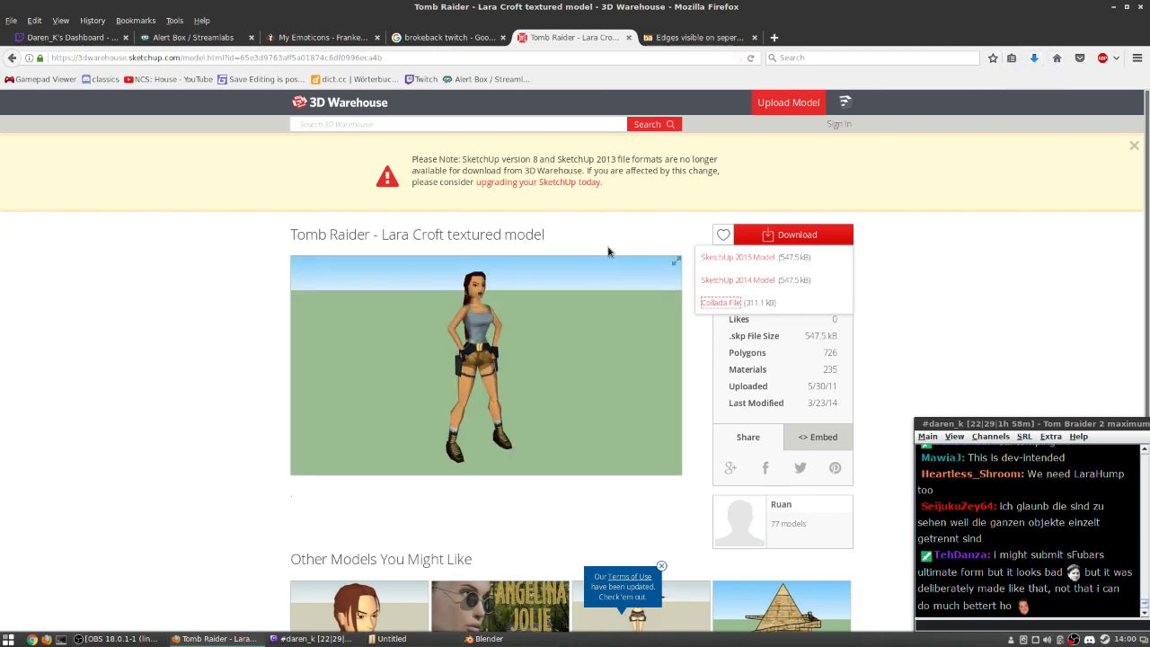
- Load the model page's interactive 3D preview and inspect the figure up close from the front and from above
click(486, 378)
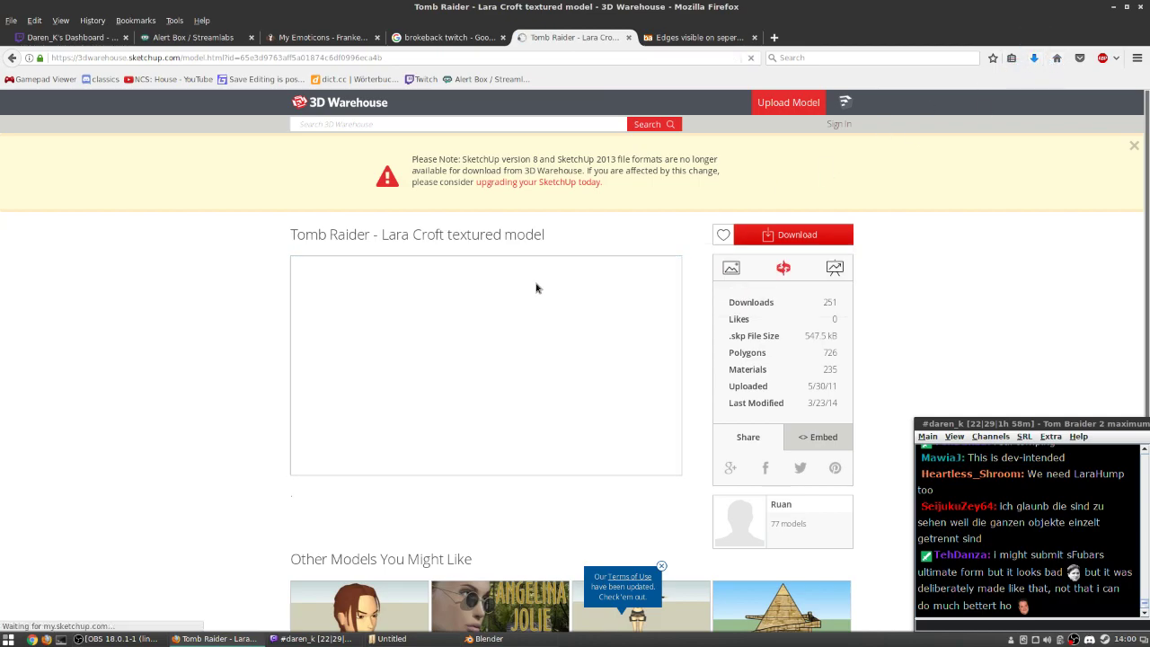
click(1034, 58)
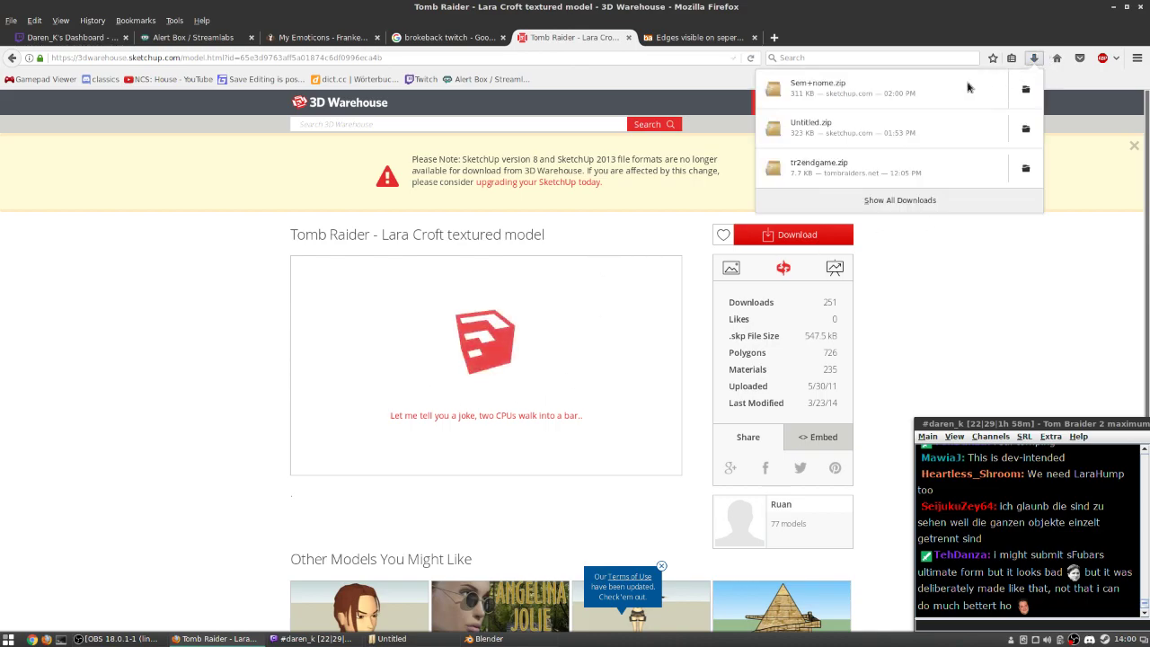
right_click(840, 106)
key(Escape)
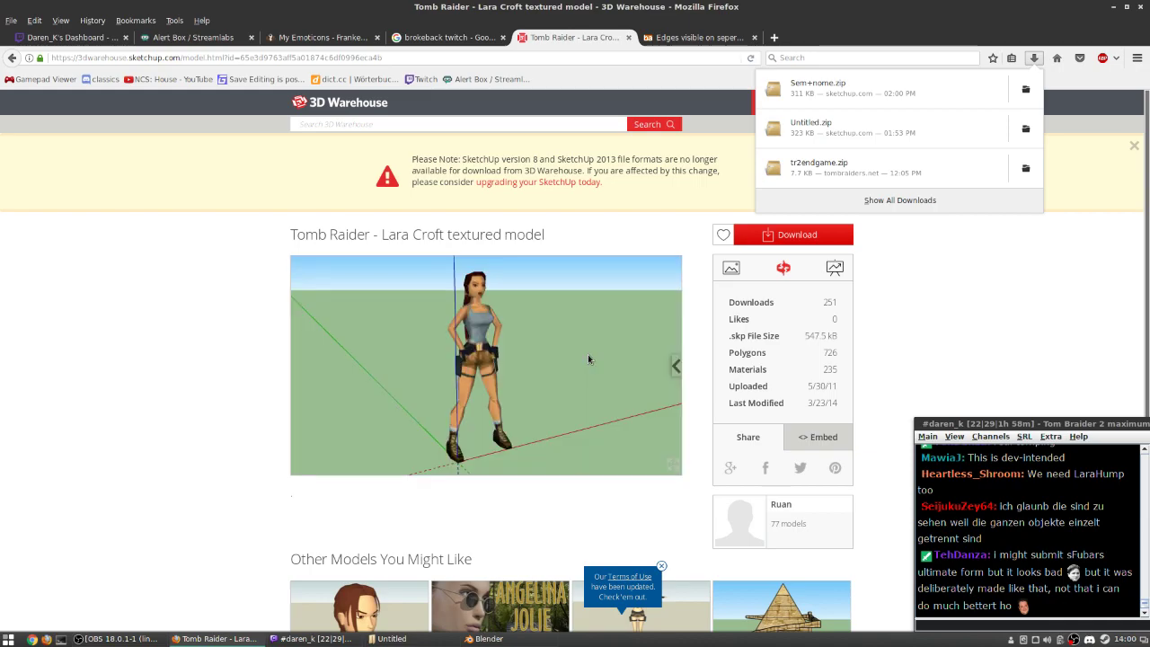
click(535, 359)
scroll(485, 332, up, 10)
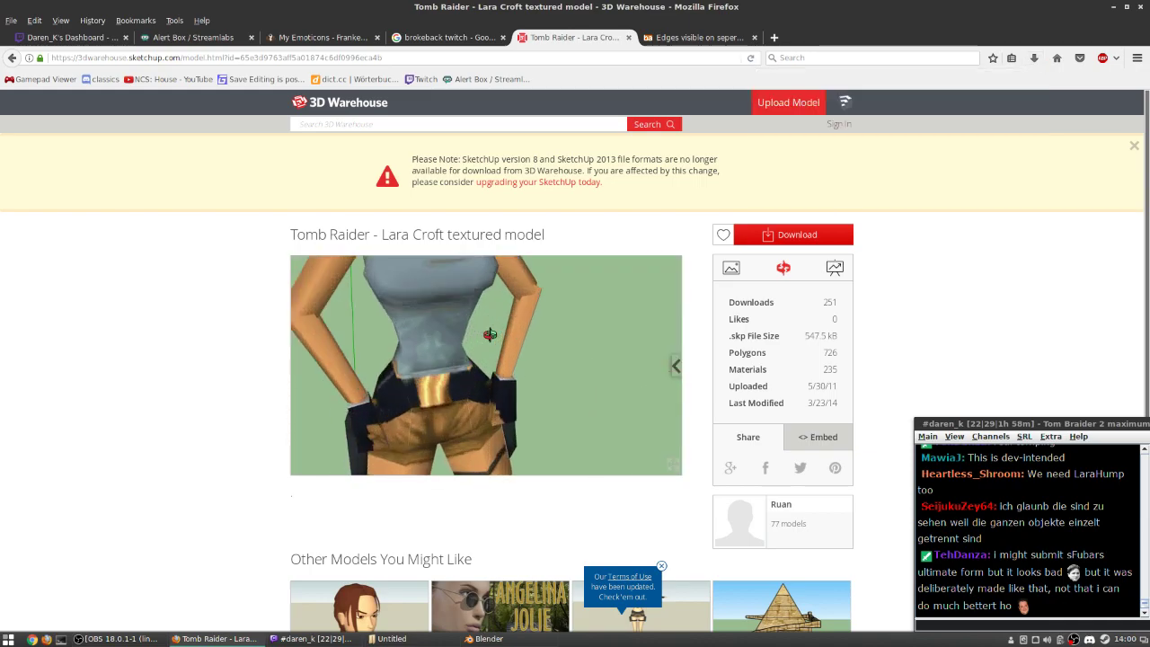
drag(478, 346, 629, 260)
- Extract the downloaded Sem+nome.zip in its Downloads folder and open the extracted Sem+nome folder
click(1033, 59)
right_click(796, 84)
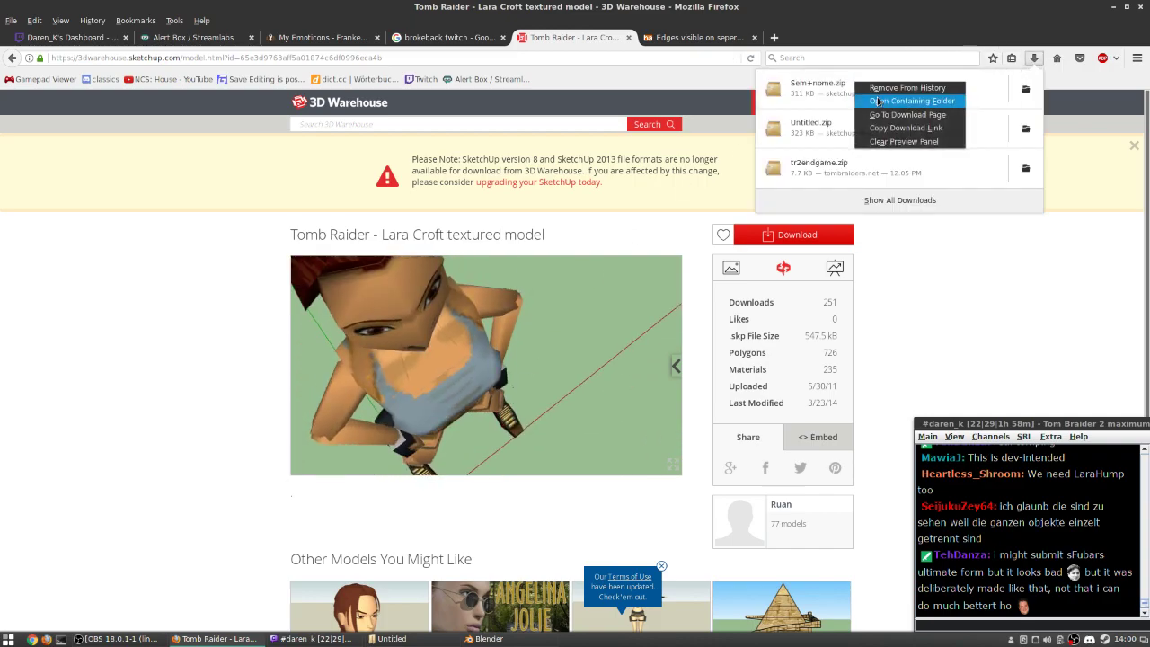
click(830, 88)
right_click(350, 362)
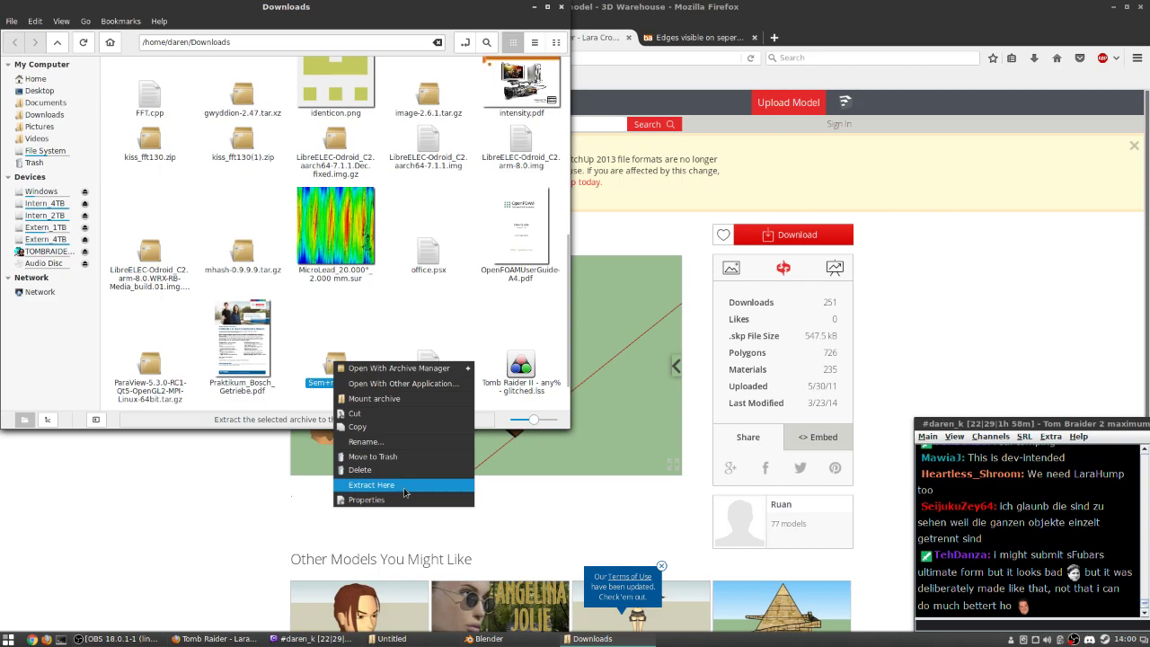
click(395, 488)
double_click(242, 193)
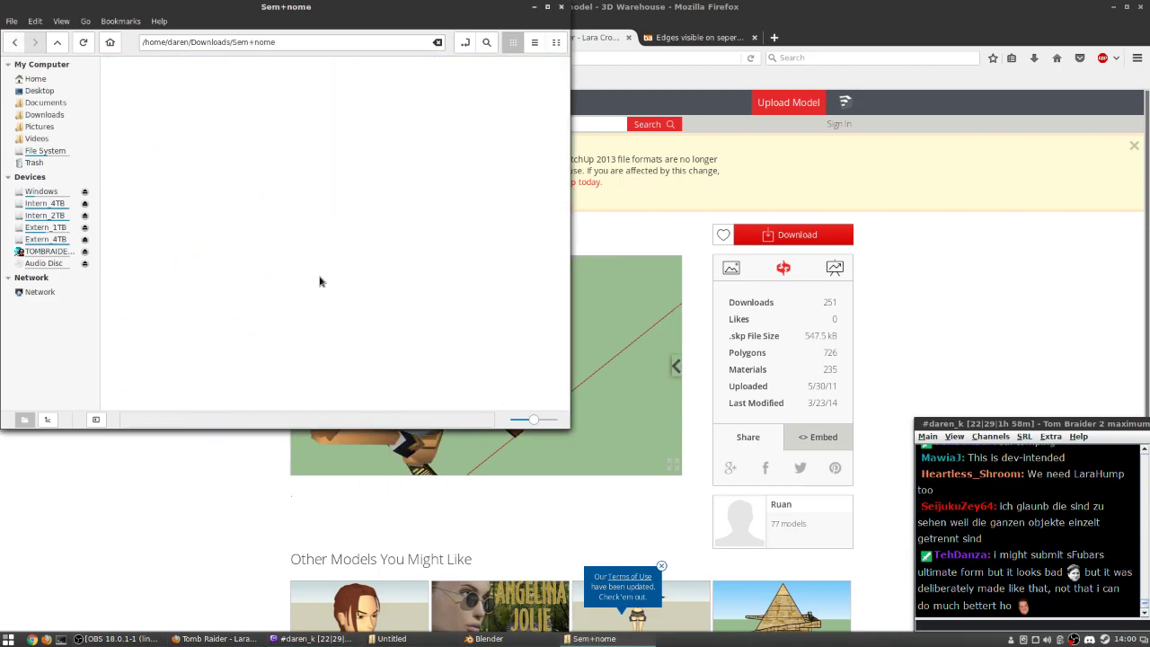
- Close the Blender session holding the old figure and start a new Blender session, dismissing its splash screen
click(510, 636)
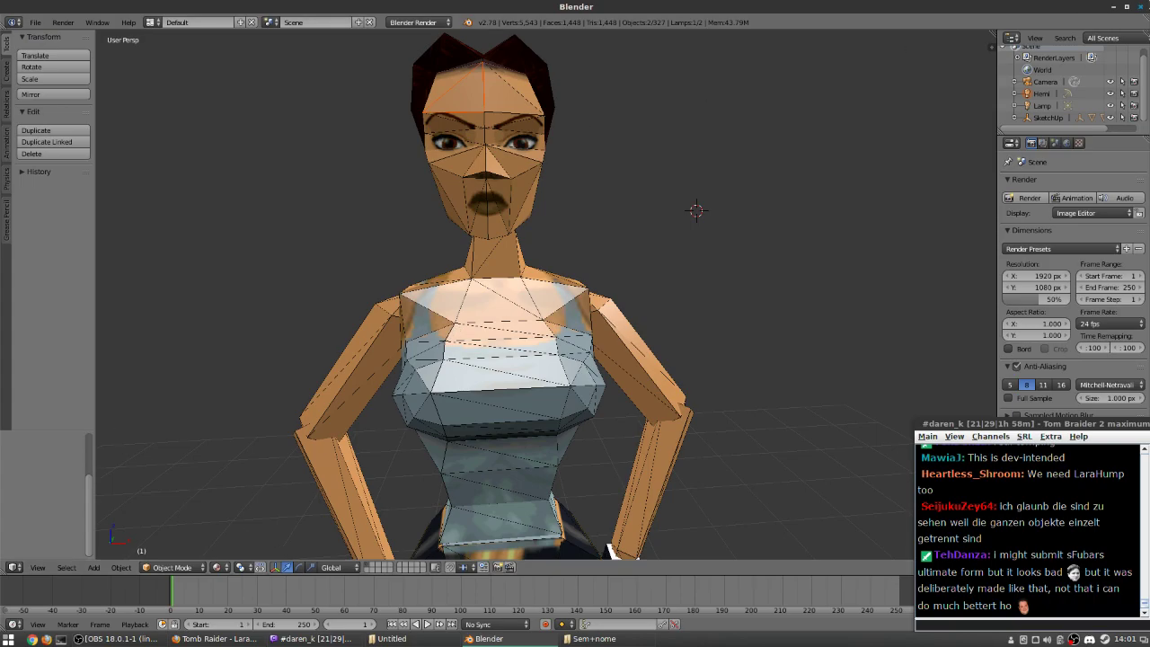
key(alt+F4)
key(super)
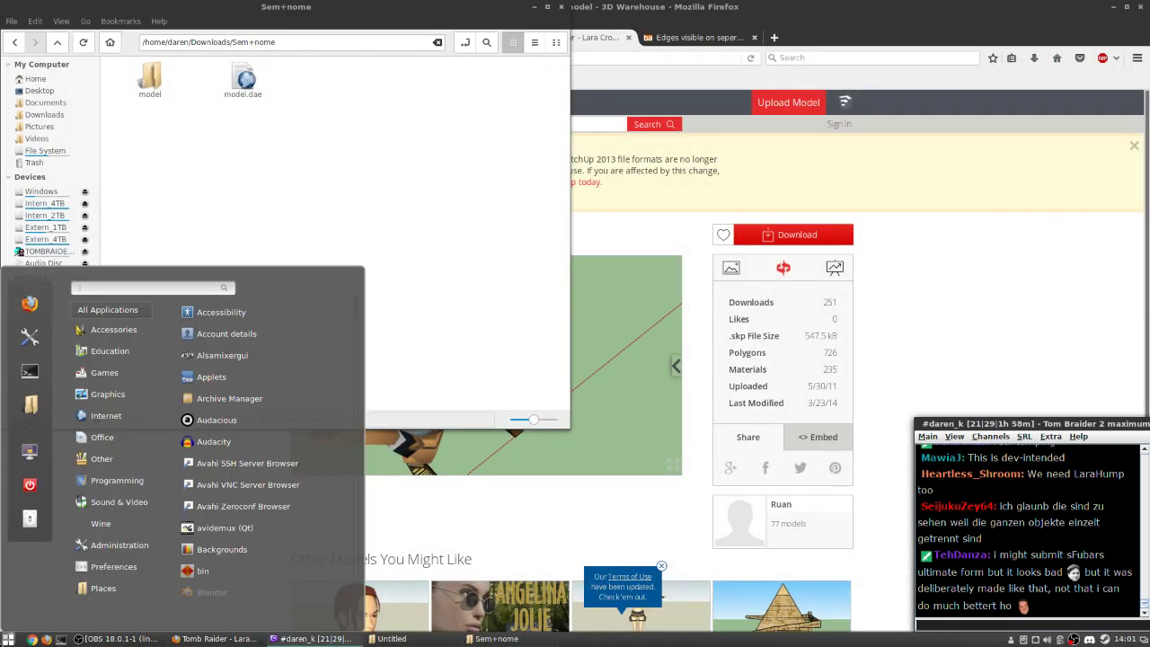
text(blender)
key(Return)
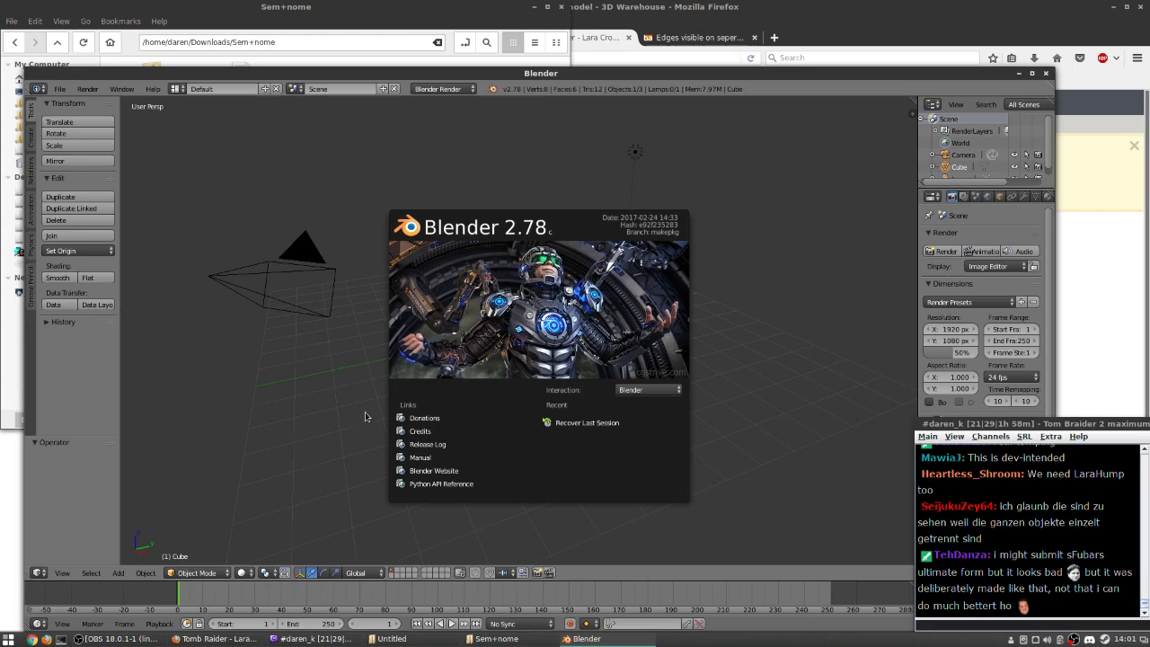
click(365, 416)
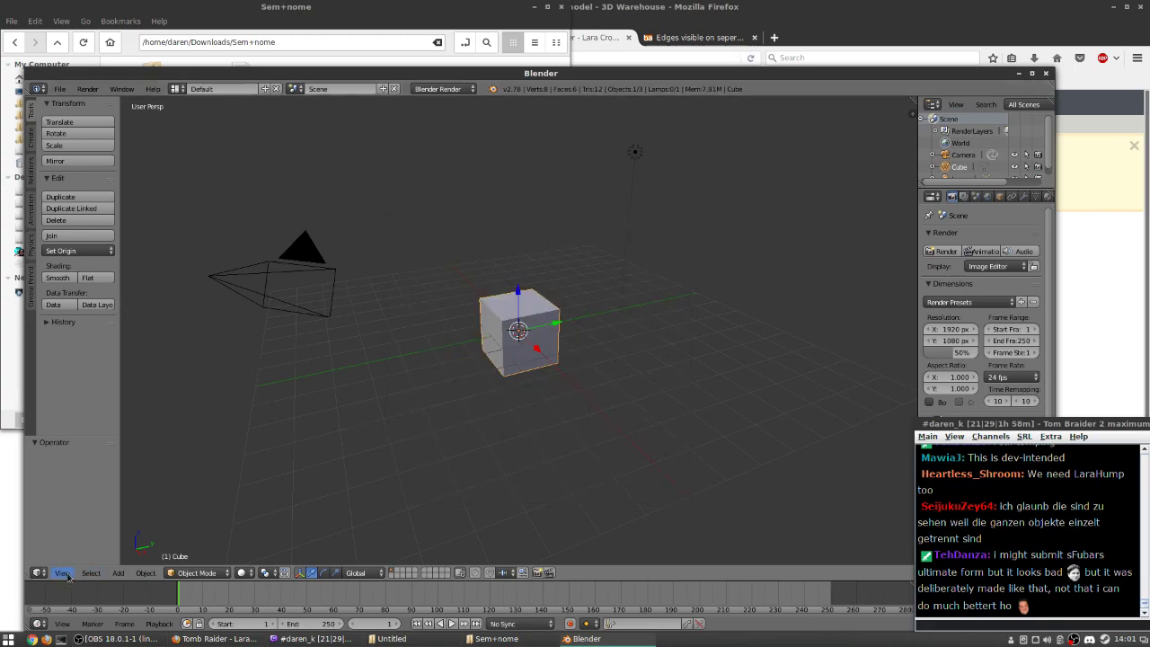
- Add a Hemi lamp at the scene origin and delete the default cube
click(118, 573)
mouse_move(153, 425)
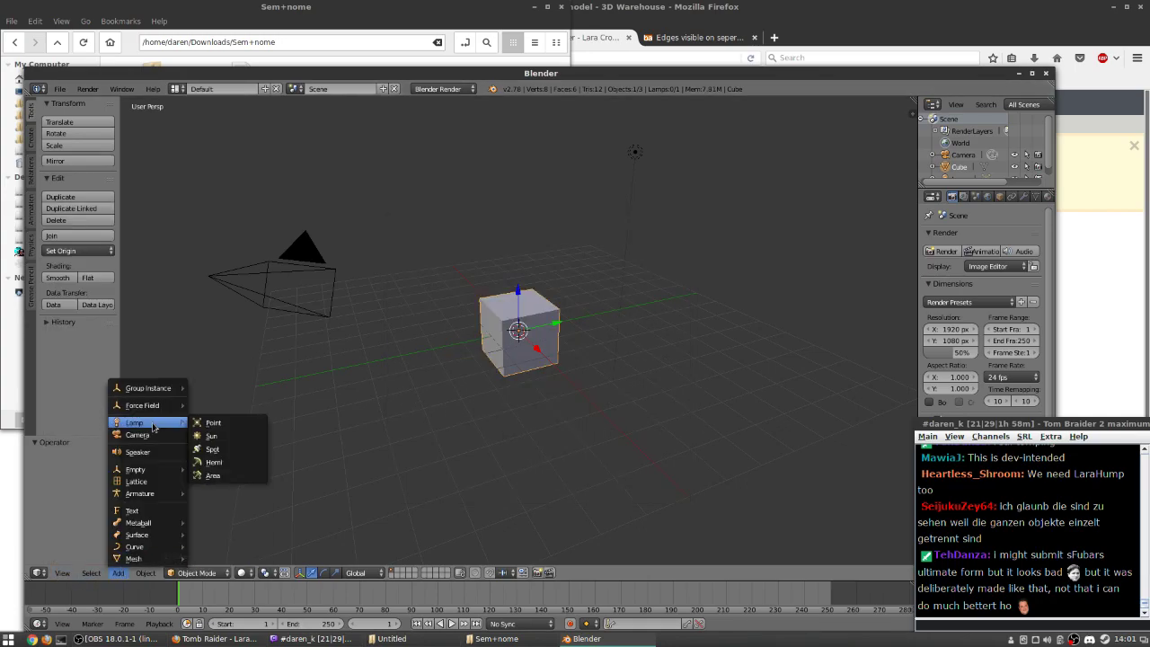
click(216, 462)
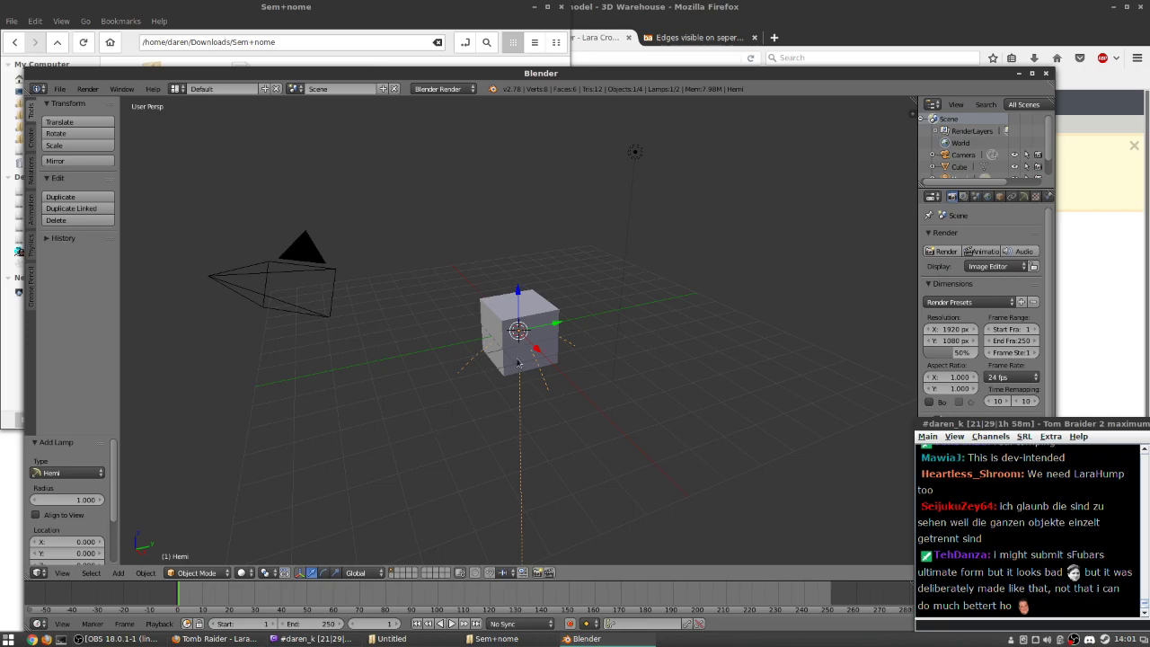
right_click(497, 314)
key(x)
click(485, 315)
- Maximize the Blender window and import the Collada file model.dae from the Downloads/Sem+nome folder
key(alt+Tab)
key(alt+Tab)
click(59, 89)
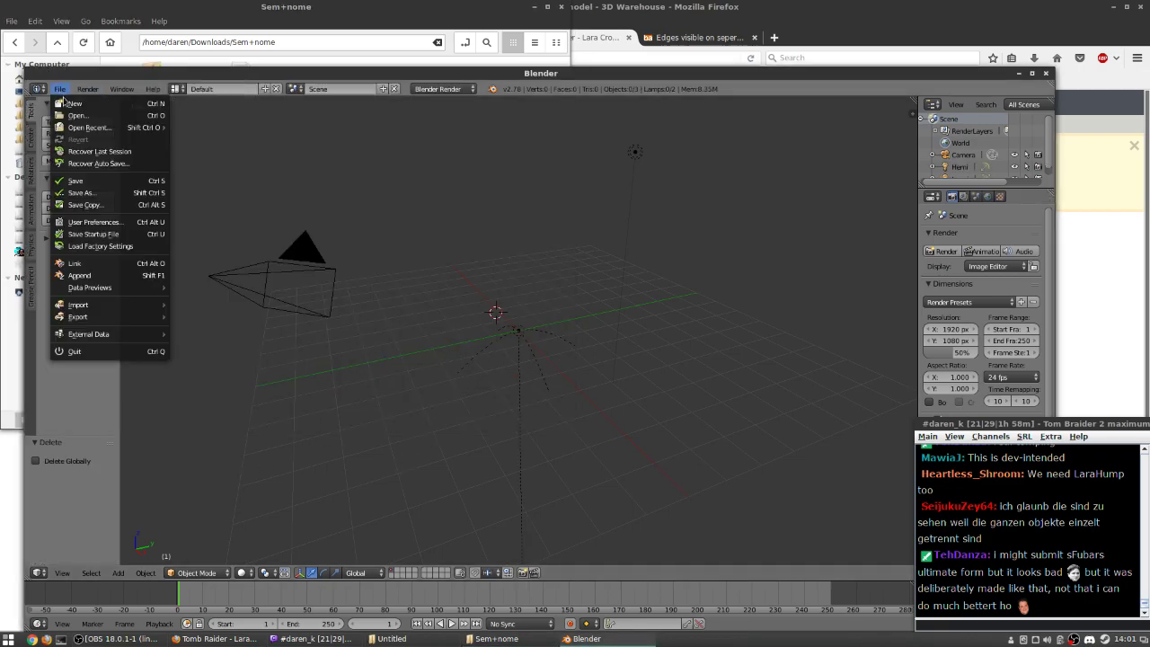
mouse_move(115, 306)
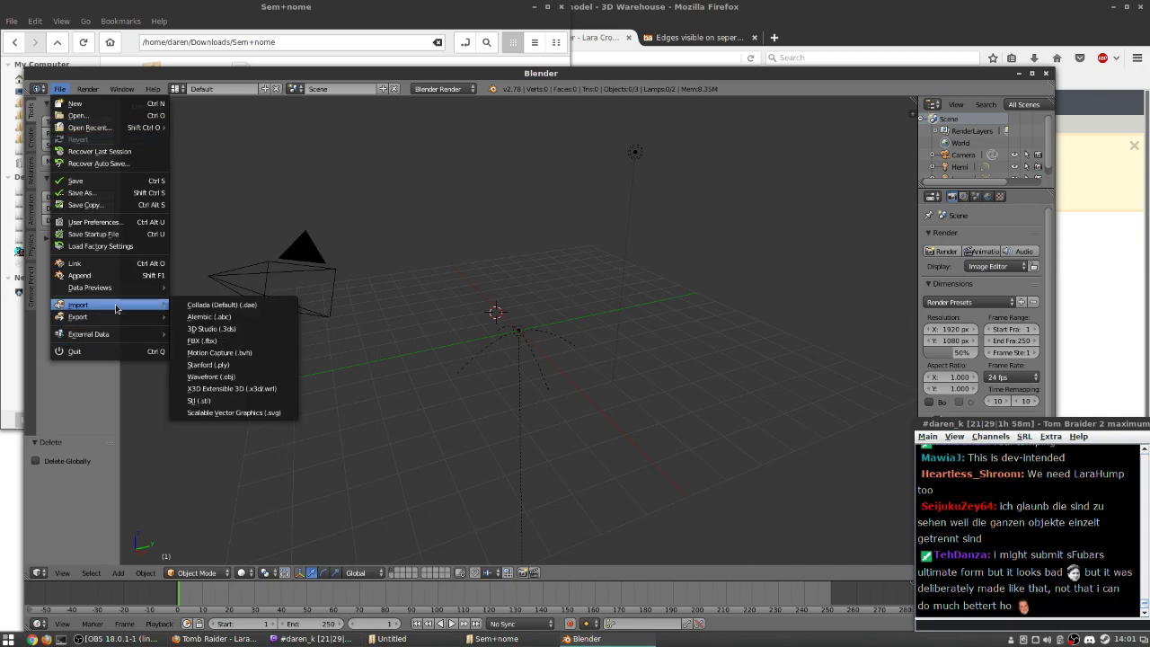
click(222, 305)
key(alt+F10)
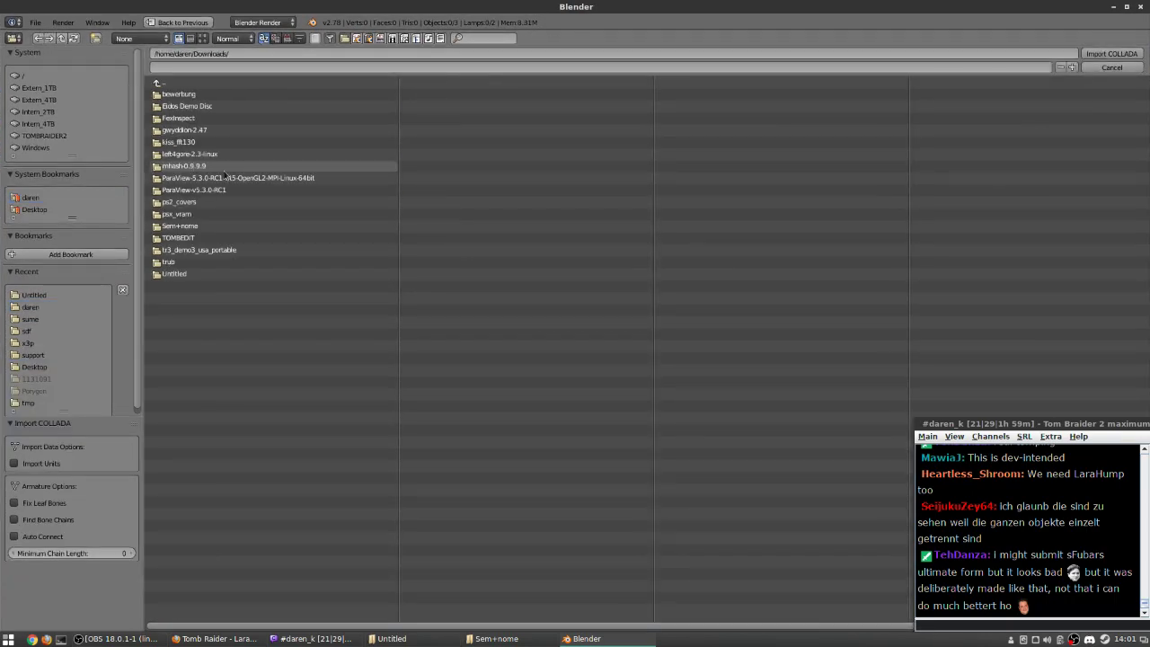
click(198, 225)
click(188, 106)
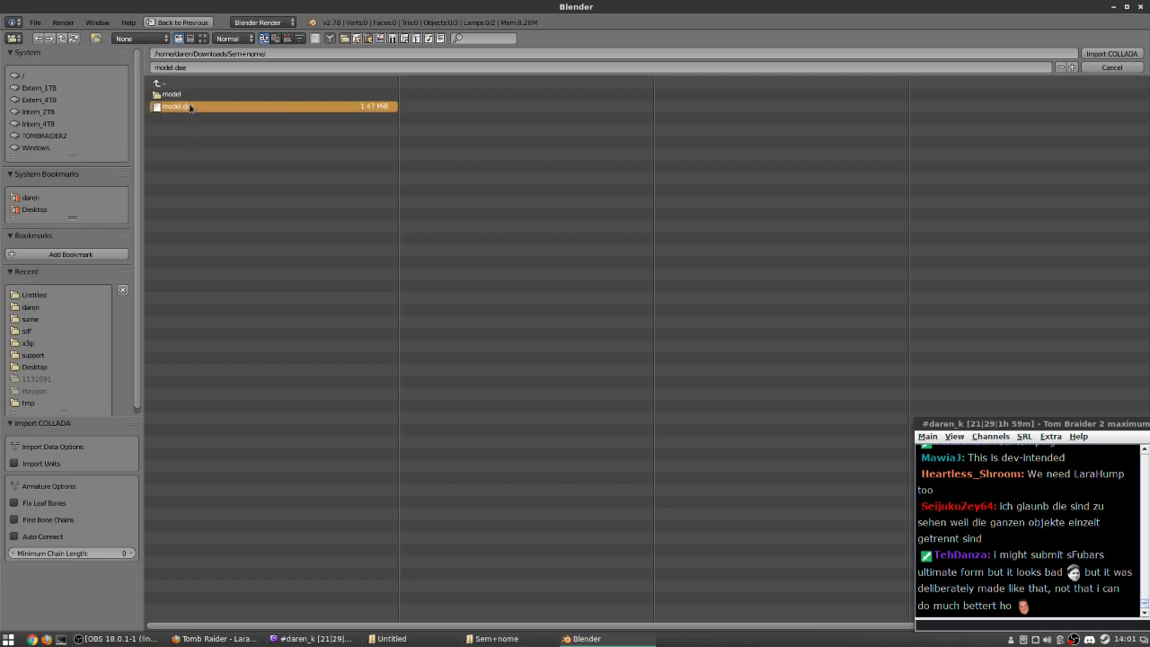
double_click(188, 106)
- Examine the area around the scene origin from near, far and different angles for the imported model
scroll(551, 321, up, 4)
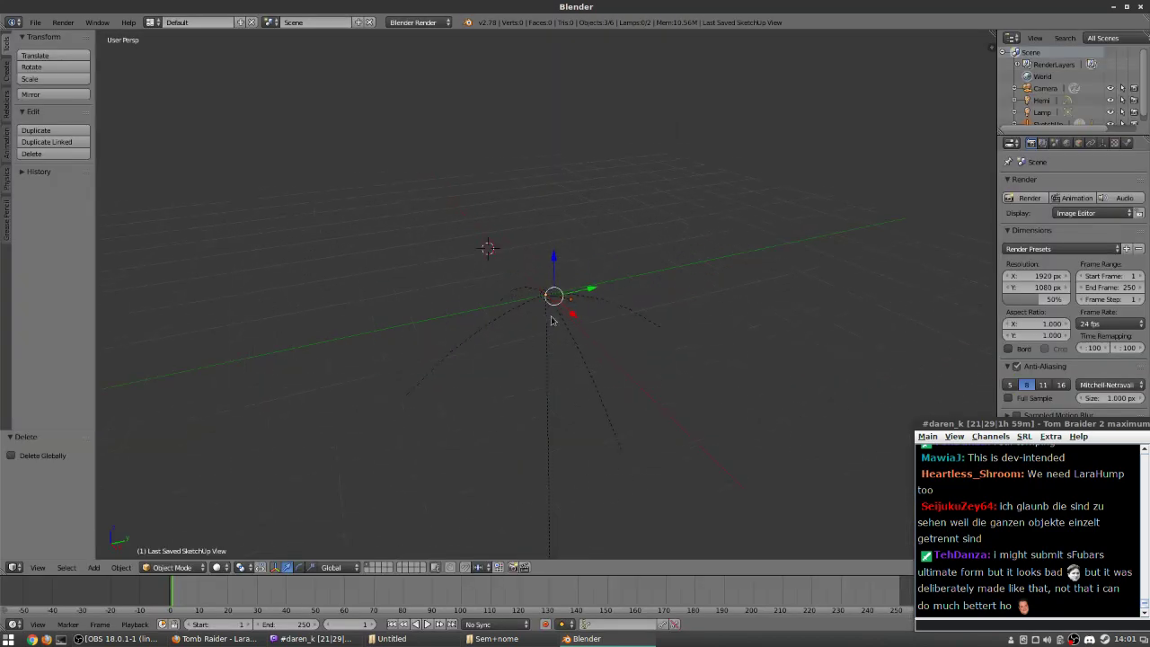
scroll(554, 321, up, 3)
scroll(555, 321, down, 8)
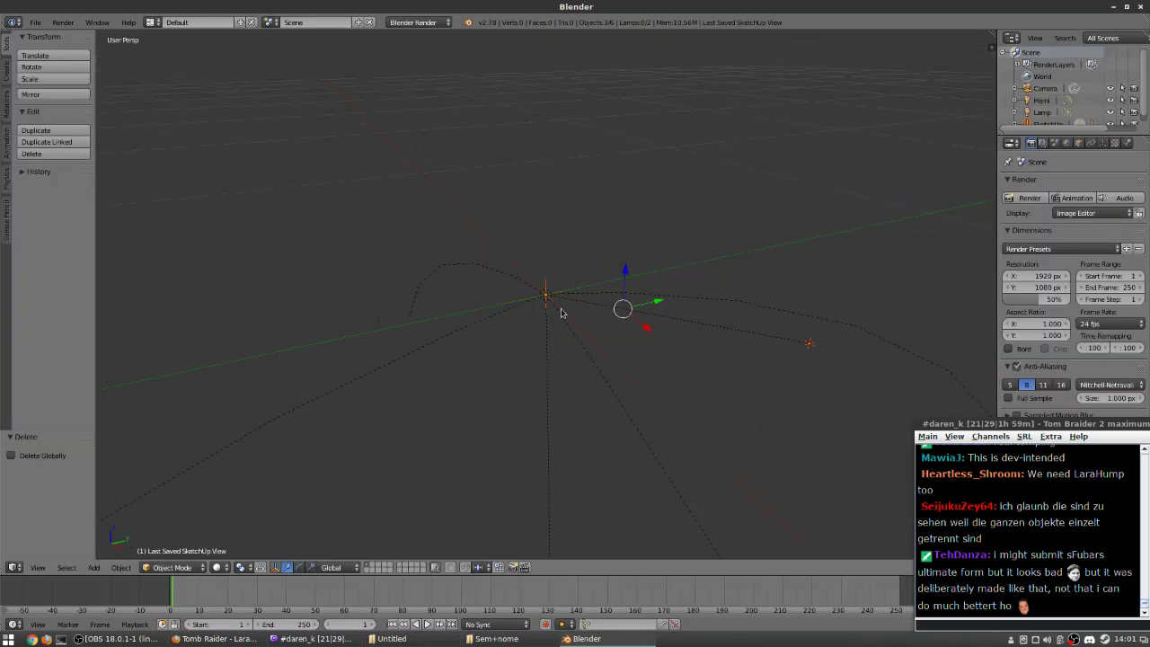
scroll(577, 315, down, 4)
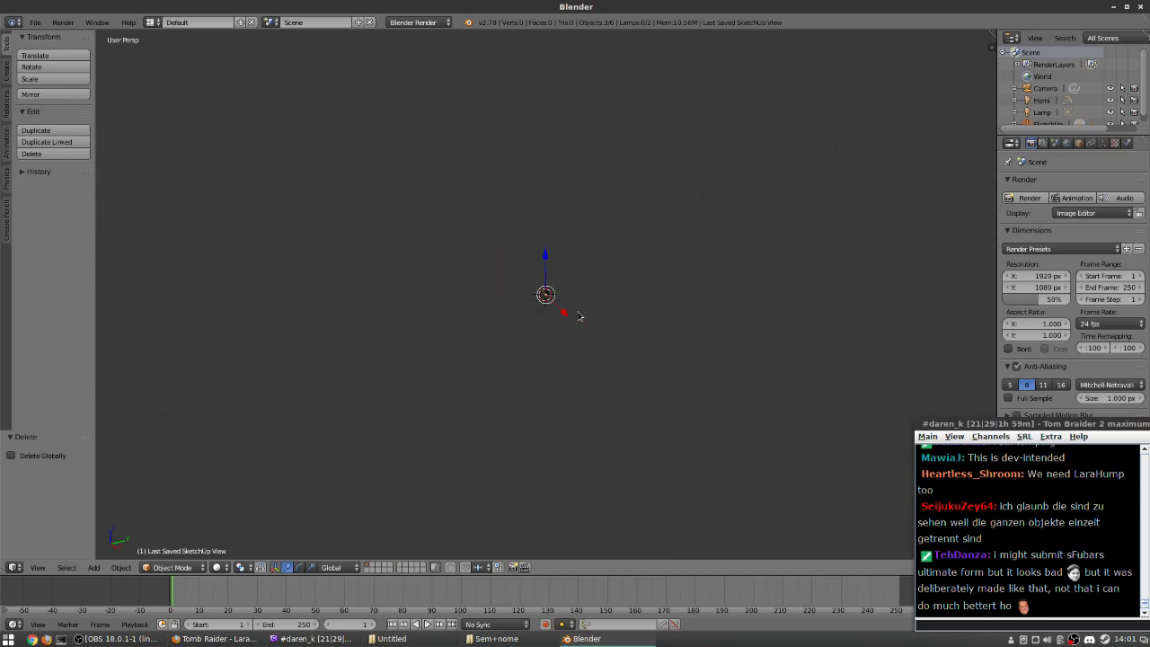
scroll(580, 316, up, 6)
scroll(549, 368, down, 2)
scroll(550, 373, up, 5)
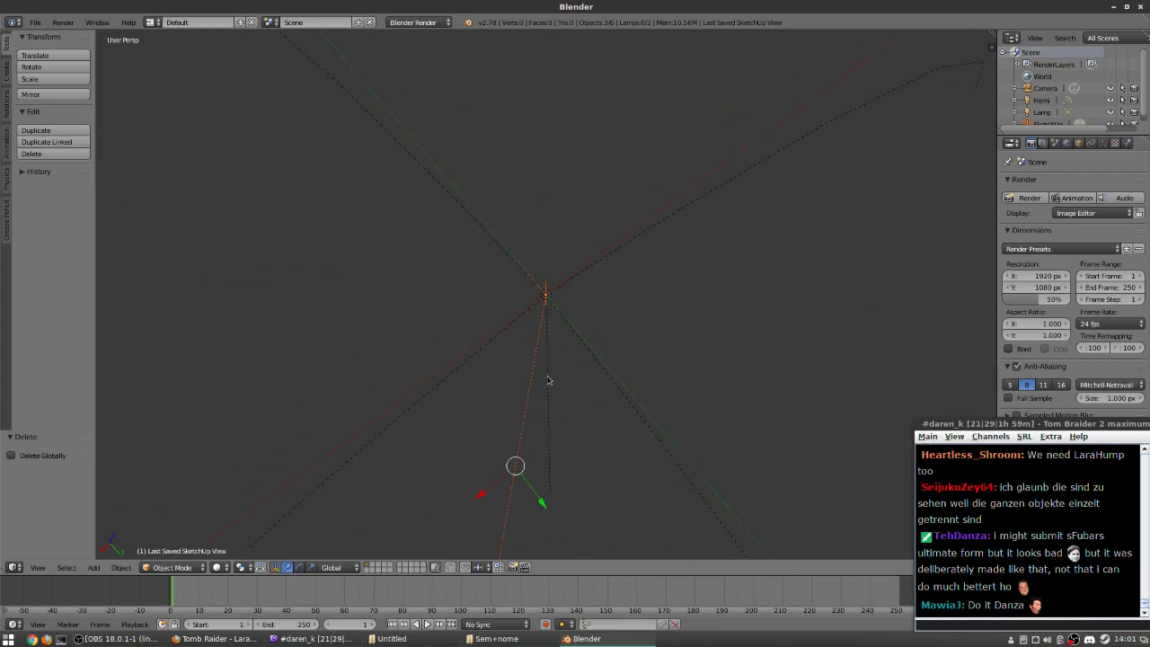
drag(556, 392, 566, 367)
scroll(571, 334, down, 4)
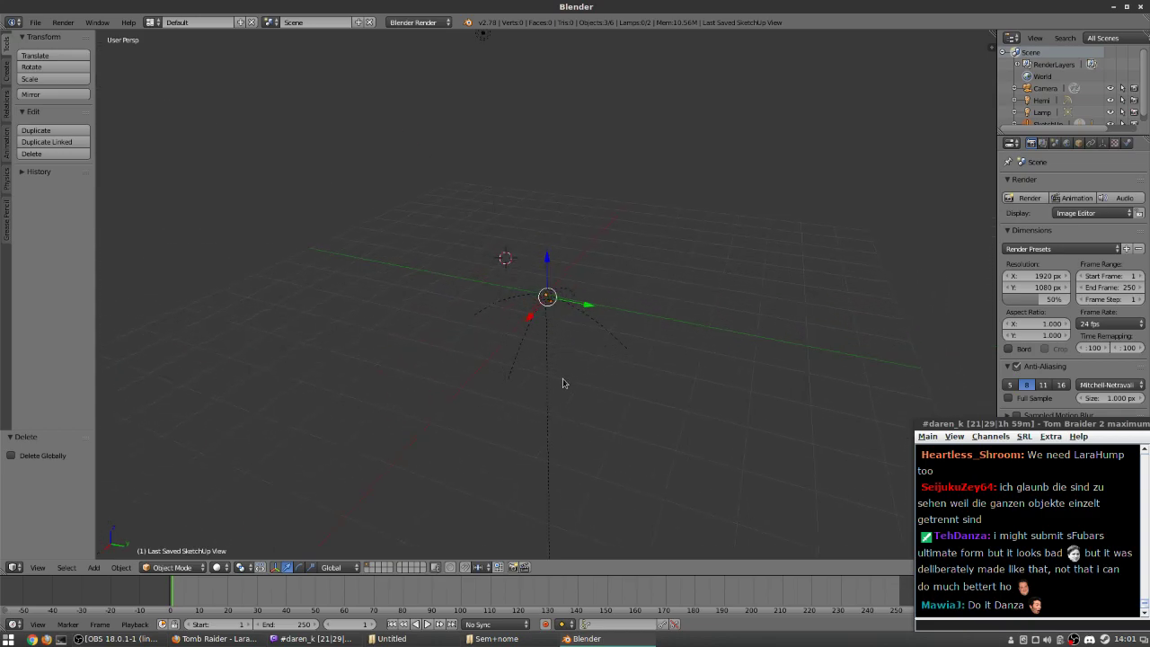
- Switch to the file manager and check the contents of the extracted Sem+nome folder
key(alt+Tab)
click(243, 83)
click(252, 128)
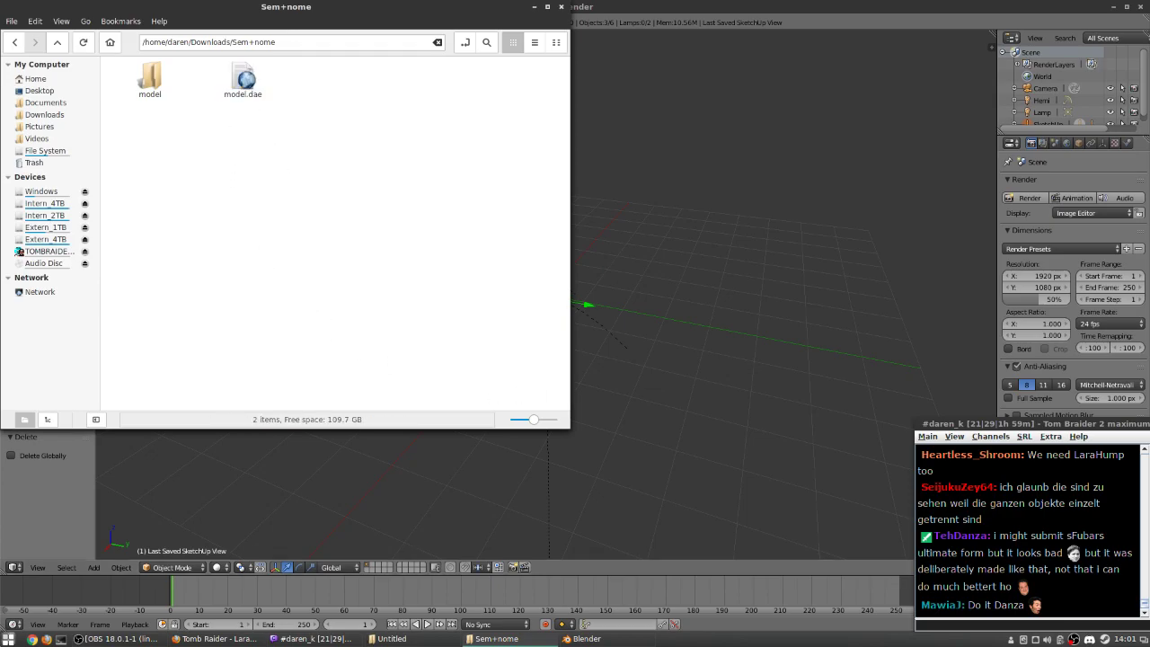
- Launch MeshLab and load model.dae from the Sem+nome folder with geometry nodes set to Full Scene
click(6, 639)
text(meshl)
key(Return)
key(alt+Tab)
drag(243, 79, 721, 422)
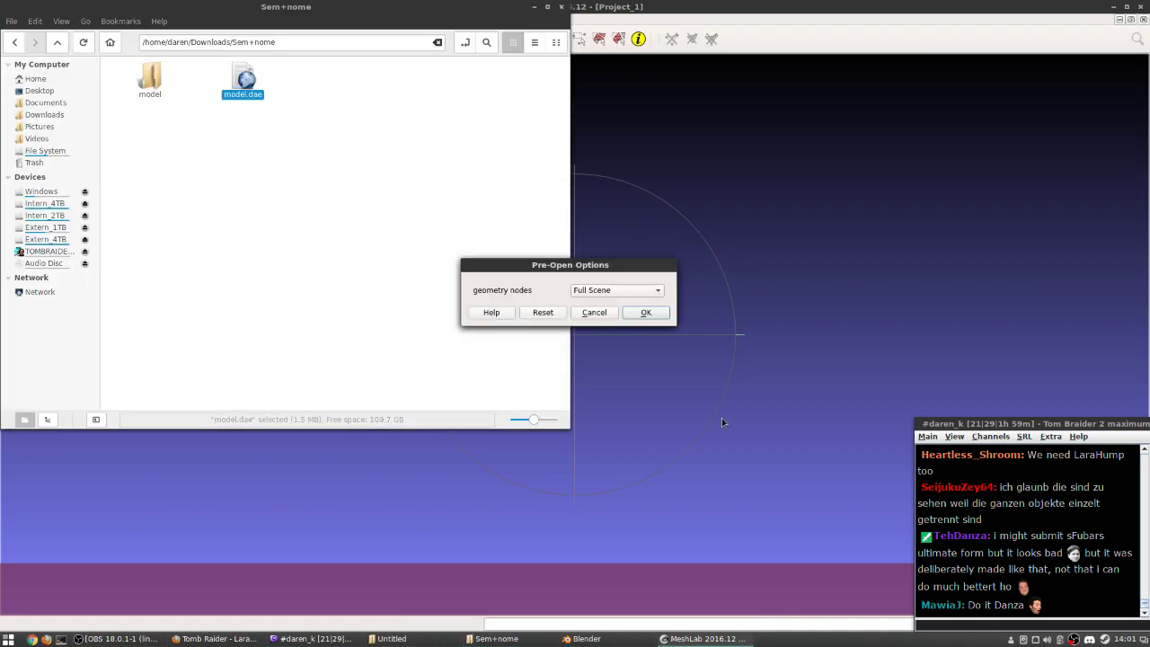
click(634, 313)
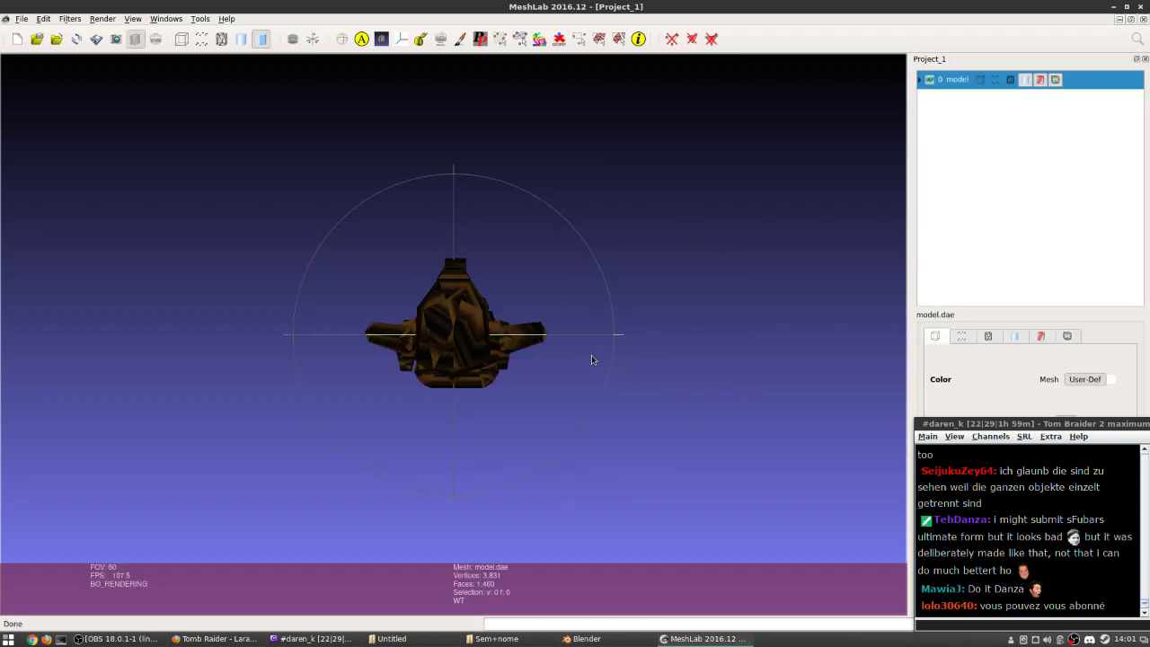
- Apply the Set Texture filter to the model with texture file model.png and a dimension of 1024 px
drag(525, 382, 506, 213)
drag(480, 348, 517, 362)
click(134, 20)
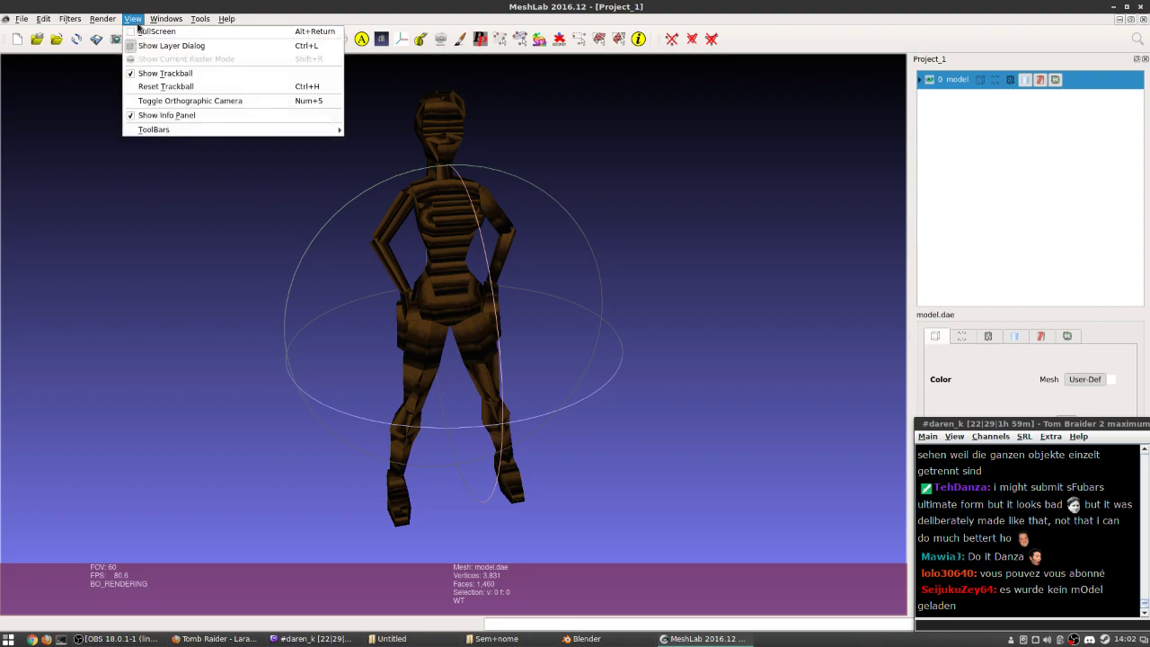
mouse_move(110, 25)
mouse_move(70, 25)
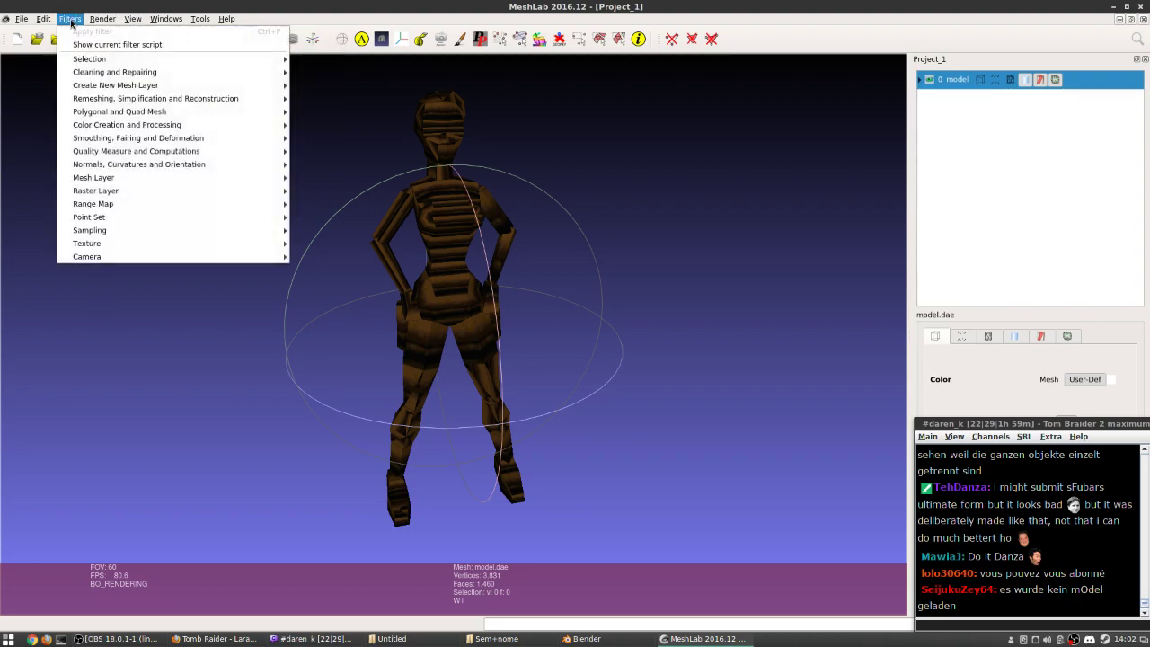
mouse_move(187, 180)
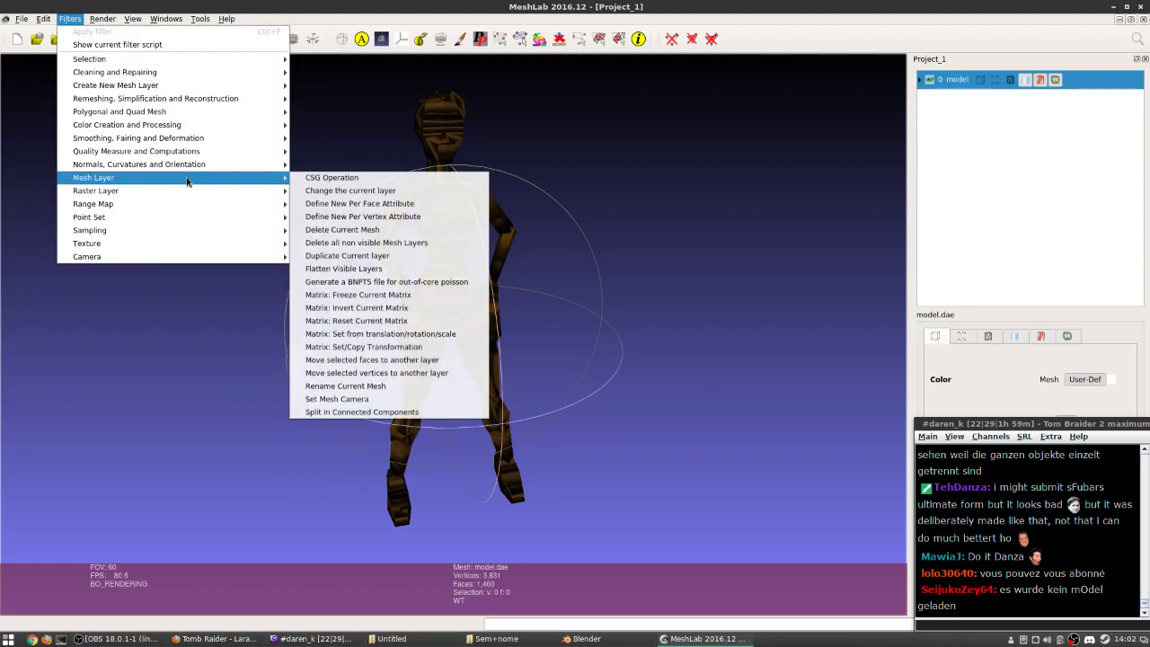
mouse_move(185, 245)
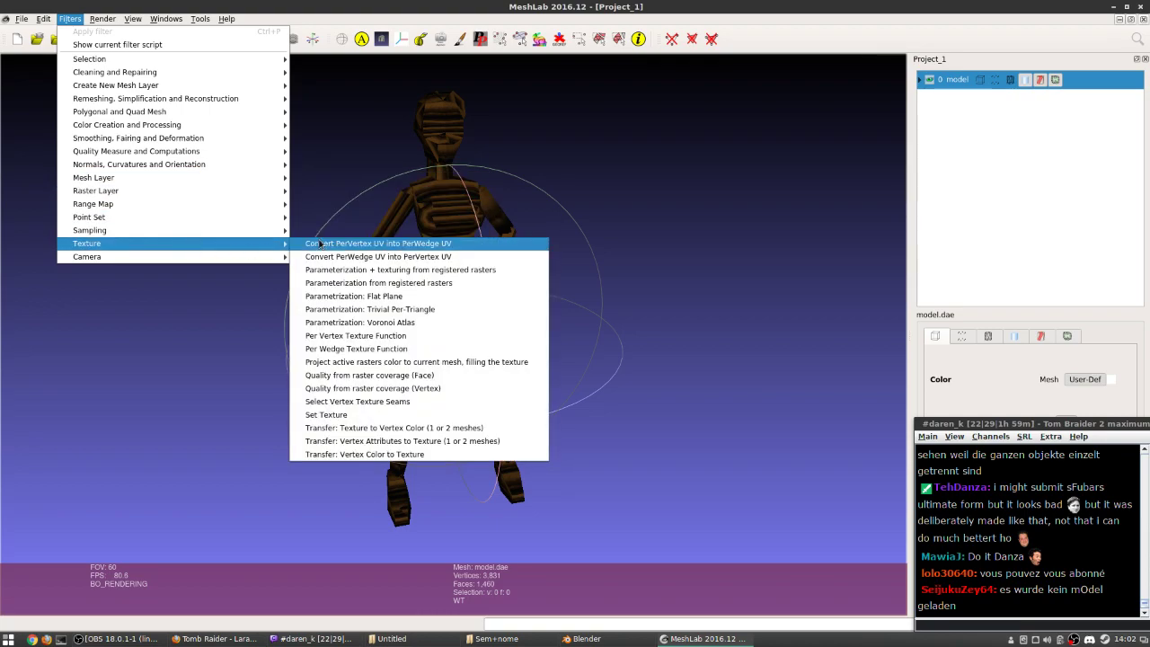
click(427, 415)
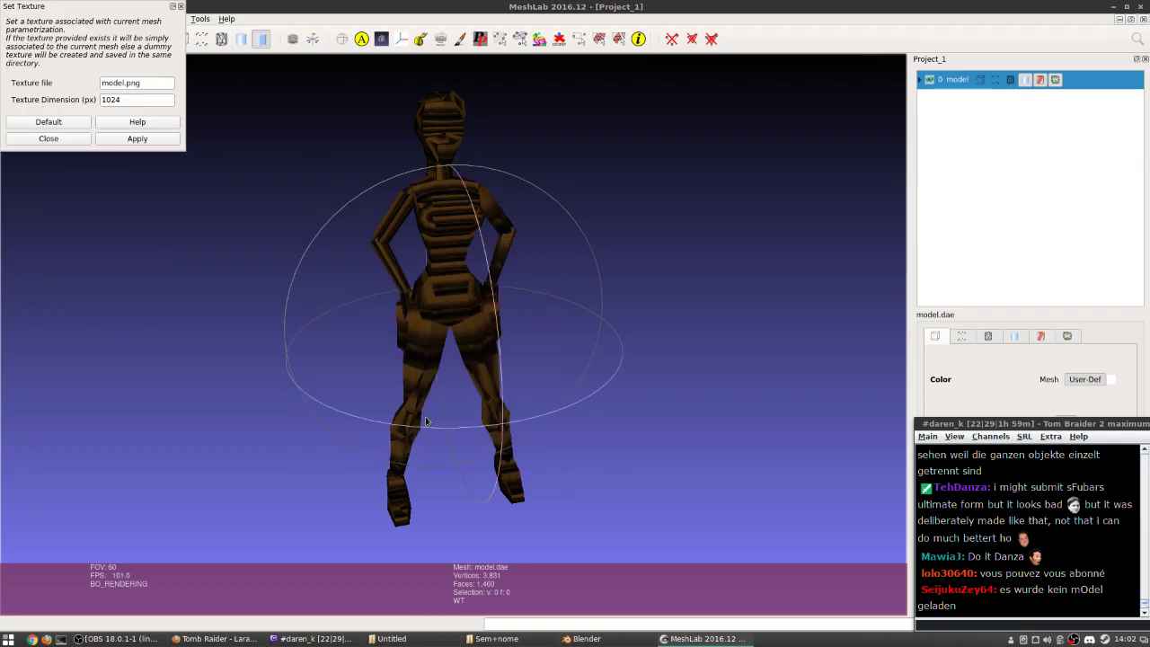
click(114, 142)
drag(347, 274, 654, 472)
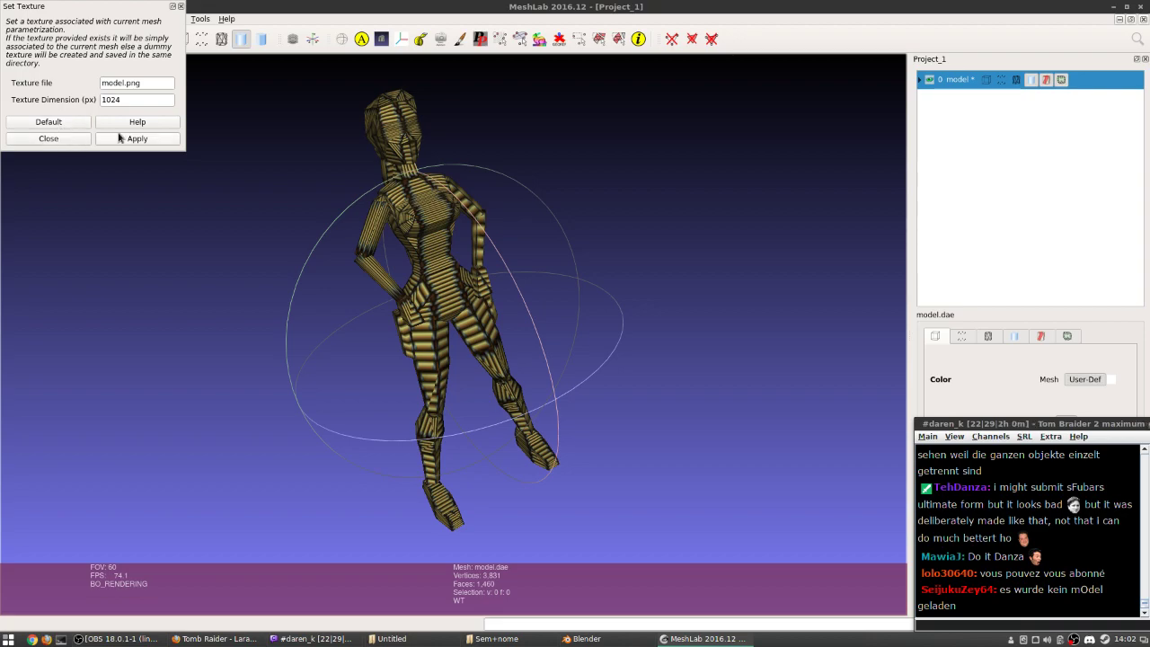
click(70, 141)
- Look through the texture filters and editing tools, and inspect the model's texture from near and from different angles
click(70, 19)
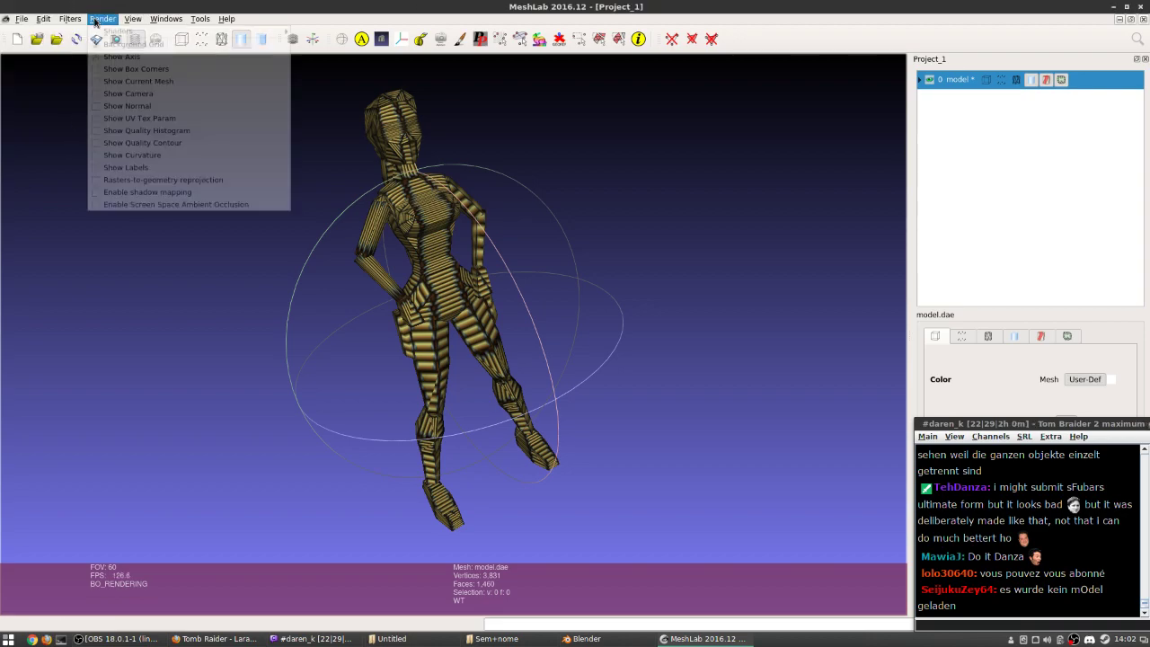
mouse_move(159, 193)
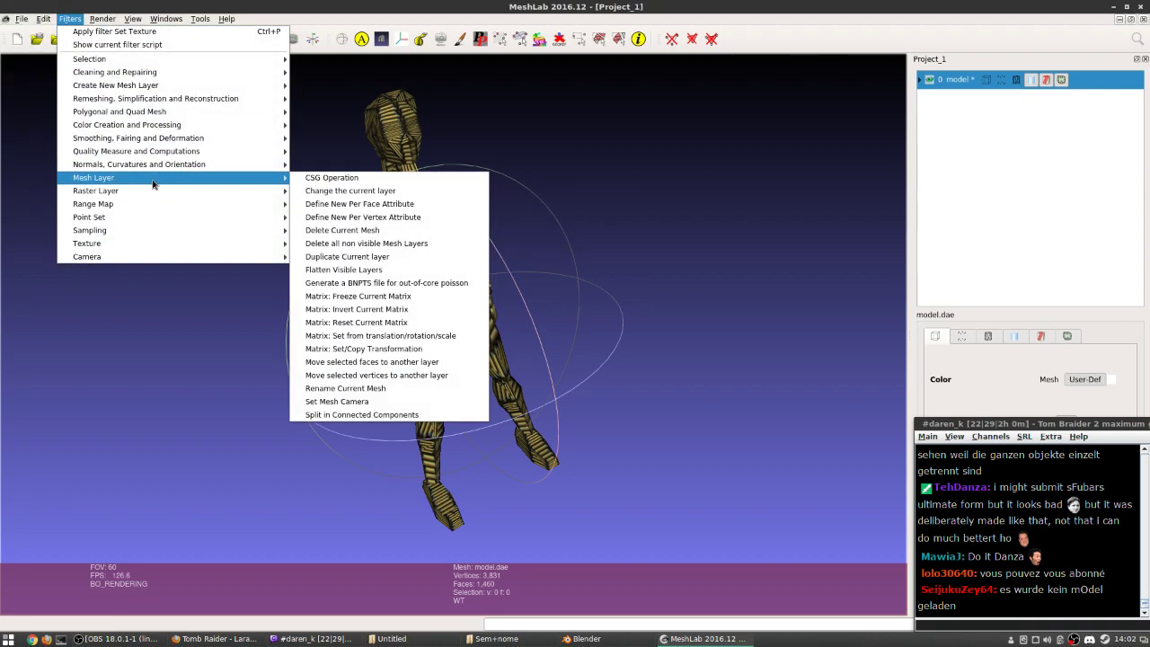
mouse_move(184, 248)
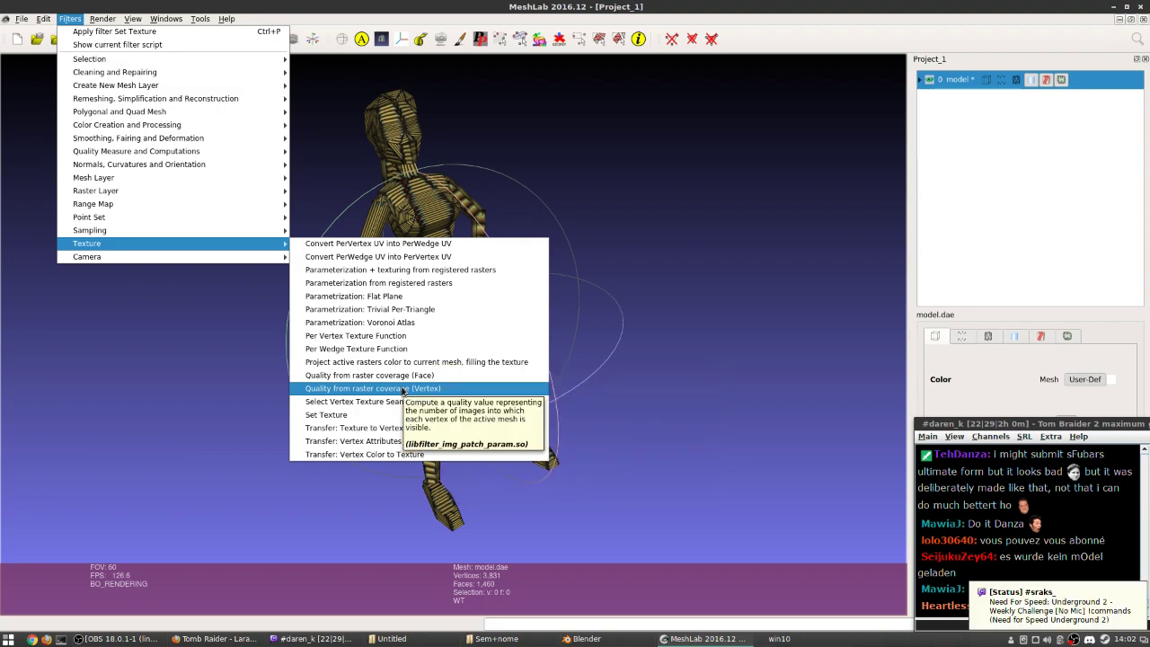
click(210, 404)
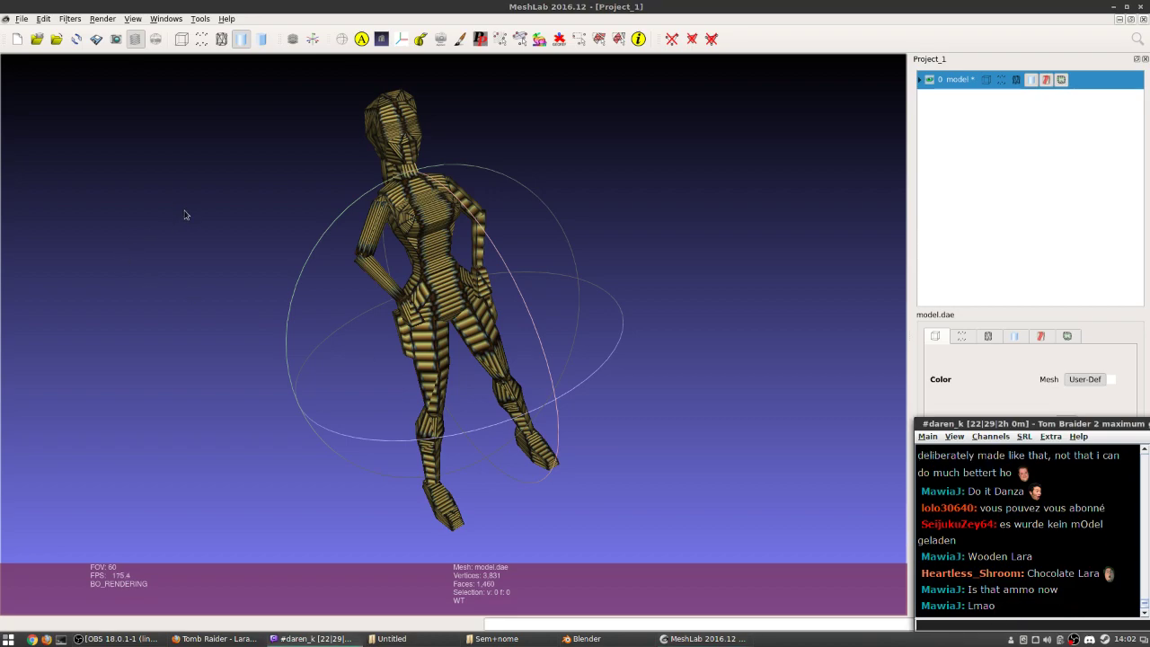
drag(497, 352, 371, 415)
scroll(614, 487, up, 5)
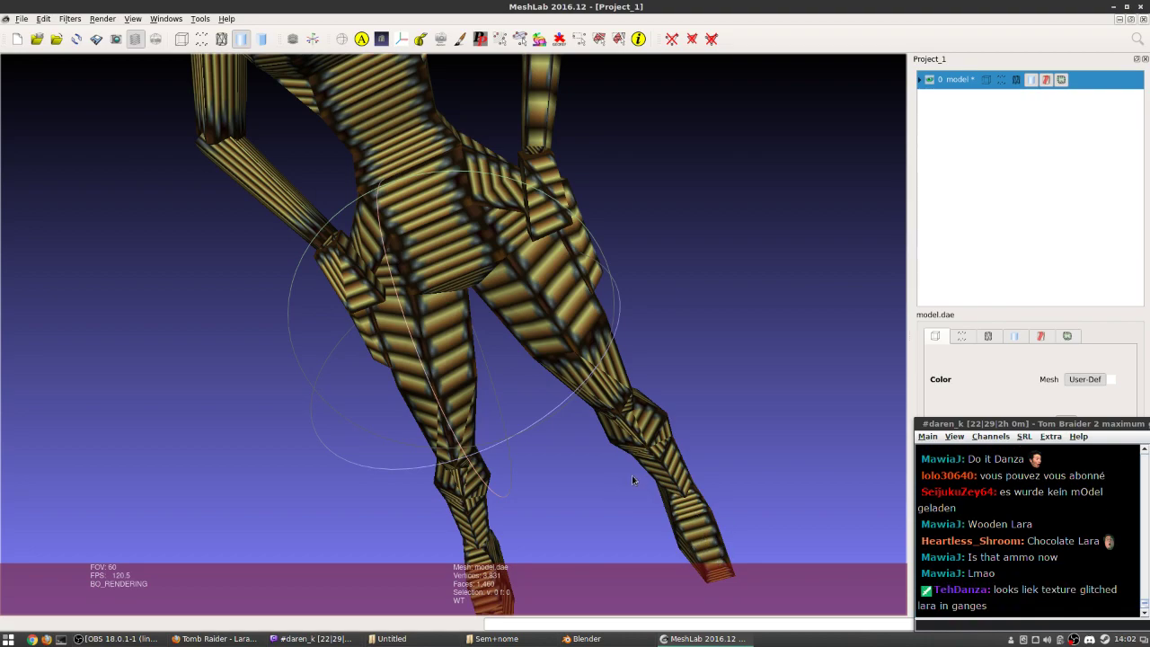
scroll(639, 485, down, 4)
drag(415, 359, 431, 281)
click(70, 19)
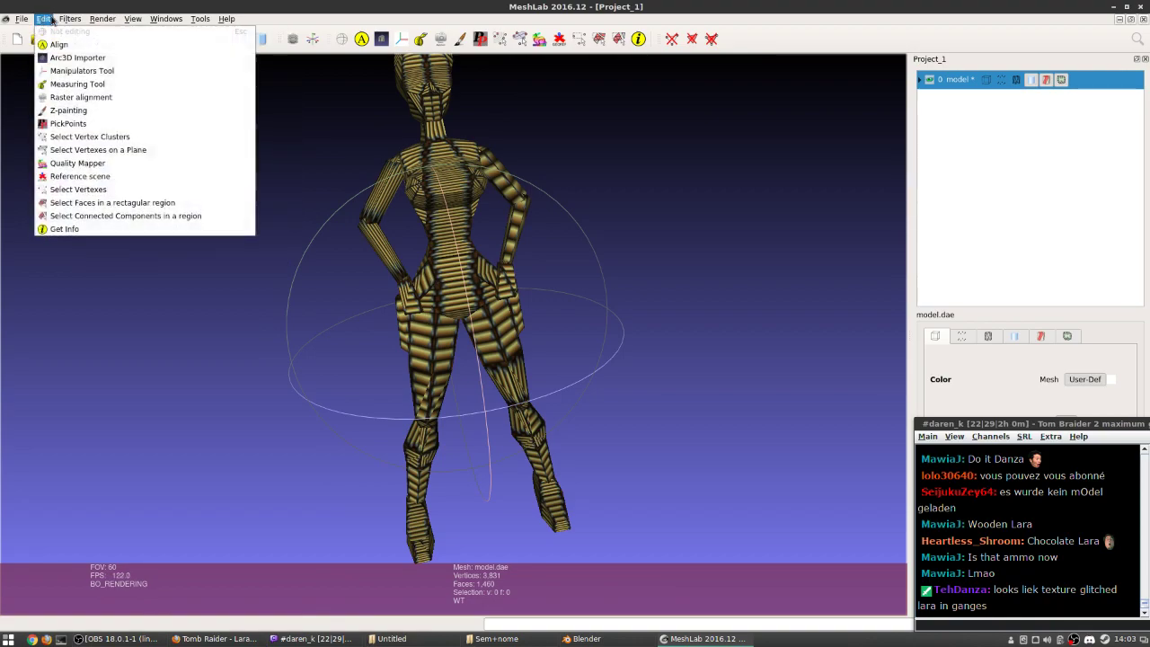
mouse_move(70, 19)
mouse_move(131, 243)
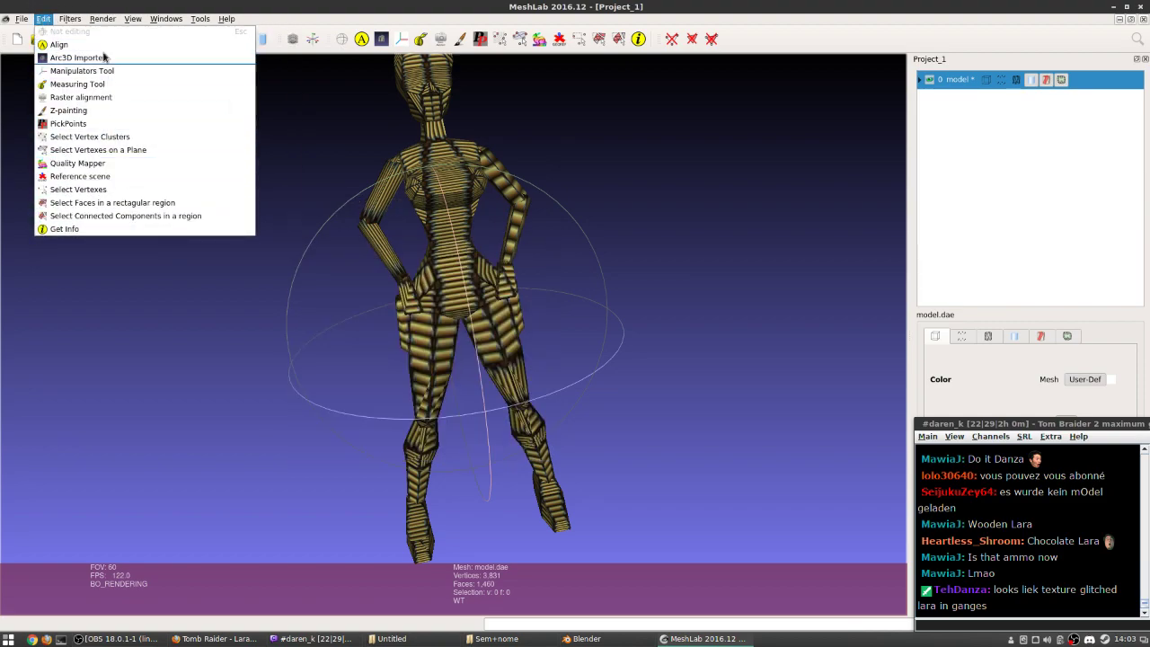
click(496, 274)
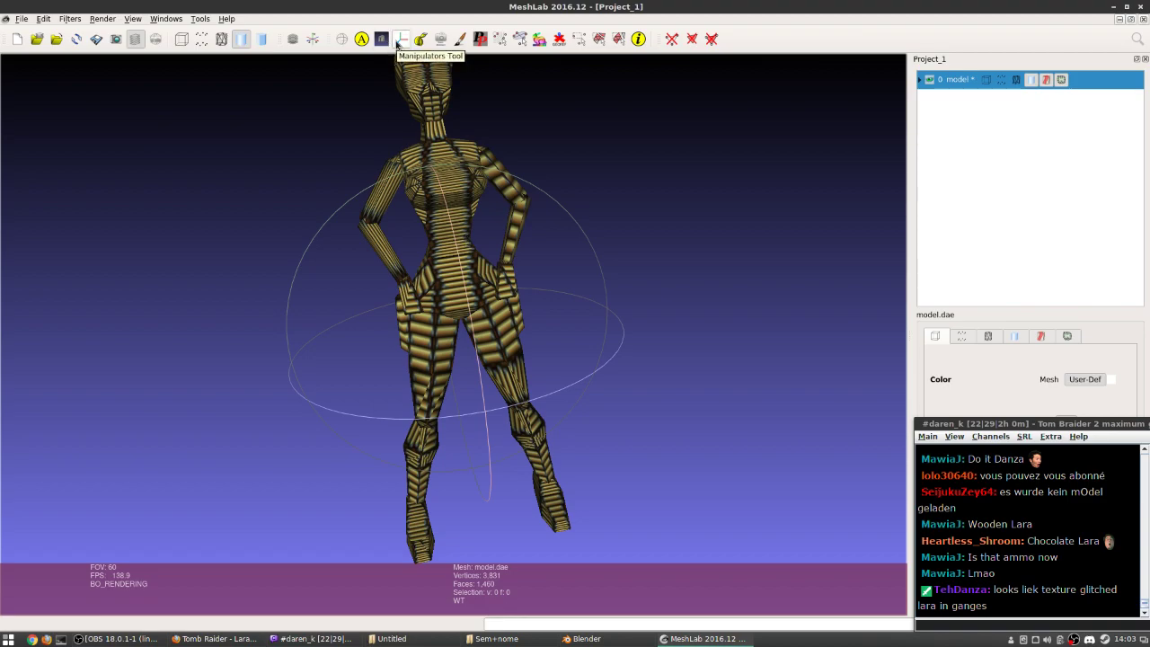
- Switch to Firefox and try to download the SketchUp 2015 version of the Lara Croft textured model
click(251, 638)
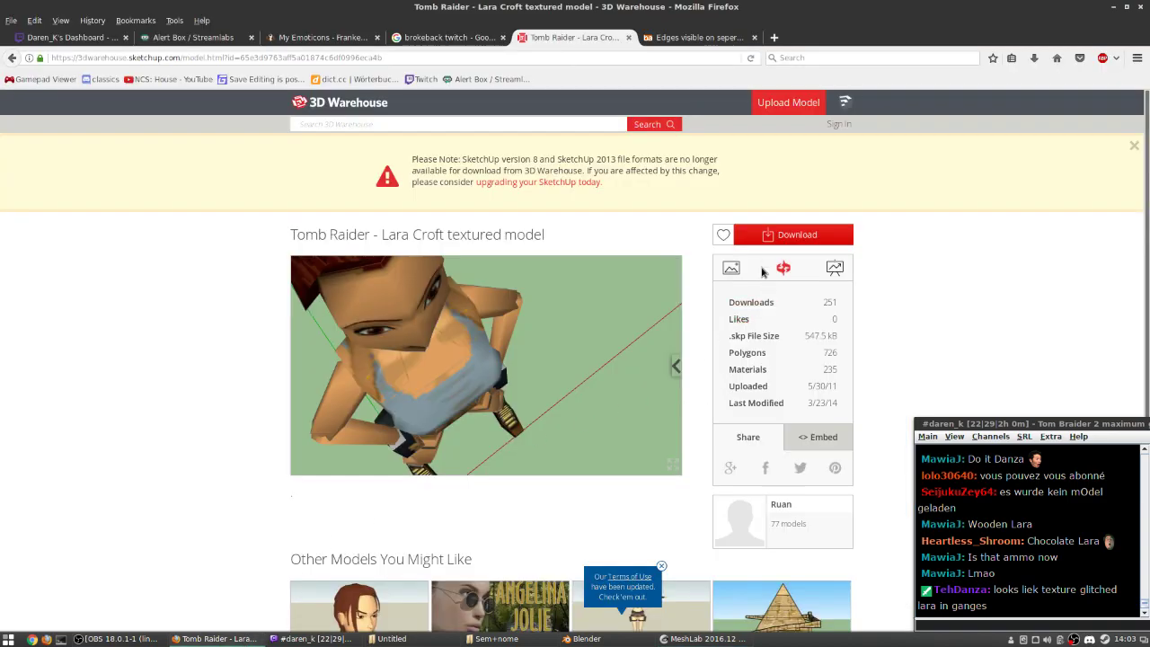
click(770, 236)
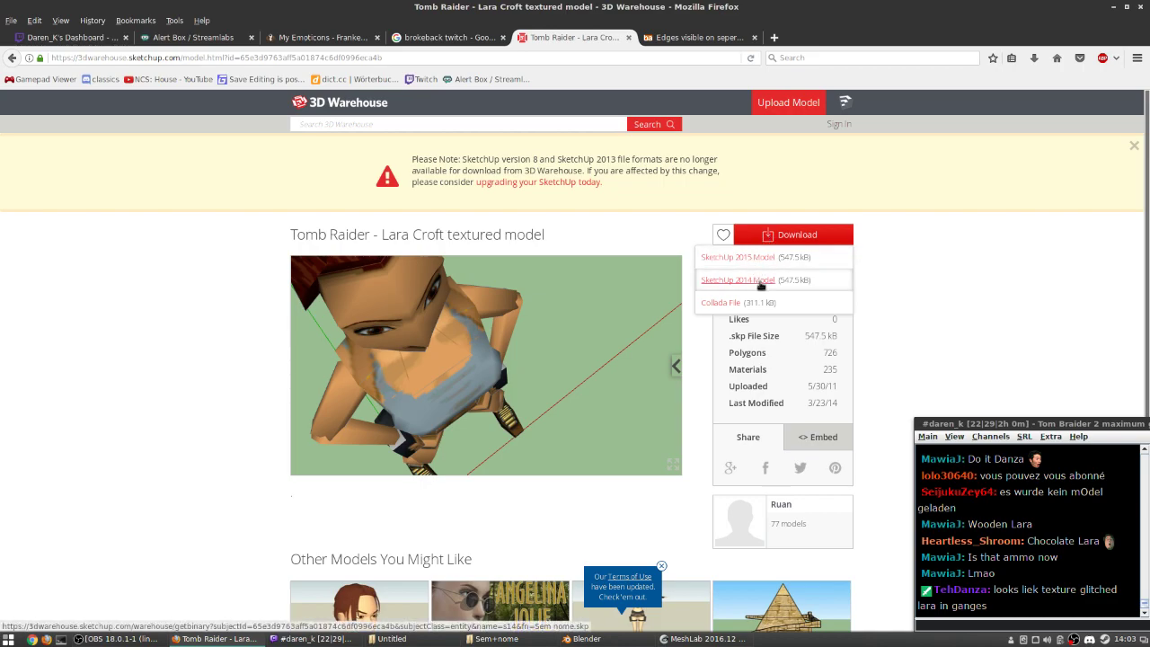
click(757, 260)
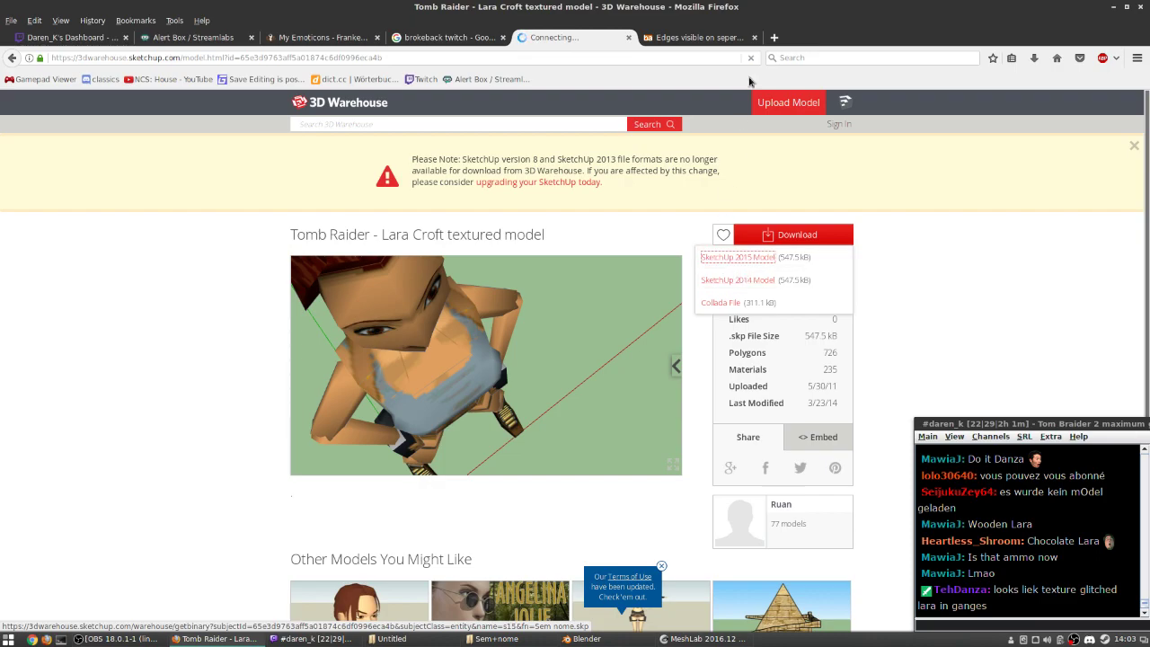
- Search the web for sketchup and check its download form for educational use (Verwendung zu Bildungszwecken), returning to the search results
click(773, 37)
text(sketchup)
key(Return)
click(139, 203)
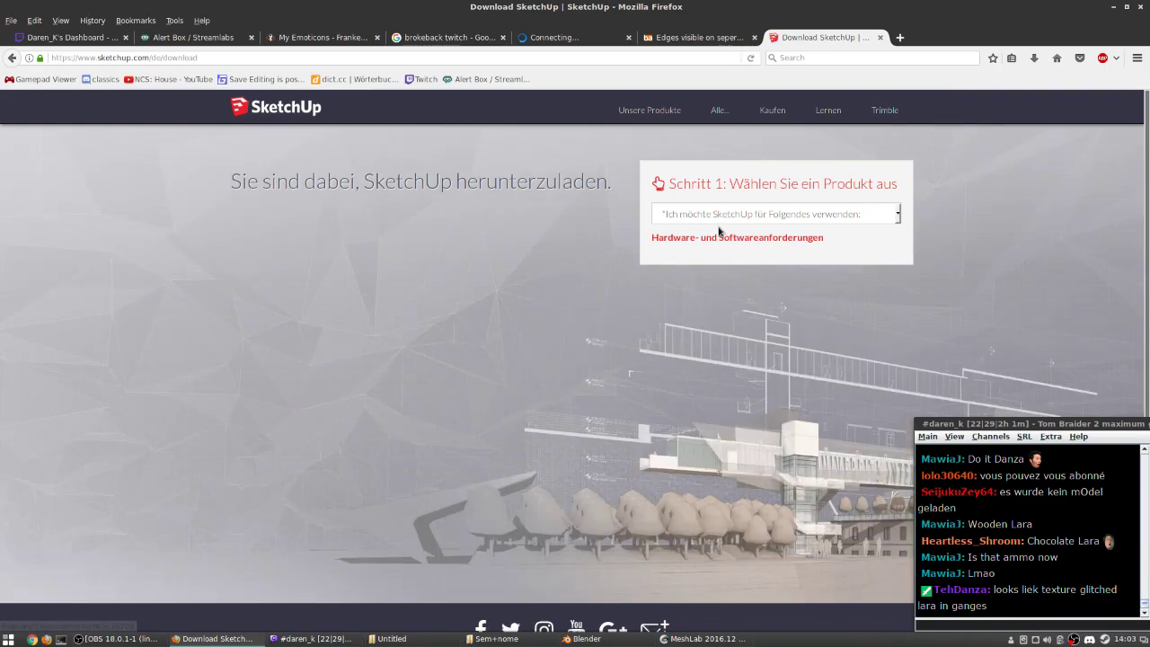
click(735, 216)
click(735, 219)
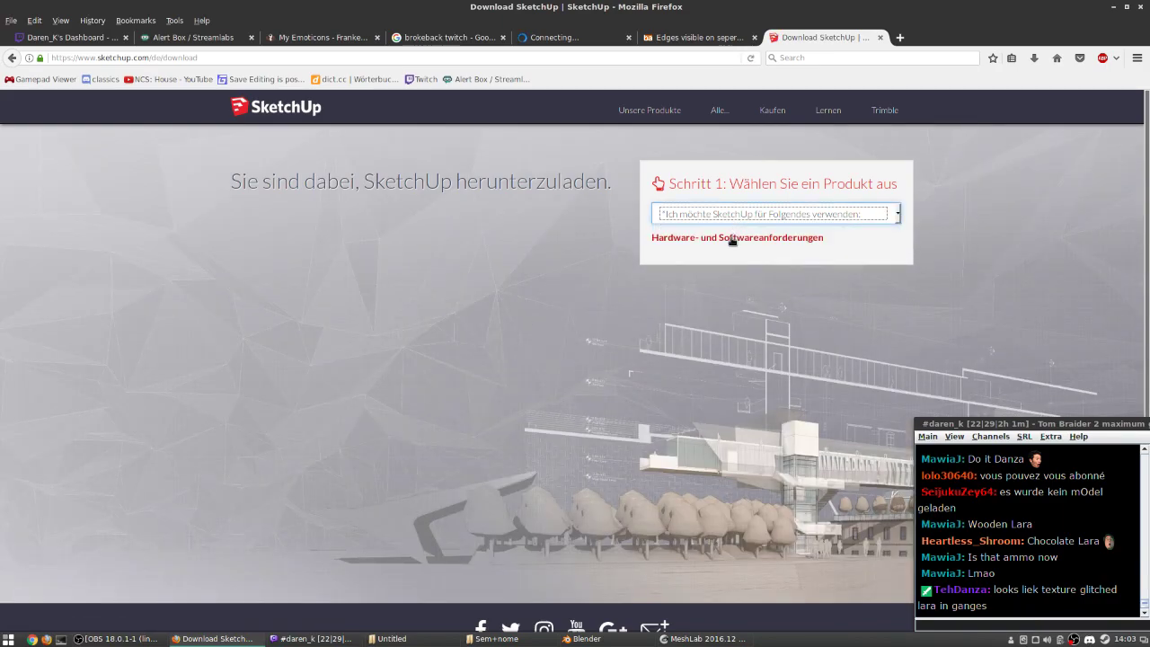
click(732, 214)
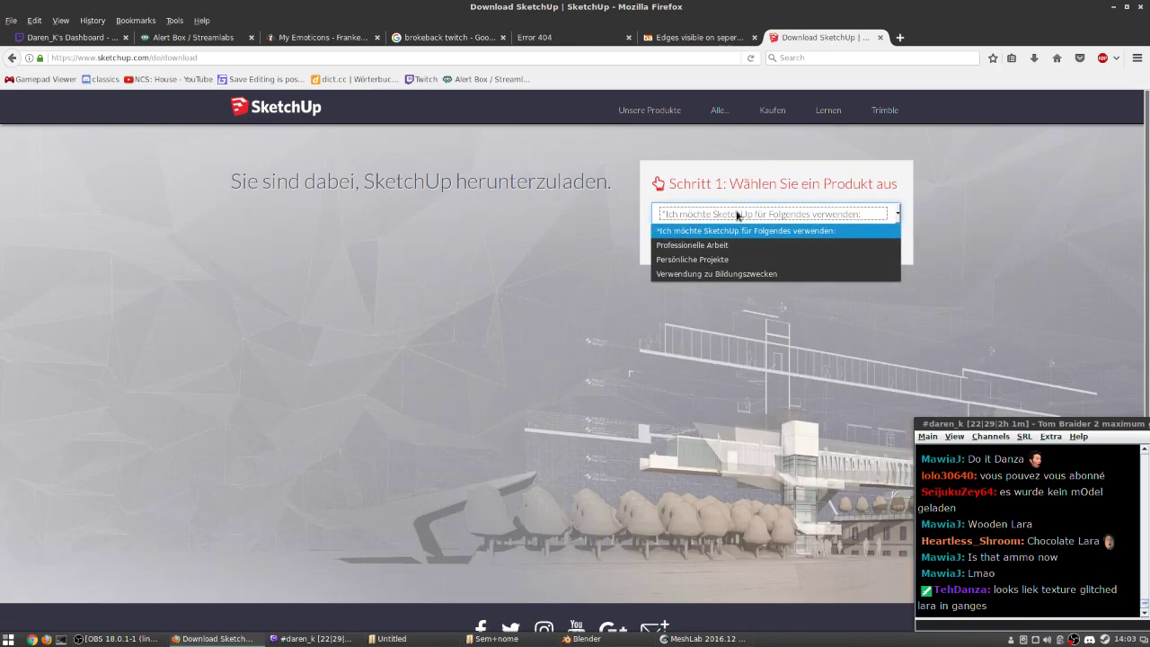
click(755, 274)
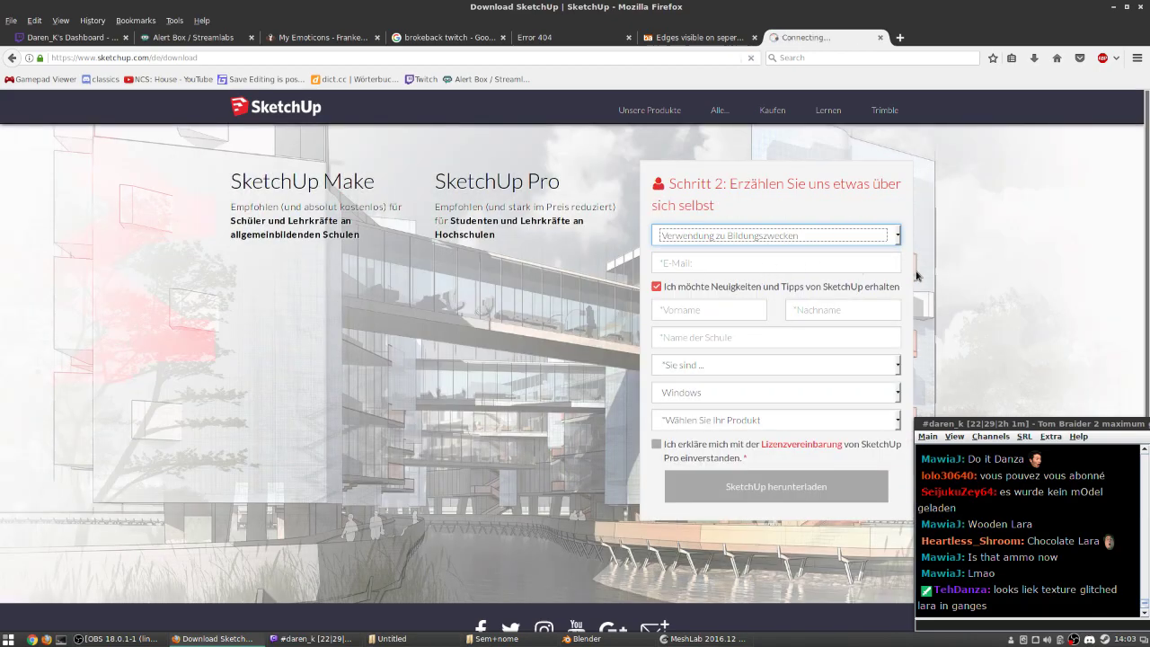
key(alt+Left)
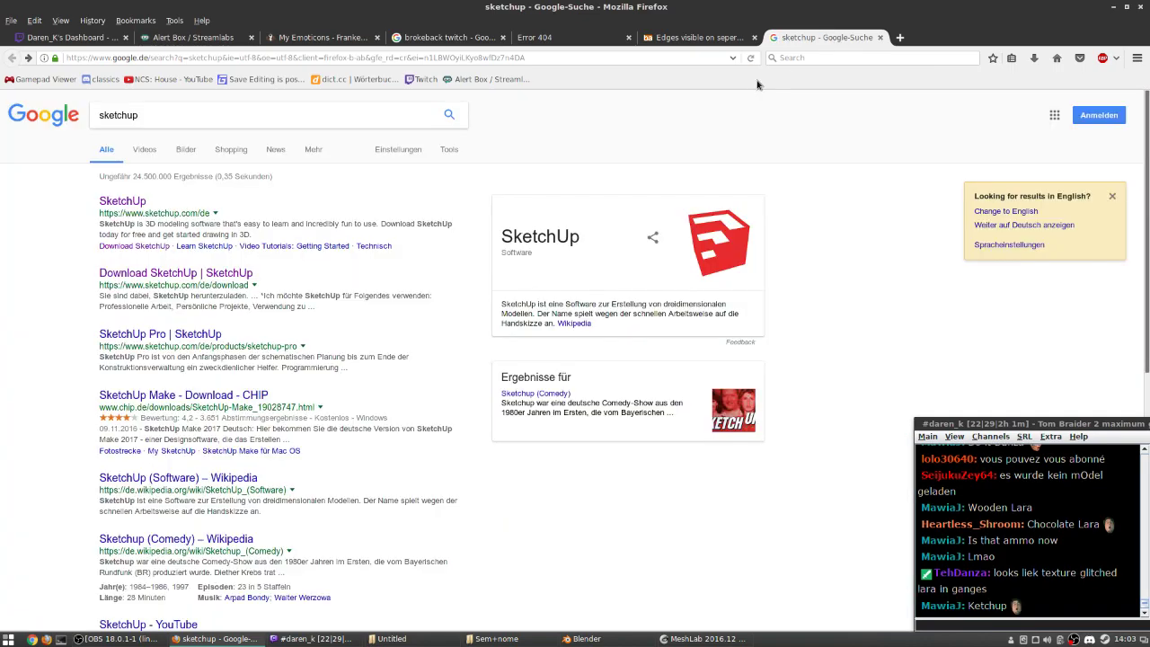
- Return to the model's 3D Warehouse page and download the SketchUp 2014 version as Sem+nome.skp
click(708, 36)
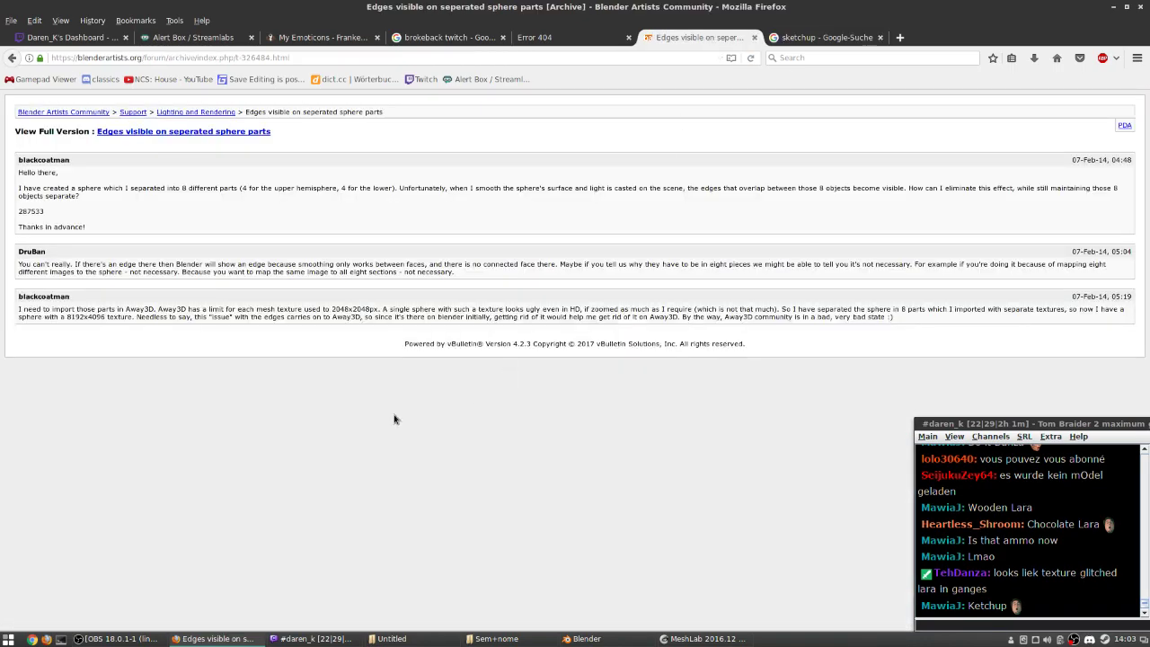
click(566, 37)
triple_click(193, 112)
key(alt+Left)
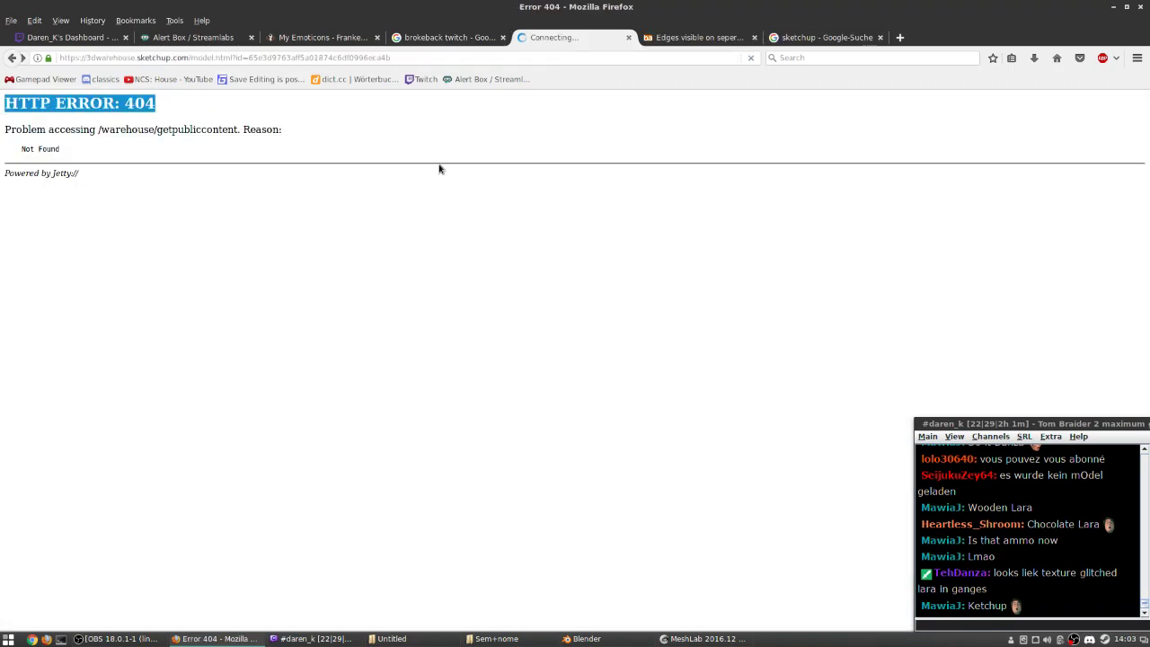
click(783, 235)
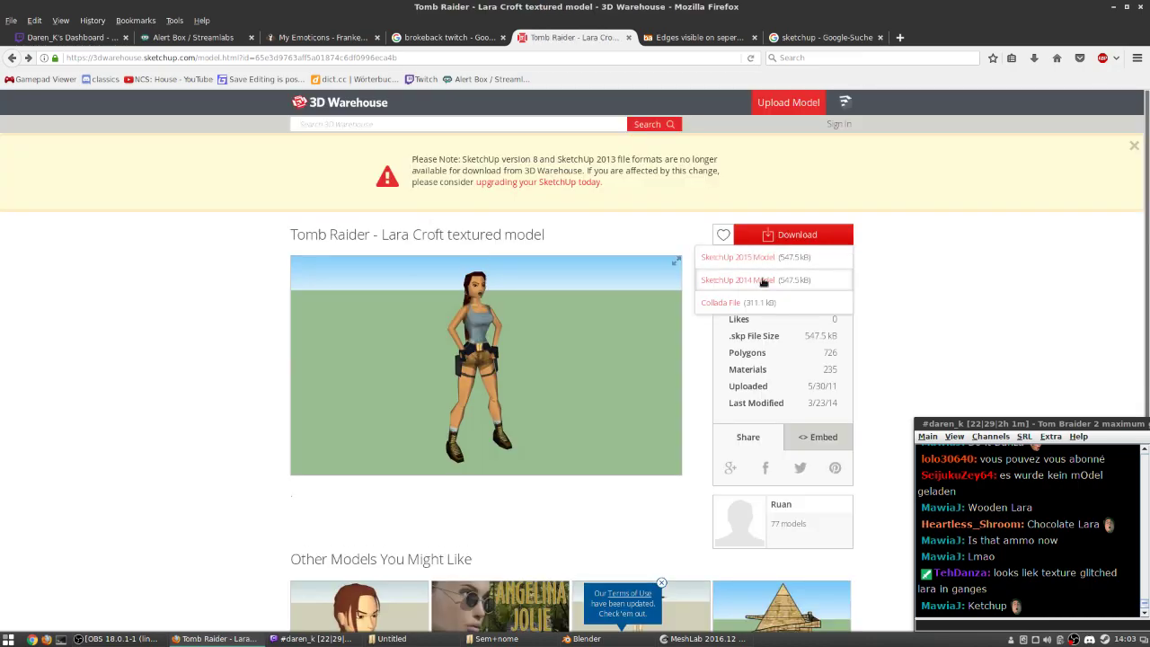
click(759, 281)
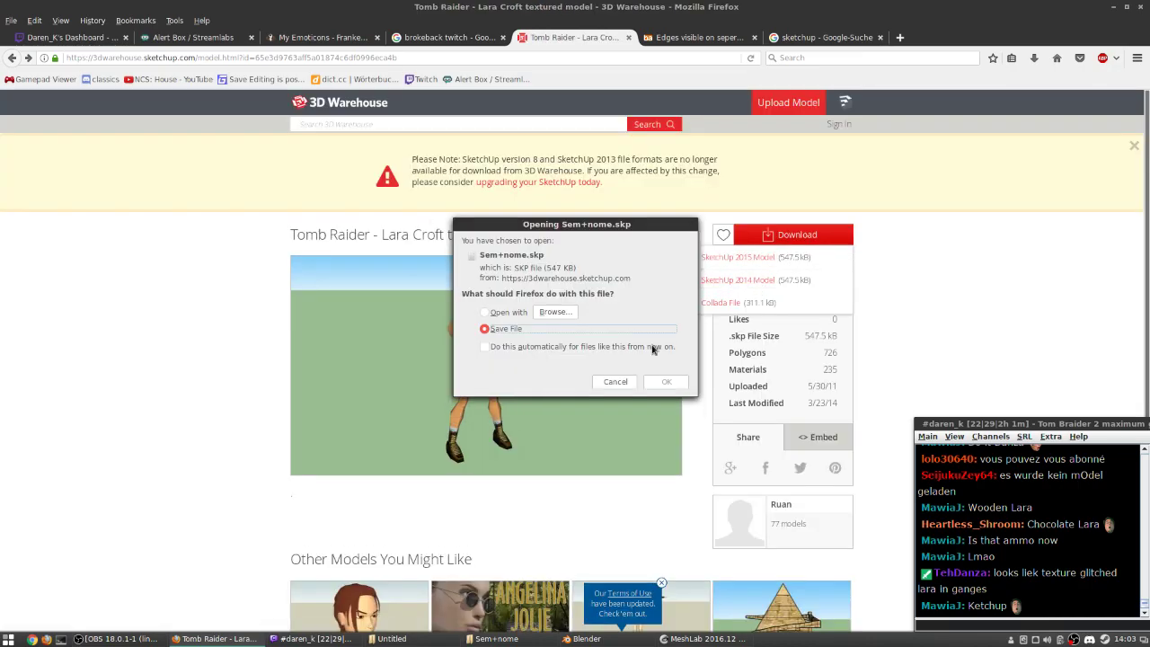
click(664, 381)
- Switch to Blender and check its import and export formats for SketchUp support, glancing back at Firefox and MeshLab
click(582, 639)
click(34, 22)
mouse_move(103, 246)
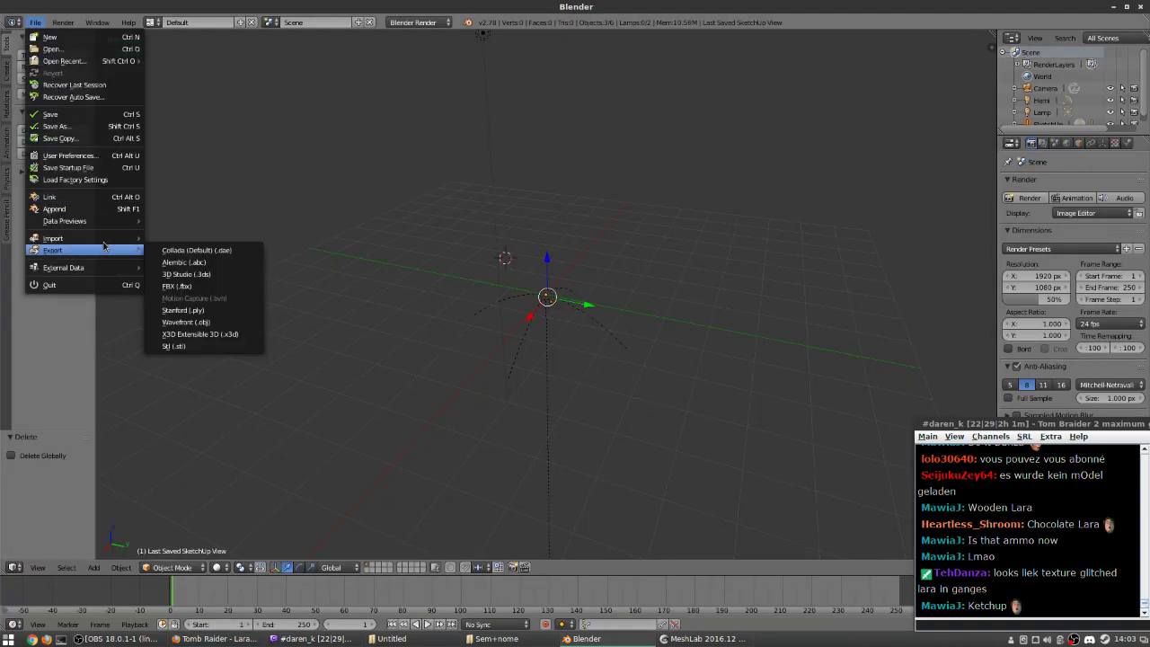
click(35, 22)
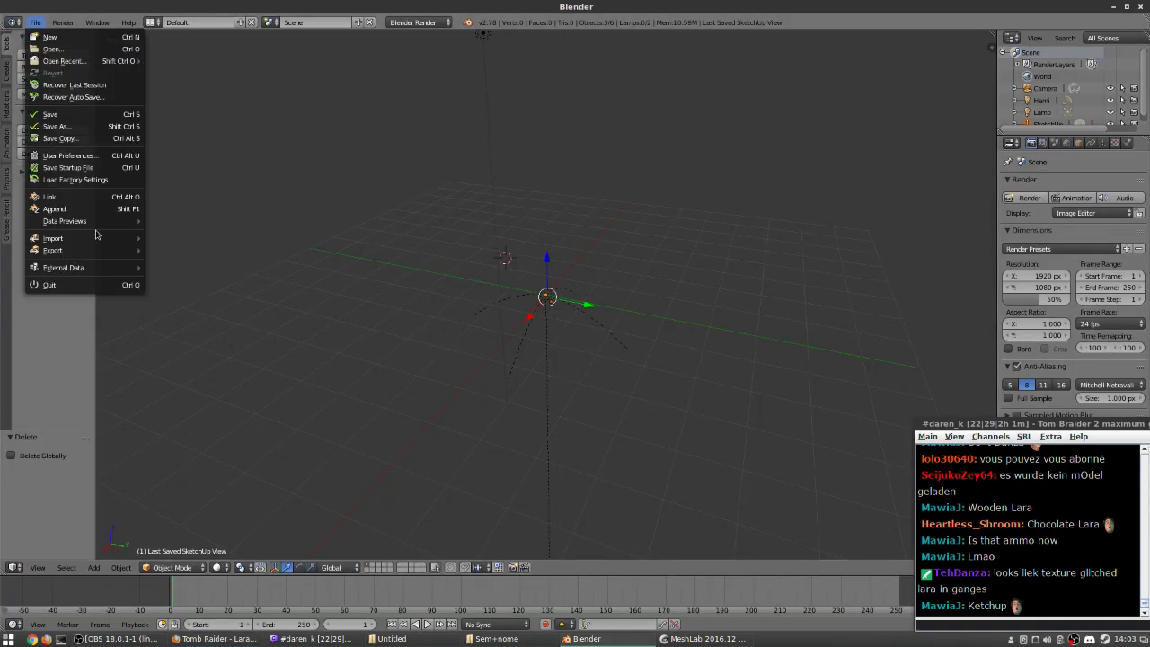
mouse_move(95, 241)
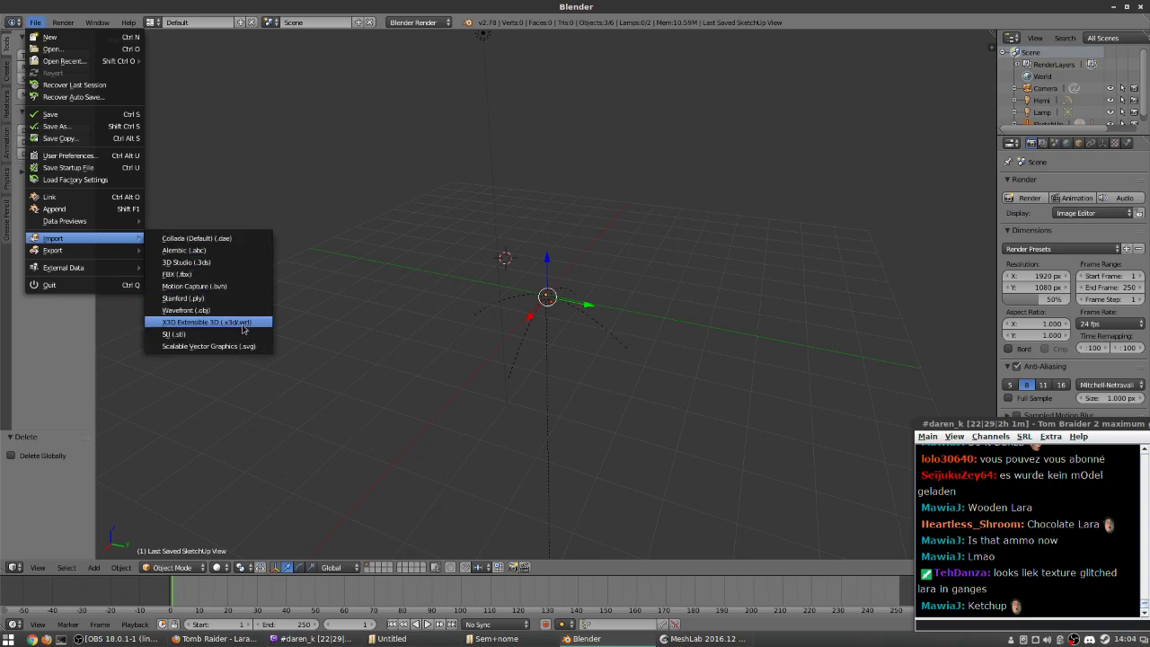
key(alt+Tab)
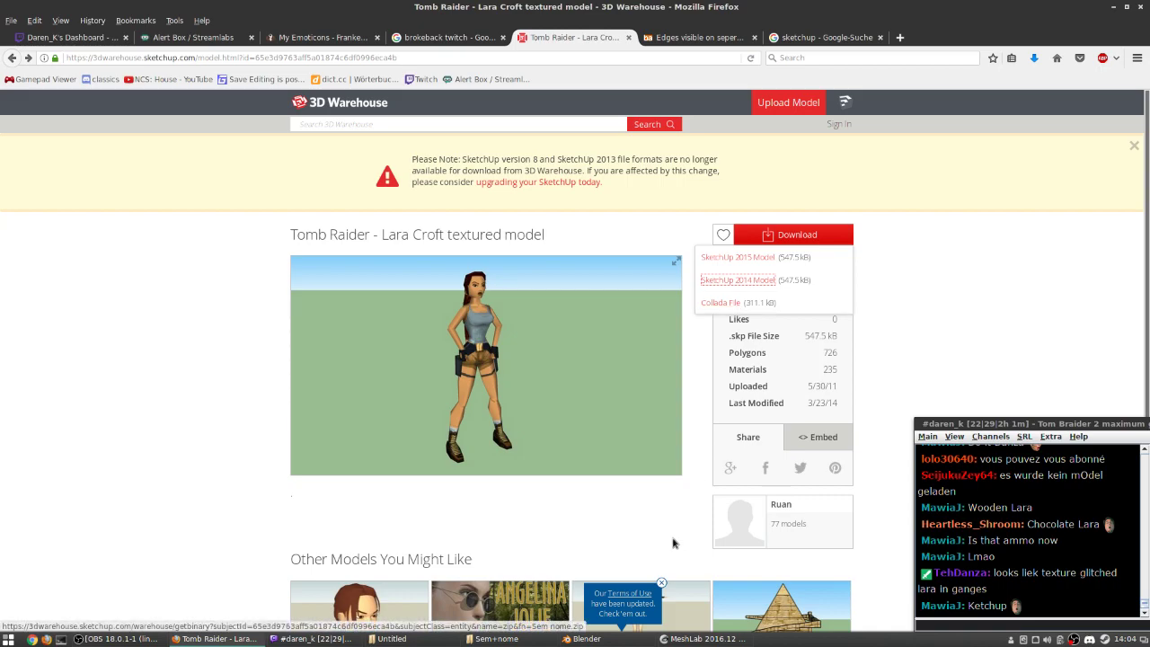
click(701, 638)
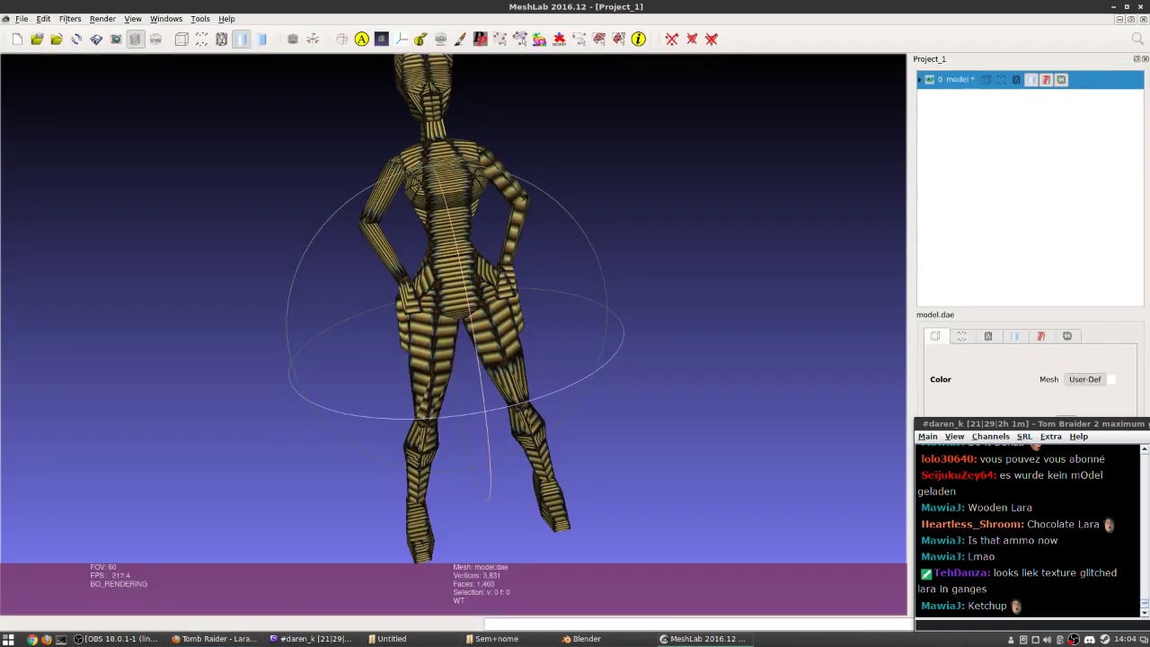
click(589, 639)
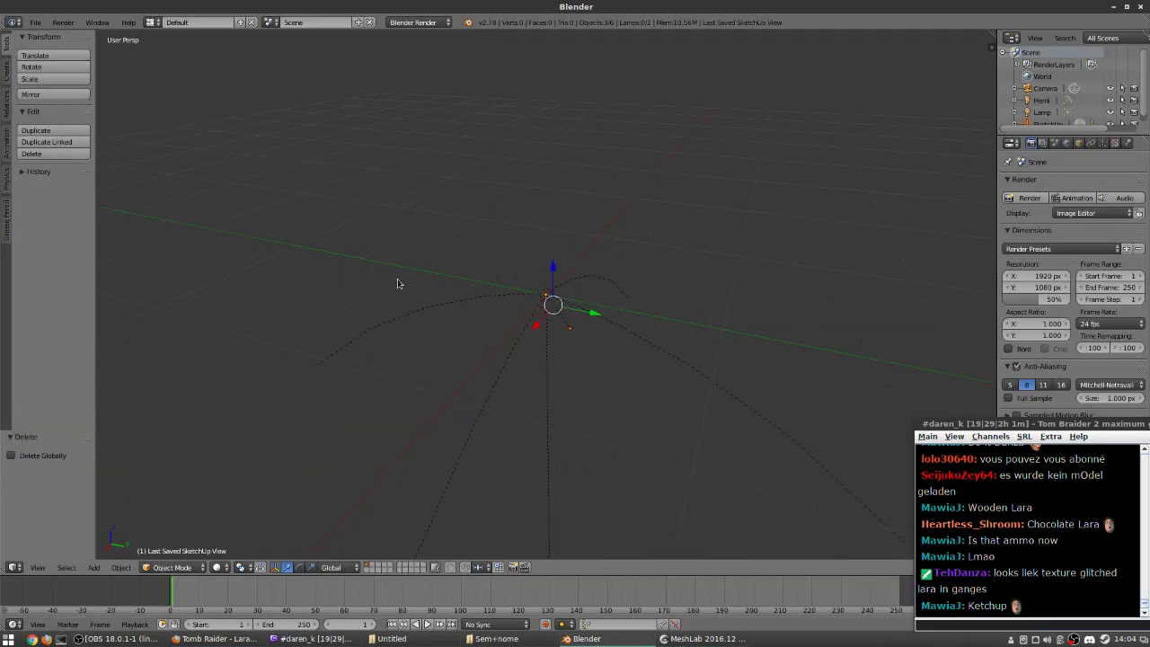
- Import model.dae from the Sem+nome download folder as a Collada file
click(36, 22)
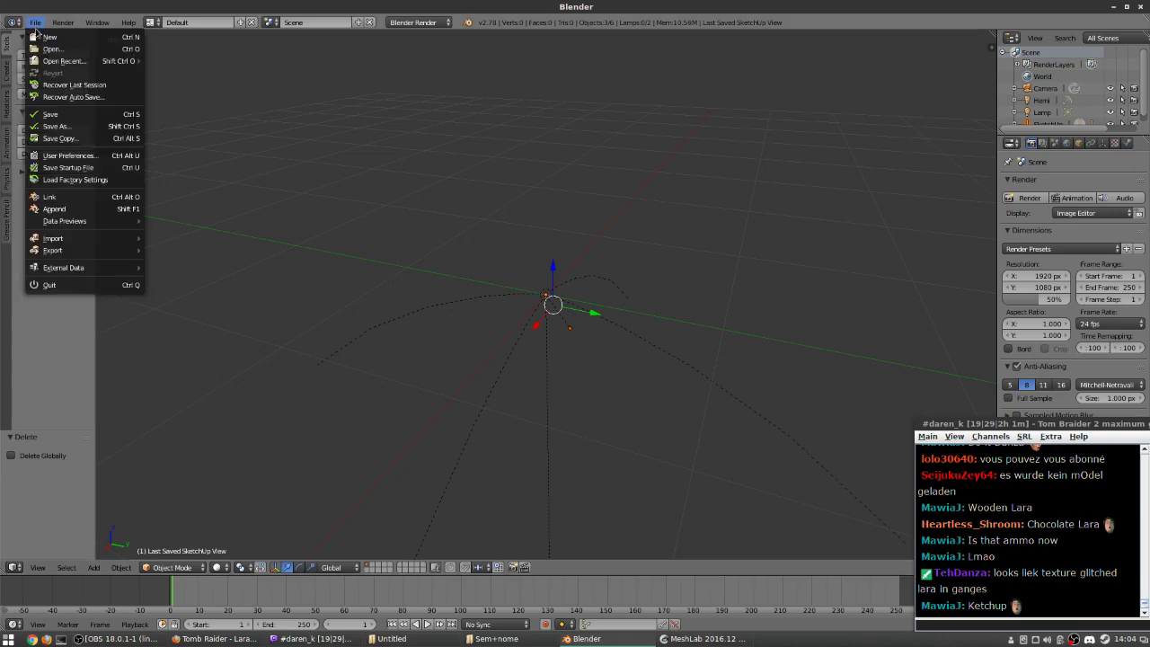
click(197, 239)
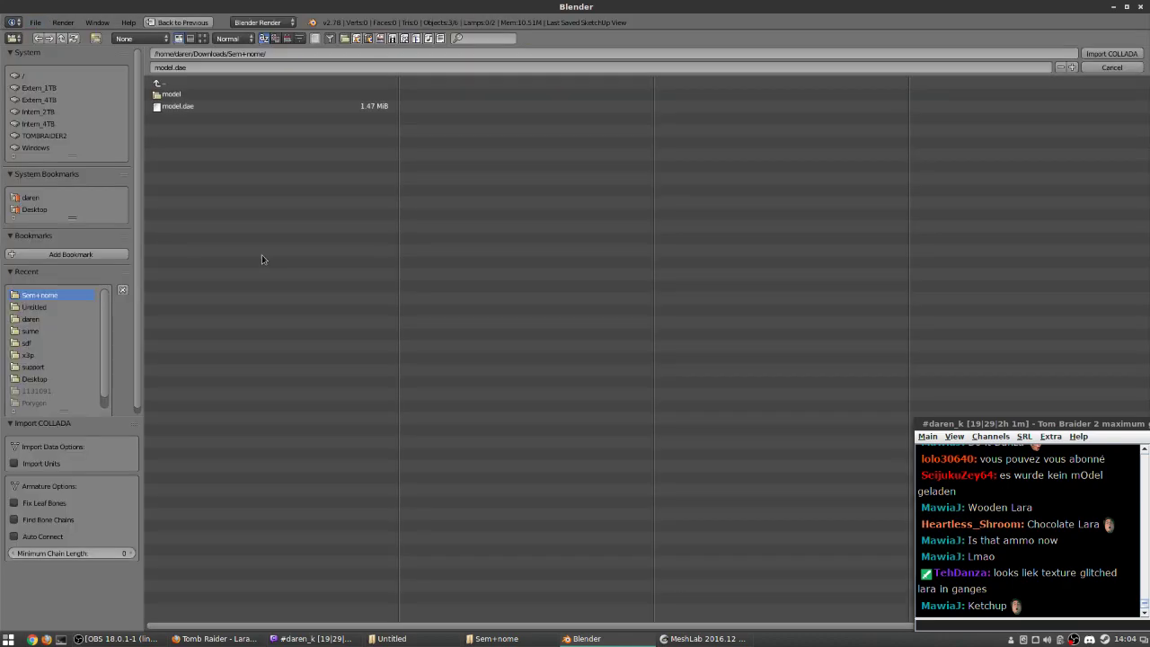
double_click(187, 108)
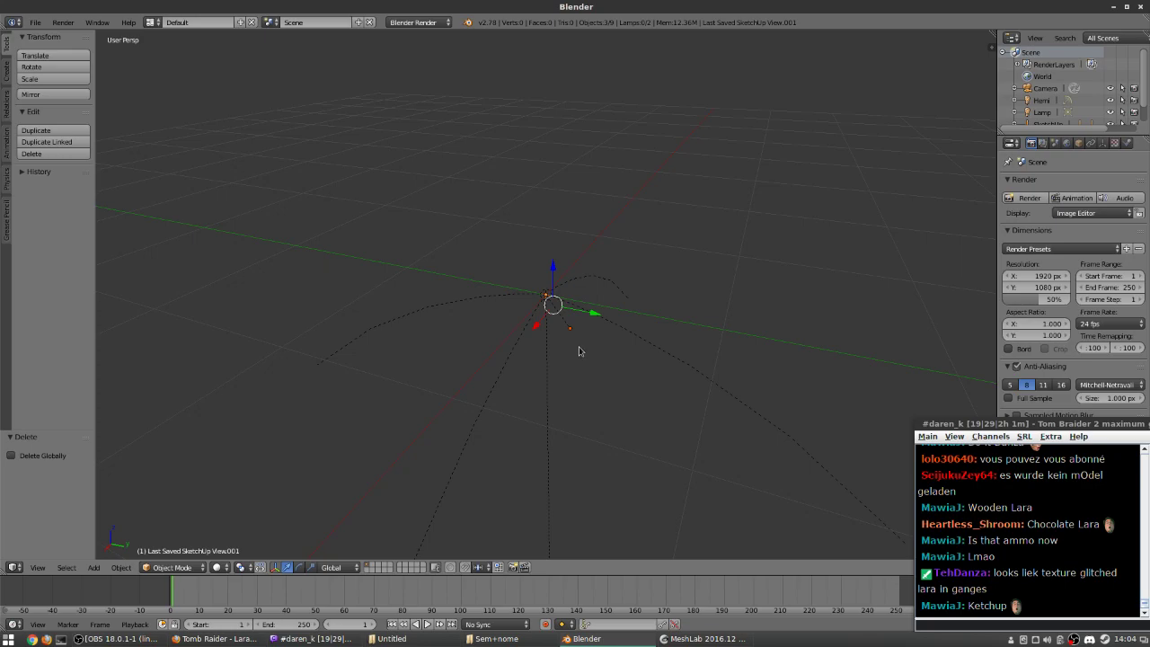
- Set the viewport shading to Material and look for the imported model from different angles and distances
drag(608, 409, 321, 514)
click(221, 569)
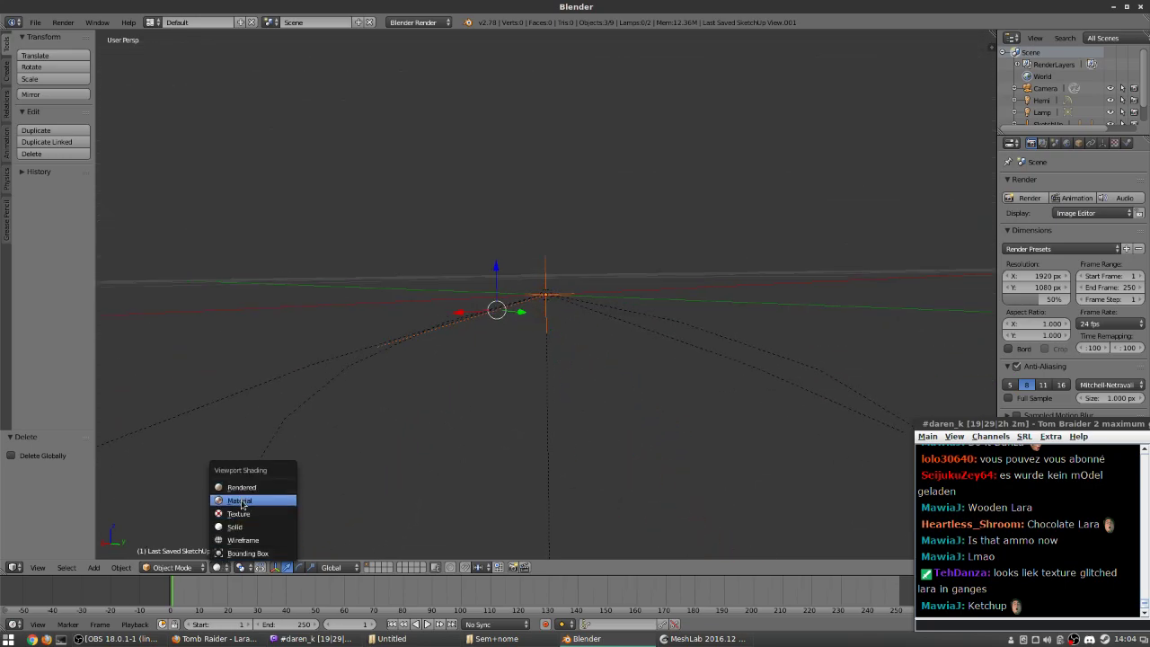
click(242, 499)
drag(539, 398, 483, 419)
drag(344, 326, 470, 326)
scroll(500, 323, down, 5)
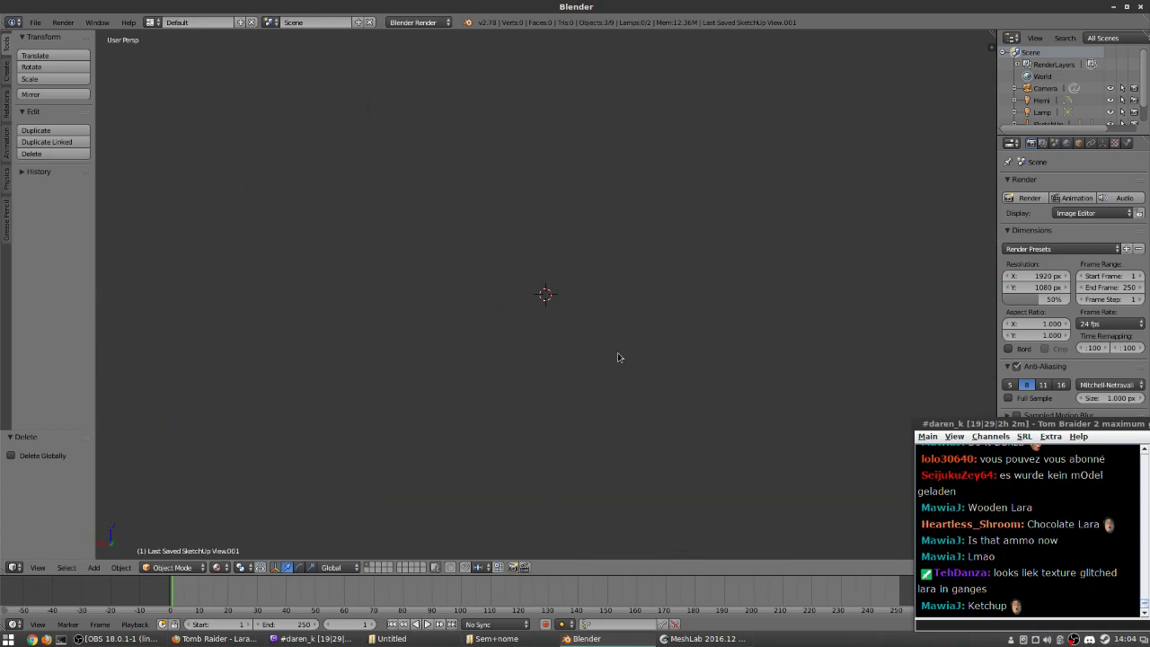
scroll(601, 358, up, 5)
drag(603, 359, 582, 427)
- Switch to Firefox, return to the 3D Warehouse results for lara croft and browse the available models
key(alt+Tab)
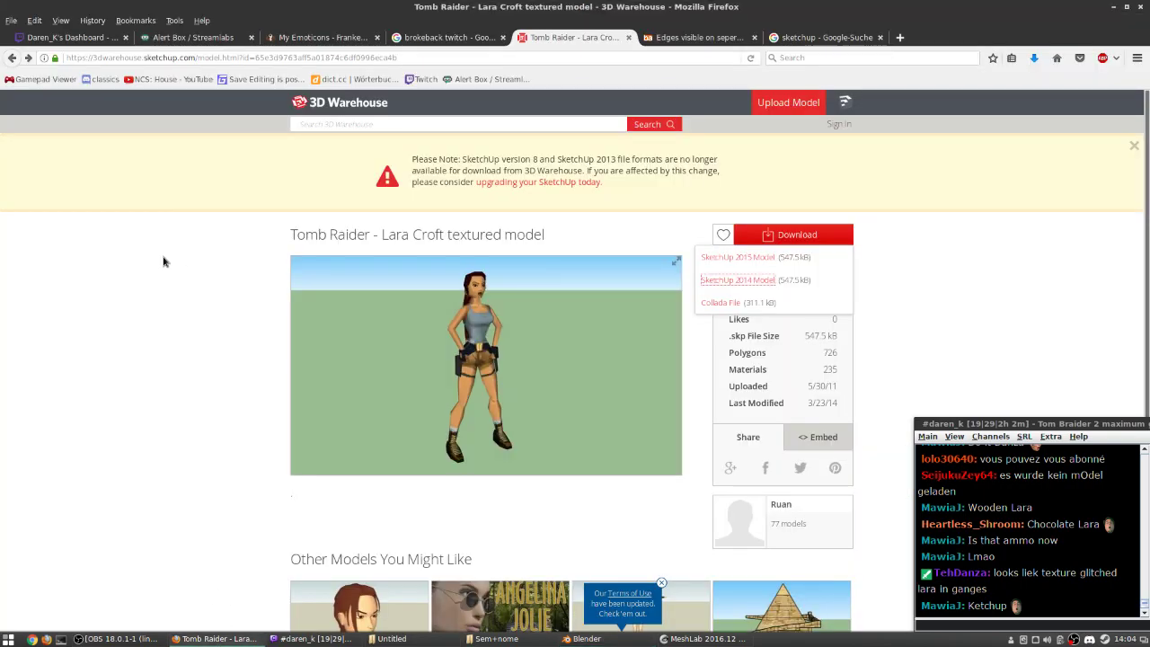
scroll(282, 410, down, 5)
key(alt+Left)
scroll(684, 432, down, 5)
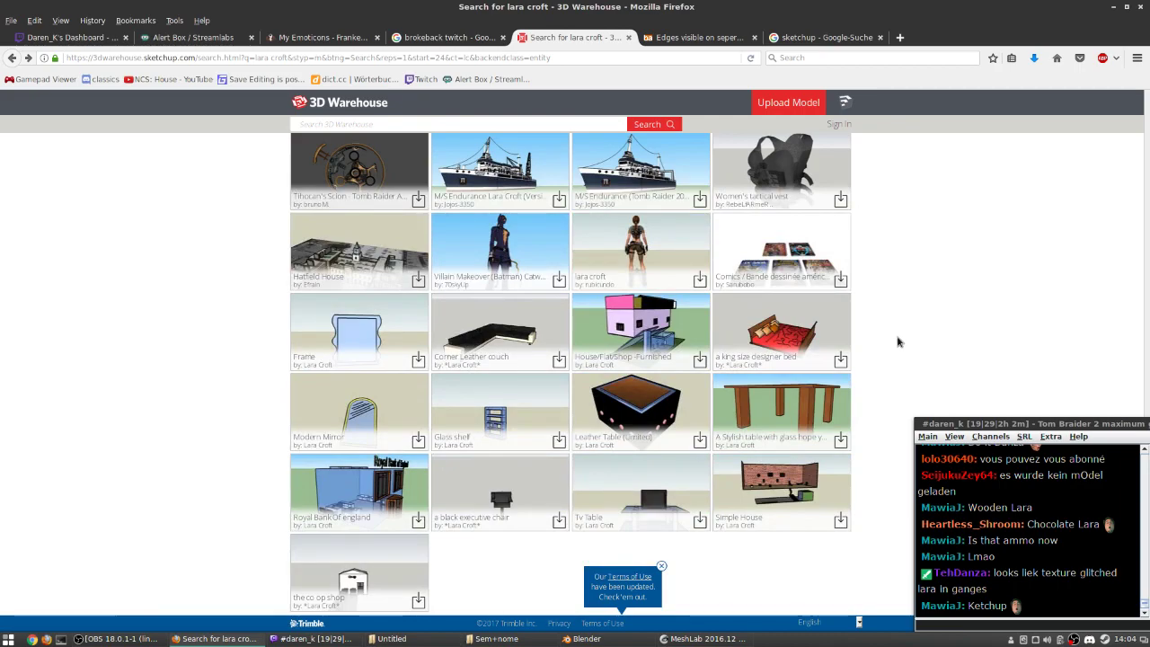
scroll(903, 345, down, 10)
scroll(900, 340, up, 4)
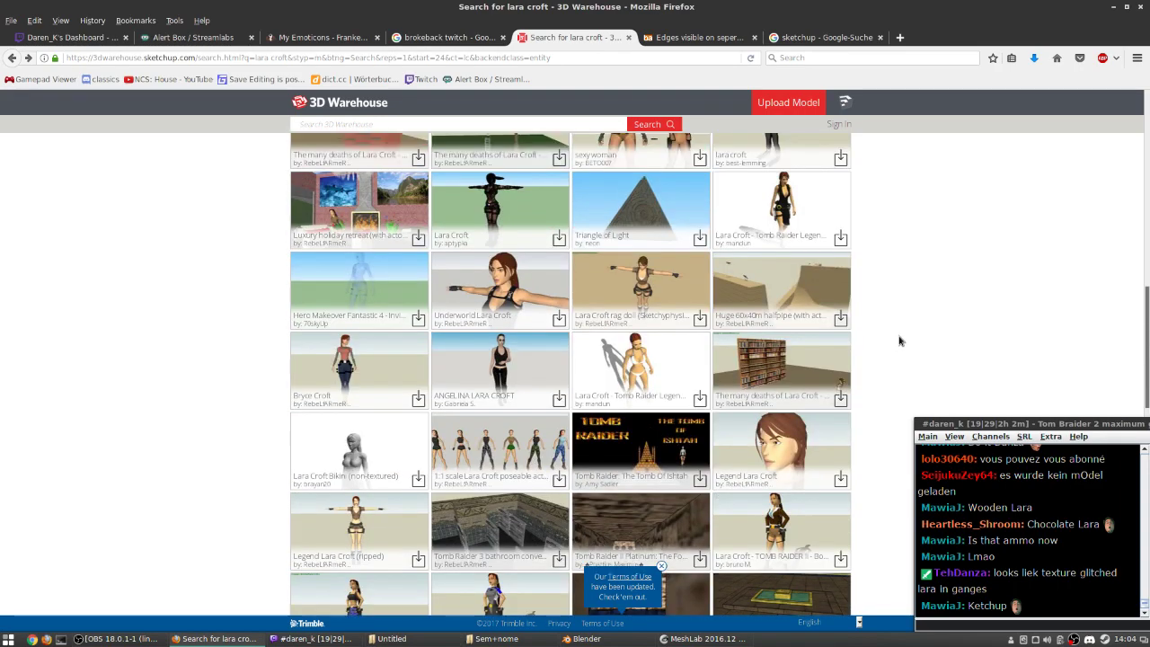
scroll(898, 340, up, 1)
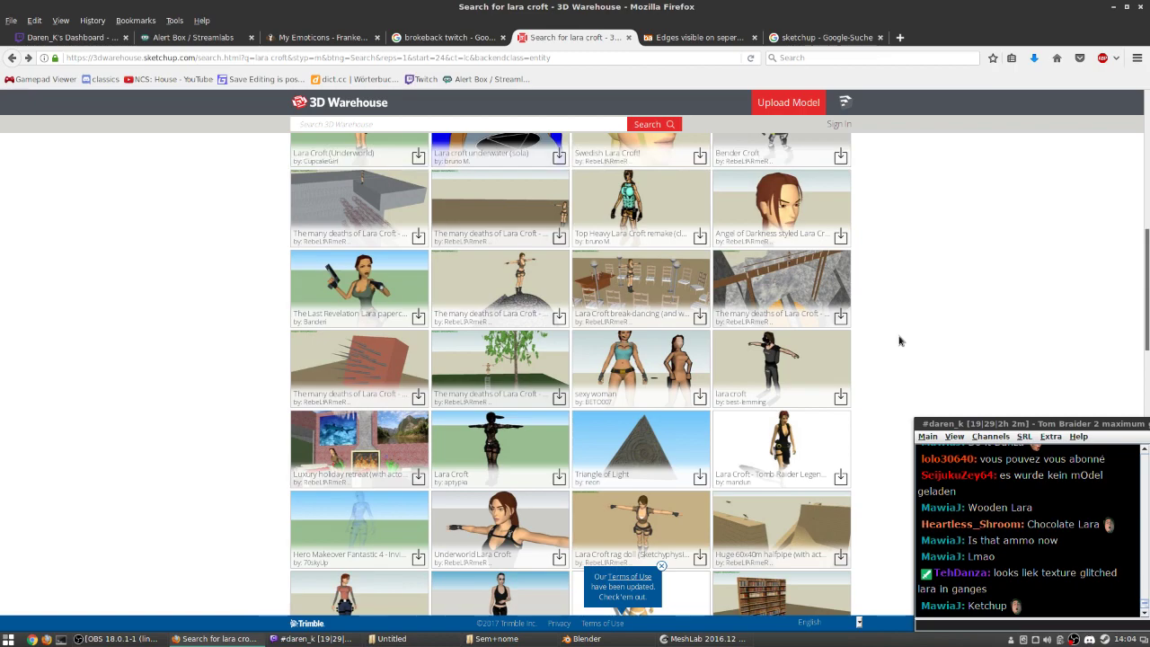
scroll(899, 341, up, 2)
- View the page of The Last Revelation Lara papercraft model and return to the 3D Warehouse results
click(356, 451)
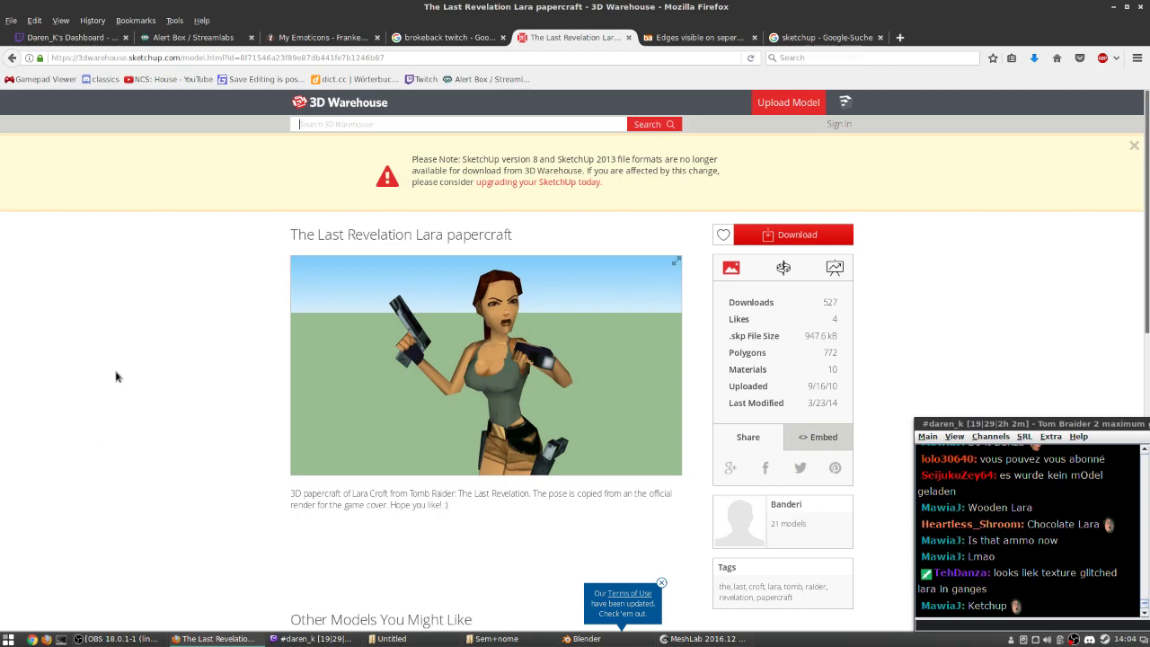
key(alt+Left)
click(313, 424)
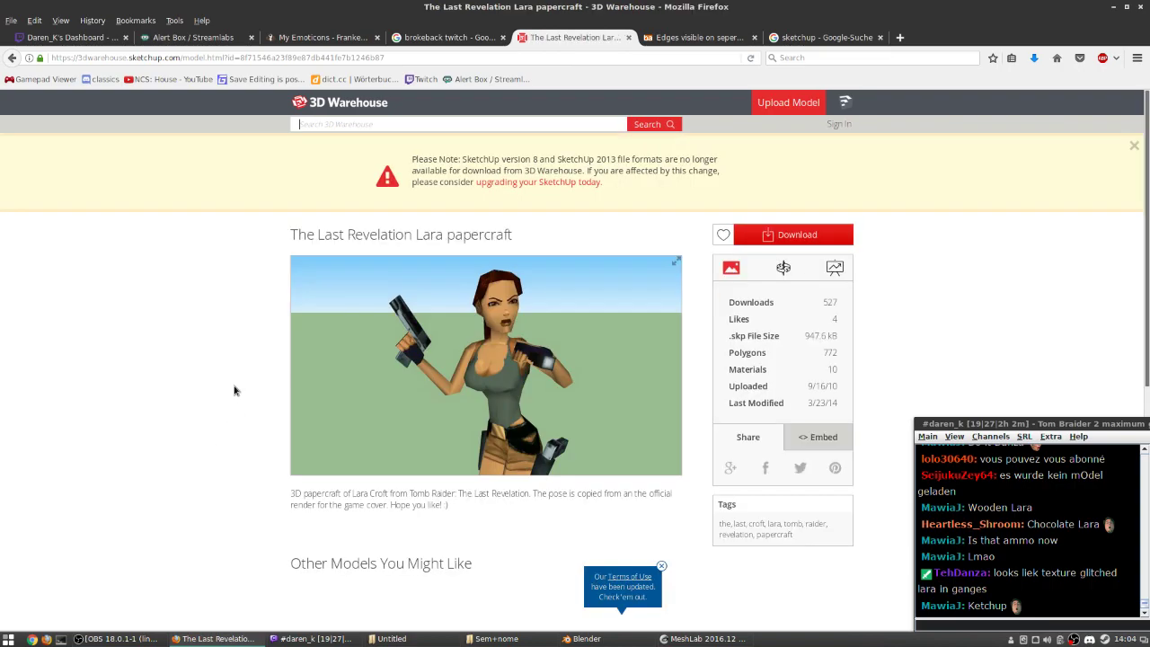
mouse_move(501, 308)
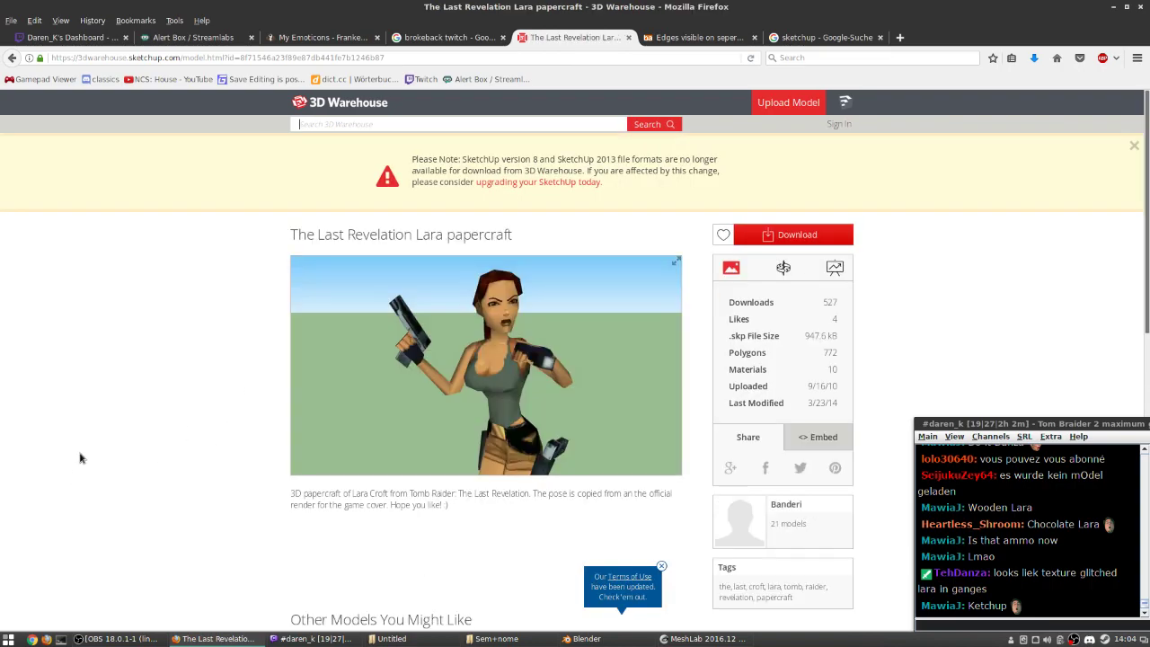
key(alt+Left)
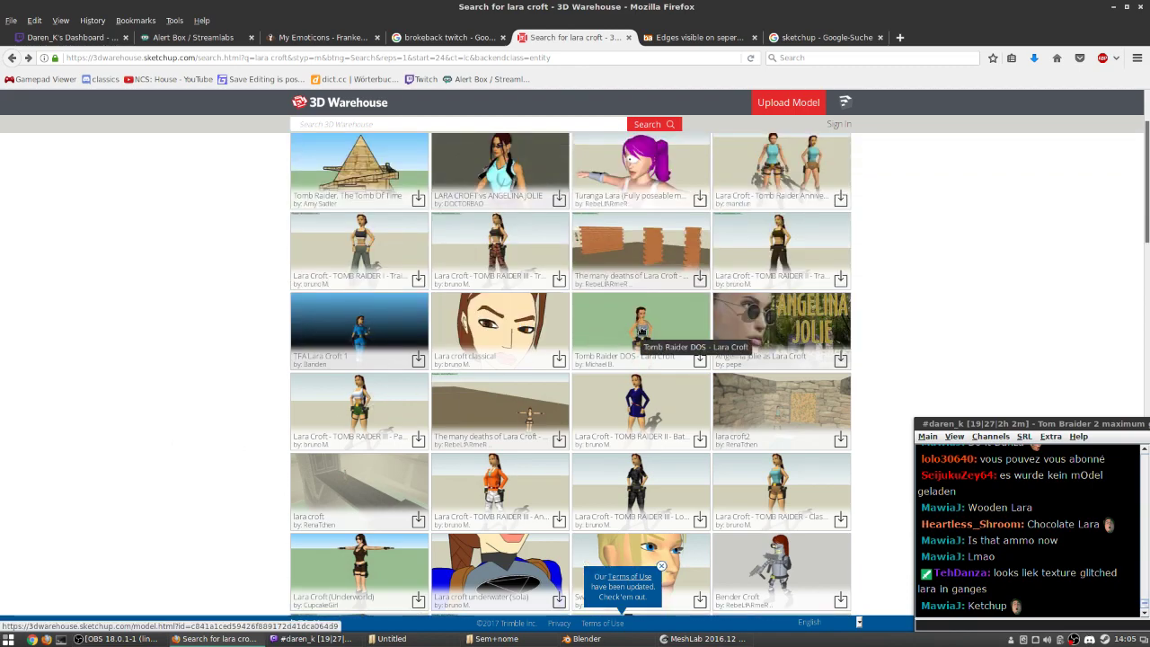
- Return to the Google results, open Sketchfab's Lara Croft (Old School) TOMB RAIDER (WIP) model and inspect it from several angles
scroll(642, 338, up, 2)
key(alt+Left)
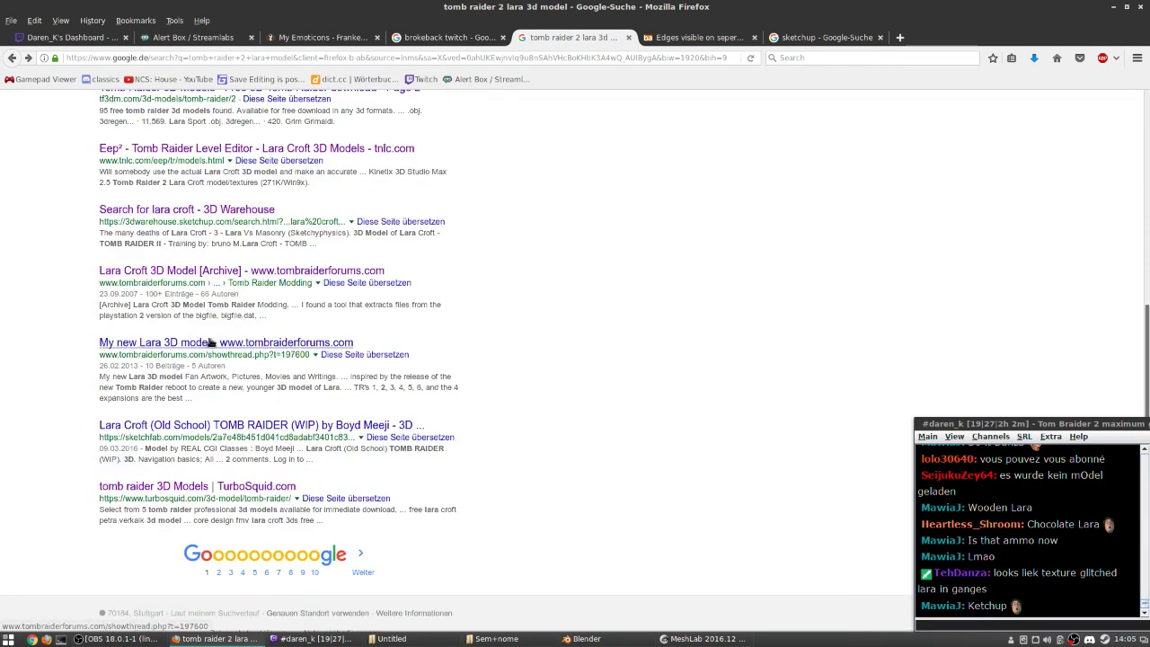
click(222, 427)
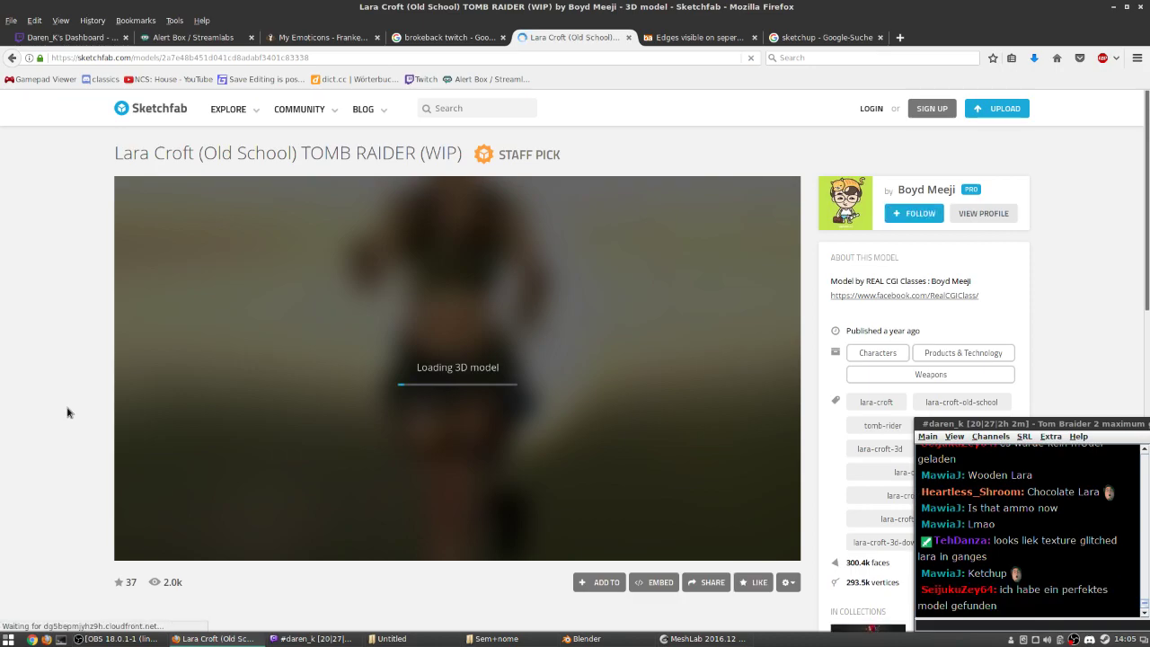
click(961, 622)
drag(997, 589, 999, 603)
click(1002, 604)
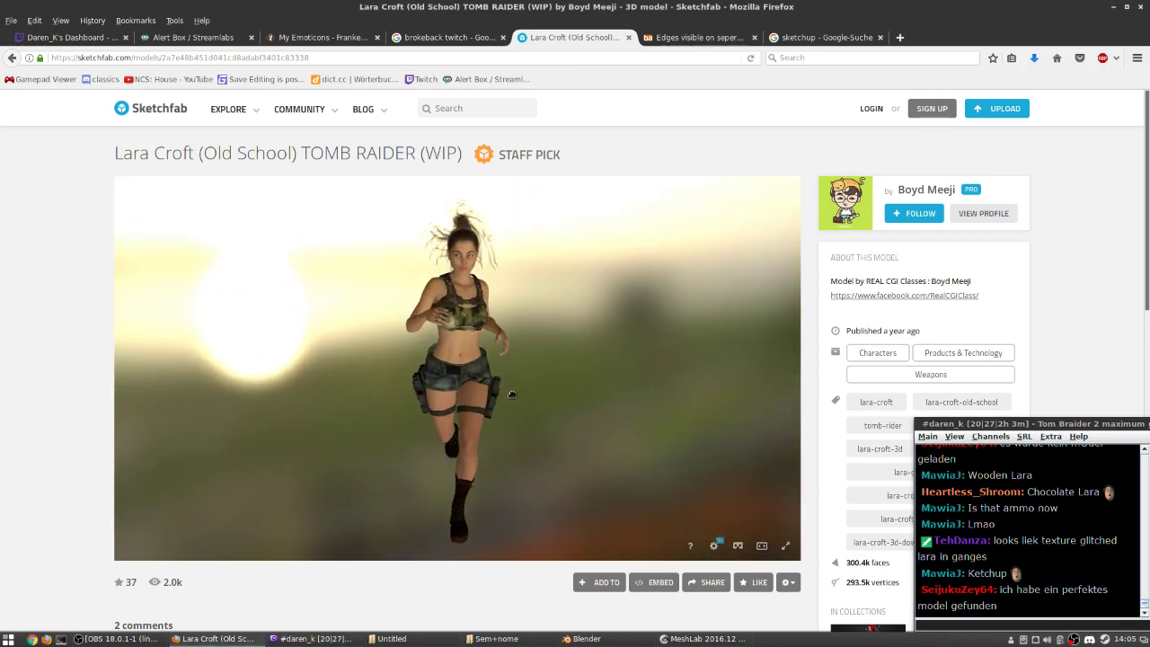
drag(476, 386, 521, 415)
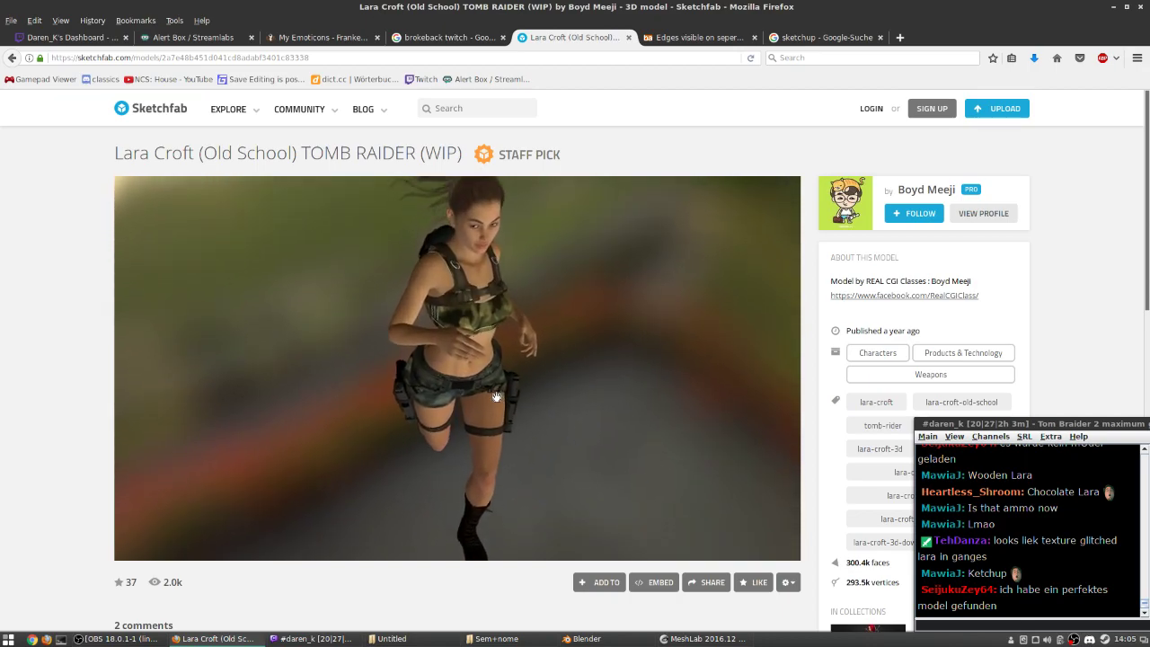
drag(480, 450, 180, 234)
- Go back to the Google results for tomb raider 2 lara 3d model and look through the second results page
click(11, 58)
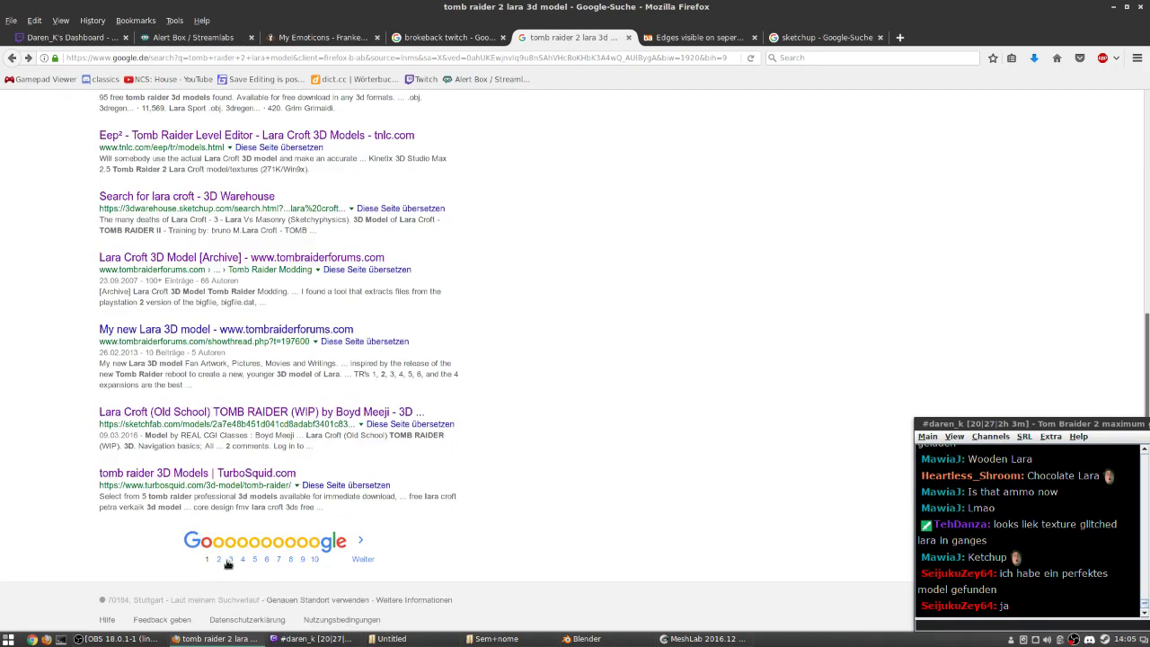
click(220, 559)
click(972, 623)
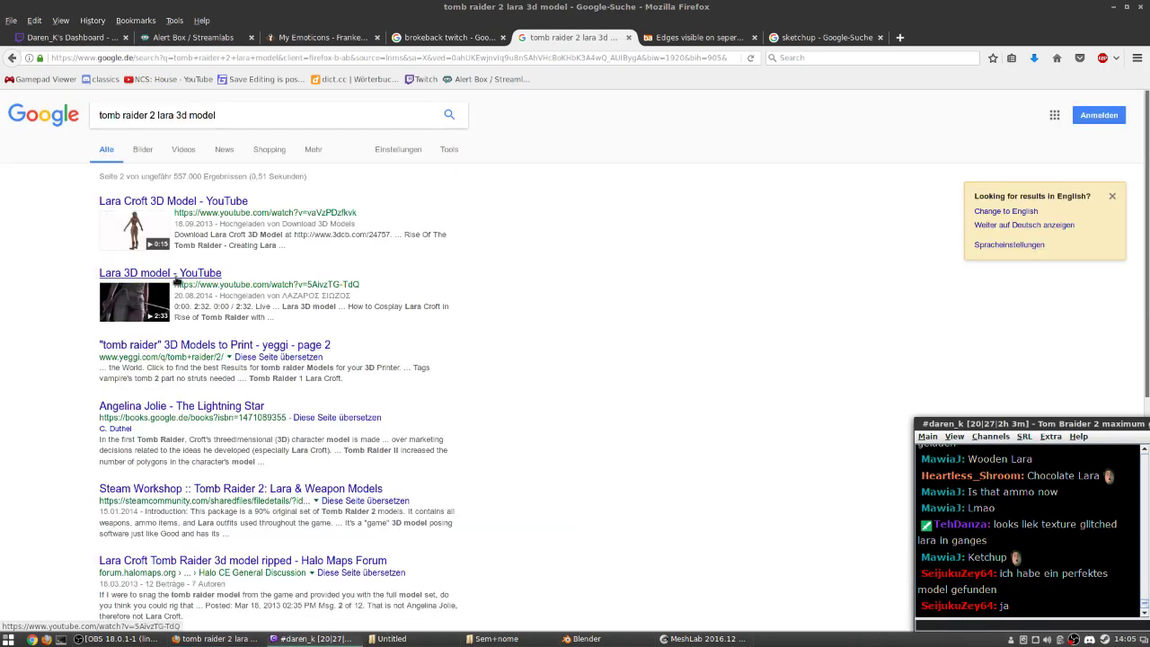
drag(1021, 608, 932, 575)
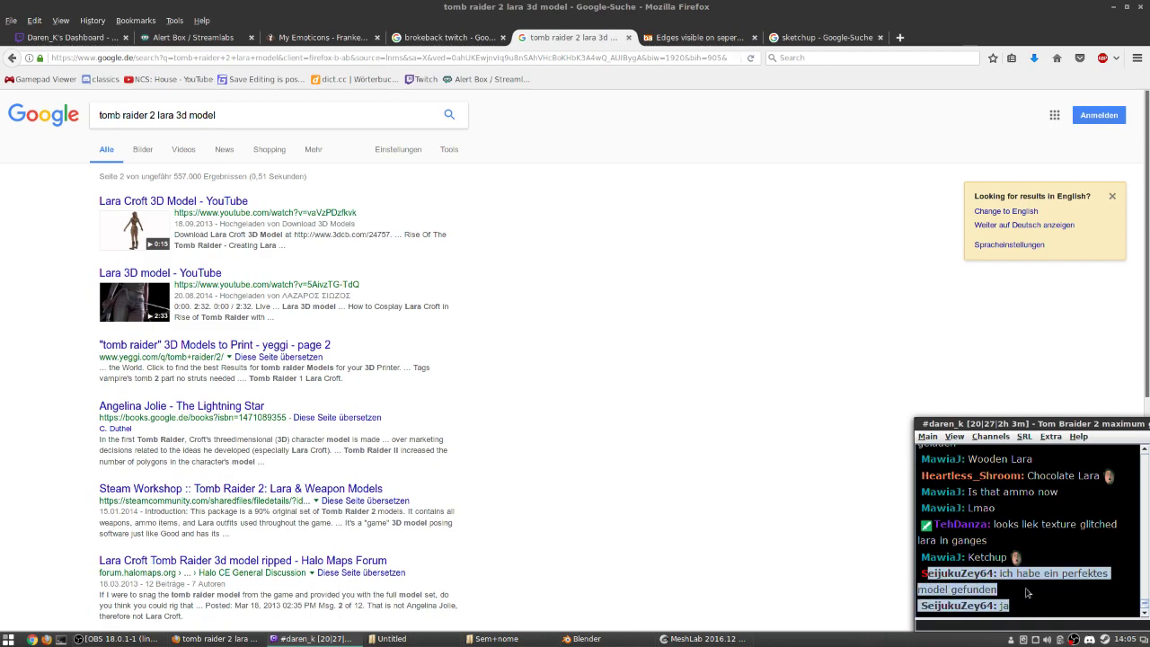
scroll(503, 478, down, 4)
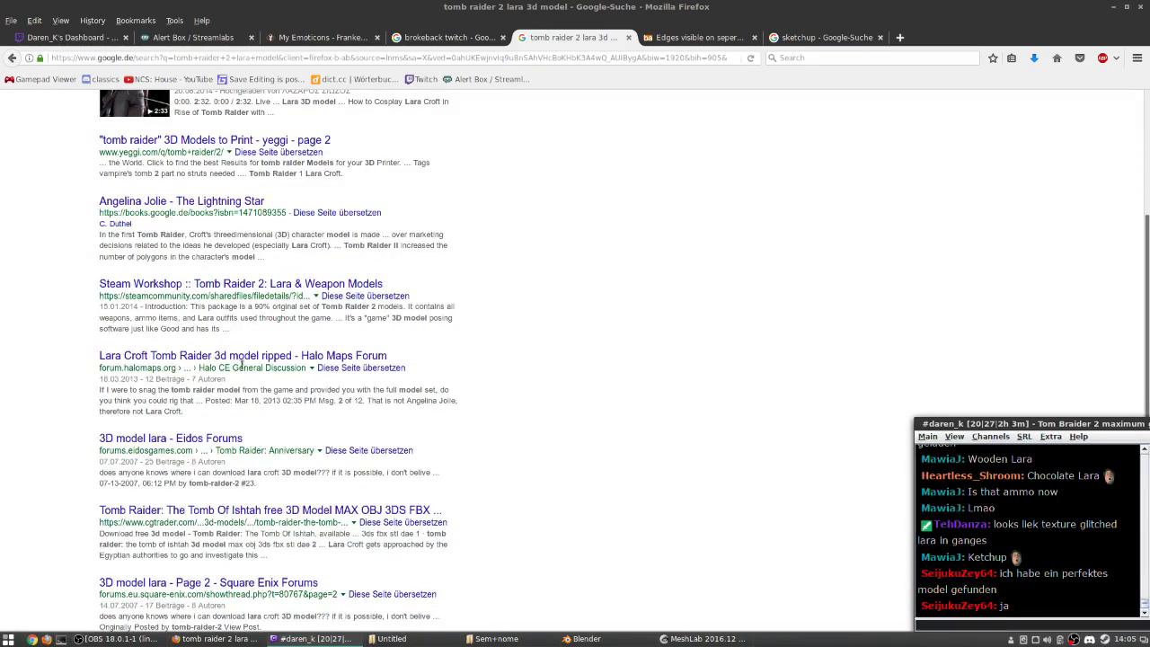
scroll(197, 332, up, 4)
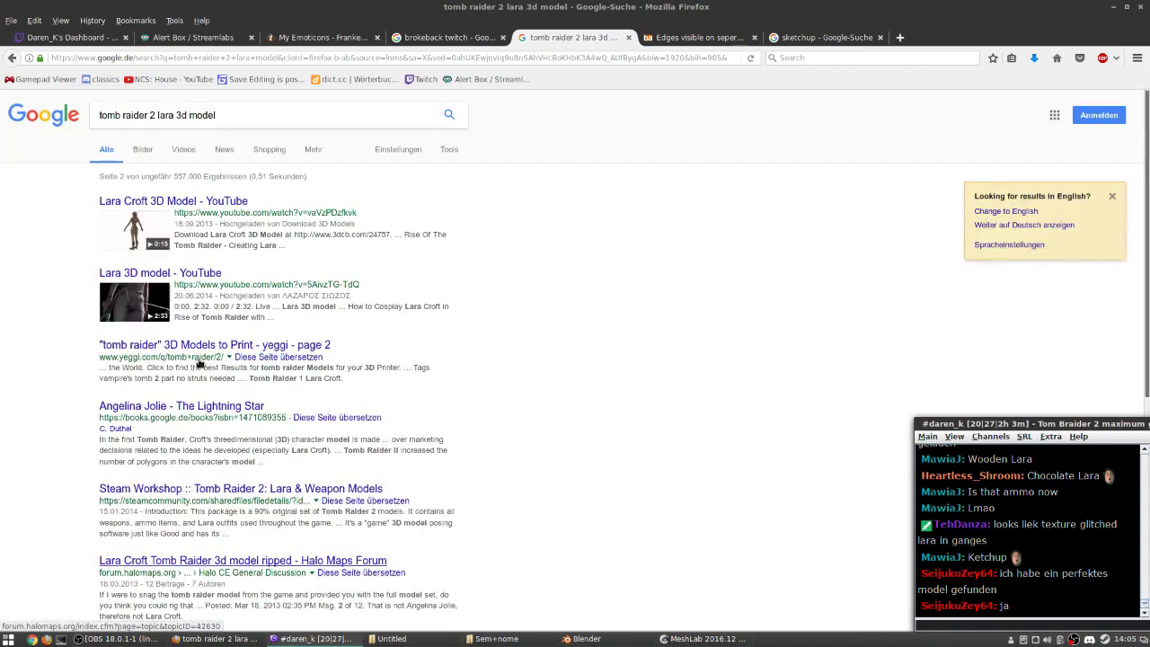
scroll(153, 269, down, 8)
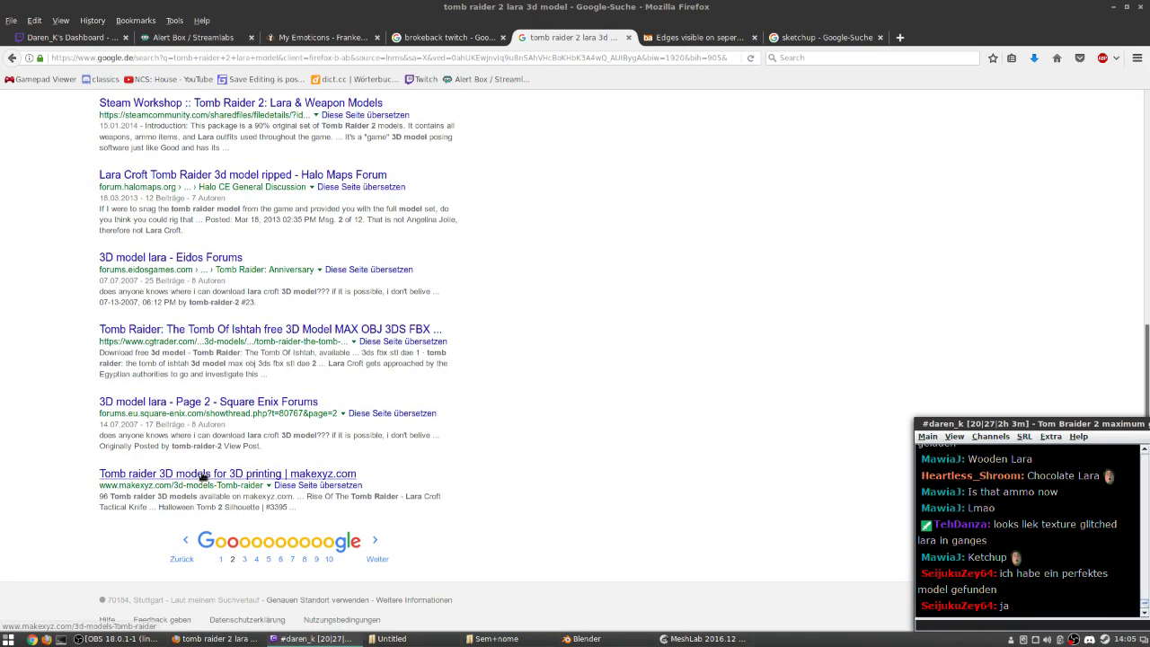
- Go to the third results page, open the STL Finder result for tomb raider and browse its models
click(247, 543)
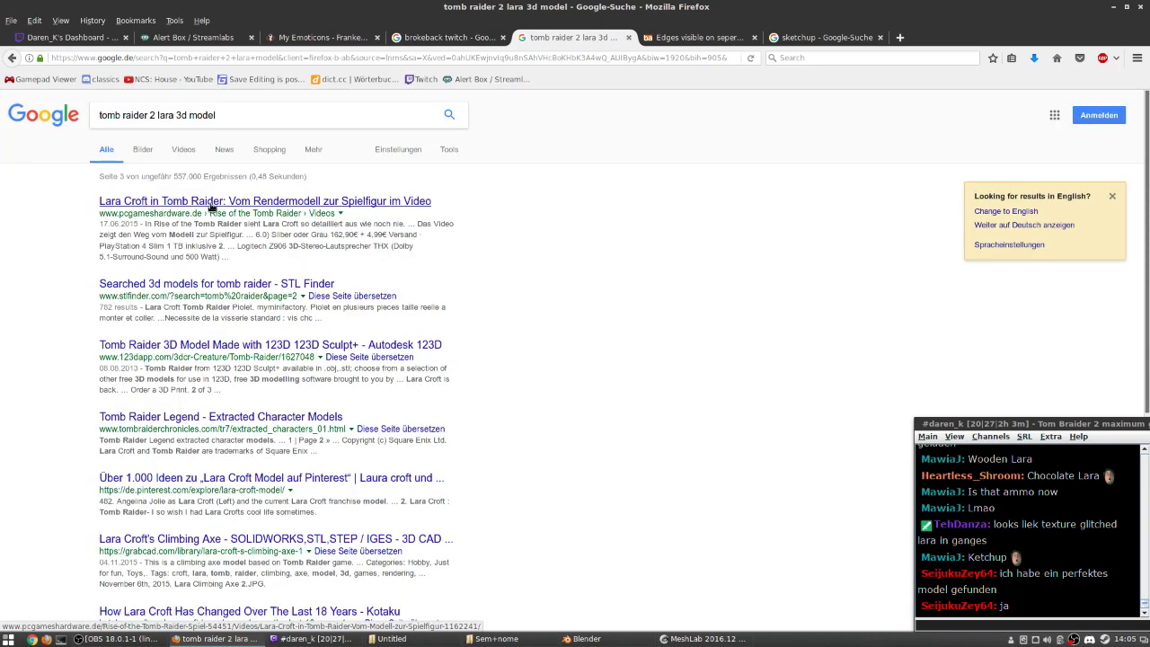
click(217, 286)
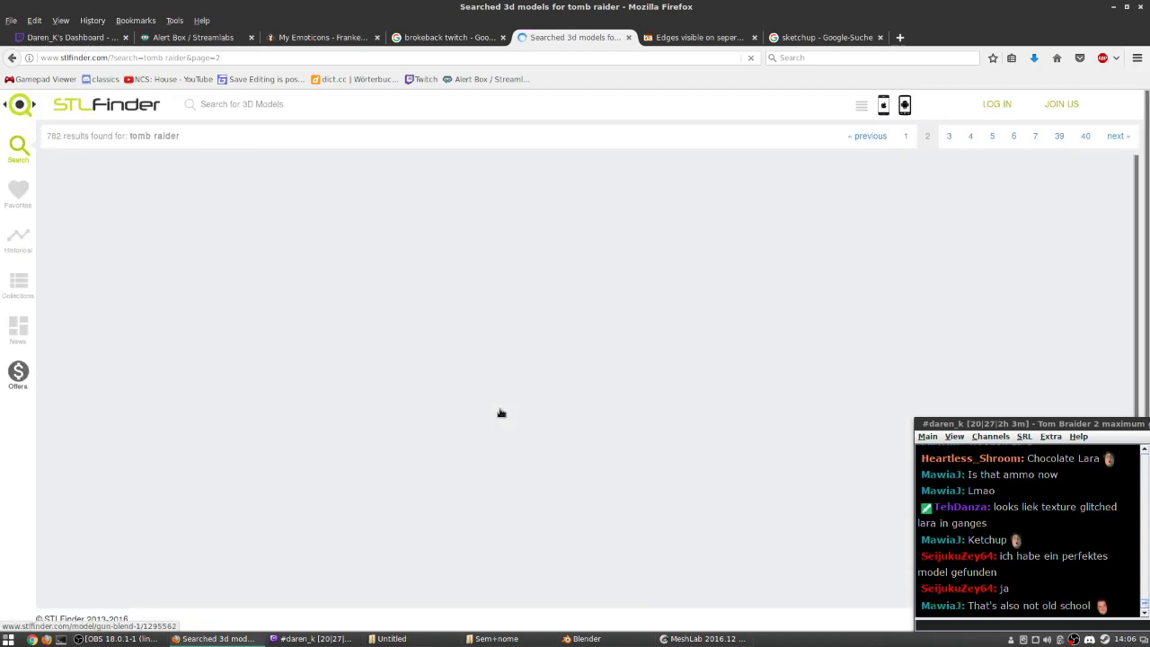
scroll(528, 408, down, 5)
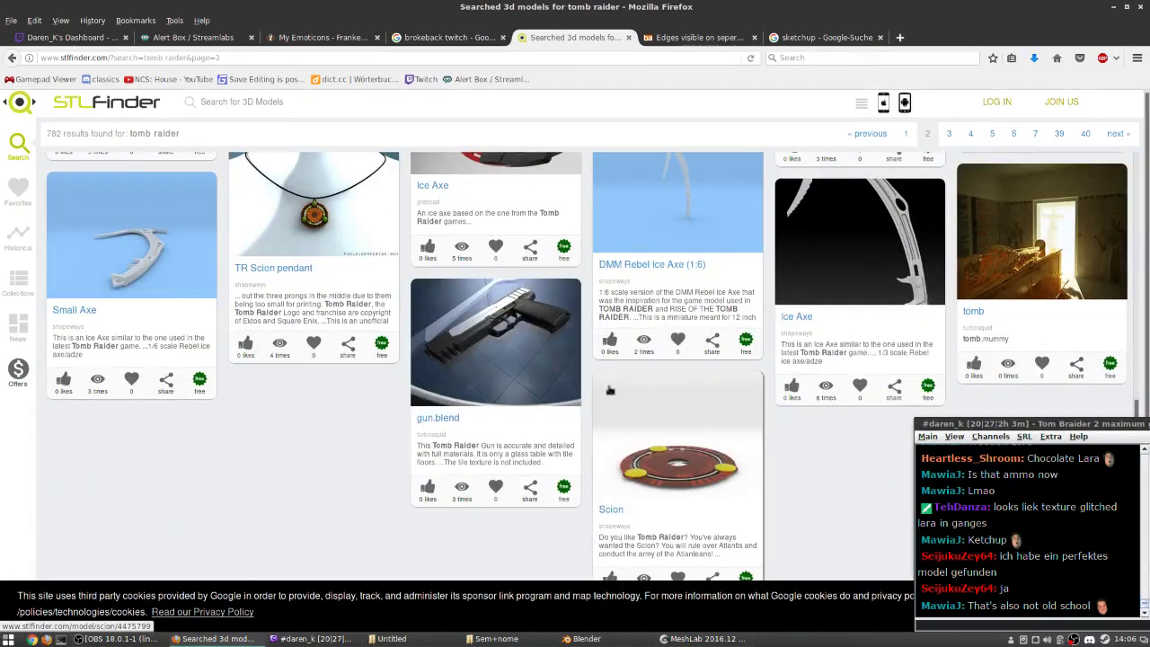
scroll(581, 359, up, 5)
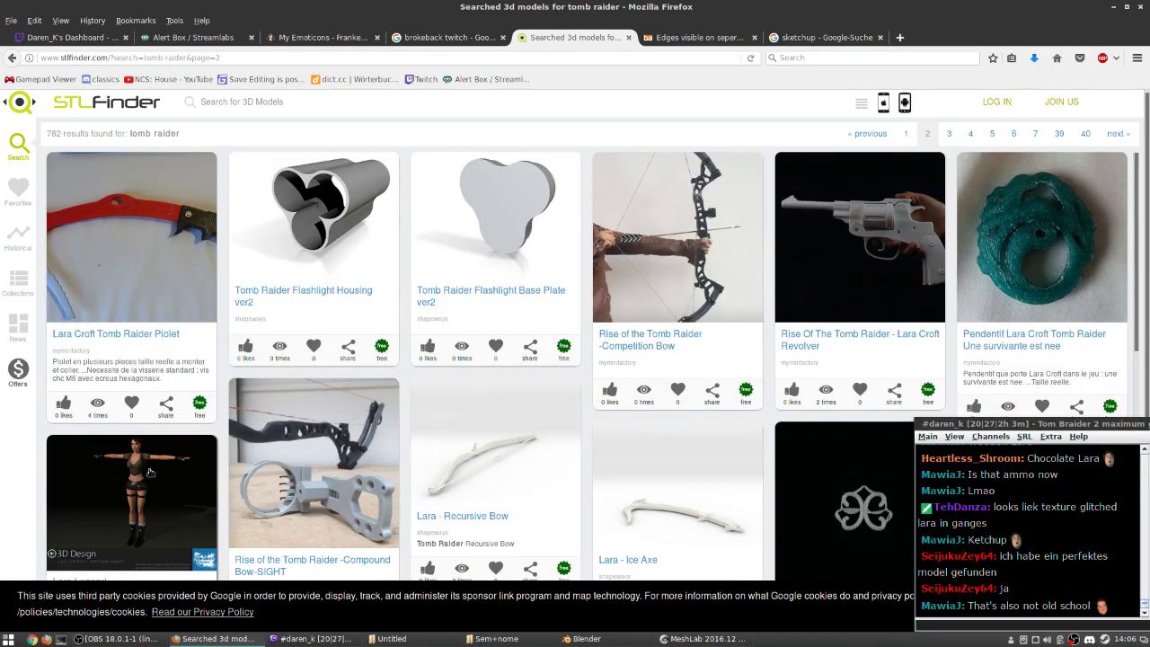
scroll(154, 476, down, 3)
- Return to the Google results and open the Tomb Raider 3D model made with 123D Sculpt+
key(alt+Left)
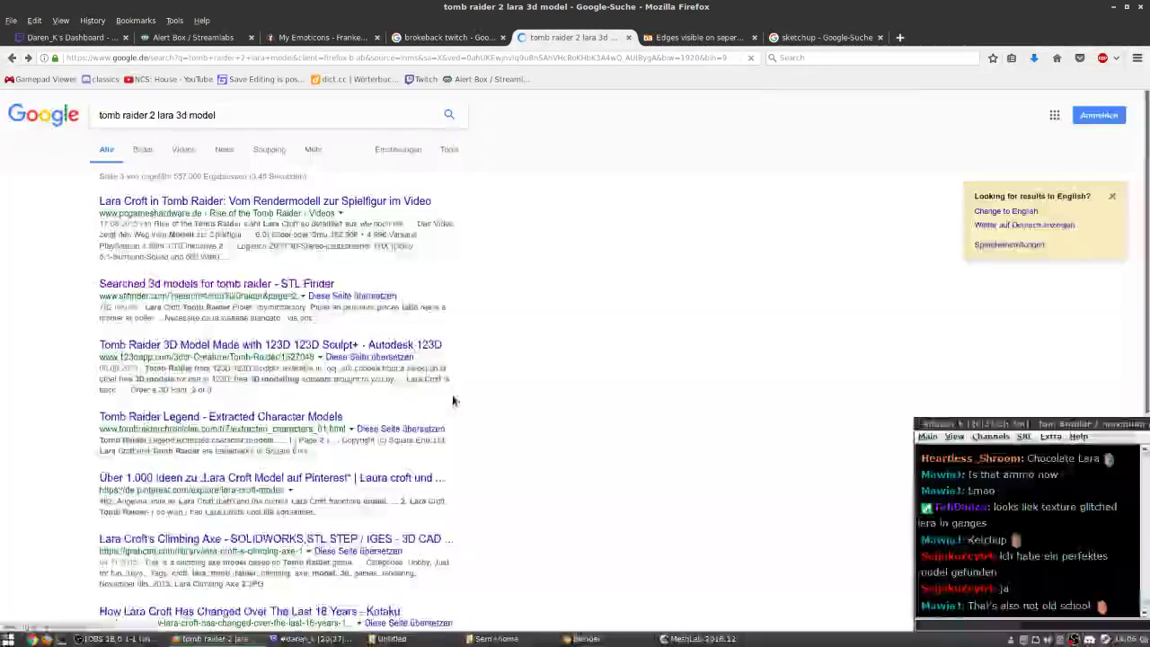
scroll(454, 401, down, 1)
click(252, 283)
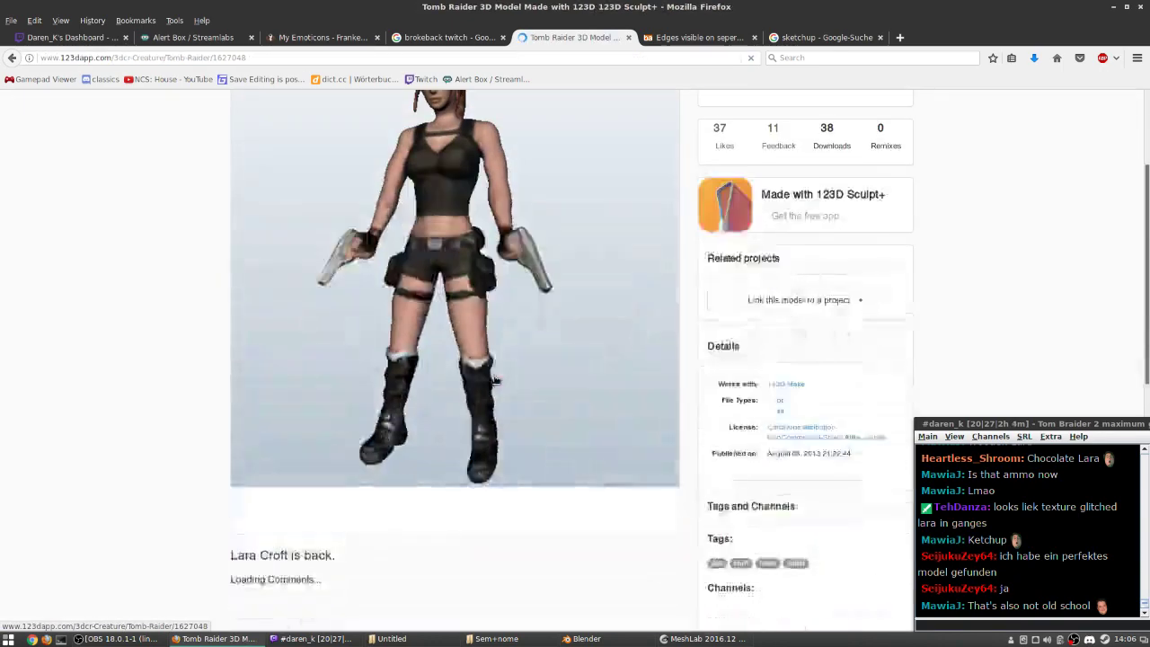
- Leave the 123D Sculpt+ model and return to the first page of Google results for tomb raider 2 lara 3d model
key(alt+Left)
scroll(494, 379, down, 4)
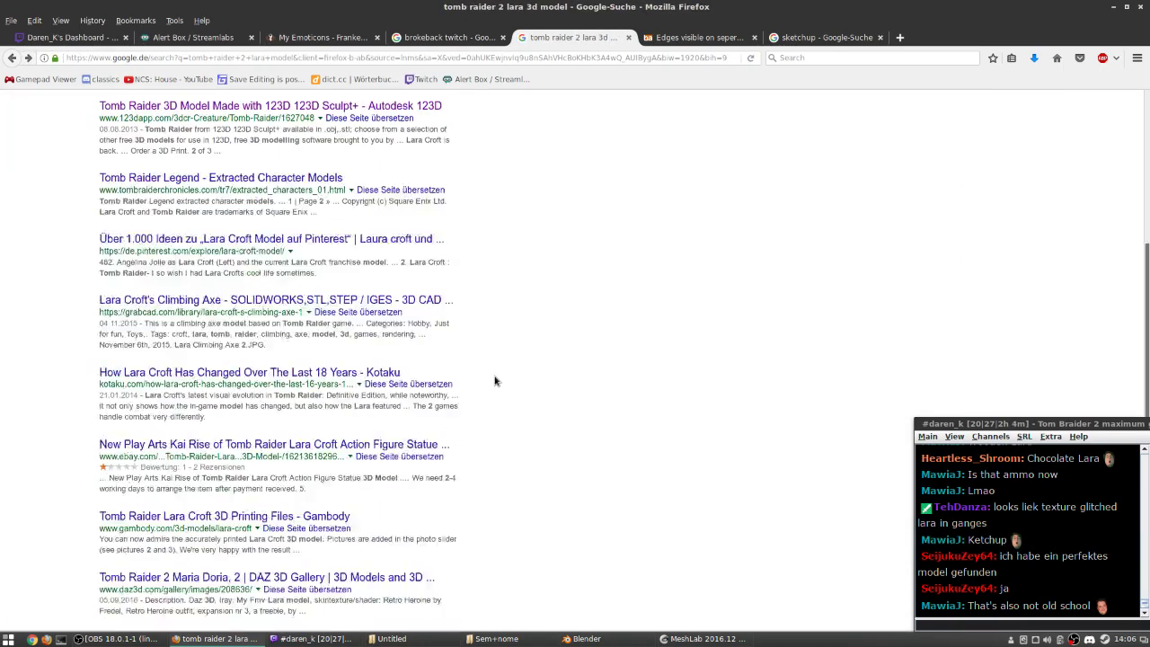
click(220, 559)
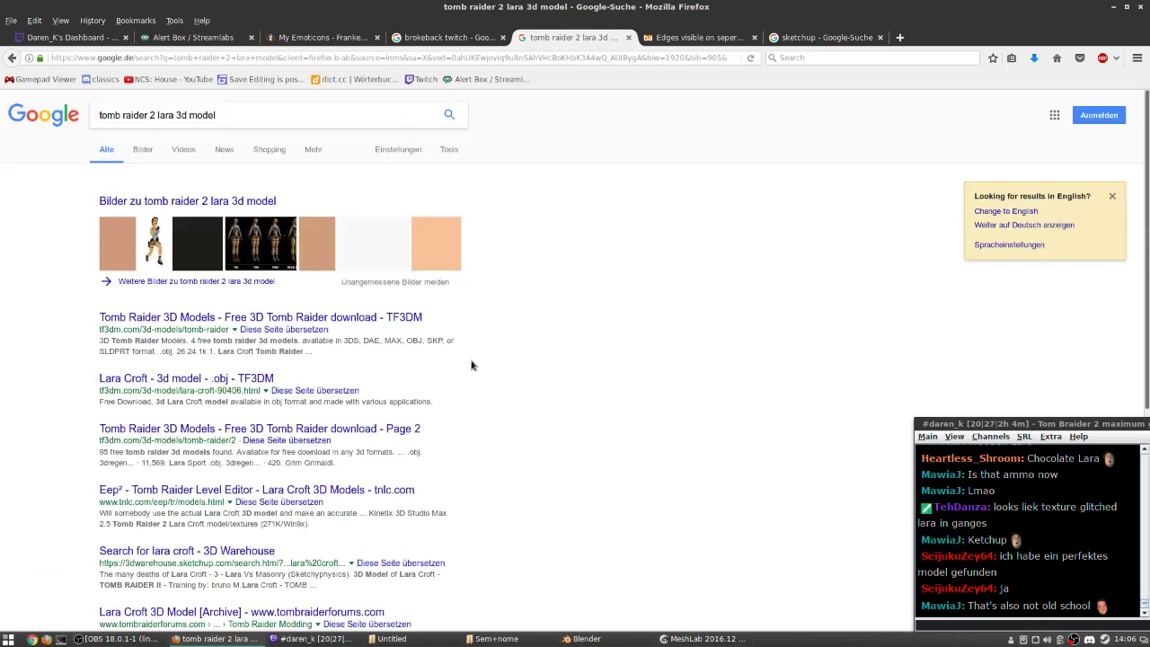
- Look over TF3DM's Lara Croft .obj model, and open page 2 of the TF3DM Tomb Raider models from the Google results
click(178, 383)
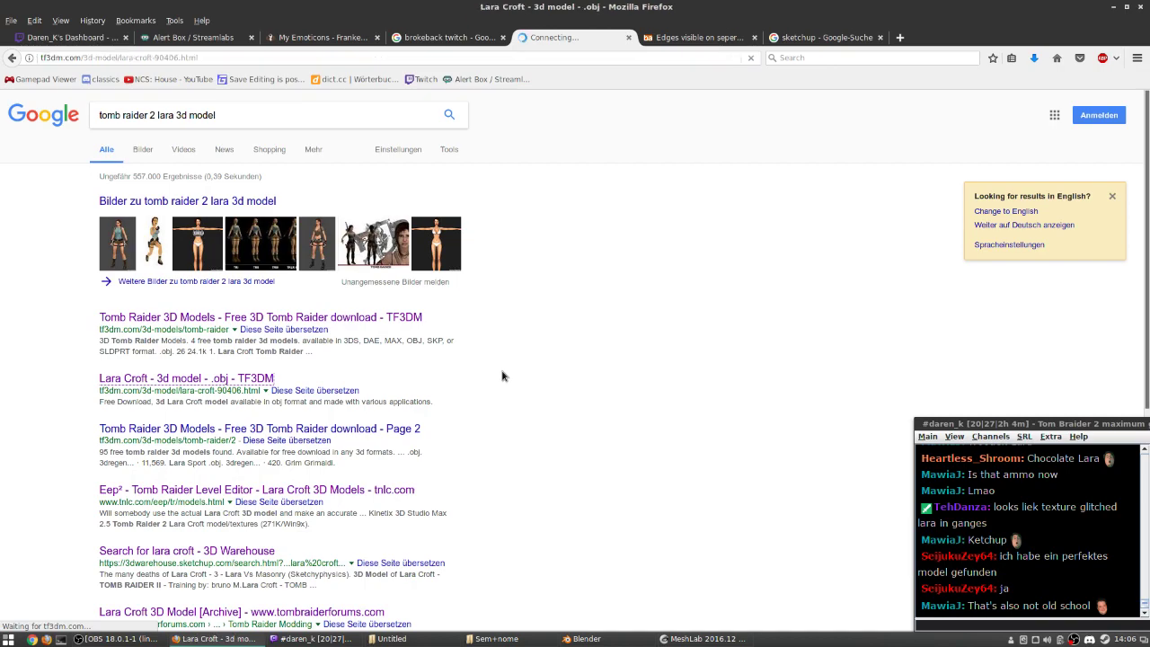
scroll(206, 379, down, 5)
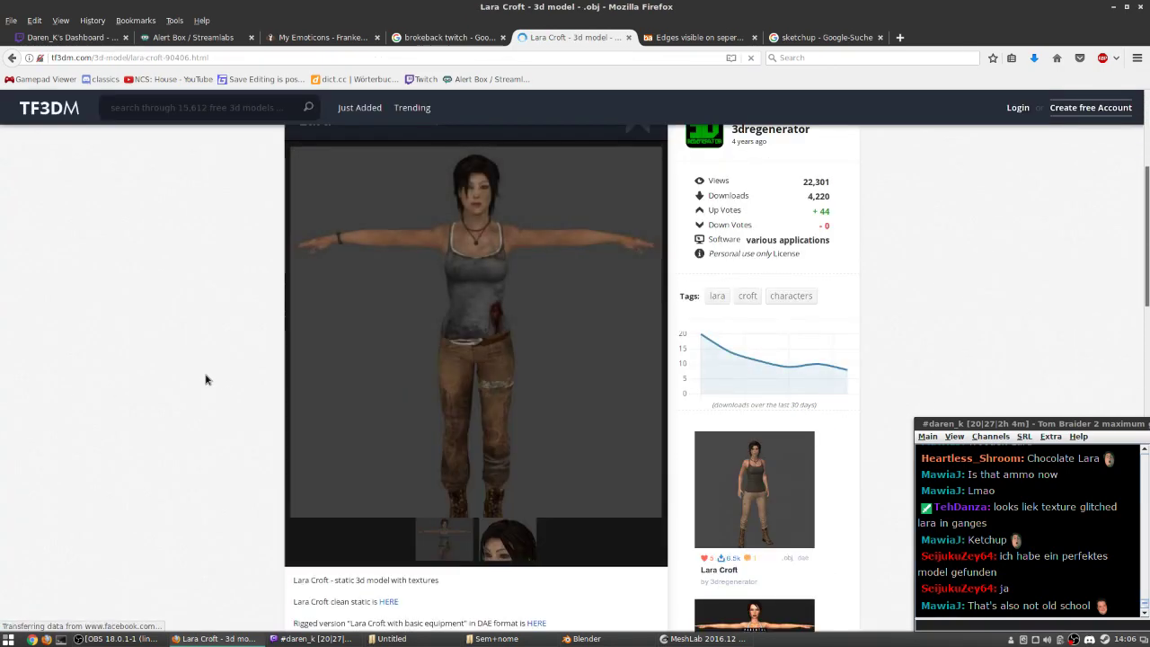
scroll(204, 379, down, 4)
scroll(205, 379, up, 3)
scroll(205, 379, up, 2)
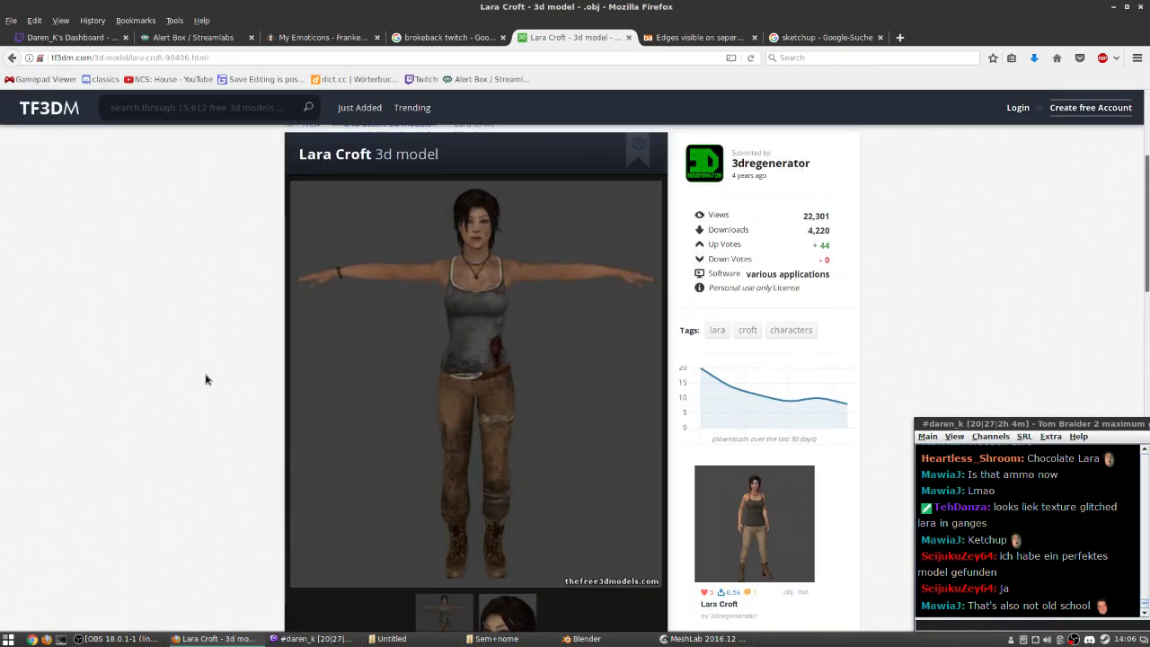
key(alt+Left)
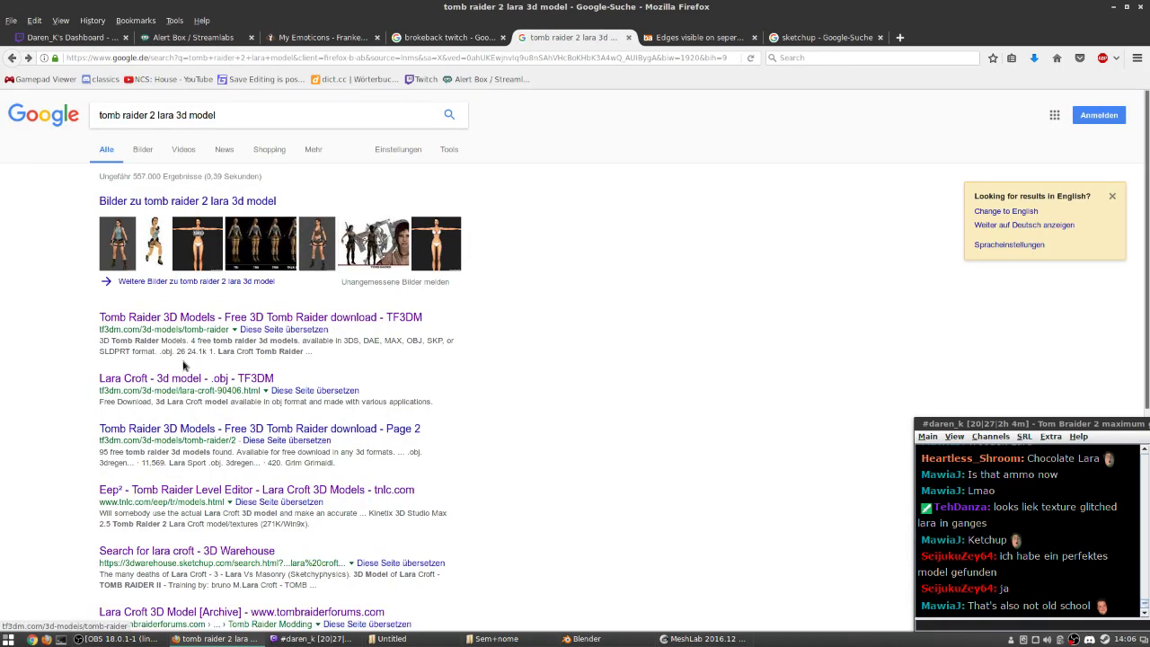
click(230, 293)
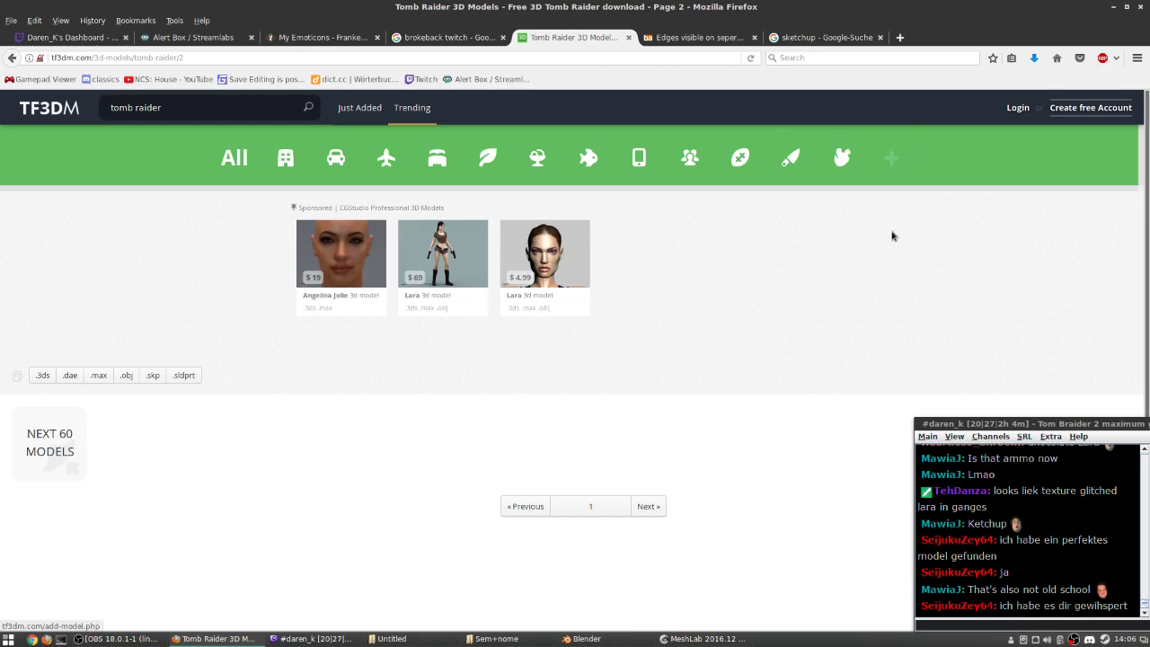
- Go to the Twitch dashboard and open the TF3DM Lara Croft DOS link from the whispered chat message
click(72, 37)
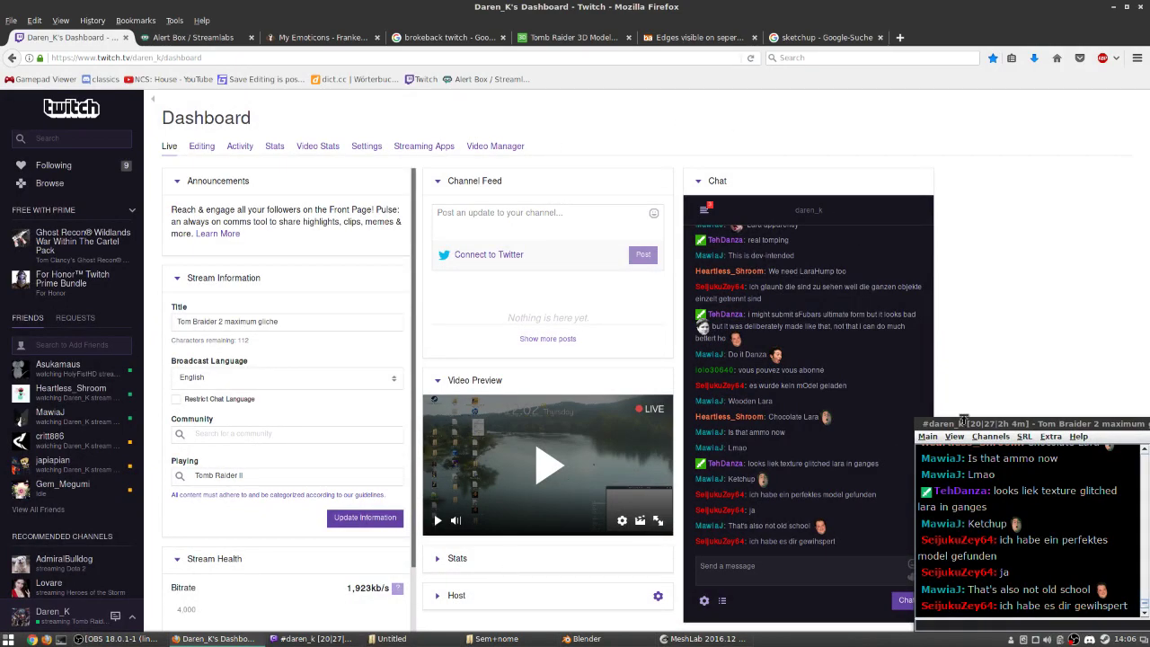
click(1039, 436)
click(1069, 530)
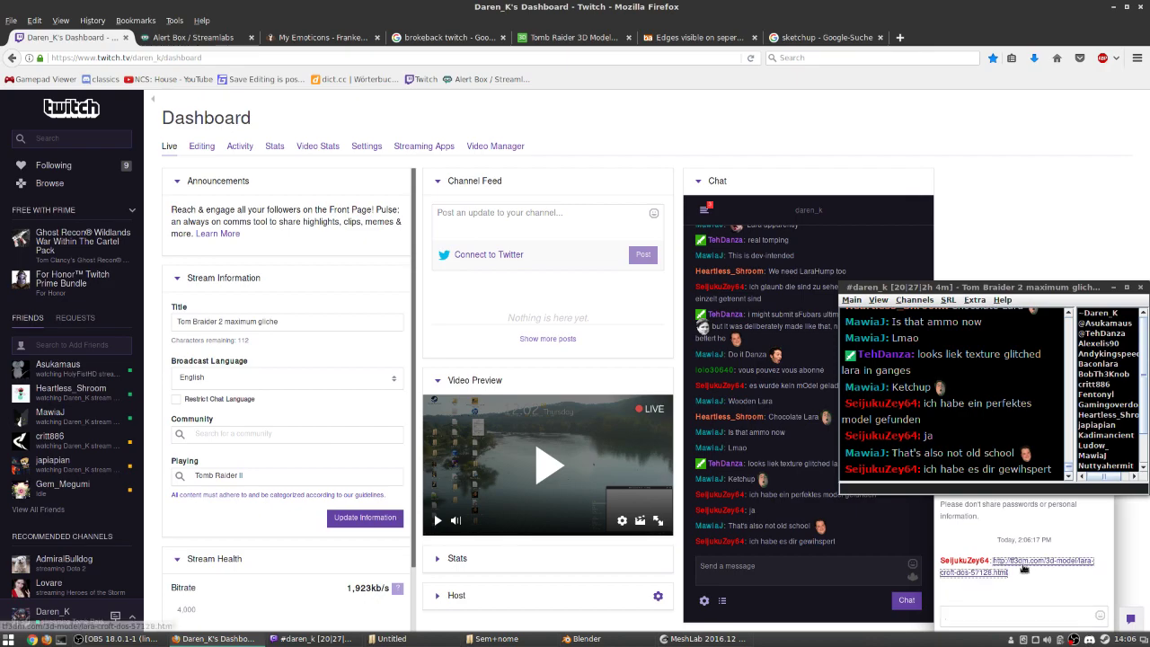
click(1024, 560)
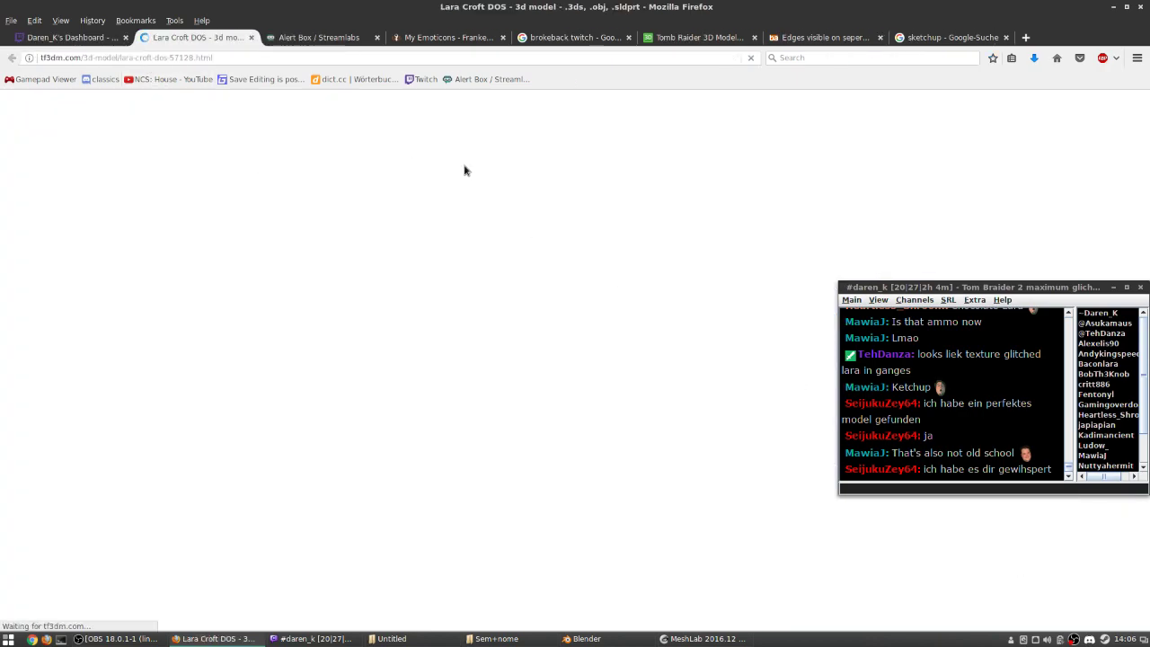
- Request the Lara Croft DOS model download on TF3DM and save Lara Croft DOS.7z from MediaFire
scroll(119, 386, down, 2)
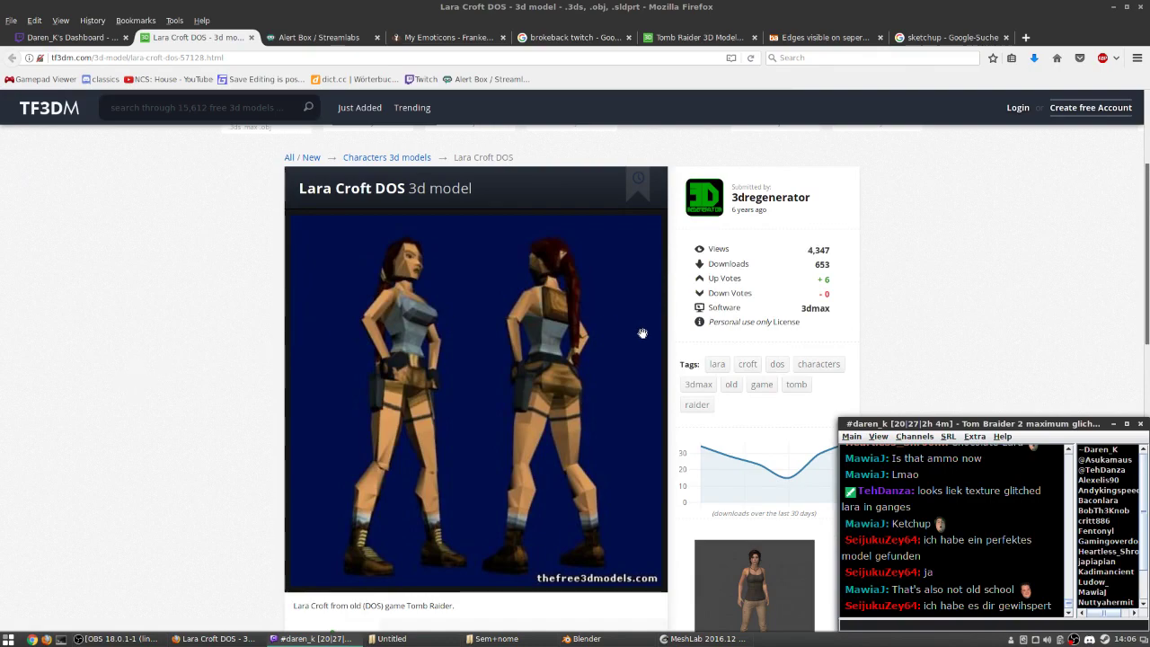
scroll(642, 333, down, 3)
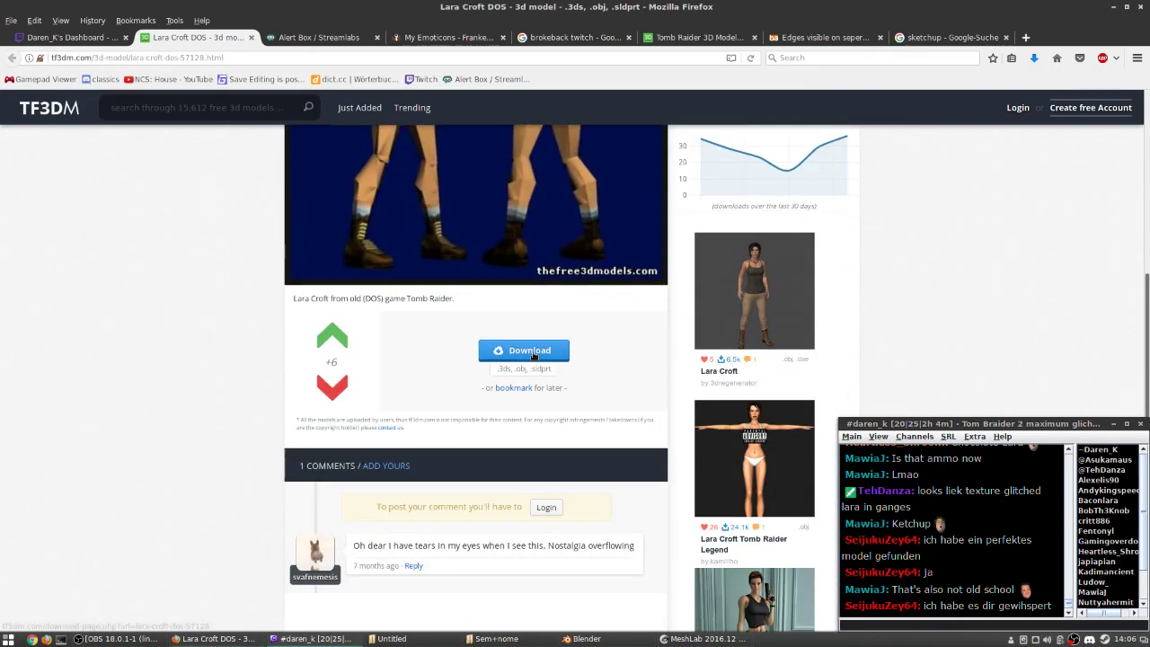
click(537, 350)
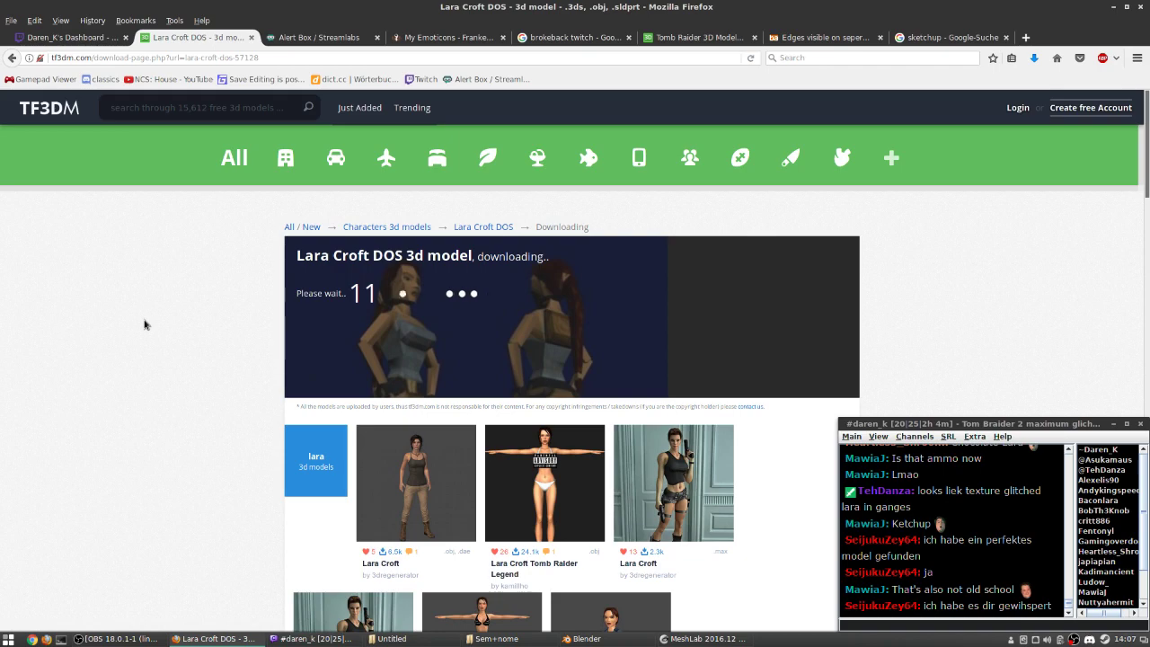
scroll(208, 297, down, 10)
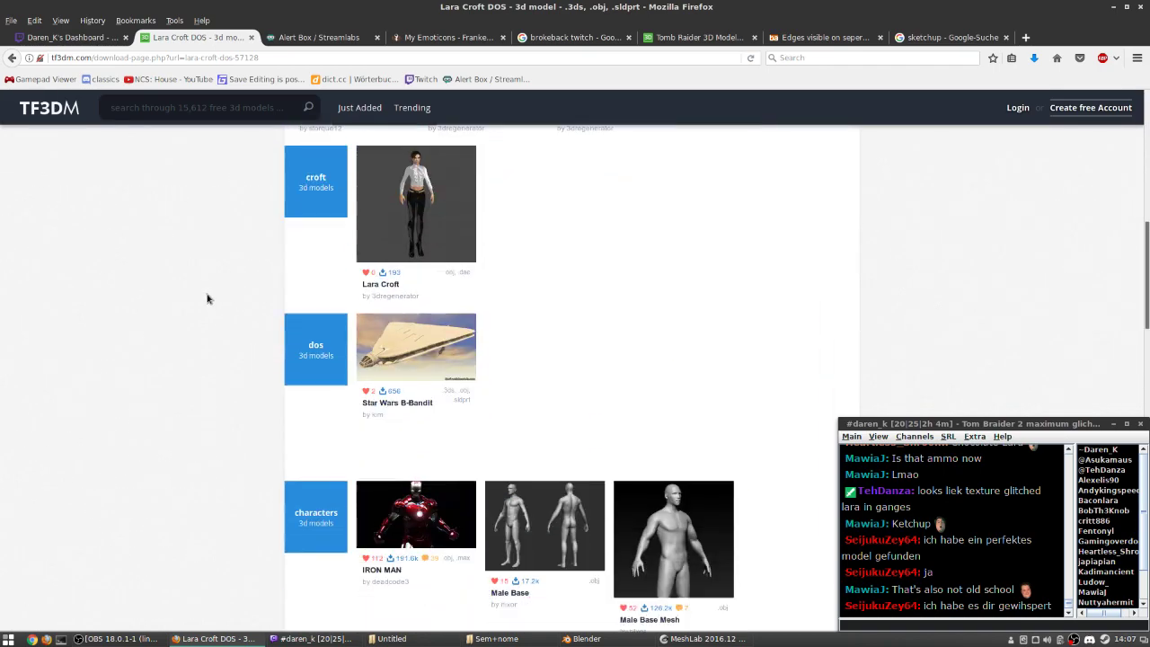
scroll(206, 298, down, 12)
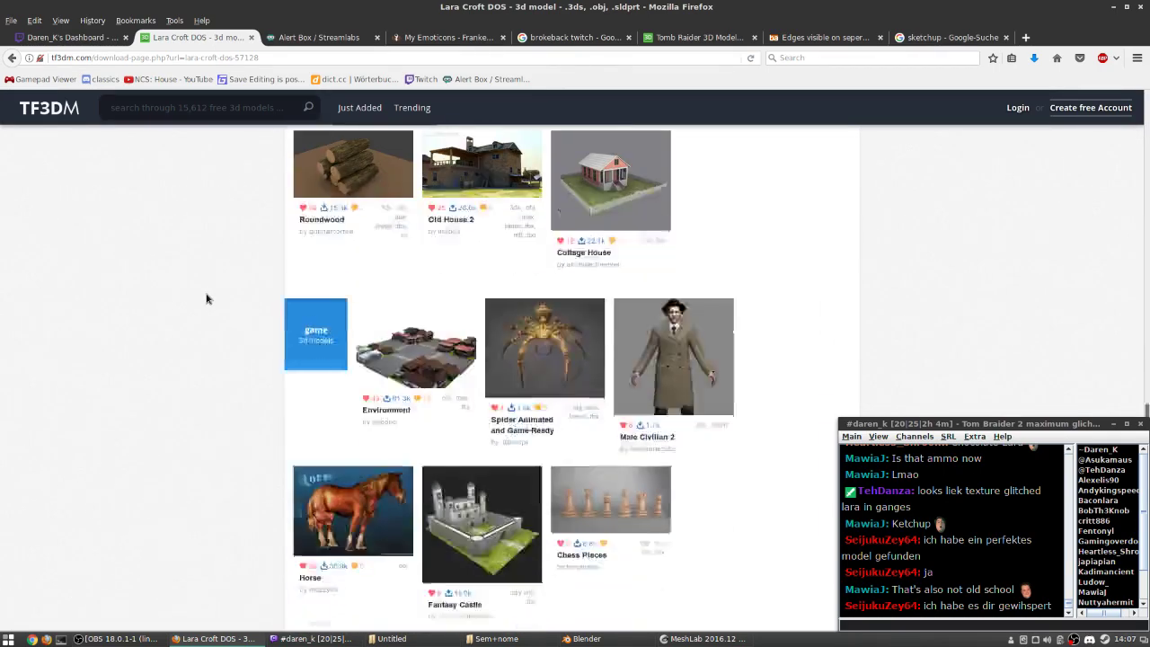
scroll(206, 299, up, 20)
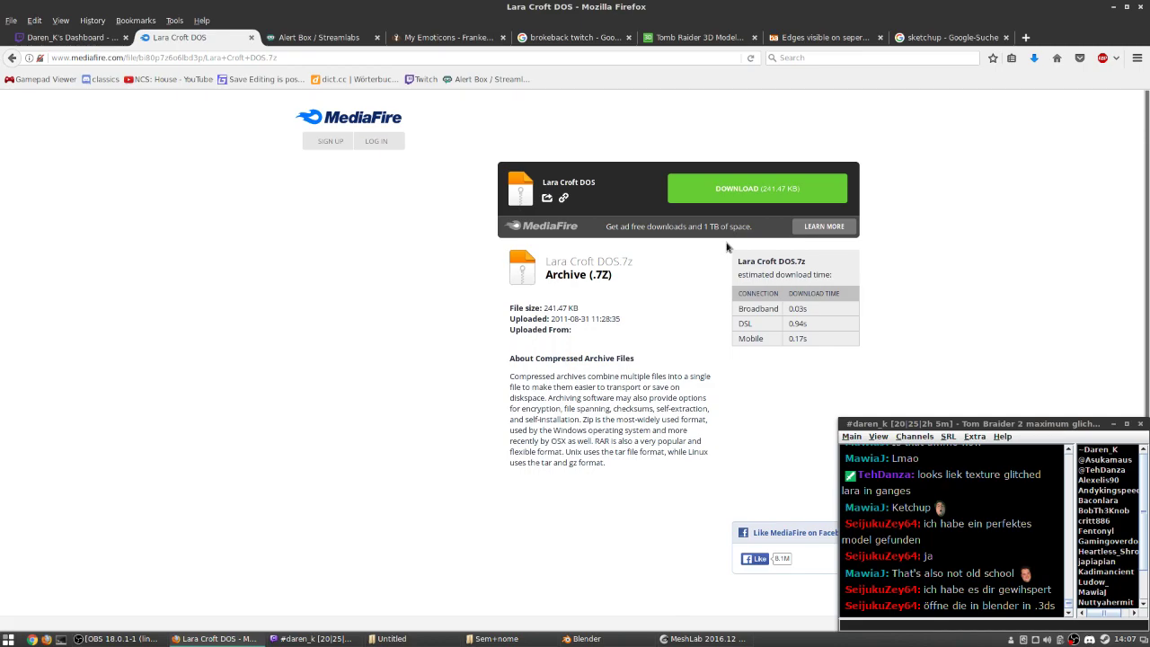
click(727, 194)
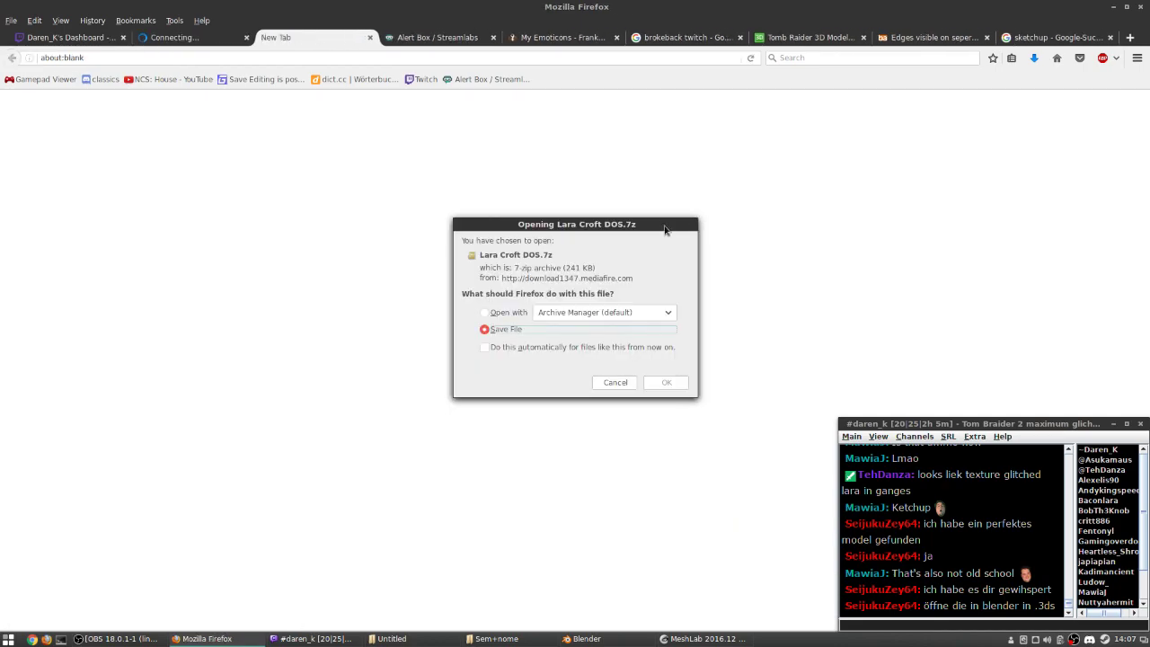
click(666, 384)
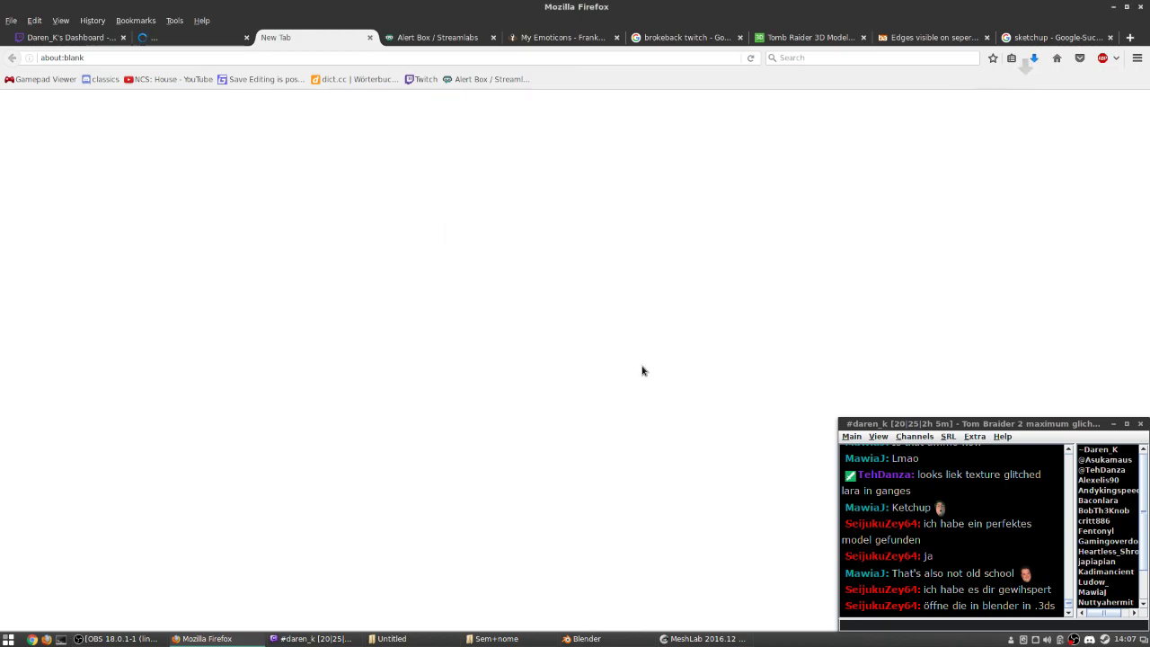
- Open the folder containing the downloaded archive and close the advert and blank browser tabs
click(1032, 57)
click(840, 97)
click(614, 125)
click(168, 40)
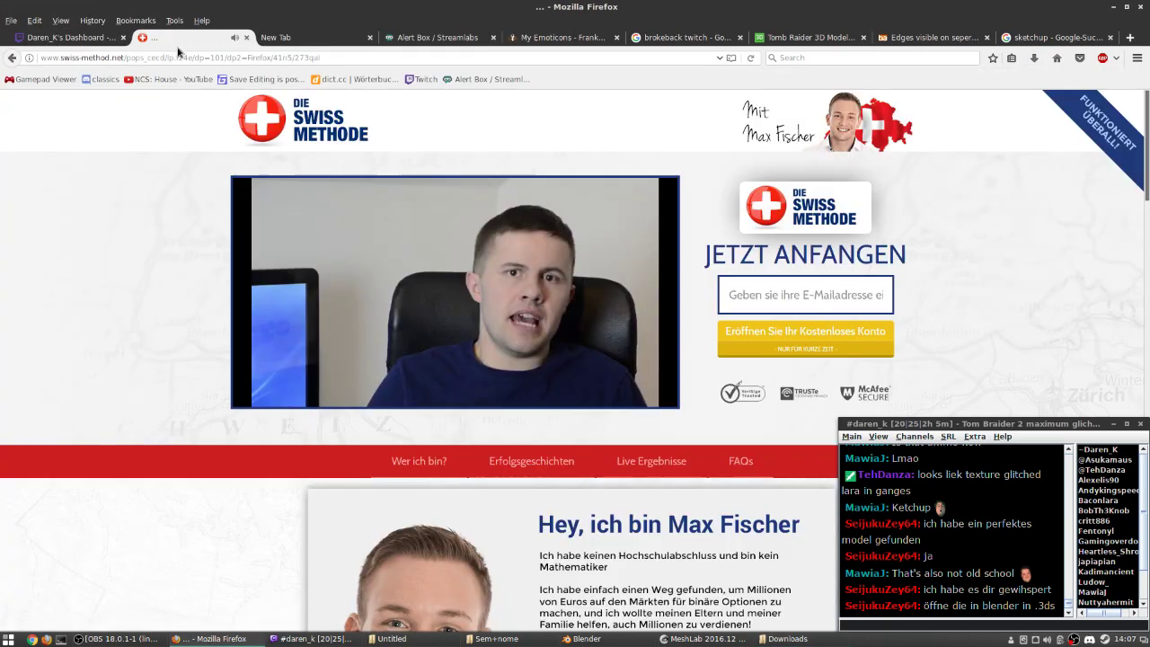
middle_click(168, 41)
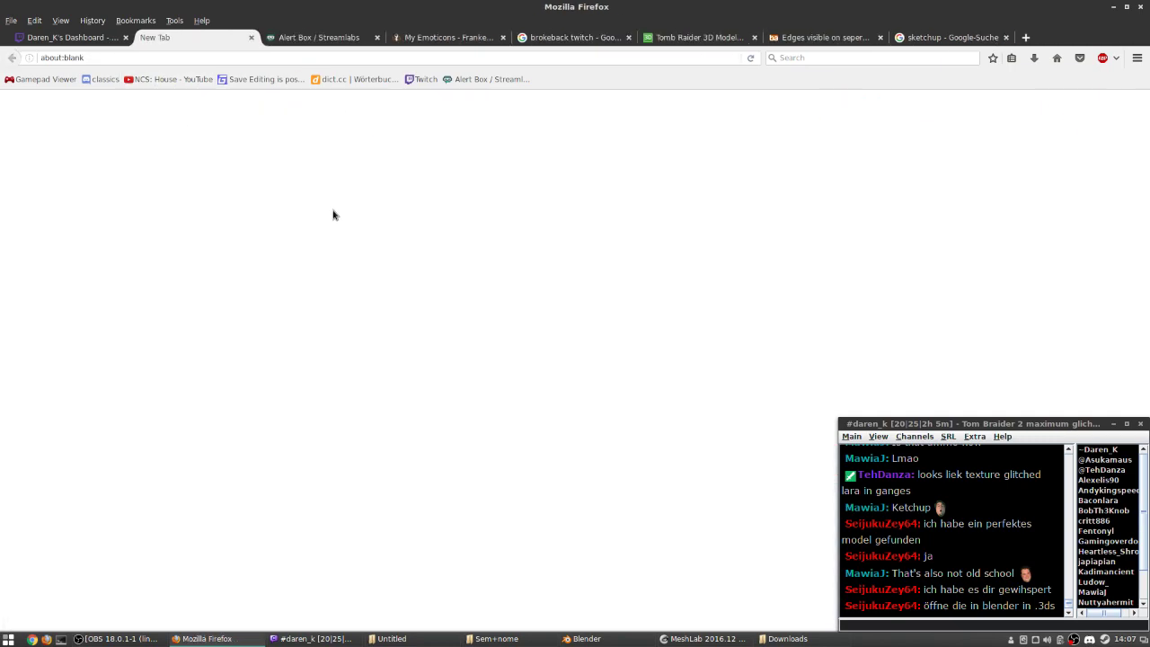
middle_click(190, 41)
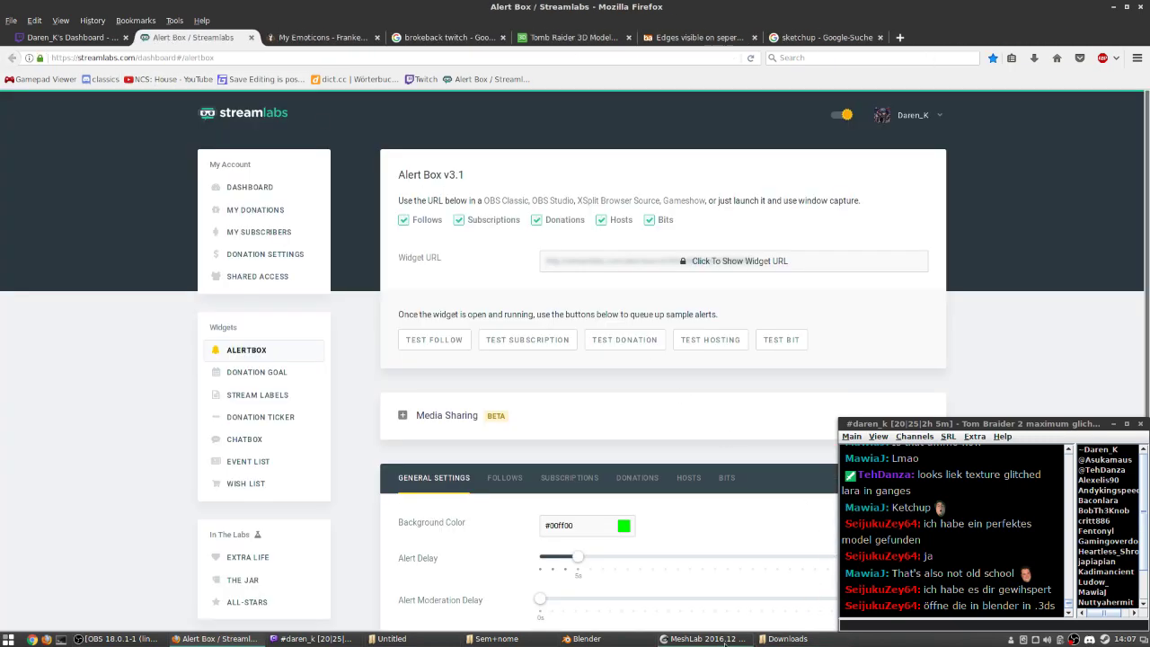
- Extract Lara Croft DOS.7z in the Downloads folder and copy the path of the extracted folder containing LaraCroft.3ds
click(825, 643)
right_click(422, 355)
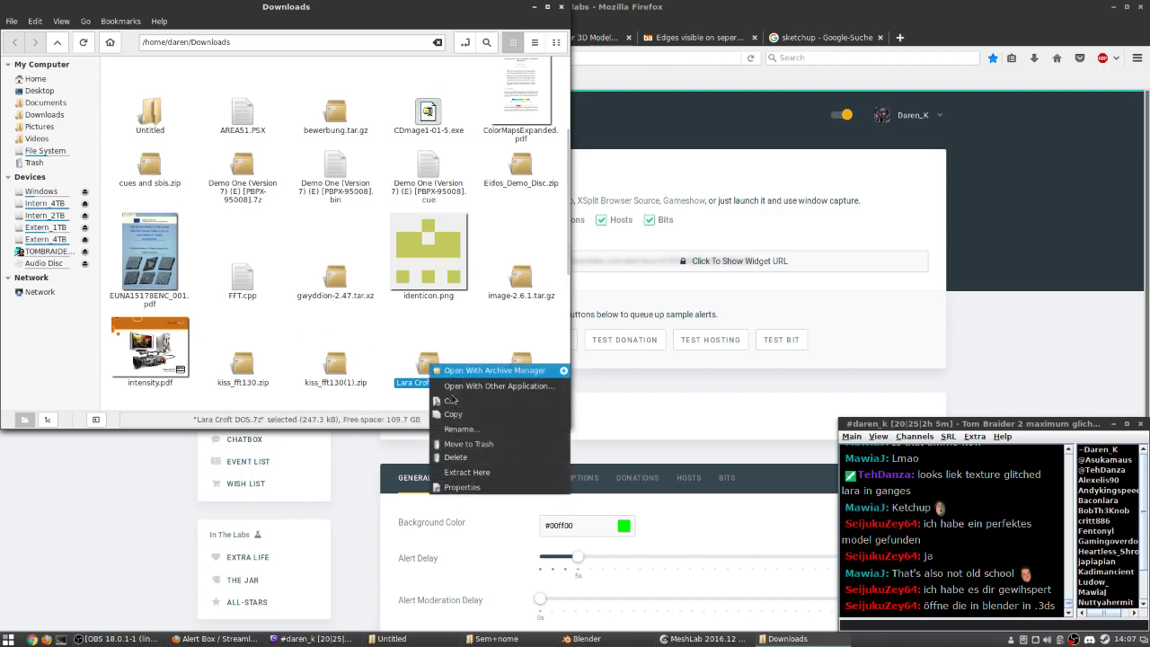
click(492, 462)
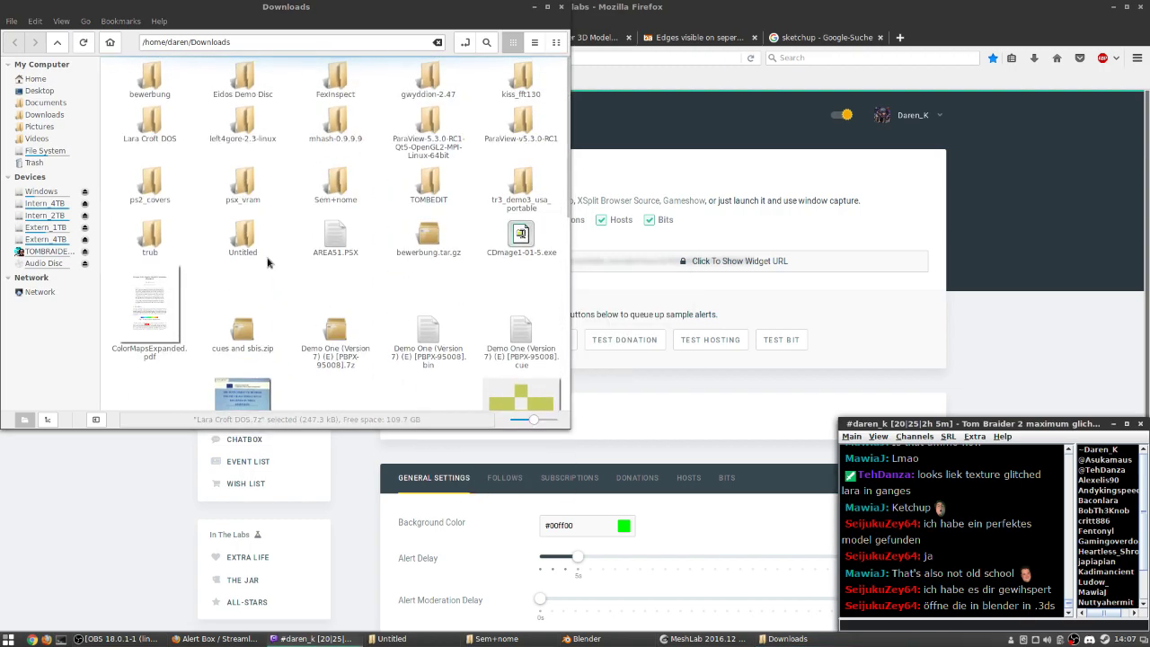
double_click(138, 128)
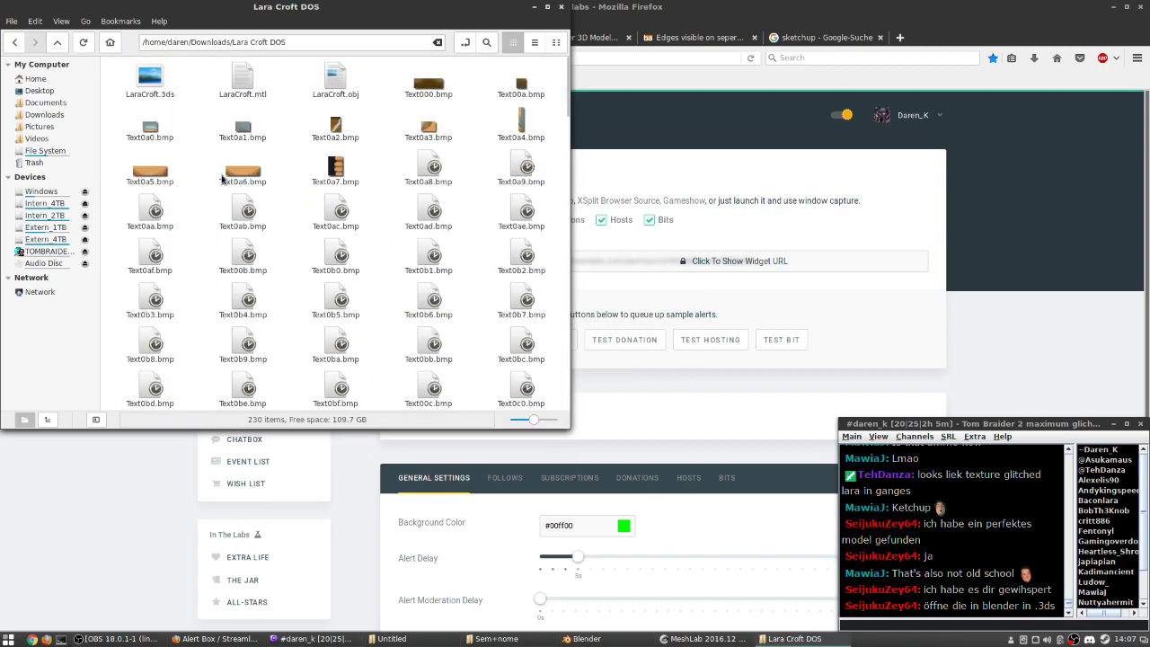
click(180, 89)
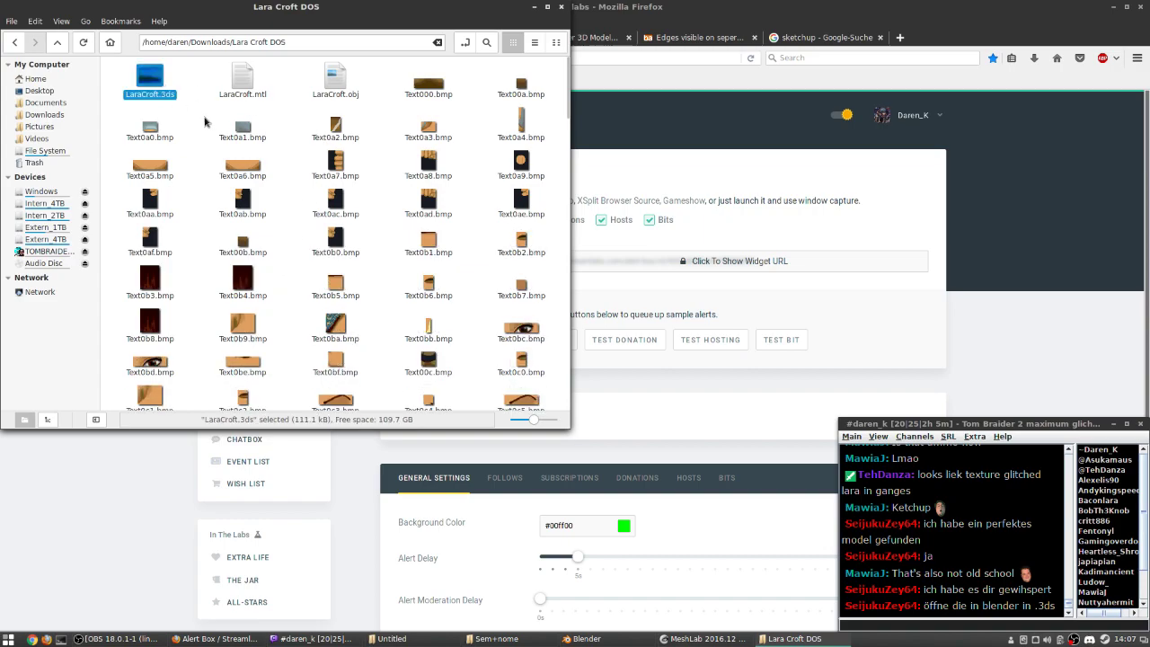
key(ctrl+l)
key(ctrl+c)
- Start a new Blender session and delete the default cube
key(alt+Tab)
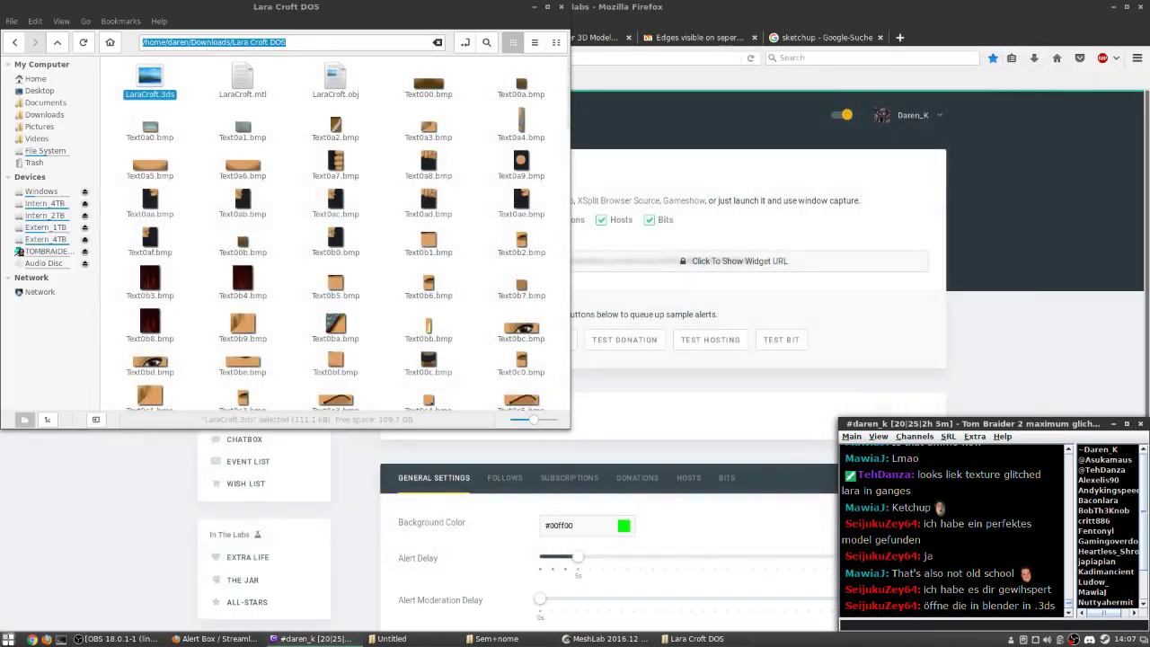
click(8, 638)
text(ble)
click(212, 376)
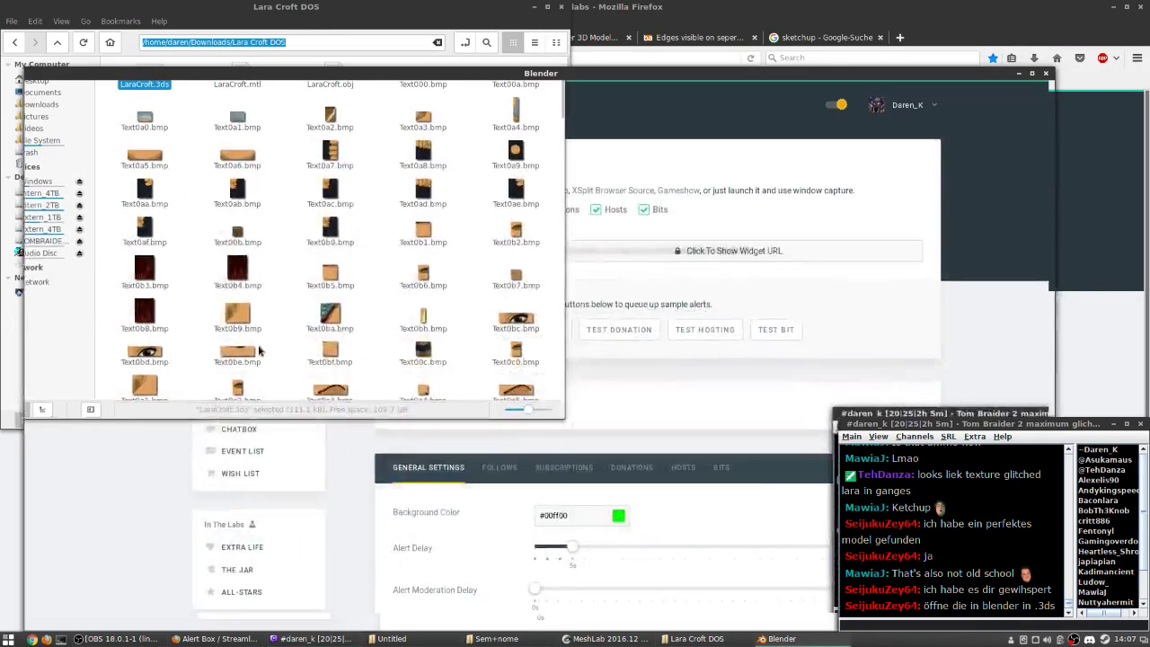
key(x)
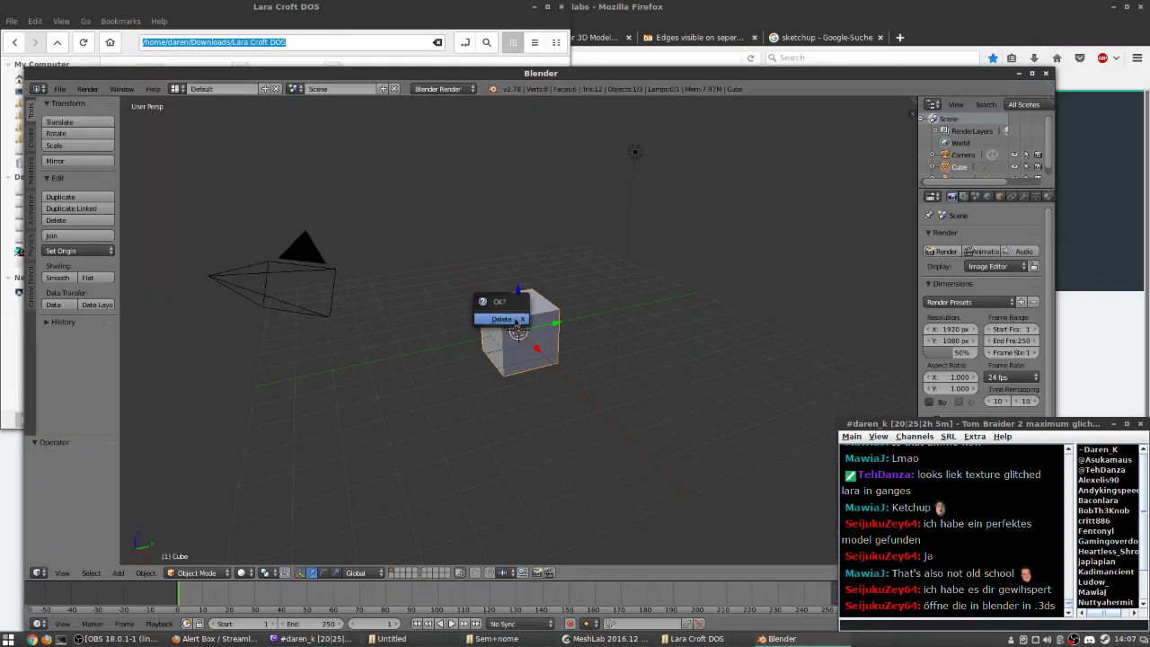
click(518, 325)
- Import LaraCroft.3ds as a 3DS file from the Downloads/Lara Croft DOS folder using the copied path
click(59, 89)
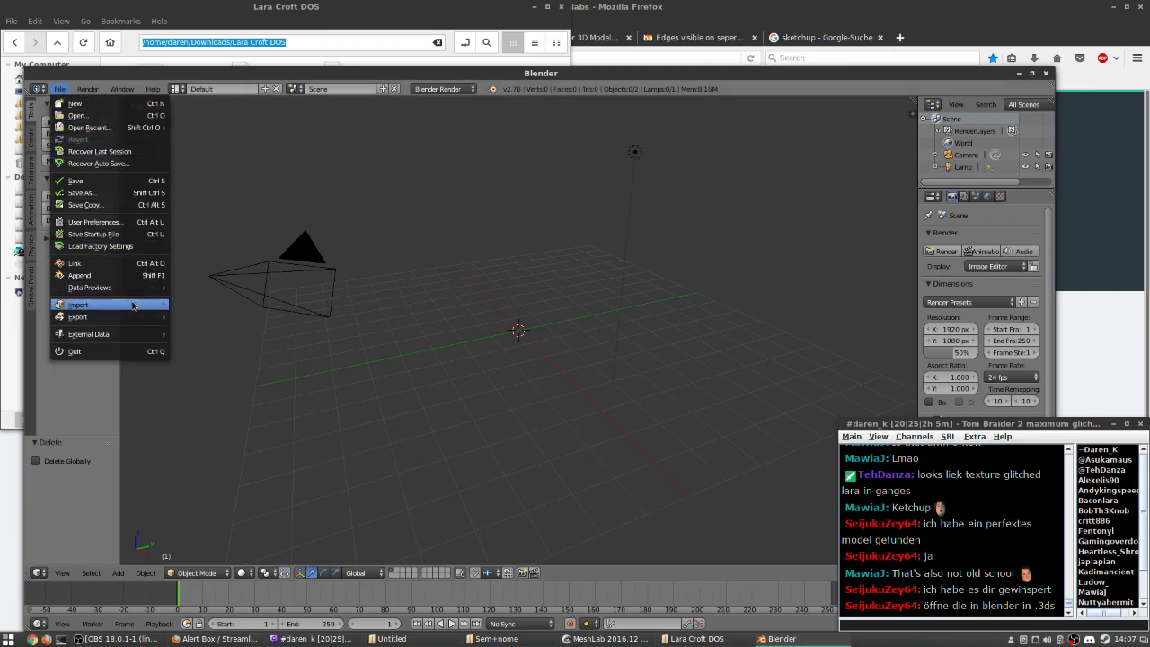
mouse_move(135, 305)
click(242, 329)
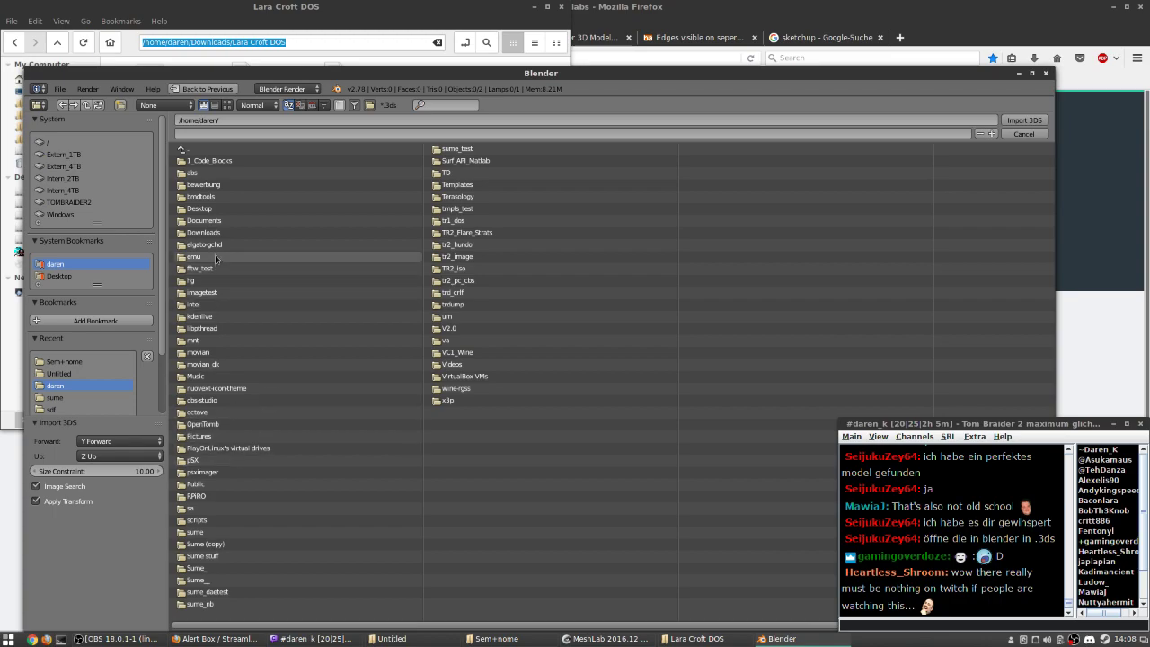
click(244, 122)
key(ctrl+v)
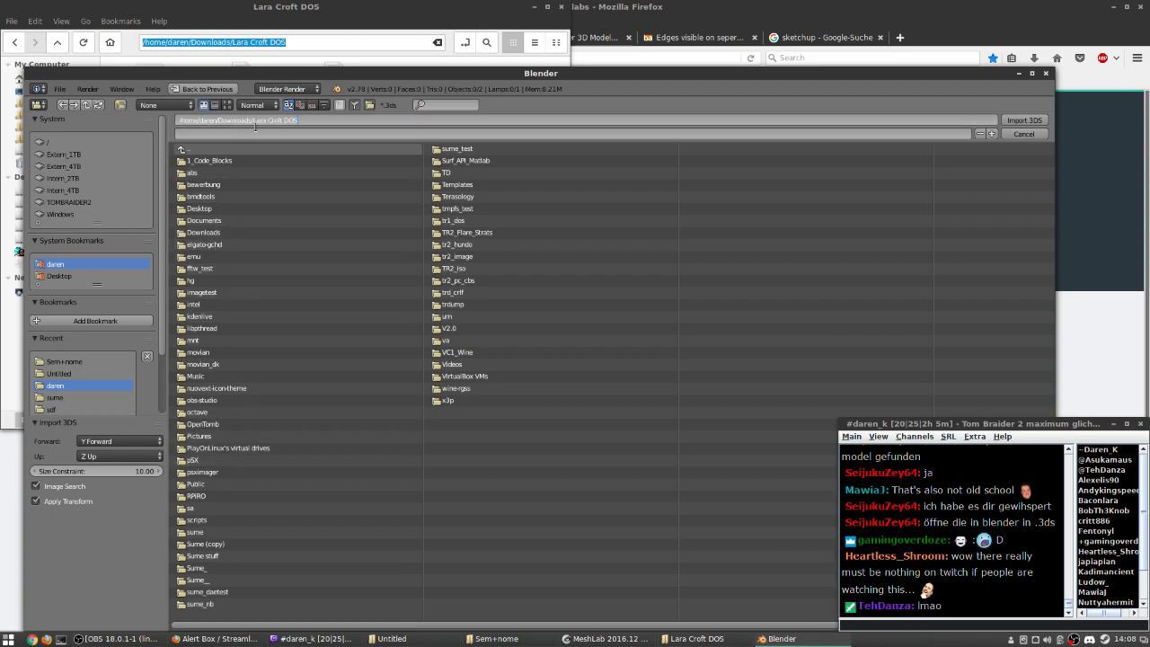
key(Return)
double_click(238, 161)
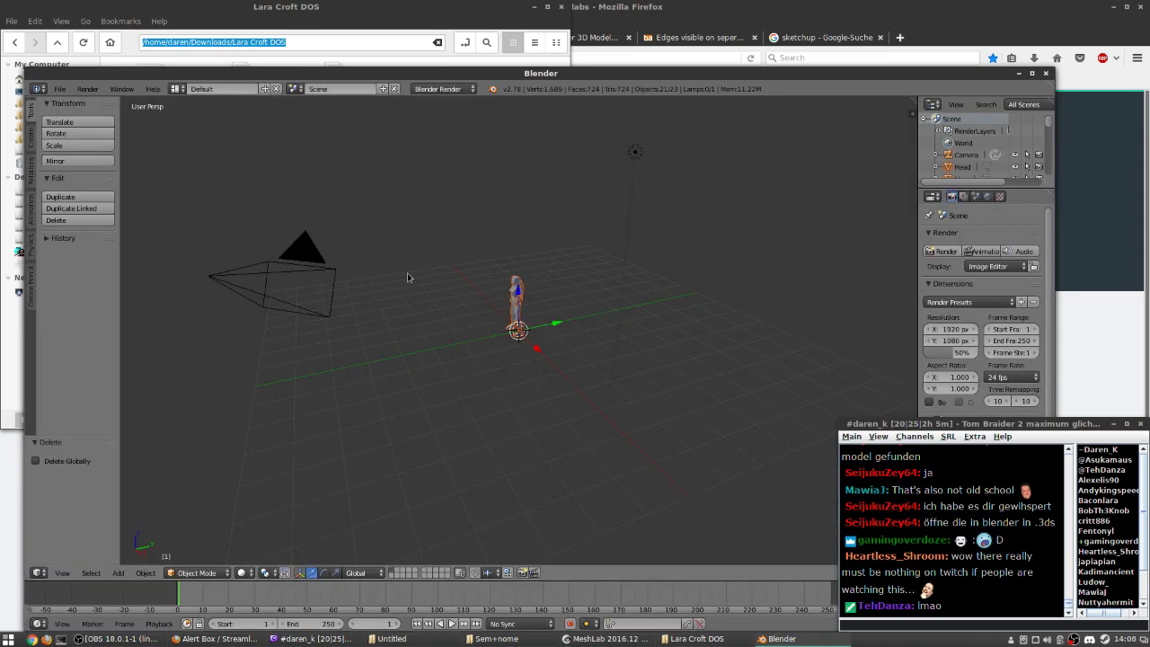
- Frame the imported Lara model, switch the viewport shading to Texture and examine its textures up close
key(KP_Decimal)
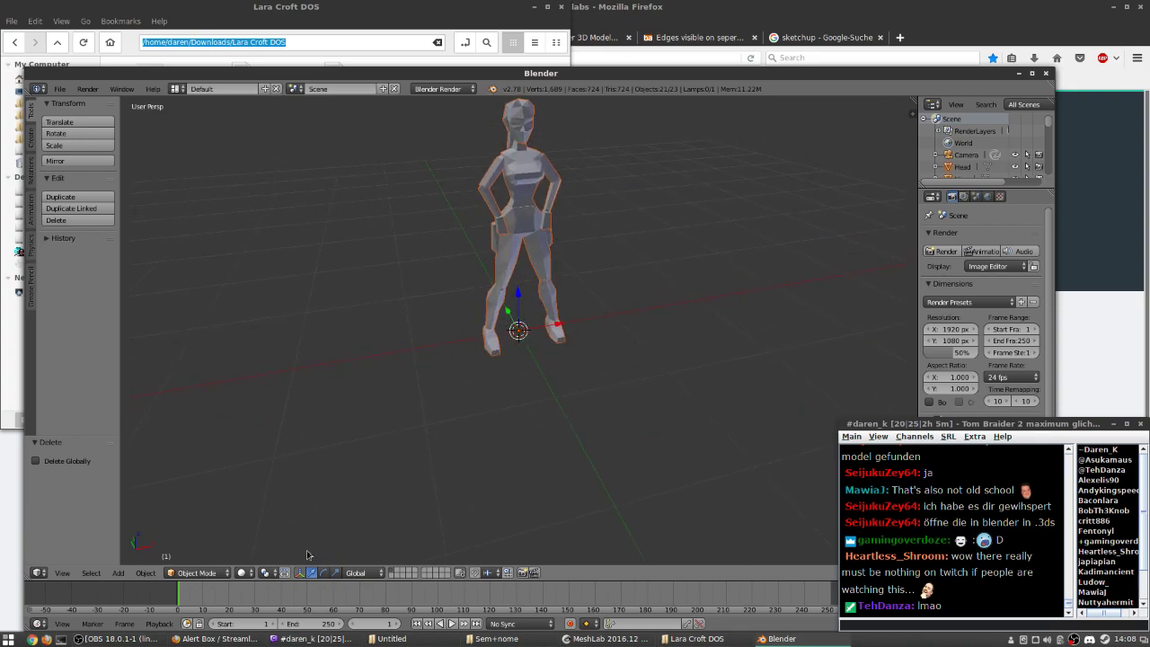
click(244, 572)
click(261, 518)
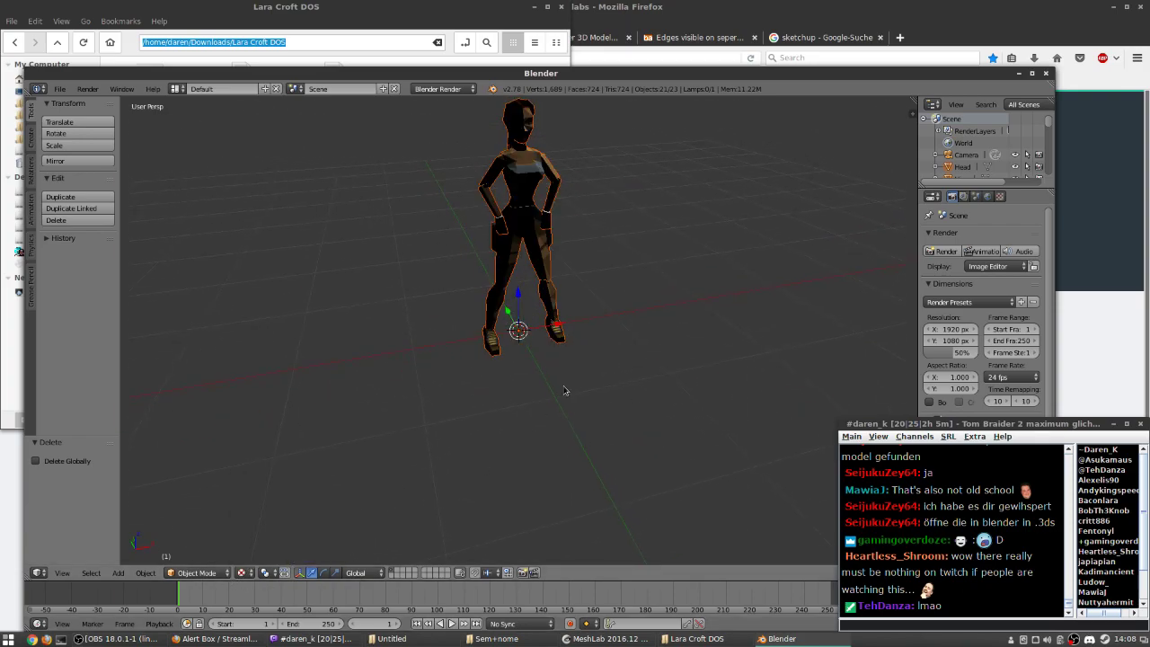
scroll(523, 223, up, 3)
drag(542, 255, 532, 214)
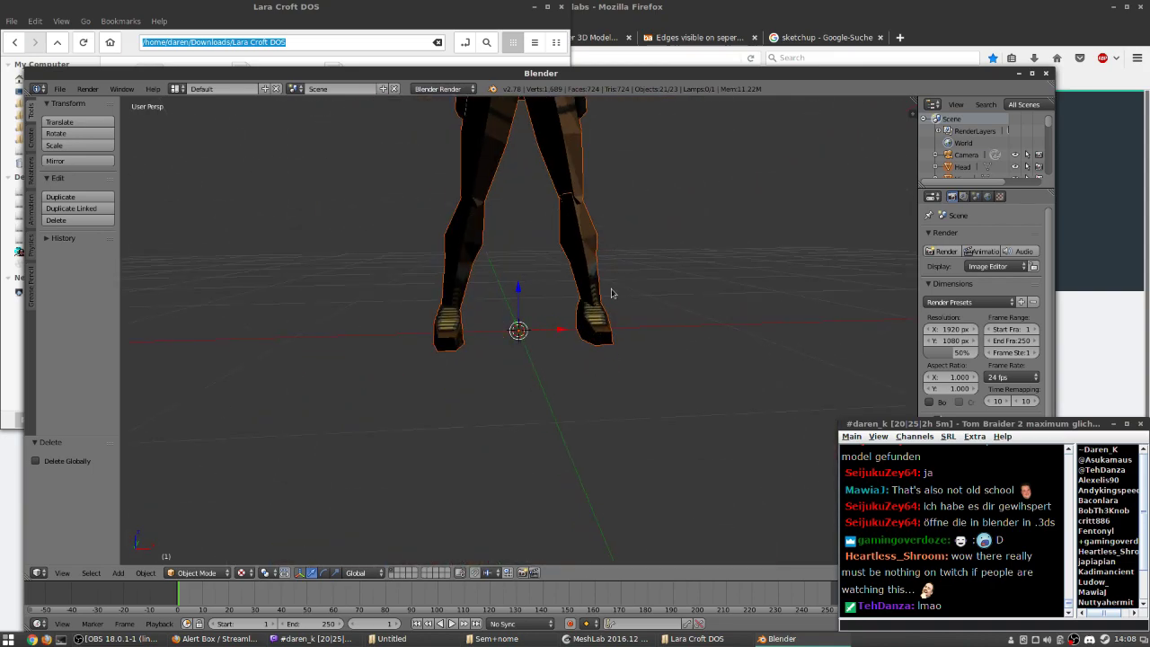
- Add a Hemi lamp at the scene origin by the model's feet and scale it up by about 32.8
scroll(626, 255, down, 3)
scroll(631, 441, up, 2)
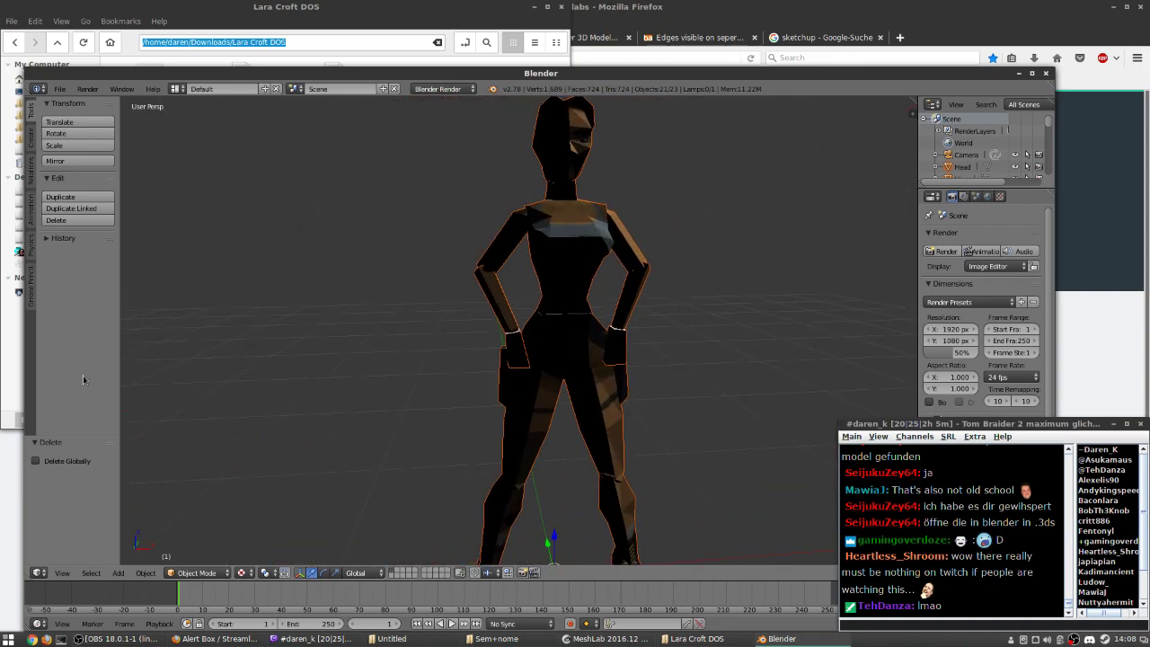
click(118, 572)
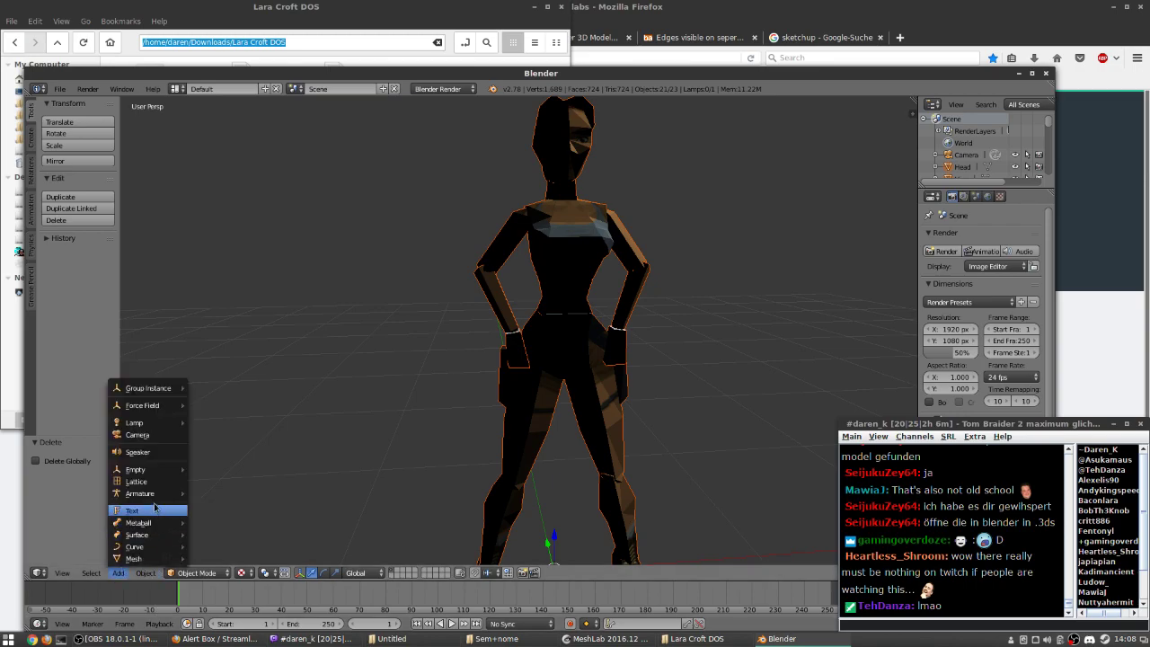
mouse_move(182, 429)
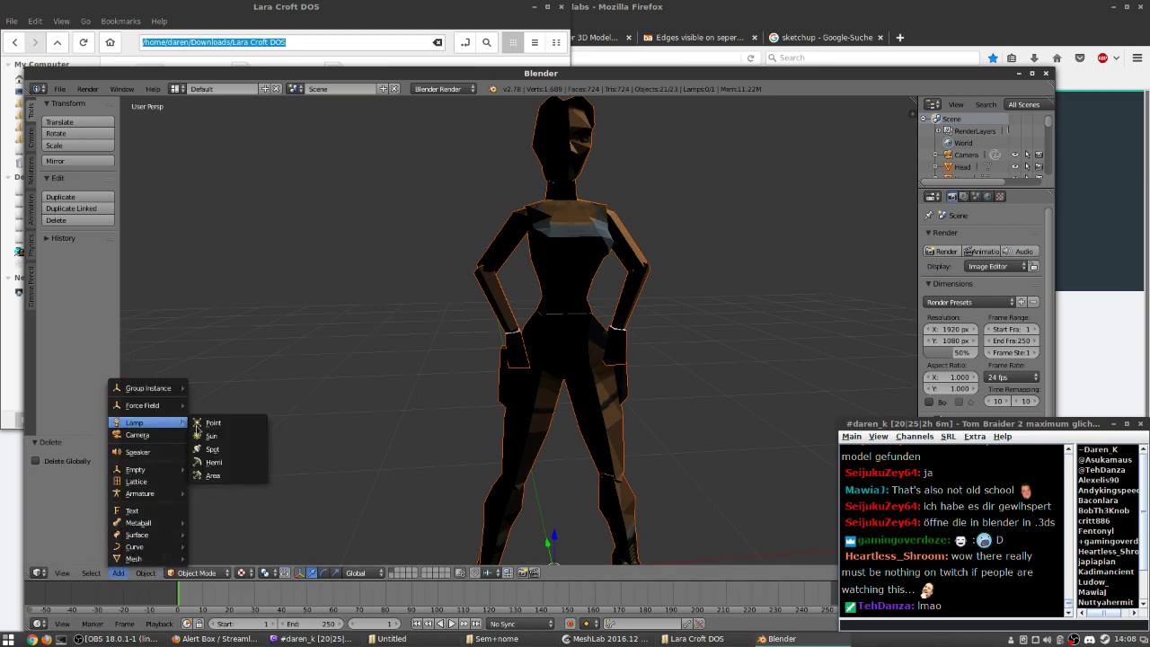
click(228, 463)
mouse_move(511, 433)
mouse_down()
mouse_move(385, 423)
mouse_move(530, 423)
mouse_up()
scroll(626, 454, up, 3)
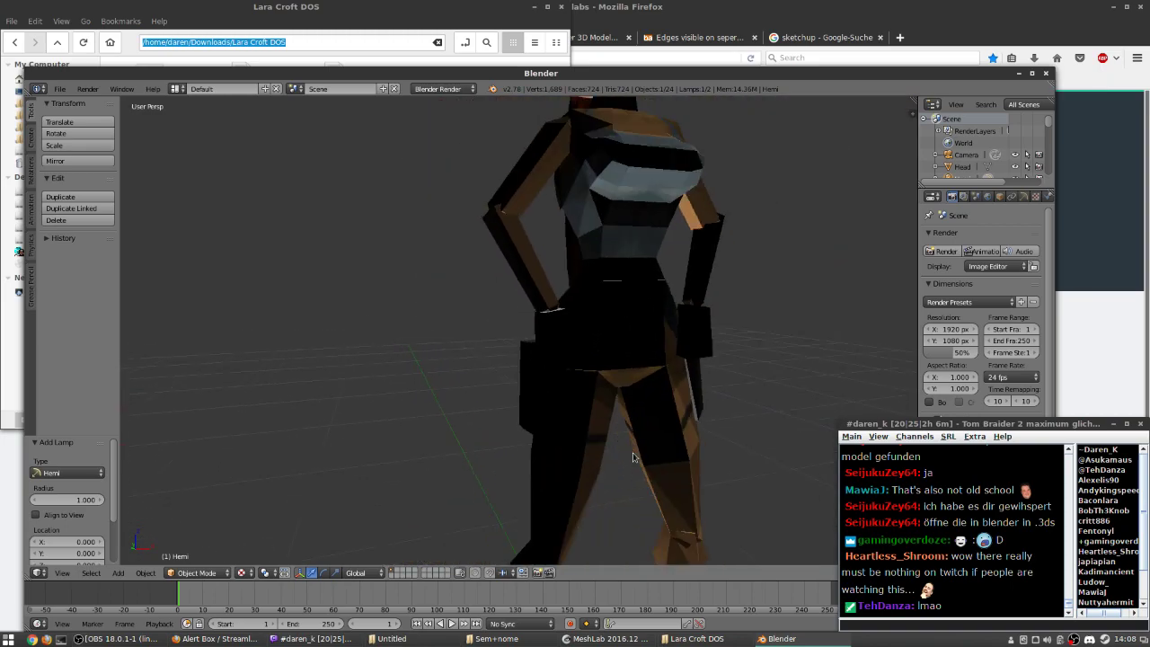
scroll(626, 454, down, 8)
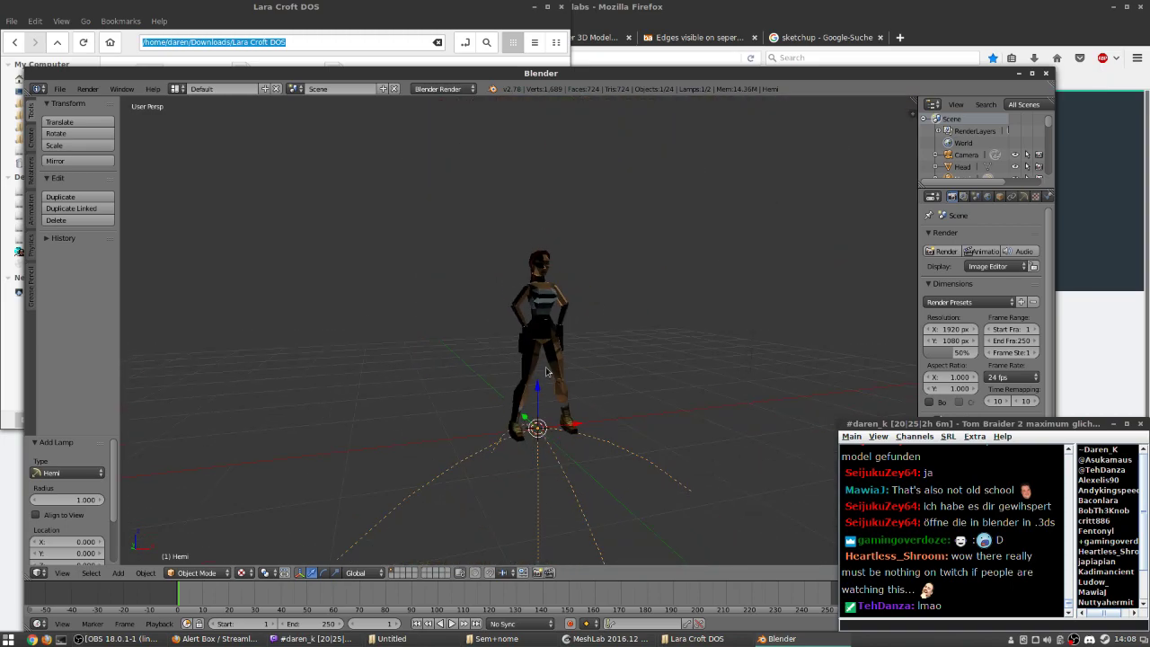
key(s)
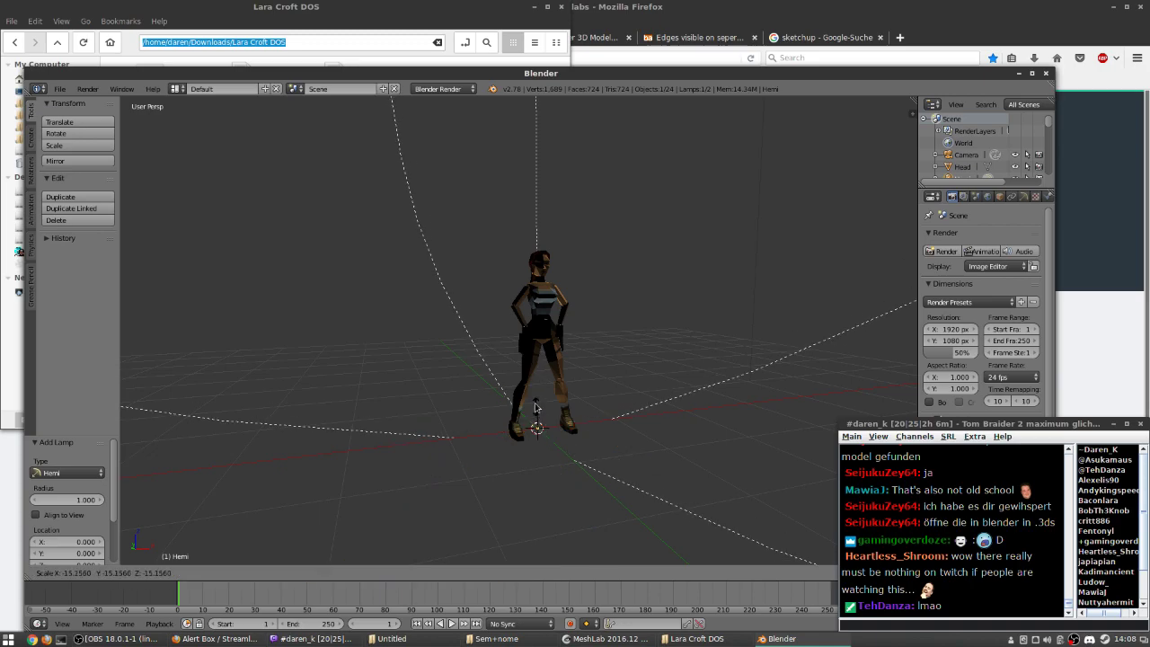
click(544, 470)
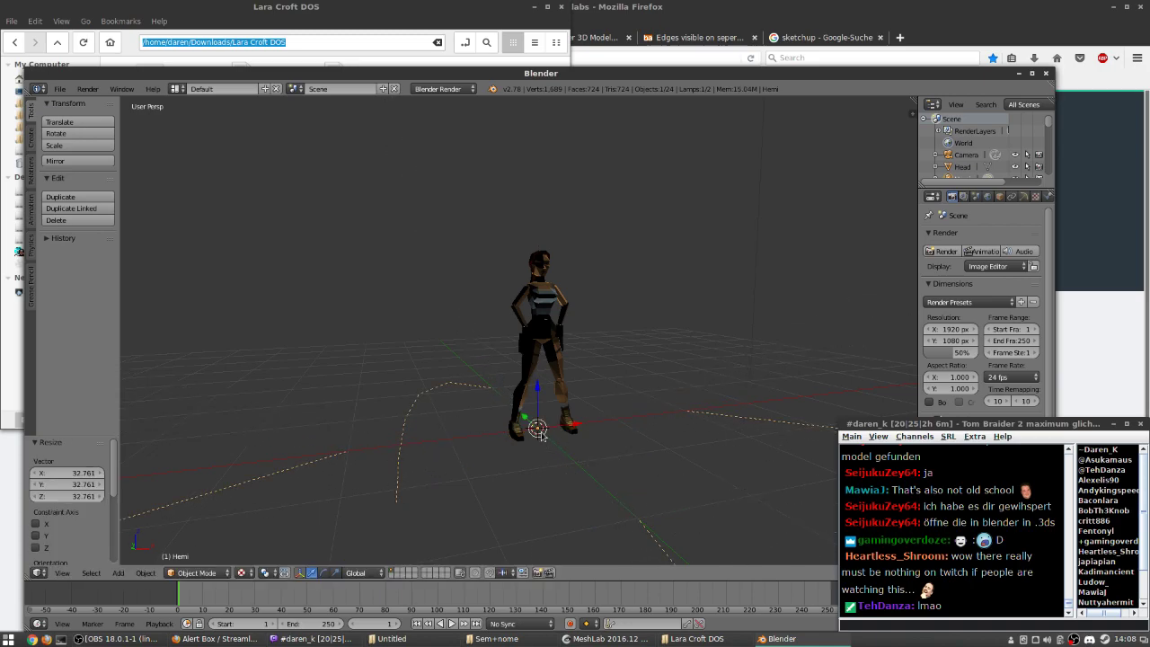
- Move the Hemi lamp up from the model's feet to well above her head
drag(114, 468, 117, 541)
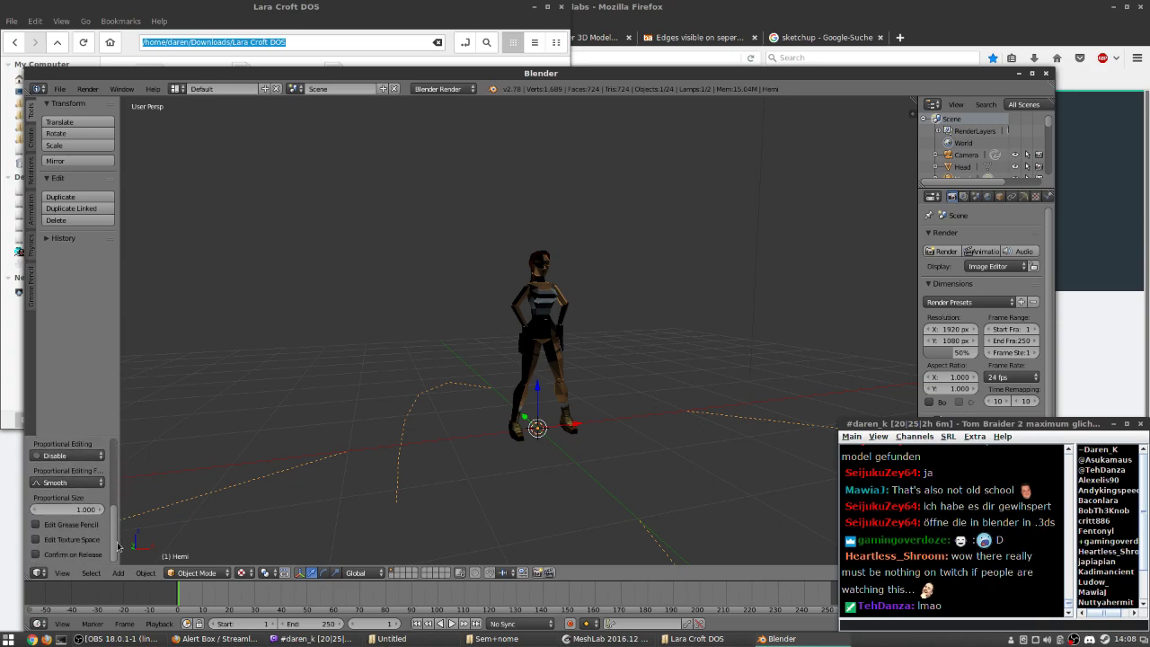
click(77, 122)
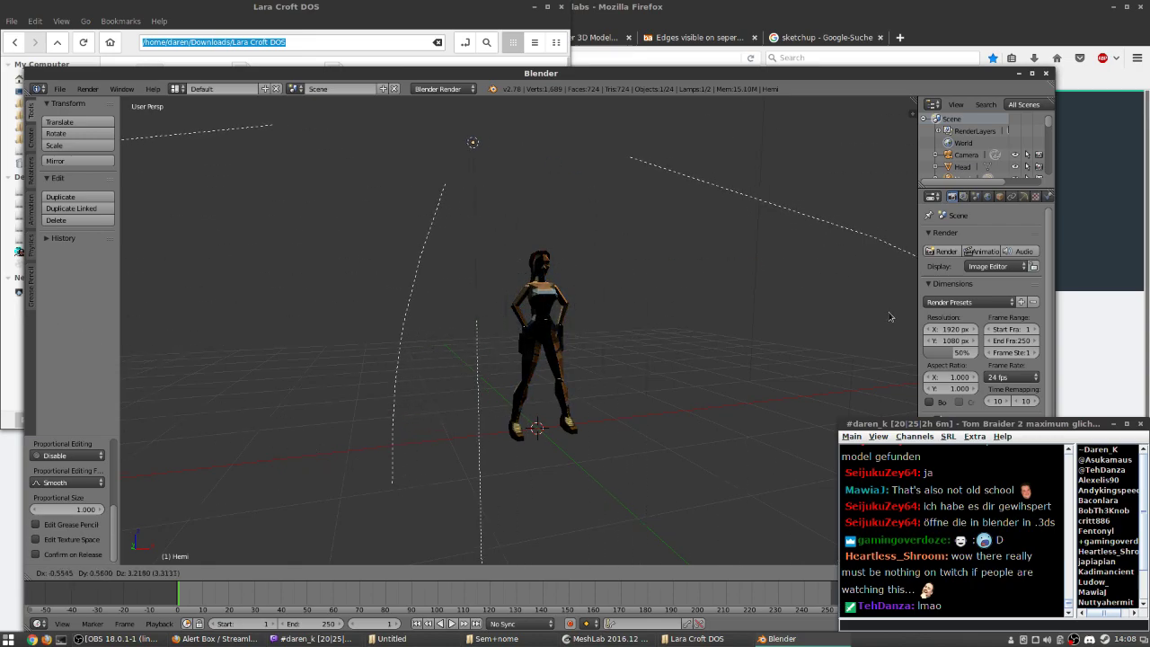
click(288, 459)
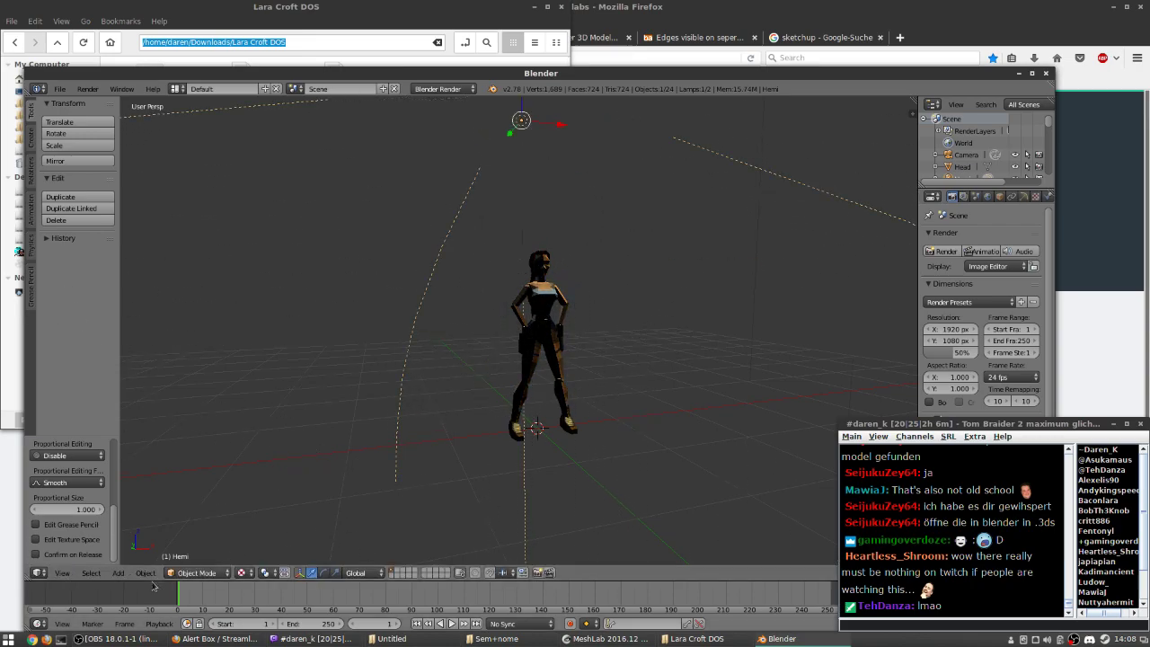
- Add a Sun lamp at the scene origin by the model's feet
click(119, 573)
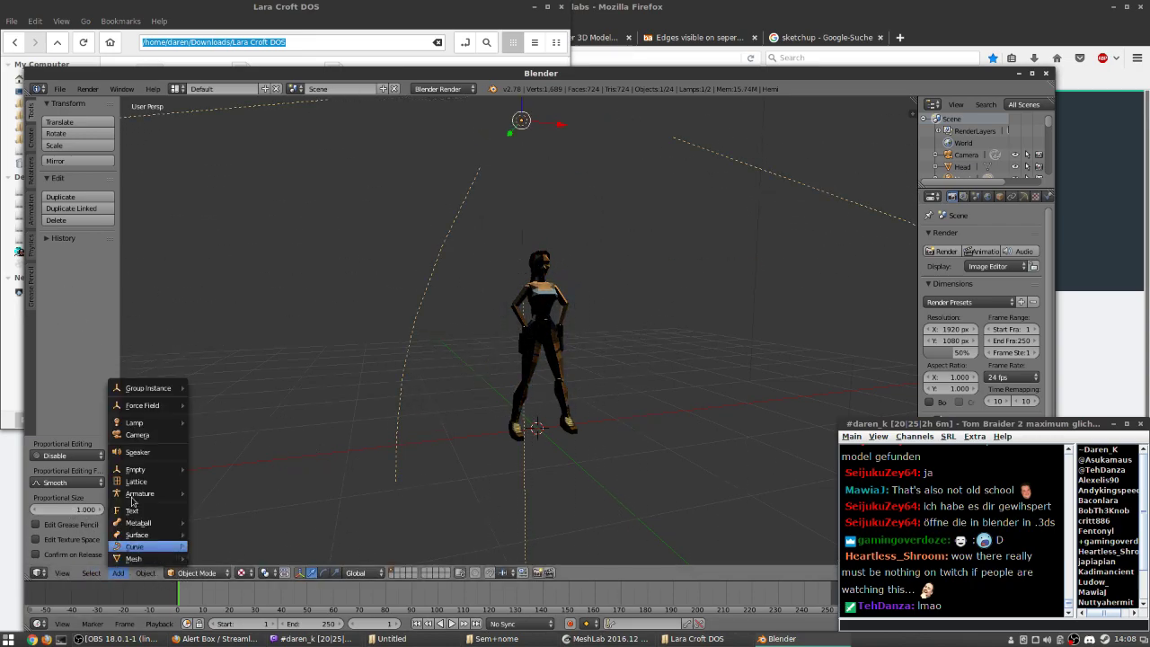
mouse_move(172, 428)
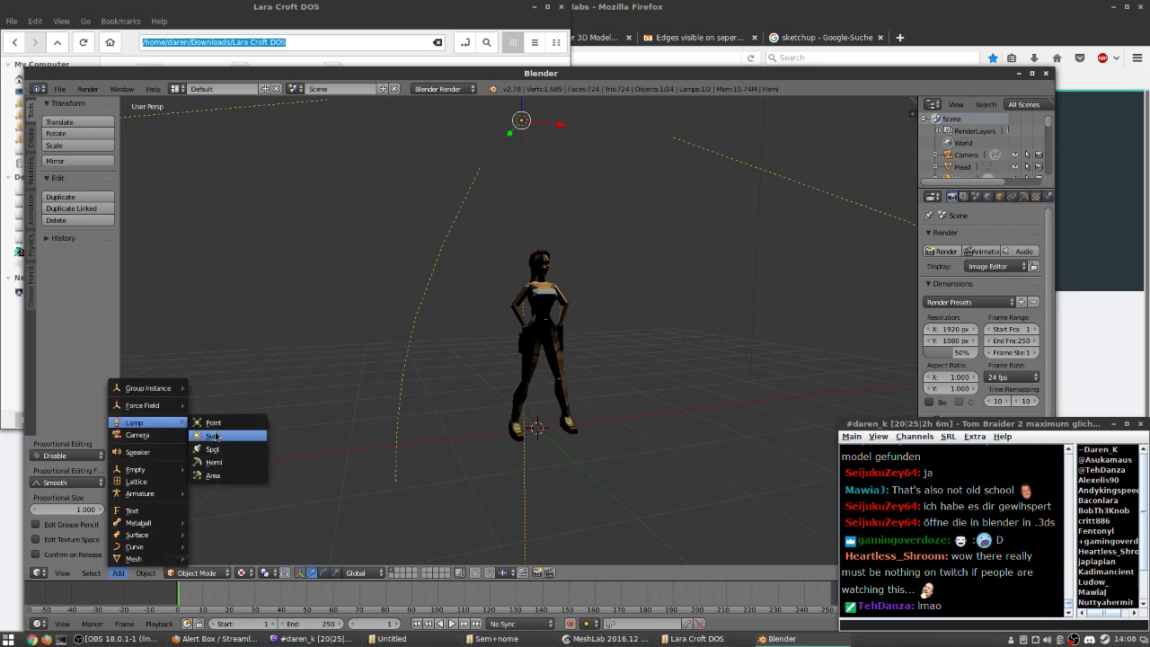
click(211, 436)
drag(623, 382, 586, 368)
scroll(559, 386, up, 2)
scroll(584, 368, up, 2)
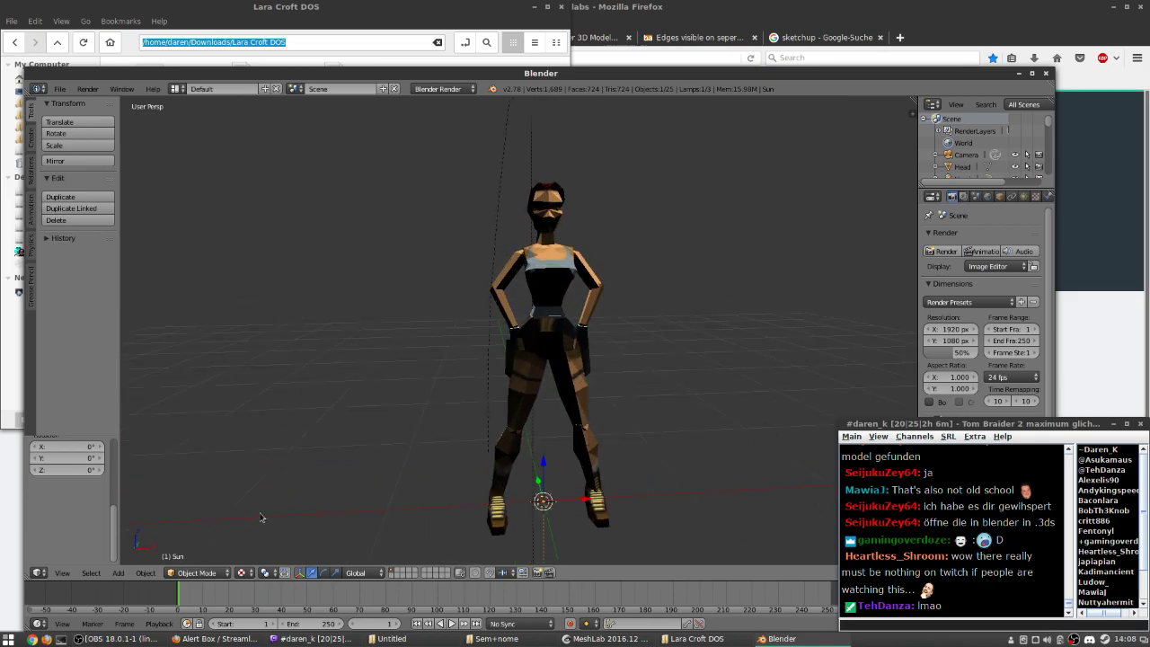
- Add a second Hemi lamp and move it in front of the model, above head height
click(118, 572)
mouse_move(155, 423)
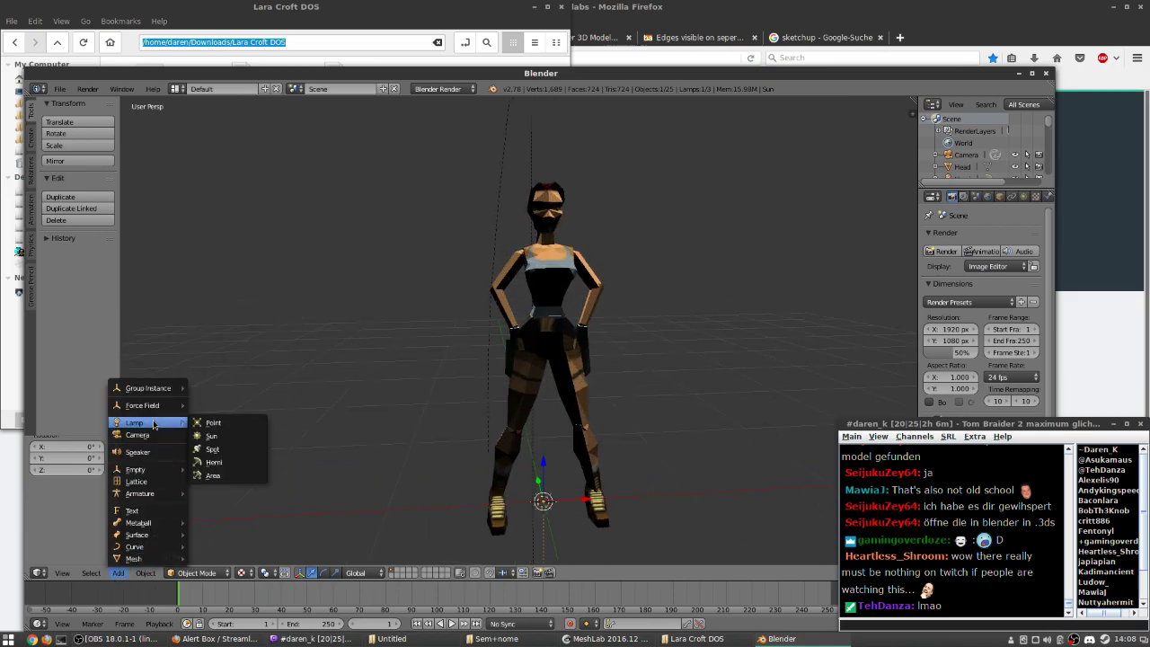
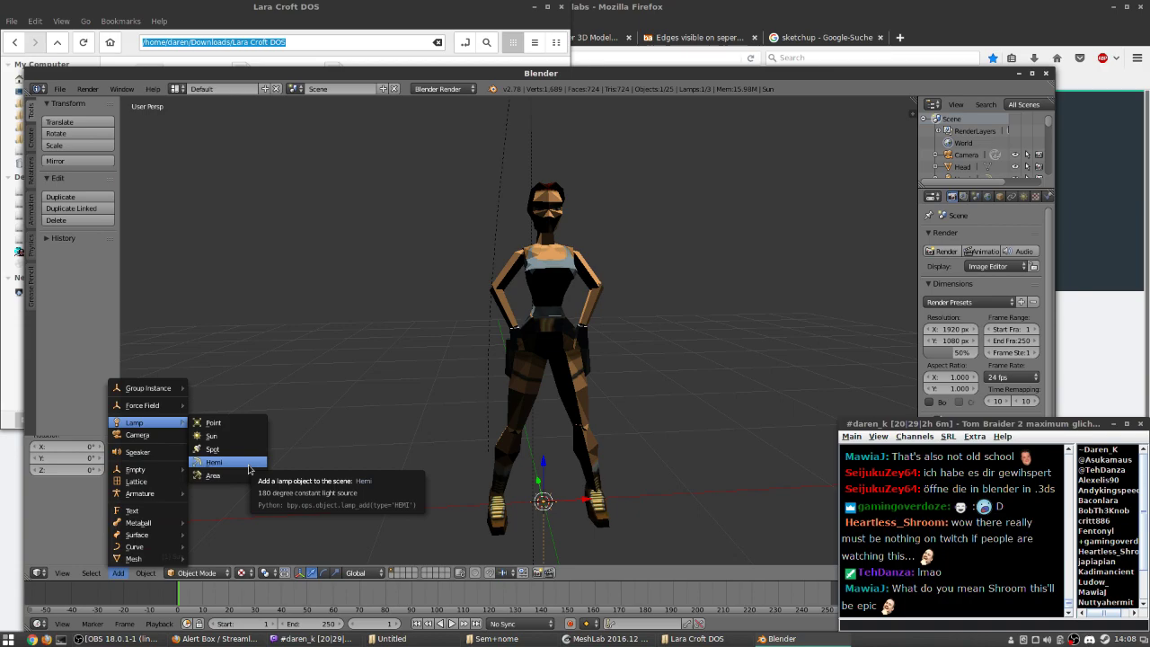
click(249, 468)
drag(467, 377, 576, 368)
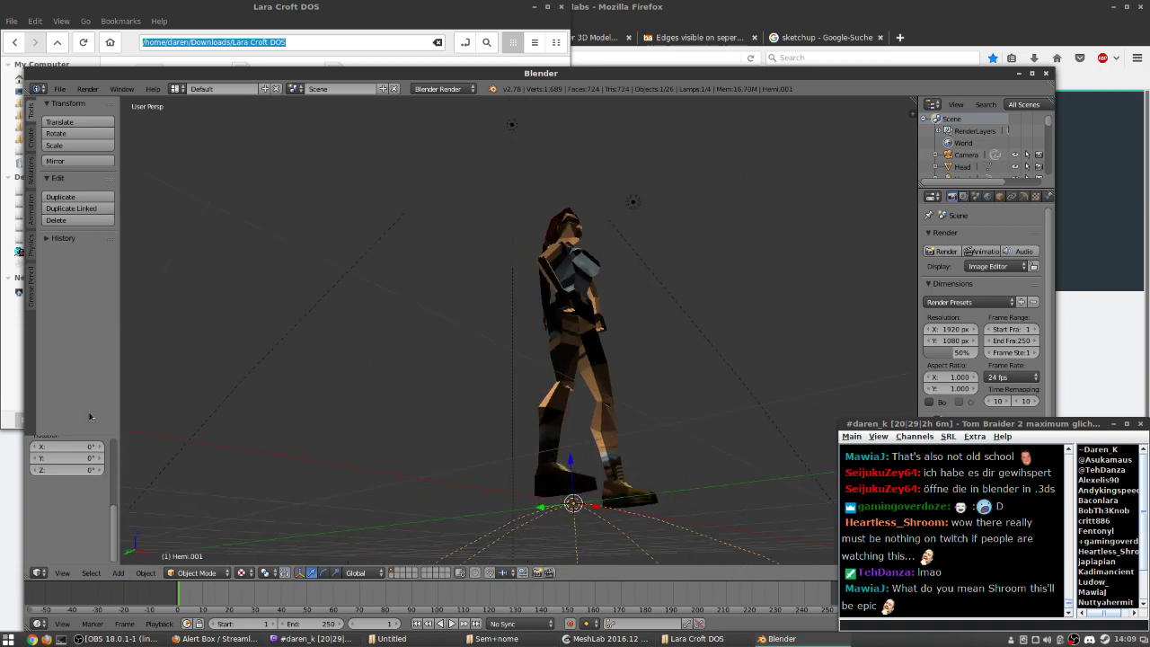
click(79, 122)
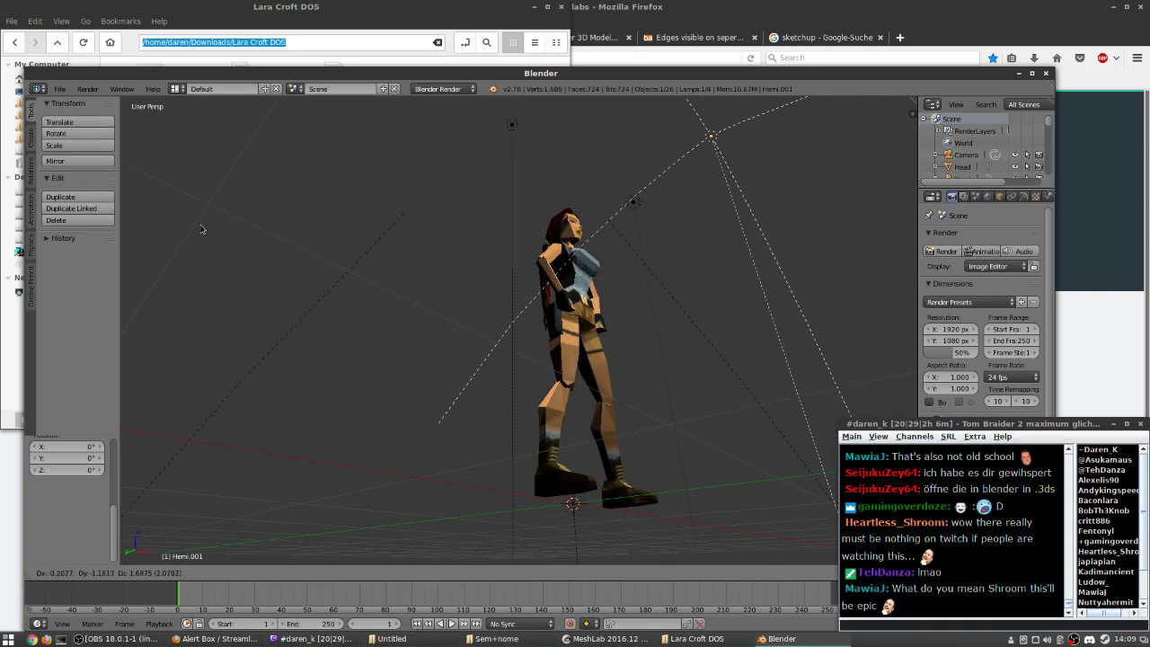
click(160, 207)
- Examine the lit model's face and body from the front, up close and from above
drag(513, 371, 440, 417)
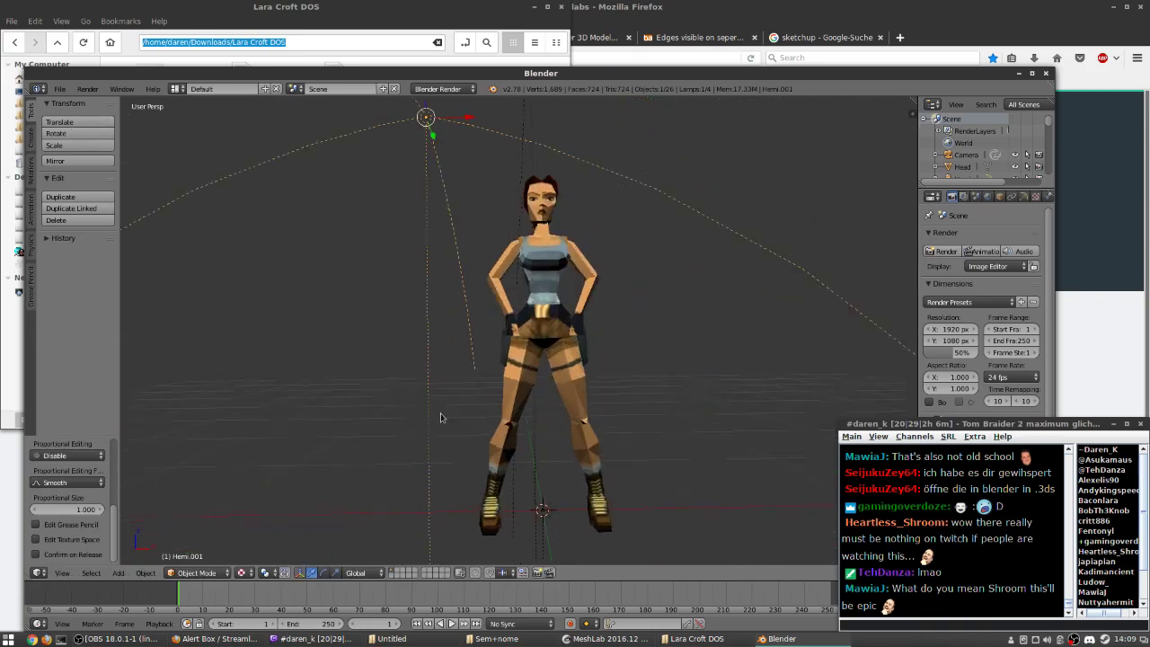
scroll(539, 256, up, 5)
scroll(539, 255, up, 5)
scroll(584, 256, down, 3)
key(KP_1)
scroll(544, 372, up, 4)
scroll(567, 363, down, 5)
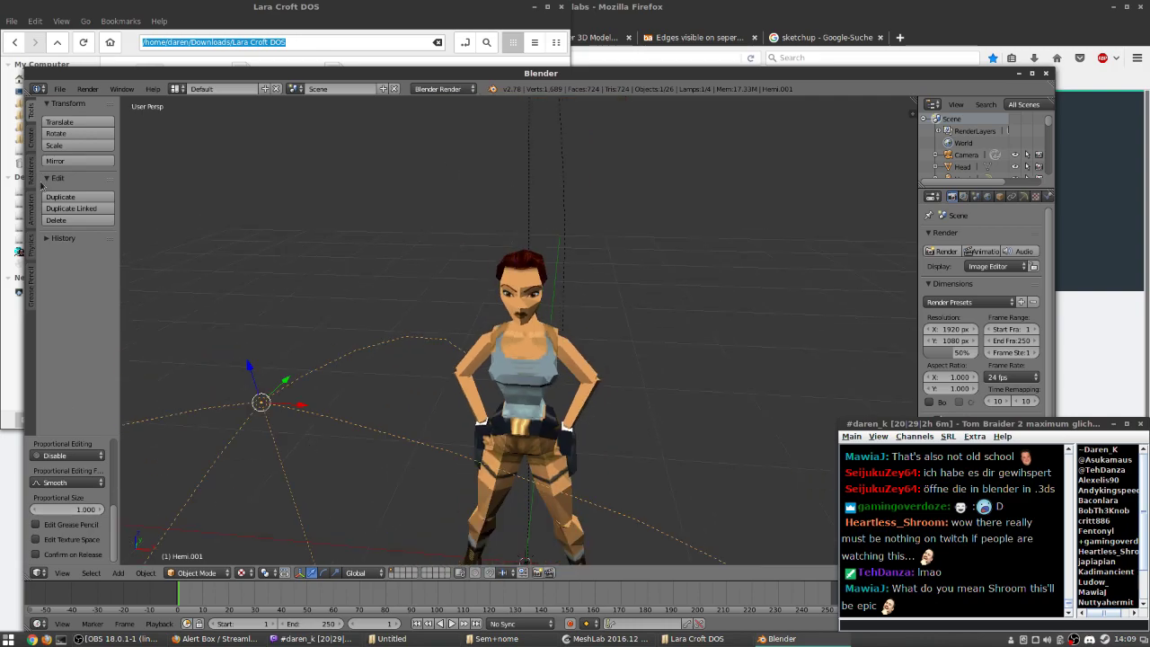
- Add two more Hemi lamps at the scene origin by the model's feet
click(118, 572)
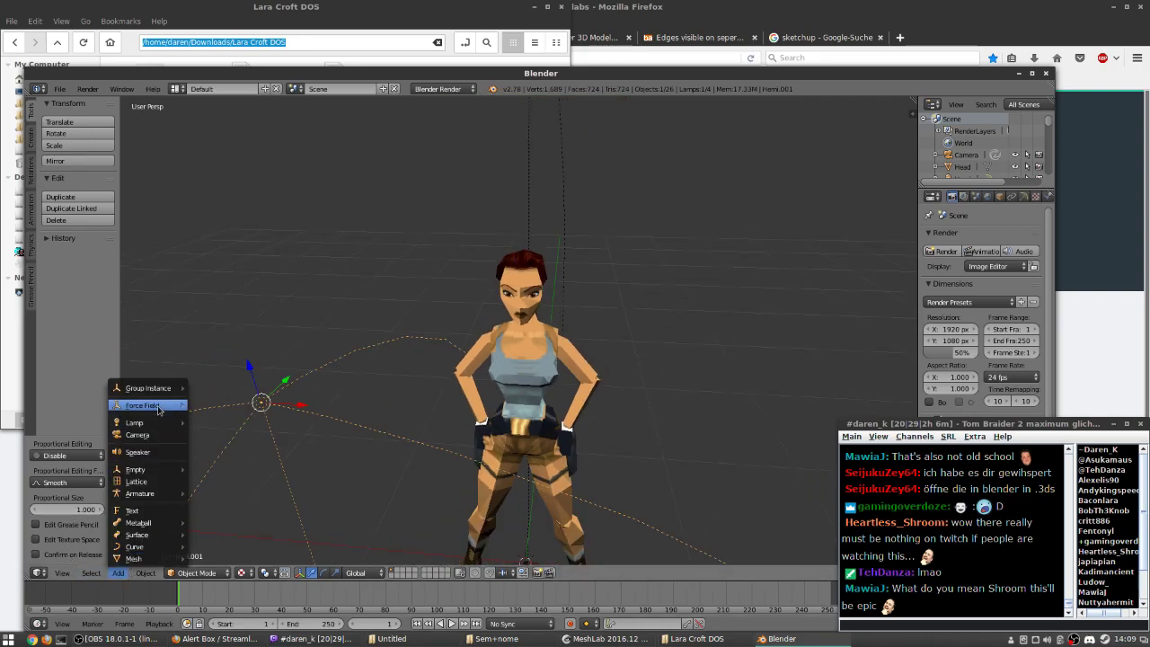
click(230, 462)
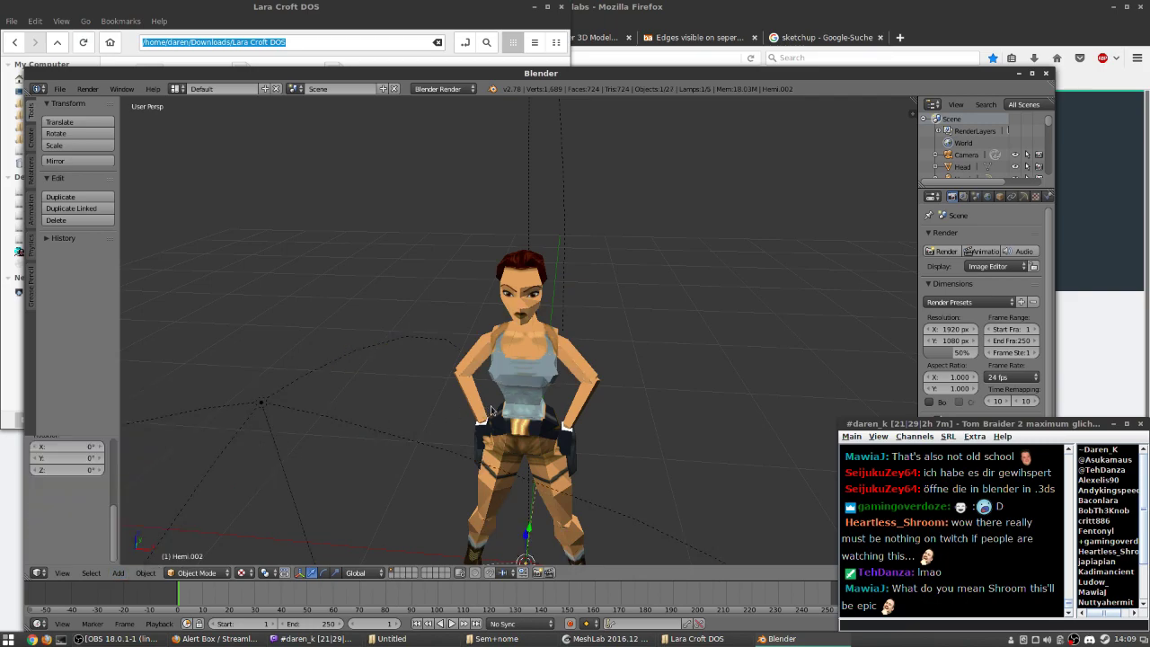
click(117, 574)
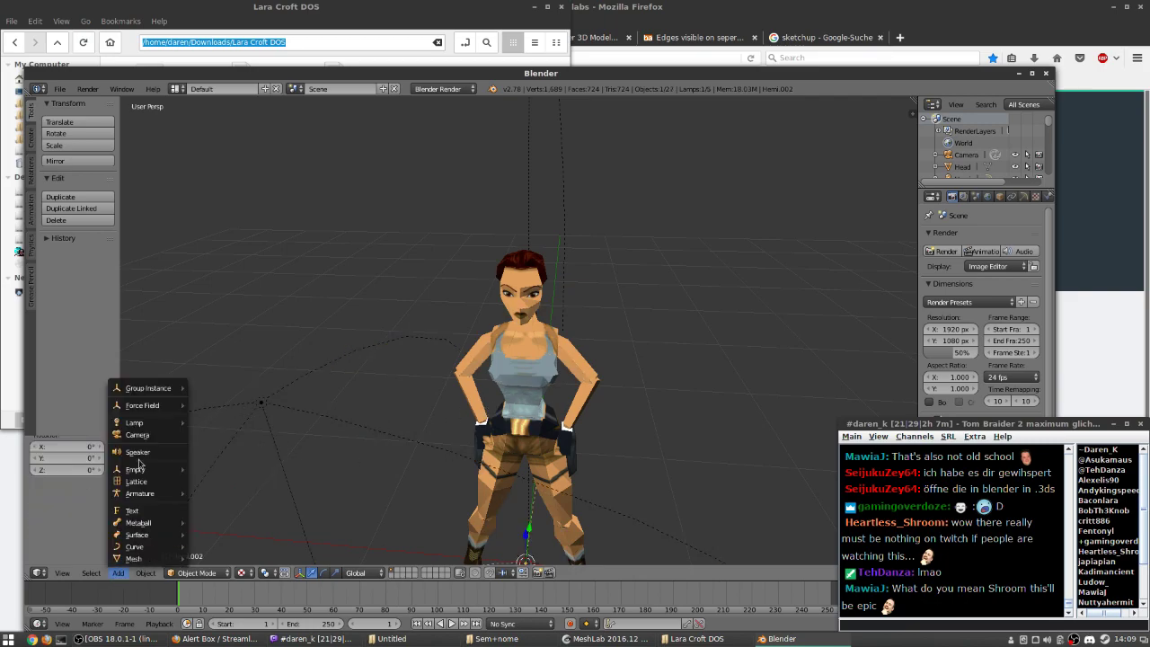
mouse_move(153, 424)
click(241, 469)
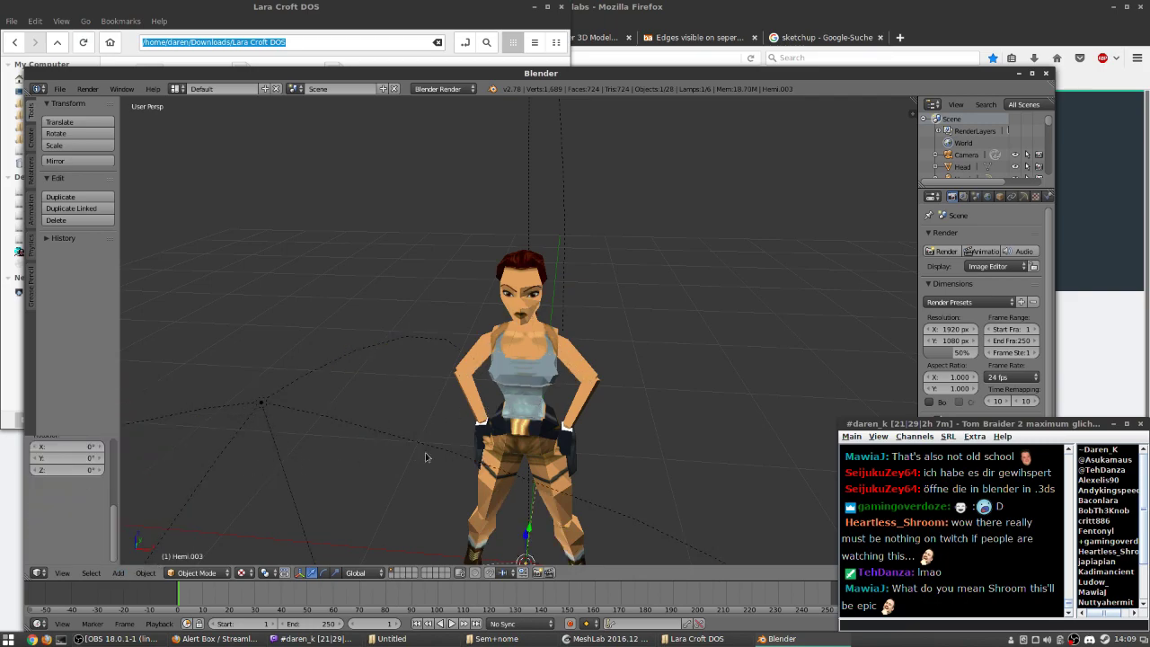
- Move the newest Hemi lamp behind the model, to one side and above head height
scroll(474, 440, up, 3)
scroll(474, 440, down, 3)
drag(474, 440, 474, 425)
scroll(473, 425, up, 5)
scroll(488, 419, down, 7)
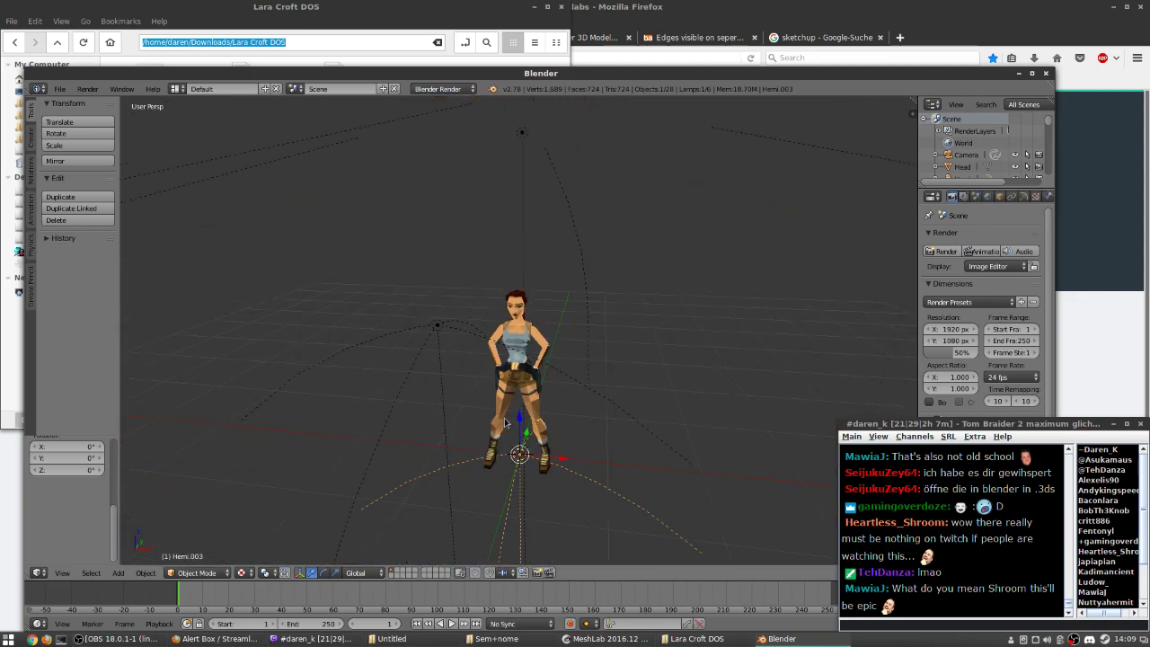
key(t)
key(t)
click(86, 122)
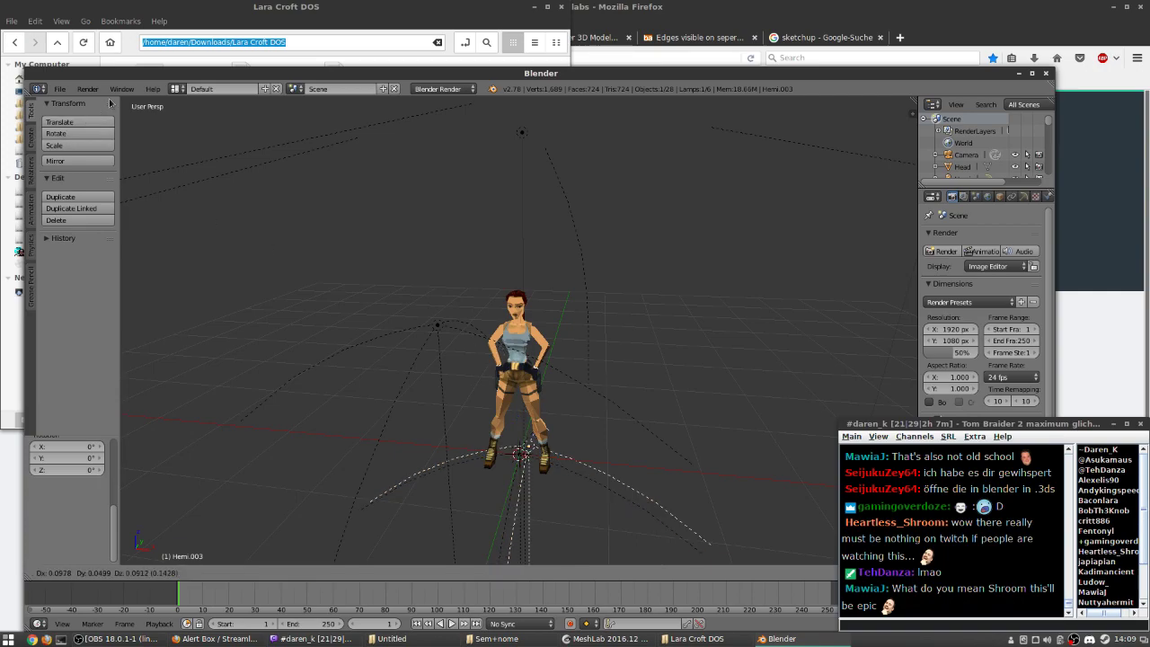
click(153, 396)
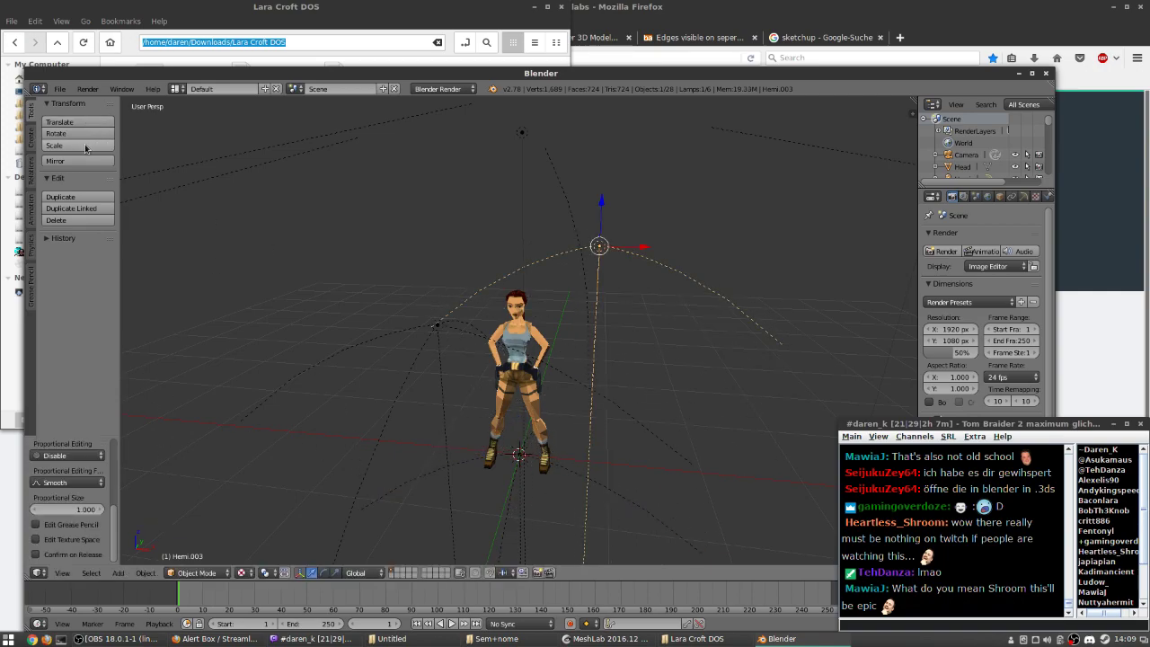
- Rotate the Hemi lamp behind the model to tilt it in side view, and rescale it
click(486, 260)
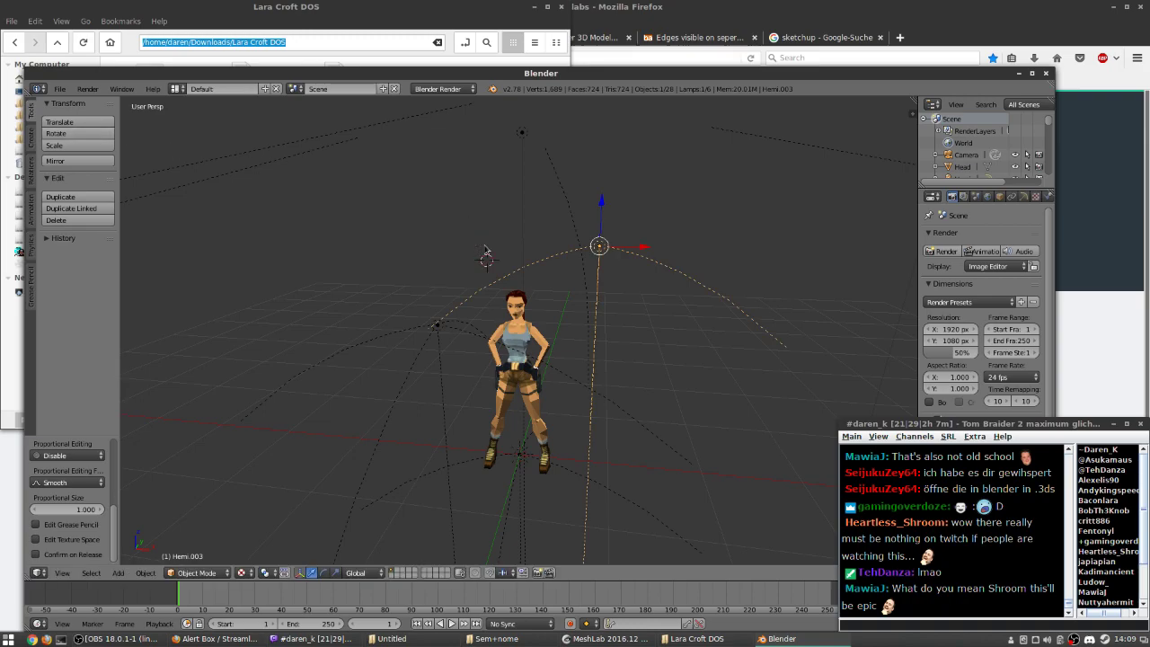
click(78, 132)
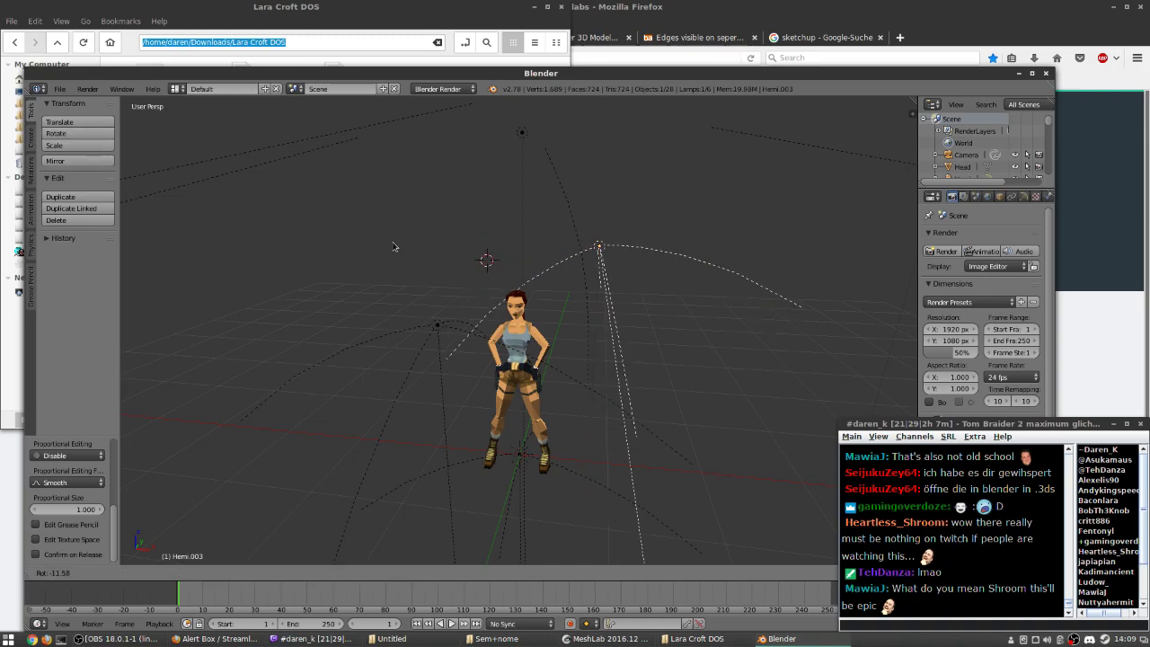
click(244, 137)
drag(527, 294, 613, 297)
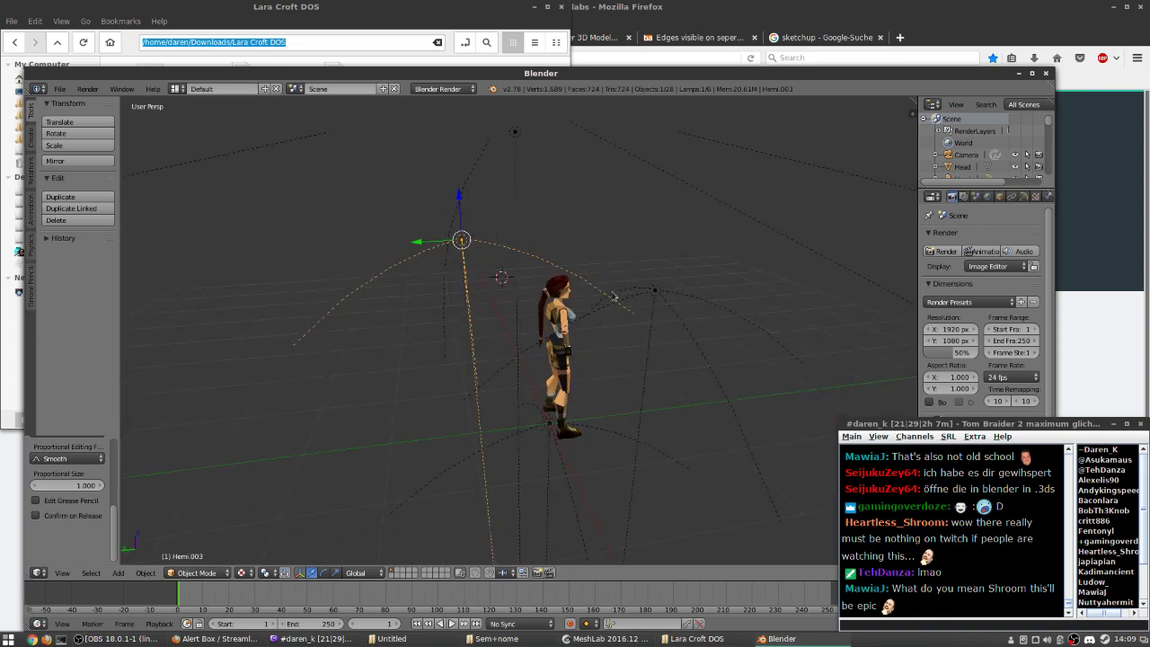
click(63, 133)
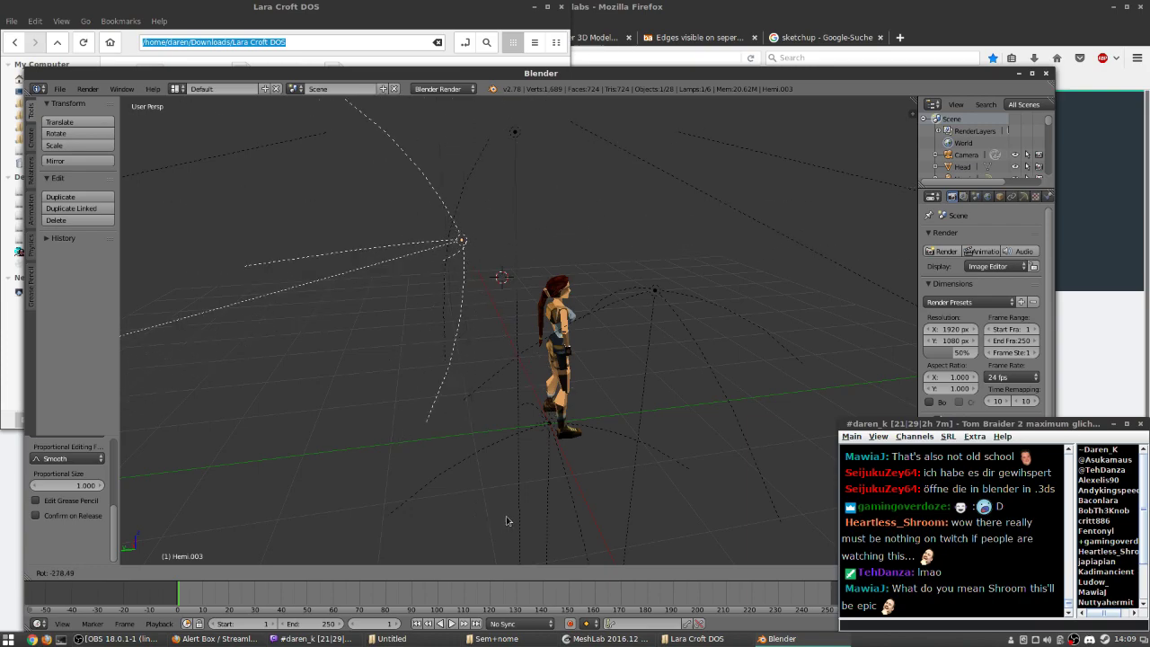
click(392, 483)
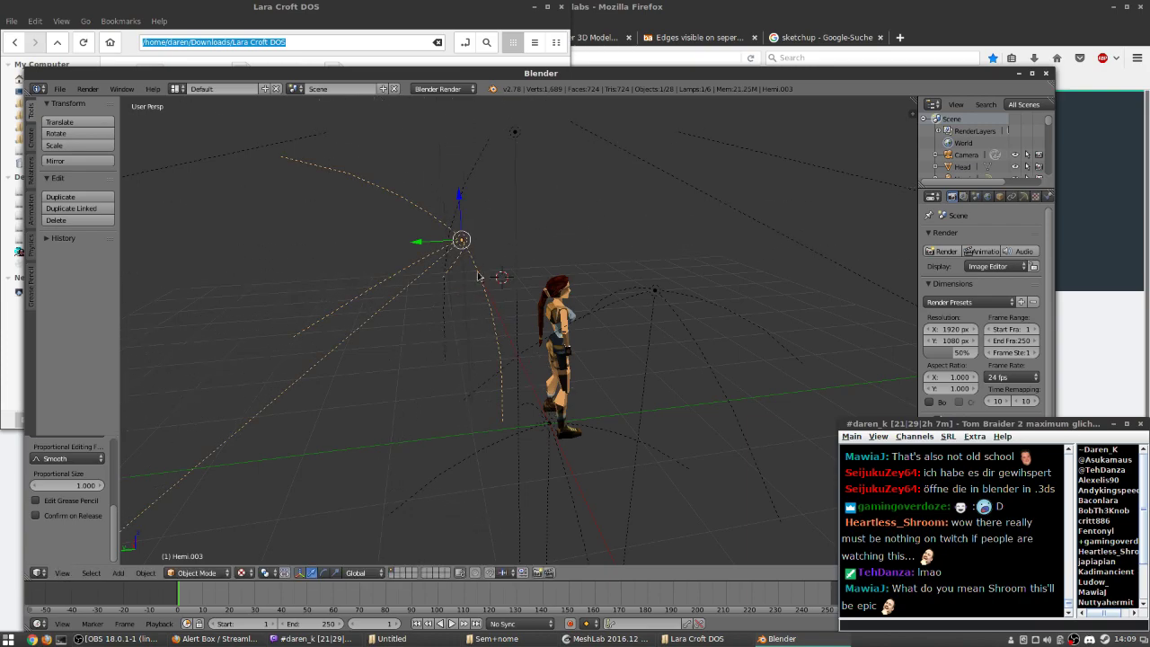
click(68, 145)
click(332, 161)
- Examine the lighting on the model's face and upper body up close from the front and at an angle
drag(331, 161, 529, 399)
scroll(485, 368, up, 6)
scroll(527, 399, up, 5)
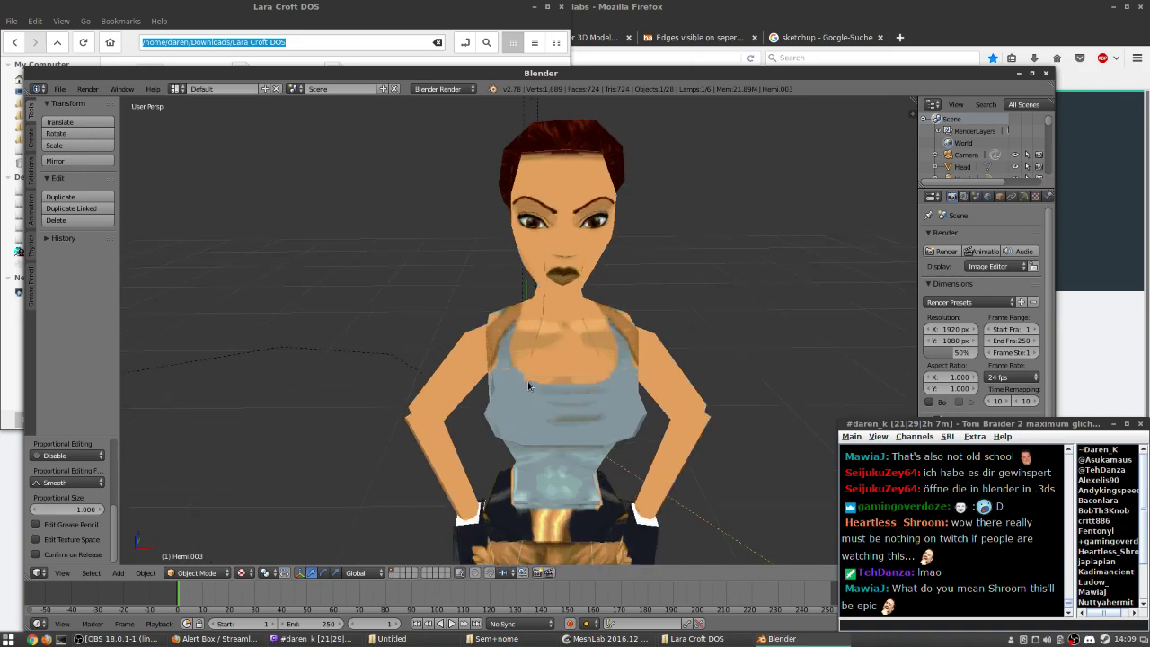
scroll(539, 396, up, 2)
scroll(534, 401, down, 2)
drag(533, 400, 690, 435)
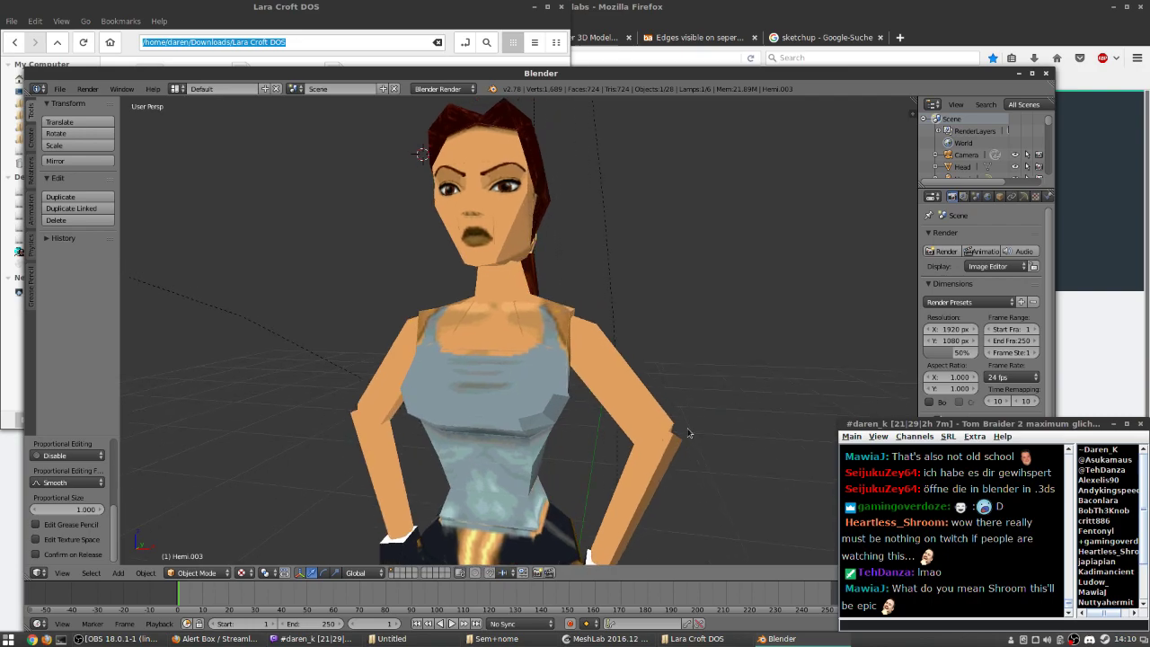
- Rotate the selected Hemi.003 lamp freehand around the figure
click(76, 133)
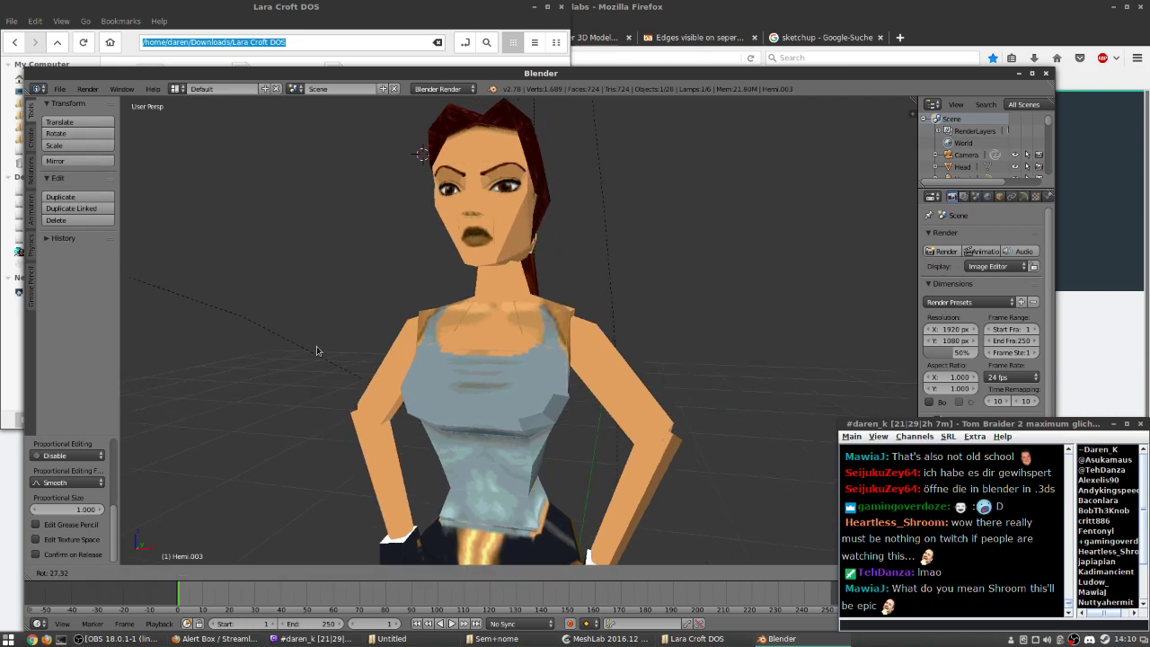
click(329, 316)
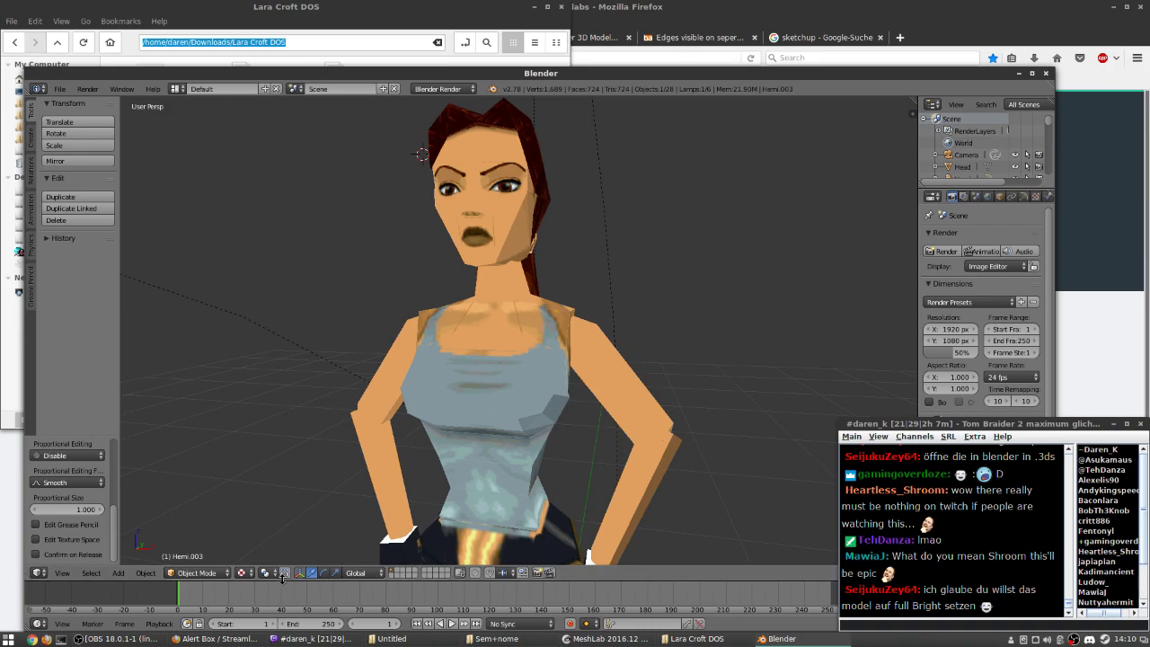
click(241, 573)
mouse_move(431, 395)
mouse_down()
mouse_move(513, 390)
mouse_move(360, 404)
mouse_move(589, 385)
mouse_move(581, 400)
mouse_move(728, 478)
mouse_up()
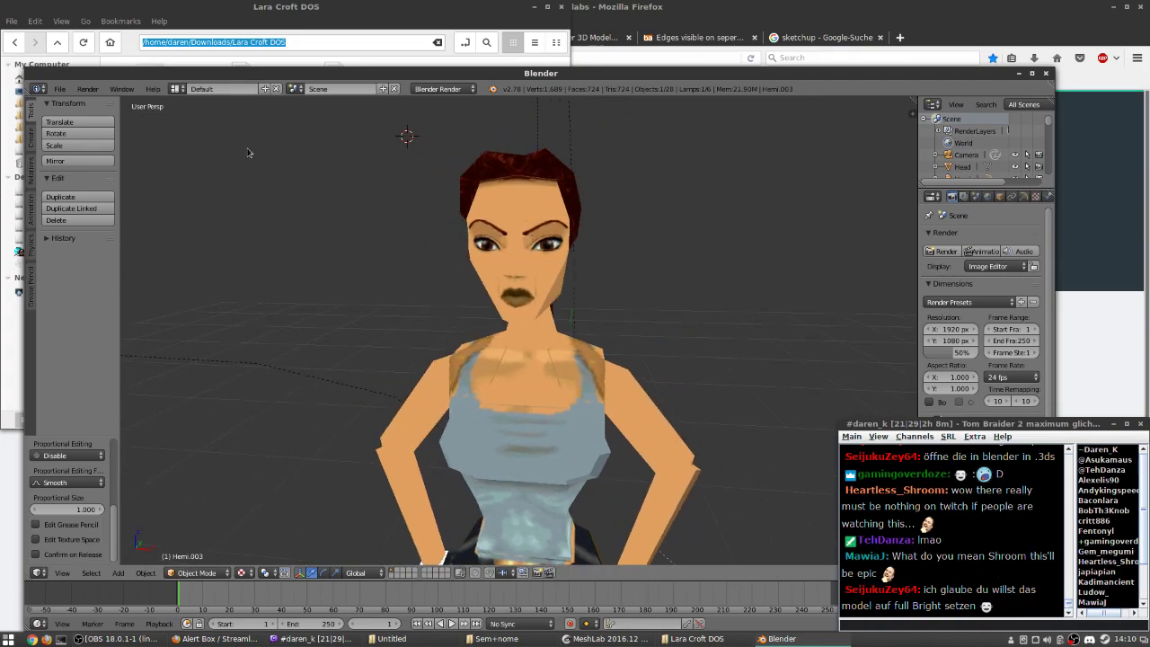
- Select the head mesh of the figure
drag(350, 265, 523, 353)
scroll(516, 361, up, 4)
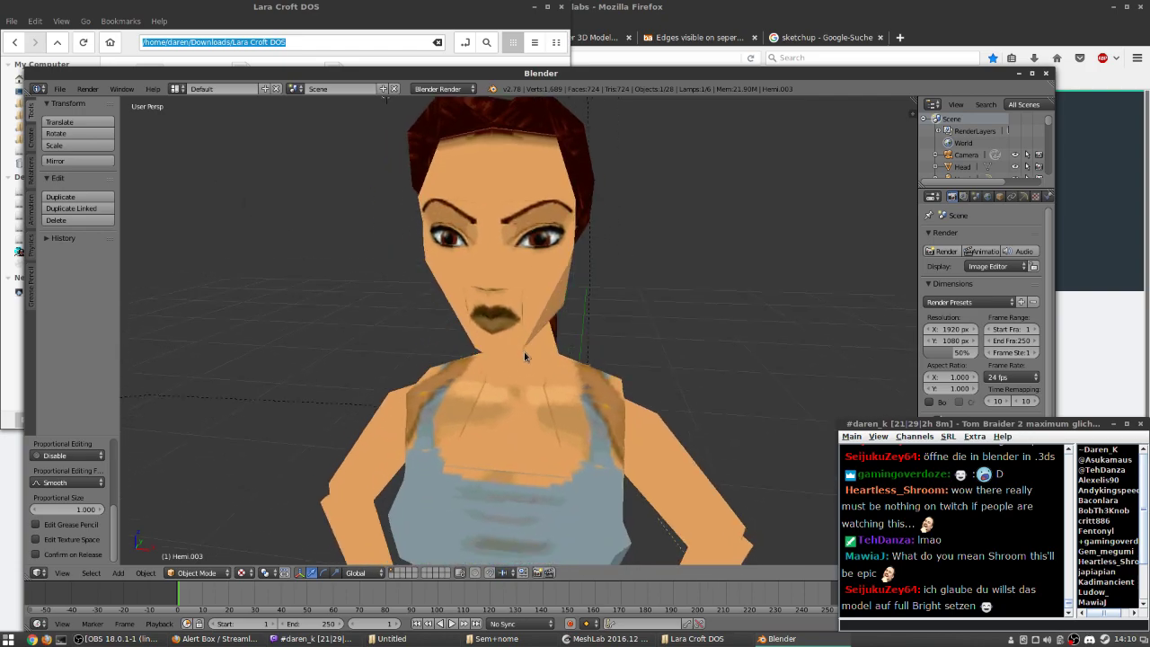
scroll(525, 349, up, 3)
scroll(524, 349, down, 8)
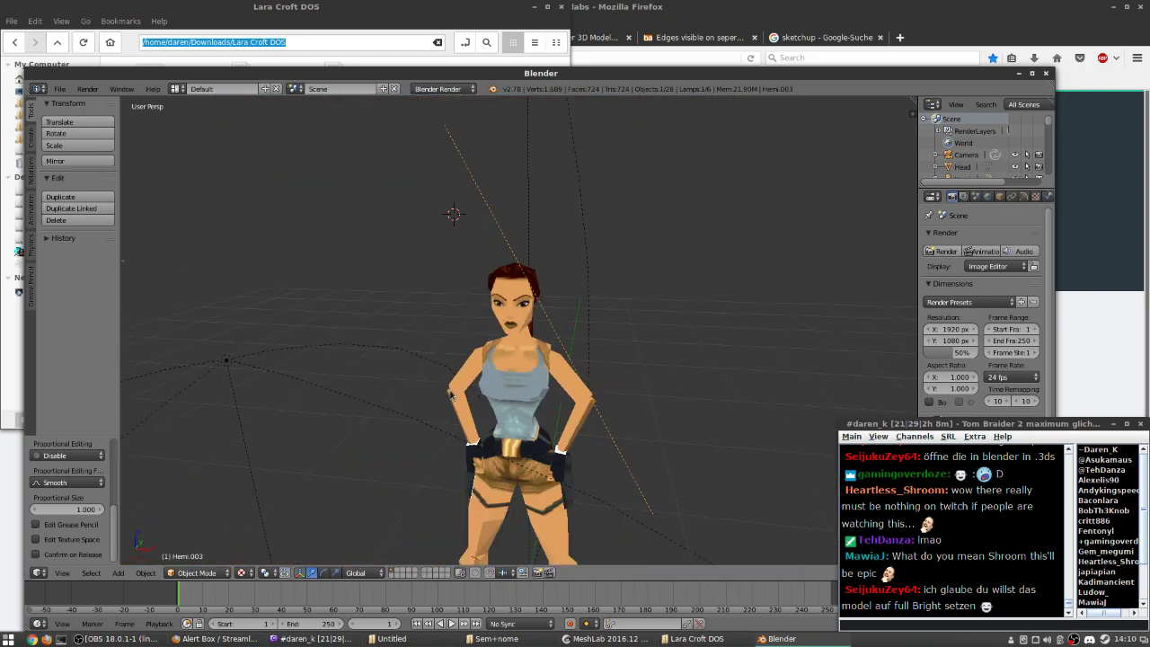
right_click(506, 372)
right_click(508, 325)
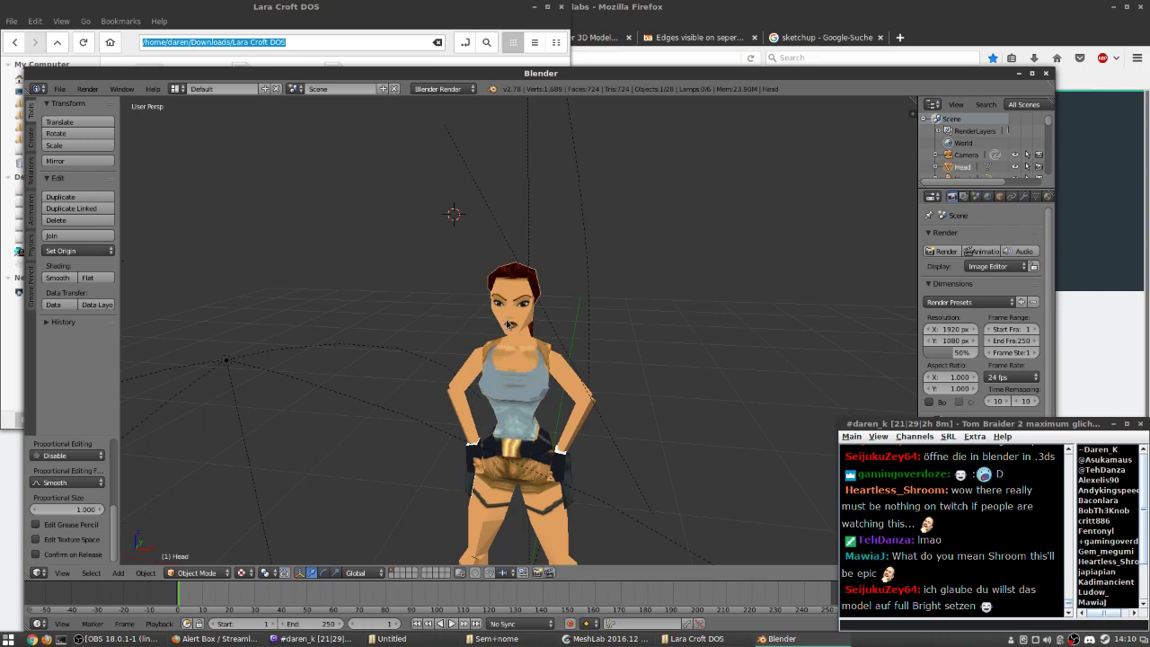
- Look through the scene's list of lamps and body parts and select the L Forearm object
scroll(988, 152, down, 5)
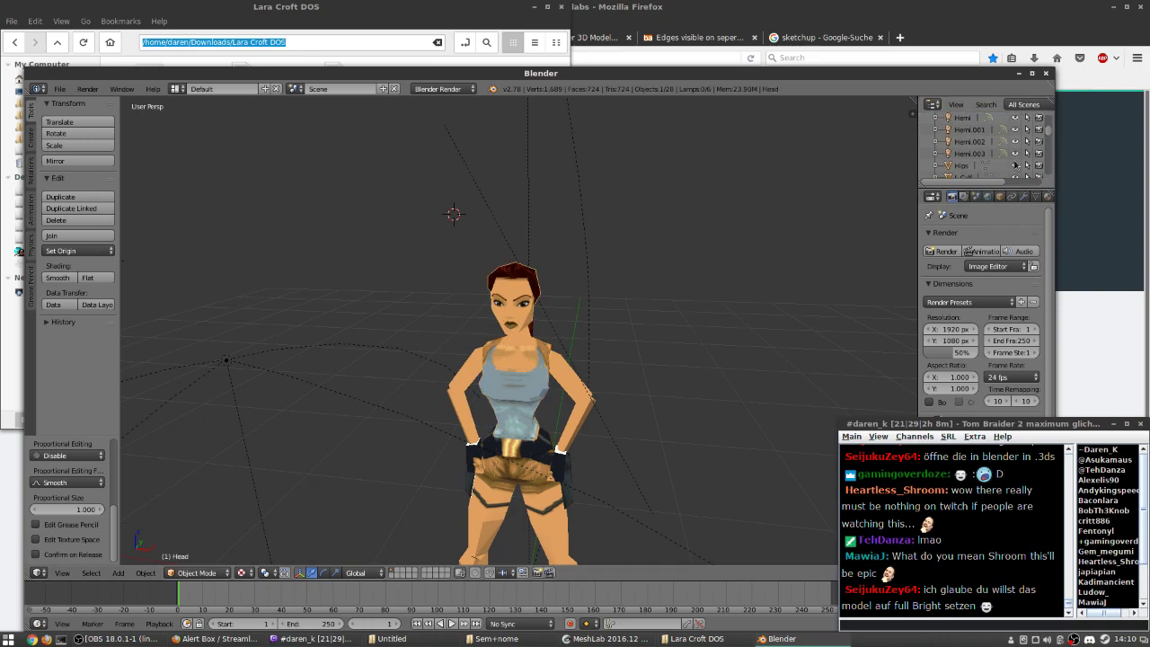
scroll(1015, 165, down, 5)
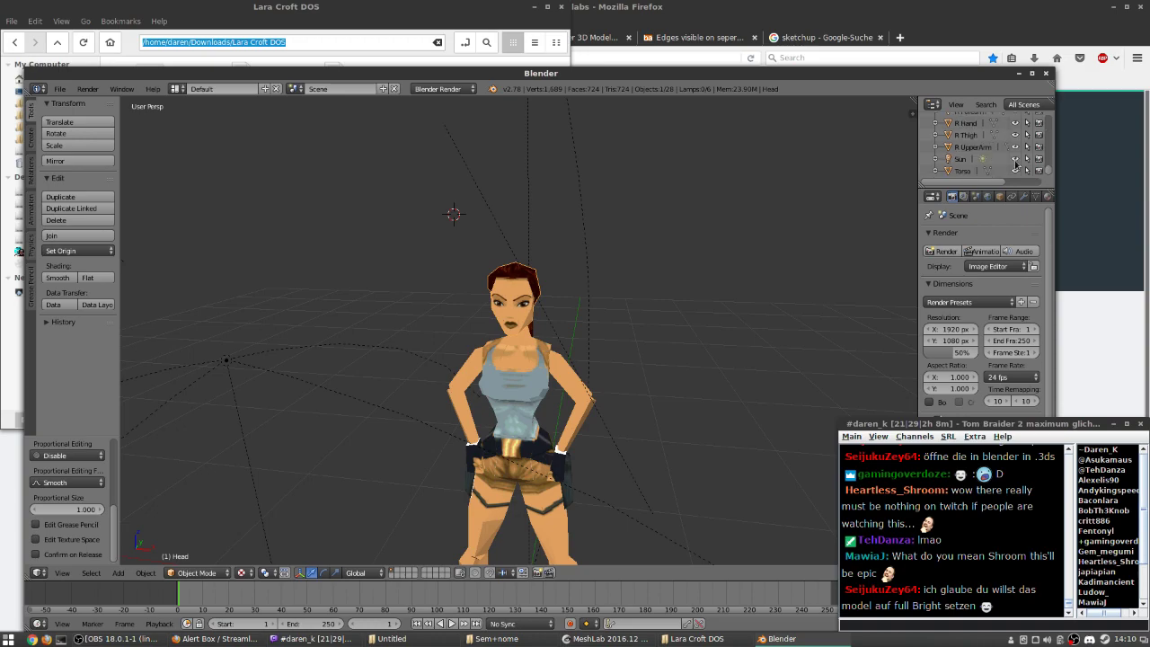
scroll(1015, 164, up, 10)
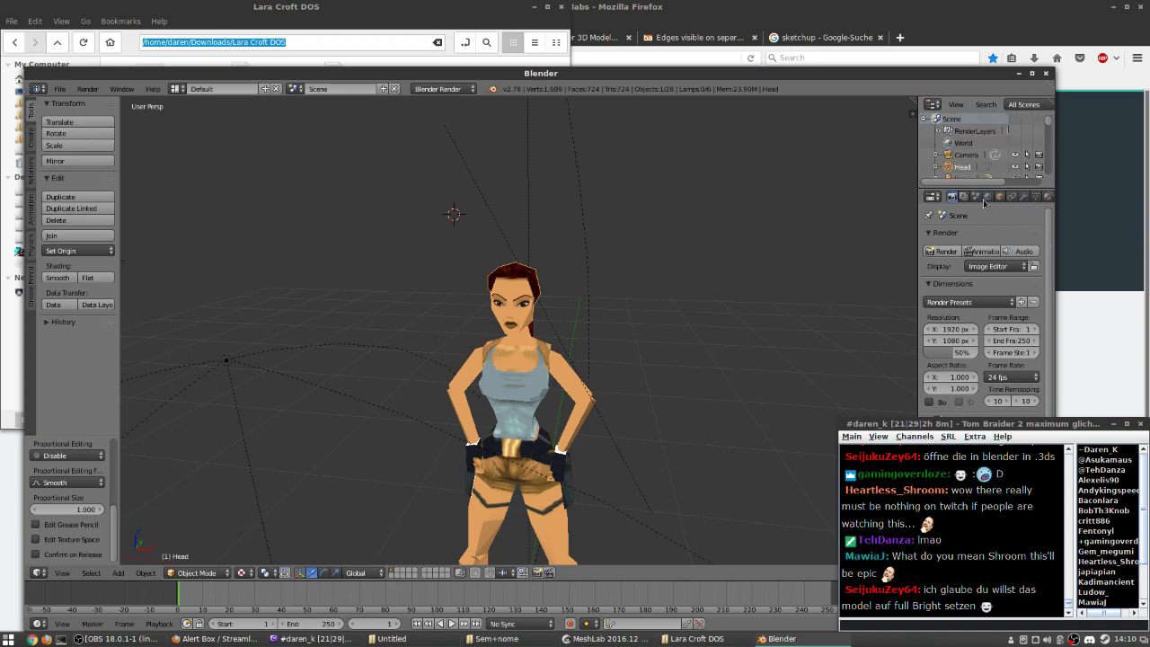
scroll(1047, 132, down, 2)
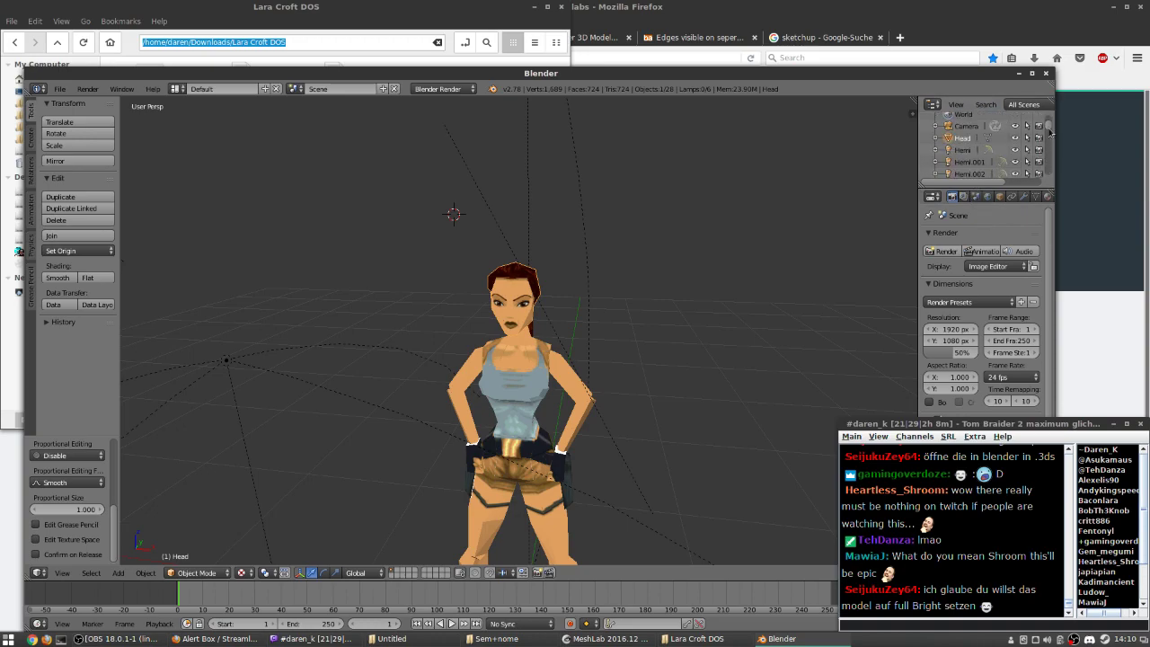
scroll(968, 148, down, 5)
click(967, 140)
scroll(972, 157, down, 2)
click(969, 151)
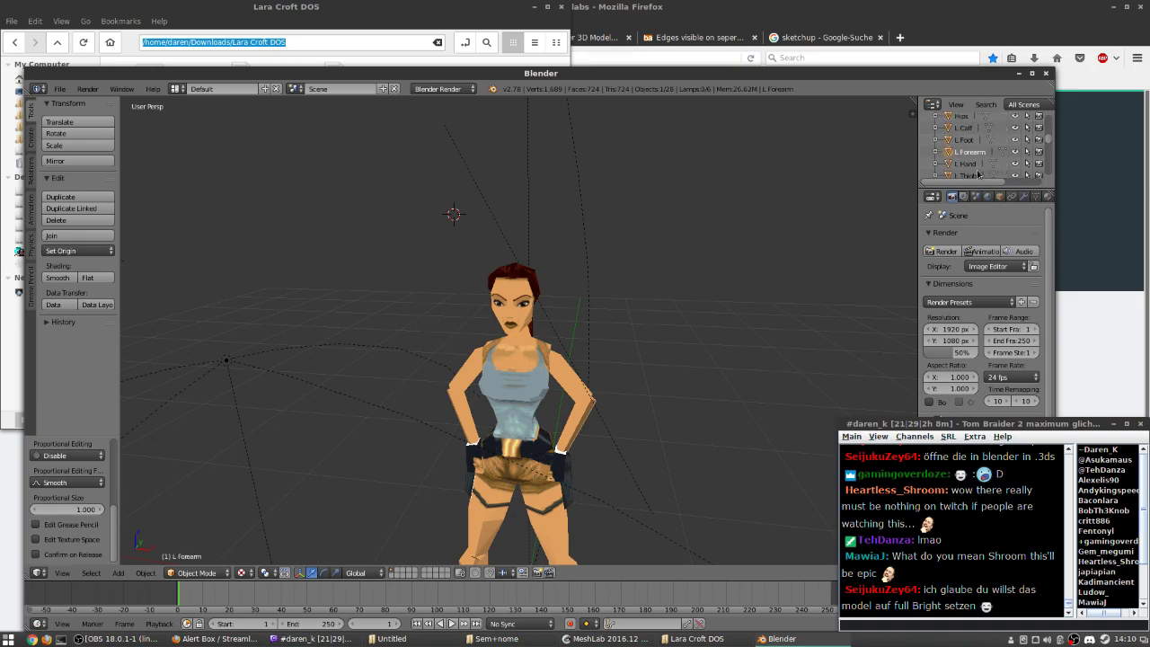
- Frame the figure's head and upper torso close up in a slightly turned perspective view
scroll(530, 315, up, 6)
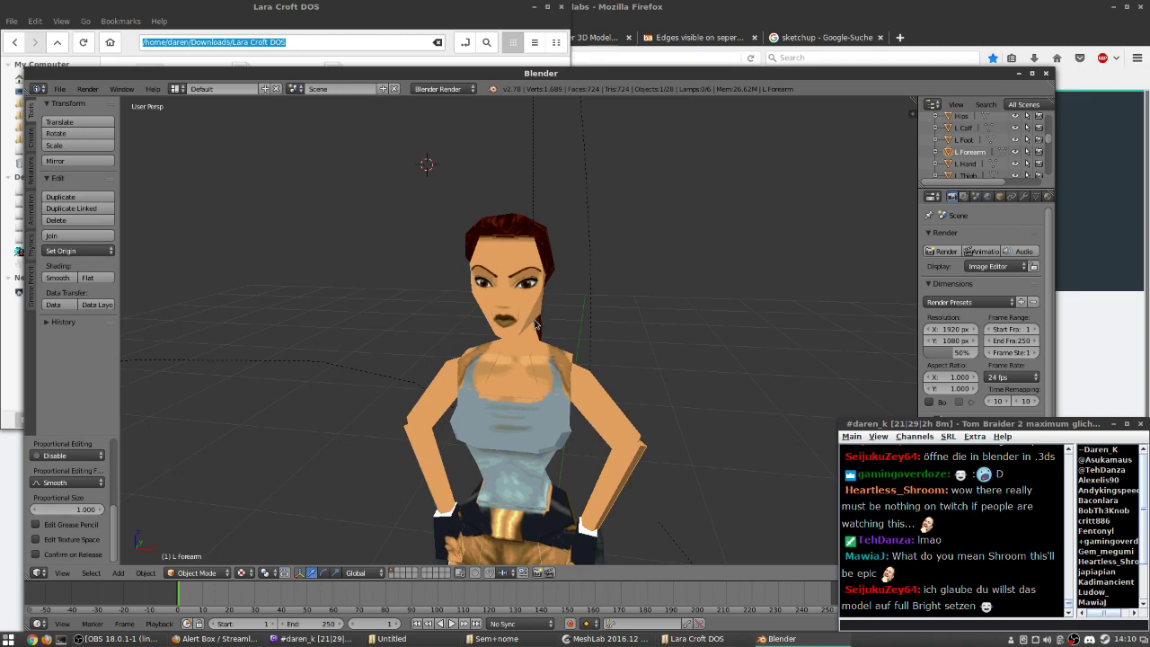
key(KP_6)
key(KP_6)
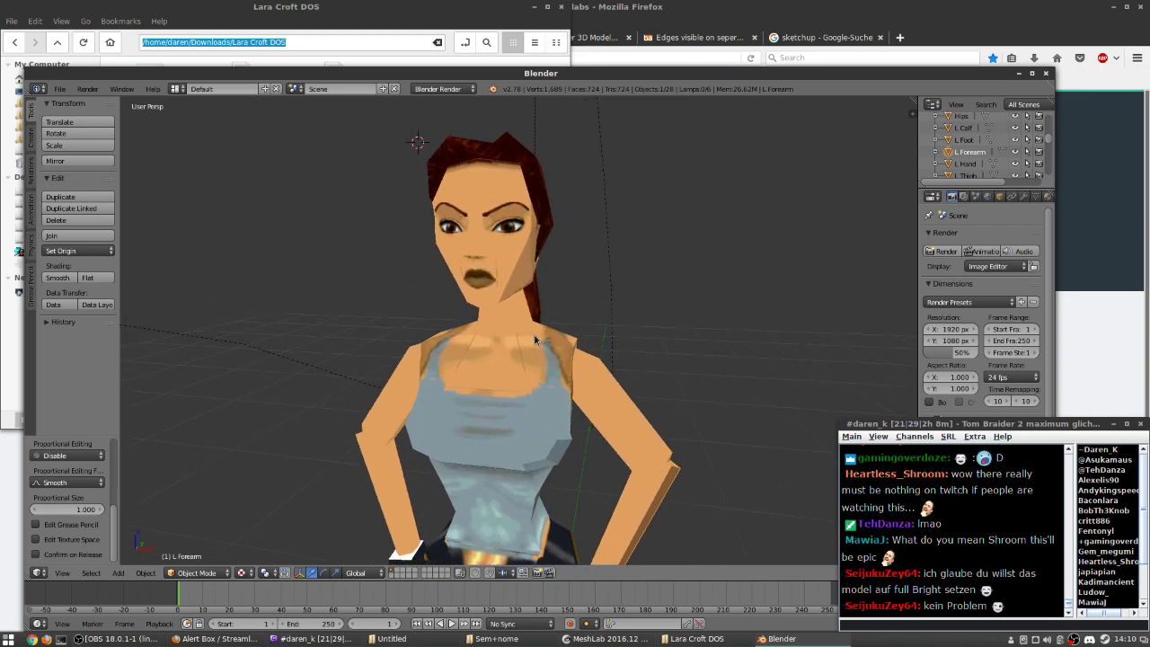
scroll(540, 342, up, 2)
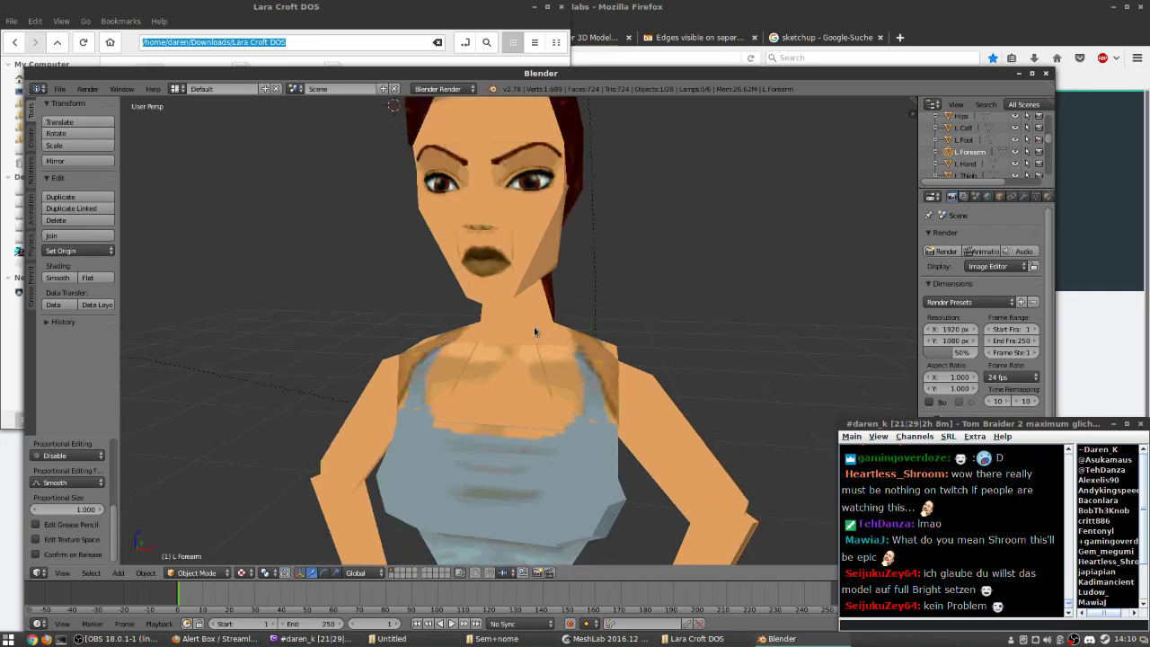
key(KP_6)
key(KP_6)
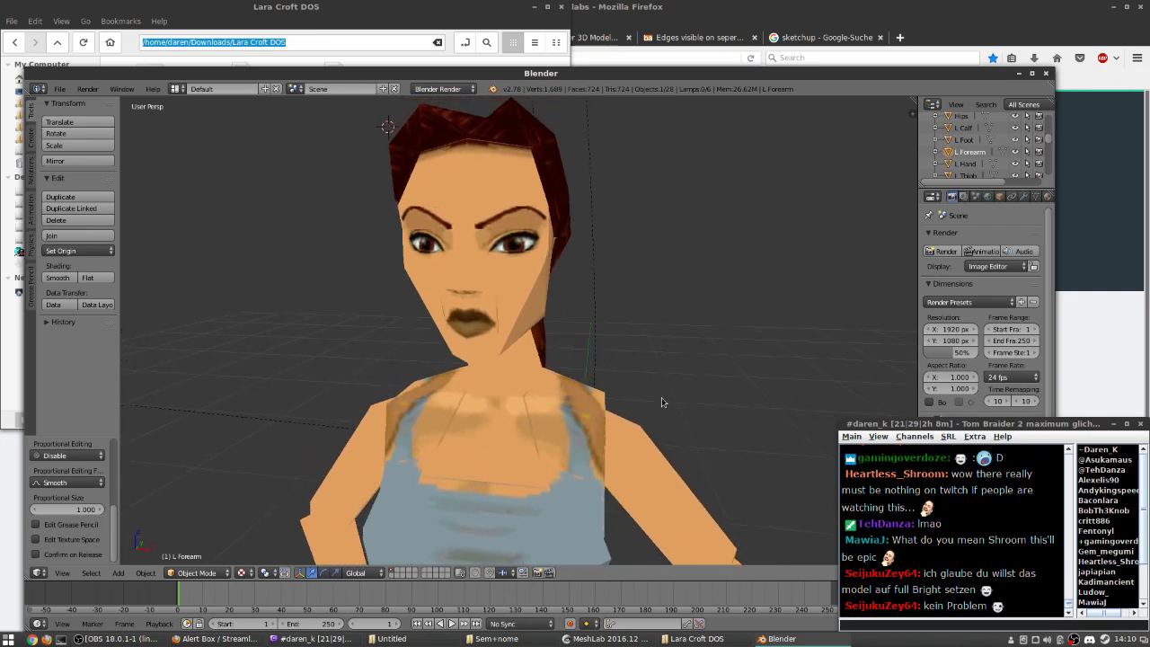
key(KP_4)
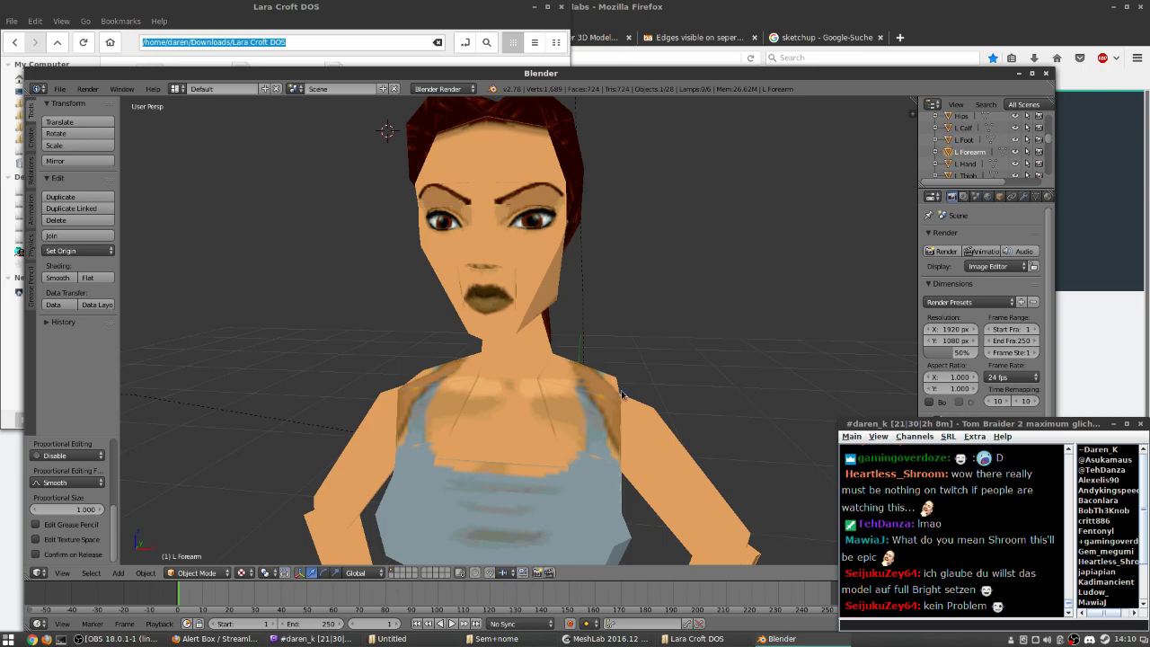
key(KP_8)
- Set the OpenGL render options to Transparent alpha mode and 16 anti-aliasing samples
click(87, 88)
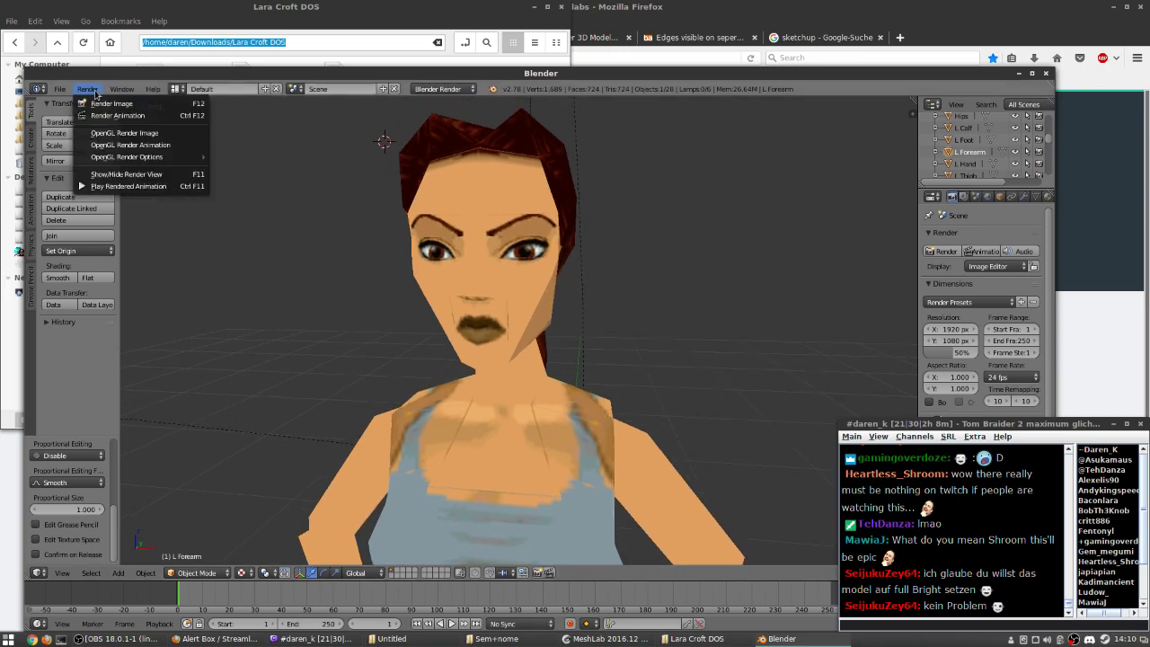
mouse_move(145, 159)
mouse_move(256, 193)
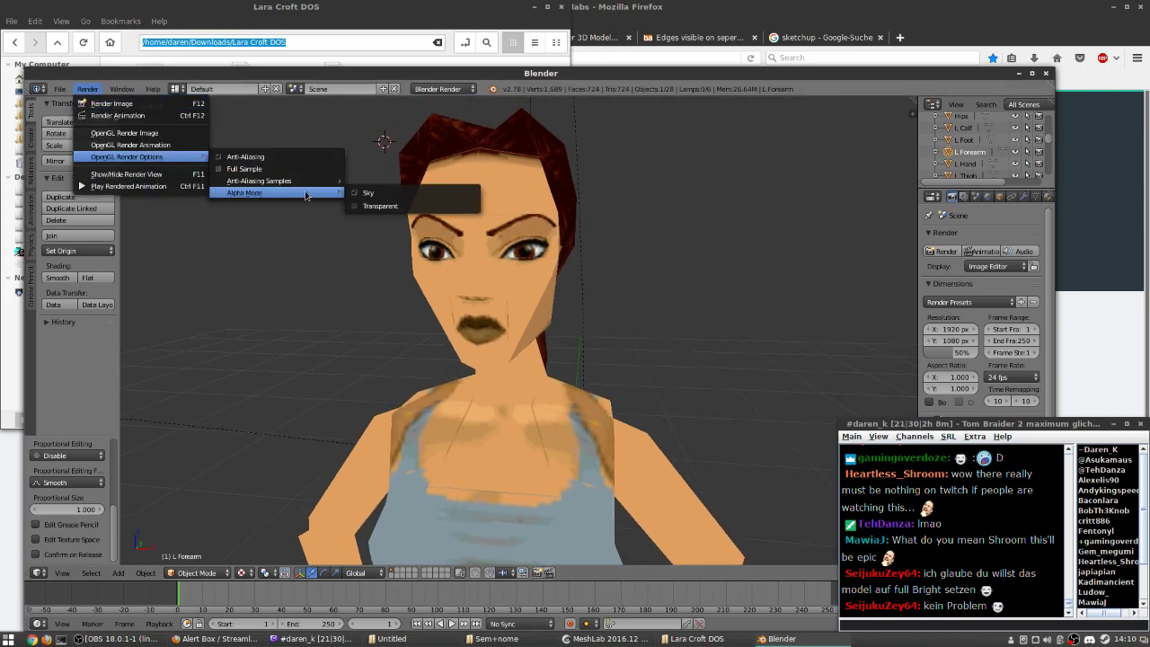
click(354, 212)
click(87, 89)
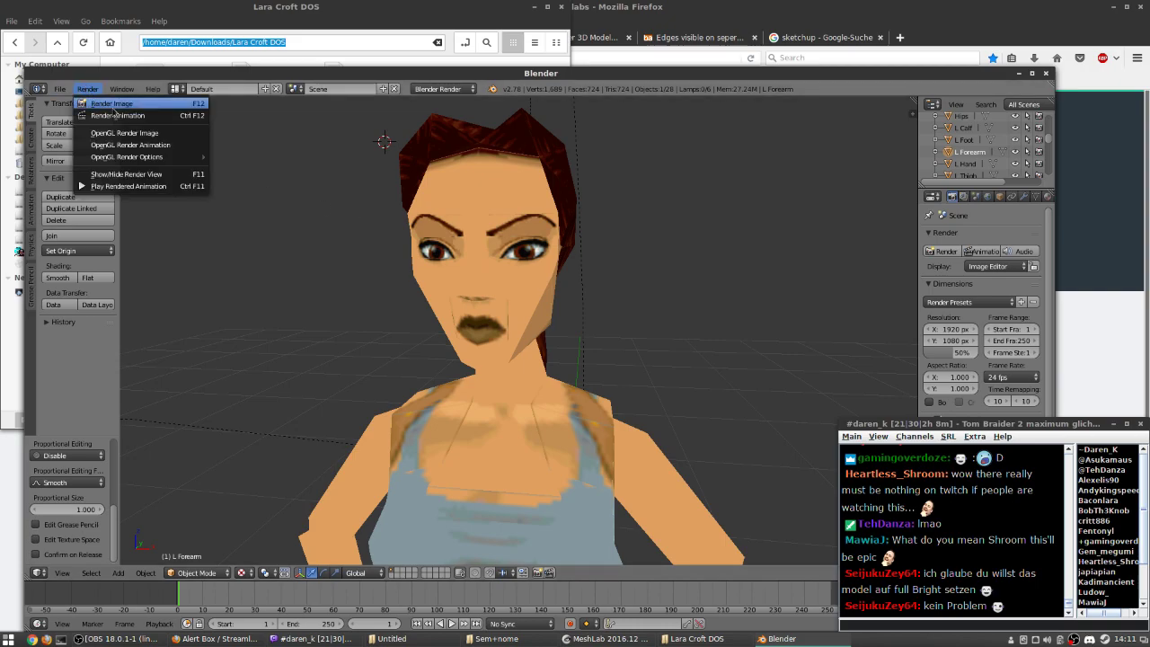
mouse_move(152, 158)
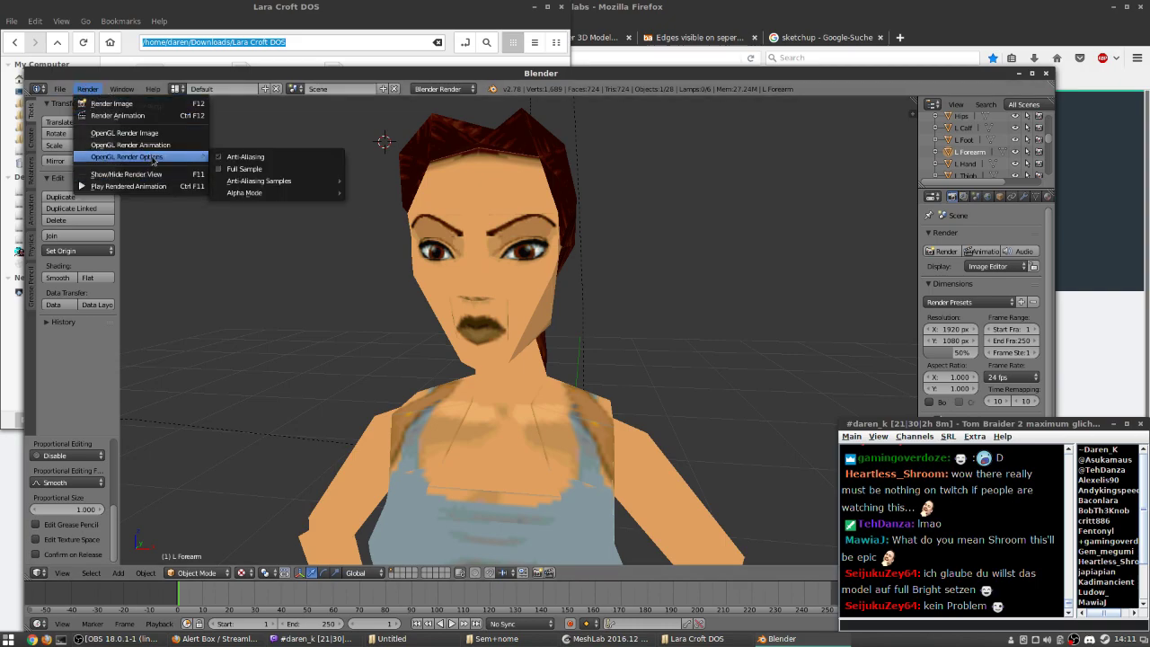
mouse_move(286, 183)
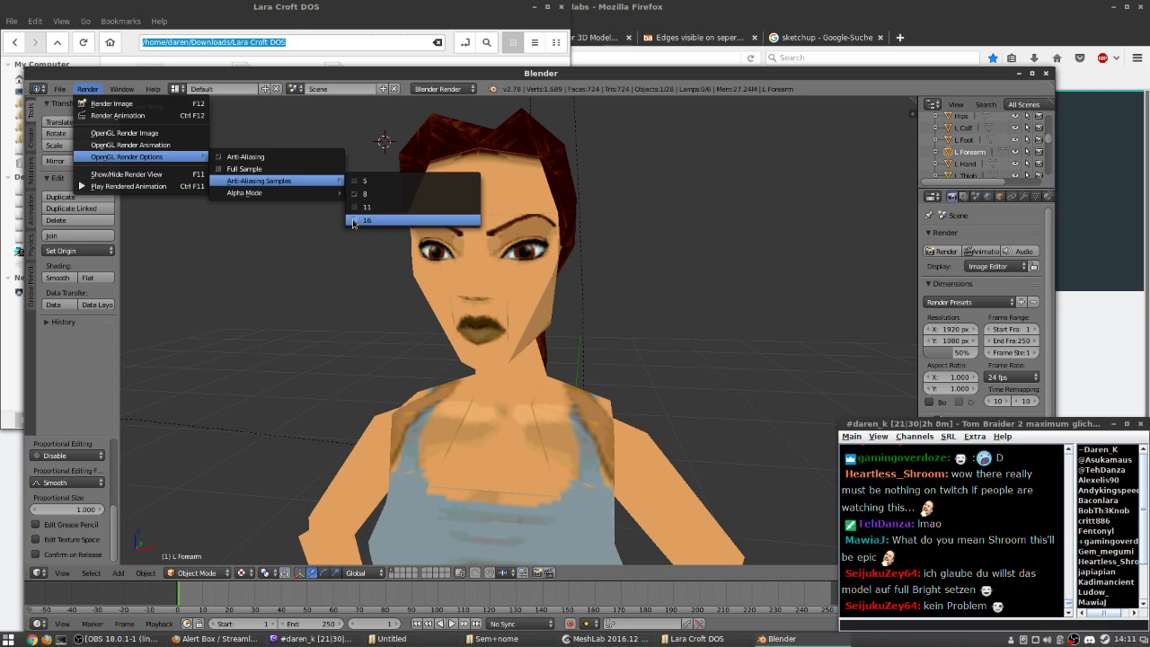
click(354, 221)
- Make an OpenGL render image of the current view
click(87, 89)
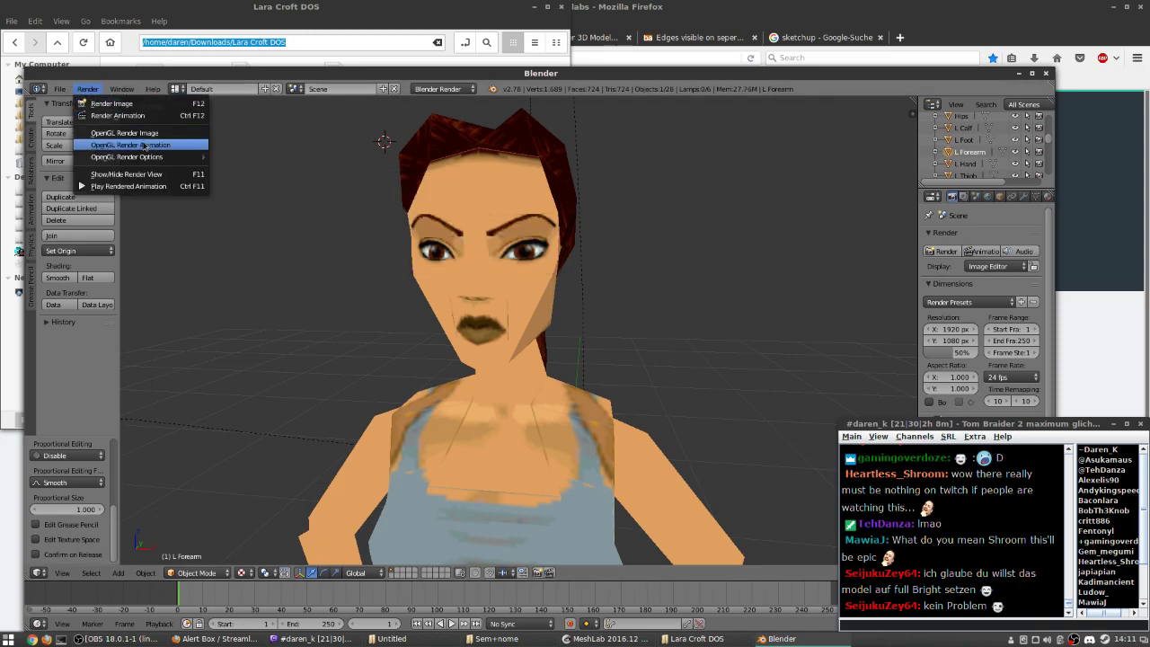
mouse_move(149, 159)
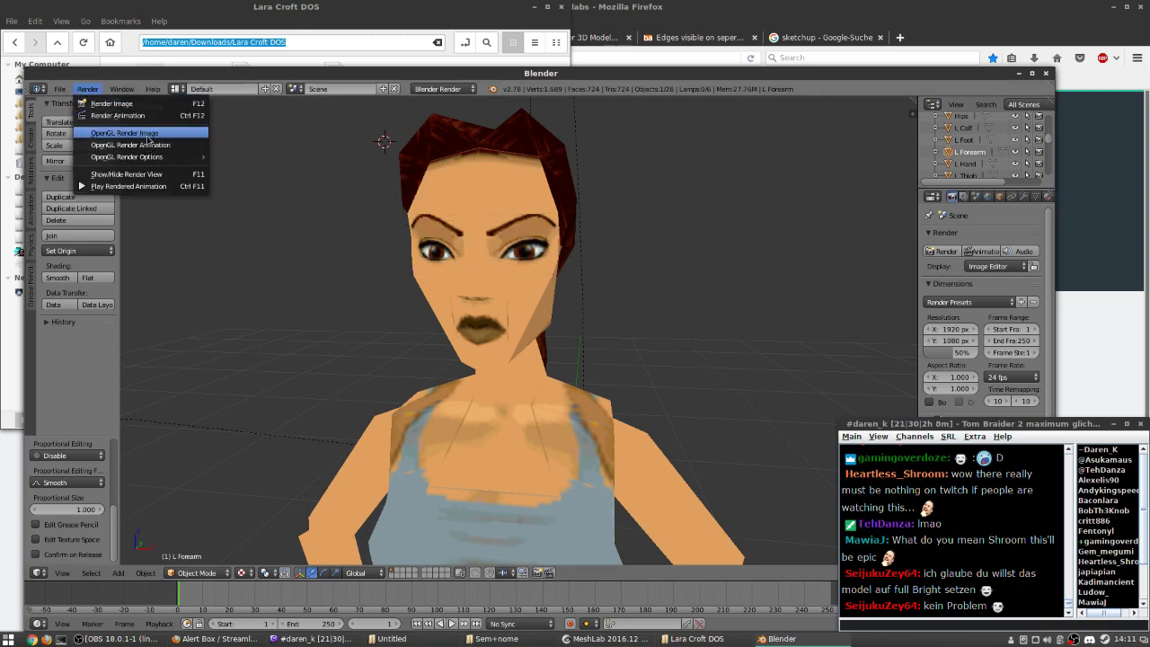
click(124, 133)
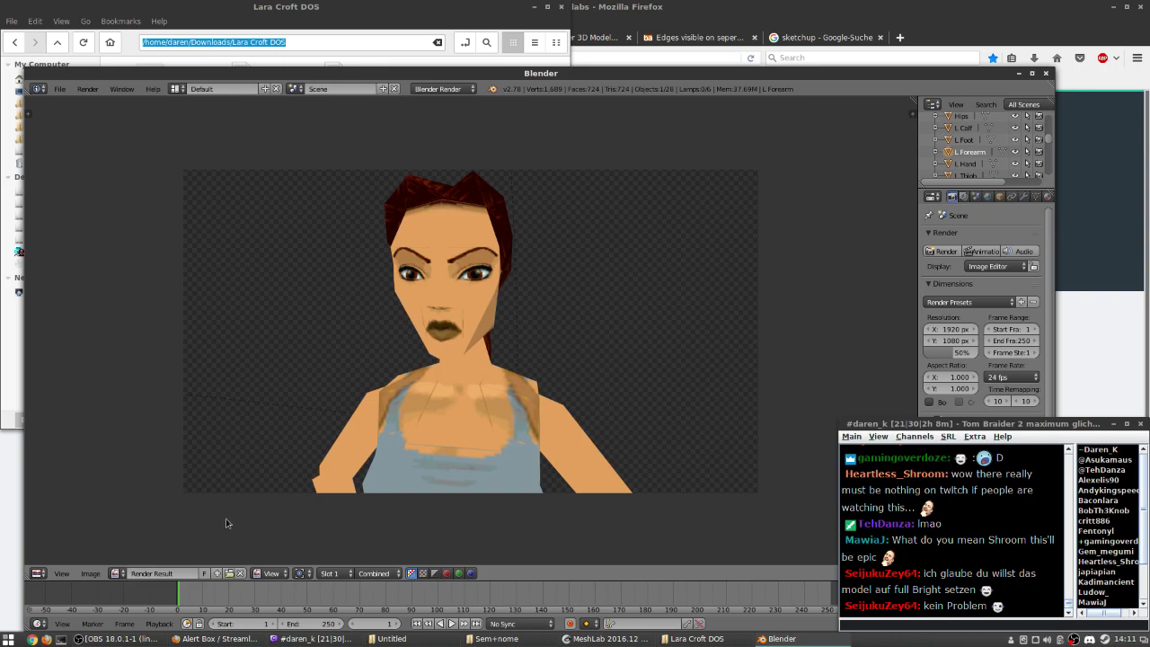
- Start saving the render result as an image and go to the Pictures folder in the home directory
click(61, 573)
click(90, 573)
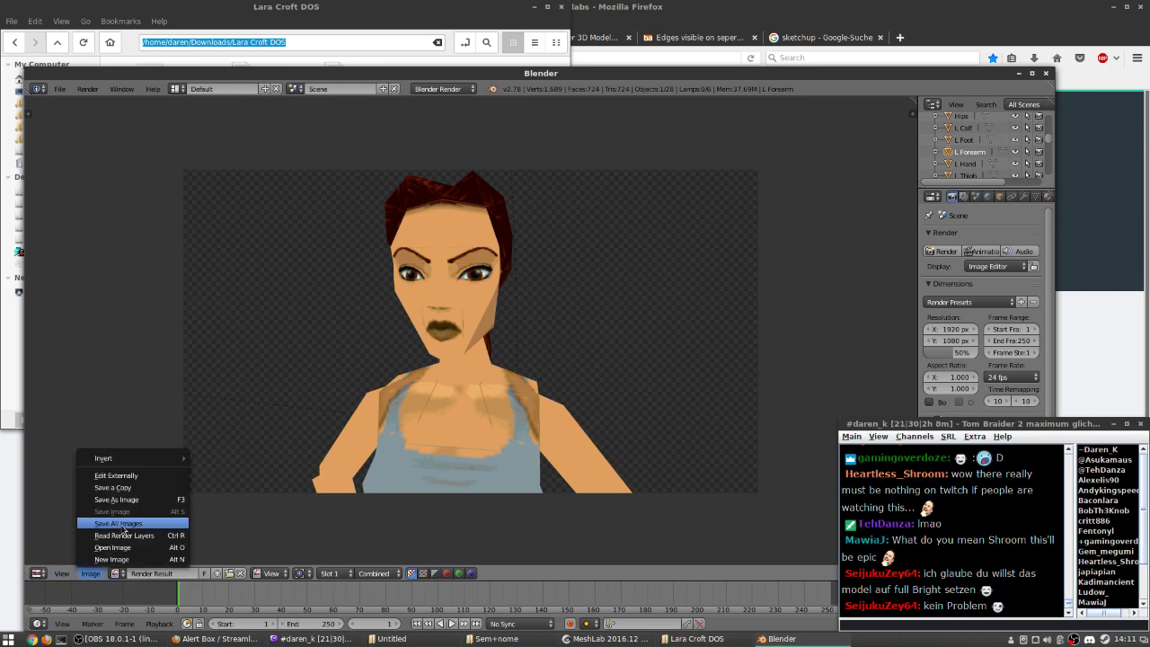
click(136, 500)
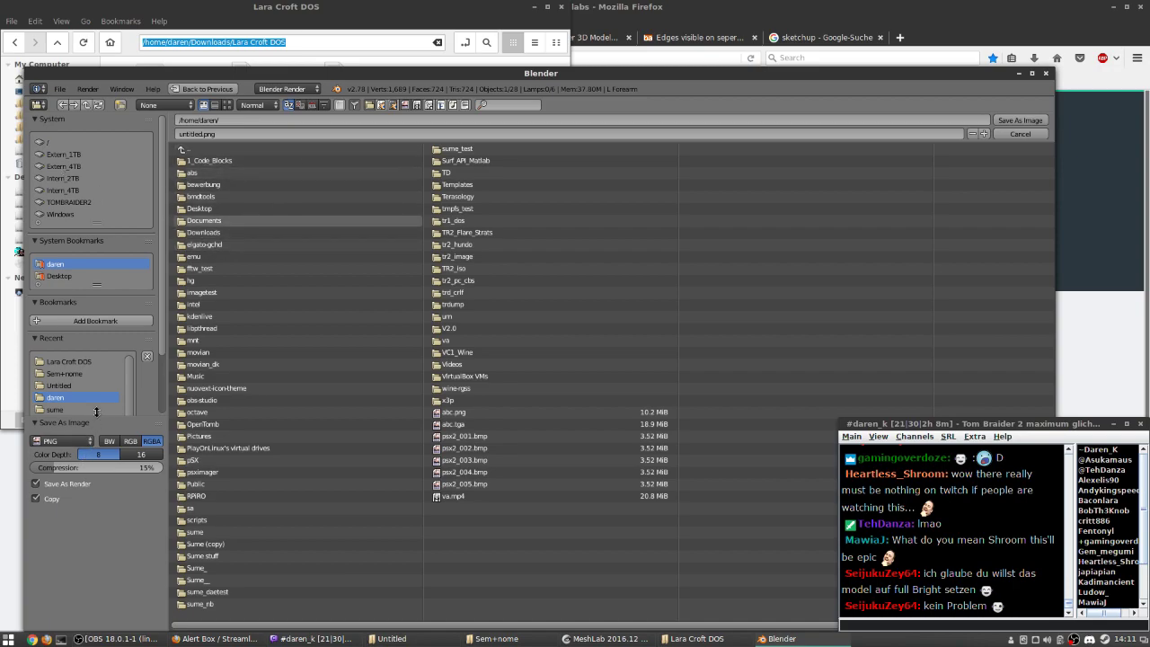
scroll(120, 219, down, 2)
scroll(127, 363, down, 1)
scroll(121, 363, up, 1)
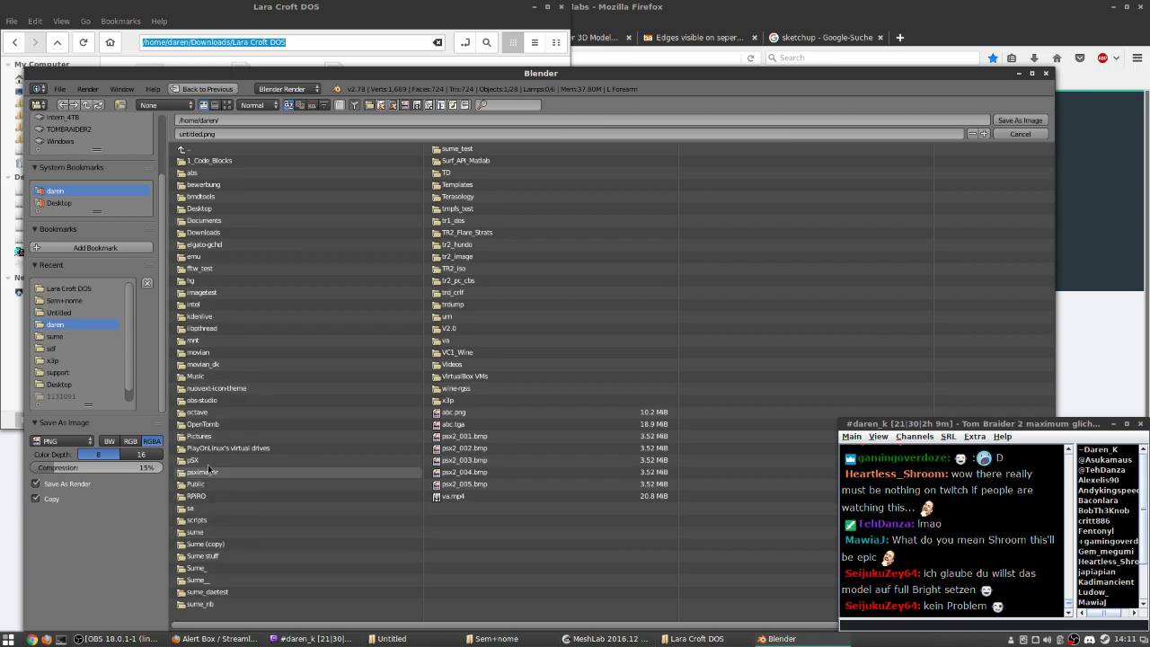
click(209, 437)
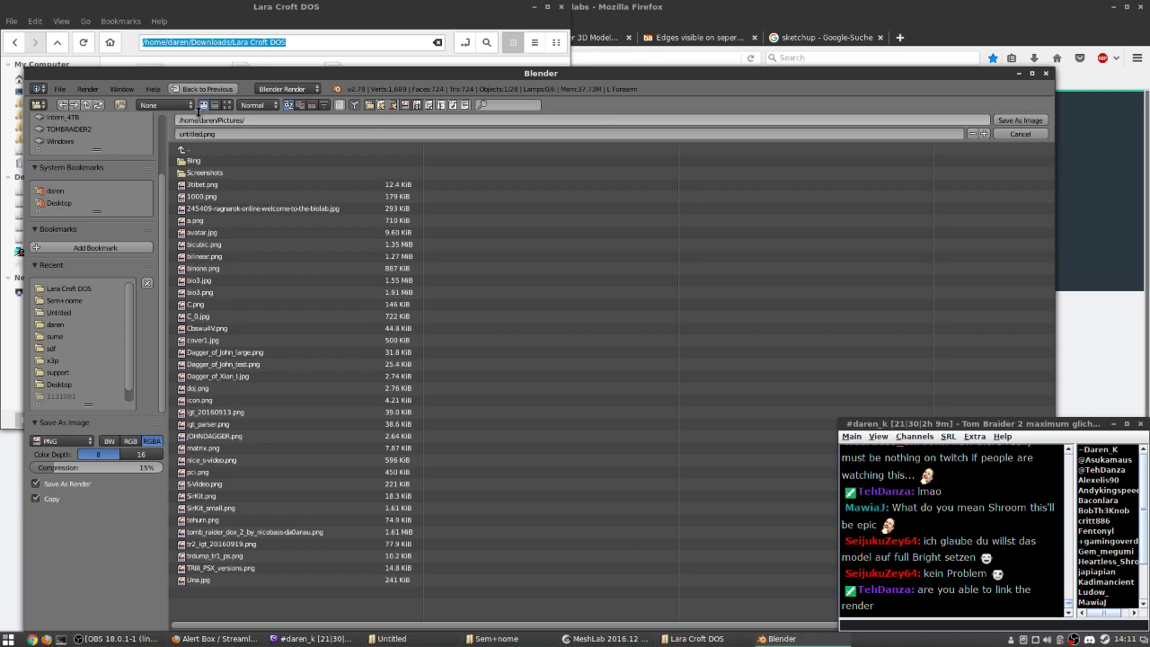
- Create a new folder named BrokeNeck inside Pictures
click(121, 106)
text(Bir)
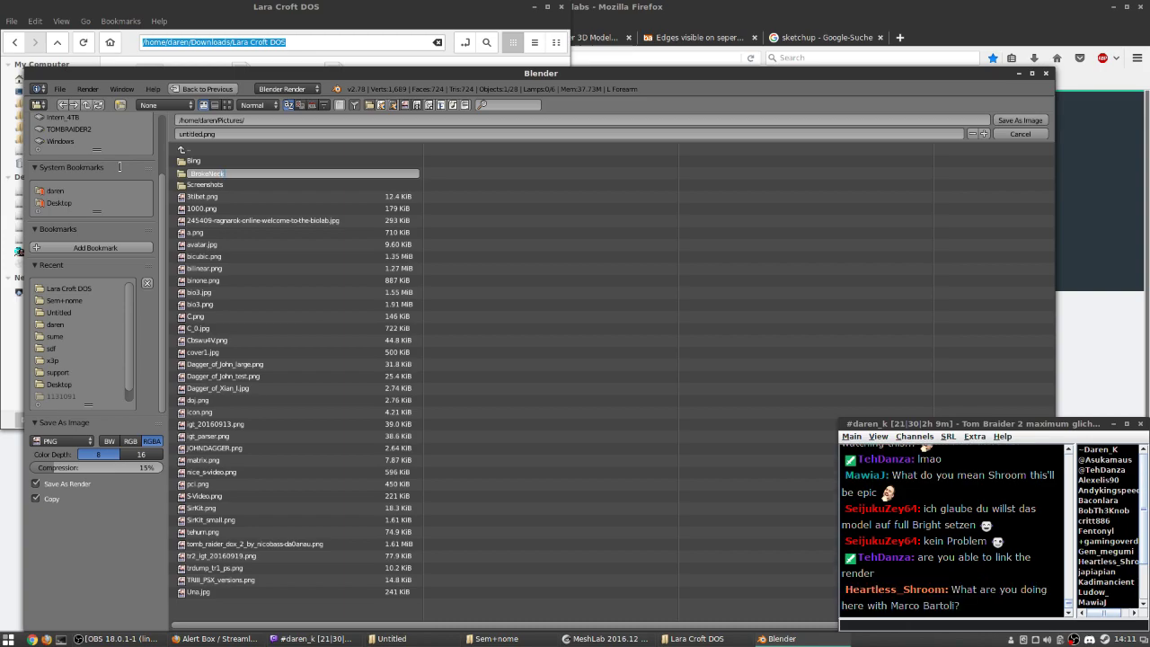
key(Return)
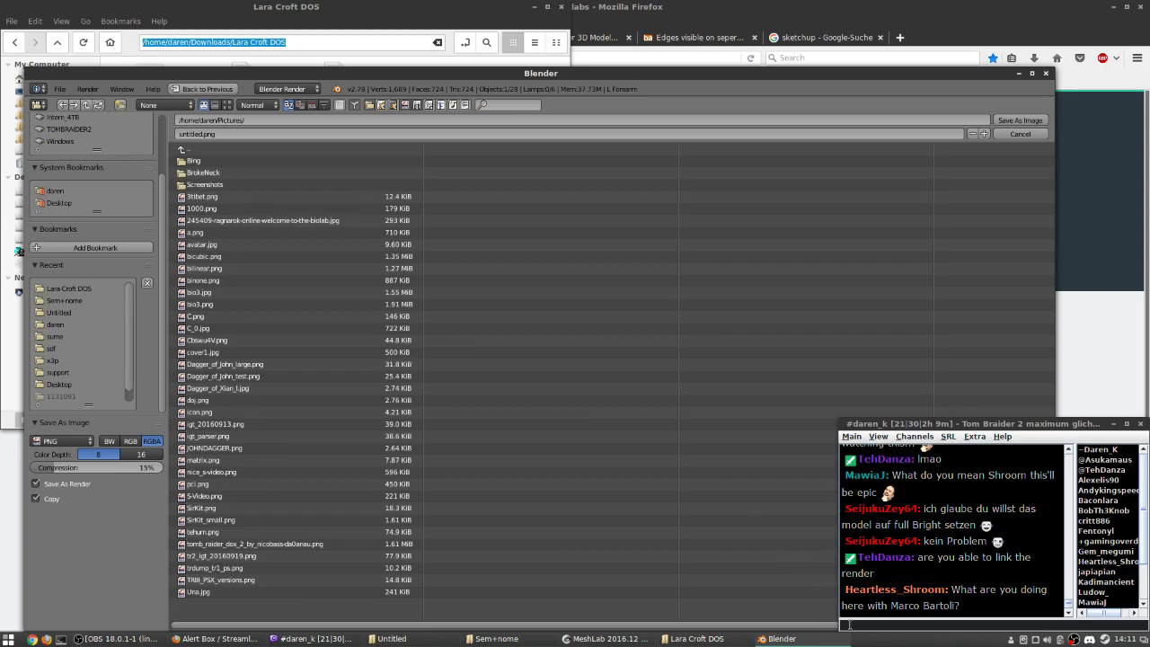
- Switch to Firefox, open the Lara Croft DOS model link from the Twitch dashboard's private message, copy its address and close the page
click(240, 639)
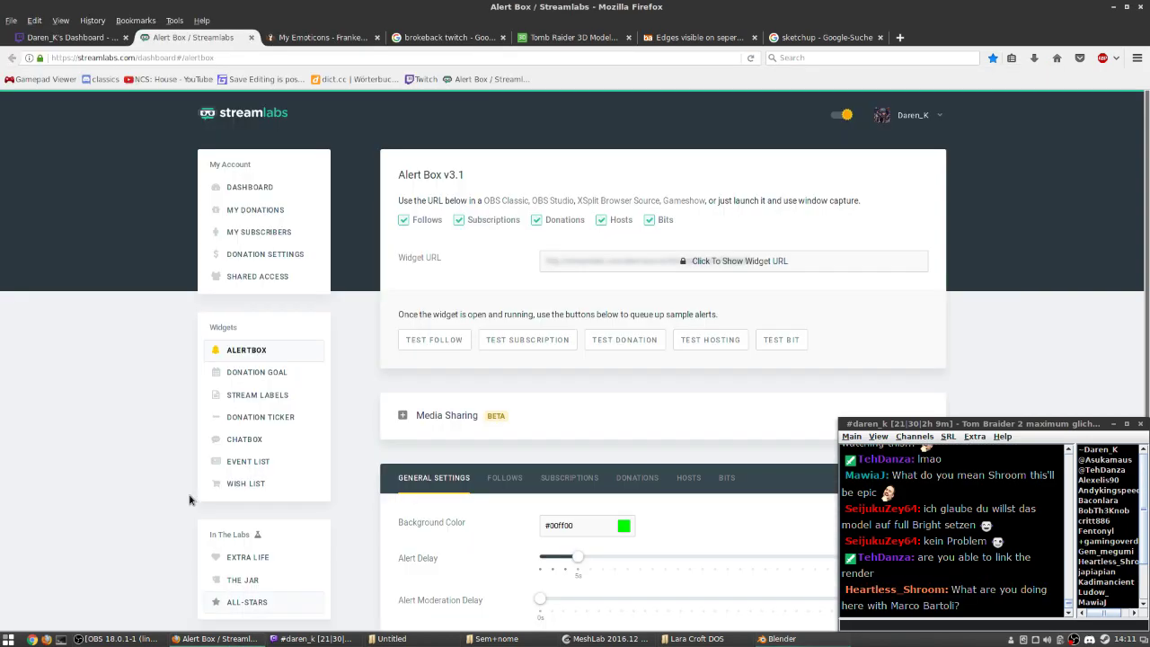
click(696, 36)
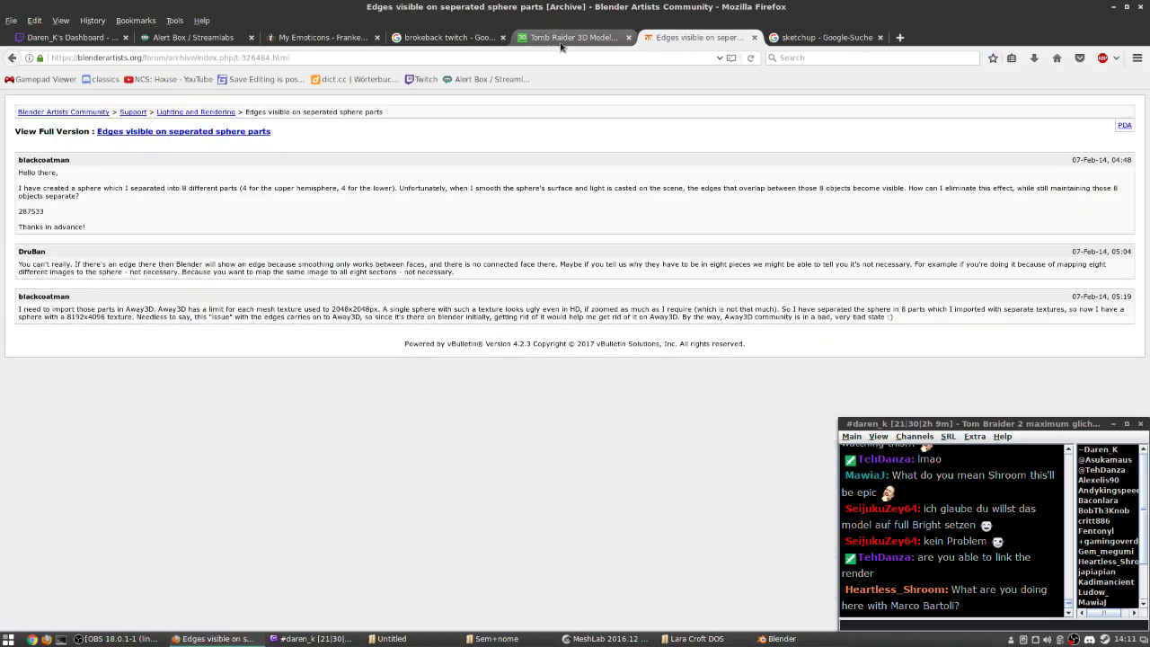
click(72, 37)
drag(945, 420, 848, 307)
click(1032, 563)
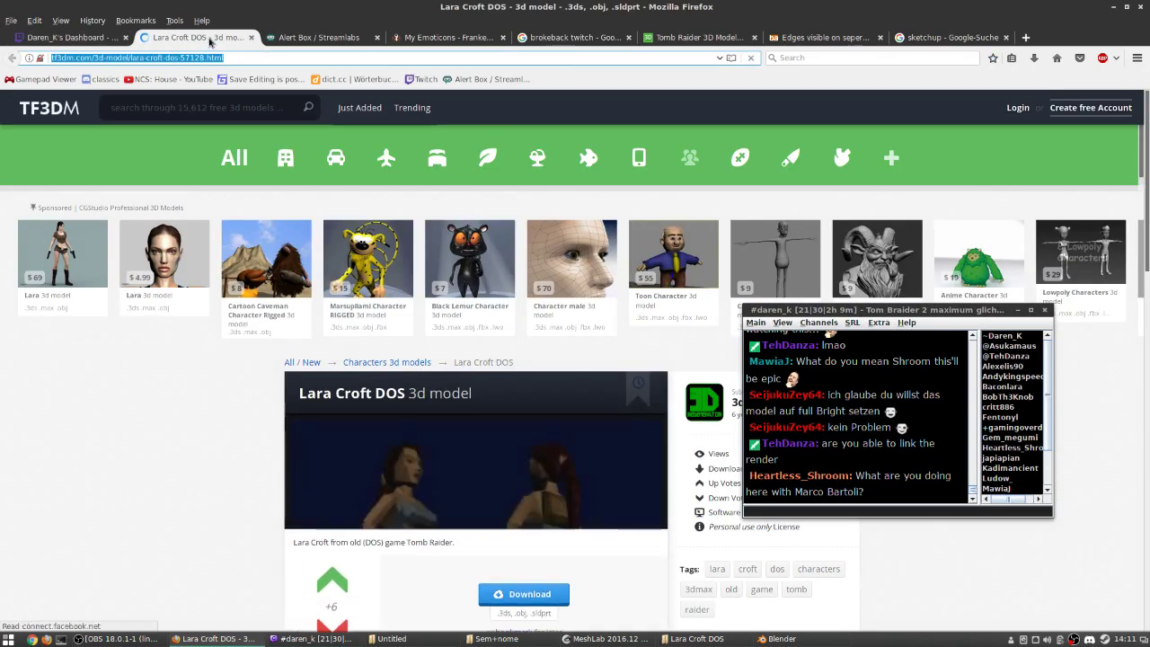
key(ctrl+w)
click(912, 509)
text(http://tf3dm.com/3d-model/lara-croft-dos-57128.html)
key(Return)
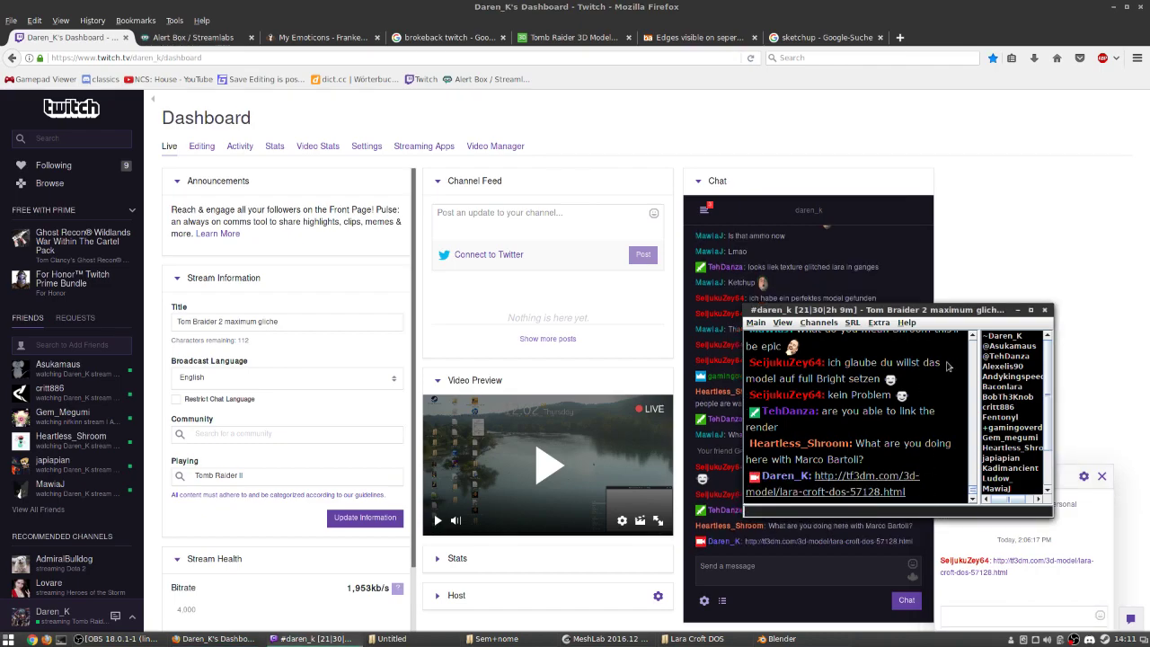
drag(968, 312, 1067, 426)
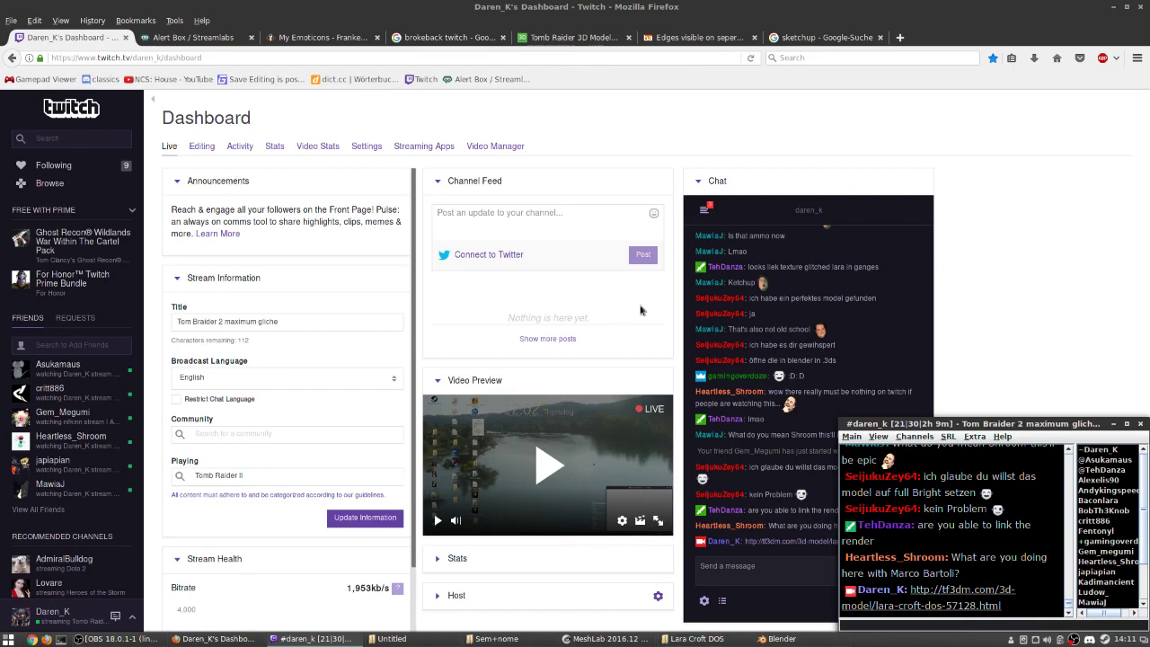
- Open a file manager window showing the BrokeNeck folder inside Pictures
key(super+e)
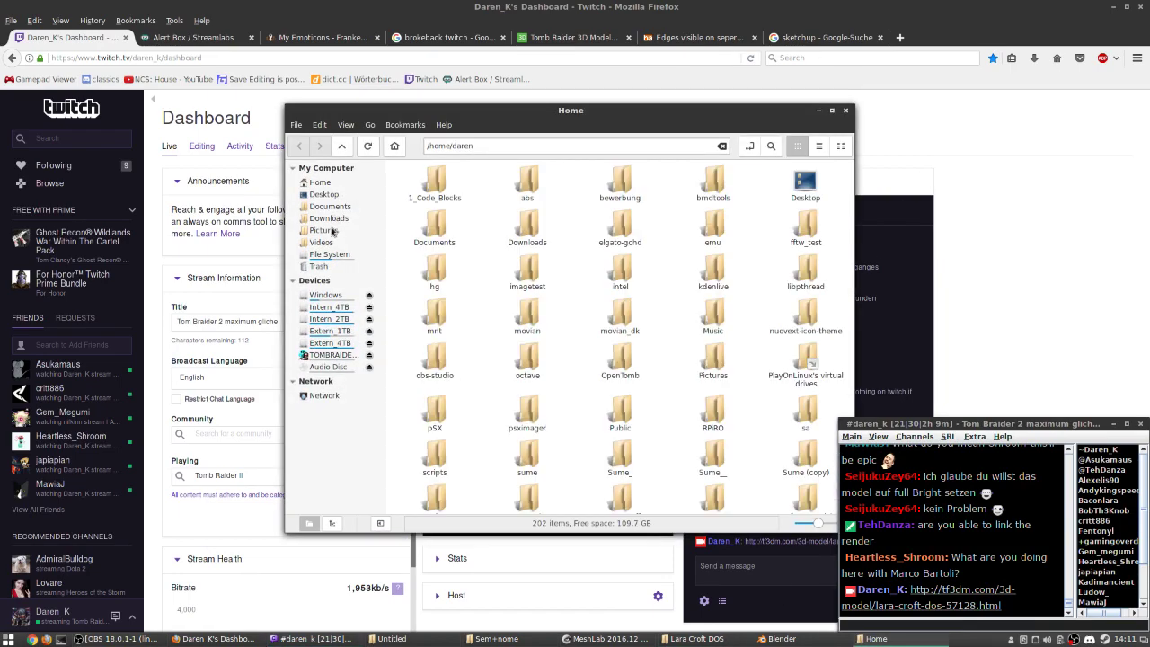
click(325, 230)
double_click(530, 214)
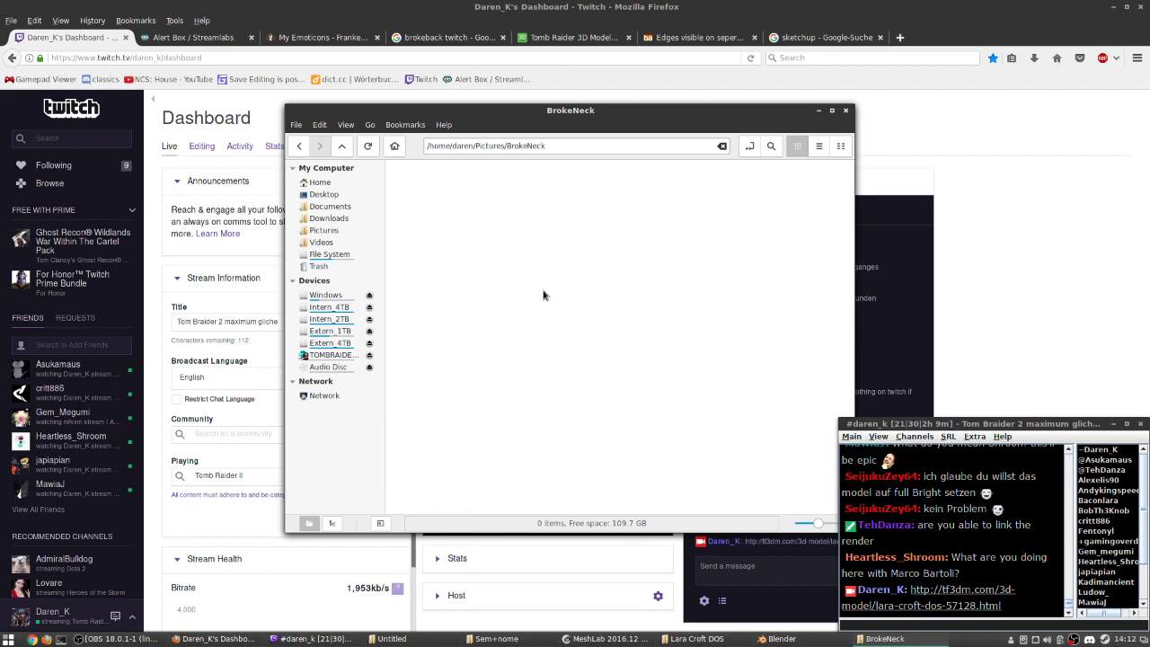
- Switch to Blender and save the render as BrokeNeck_render.png in the Pictures/BrokeNeck folder
click(778, 638)
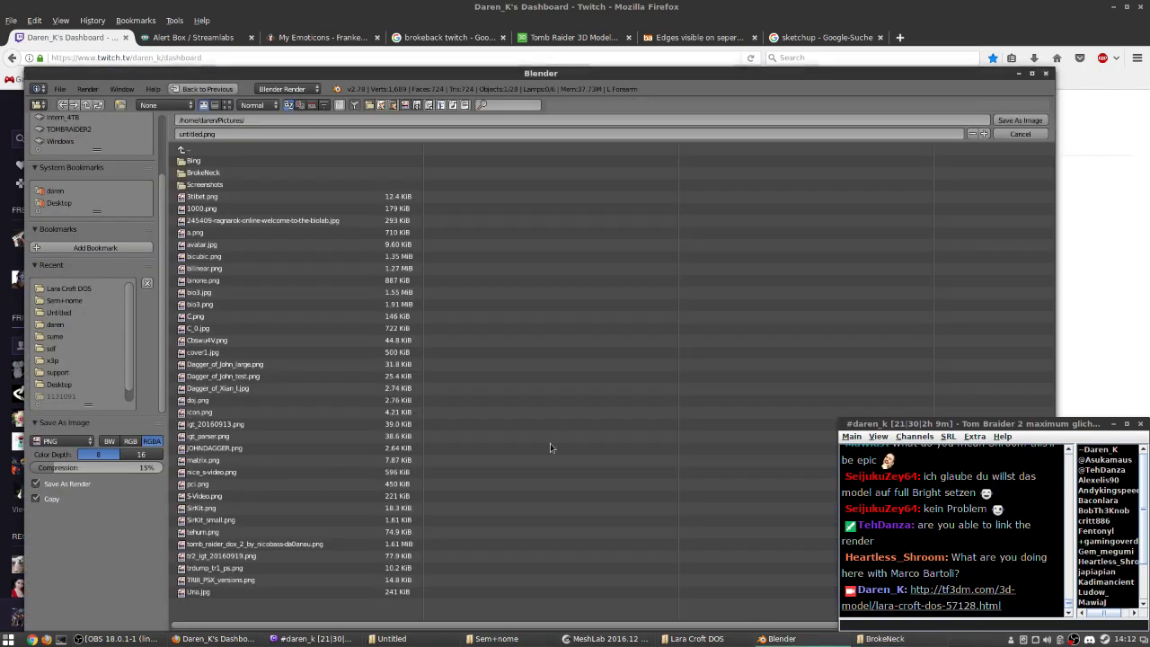
click(203, 172)
click(233, 133)
key(BackSpace)
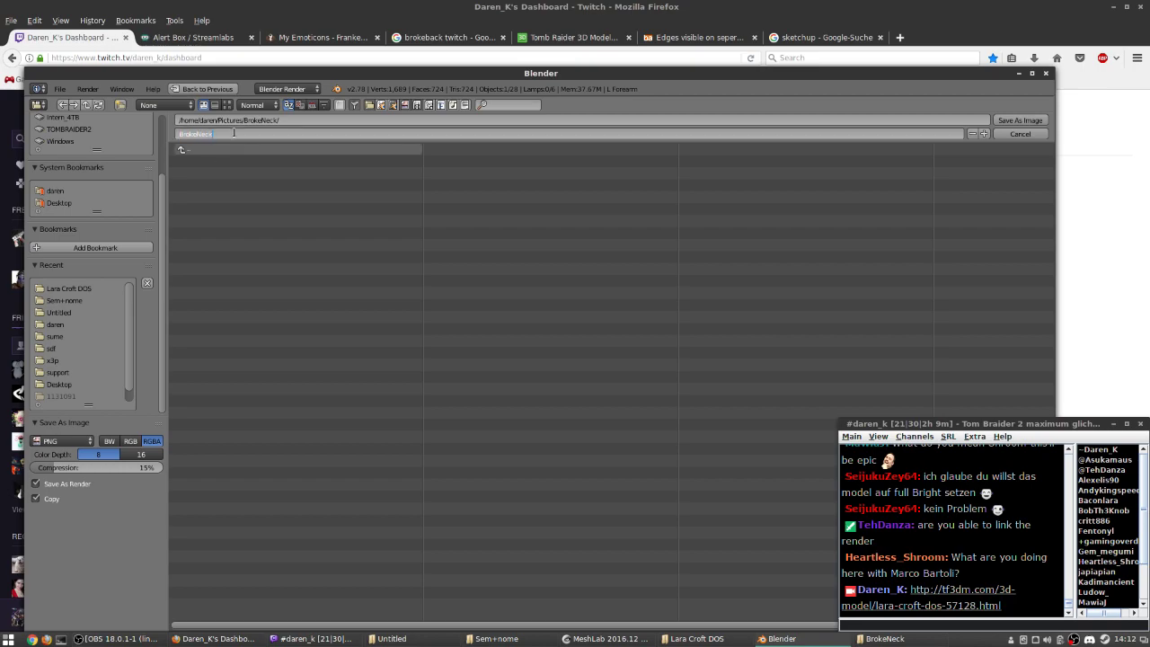
text(BrokeNeck_render.png)
key(Return)
click(1019, 119)
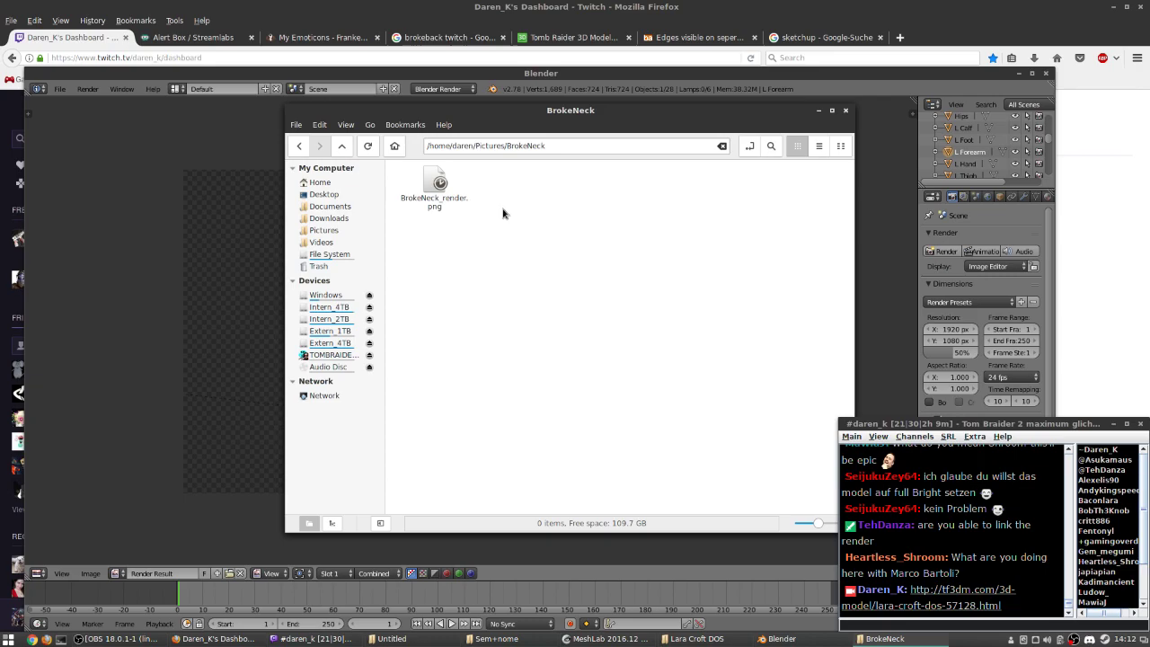
- Preview BrokeNeck_render.png from the BrokeNeck folder, close the preview and open the image in GIMP
click(433, 193)
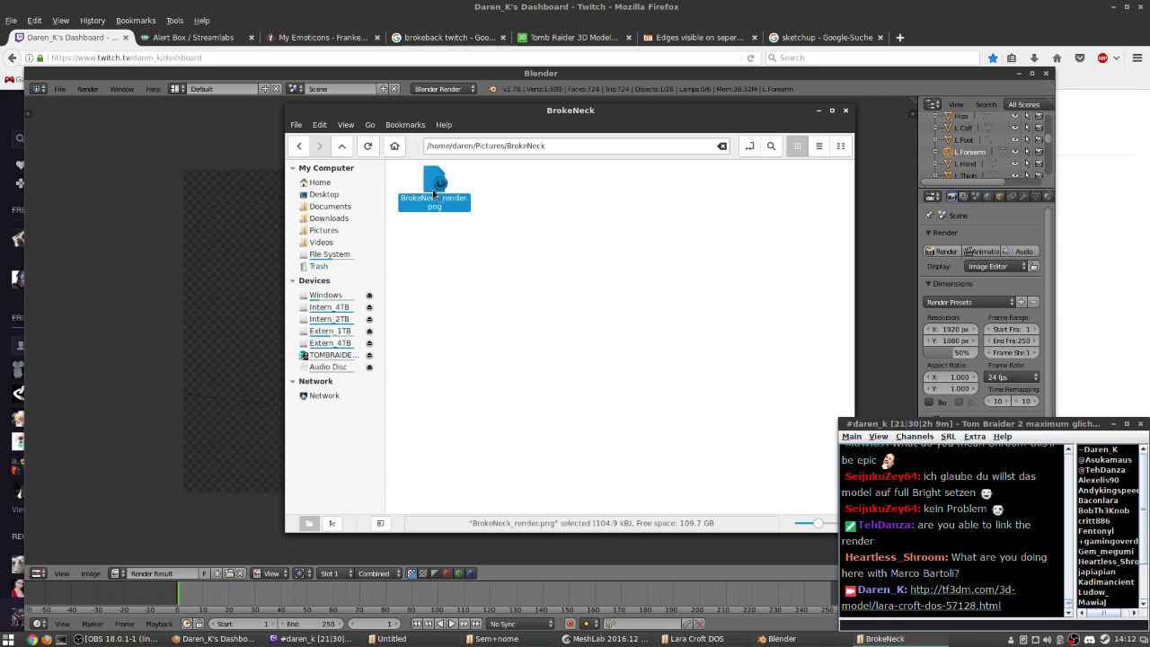
double_click(433, 193)
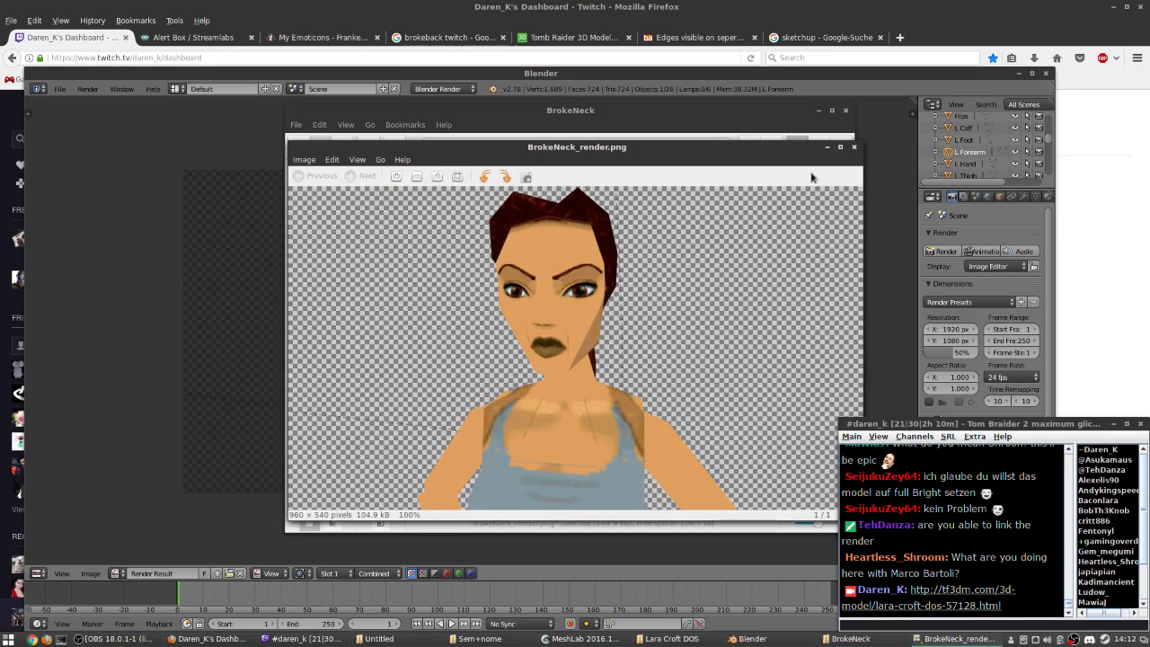
click(853, 146)
right_click(438, 191)
click(673, 236)
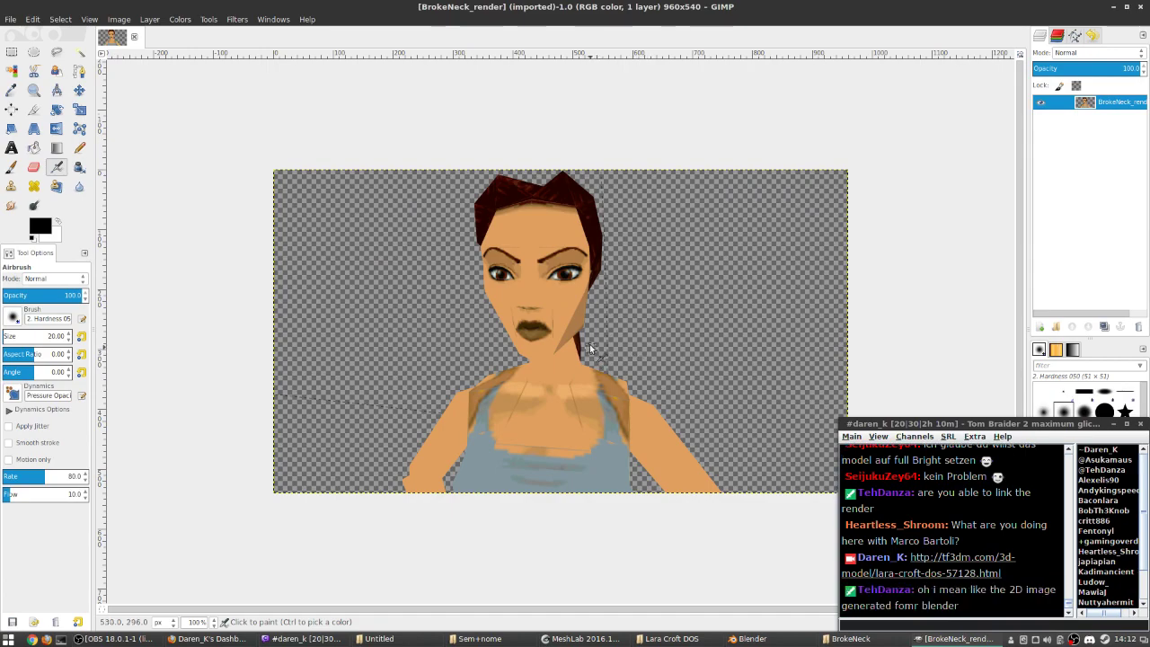
key(ctrl)
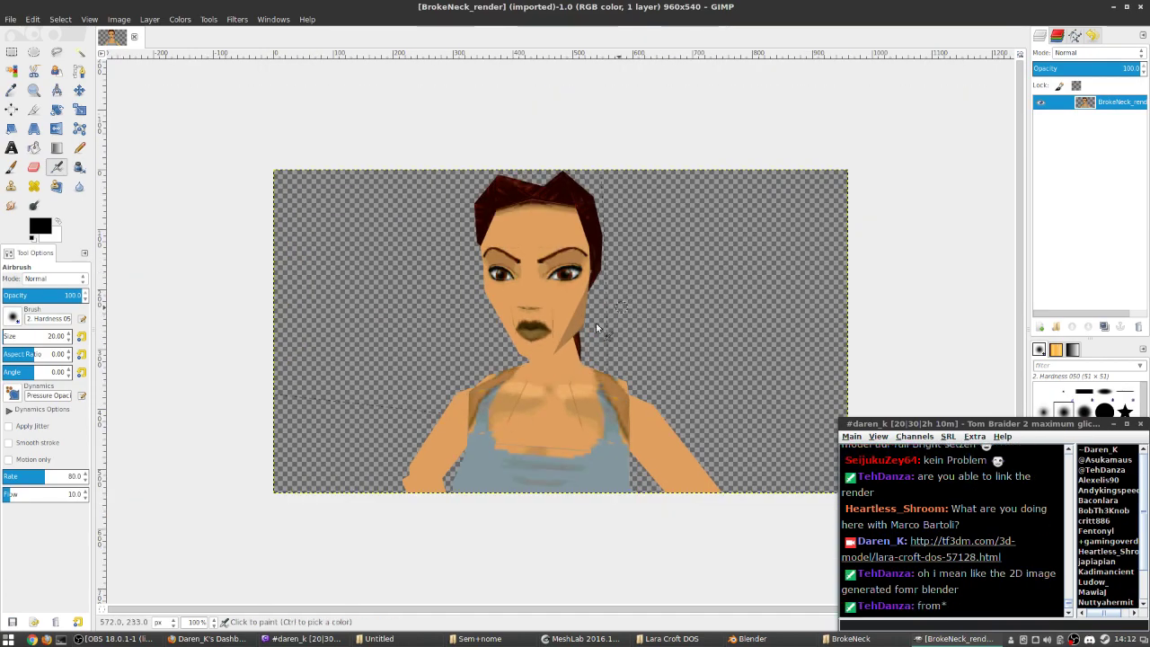
- Switch back to the BrokeNeck folder in the file manager and open a terminal there
mouse_move(301, 638)
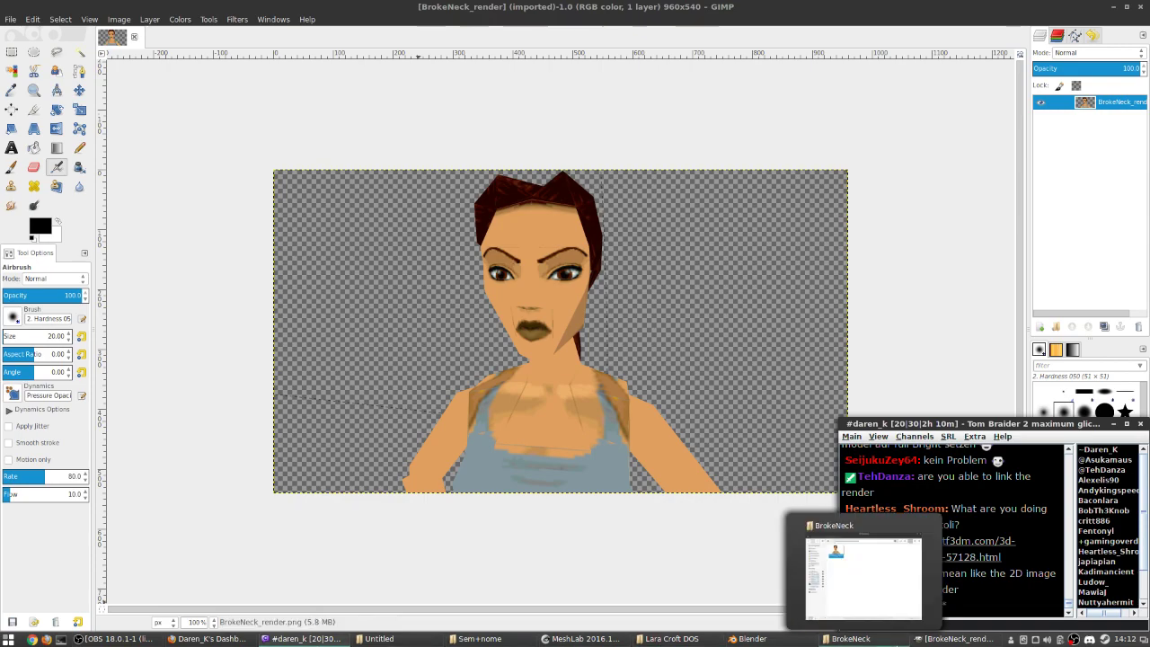
click(848, 639)
key(F4)
- Try to upload BrokeNeck_render.png with scp to root@raspberrypi:/var/www/, entering the root password
text(scp root@r)
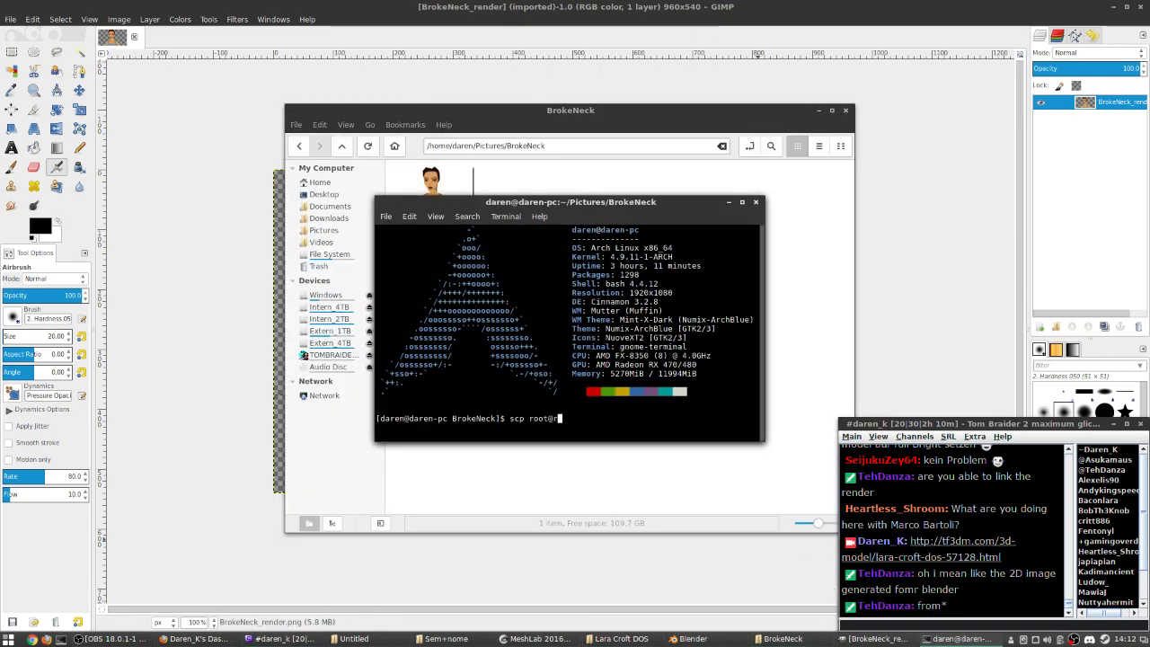
key(BackSpace)
key(BackSpace)
key(BackSpace)
key(BackSpace)
text(B)
key(Tab)
text(root@raspberrypi:)
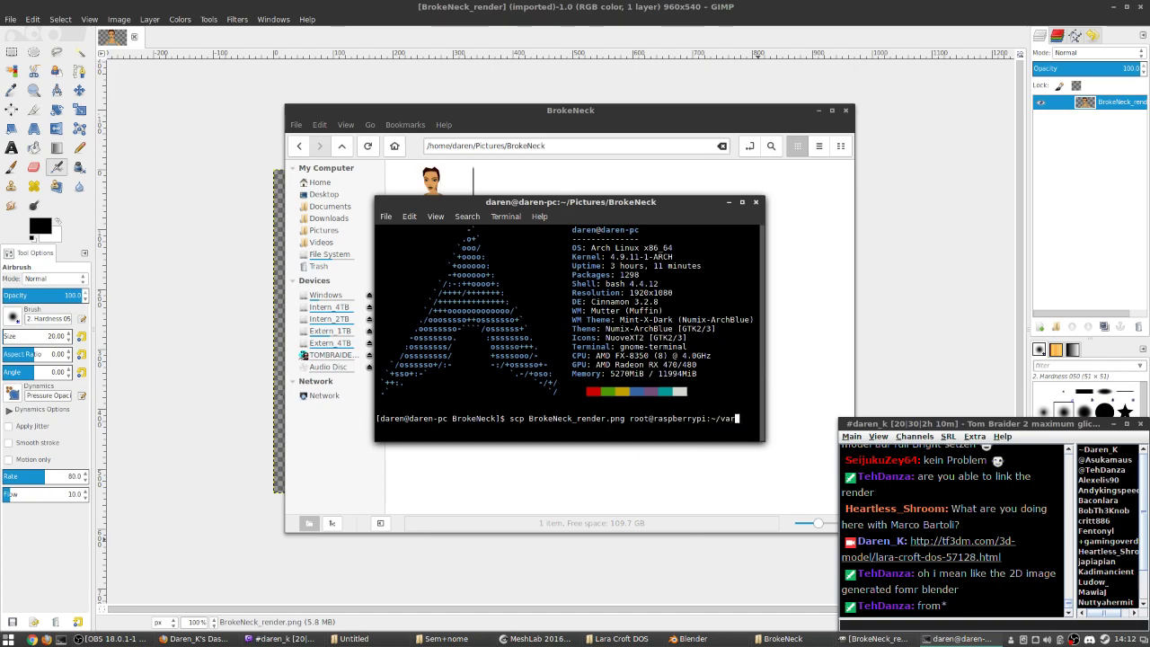
text(var/www/)
key(Return)
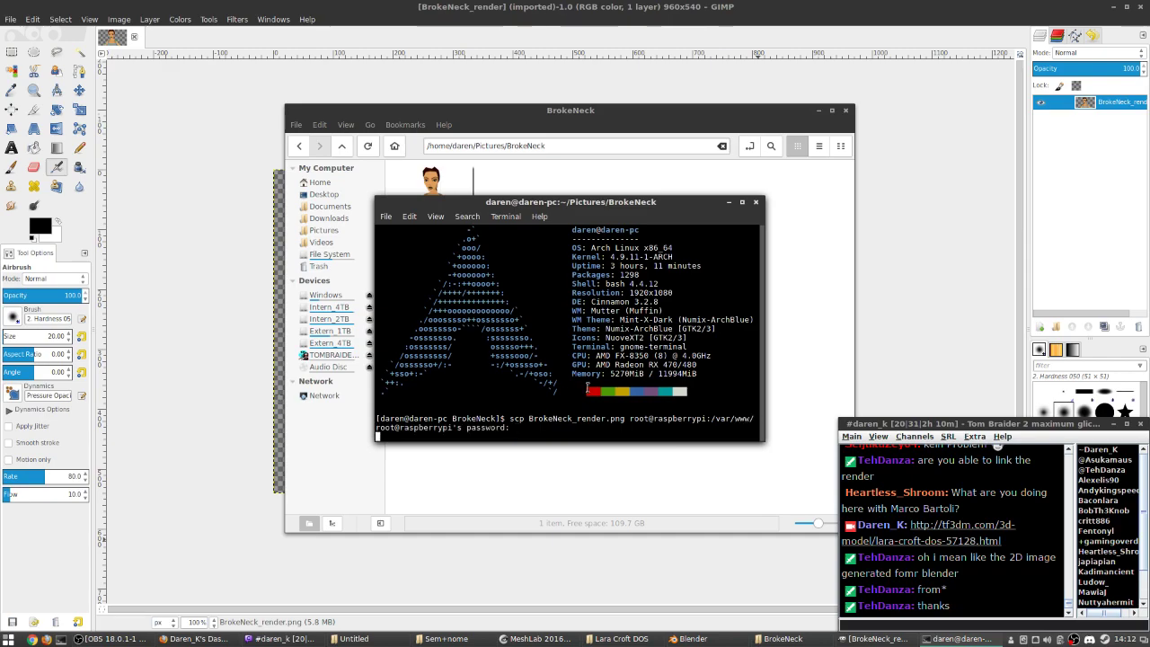
key(Return)
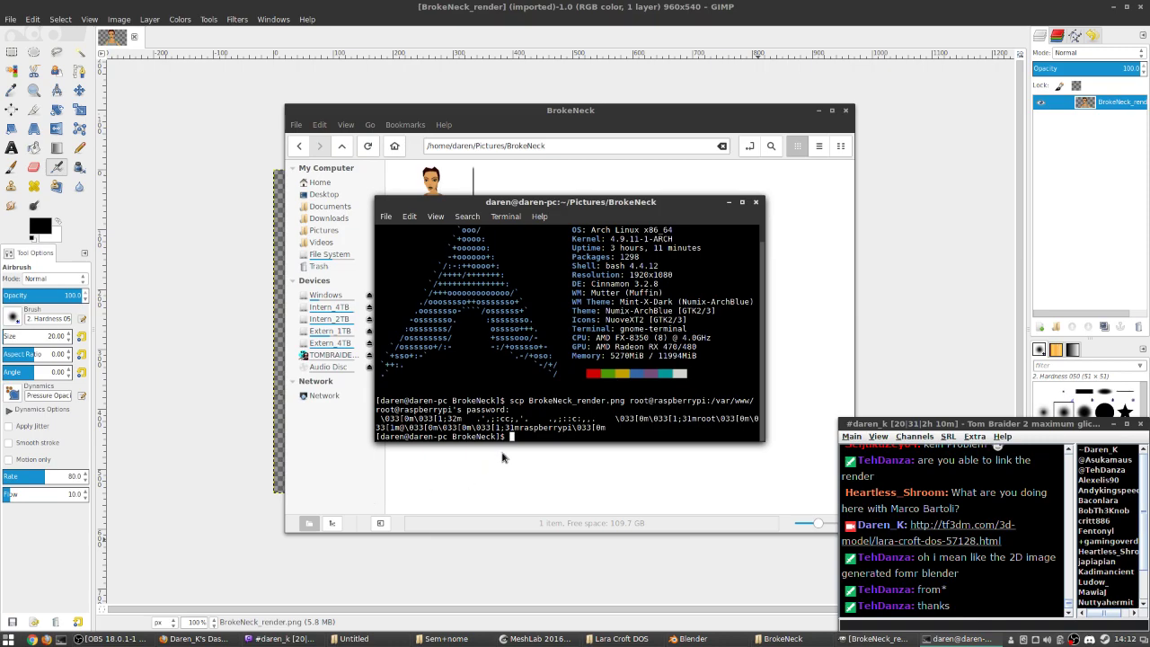
- Log in over ssh to root@raspberrypi with the root password and change to the /var/www directory
text(ssh rroot@raspberrypi)
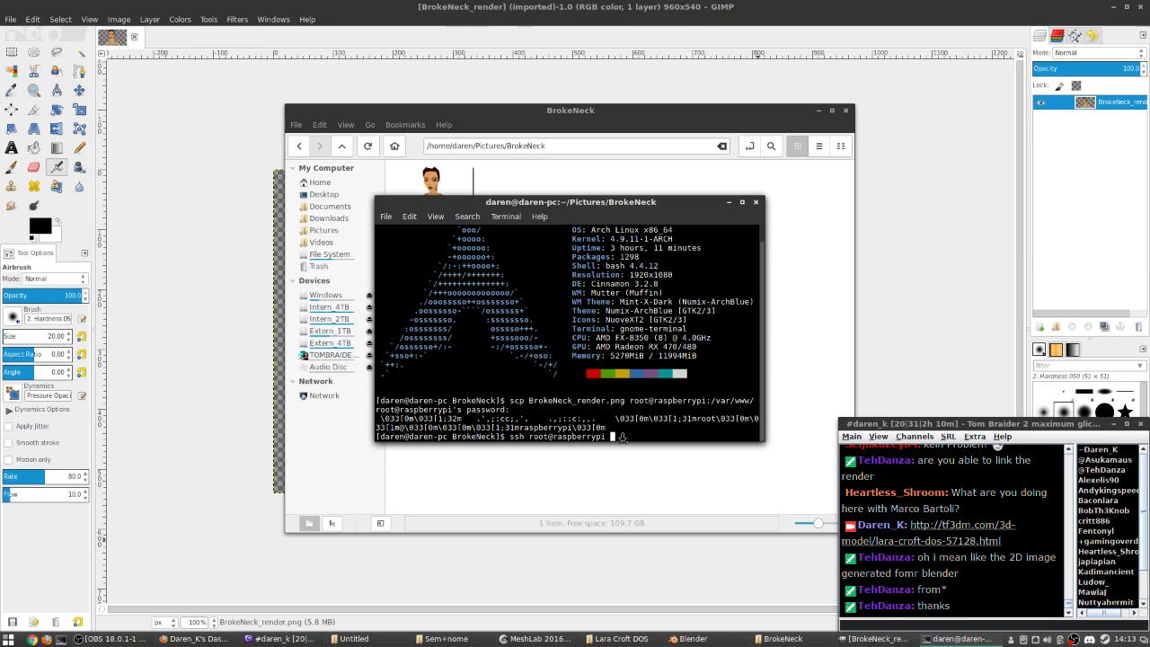
key(Return)
key(Return)
text(cd /var/www)
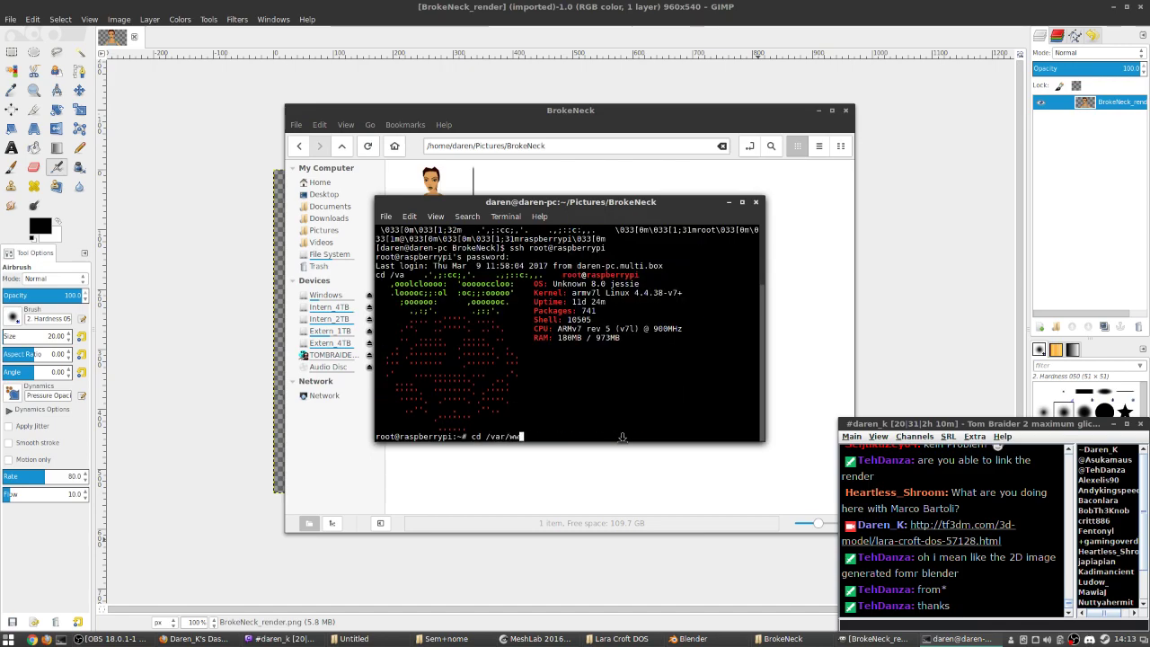
key(Return)
- Try to fetch ~/Pictures/BrokeBack/BrokeNeck_render.png from the desktop PC with scp, without a destination
text(scp daren@daren-)
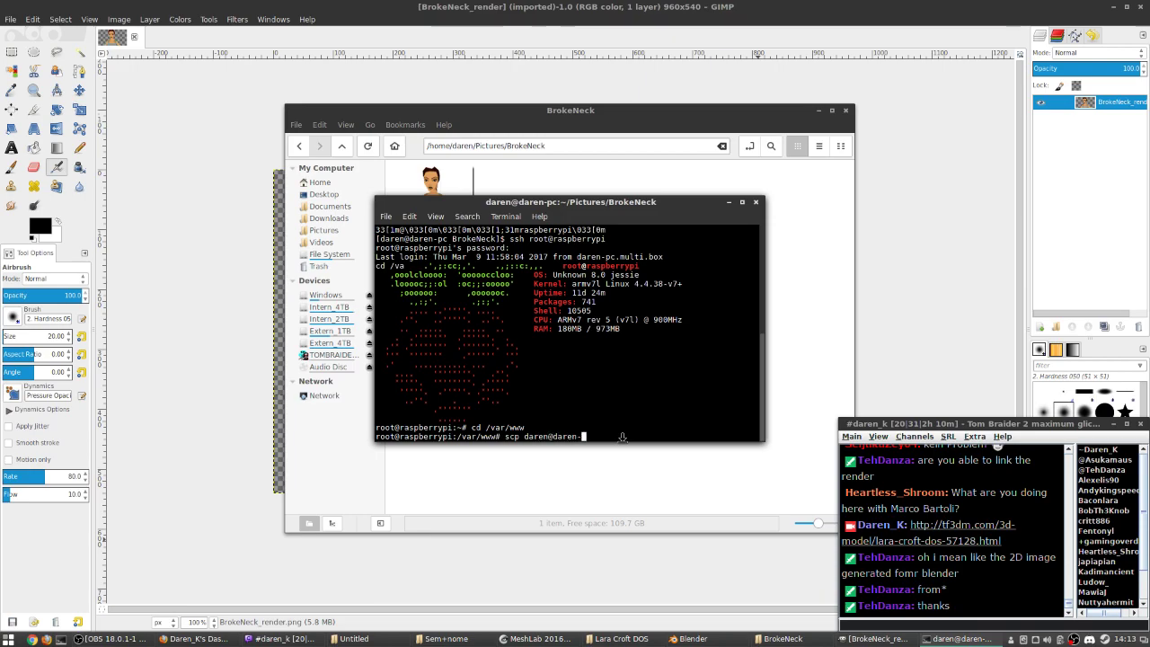
text(pc:~/Pictures/BrokeBack/)
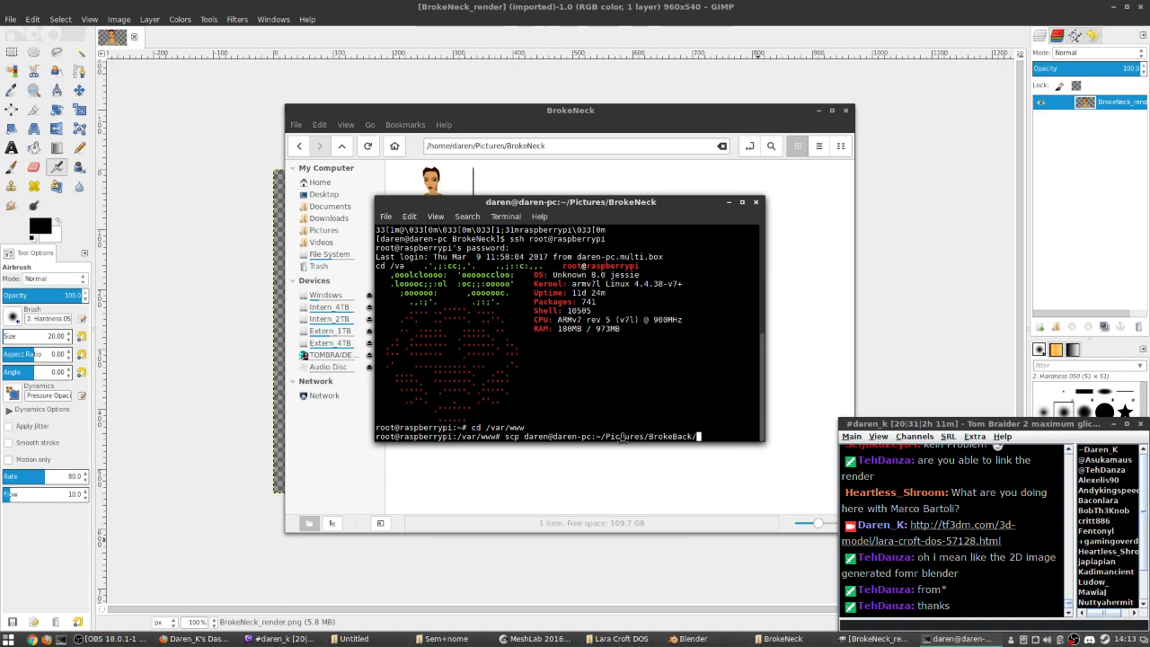
click(619, 449)
click(463, 242)
click(449, 236)
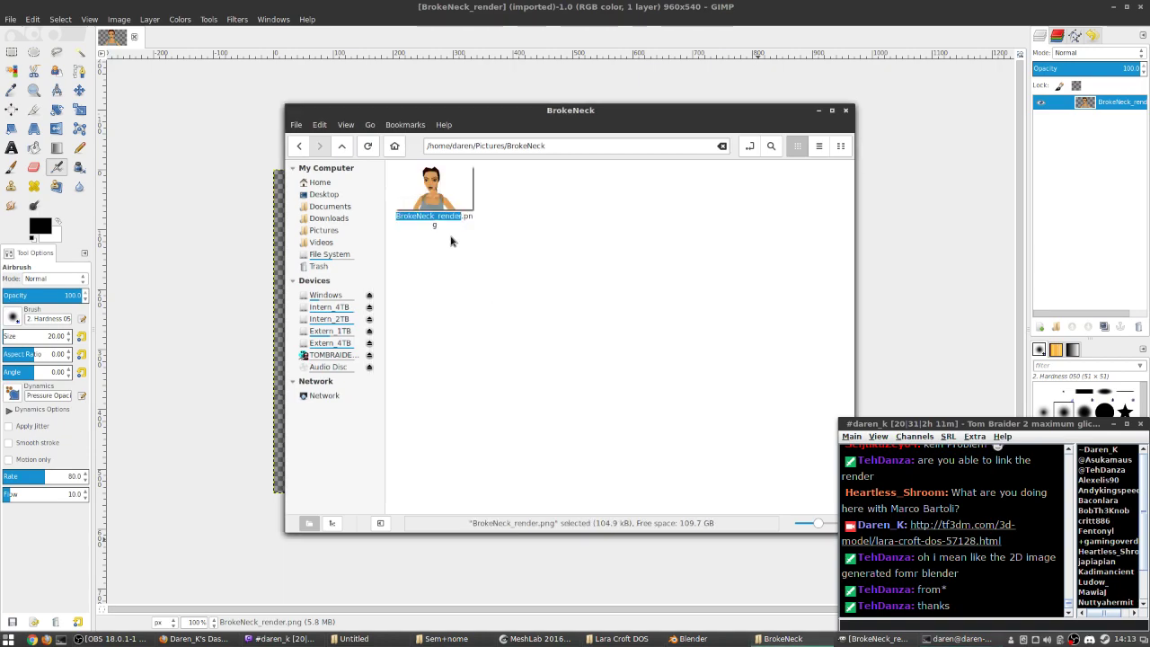
key(ctrl+c)
key(alt+Tab)
key(ctrl+shift+v)
text(.png)
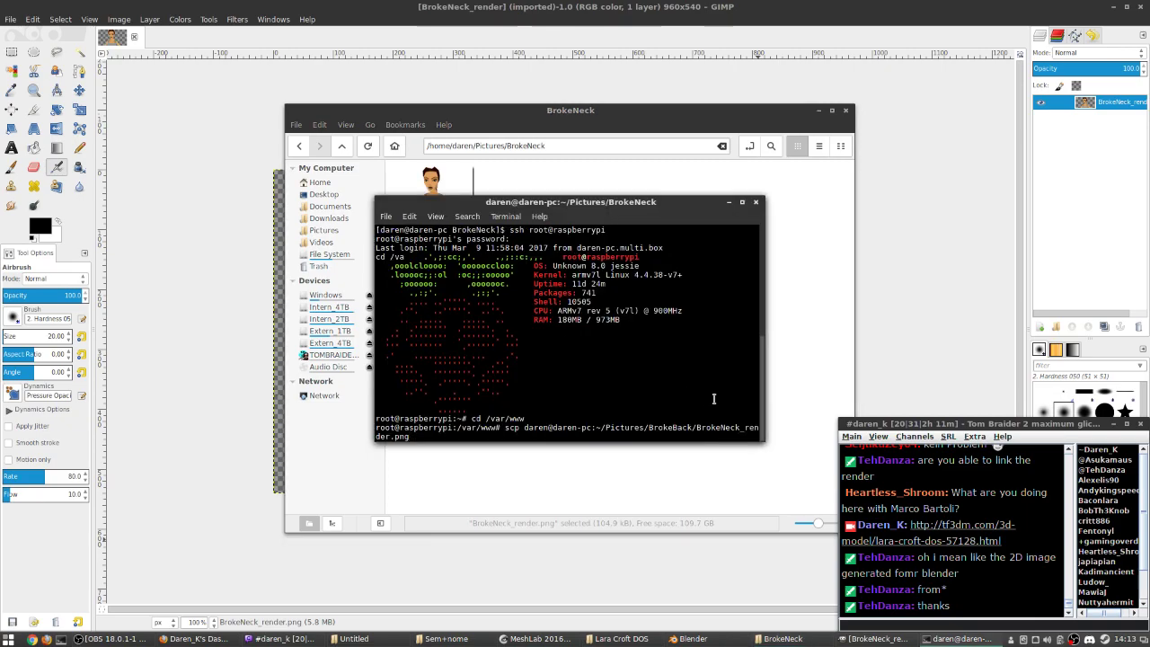
key(Return)
- Rerun the scp command with the current directory as destination, answer yes to the host key question and enter the account password
key(Up)
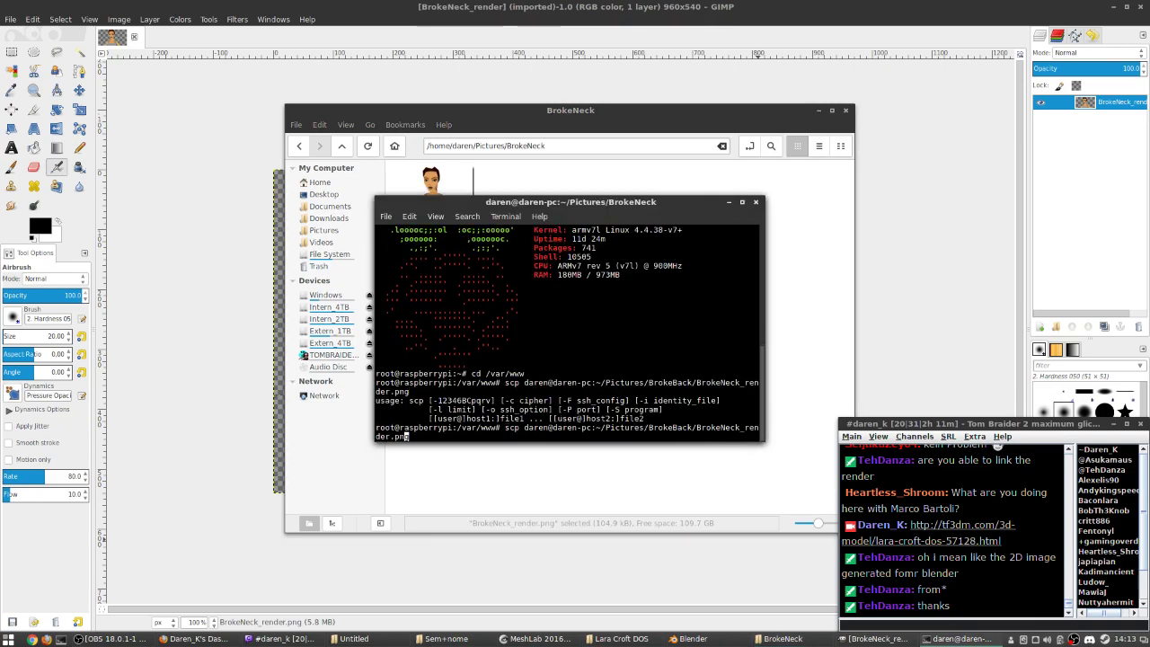
key(Left)
key(Return)
text(y)
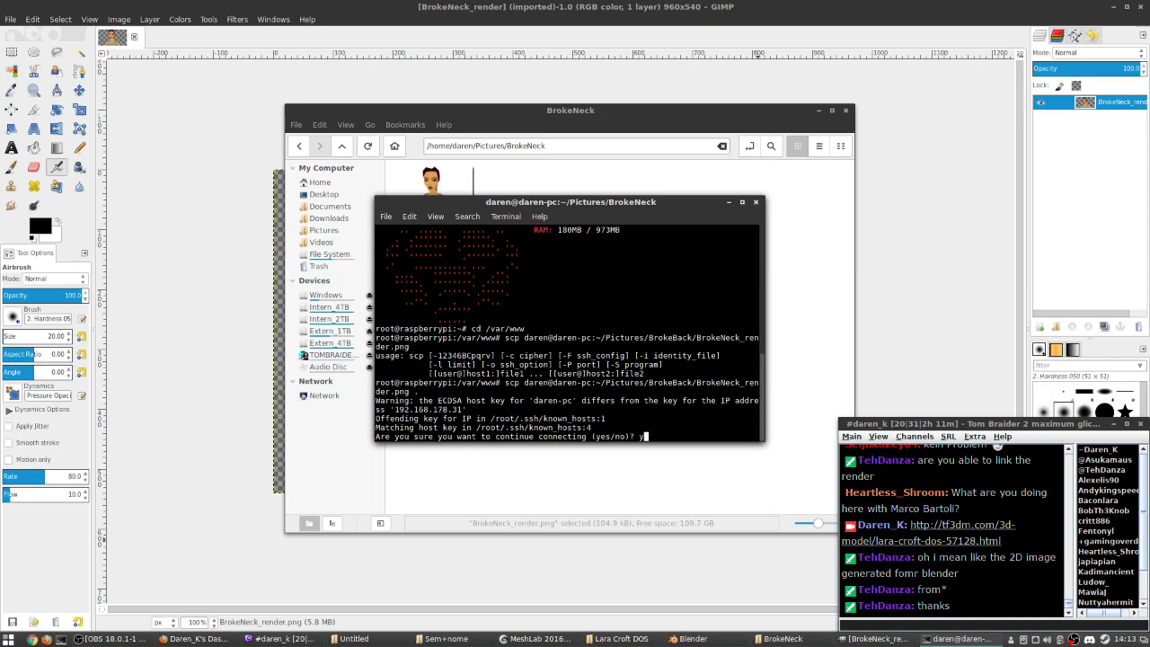
text(es)
key(Return)
key(Return)
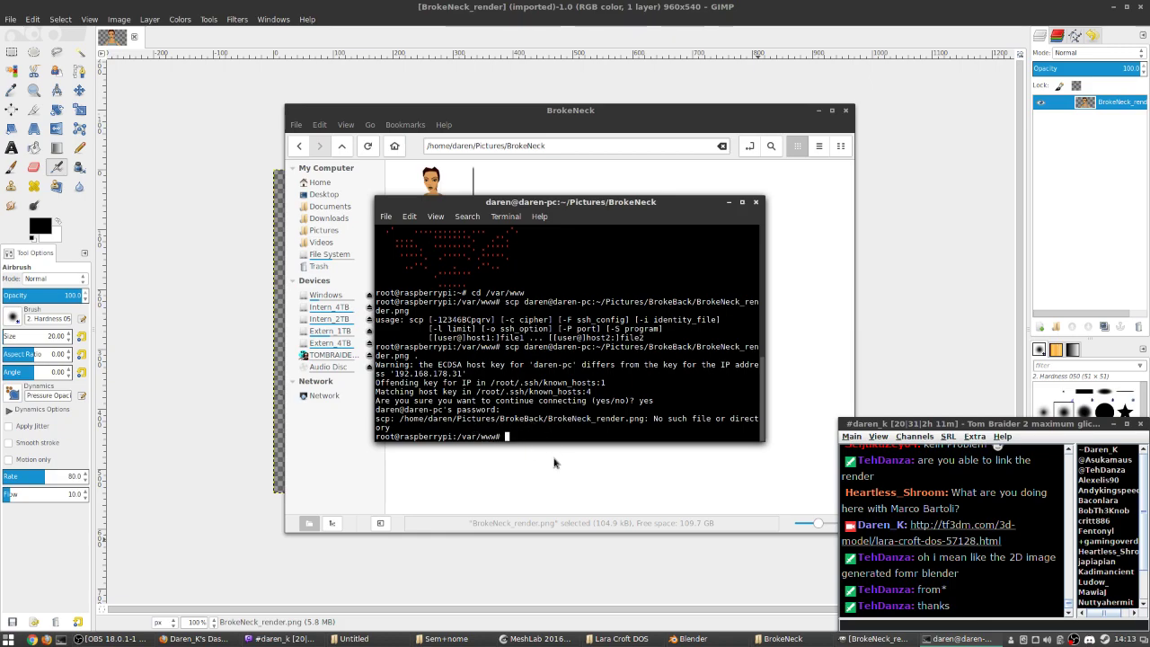
- Check the render's folder name and correct the source folder in the recalled scp command to BrokeNeck
click(489, 332)
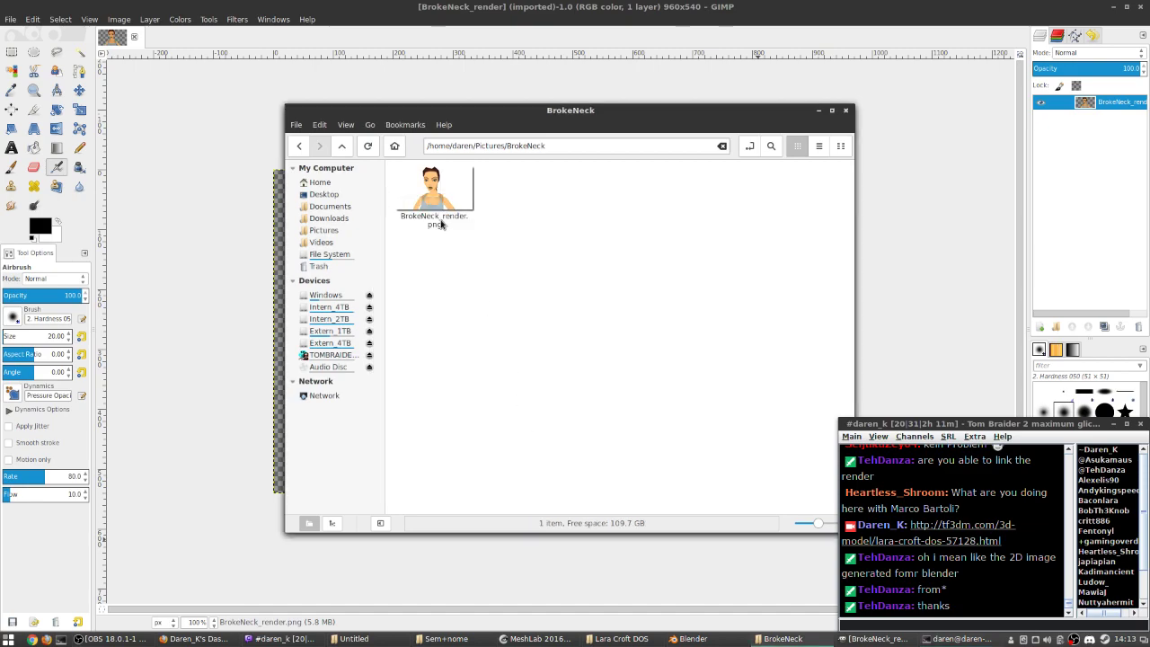
key(alt+Tab)
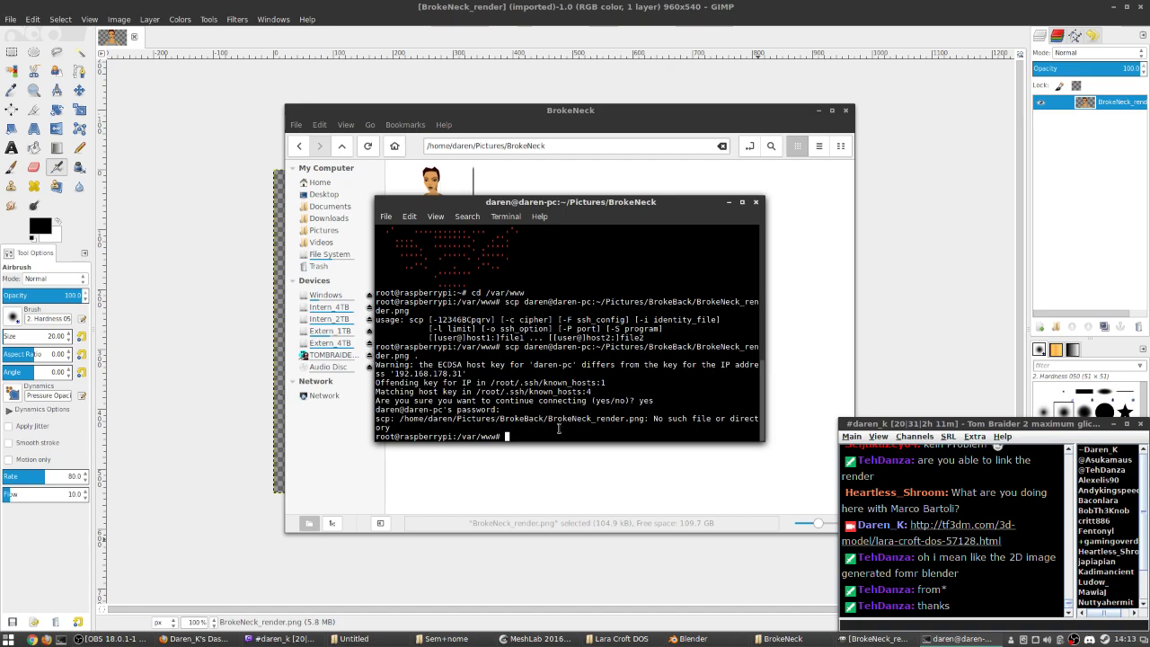
key(Up)
key(Left)
key(Left)
key(Left)
key(Left)
key(Left)
key(Left)
key(Left)
key(BackSpace)
key(BackSpace)
key(BackSpace)
key(BackSpace)
key(BackSpace)
text(Neck/)
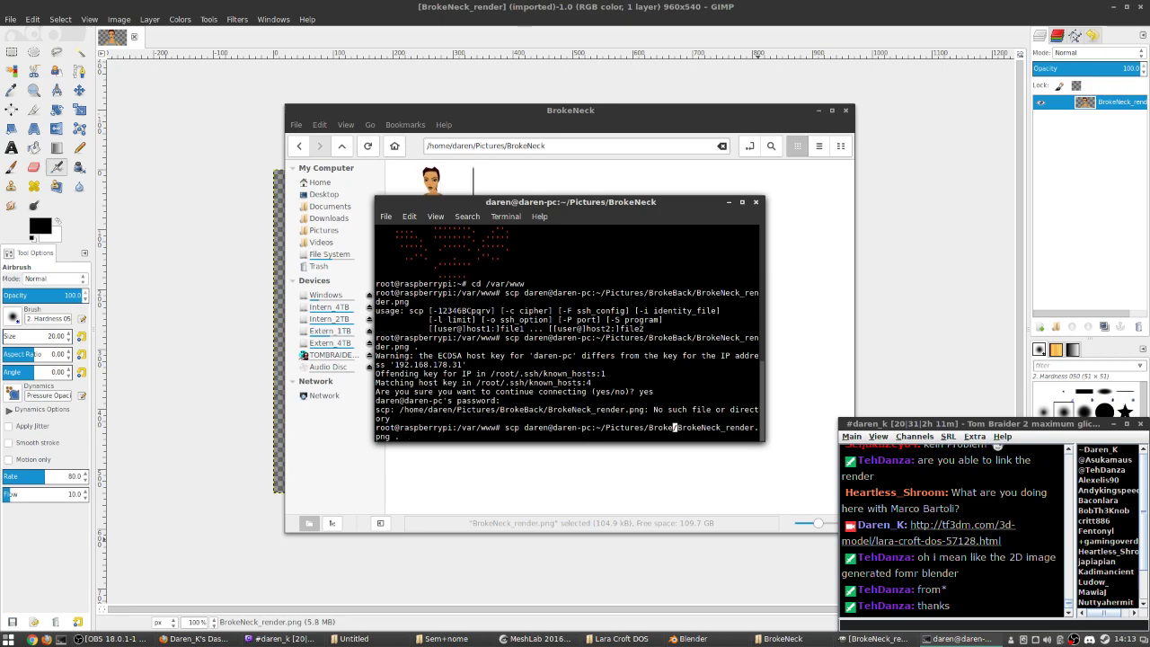
- Run the corrected scp command, answer yes to continue connecting and enter the account password
key(Return)
text(y)
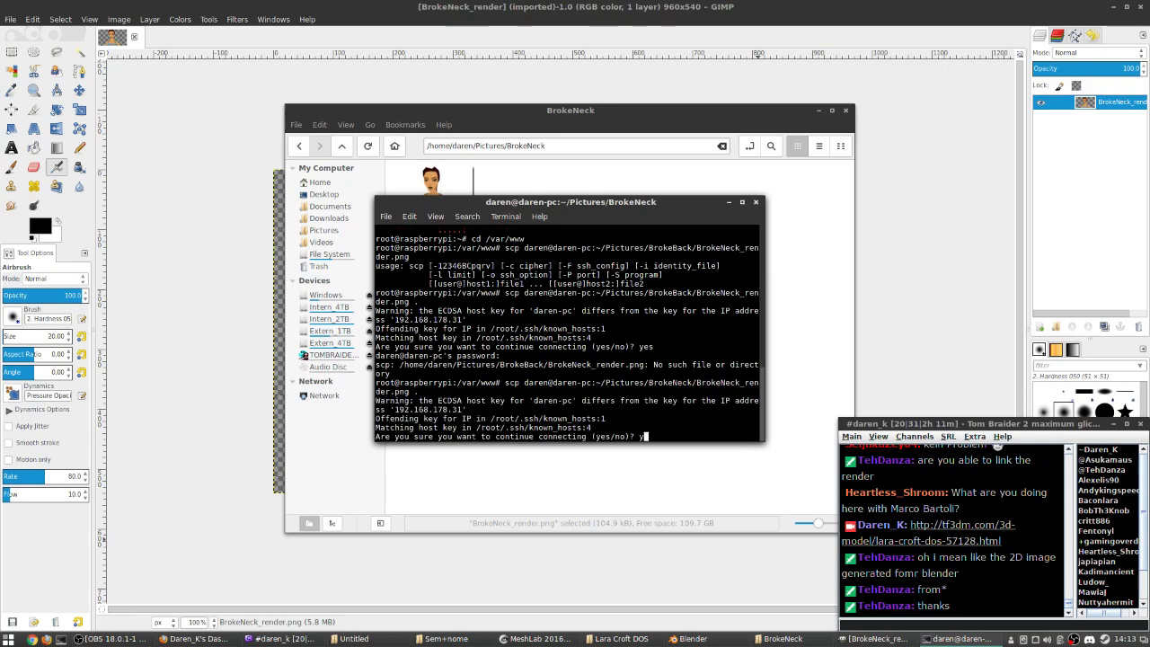
text(es)
key(Return)
key(Return)
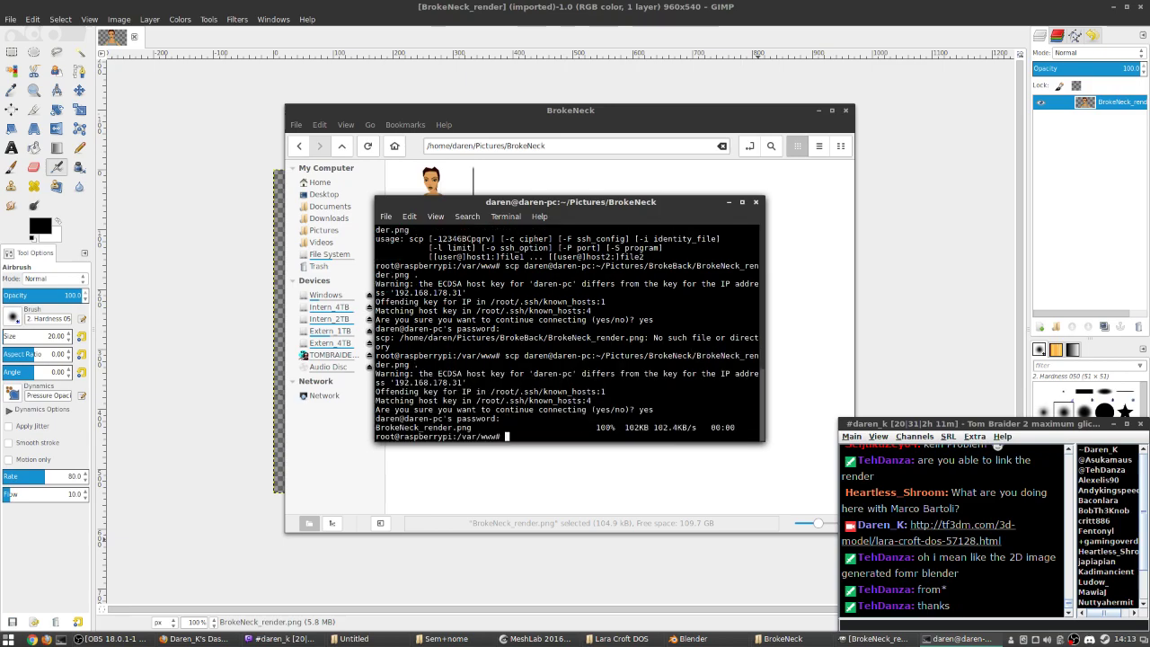
- Switch to Firefox, load thuan.ddns.net in a new tab and open BrokeNeck_render.png from the index
key(alt+Tab)
click(899, 37)
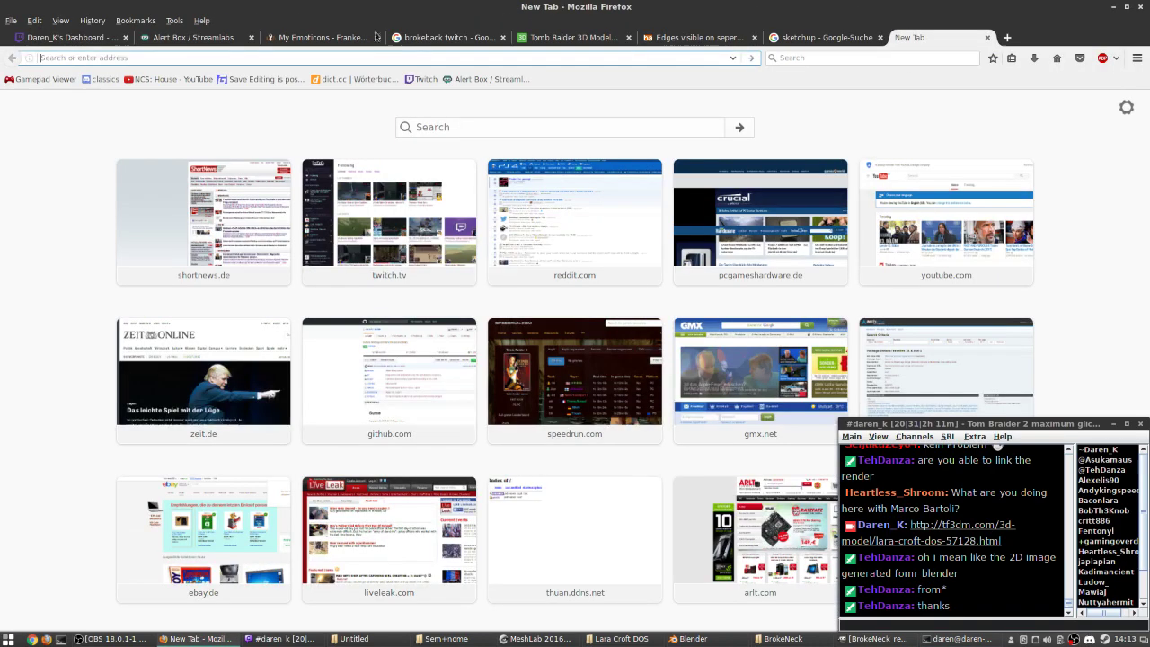
text(thuan.ddns.net)
key(Return)
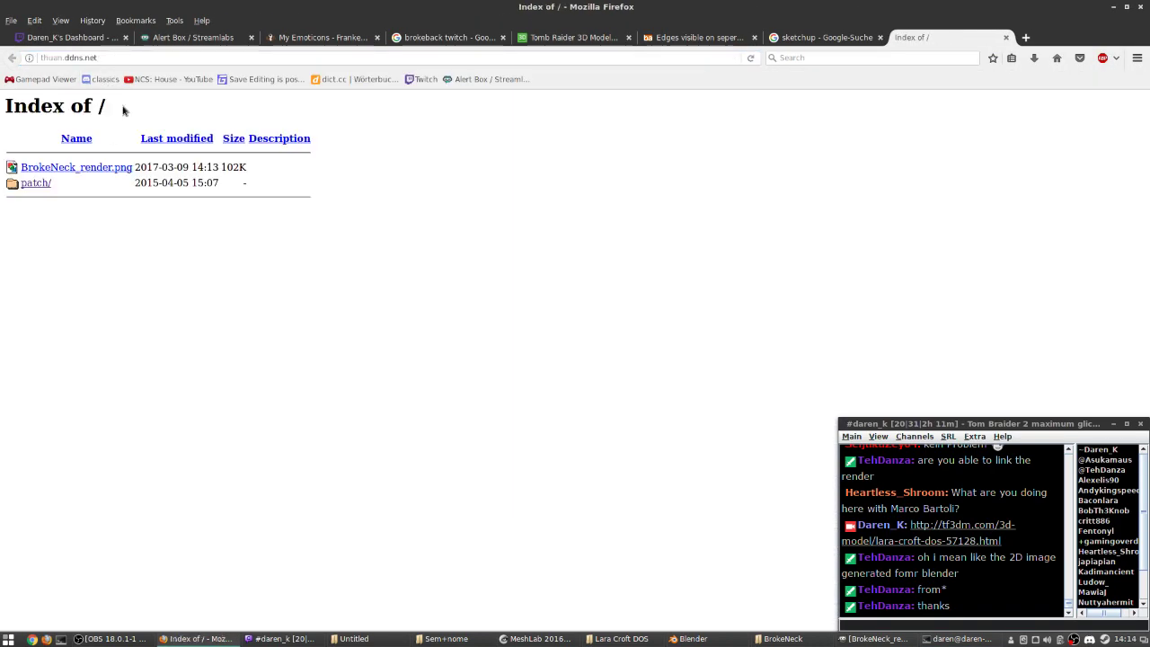
click(55, 165)
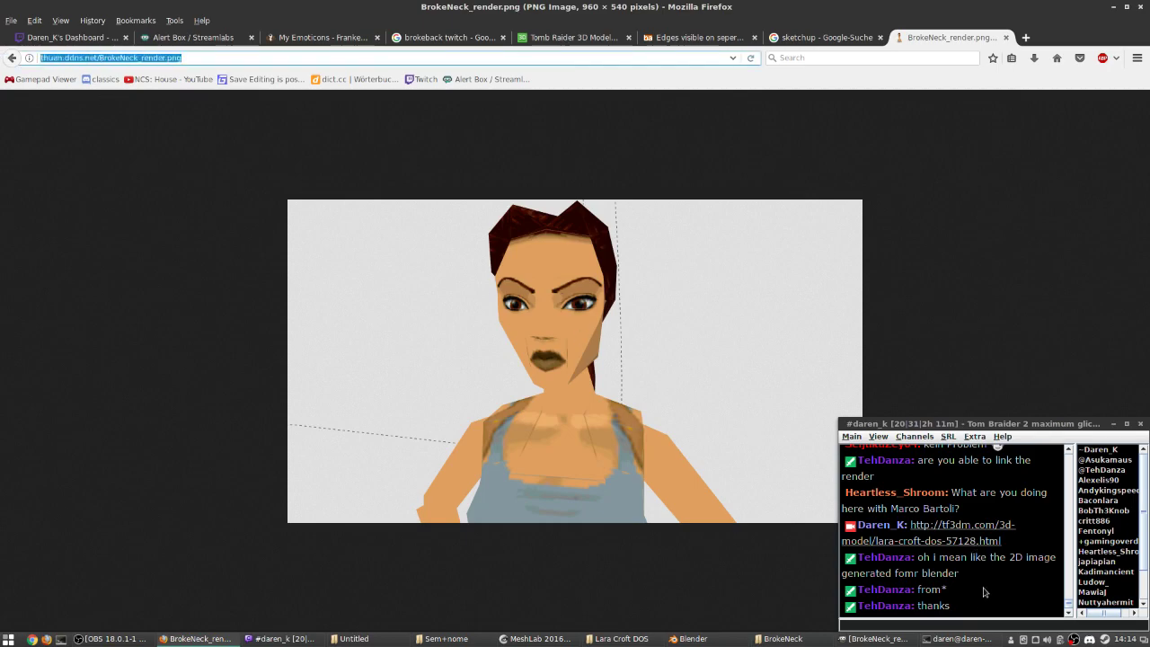
middle_click(956, 623)
key(Return)
click(198, 267)
key(alt+Left)
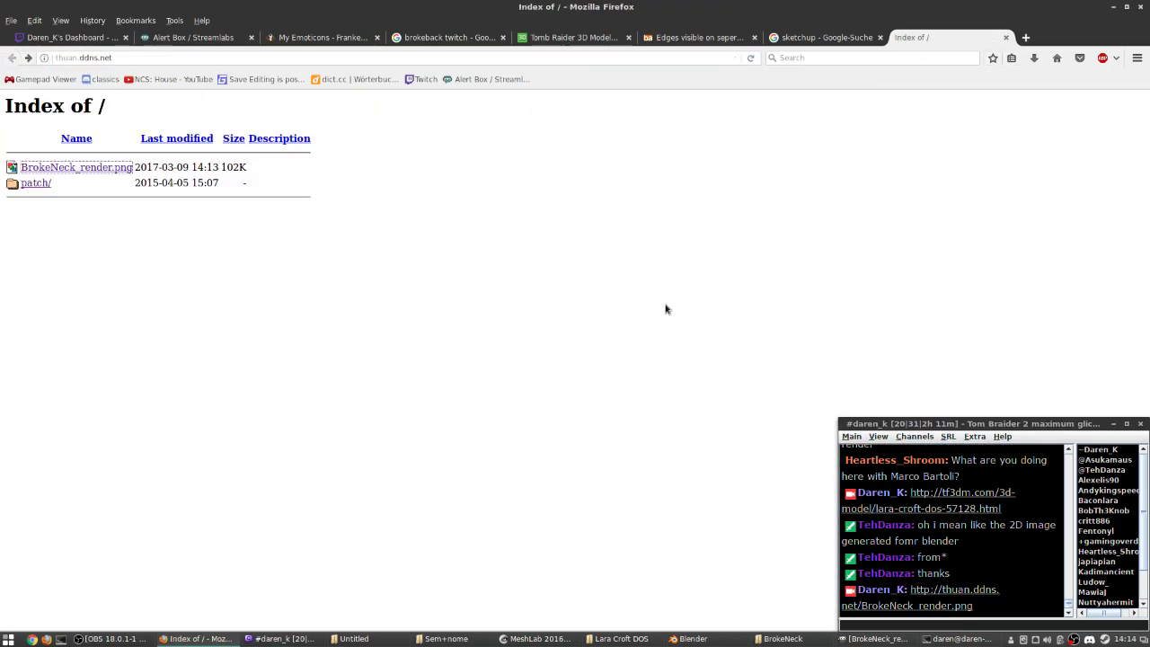
key(alt+Right)
key(alt+Left)
middle_click(924, 39)
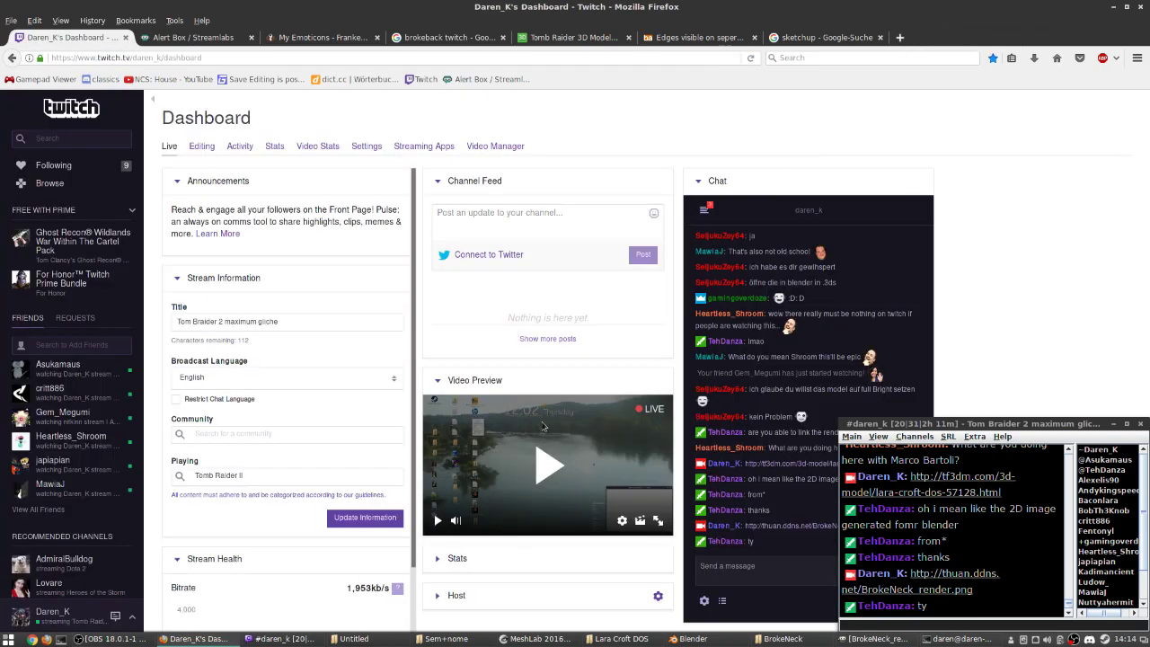
- Switch to GIMP and erase the body, neck and ponytail below the head with the Eraser, enlarging its brush size to 47.59
click(878, 638)
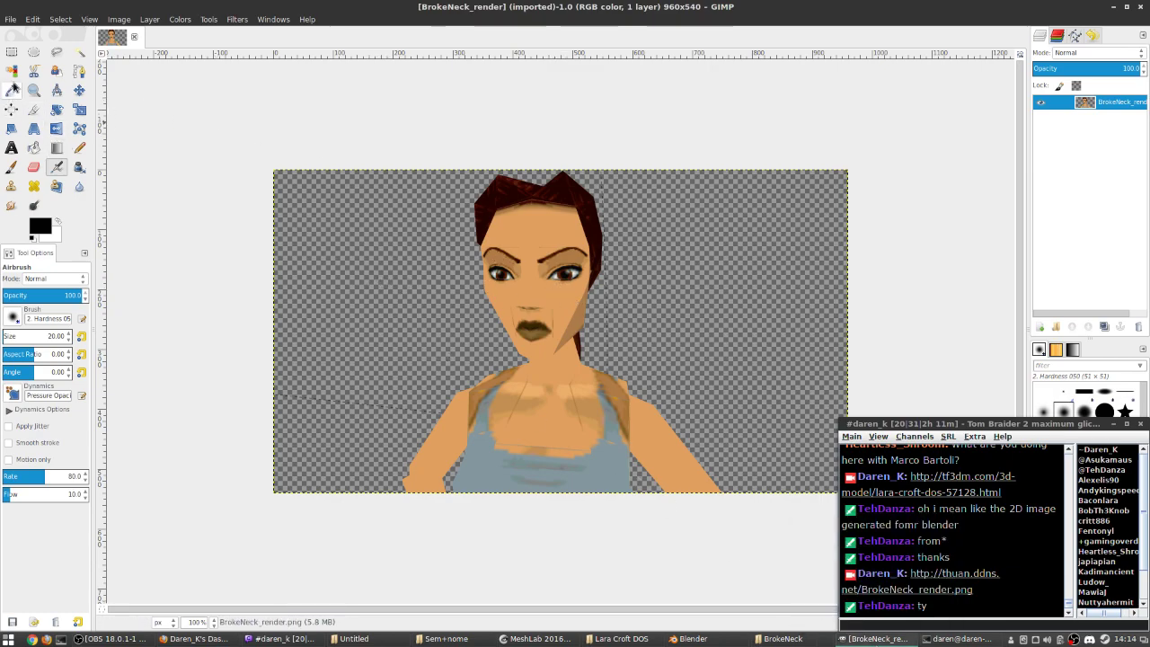
click(33, 167)
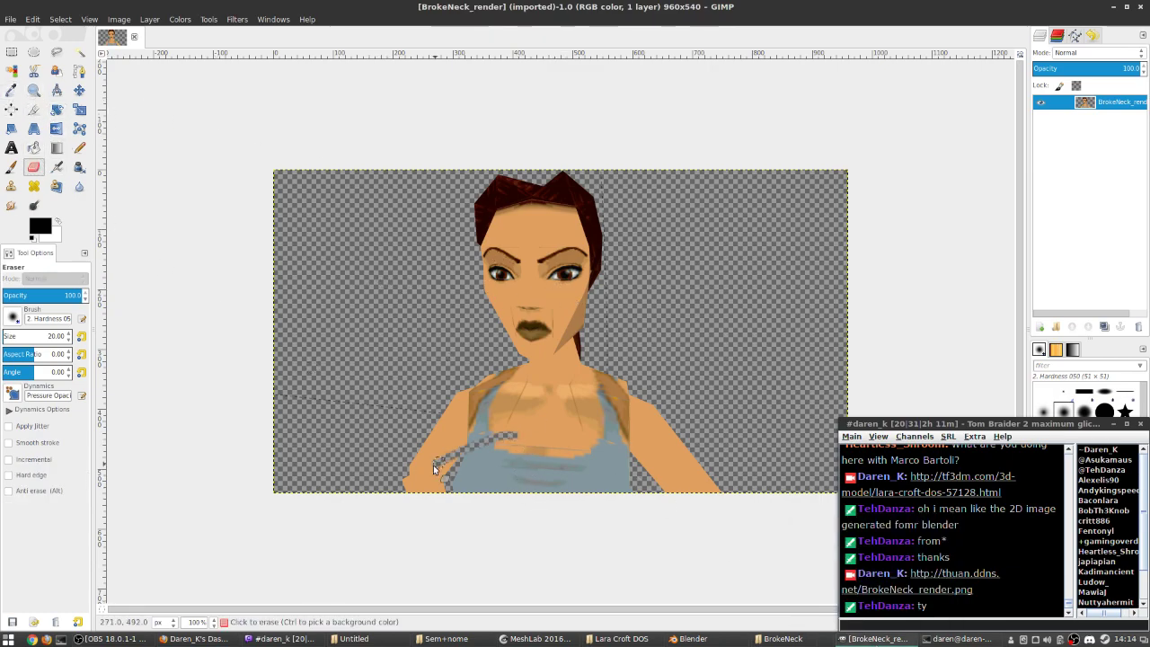
drag(436, 467, 485, 435)
drag(26, 336, 54, 336)
mouse_move(453, 440)
mouse_down()
mouse_move(401, 503)
mouse_move(422, 471)
mouse_move(692, 436)
mouse_move(728, 467)
mouse_up()
mouse_move(612, 439)
mouse_down()
mouse_move(671, 445)
mouse_move(655, 500)
mouse_move(489, 479)
mouse_move(536, 410)
mouse_move(486, 427)
mouse_move(494, 389)
mouse_move(498, 434)
mouse_move(431, 447)
mouse_move(551, 441)
mouse_move(553, 394)
mouse_move(605, 409)
mouse_move(497, 400)
mouse_move(510, 384)
mouse_move(495, 377)
mouse_move(565, 377)
mouse_move(592, 344)
mouse_move(542, 380)
mouse_move(512, 374)
mouse_move(575, 353)
mouse_up()
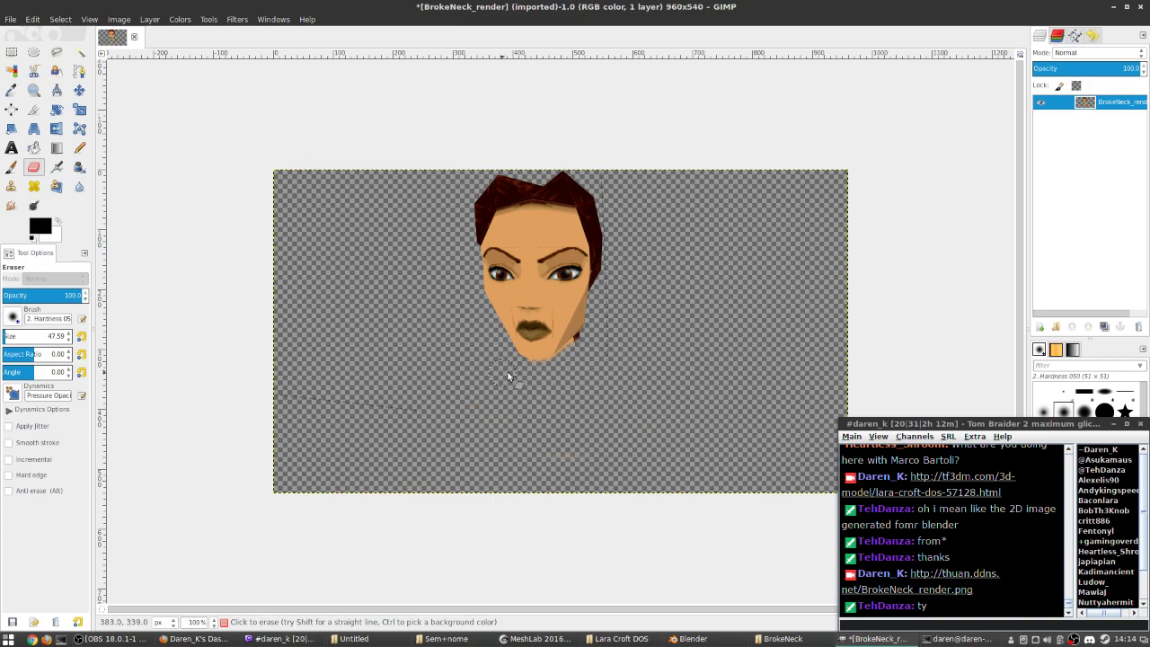
scroll(592, 349, up, 3)
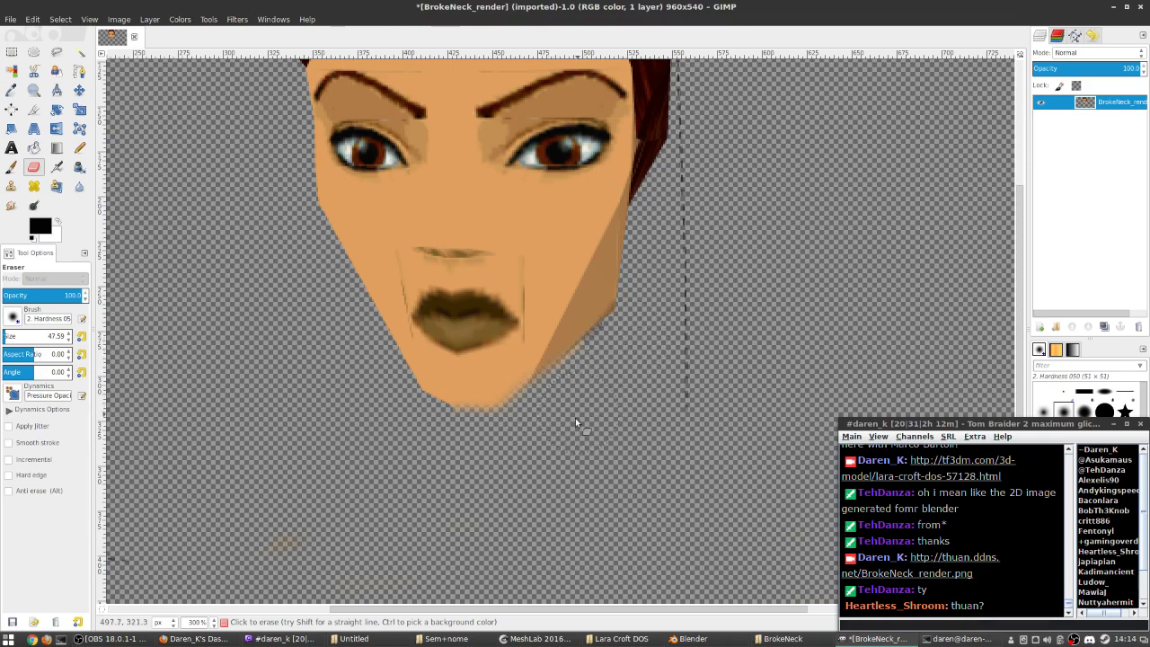
- Crop the image tightly around the head to 254 × 339 px, starting at position 322, 0
scroll(579, 417, down, 4)
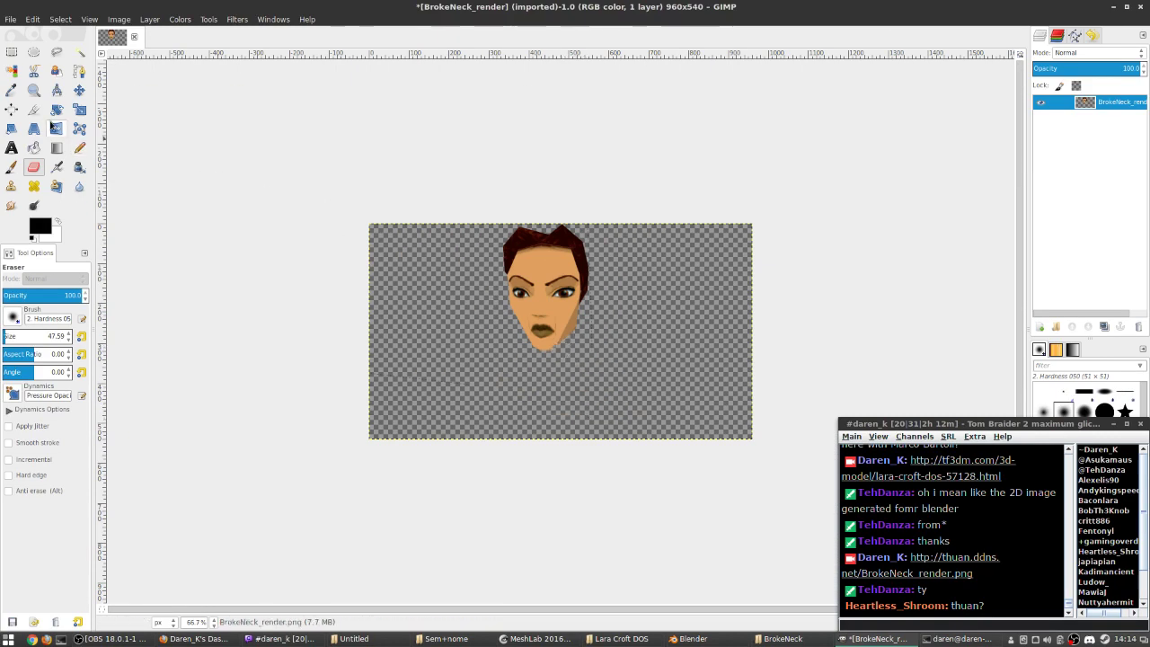
click(33, 109)
mouse_move(473, 225)
mouse_down()
mouse_move(622, 386)
mouse_move(604, 361)
mouse_up()
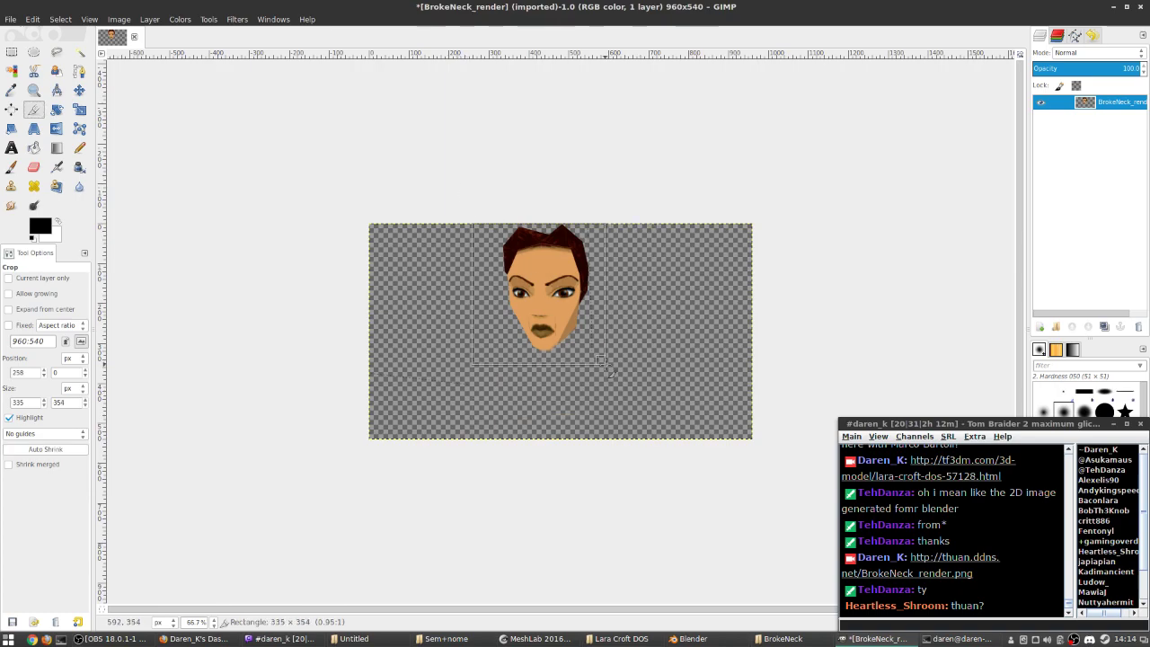
drag(481, 295, 498, 295)
drag(587, 296, 578, 297)
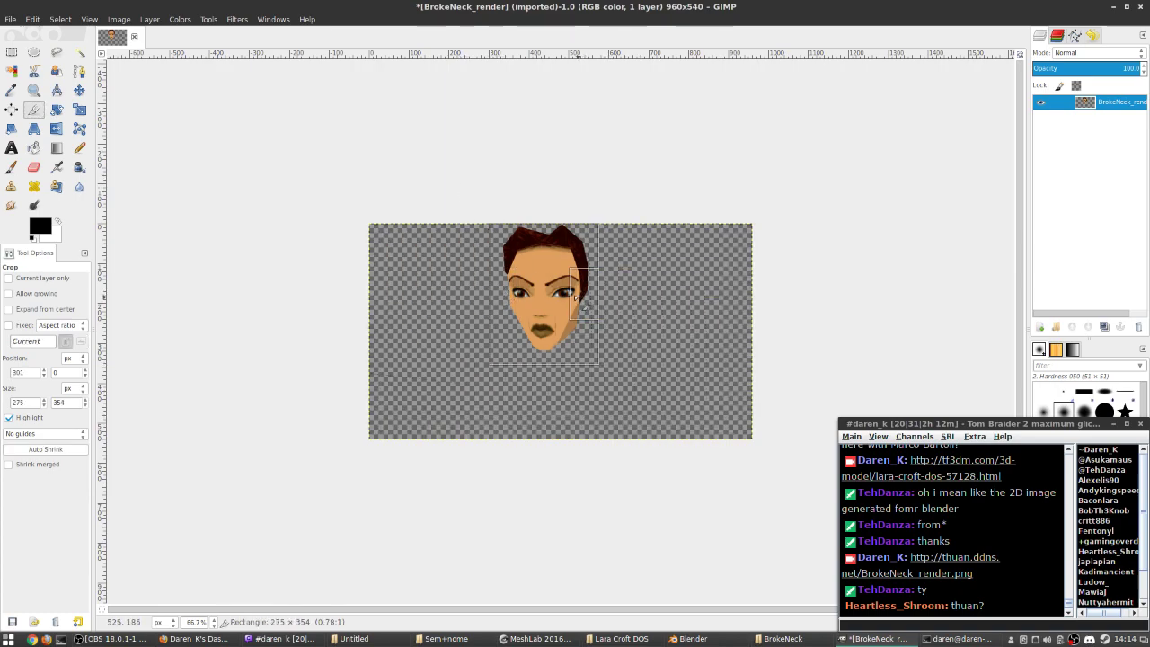
drag(550, 361, 550, 355)
drag(505, 285, 509, 291)
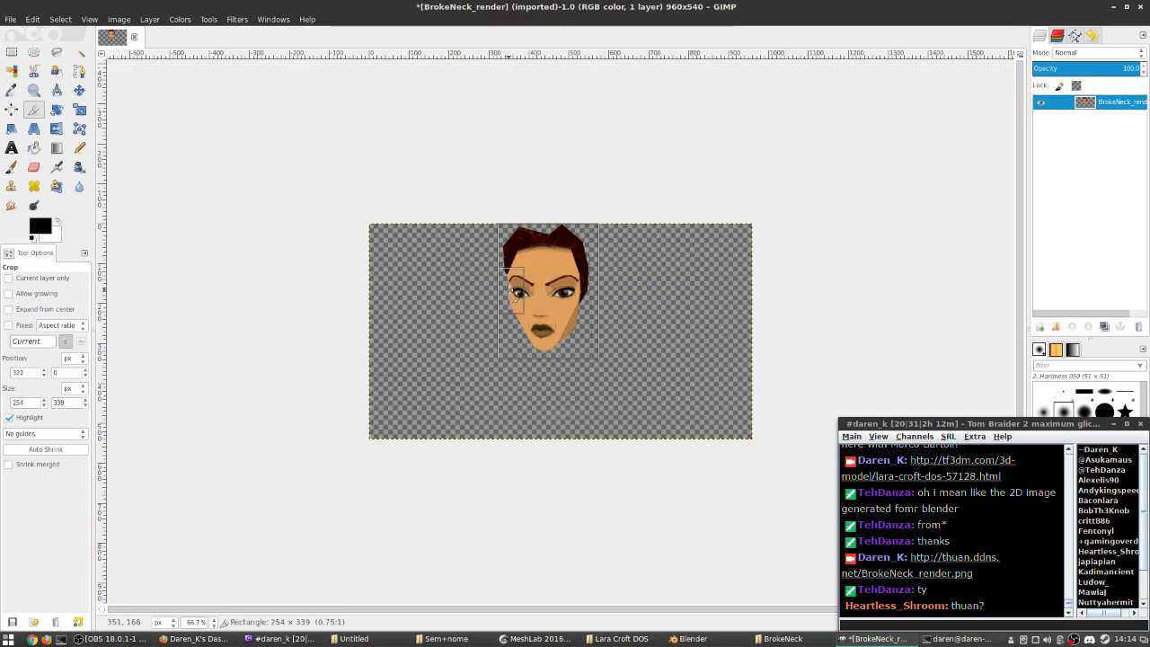
click(513, 292)
- Sample the forehead skin colour and paint over the seam lines above the eyebrows and around the mouth with a size 9.53 Paintbrush
key(2)
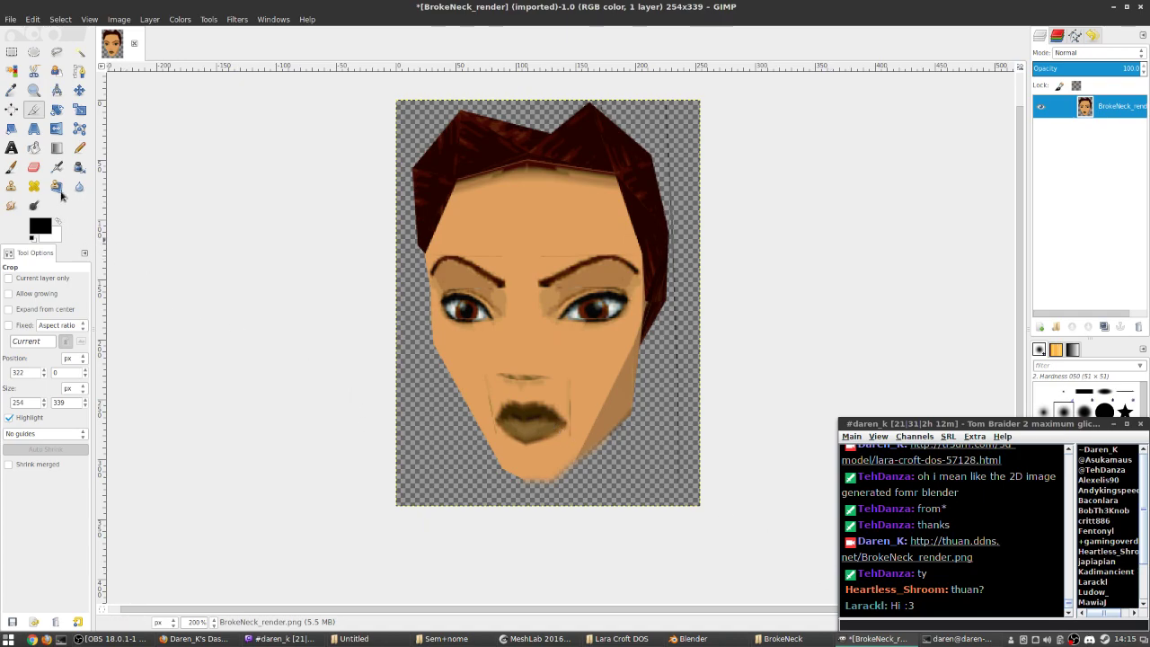
click(79, 148)
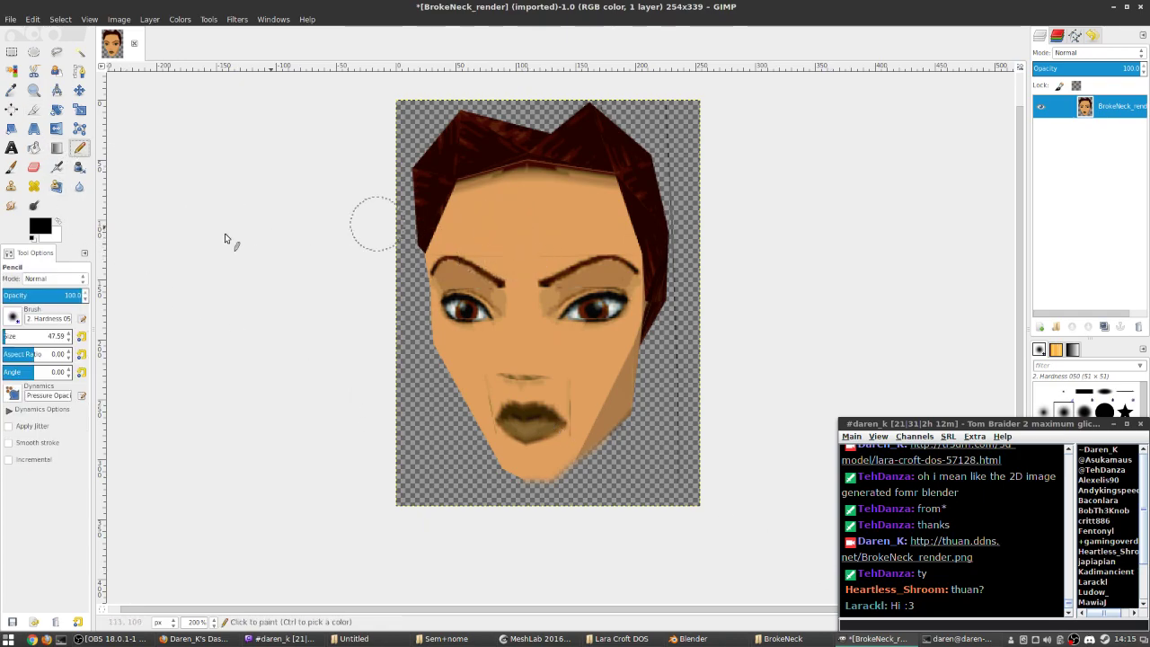
click(57, 167)
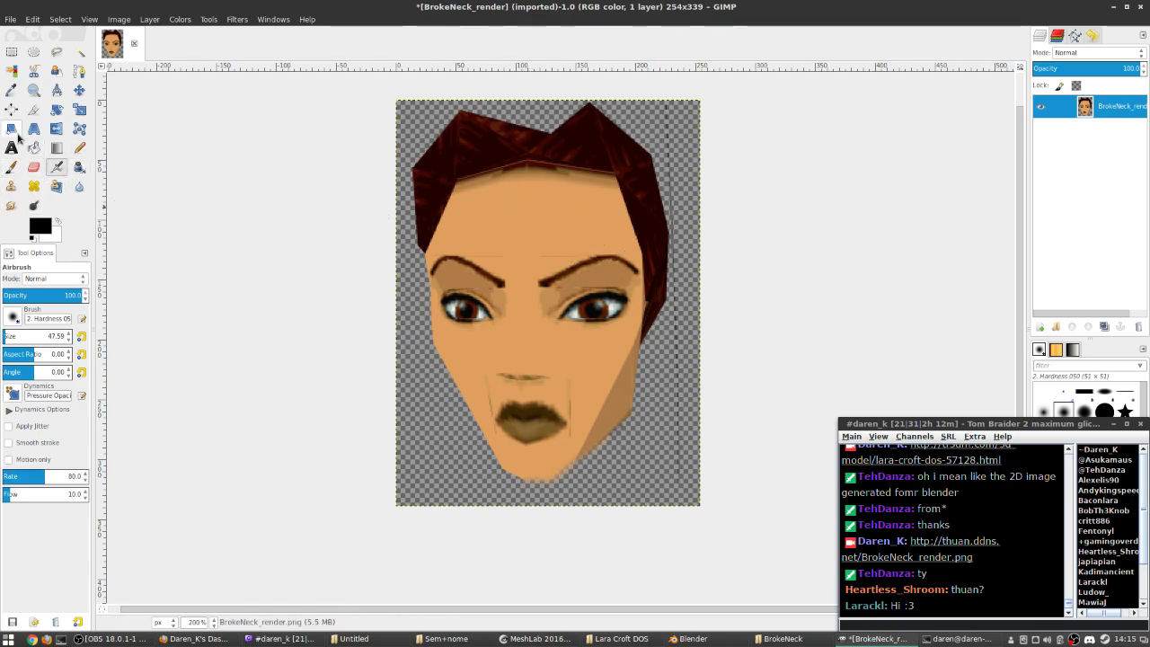
click(10, 90)
click(527, 197)
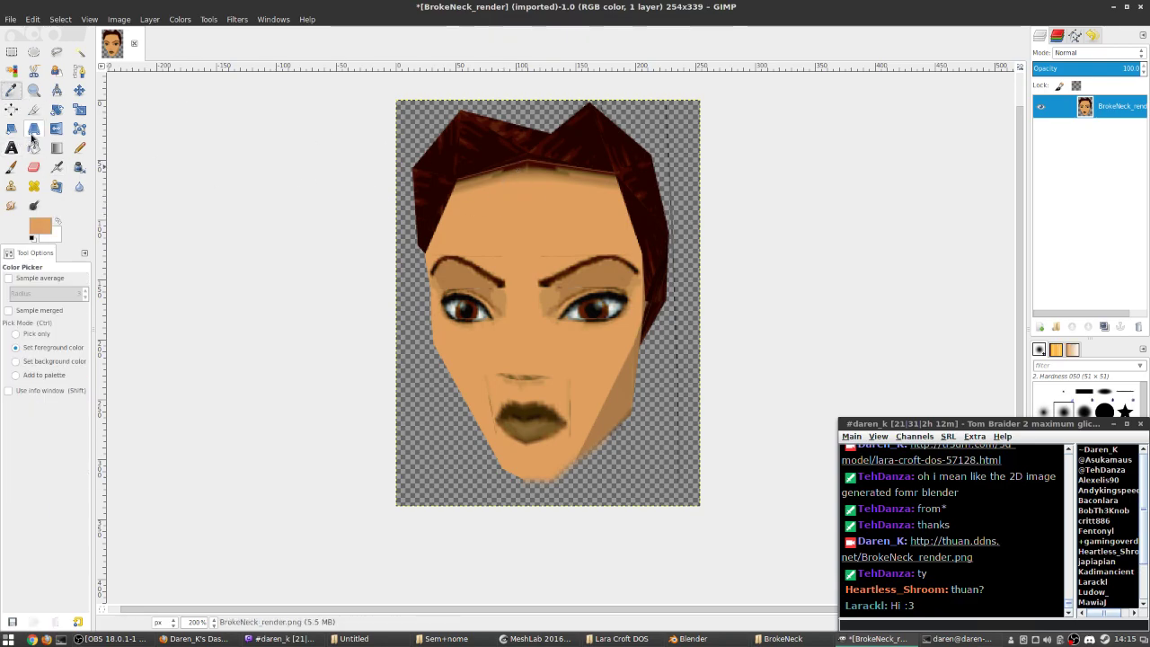
click(79, 149)
click(7, 167)
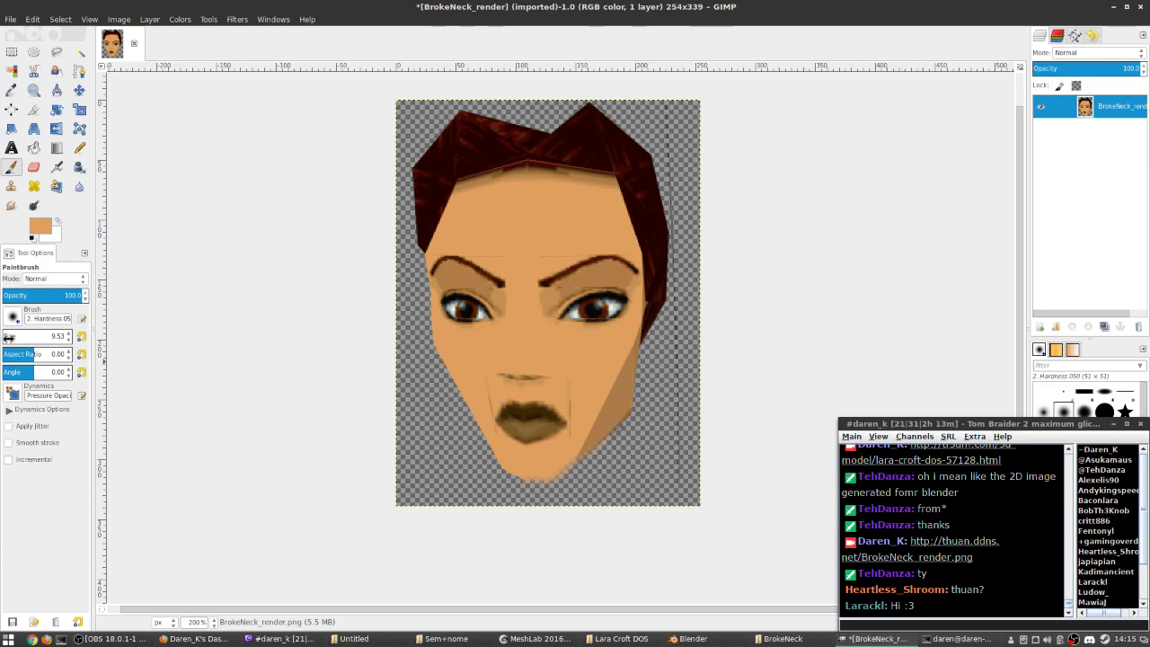
scroll(533, 261, up, 3)
click(604, 247)
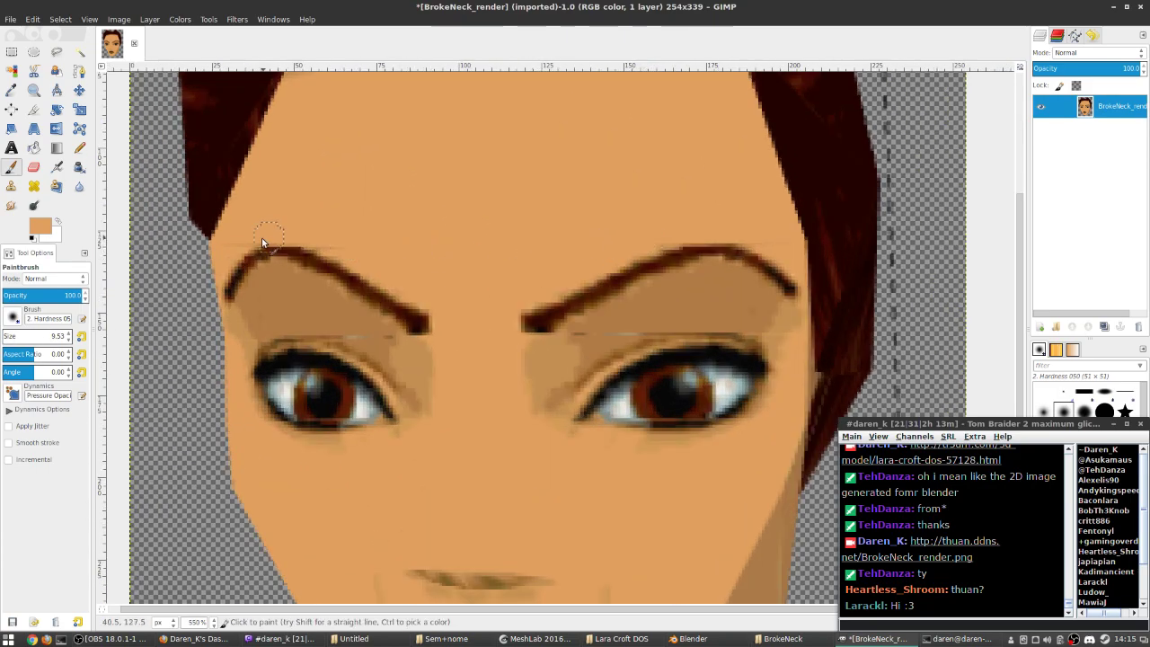
scroll(503, 400, down, 5)
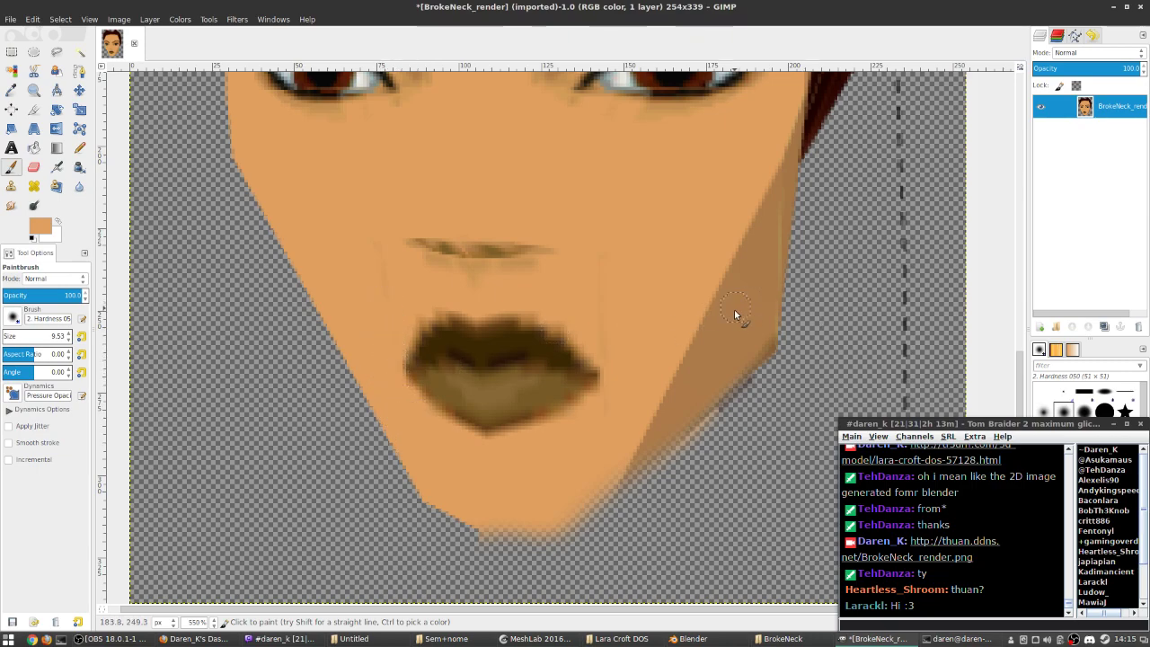
- Undo the light stroke on the shaded jaw, sample the jaw's darker brown and paint over its edge seam with the Paintbrush
drag(781, 205, 769, 256)
key(ctrl+z)
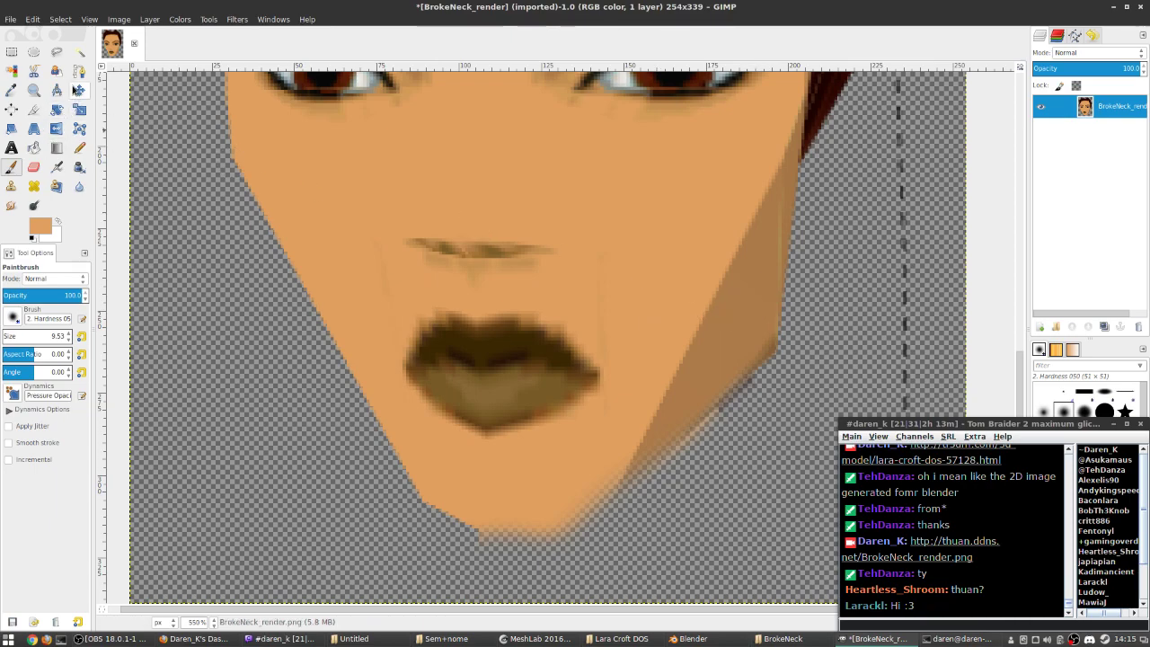
click(11, 89)
click(705, 294)
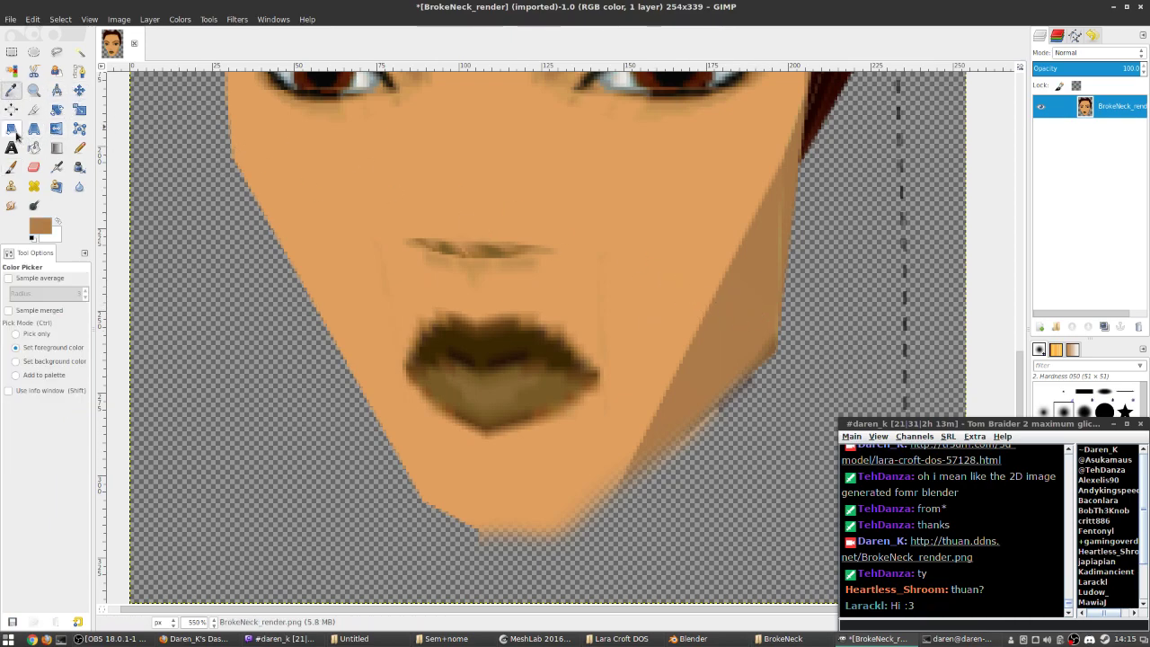
click(10, 167)
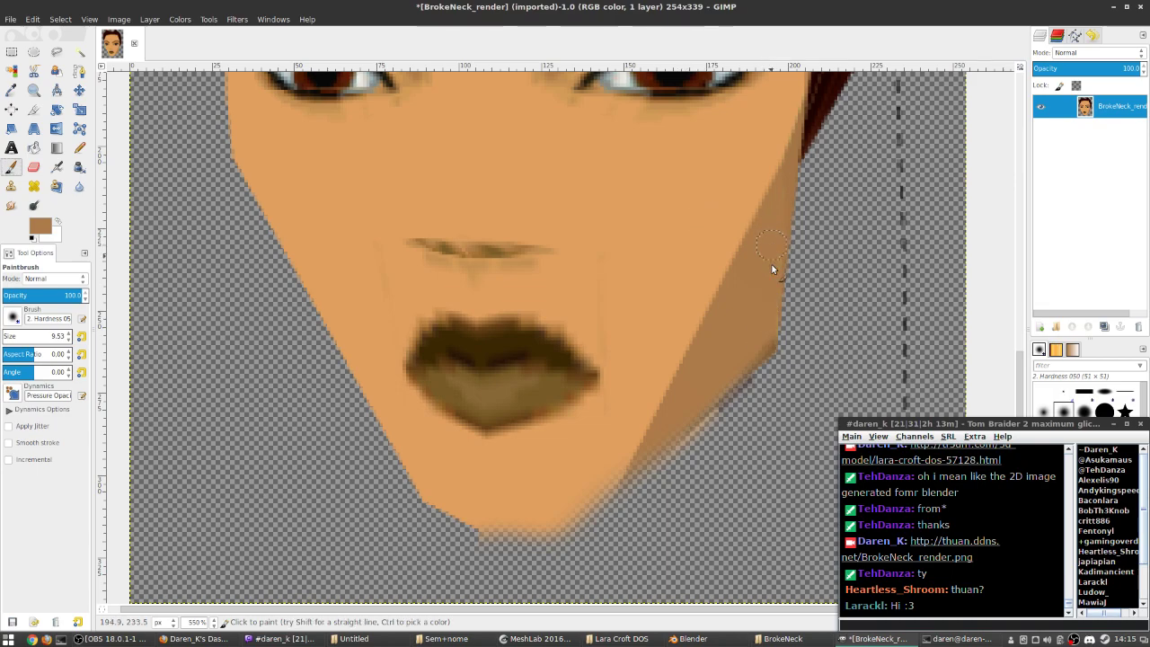
- Sample the eyelid's brown shade and paint over the seam lines between the eyebrows and eyes
scroll(616, 377, down, 3)
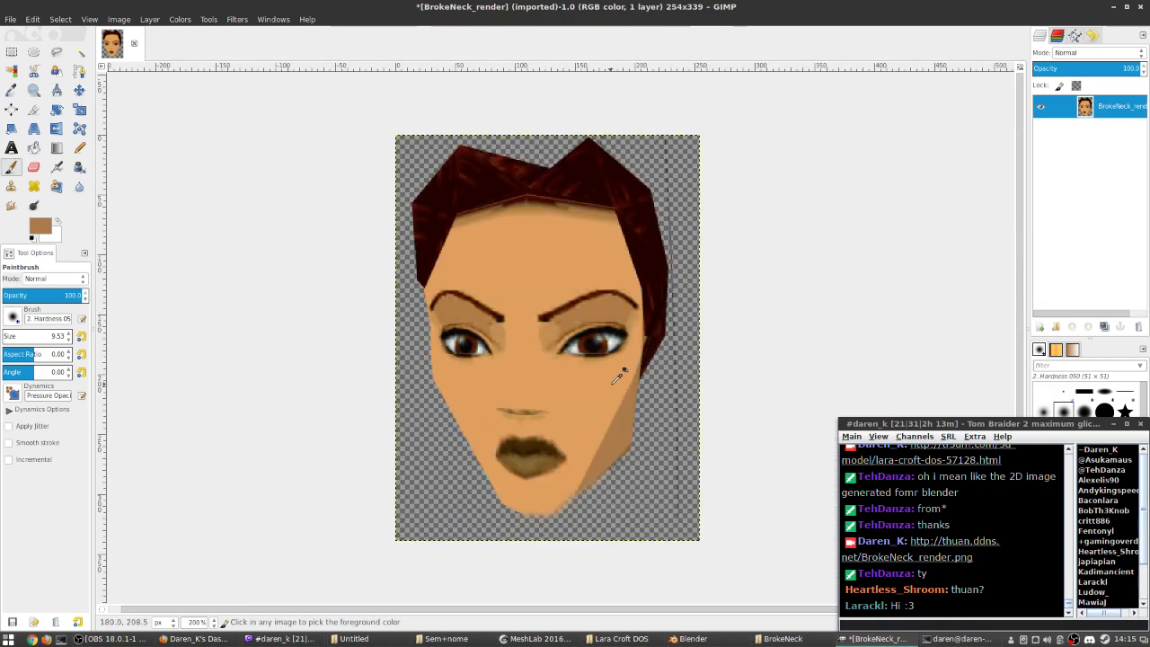
scroll(593, 314, up, 3)
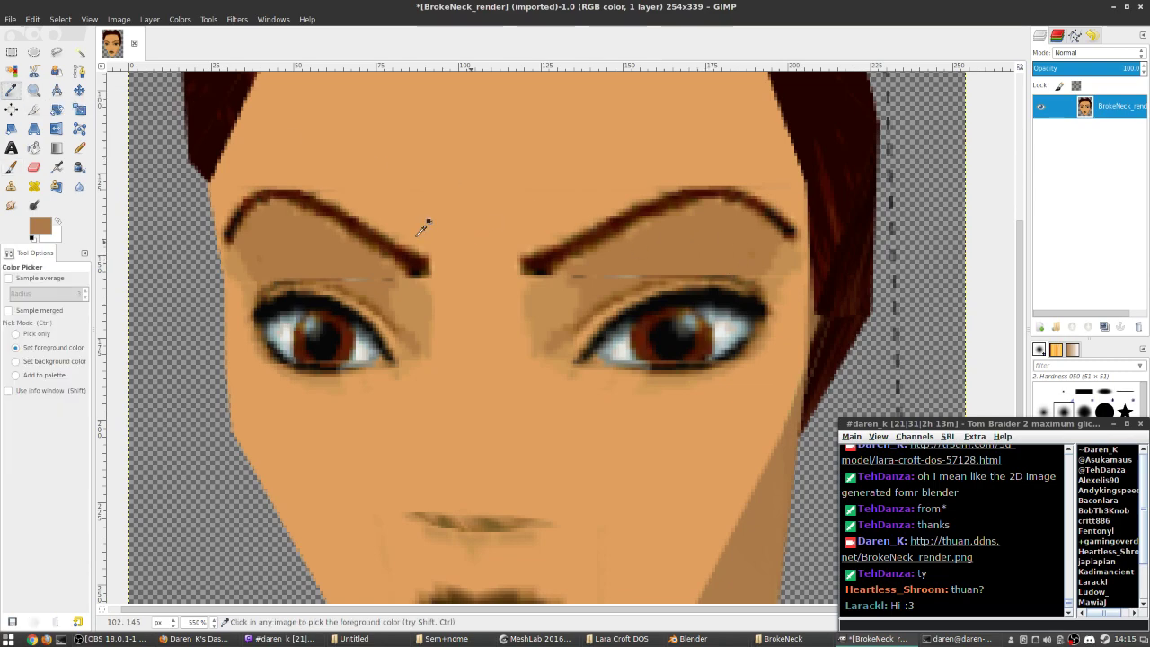
drag(610, 268, 675, 267)
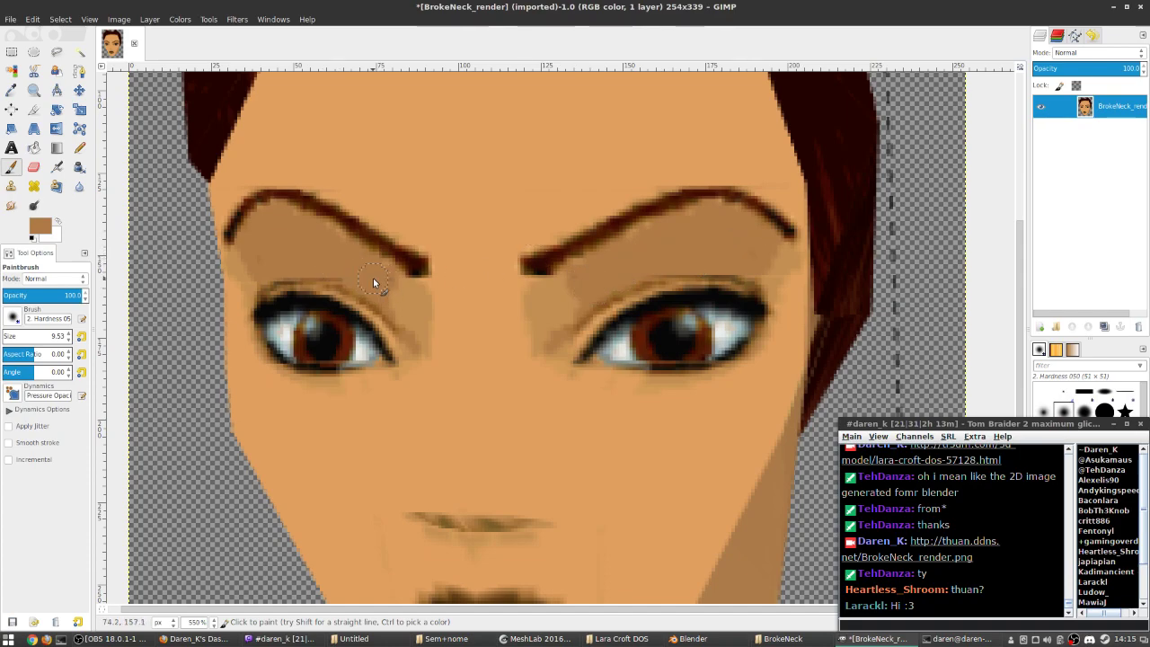
- Export the edited head back to the original file, overwriting BrokeNeck_render.png
ctrl+scroll(577, 256, down, 5)
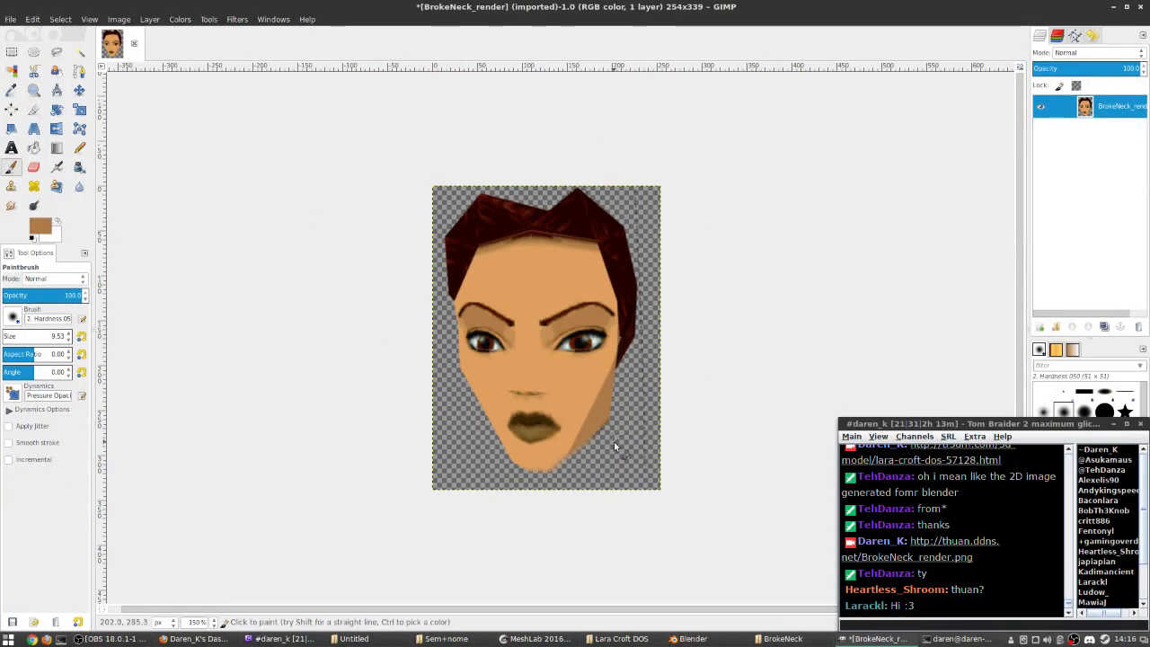
click(14, 23)
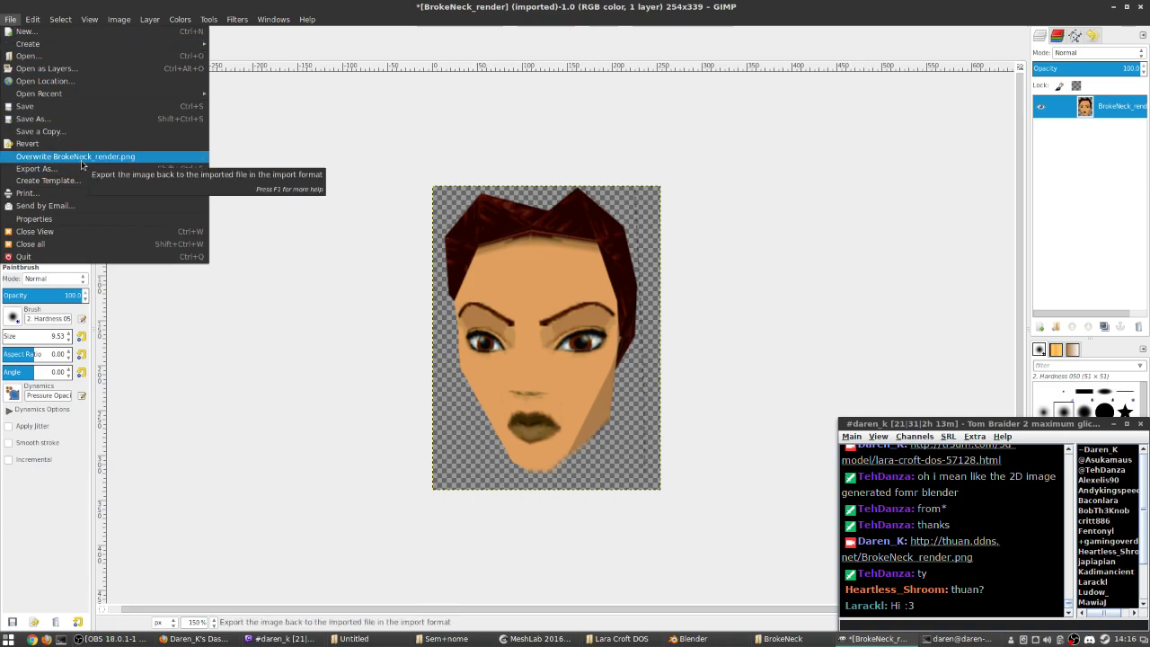
click(82, 157)
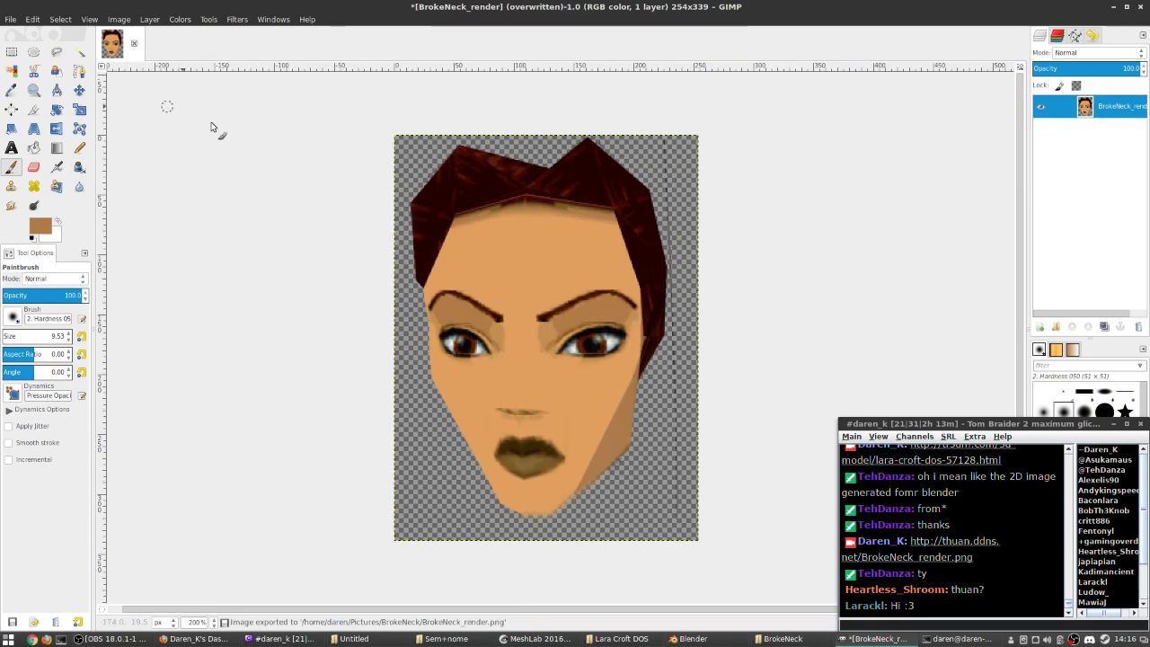
- Rotate the head layer clockwise by about 20.83 degrees around its centre
click(37, 171)
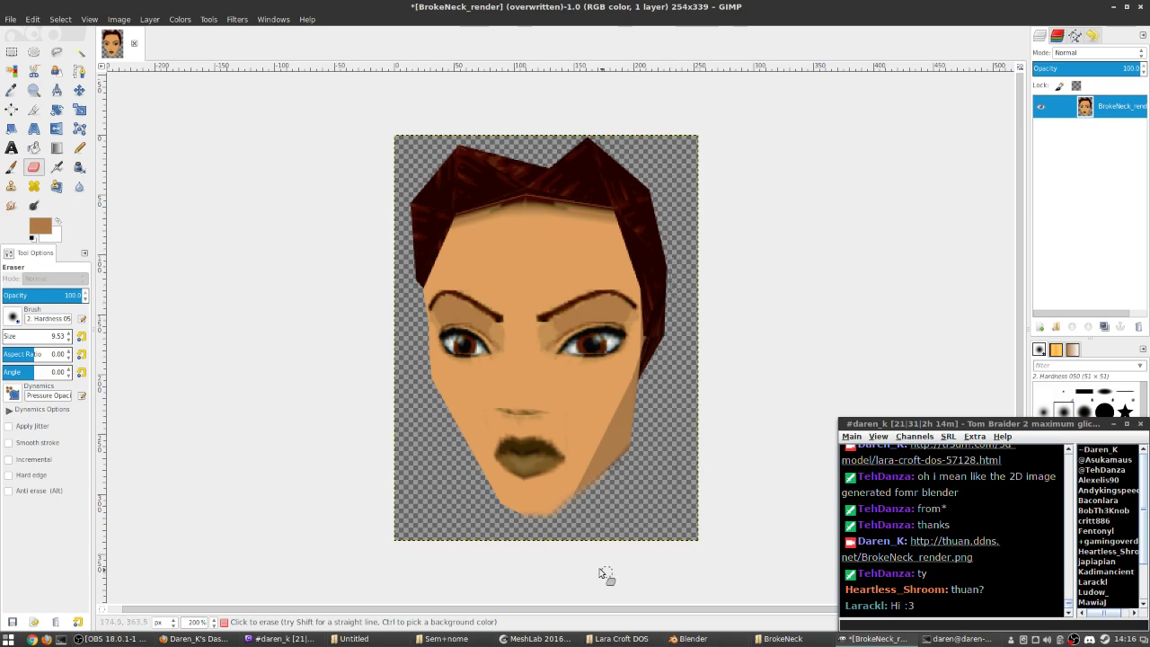
click(13, 51)
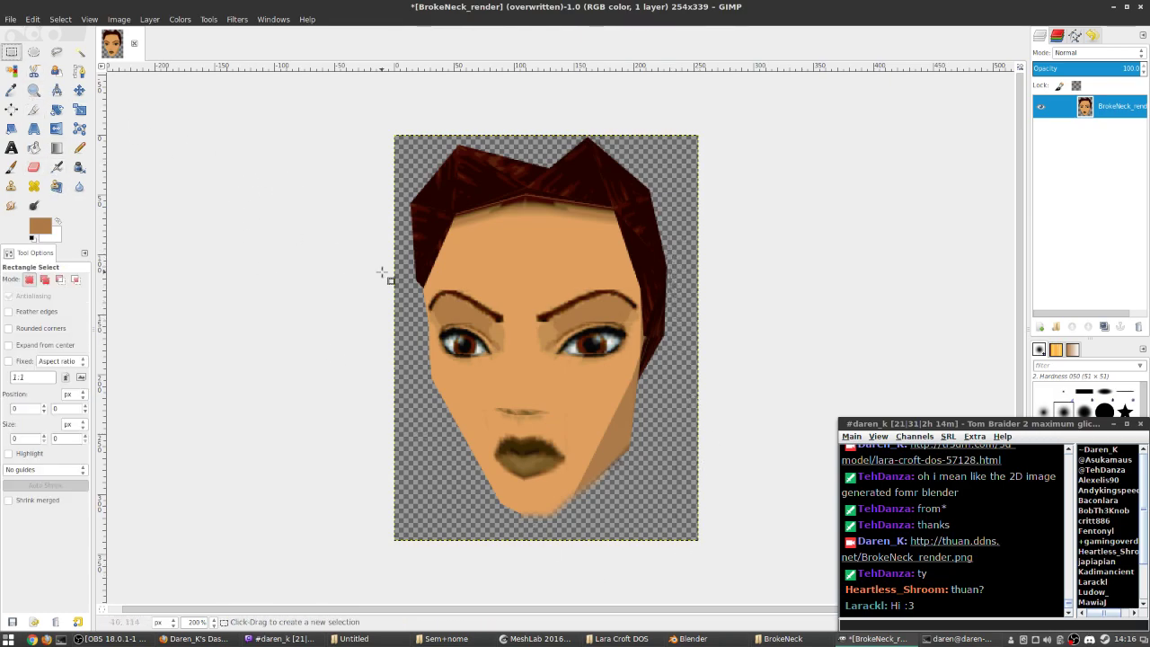
click(57, 111)
drag(565, 389, 663, 533)
drag(611, 455, 408, 124)
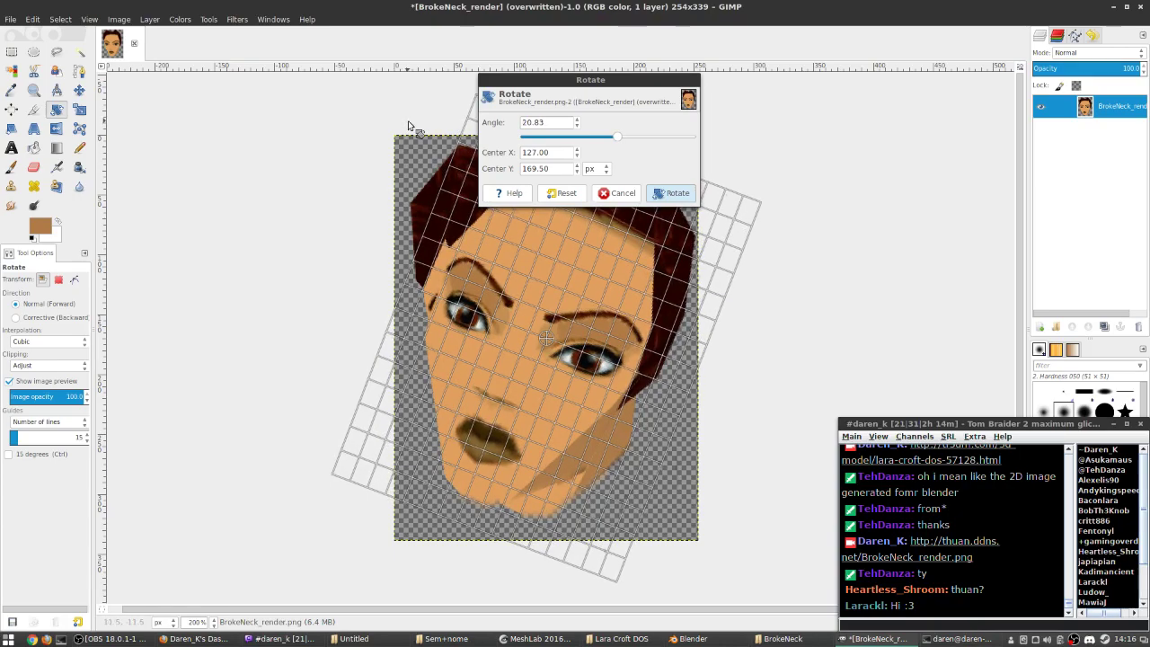
drag(402, 424, 400, 423)
click(671, 198)
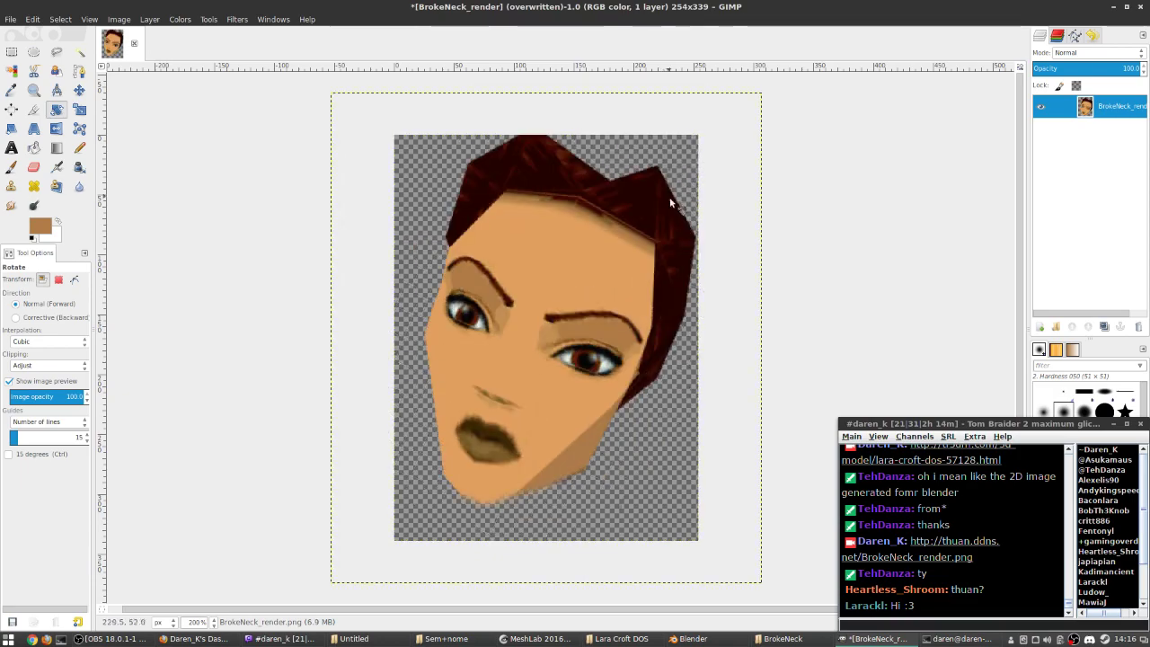
key(ctrl+z)
- Switch to Firefox, check the "brokeback twitch" image results for the reference head pose, and return to GIMP
click(193, 639)
click(363, 36)
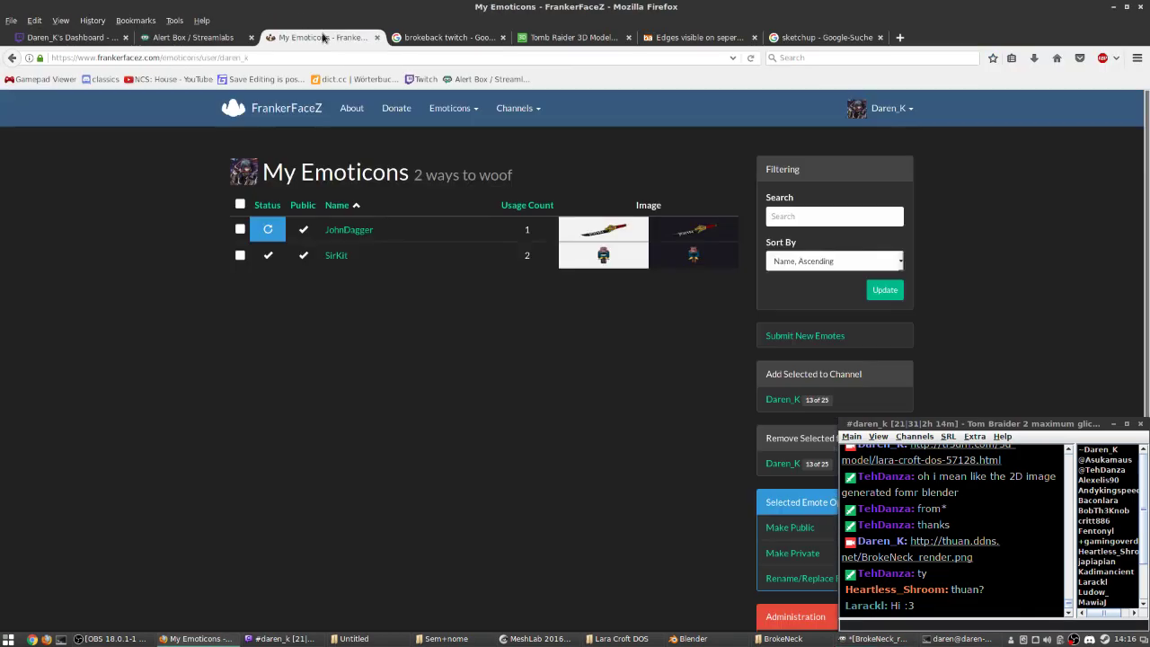
click(443, 39)
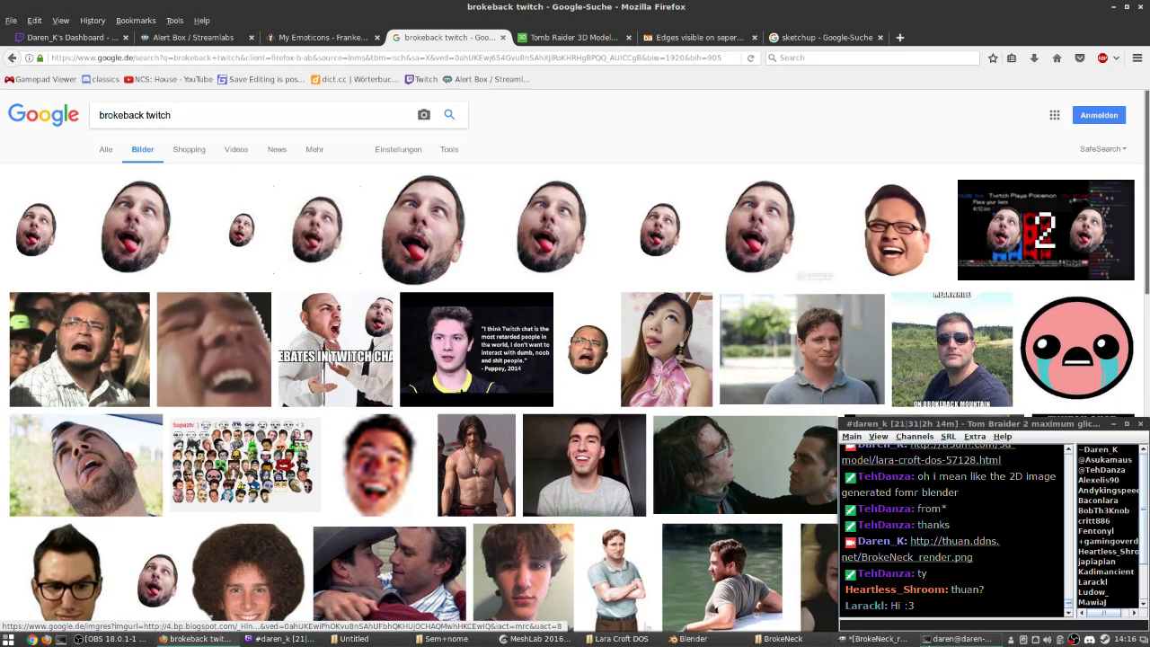
key(alt+Tab)
key(alt+Tab)
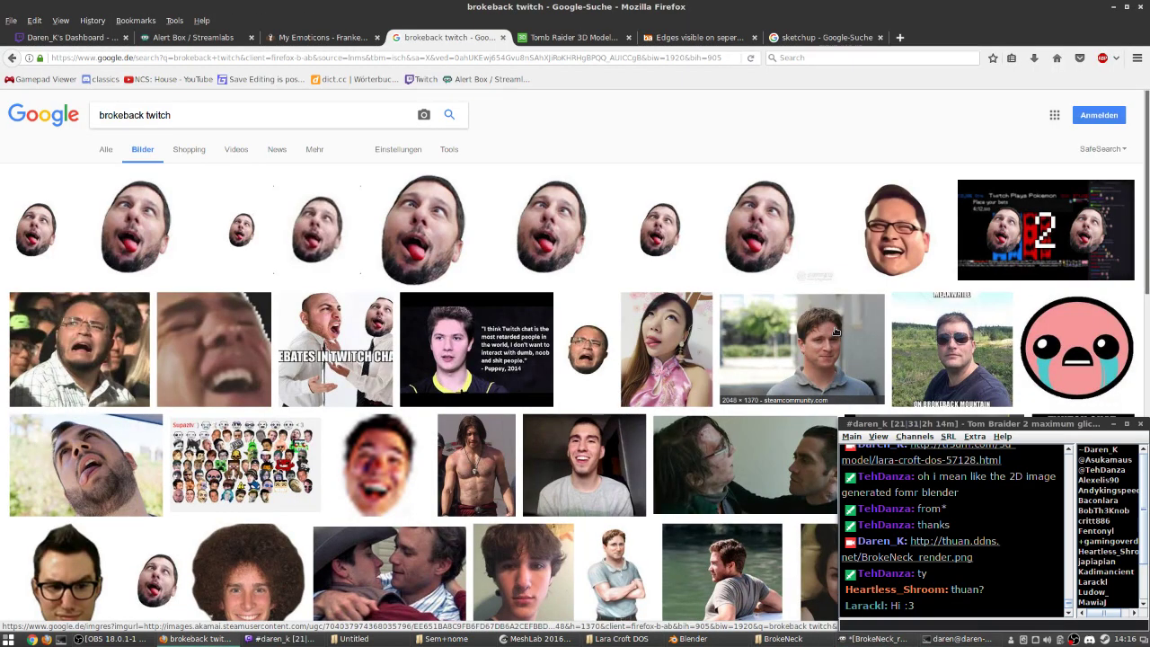
key(alt+Tab)
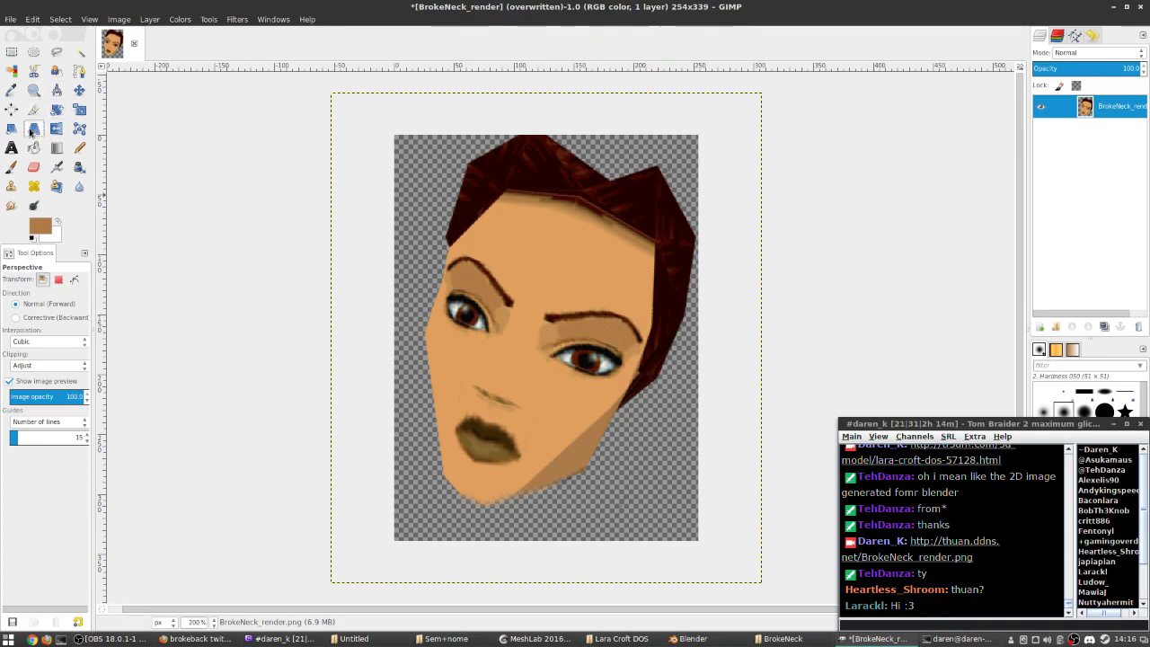
- Scale the head layer to 363 × 349 px, compressing mainly its height to shorten the face
click(79, 109)
click(351, 128)
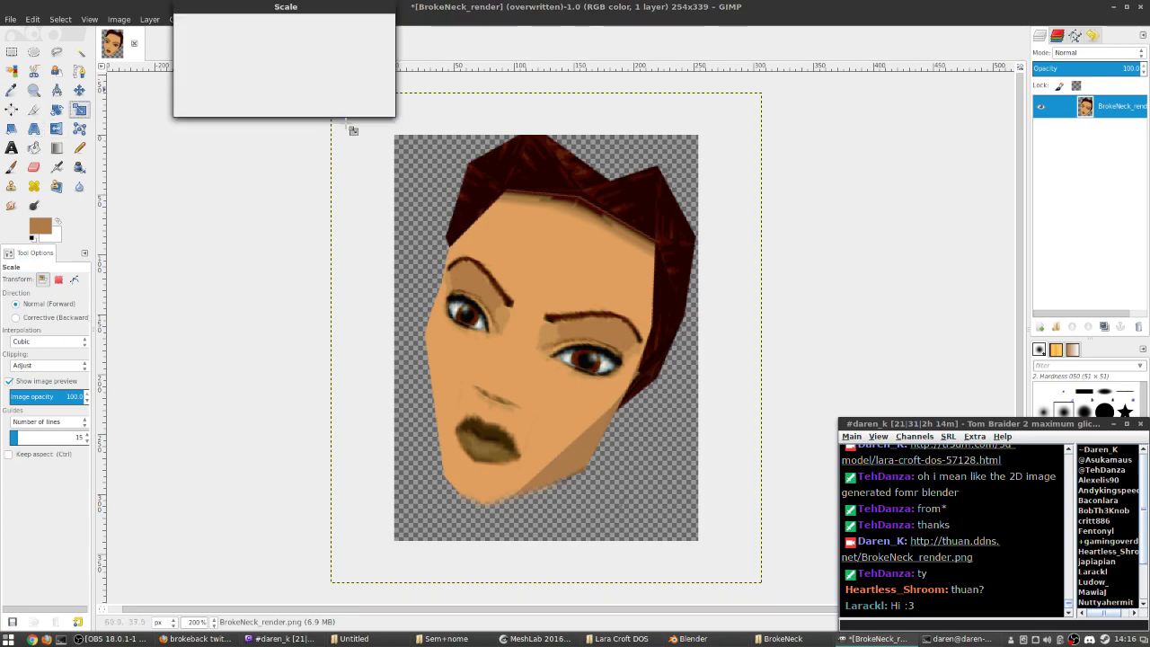
drag(362, 135, 334, 102)
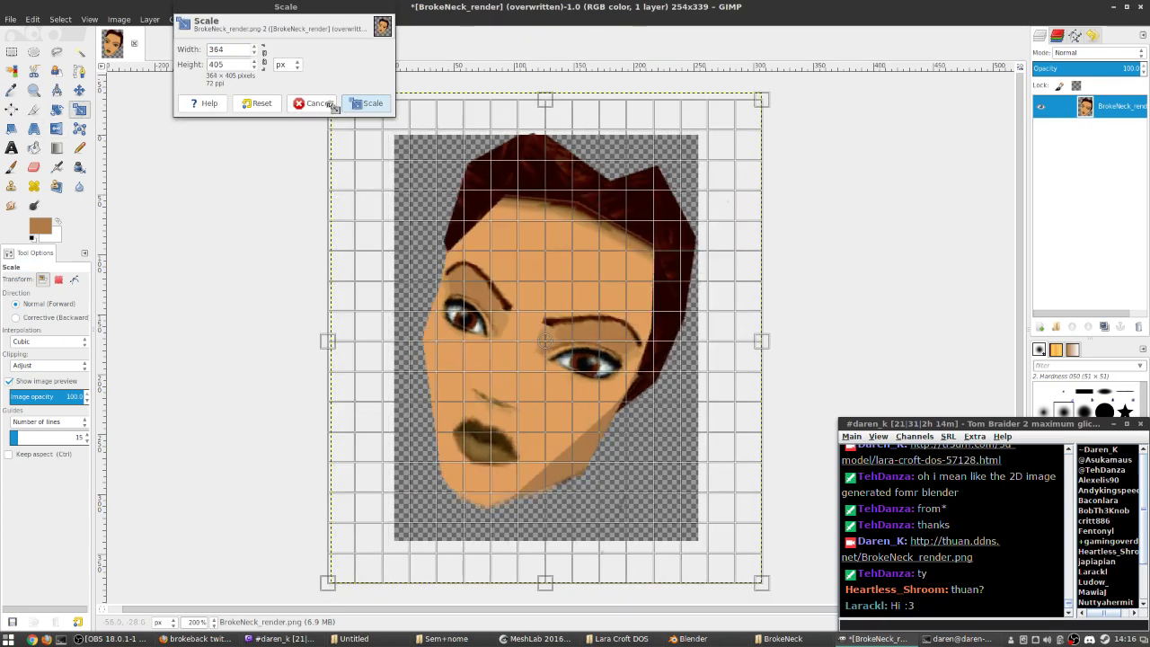
drag(544, 582, 544, 512)
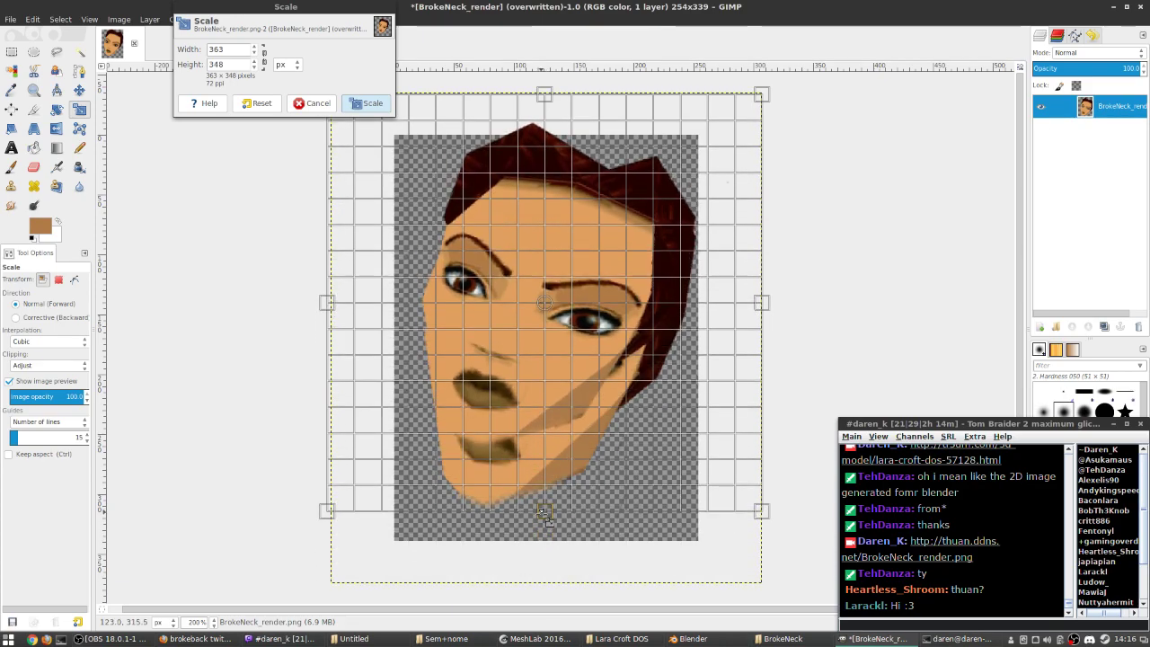
click(362, 103)
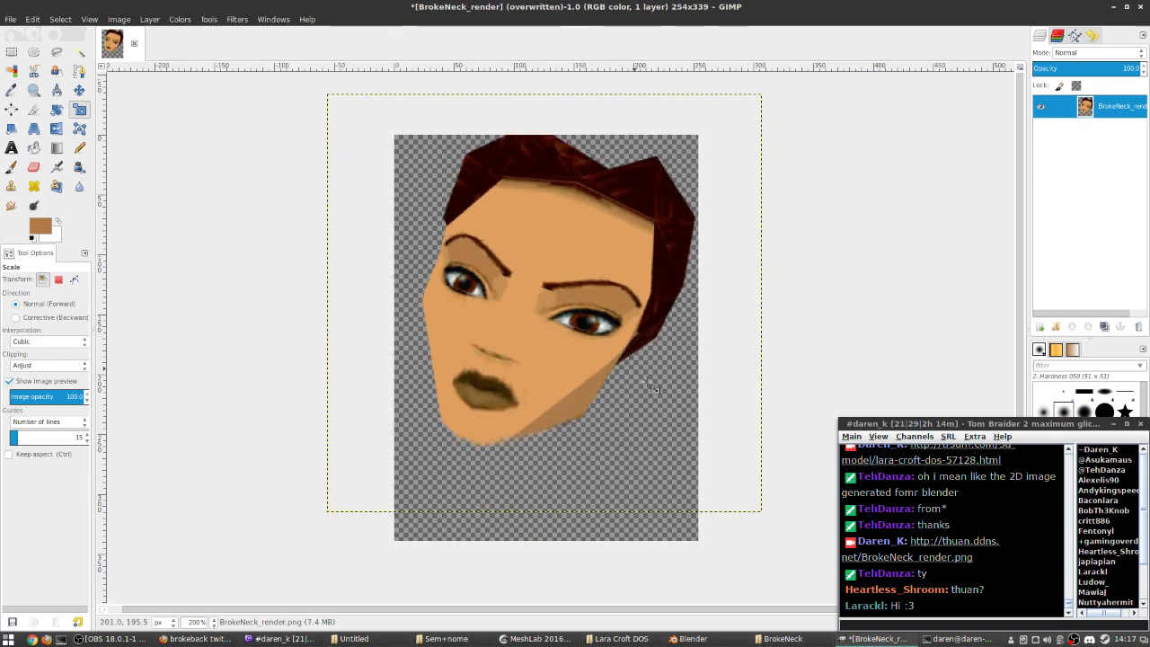
- Crop the image to 254 × 278 px, removing the empty area below the chin
click(11, 51)
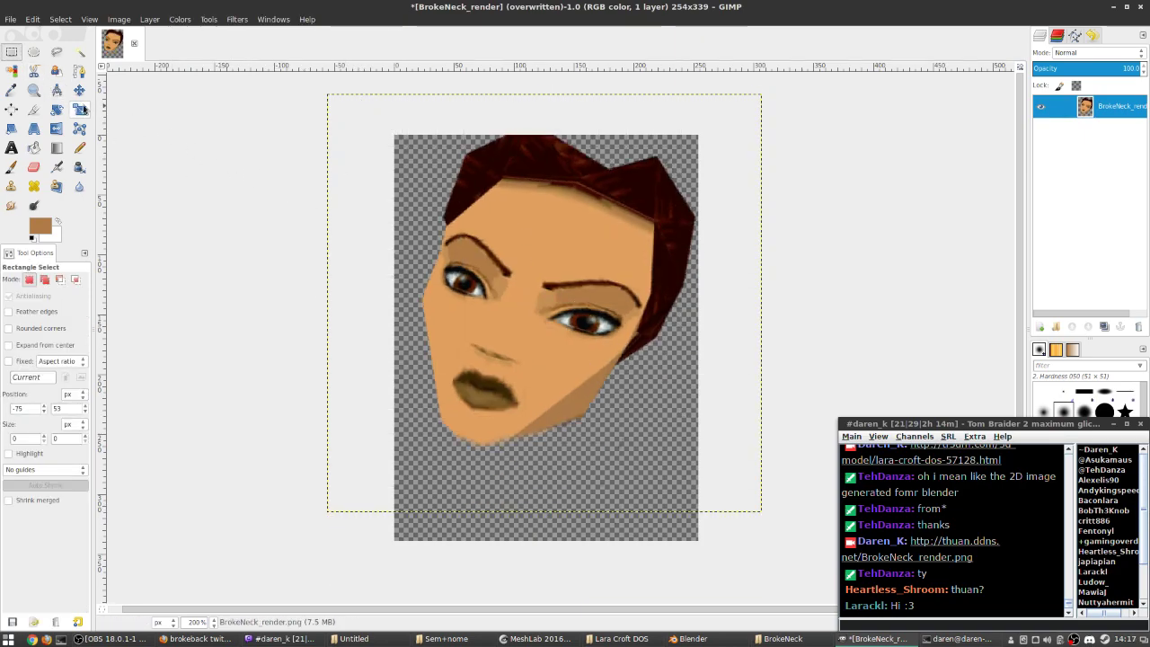
click(34, 109)
drag(345, 92, 847, 588)
drag(550, 471, 549, 438)
click(533, 344)
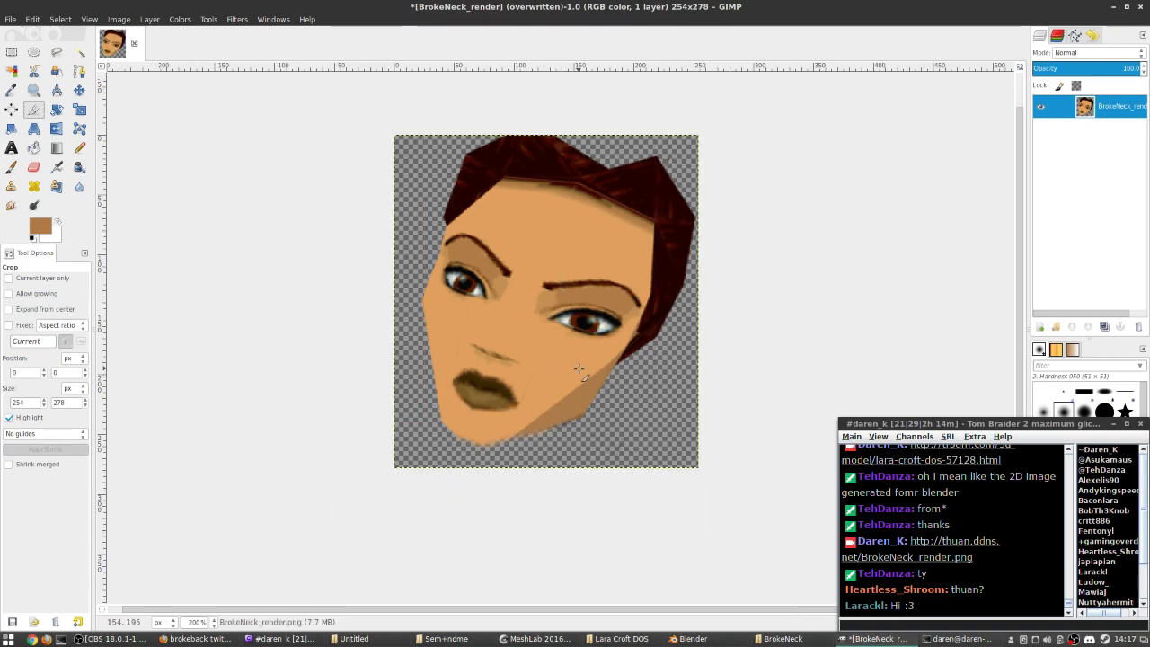
scroll(568, 348, up, 2)
scroll(529, 372, down, 2)
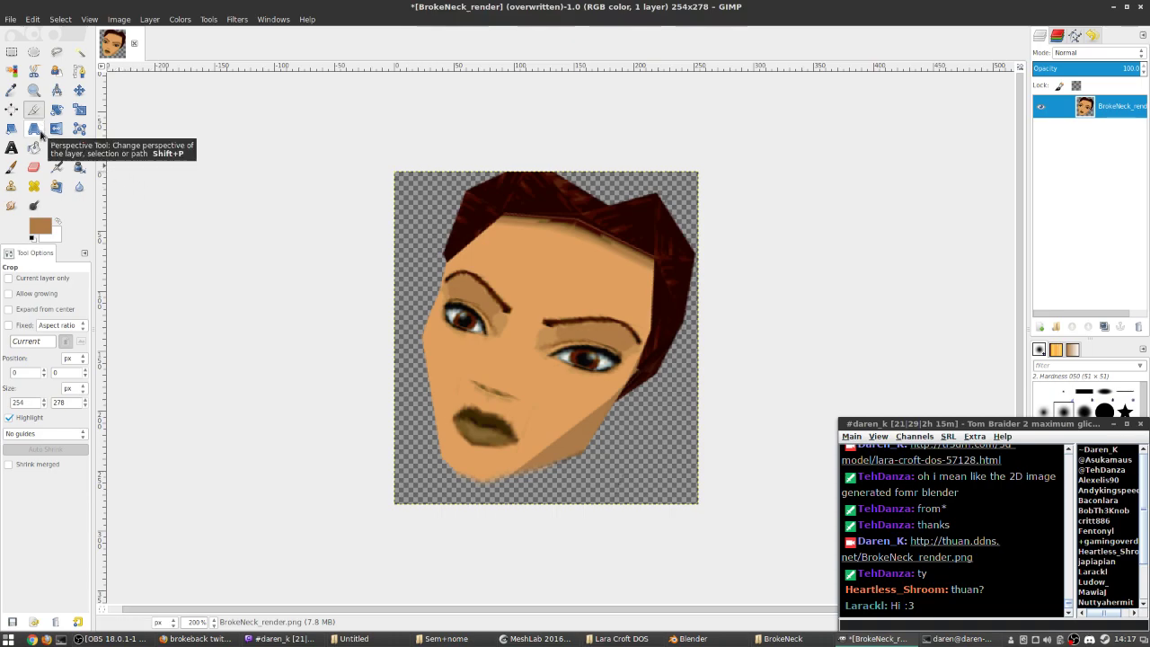
- Undo the crop and the scaling to compare the head's proportions, and redo both operations
key(ctrl+z)
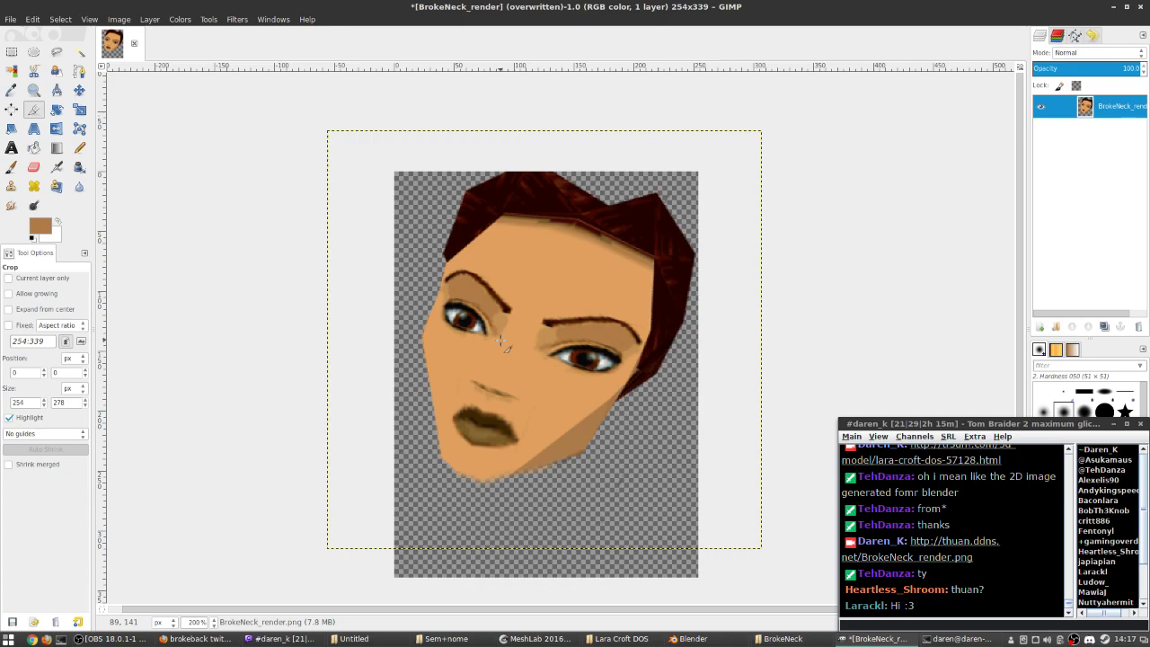
key(ctrl+z)
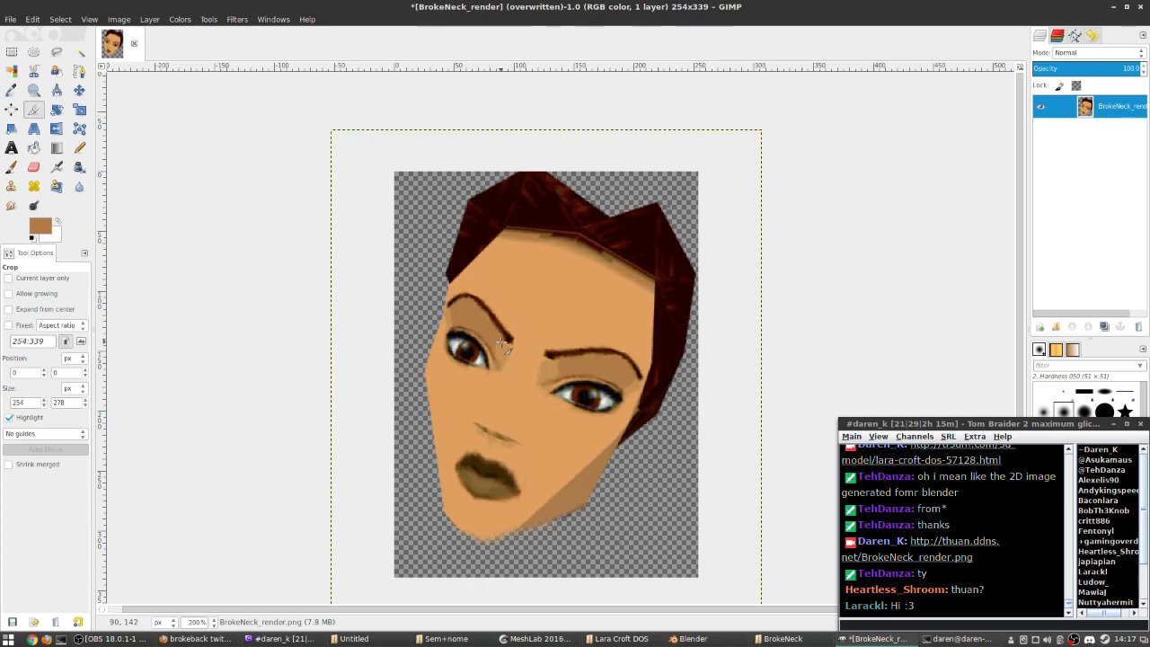
click(32, 19)
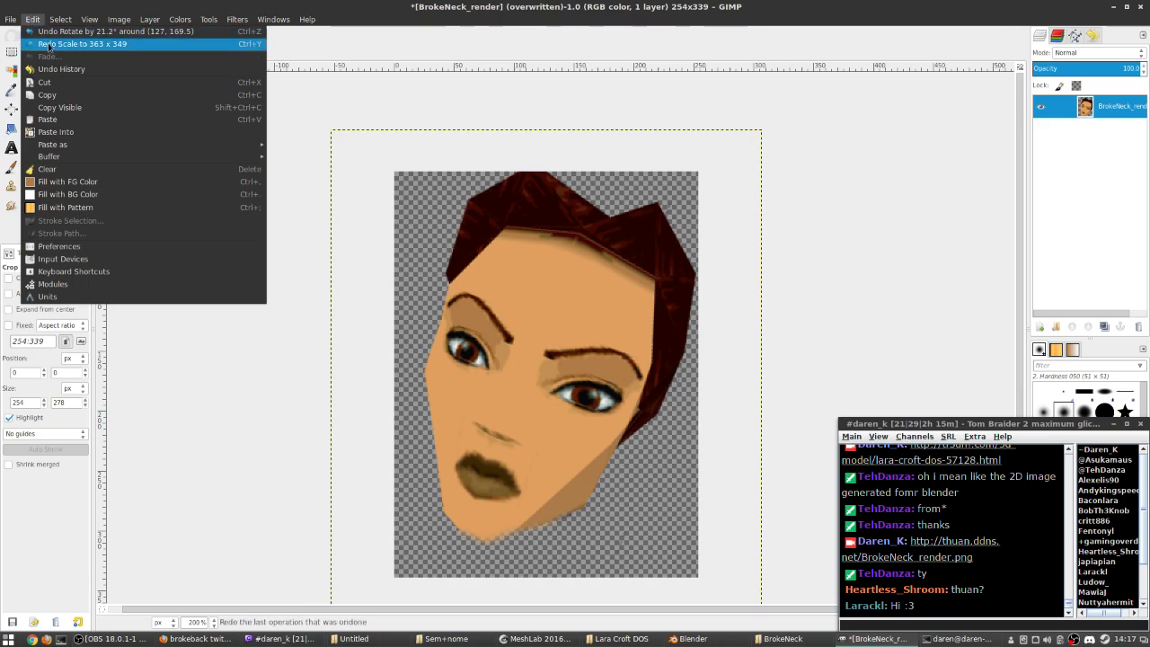
click(49, 45)
key(ctrl+y)
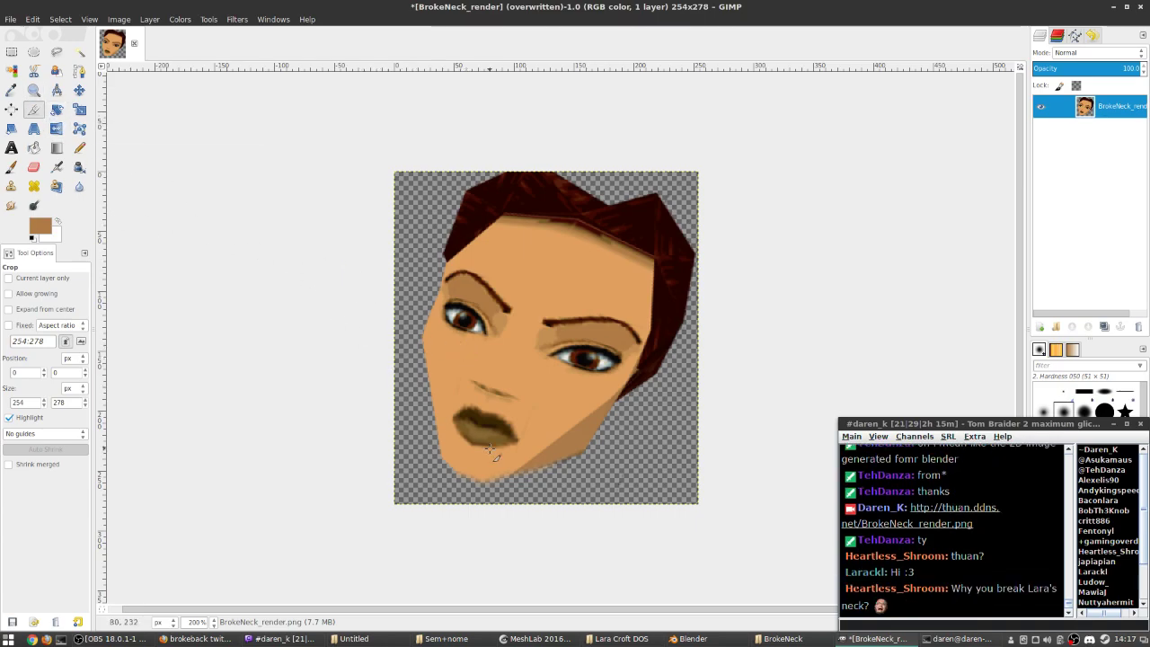
ctrl+scroll(469, 449, up, 1)
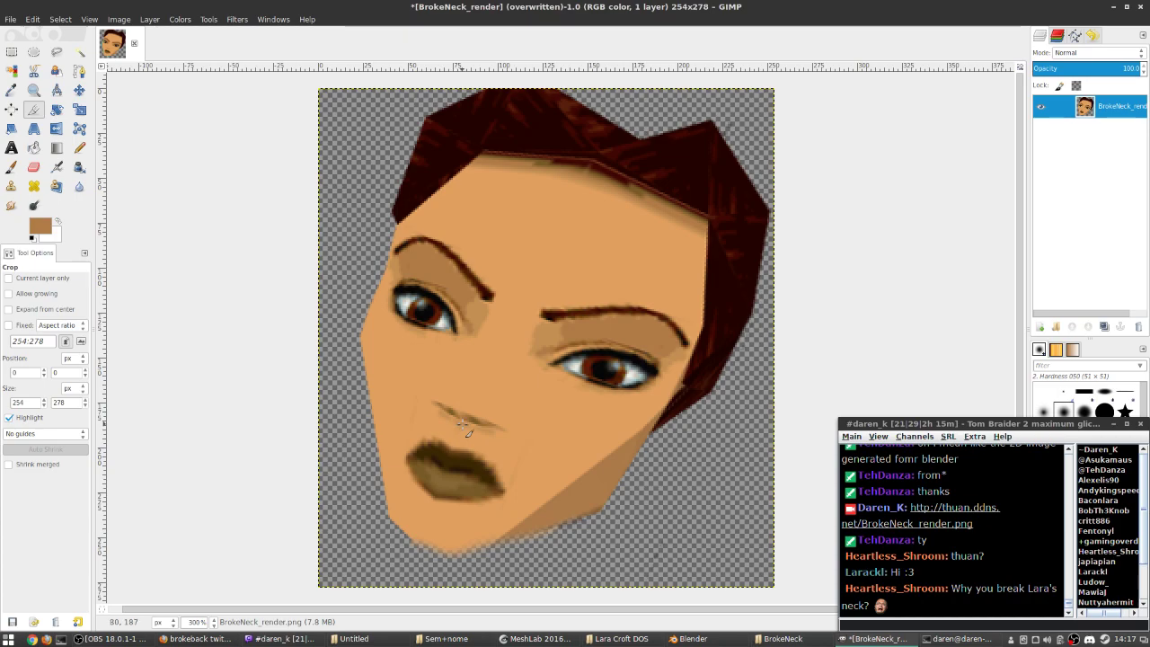
- Pick the Pencil tool, check the "brokeback twitch" image results in Firefox for the reference face, and return to GIMP
click(193, 639)
click(193, 639)
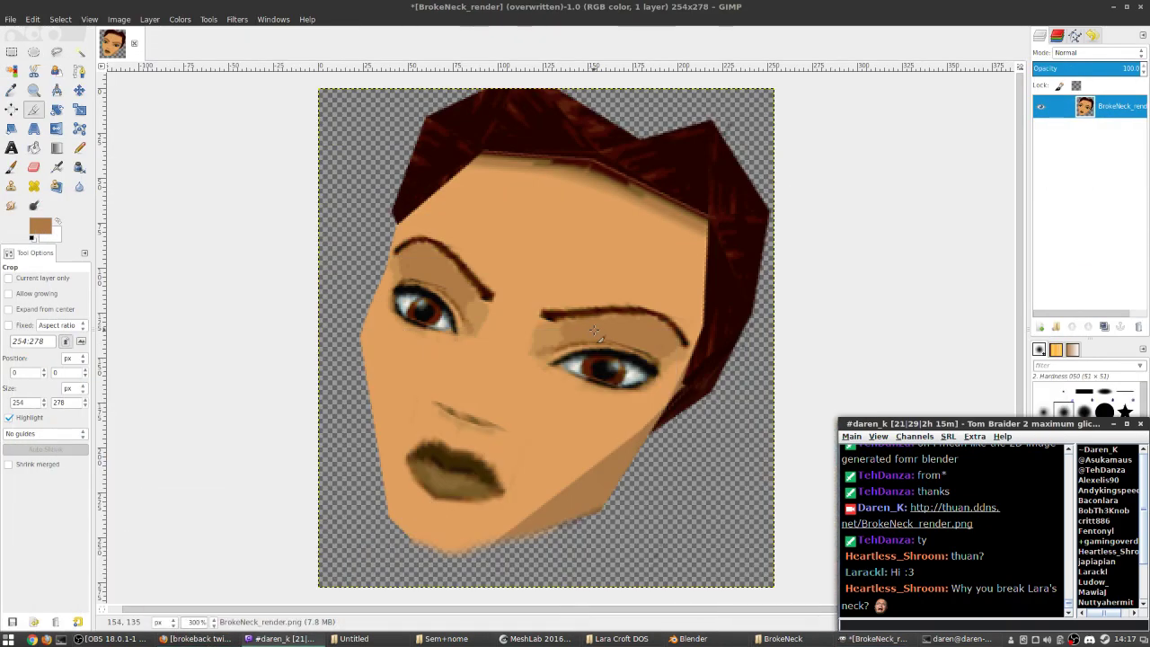
click(79, 149)
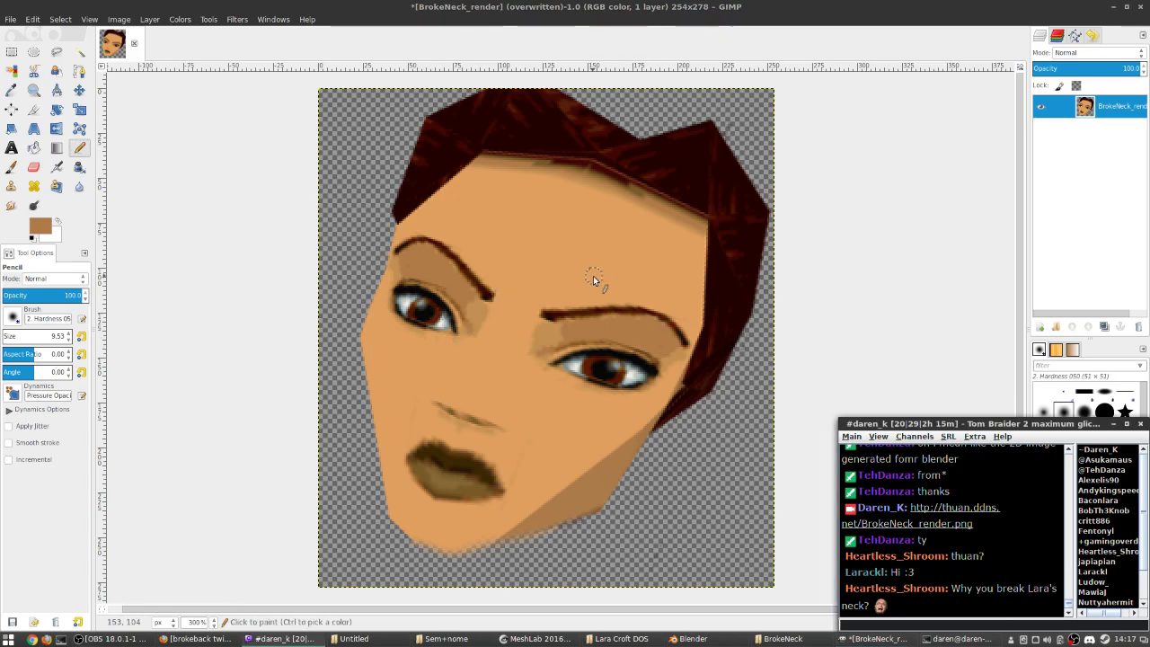
key(alt+Tab)
key(Tab)
key(shift+Tab)
key(Tab)
key(Tab)
key(Tab)
key(Tab)
key(Tab)
key(Tab)
key(Tab)
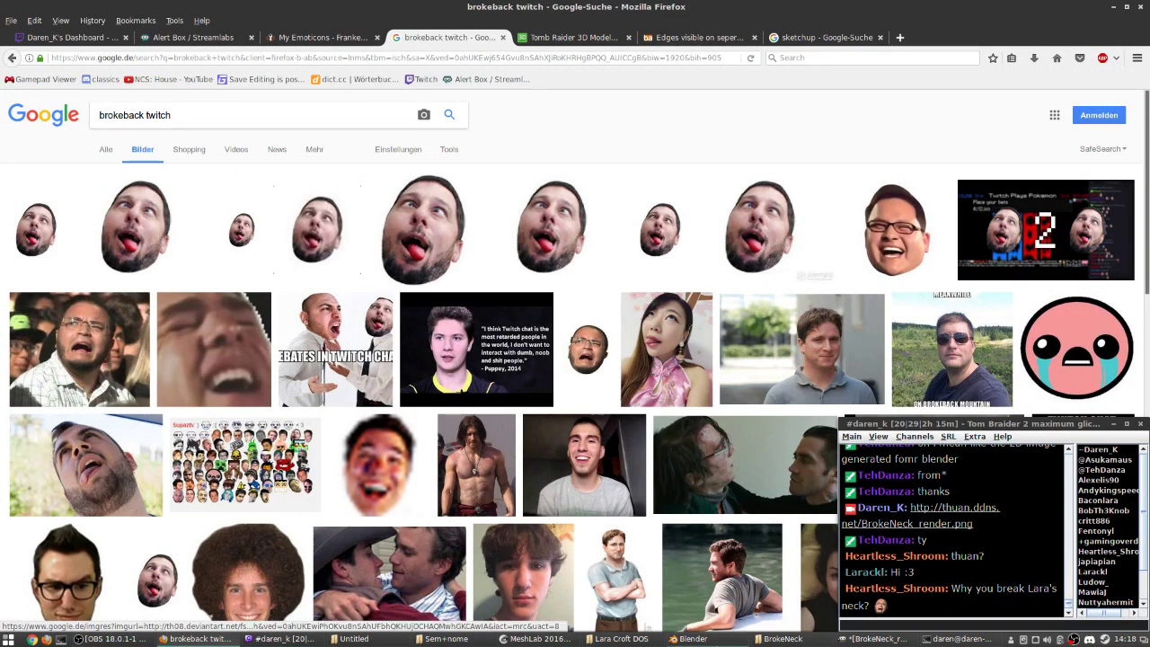
key(alt+Tab)
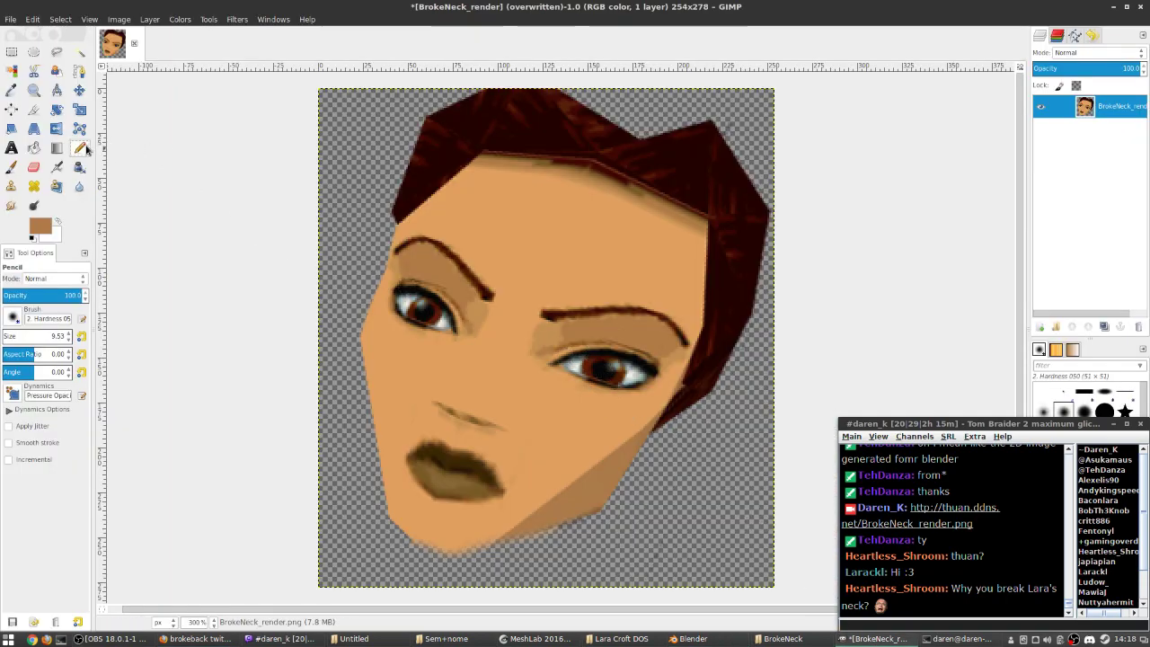
- Set the foreground colour to black and draw an X of two straight Pencil strokes over each eye
click(36, 221)
click(726, 218)
click(871, 324)
click(582, 321)
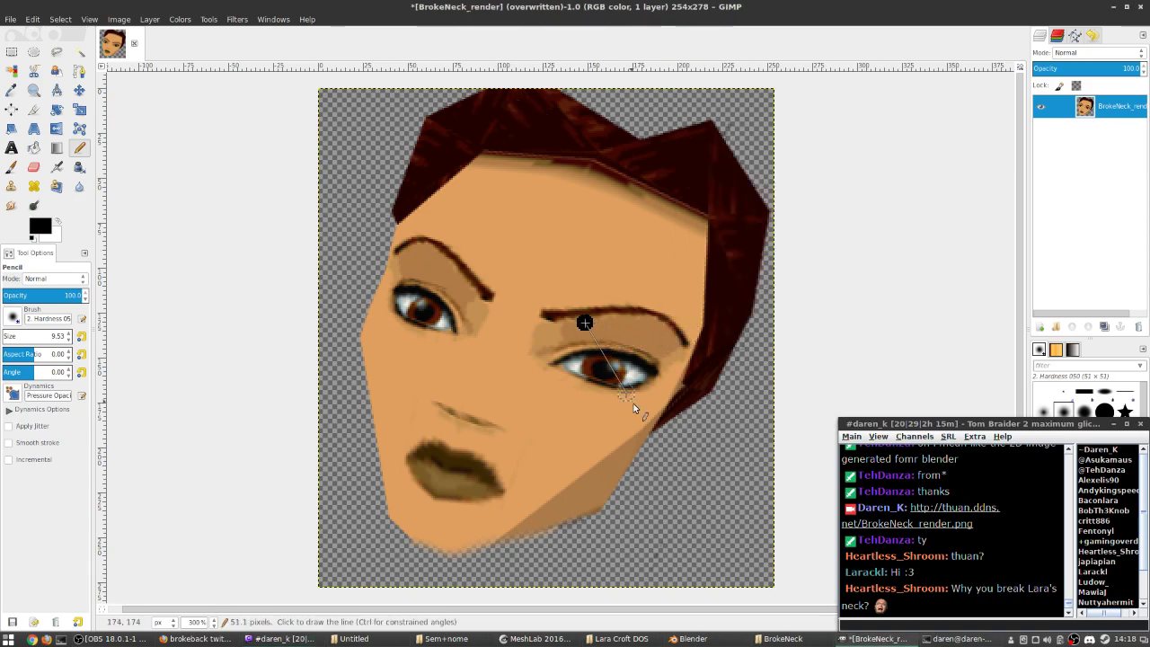
shift+click(644, 404)
click(573, 402)
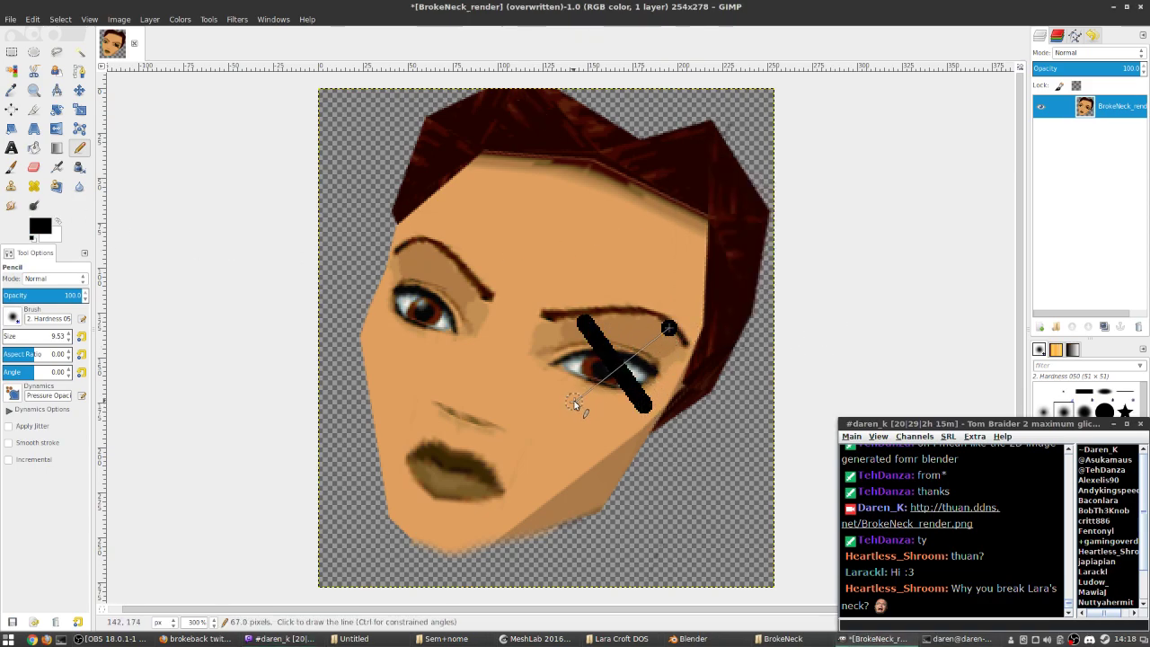
shift+click(672, 327)
click(373, 327)
shift+click(473, 274)
click(388, 249)
shift+click(448, 366)
scroll(448, 366, down, 5)
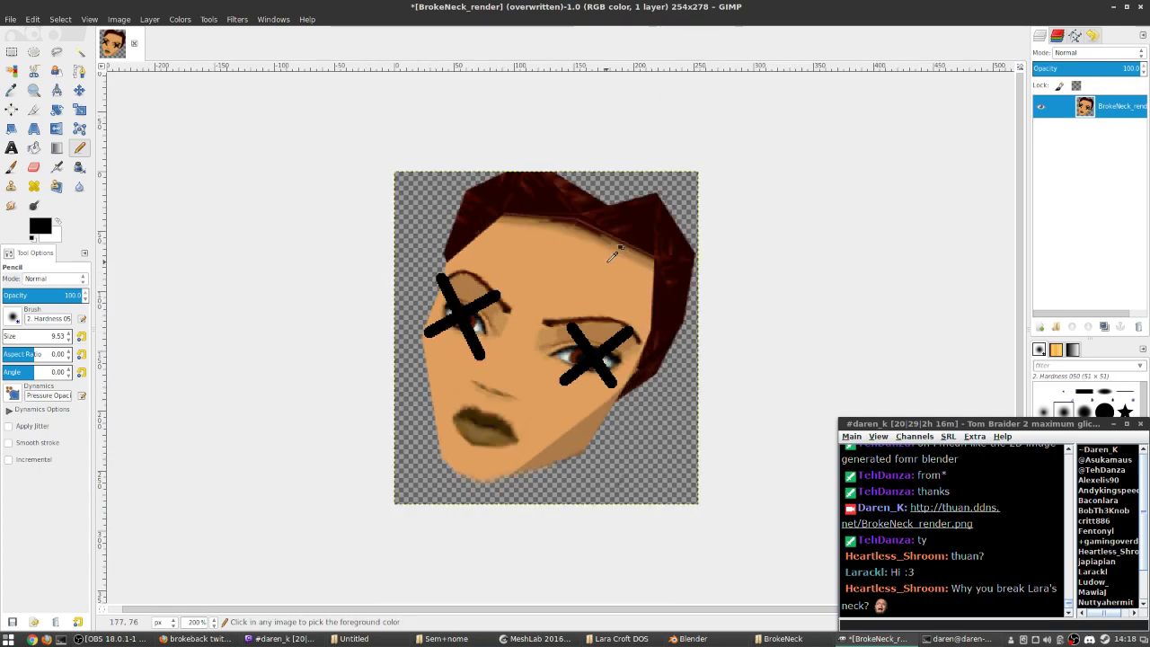
scroll(505, 395, up, 2)
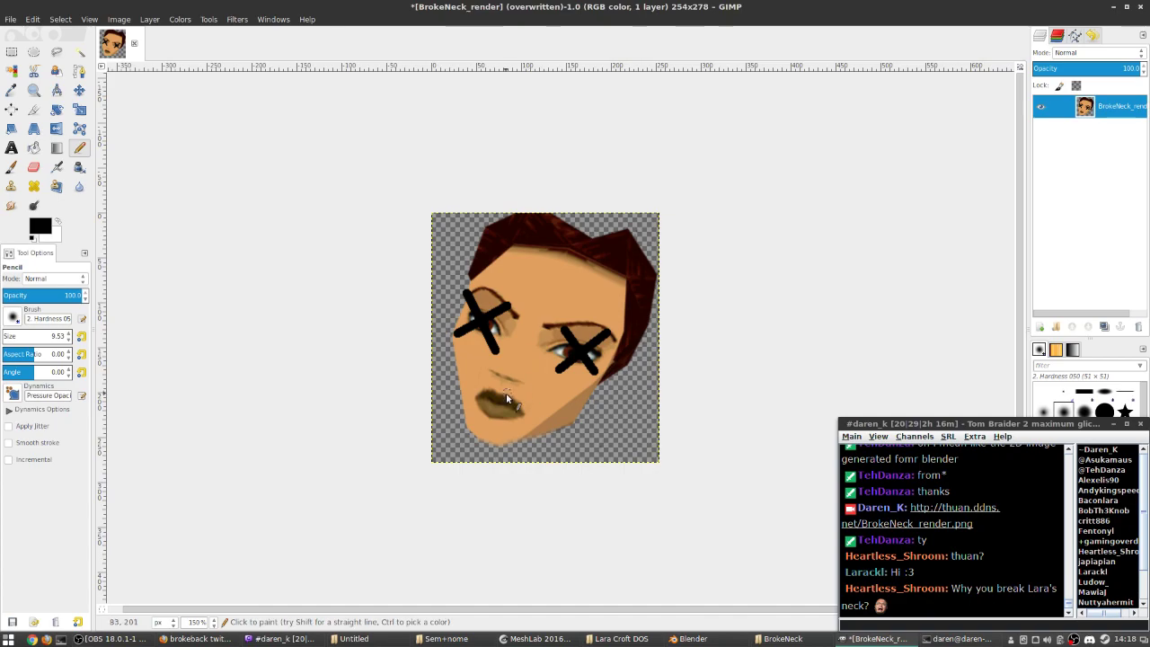
scroll(506, 394, up, 2)
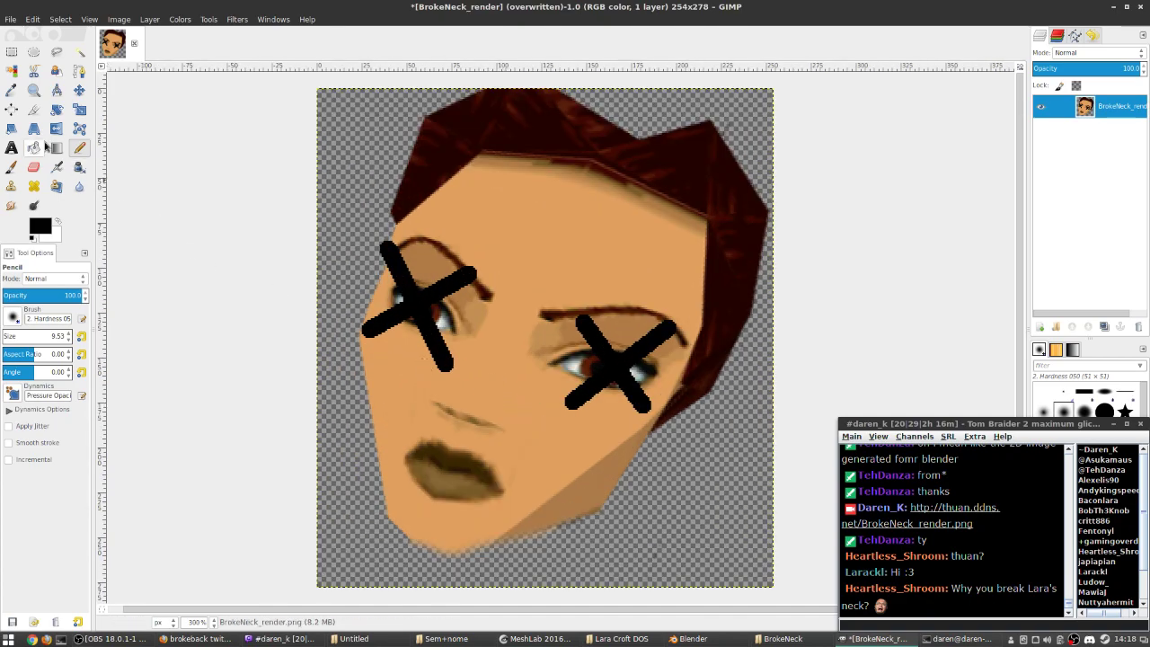
- Set the foreground colour to red and paint a tongue hanging from the lower lip over the chin
click(38, 226)
click(846, 265)
click(882, 313)
drag(461, 485, 464, 514)
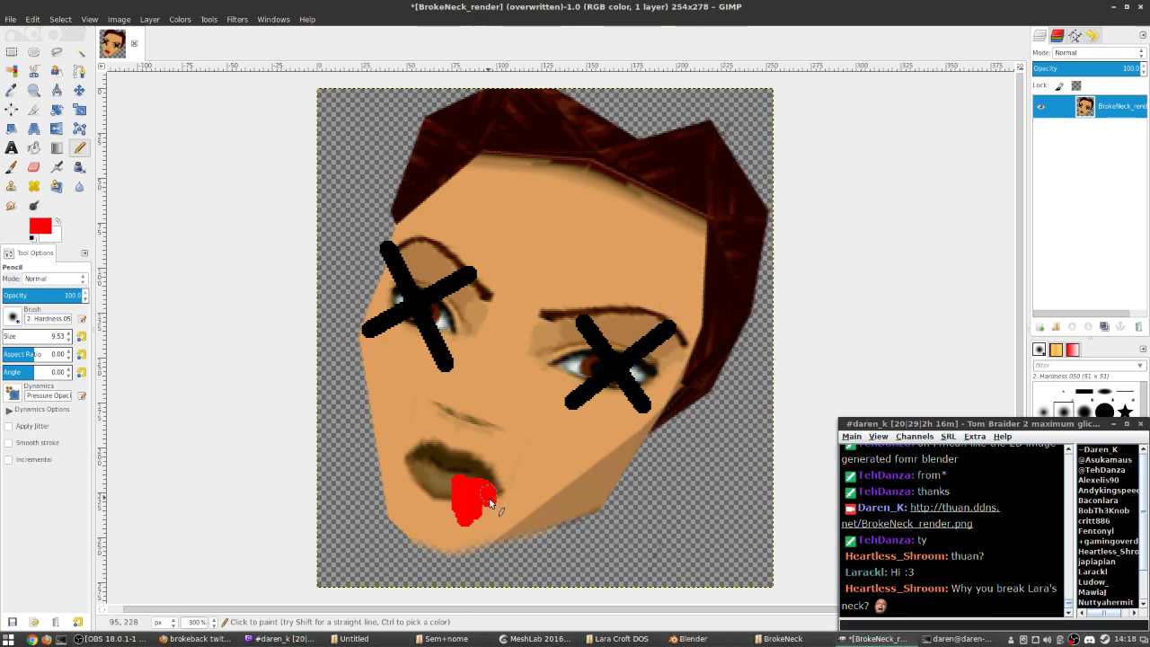
drag(476, 530, 469, 519)
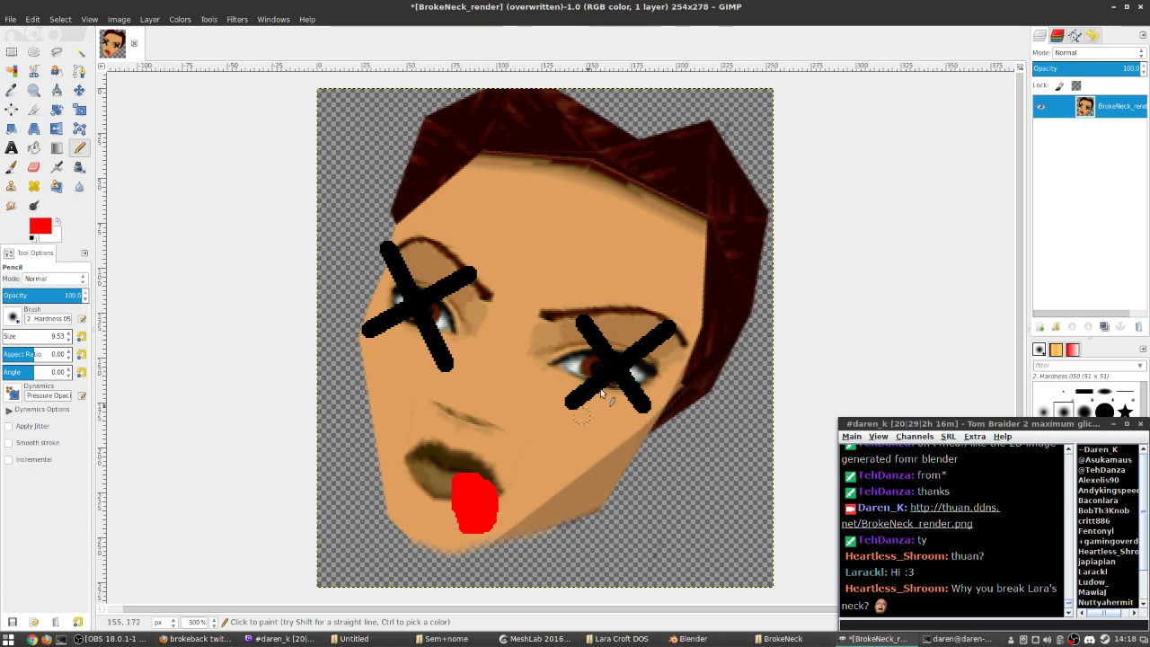
scroll(618, 315, down, 2)
scroll(618, 315, down, 2)
scroll(501, 373, up, 4)
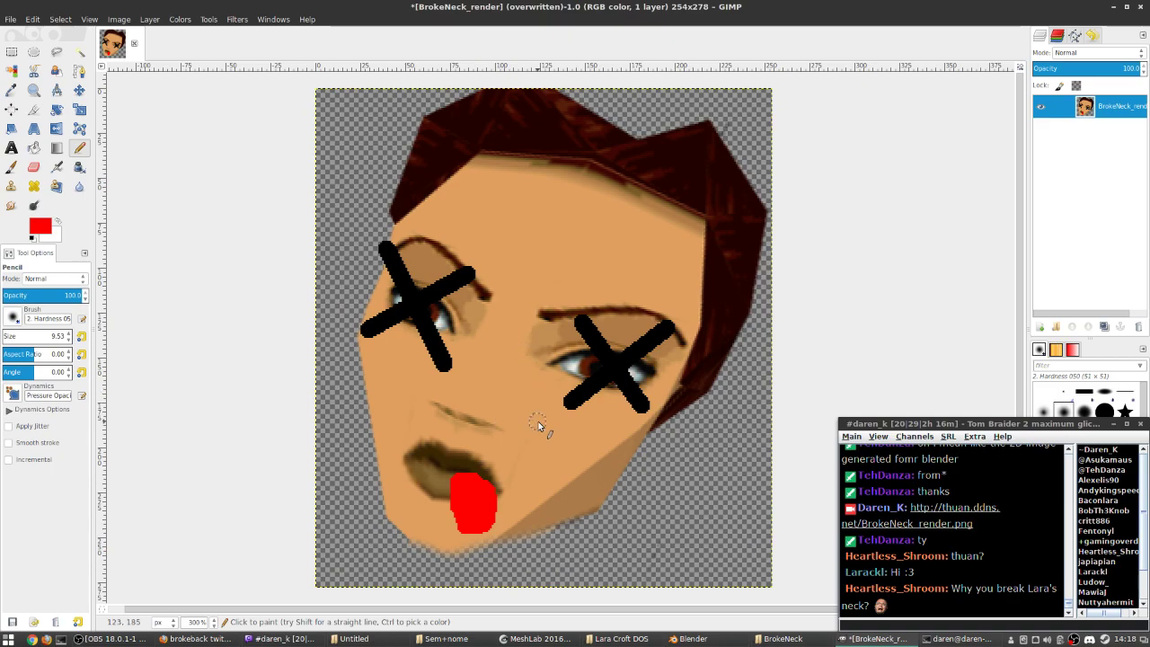
- Undo the red tongue strokes and the black crosses over both eyes
key(ctrl)
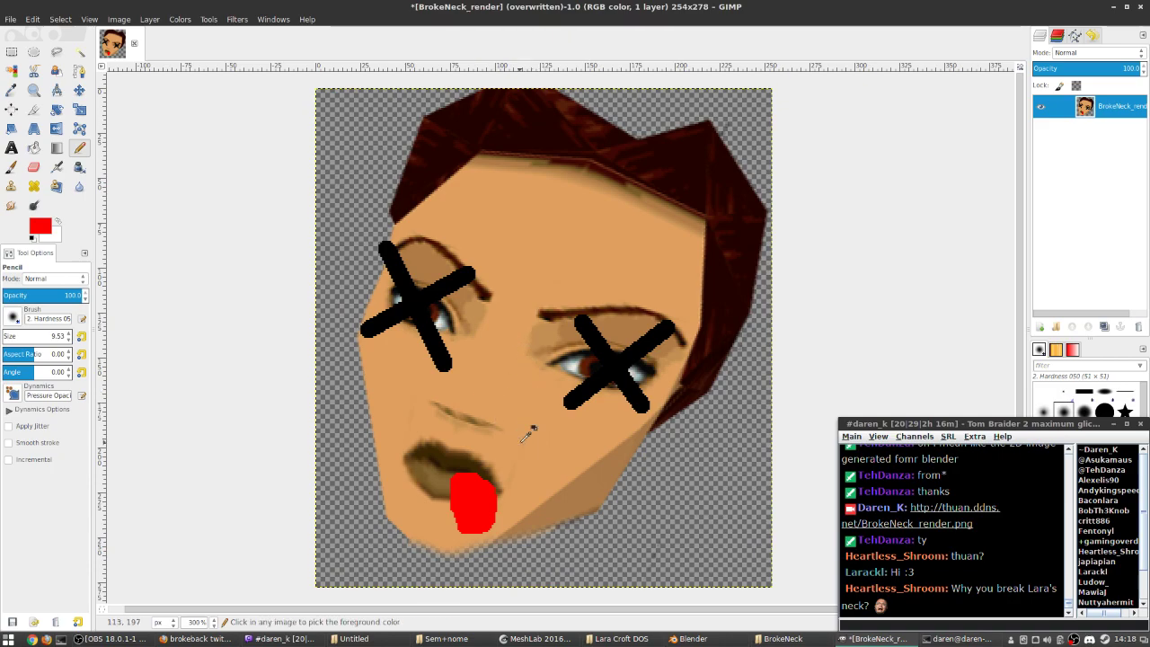
key(ctrl+z)
key(ctrl+z)
key(ctrl+z)
key(ctrl+z)
key(ctrl+z)
key(ctrl+z)
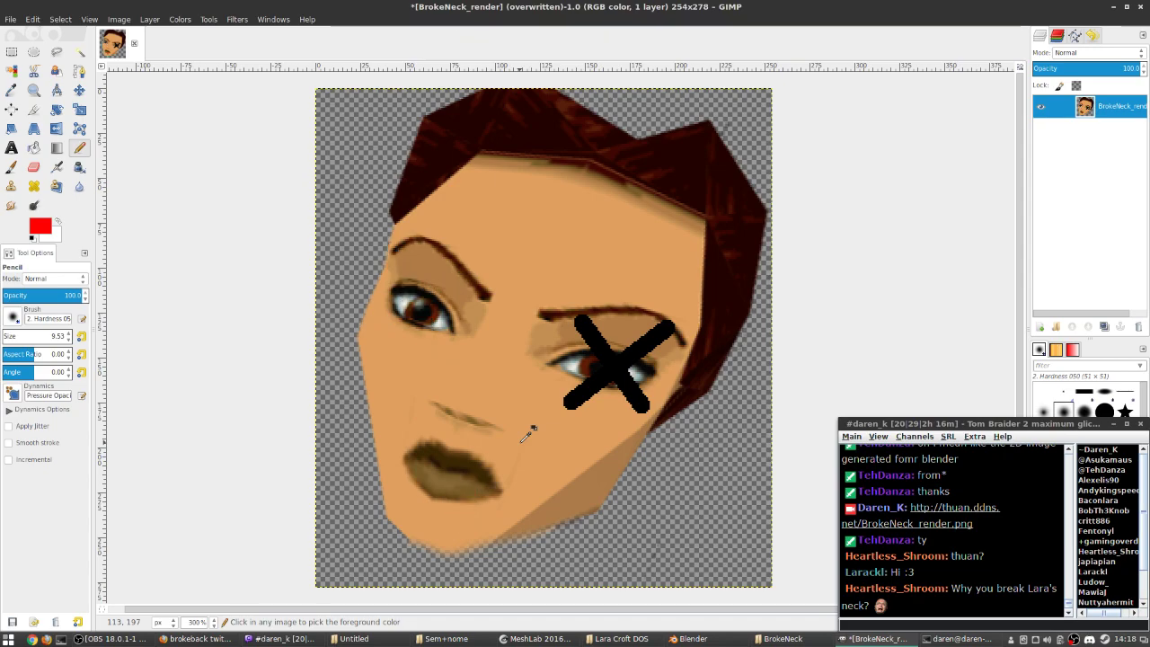
key(ctrl+z)
key(ctrl+z)
key(ctrl+z)
key(ctrl+z)
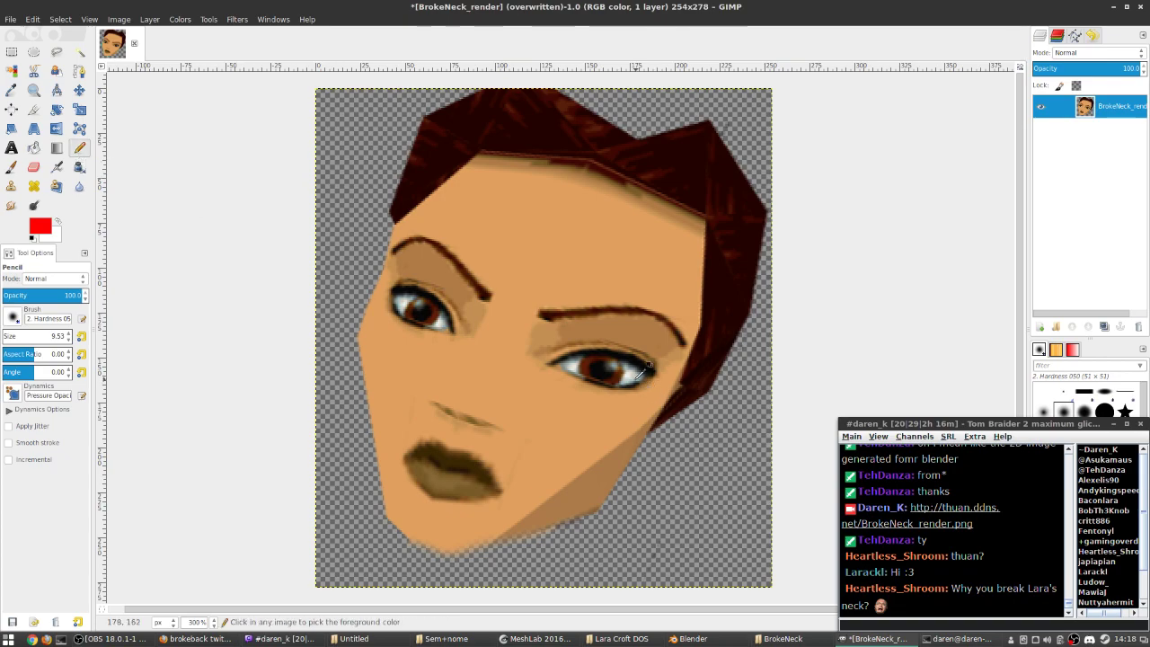
scroll(619, 364, up, 2)
scroll(619, 362, up, 2)
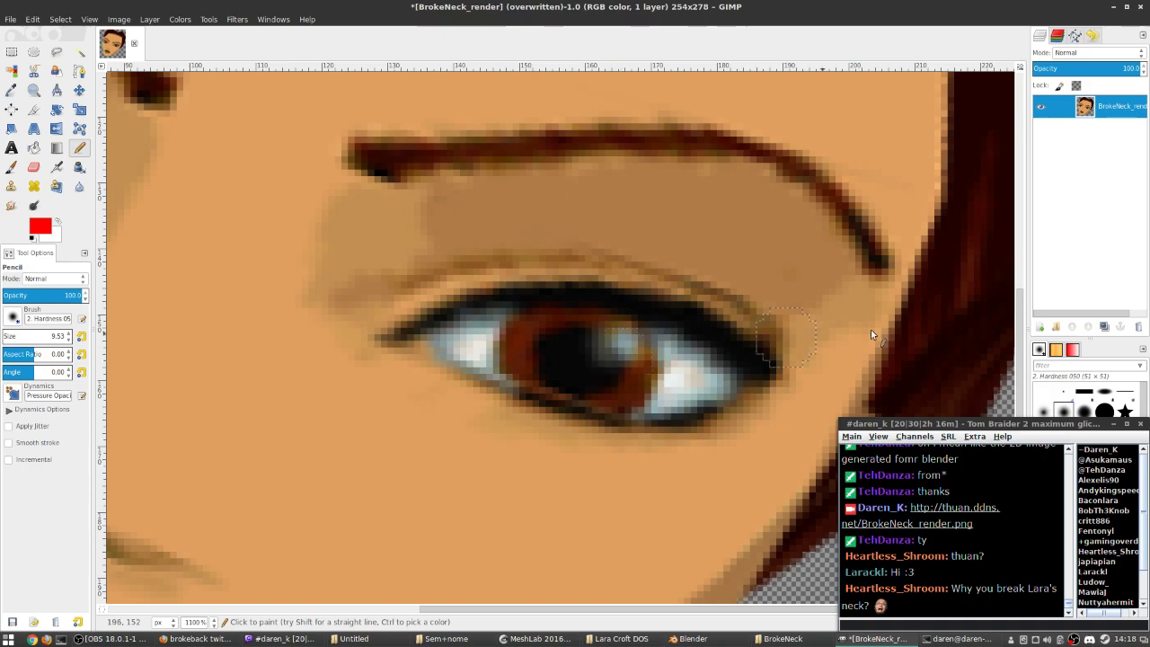
right_click(1088, 106)
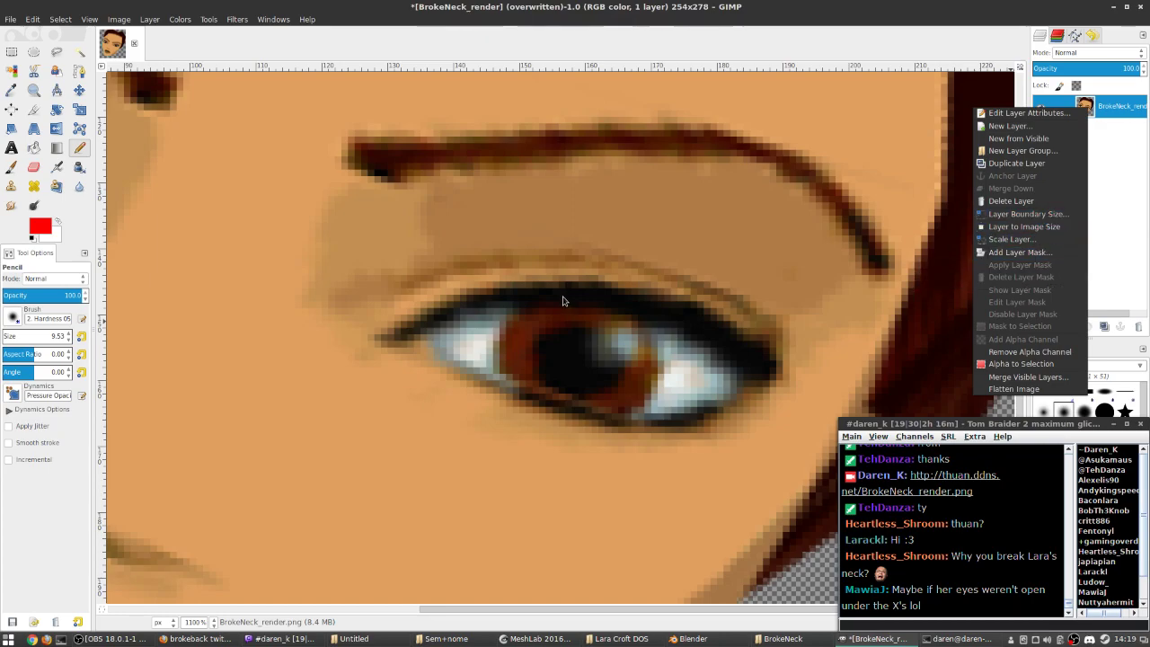
key(Escape)
key(minus)
key(minus)
key(minus)
key(minus)
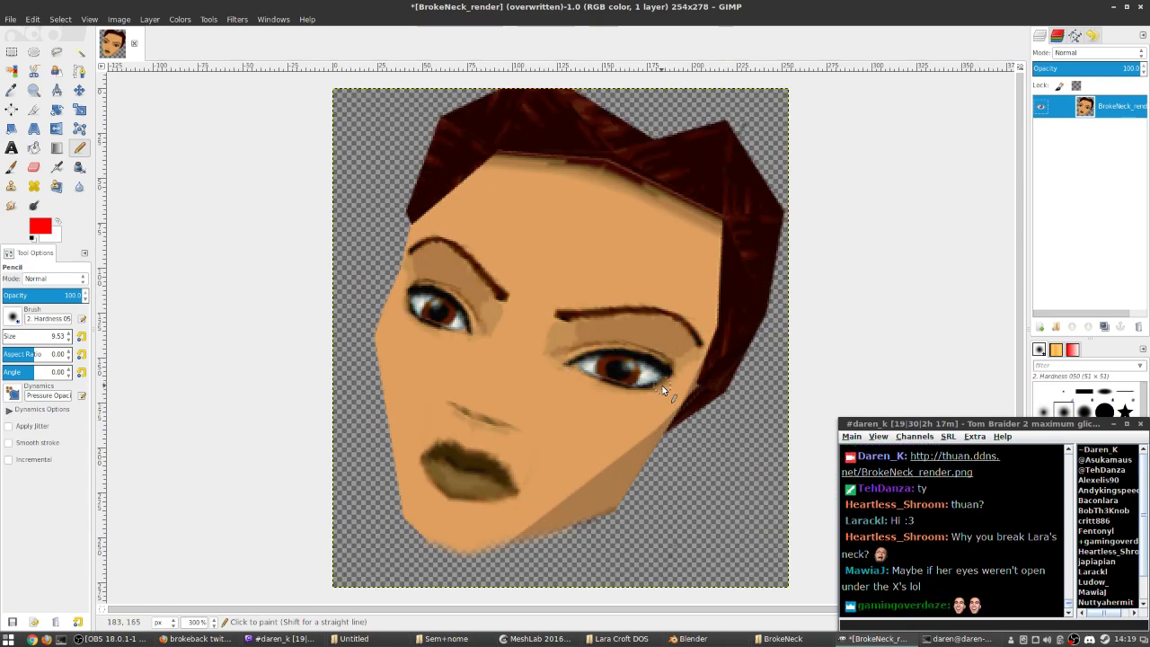
key(plus)
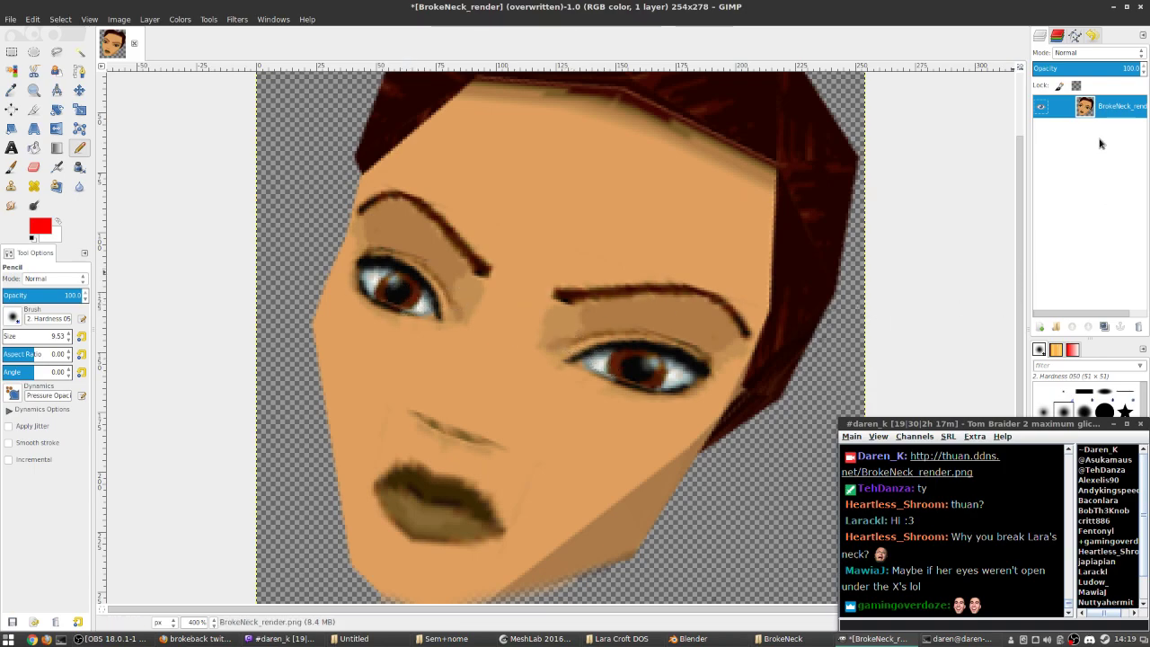
- Add a new transparent layer above the head layer, and briefly hide the head layer to check the new one
right_click(1052, 112)
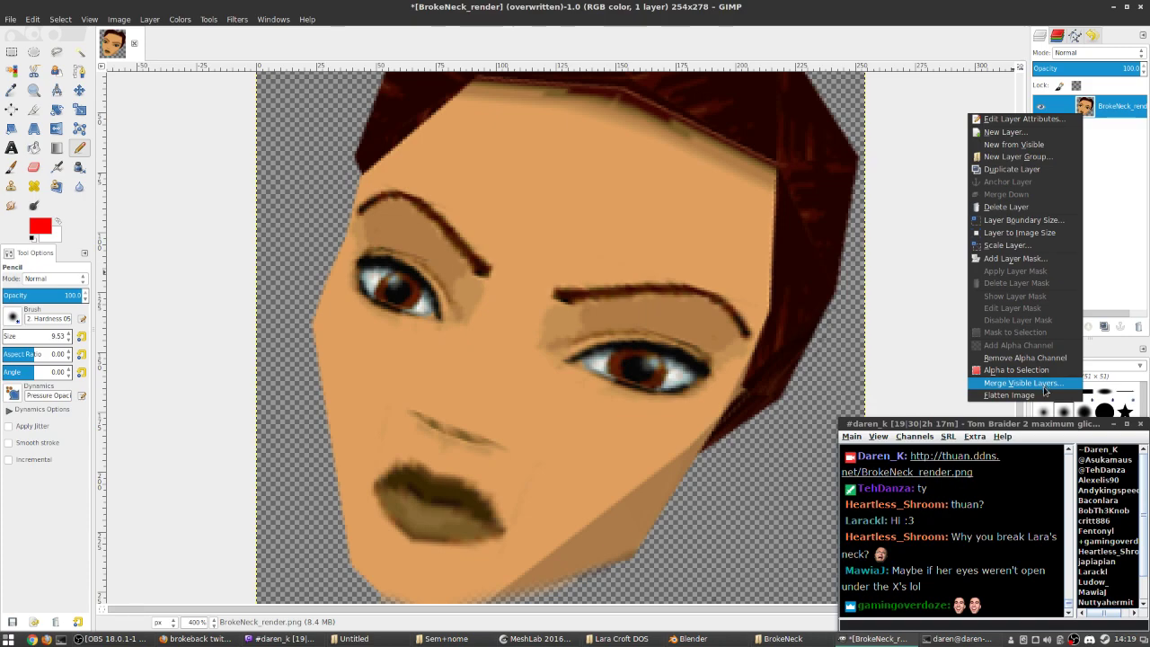
click(1044, 388)
drag(1057, 106, 1047, 300)
drag(1043, 326, 1041, 326)
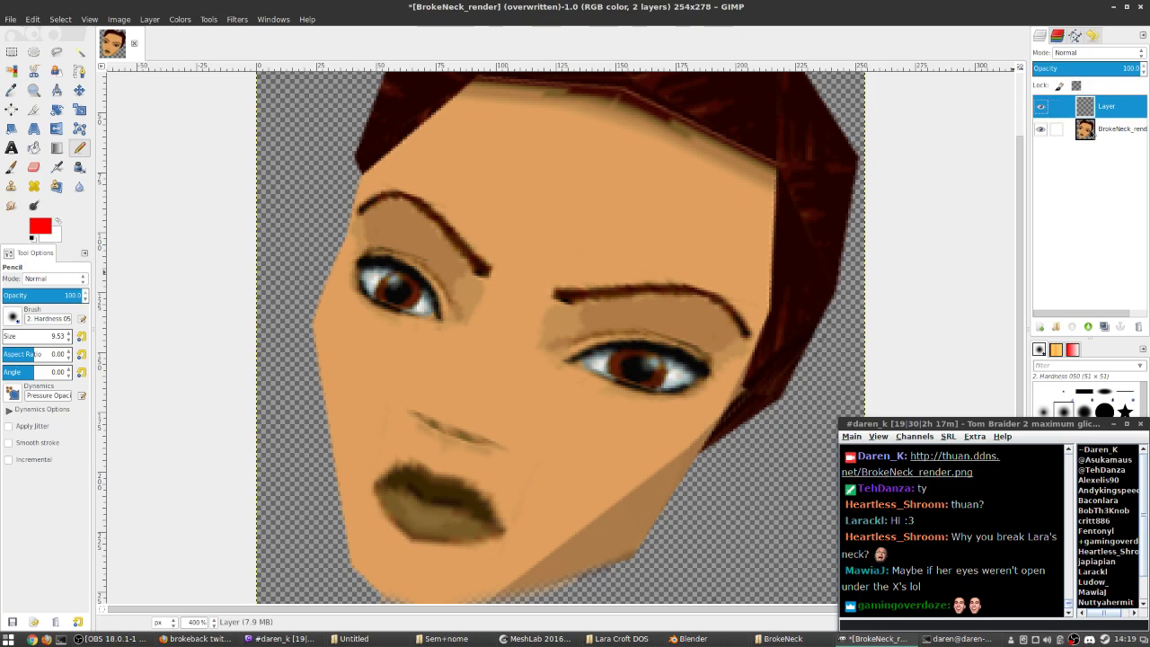
click(1039, 128)
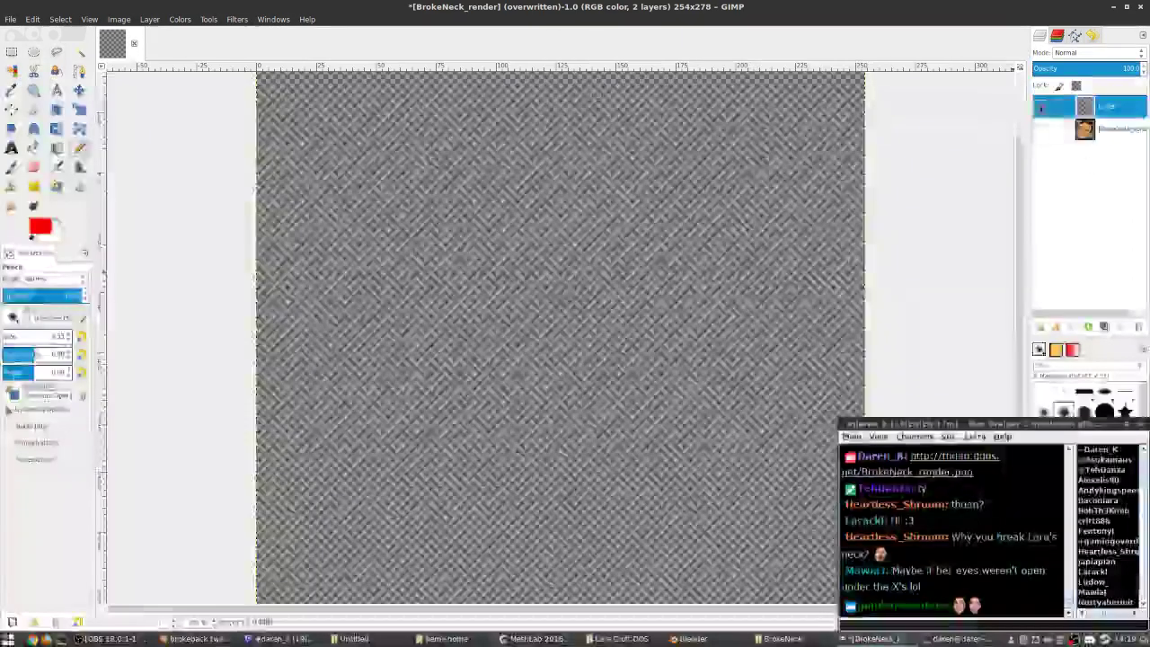
click(1040, 128)
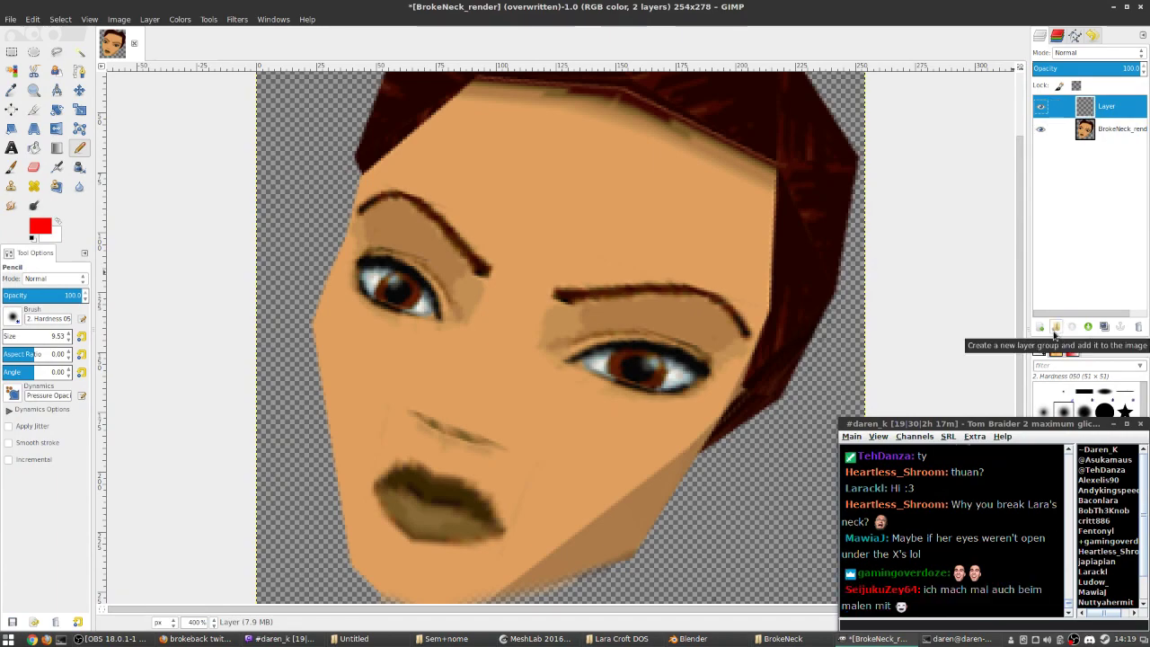
- Copy the whole head from the original render layer, paste it into the new empty layer and anchor it
double_click(1084, 129)
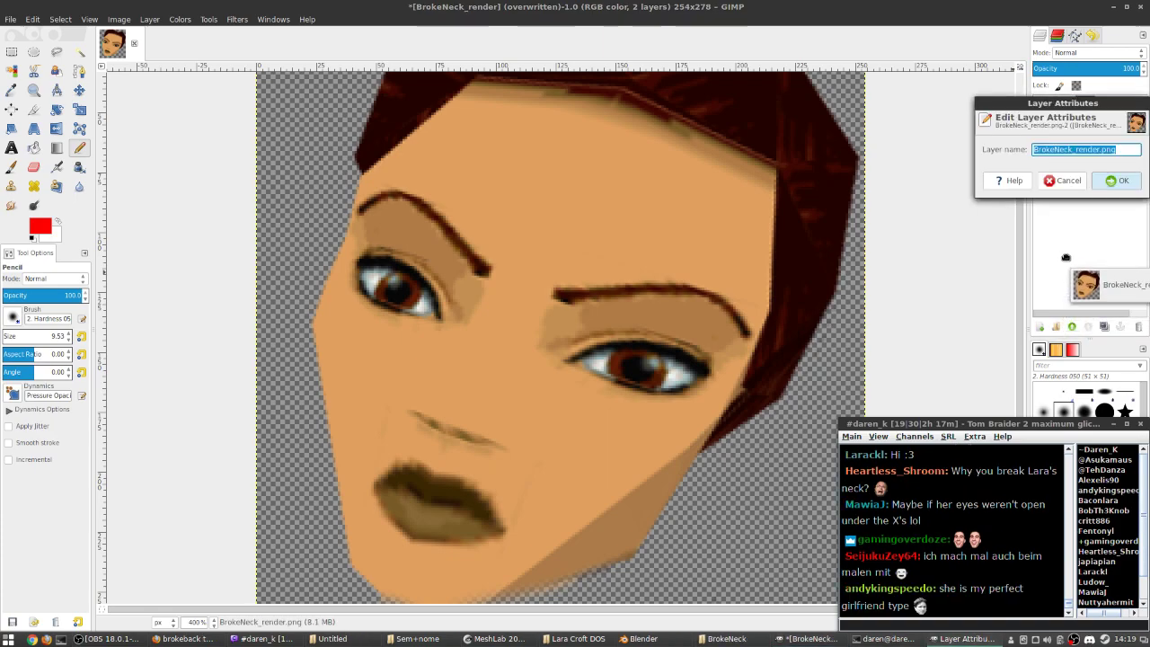
key(Escape)
drag(1084, 144, 1046, 331)
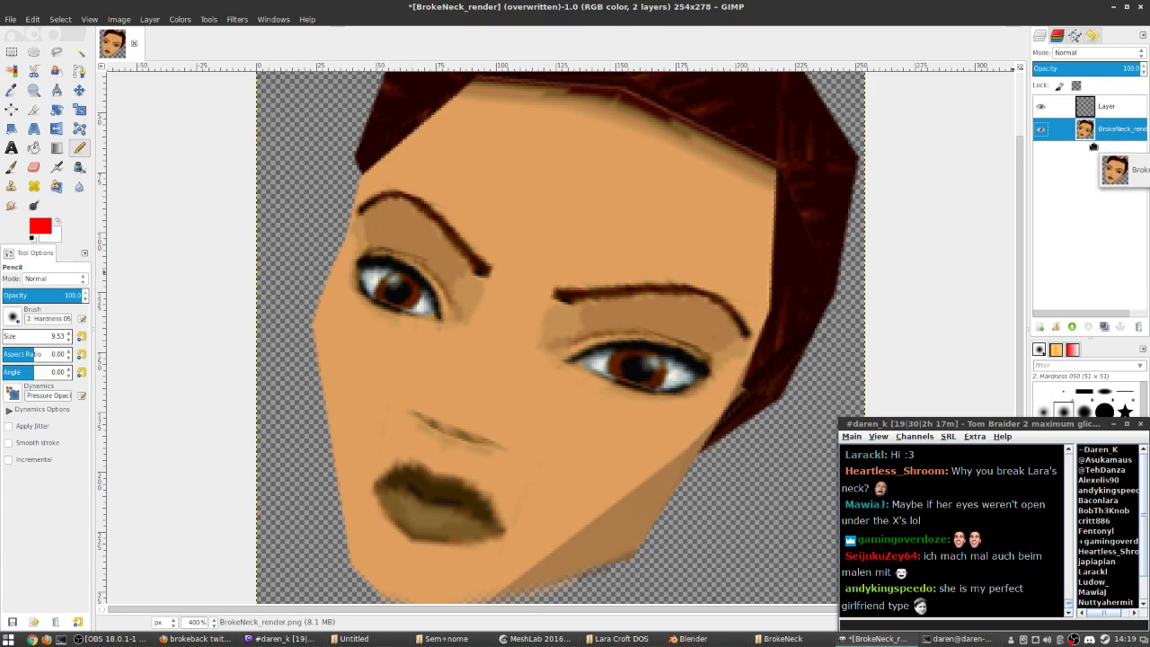
key(r)
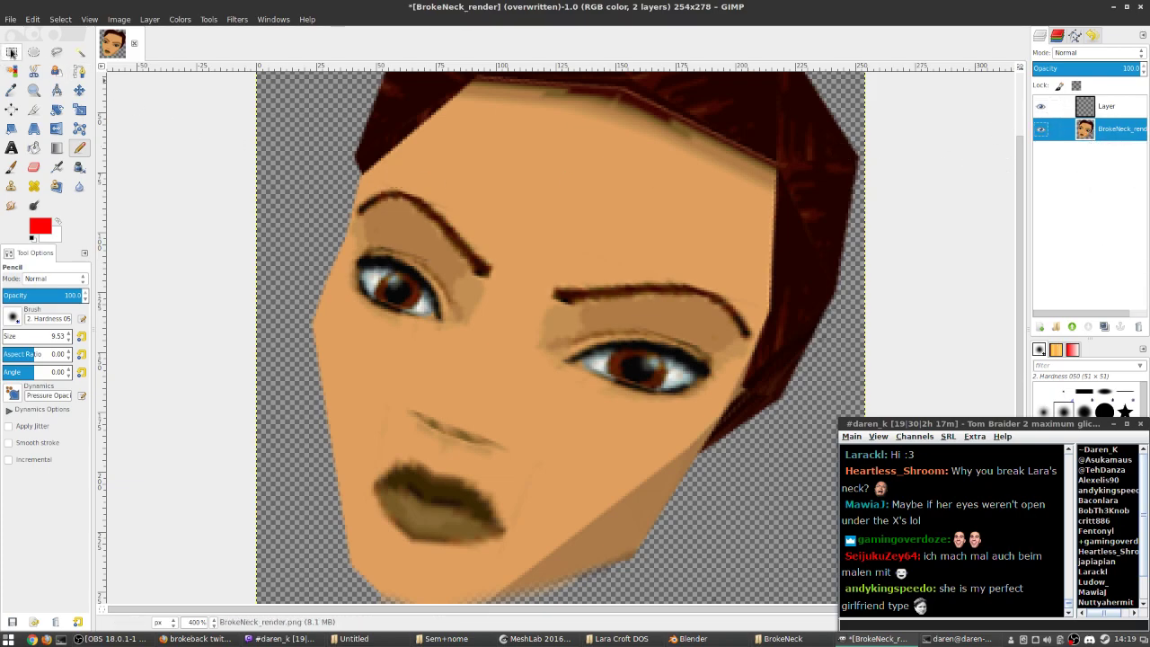
key(2)
key(ctrl+a)
key(ctrl+c)
click(1091, 106)
key(ctrl+v)
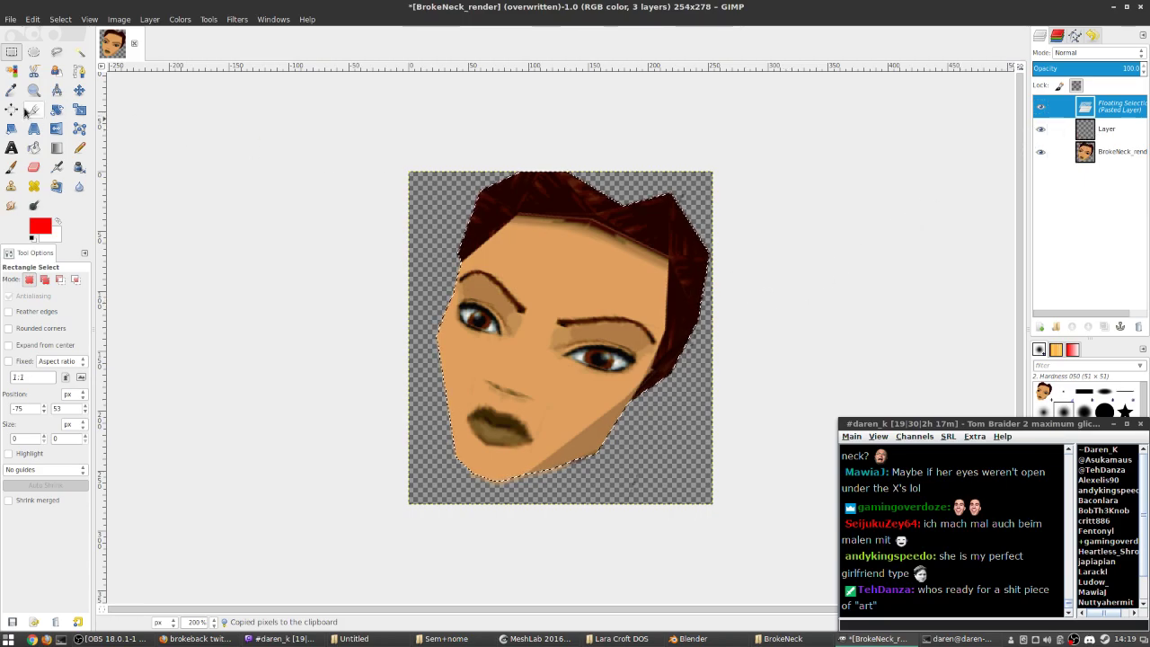
click(238, 193)
- Toggle both layers to check the copy, leaving the copy hidden and only the original head layer visible
click(1040, 128)
click(1040, 107)
click(1041, 108)
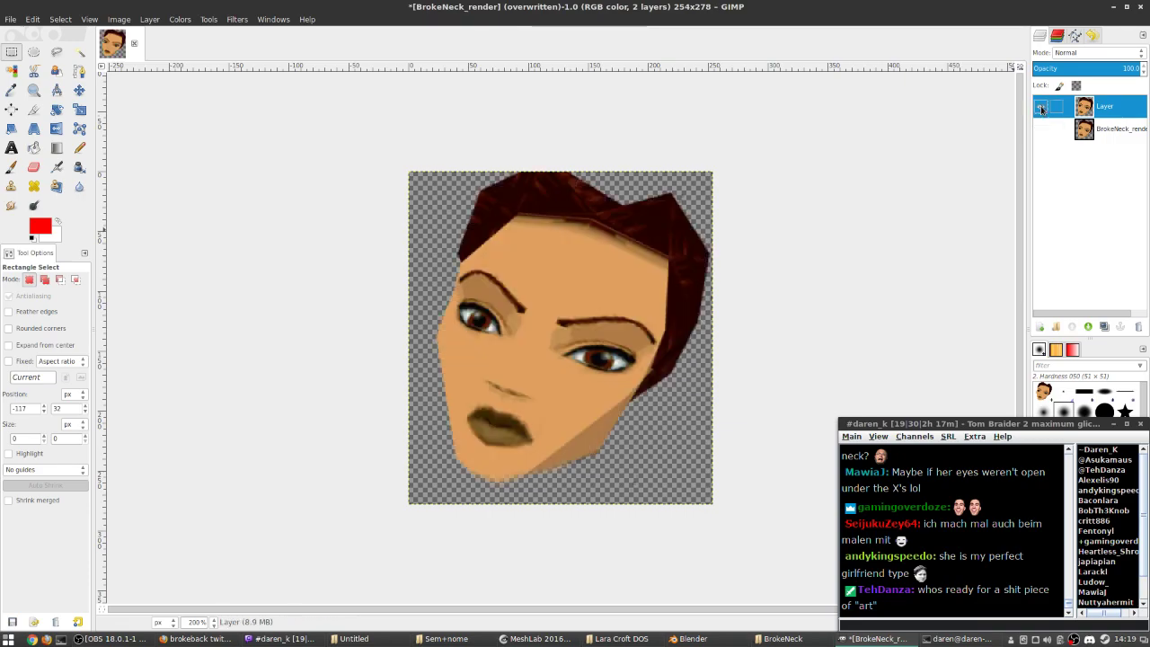
click(1040, 107)
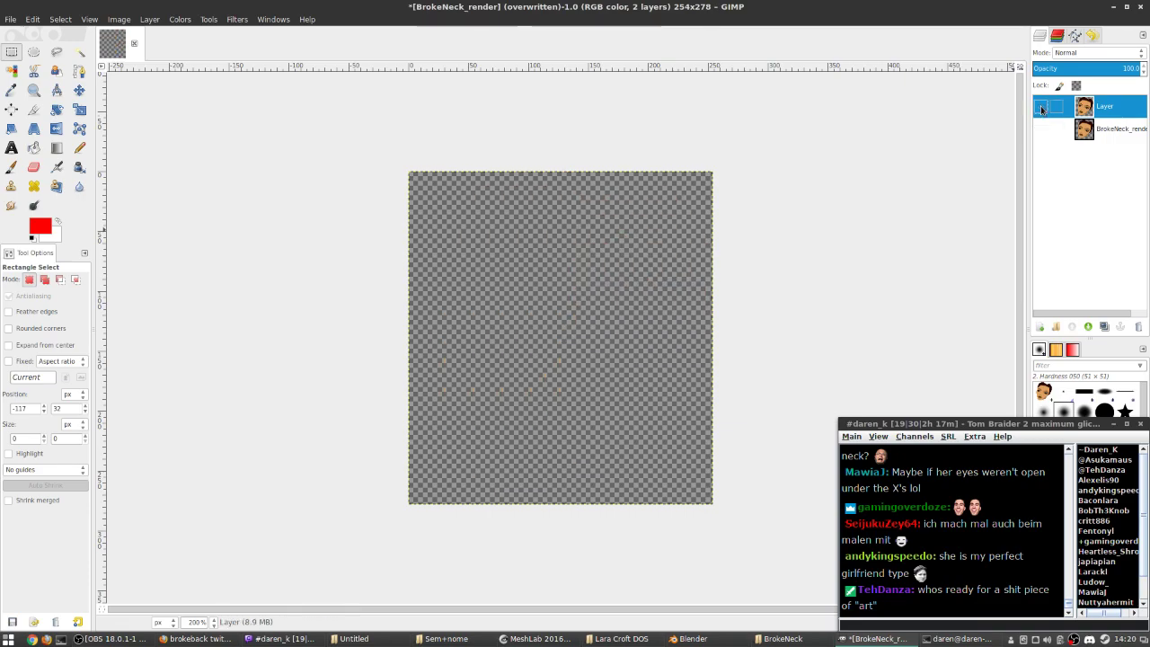
click(1039, 129)
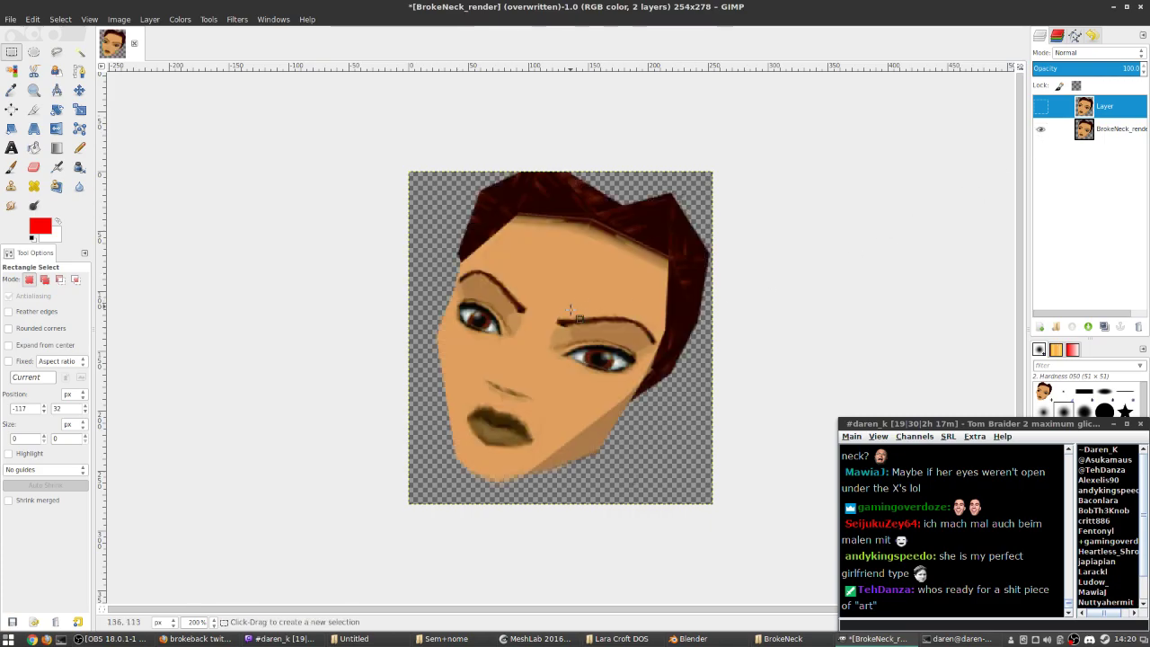
- Try a Pencil stroke over the iris of the larger eye
scroll(608, 407, up, 2)
scroll(686, 402, up, 2)
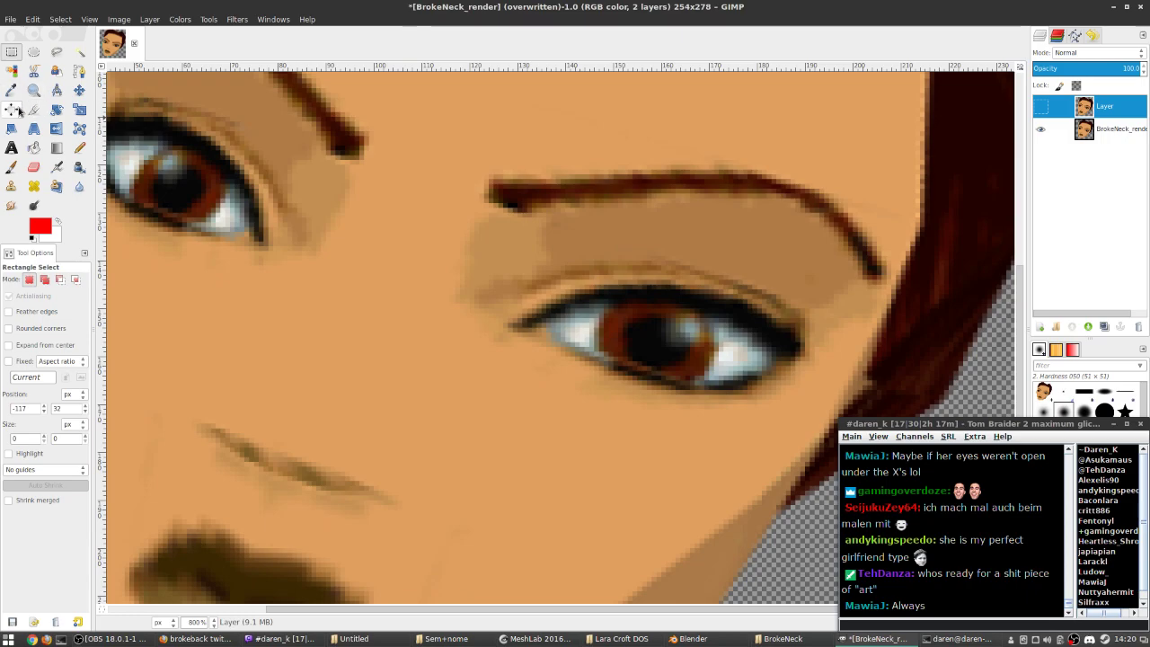
click(79, 148)
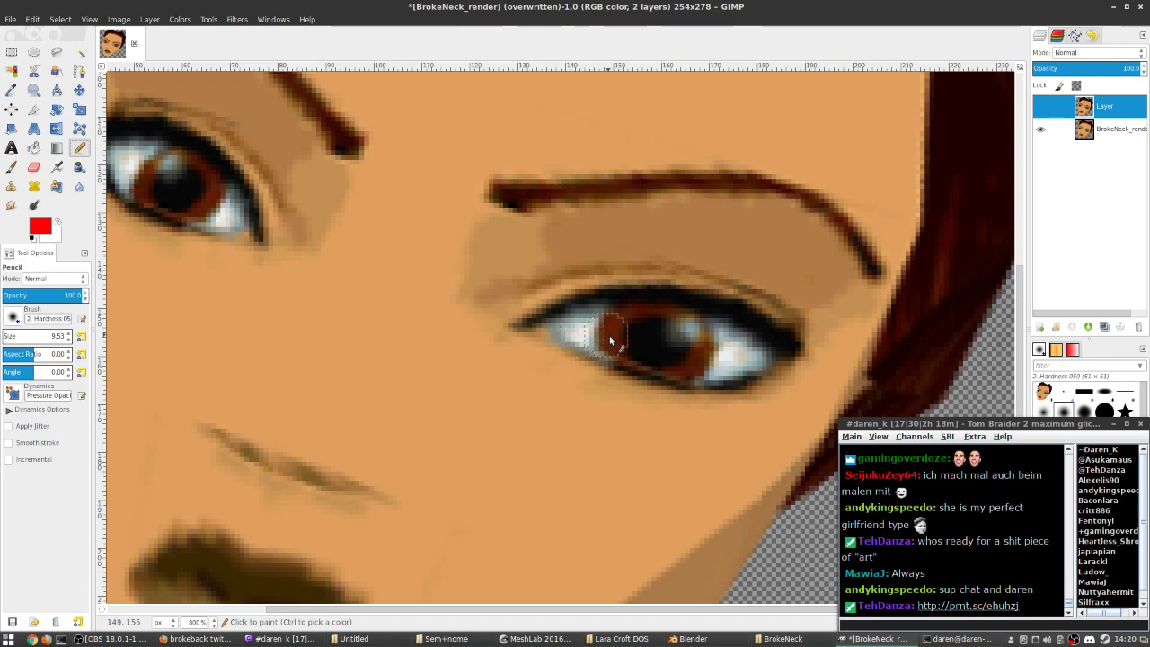
drag(640, 349, 660, 353)
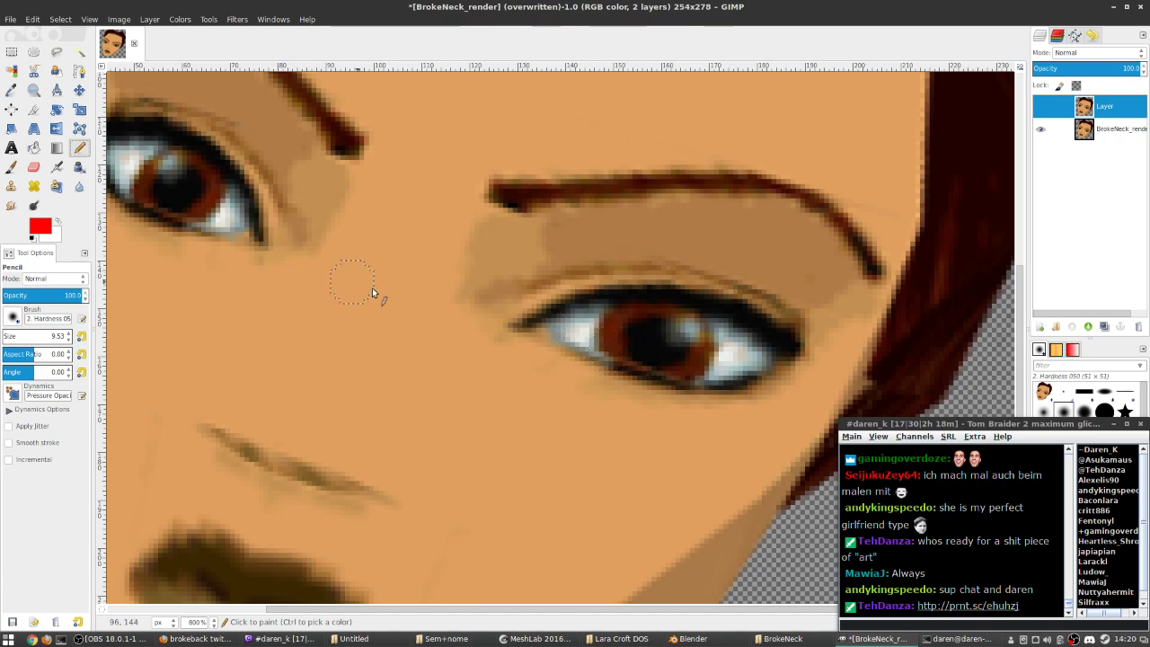
- Open the prnt.sc link from the chat in Firefox, view the picture, close its tab and return to GIMP
click(997, 606)
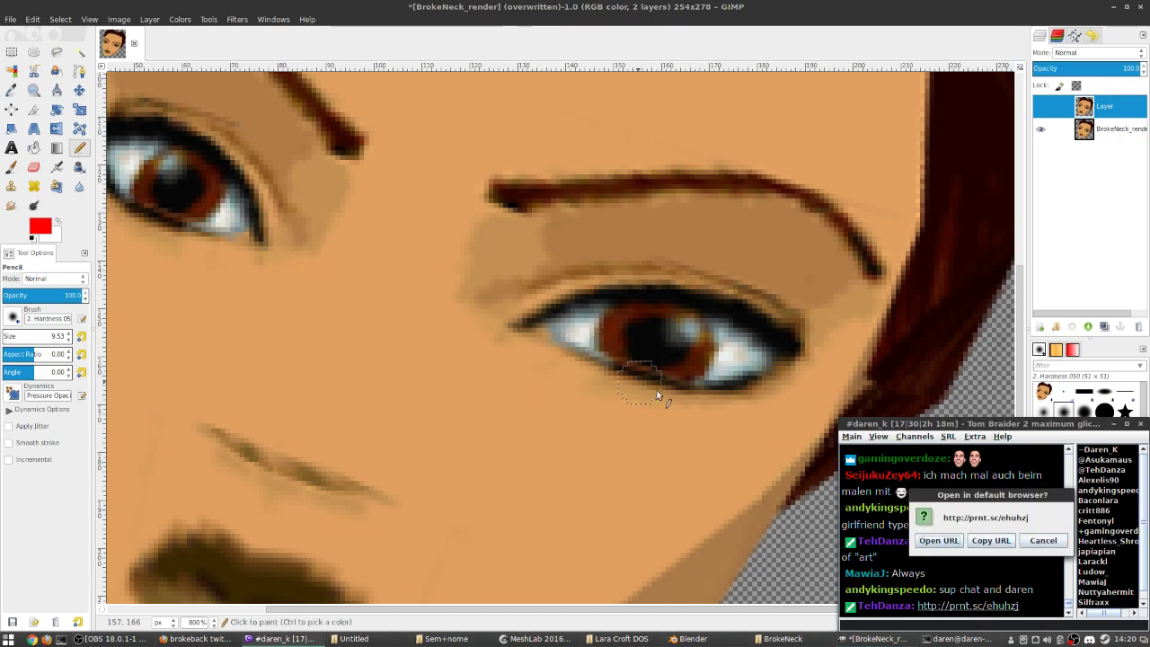
click(937, 540)
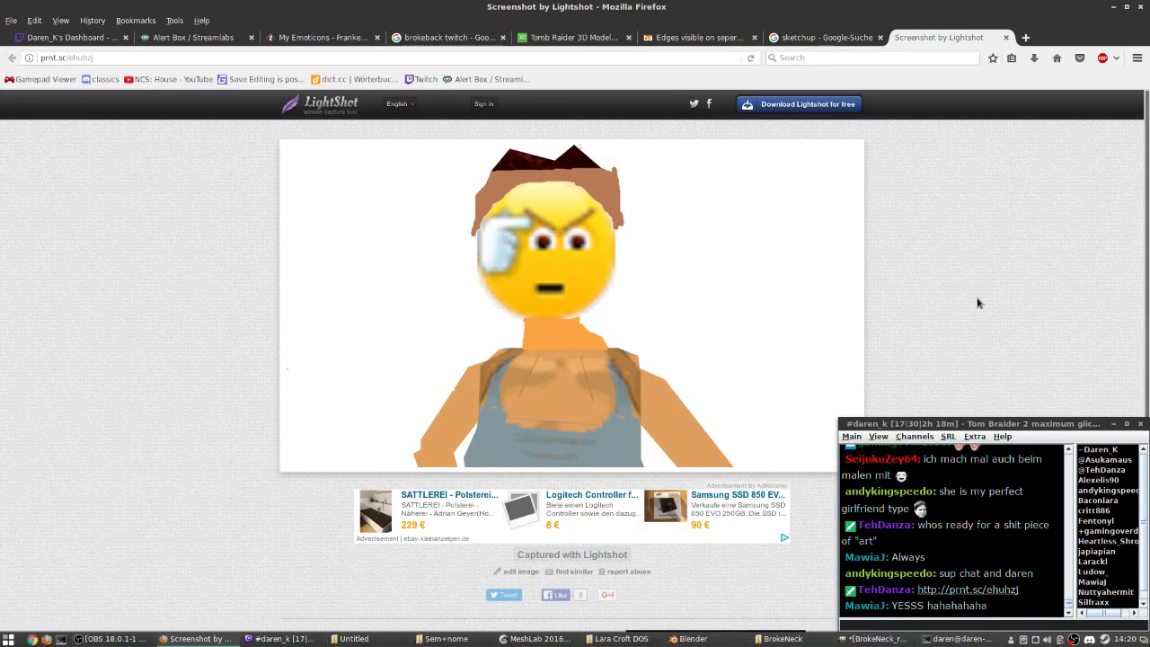
middle_click(940, 37)
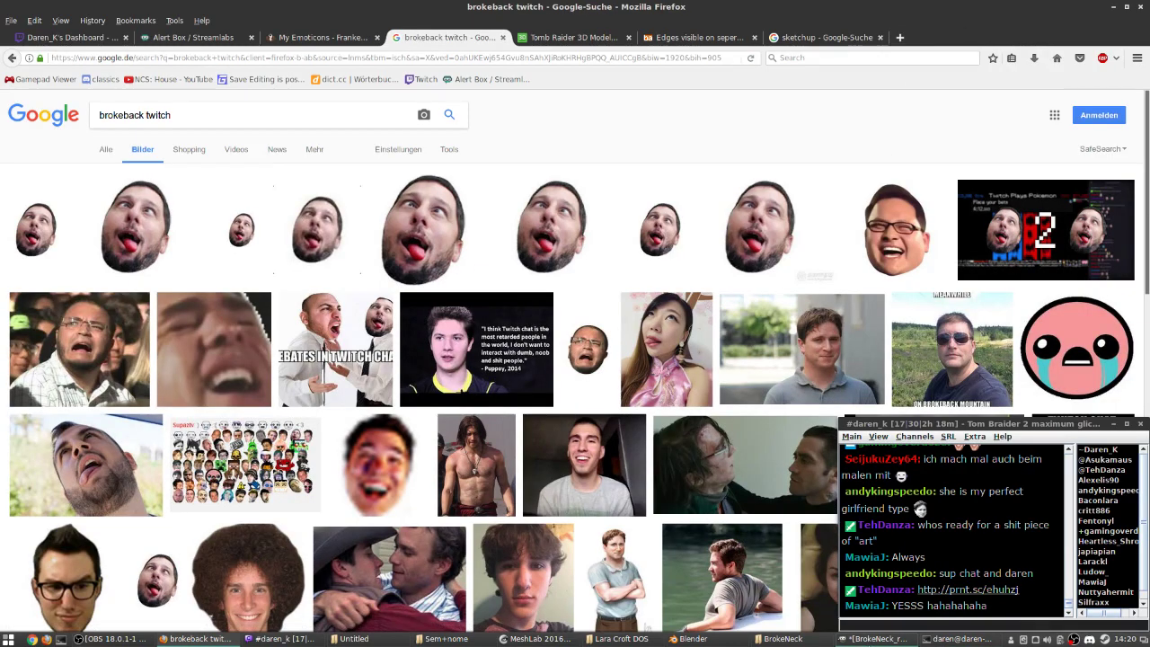
key(alt+Tab)
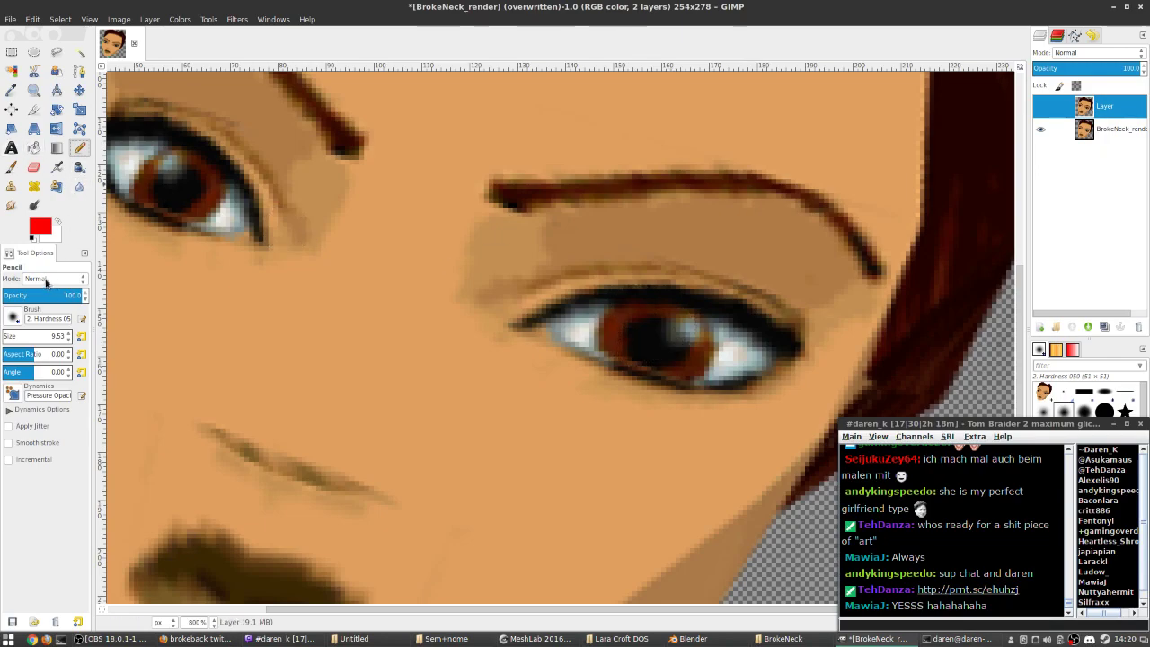
- Swap the colours so white is the foreground, show the copied layer and make the original head layer active
click(58, 222)
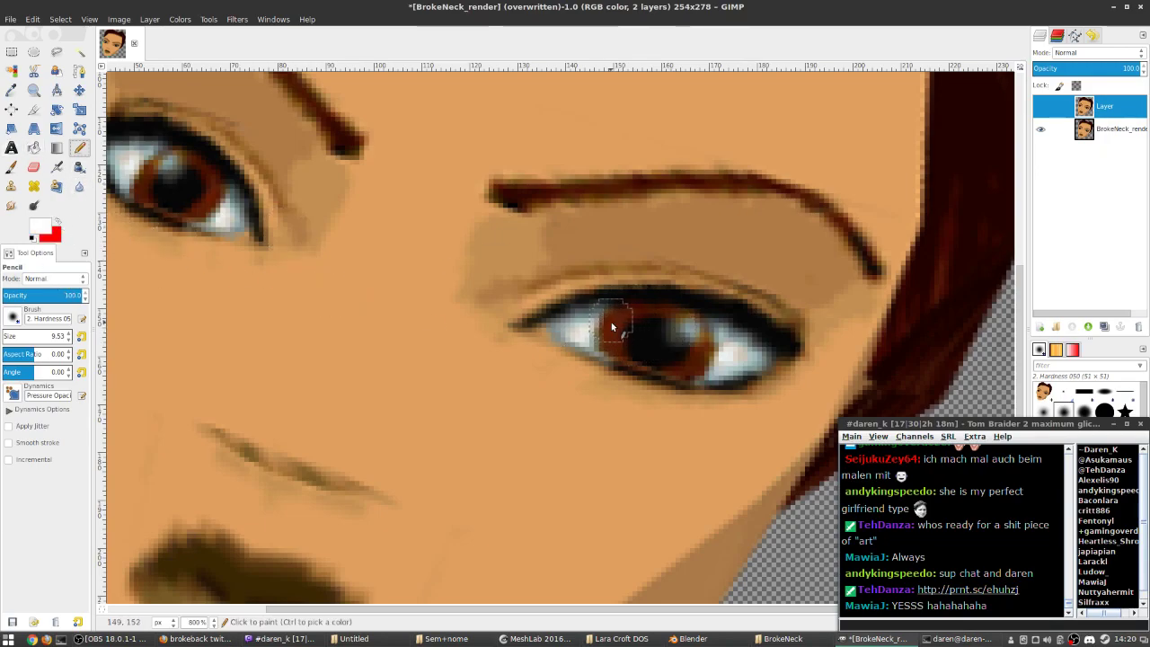
click(1040, 106)
click(1039, 106)
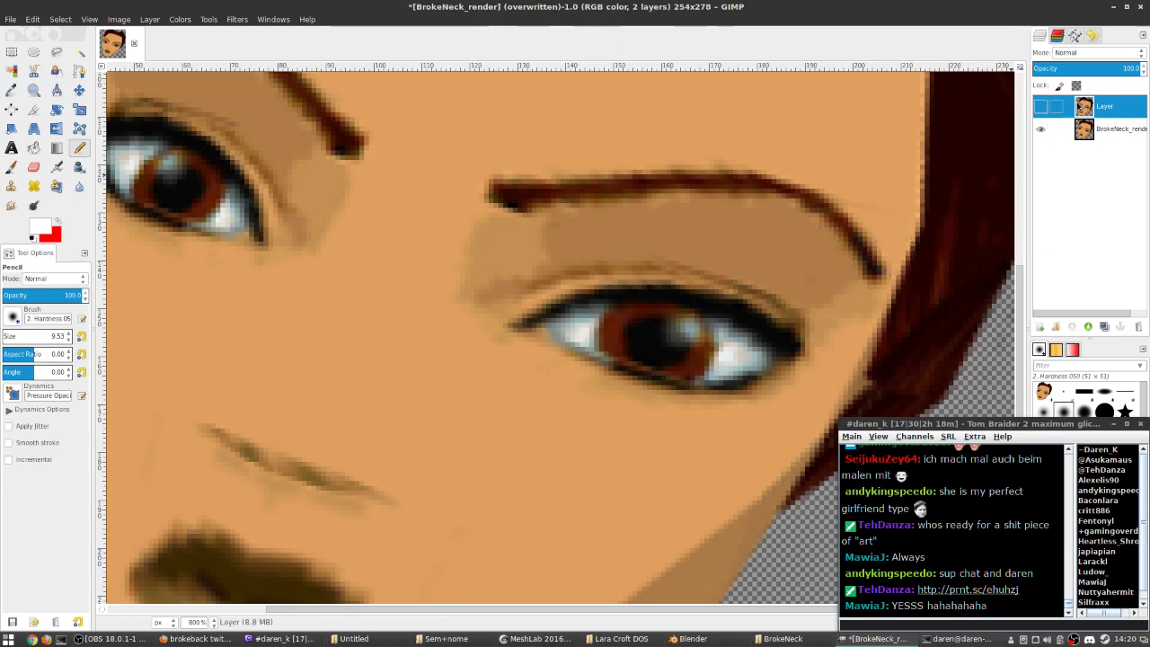
click(1040, 106)
click(1109, 128)
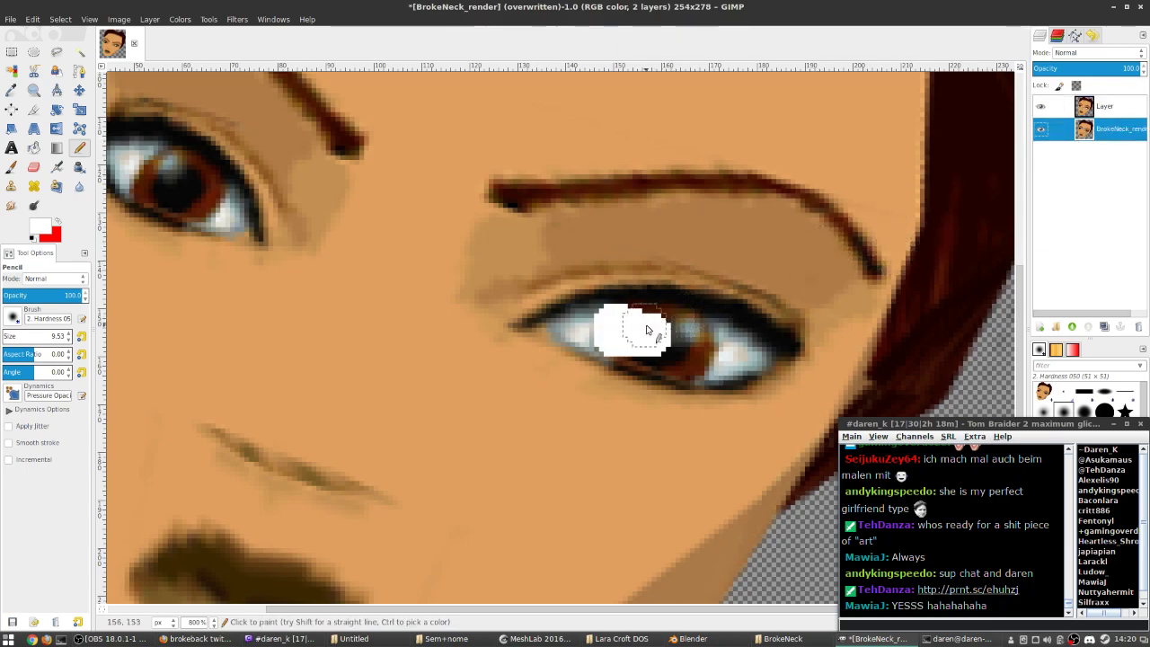
- Paint a white Pencil patch over the outer part of the larger eye on the original layer, and hide the copy
click(1040, 106)
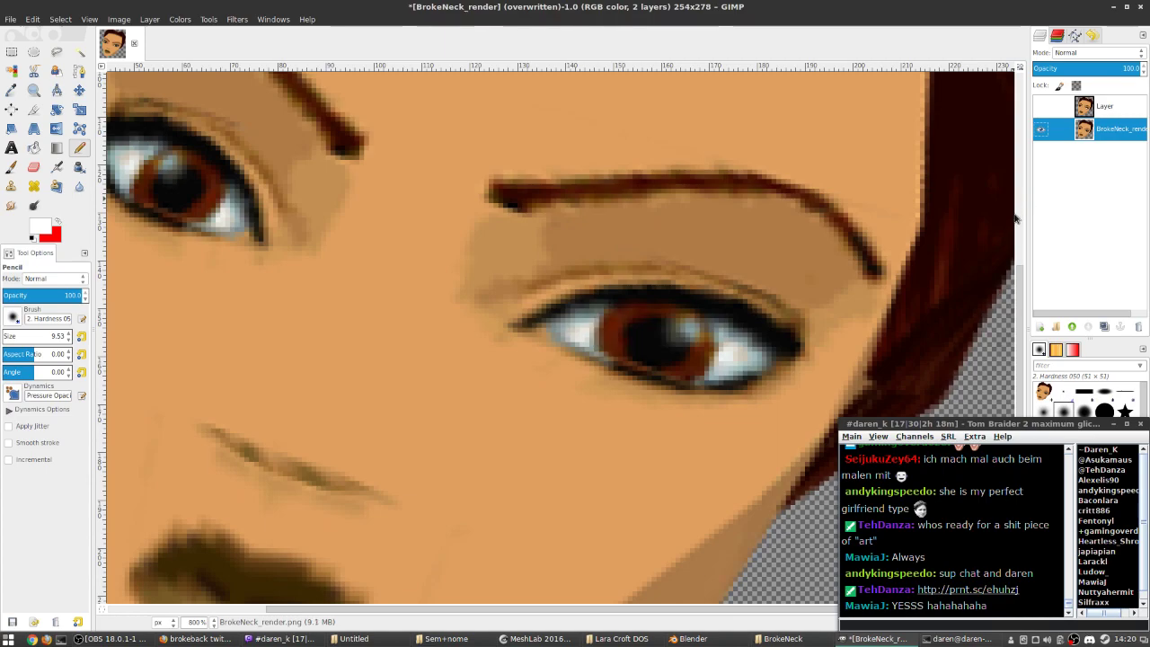
click(1041, 107)
click(1040, 106)
click(1040, 106)
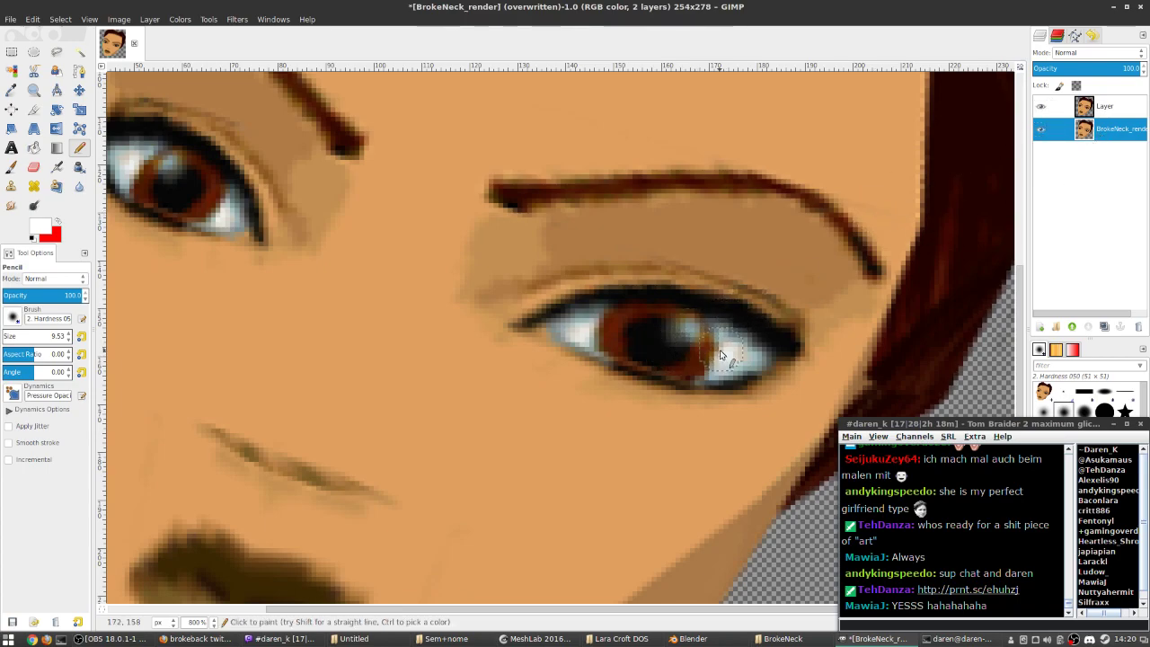
click(1039, 107)
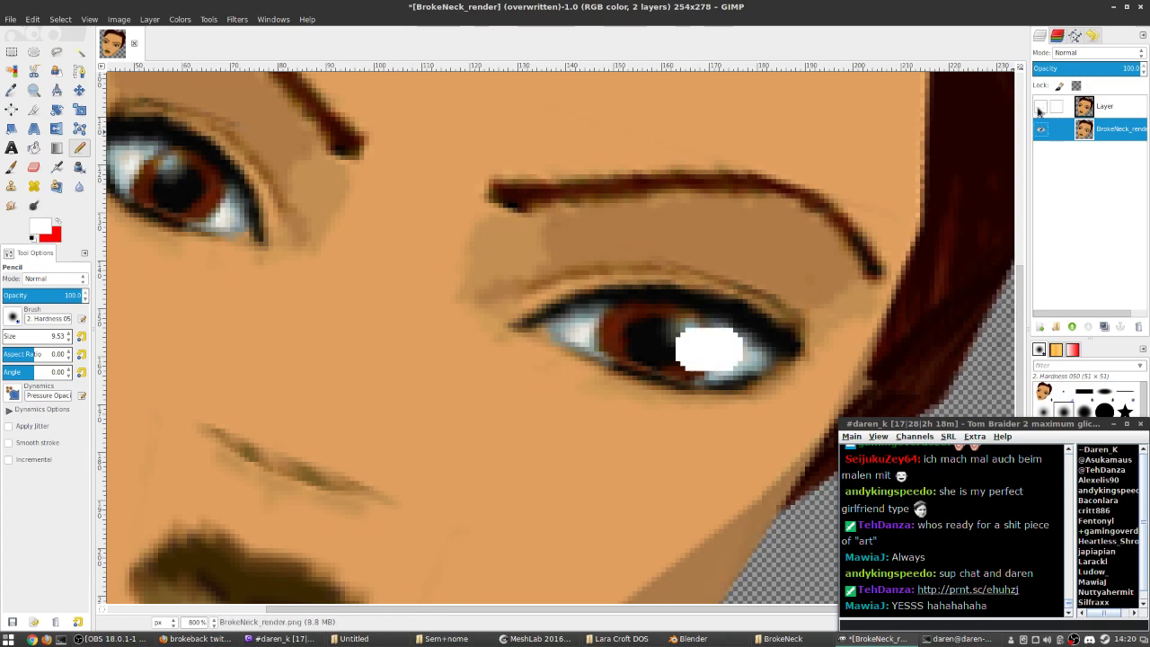
- Try a white Pencil stroke across the iris of the larger eye, and undo it
mouse_move(603, 337)
mouse_down()
mouse_move(680, 347)
mouse_move(649, 333)
mouse_move(688, 333)
mouse_up()
ctrl+scroll(724, 322, down, 4)
ctrl+scroll(724, 322, down, 2)
ctrl+scroll(641, 368, up, 5)
key(ctrl+z)
key(ctrl+z)
key(ctrl+z)
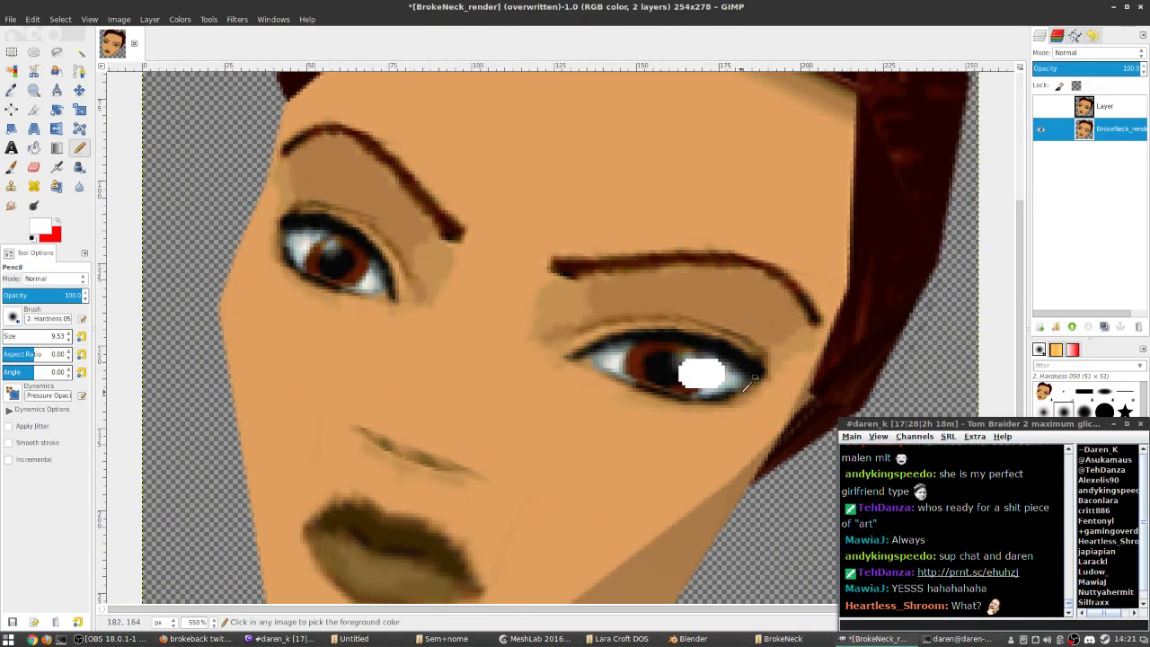
- With the copied layer hidden, cover the iris and pupil of the larger eye in white using the Paintbrush
scroll(682, 373, up, 2)
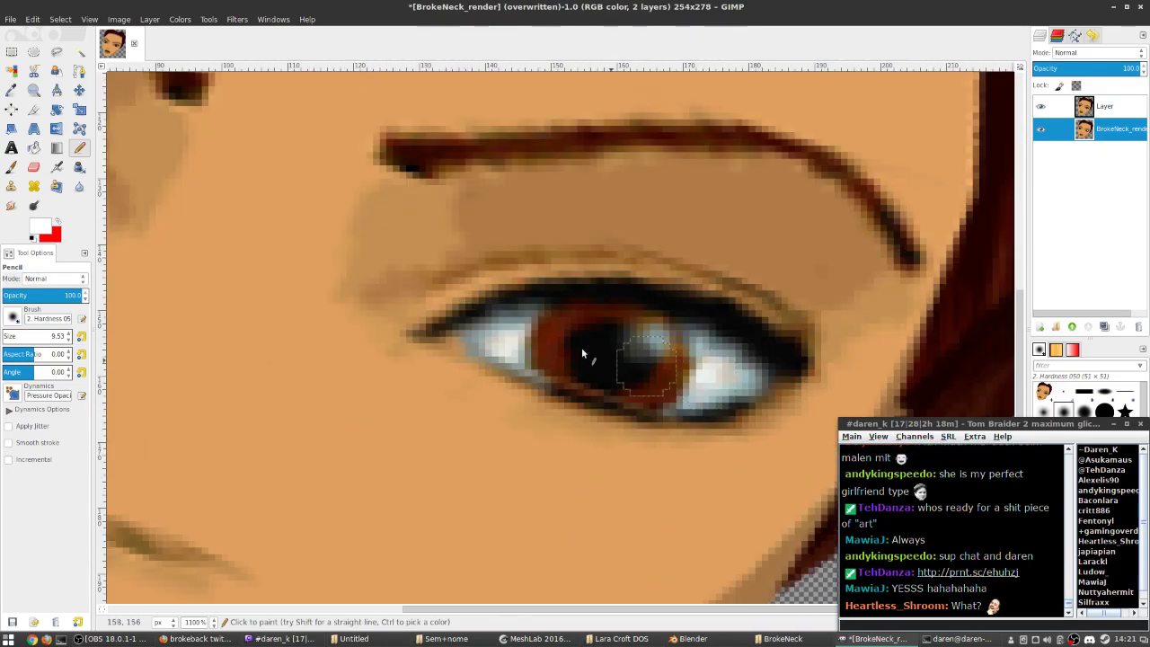
click(11, 166)
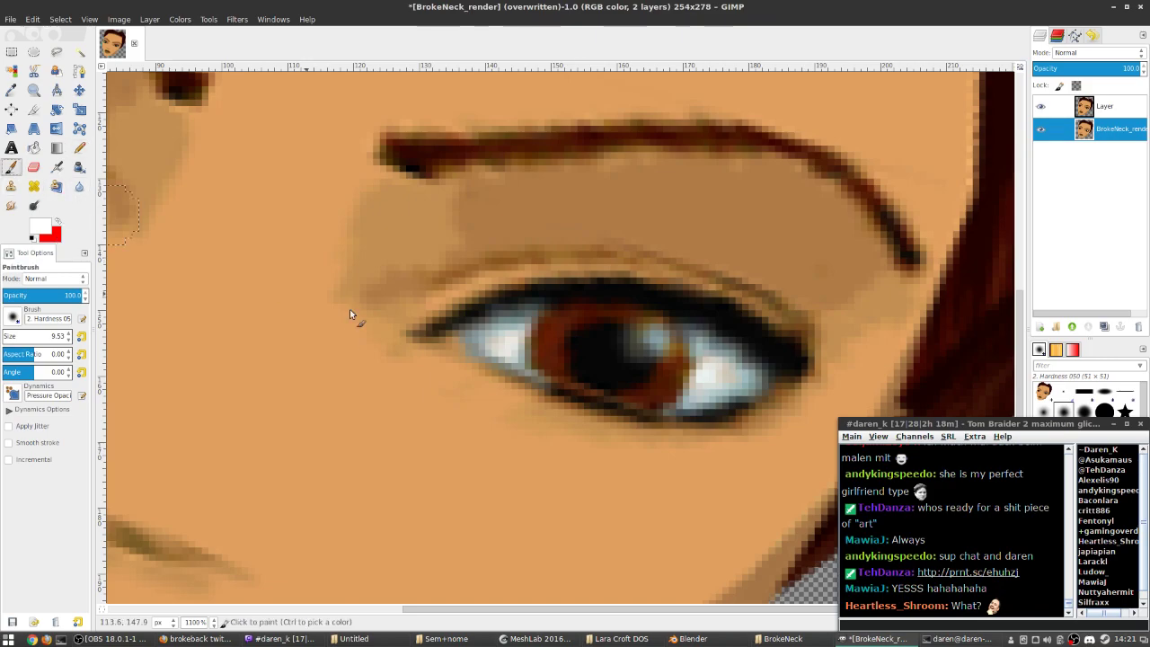
click(672, 335)
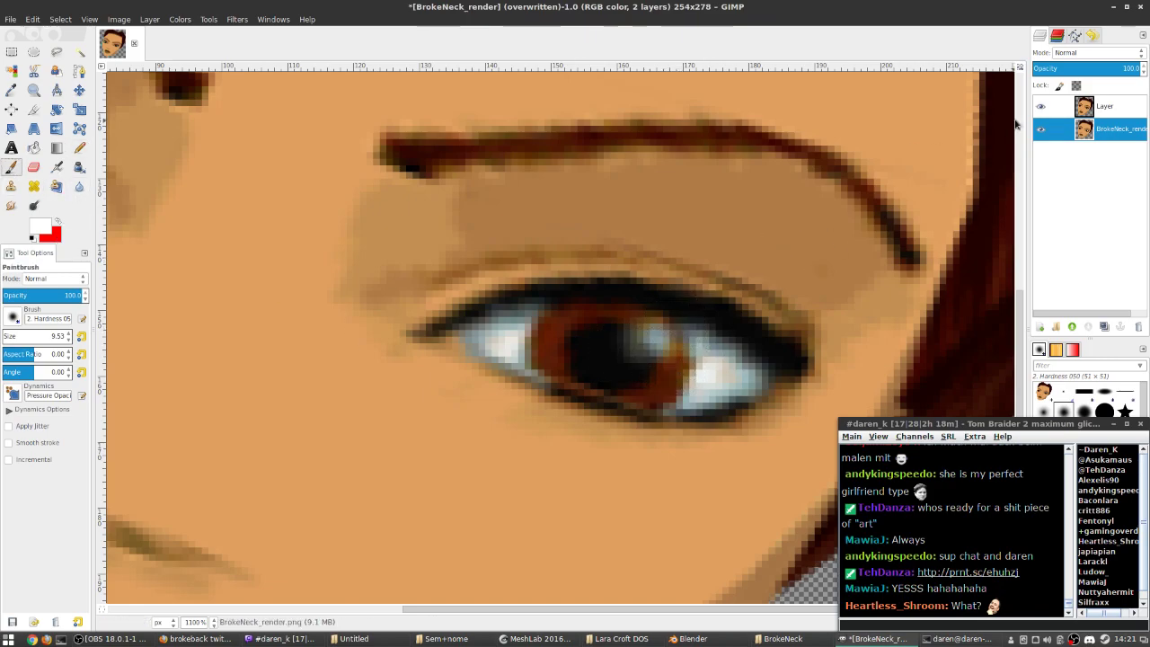
click(666, 366)
click(592, 351)
mouse_move(589, 351)
mouse_down()
mouse_move(538, 345)
mouse_move(621, 349)
mouse_move(580, 357)
mouse_move(658, 369)
mouse_move(539, 357)
mouse_move(616, 360)
mouse_move(583, 343)
mouse_move(628, 350)
mouse_up()
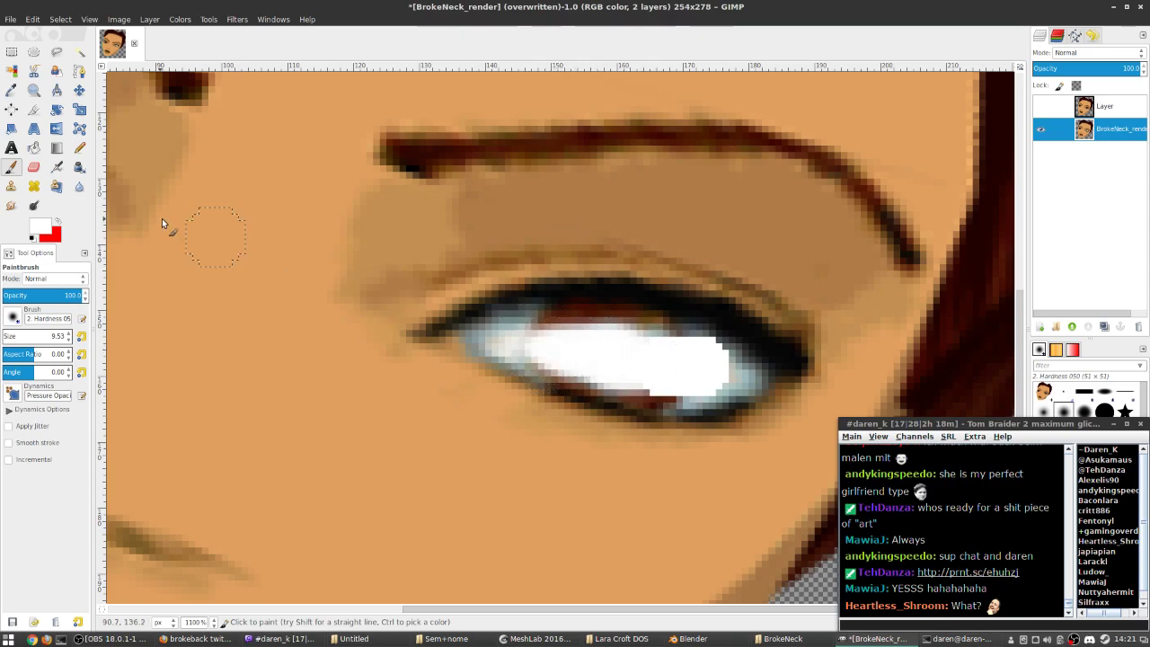
- Pick the grey-blue from the eye white and paint it with a size 1 Paintbrush along the eye's upper edge
click(10, 90)
click(517, 323)
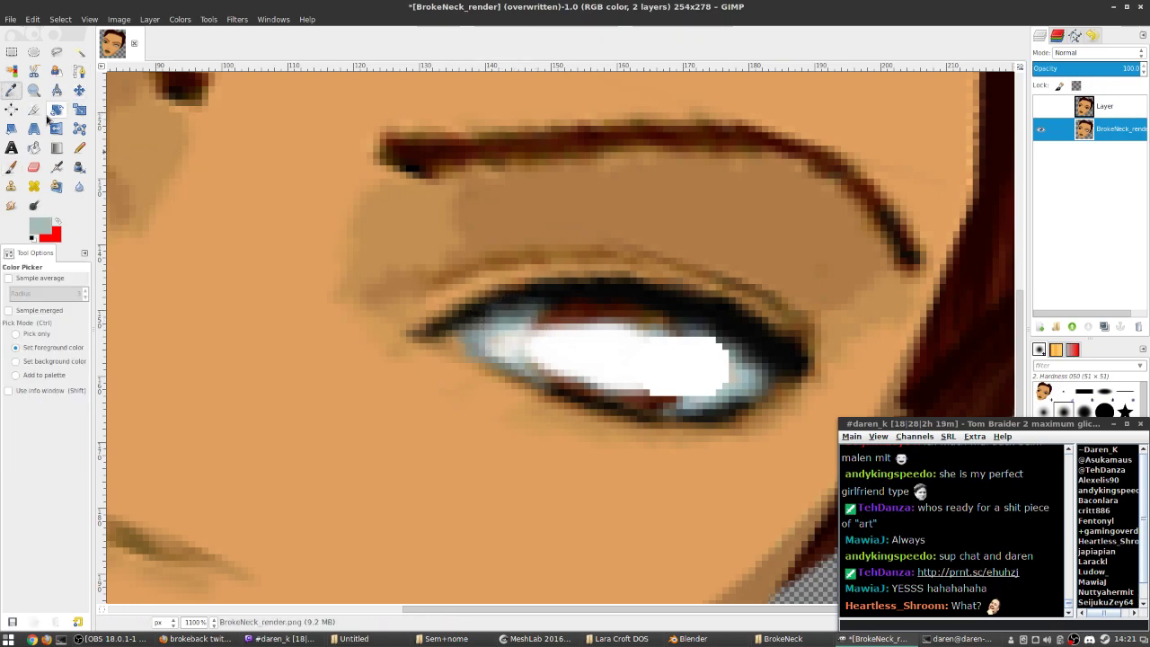
click(11, 167)
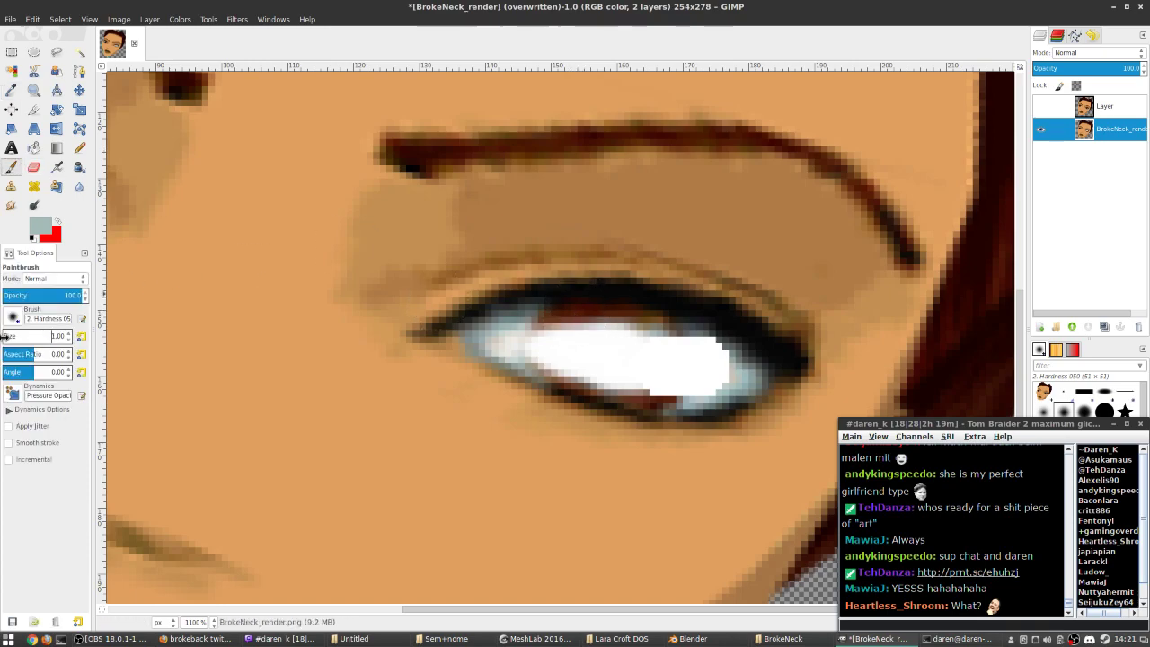
mouse_move(552, 312)
mouse_down()
mouse_move(637, 314)
mouse_move(539, 333)
mouse_up()
scroll(517, 329, up, 4)
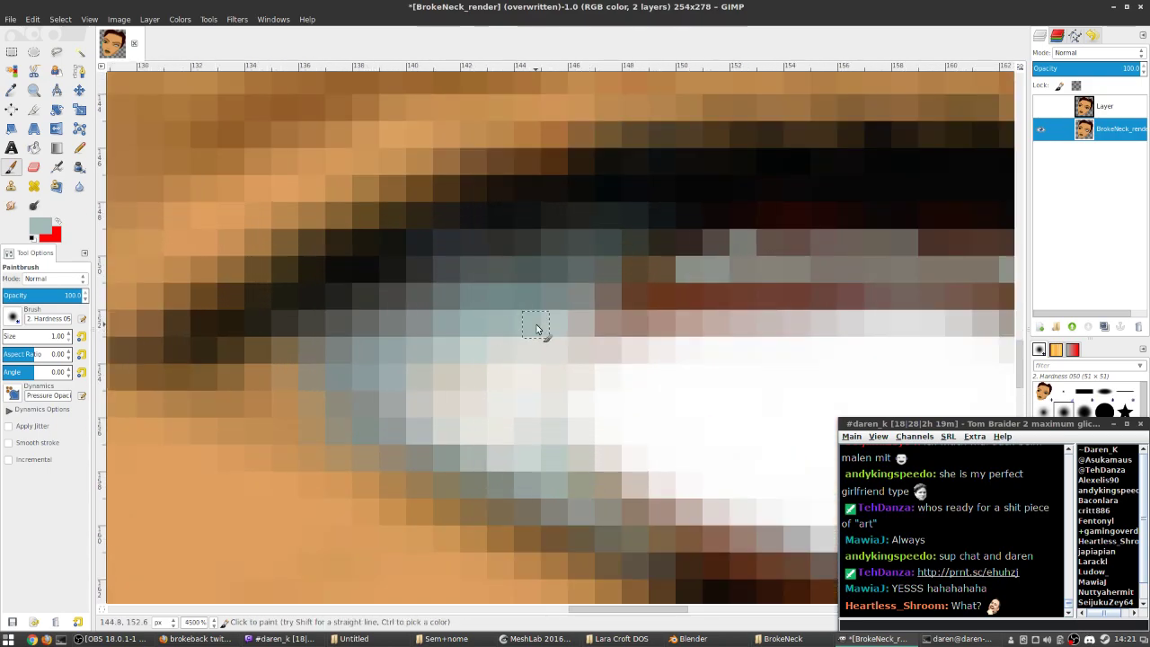
scroll(458, 299, down, 3)
mouse_move(583, 323)
mouse_down()
mouse_move(689, 288)
mouse_move(501, 283)
mouse_move(667, 282)
mouse_up()
drag(536, 288, 542, 288)
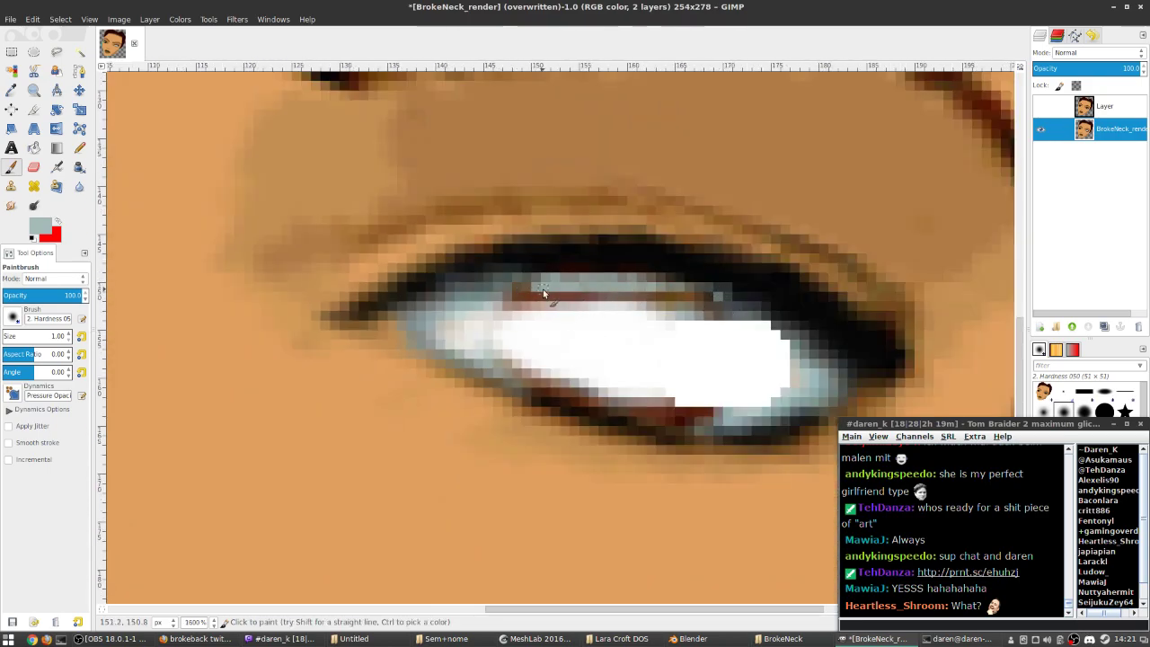
- Paint the grey-blue over the leftover brown iris pixels along the lower lid and the upper edge of the eye
drag(573, 389, 646, 426)
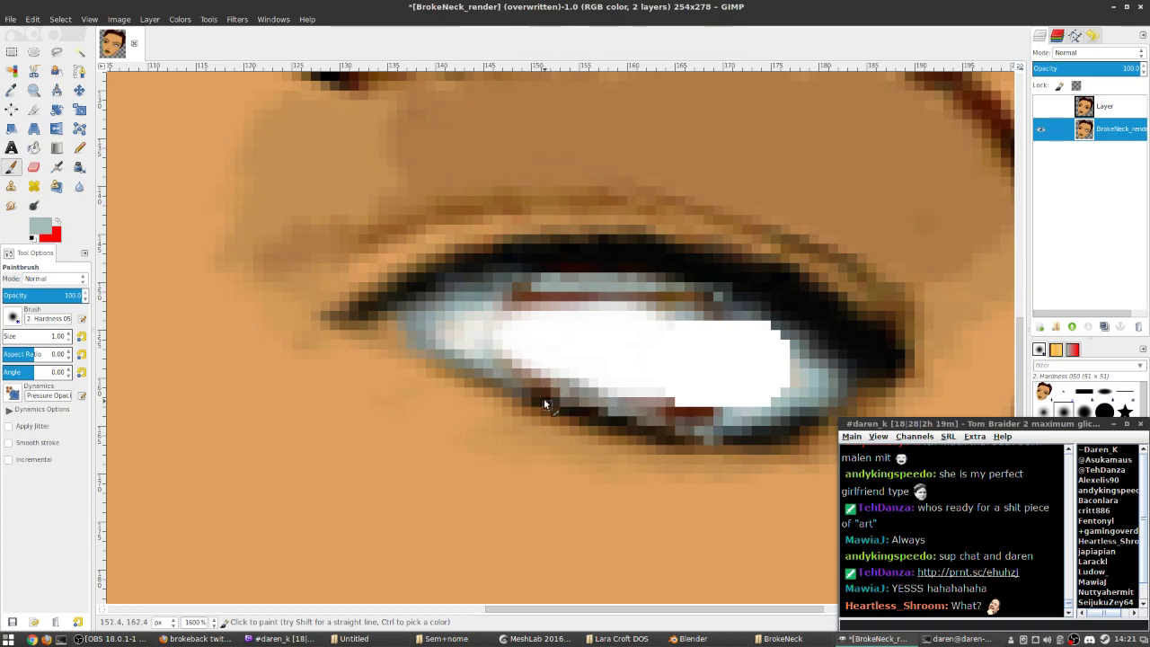
mouse_move(538, 394)
mouse_down()
mouse_move(660, 425)
mouse_move(703, 420)
mouse_up()
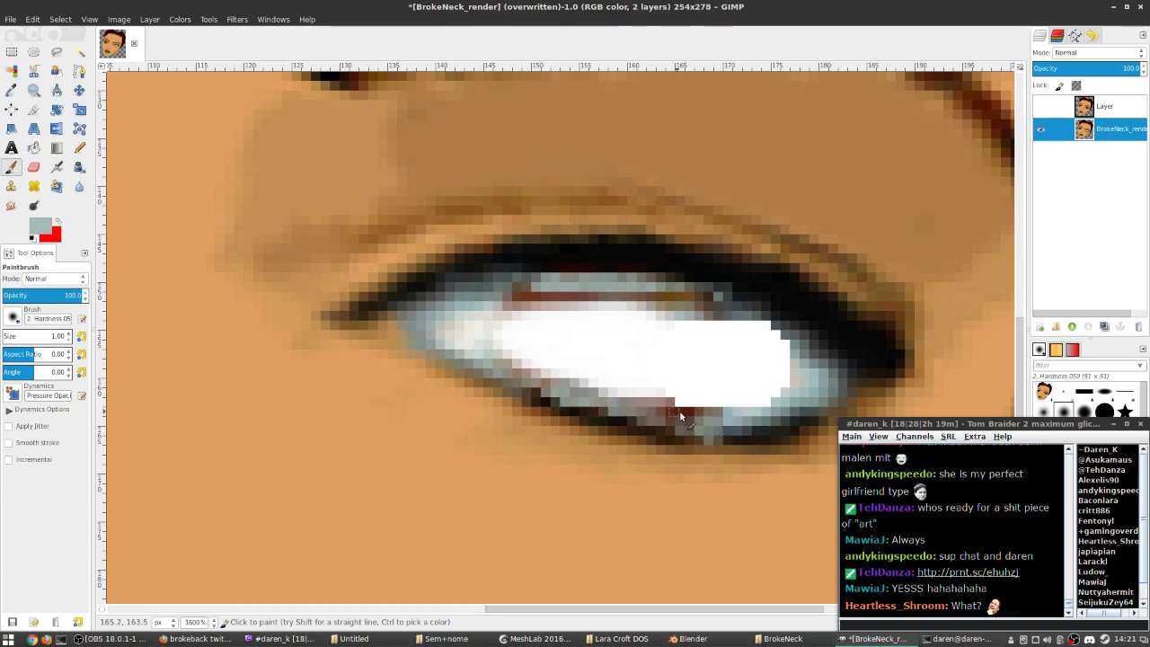
mouse_move(542, 302)
mouse_down()
mouse_move(622, 303)
mouse_move(592, 286)
mouse_move(702, 304)
mouse_move(604, 289)
mouse_up()
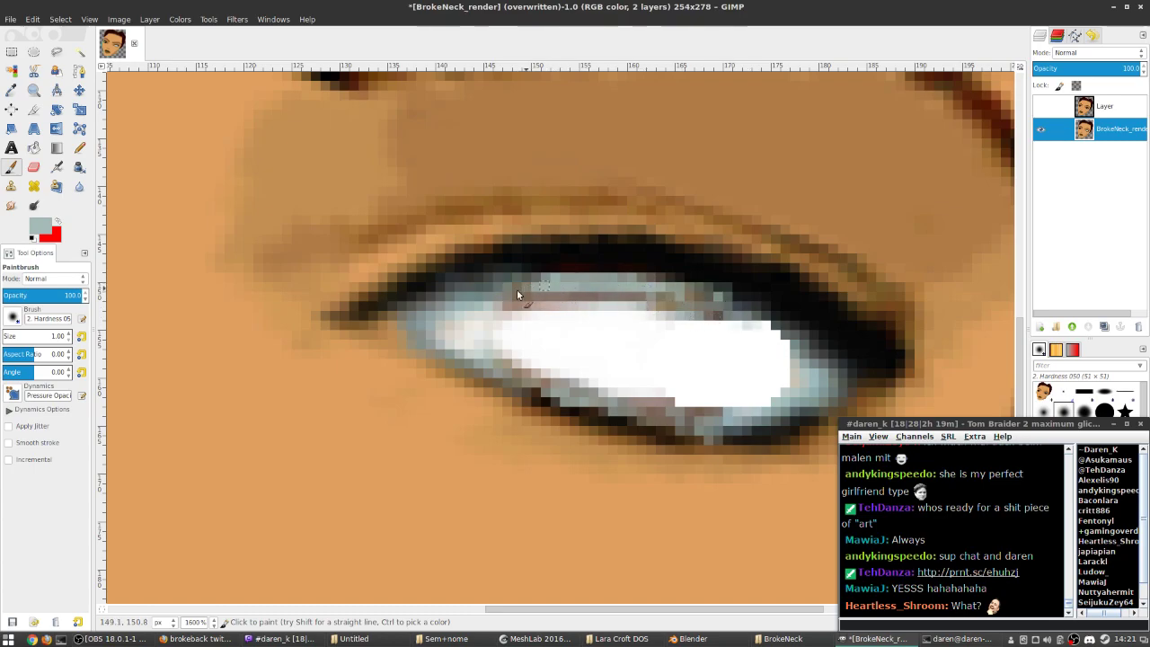
- Check the whole head, and try the Airbrush on the upper edge of the whitened eye
ctrl+scroll(749, 321, down, 7)
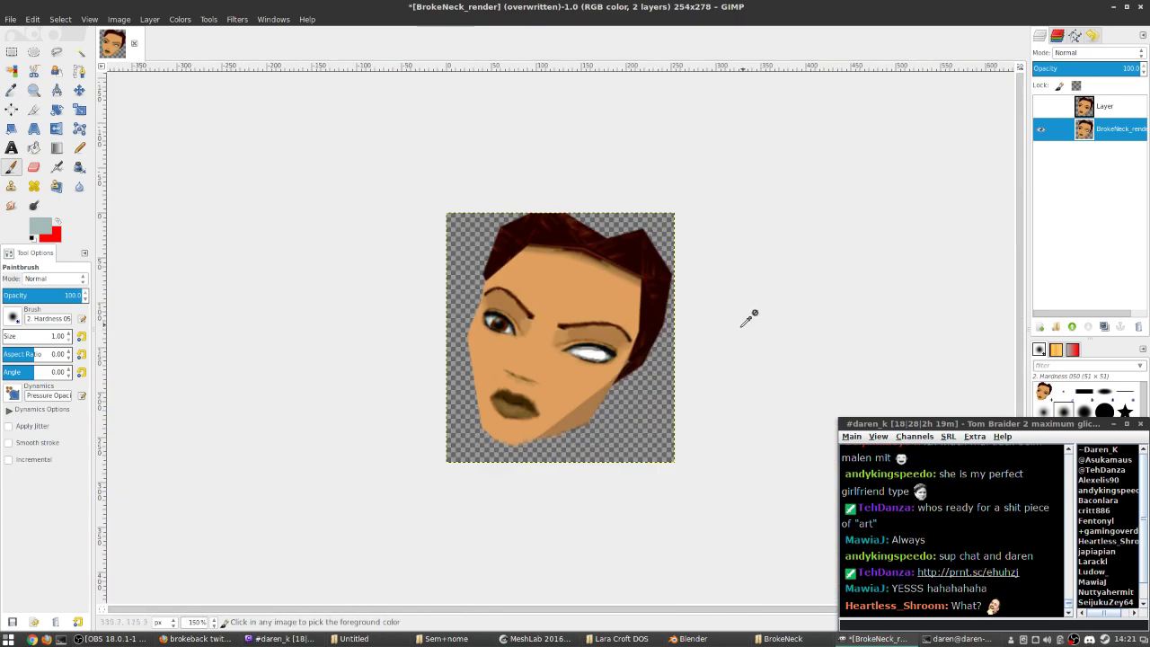
ctrl+scroll(607, 372, up, 7)
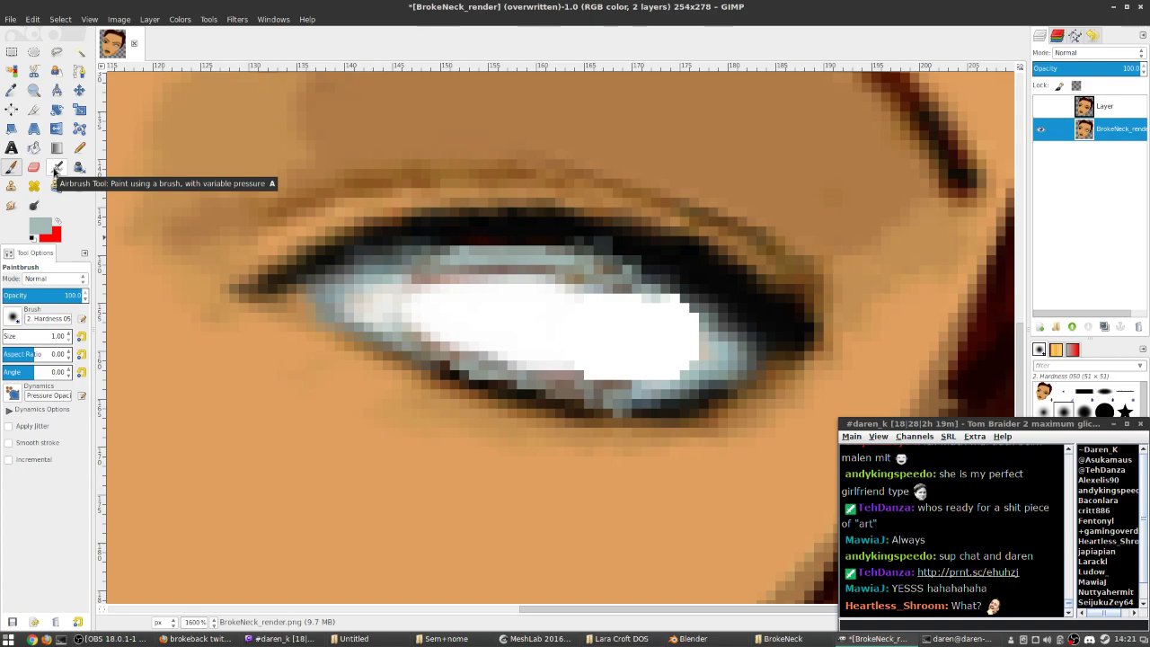
click(56, 168)
click(454, 285)
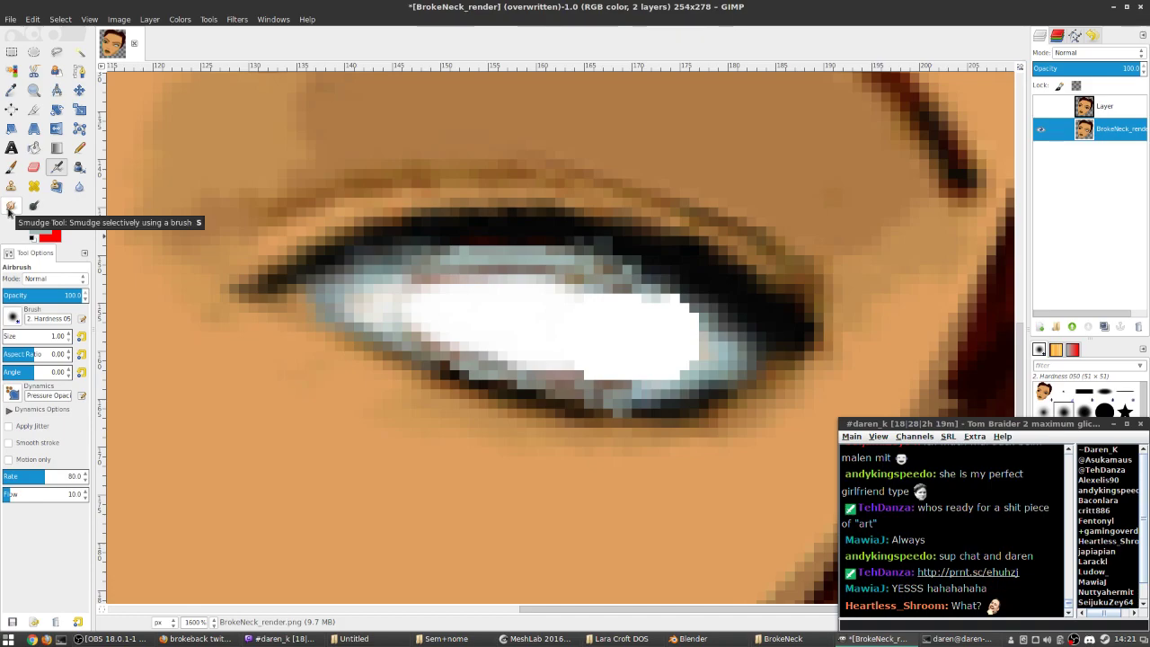
- Smudge the larger eye's white into its grey edges and lower lid with a size 10.51 Smudge brush
click(11, 207)
drag(415, 269, 495, 281)
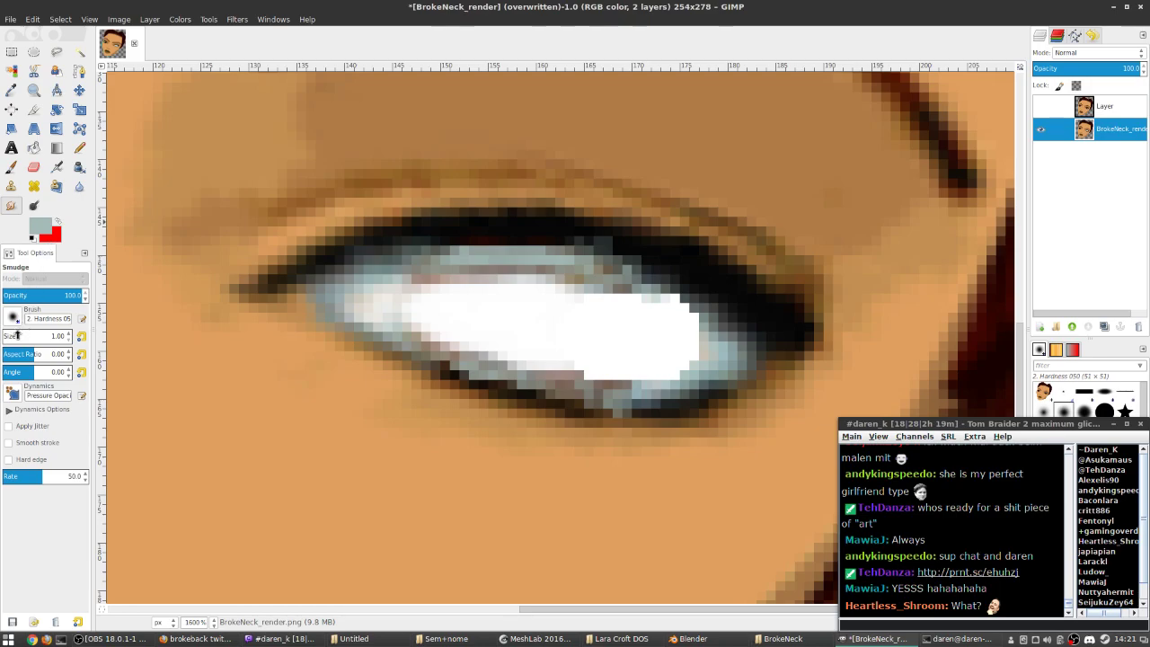
mouse_move(411, 308)
mouse_down()
mouse_move(487, 264)
mouse_move(522, 270)
mouse_move(482, 265)
mouse_up()
mouse_move(439, 319)
mouse_down()
mouse_move(588, 393)
mouse_move(490, 375)
mouse_move(635, 395)
mouse_up()
scroll(733, 360, down, 7)
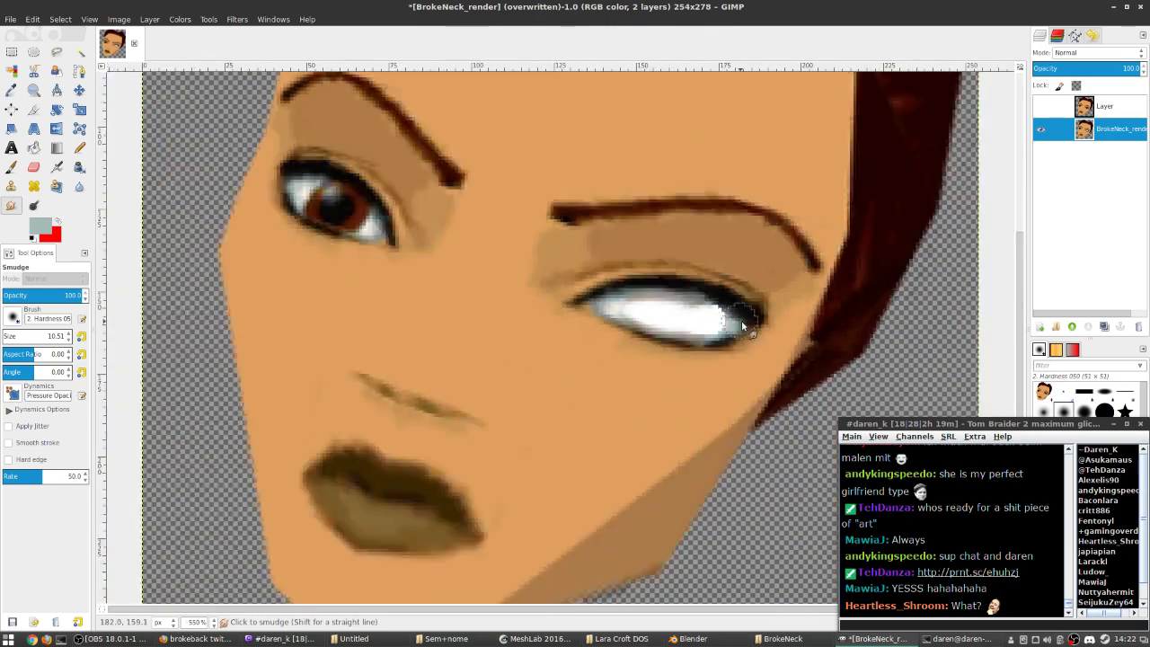
scroll(603, 370, down, 4)
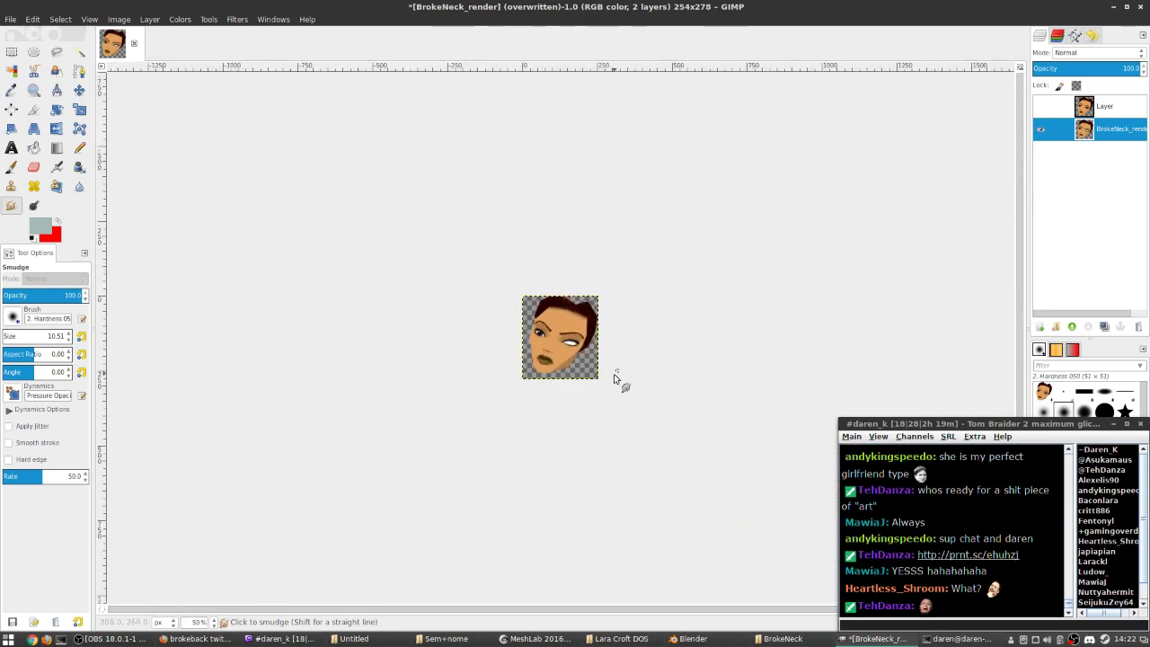
- Smudge the upper inner corner of the larger eye and check the whole head at small scale
scroll(606, 381, up, 7)
scroll(655, 388, up, 2)
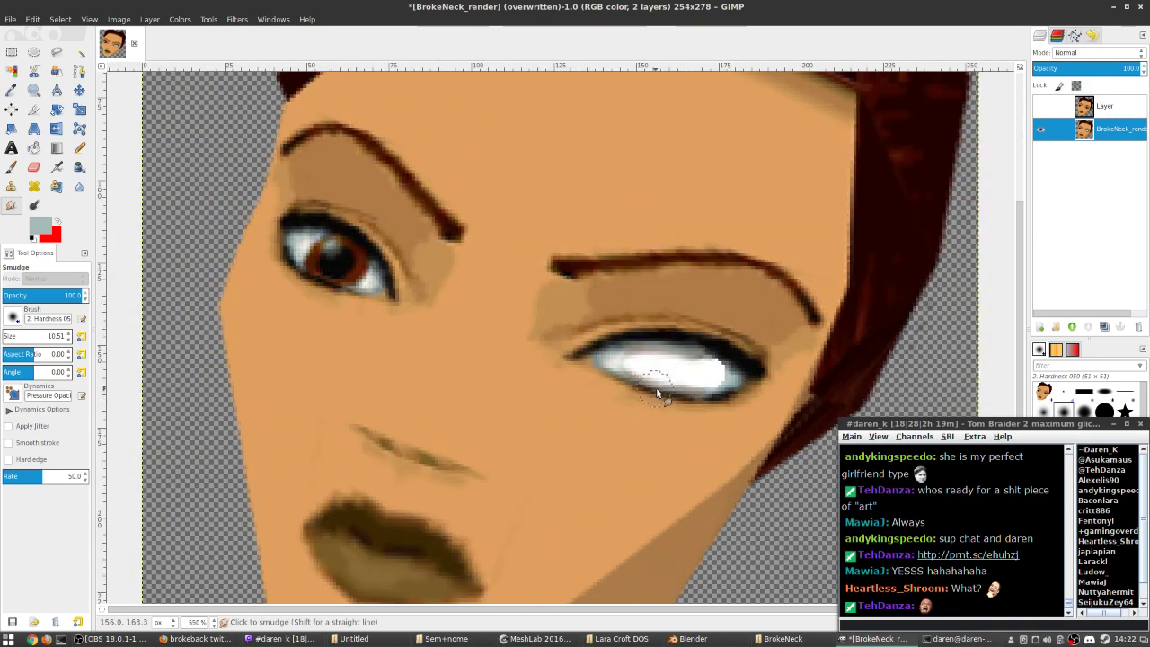
mouse_move(604, 347)
mouse_down()
mouse_move(635, 332)
mouse_move(635, 349)
mouse_move(704, 369)
mouse_move(684, 344)
mouse_move(657, 350)
mouse_move(686, 350)
mouse_move(709, 370)
mouse_move(673, 352)
mouse_move(678, 336)
mouse_move(663, 330)
mouse_move(616, 342)
mouse_up()
scroll(729, 368, down, 5)
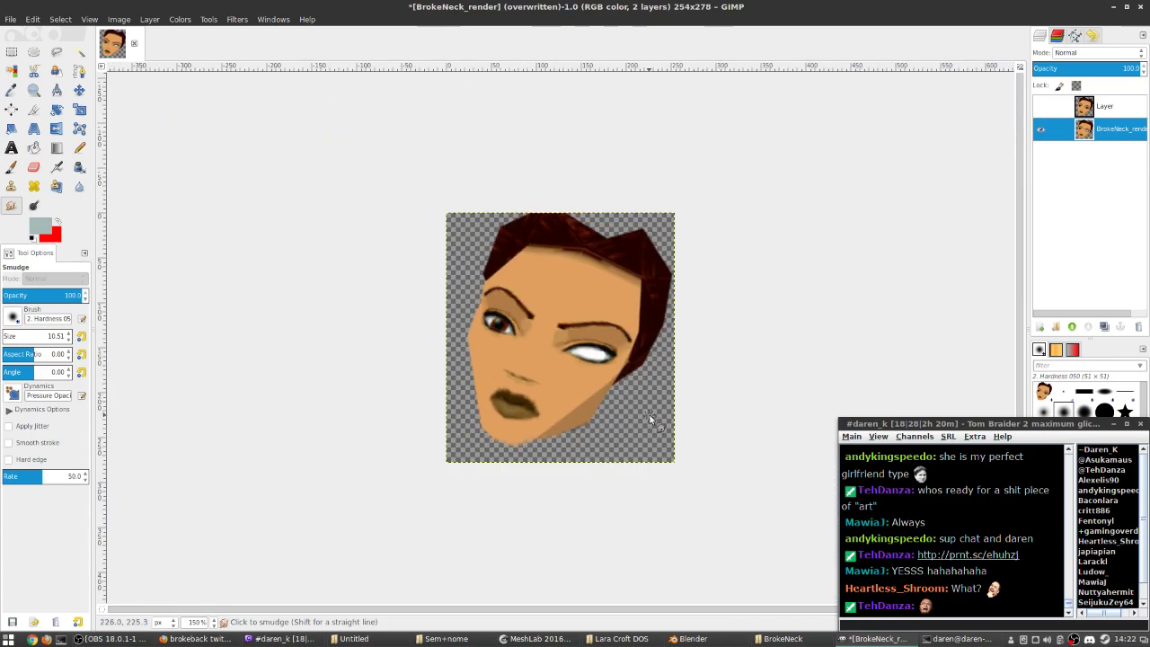
scroll(597, 370, up, 3)
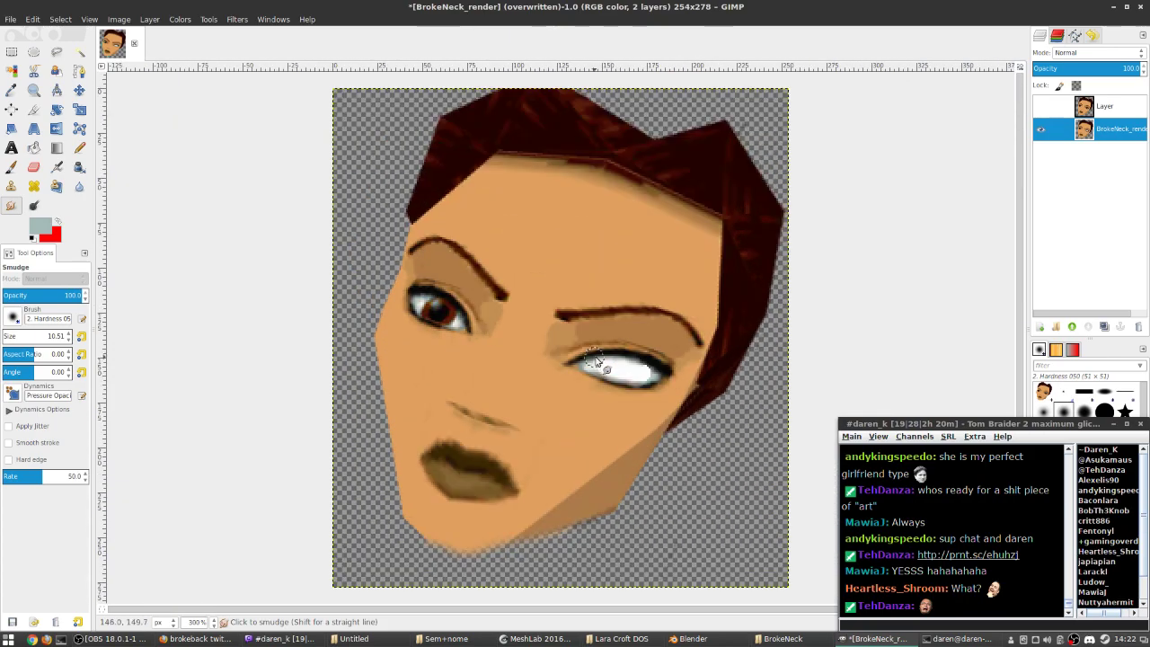
scroll(602, 364, up, 1)
scroll(593, 360, down, 5)
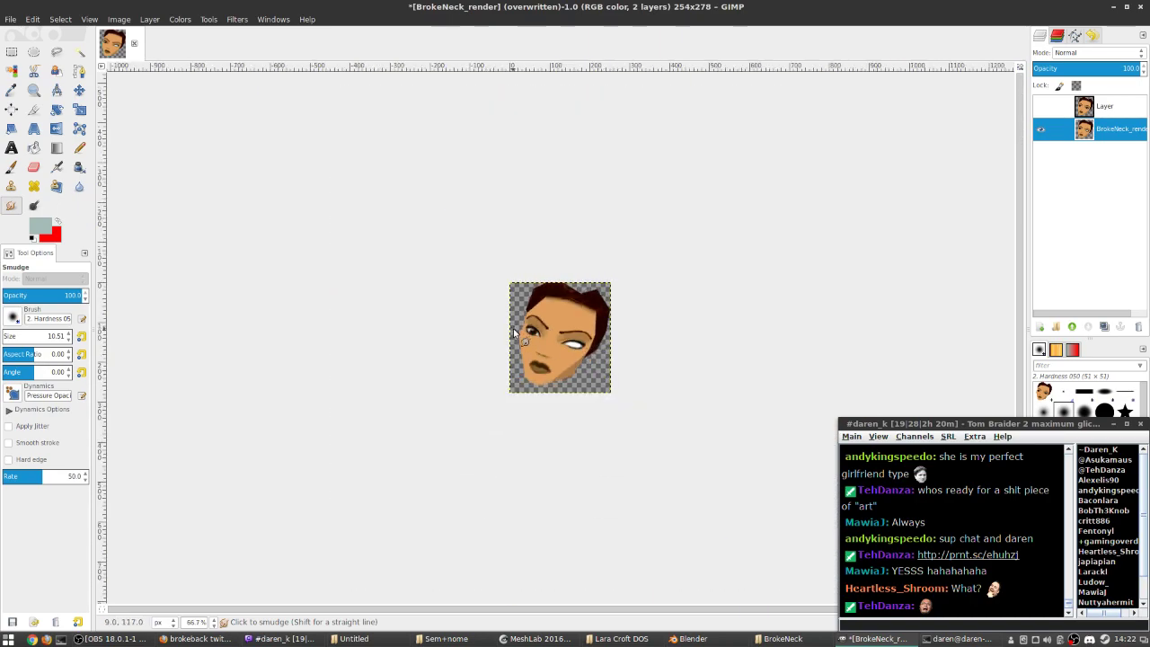
- Switch to the Pencil and set the foreground color to white (ffffff)
scroll(555, 348, up, 6)
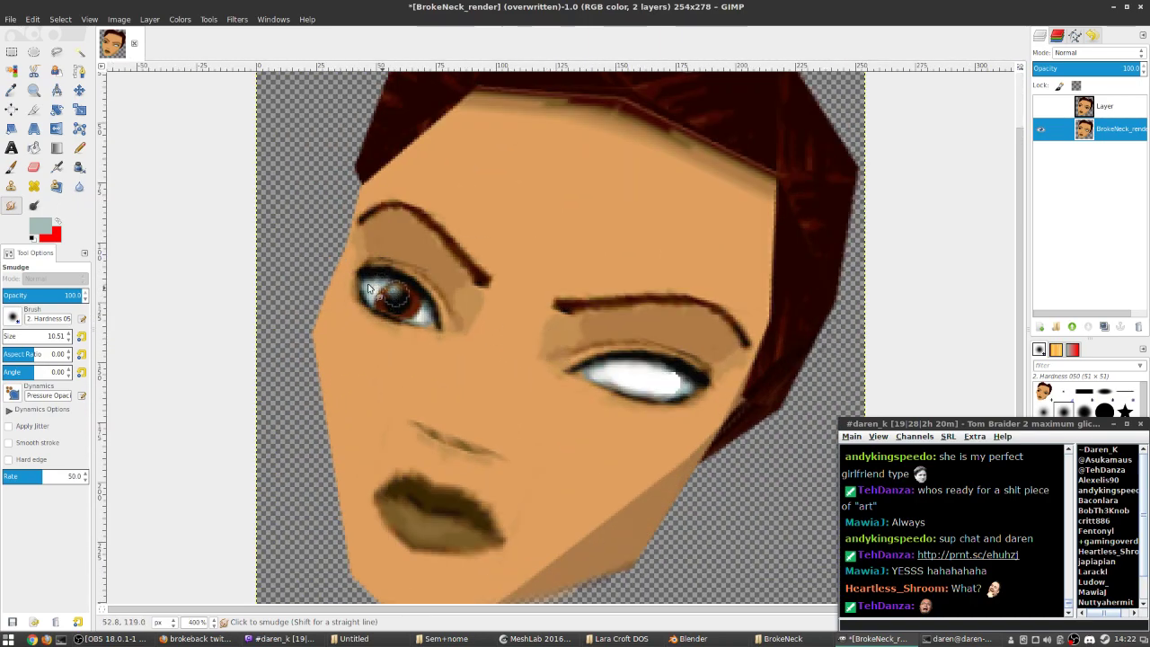
click(79, 148)
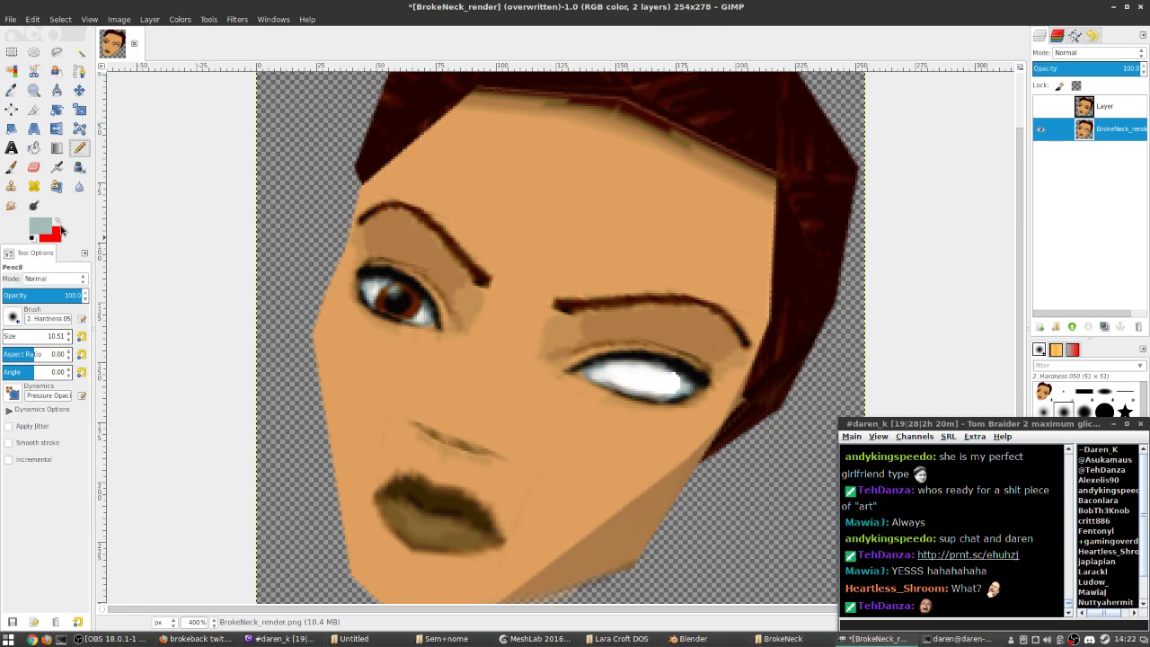
click(42, 226)
click(846, 252)
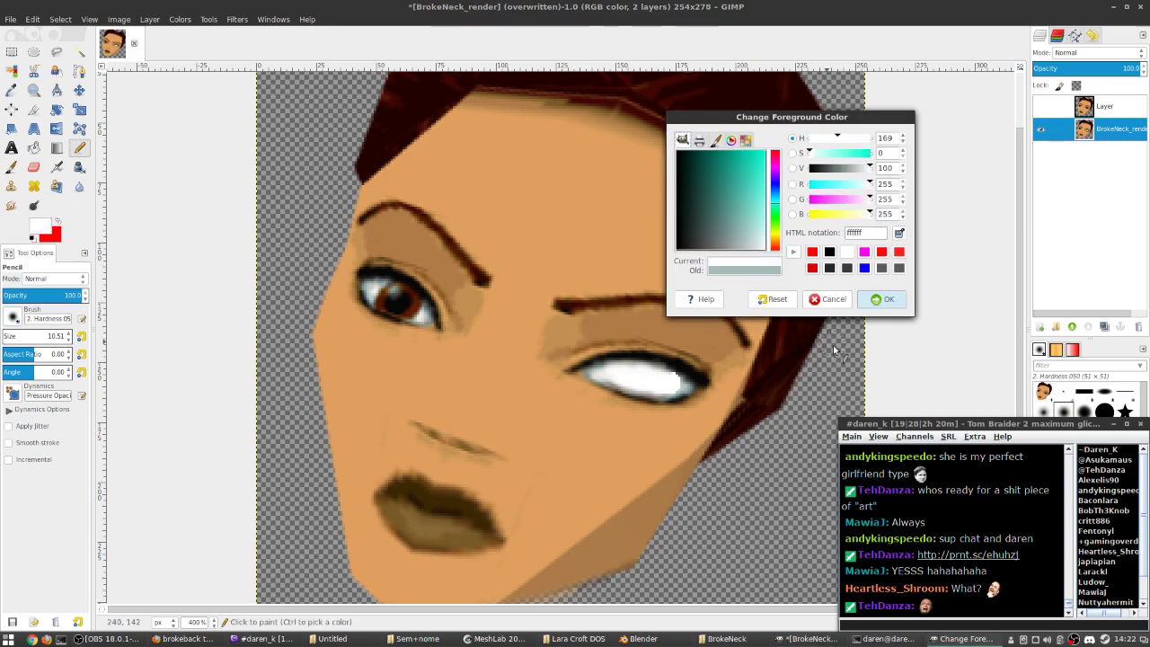
click(882, 299)
key(super)
key(Escape)
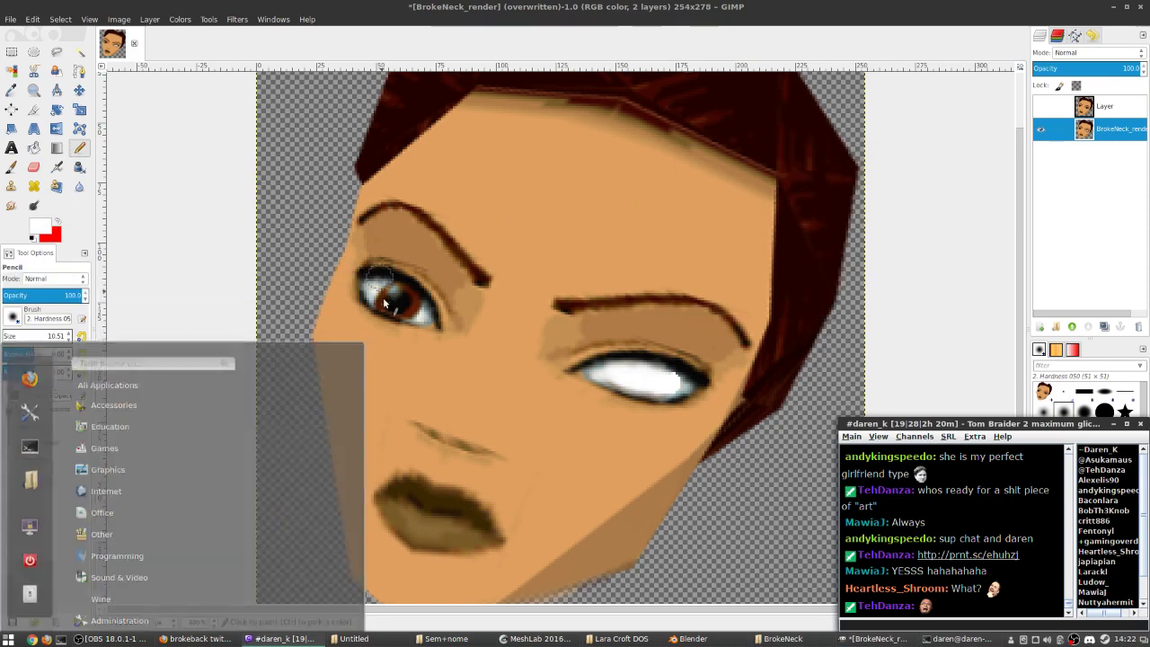
- Cover the iris and pupil of the smaller eye in white, undoing the oversized stroke and using Pencil size 3.85
key(4)
scroll(204, 301, up, 1)
click(344, 334)
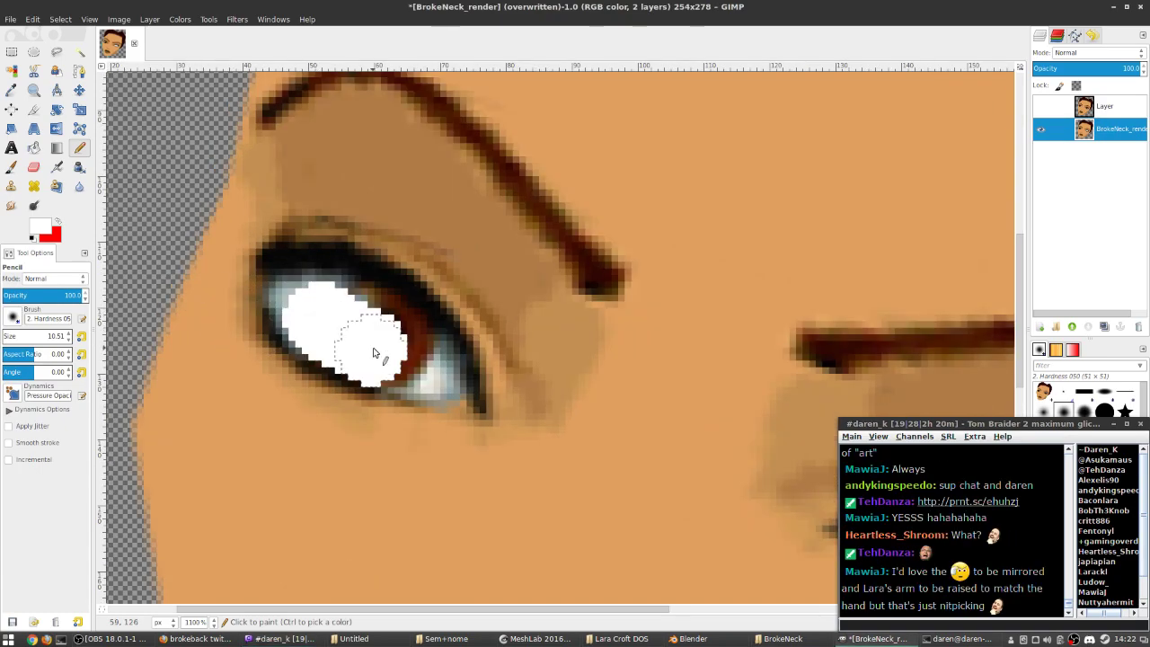
key(ctrl+z)
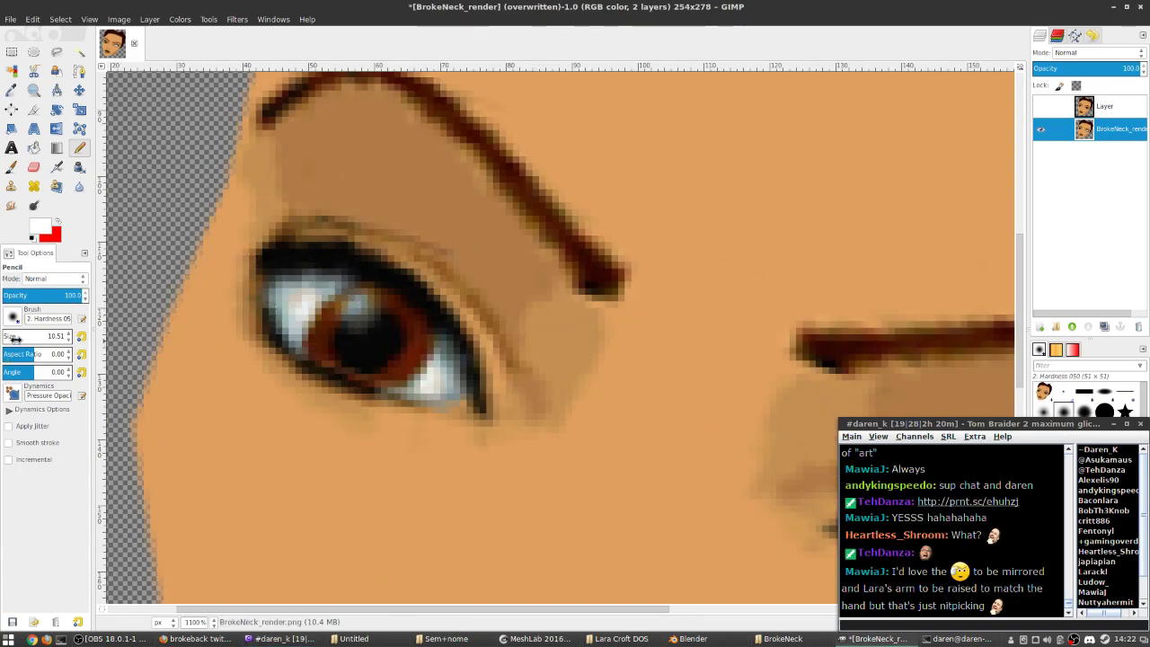
drag(15, 337, 7, 337)
mouse_move(315, 301)
mouse_down()
mouse_move(369, 345)
mouse_move(310, 333)
mouse_move(402, 364)
mouse_move(395, 328)
mouse_move(337, 301)
mouse_move(413, 359)
mouse_up()
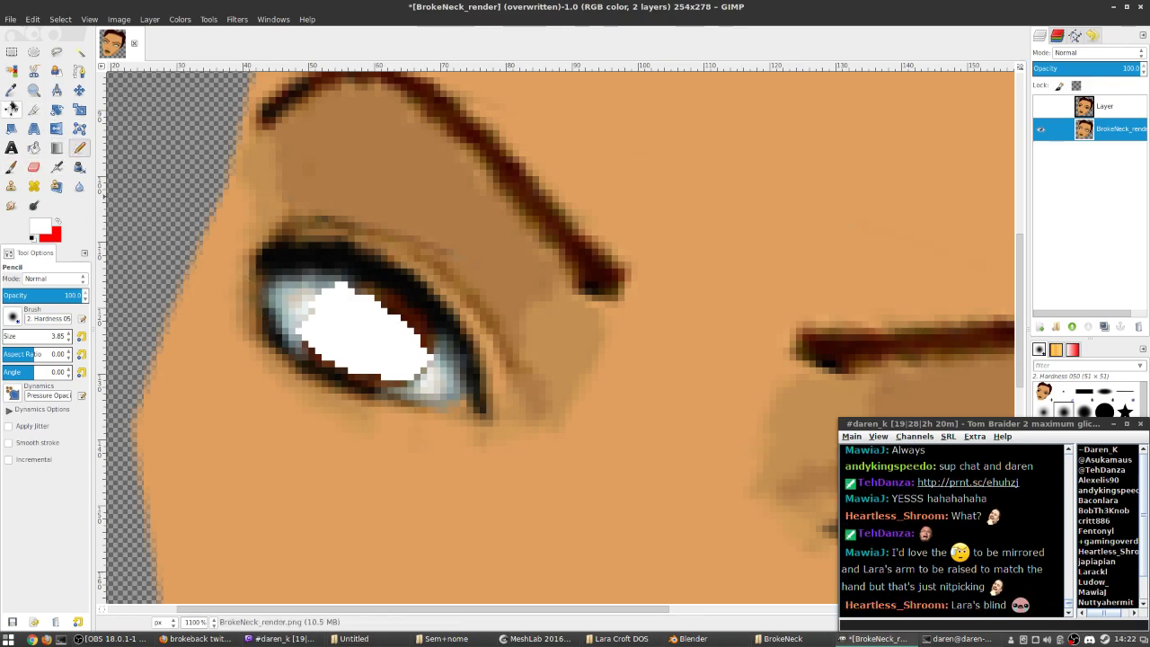
- Pick the grey from the smaller eye's white and paint it over the leftover brown iris edges with a size 1 Pencil
click(12, 90)
click(456, 368)
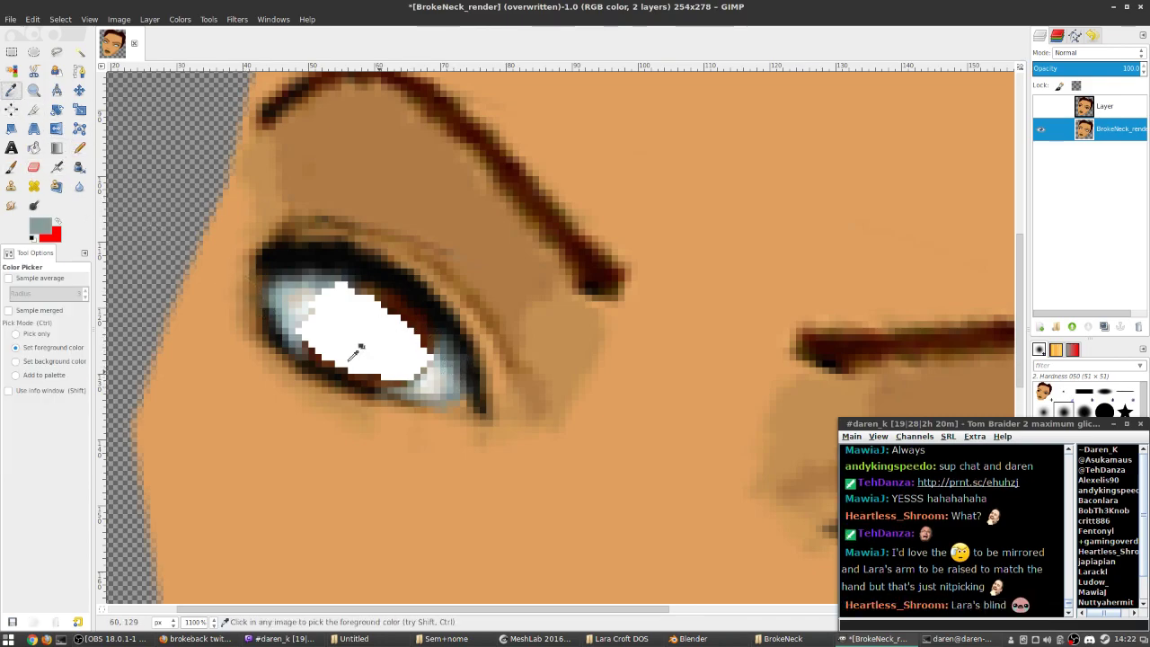
click(79, 147)
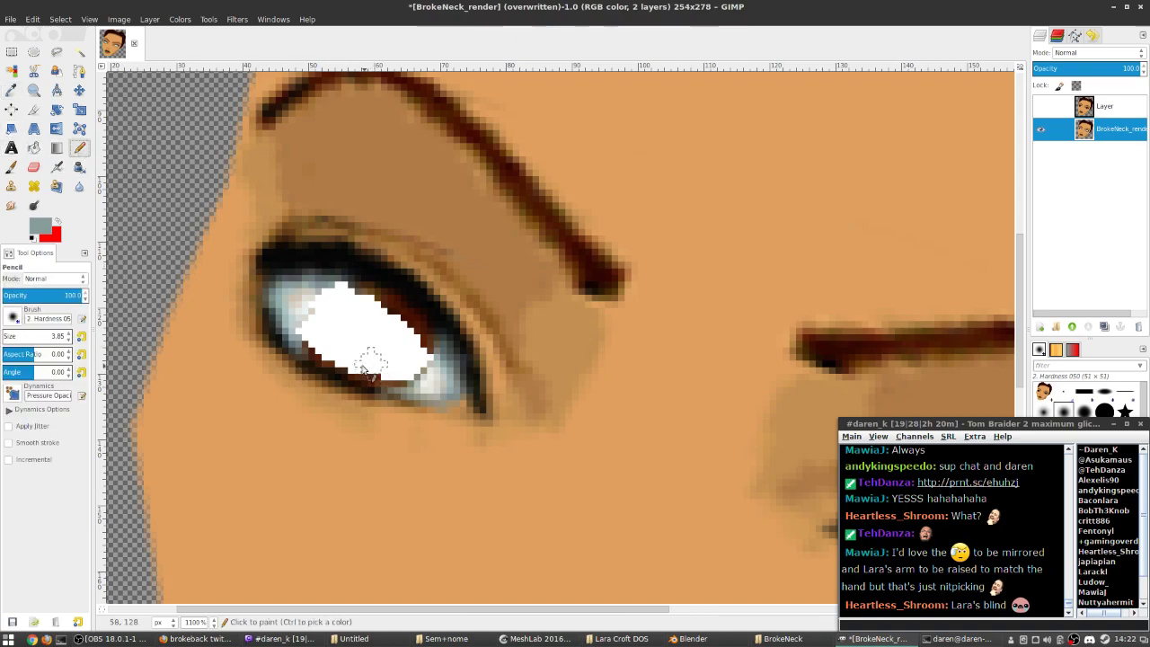
key(bracketleft)
key(bracketleft)
key(bracketleft)
drag(316, 365, 400, 398)
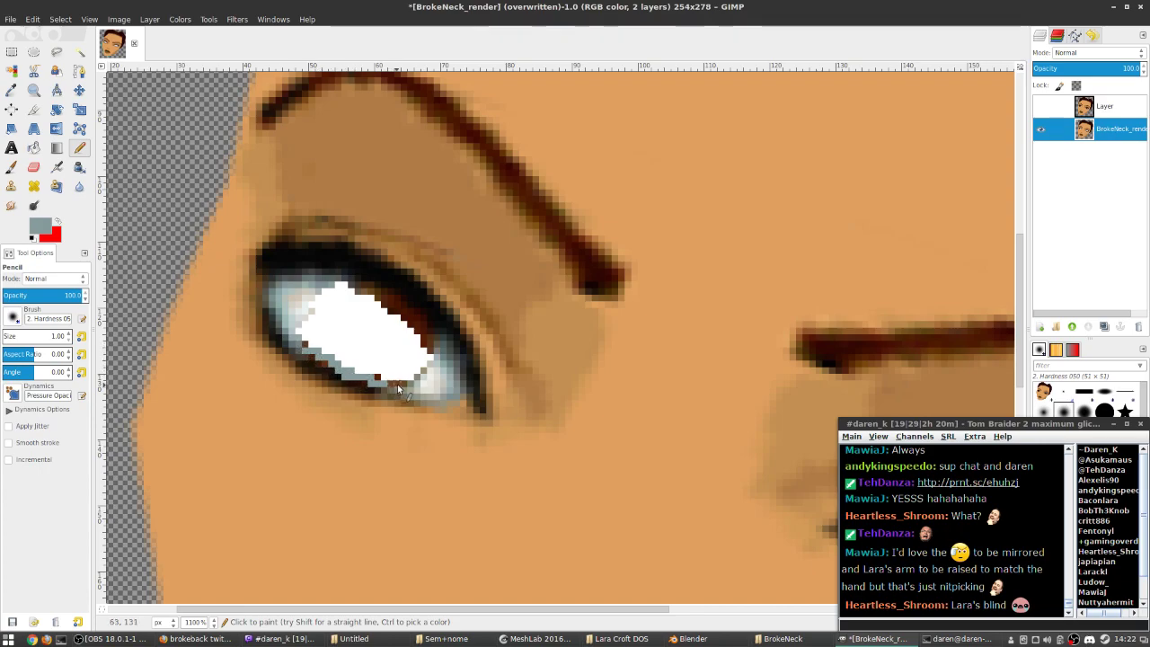
drag(359, 287, 427, 354)
- Blend the white and grey areas of the smaller eye with a size 4.81 Smudge brush
click(10, 204)
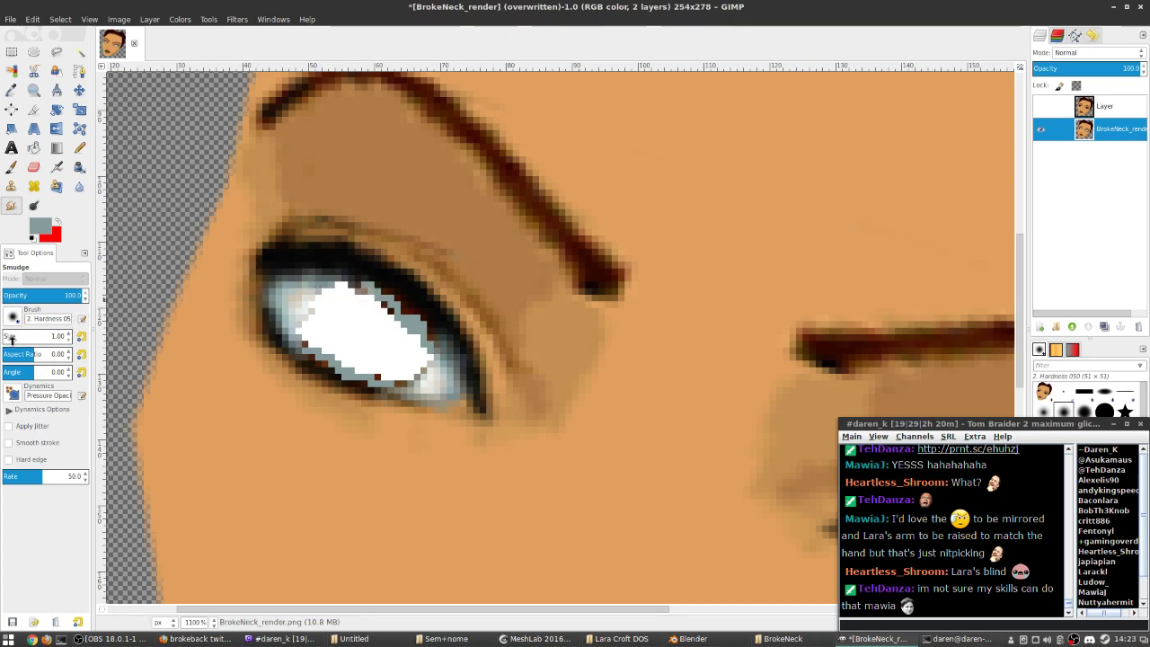
mouse_move(335, 314)
mouse_down()
mouse_move(397, 308)
mouse_move(421, 366)
mouse_move(439, 379)
mouse_move(328, 336)
mouse_move(317, 310)
mouse_move(306, 325)
mouse_move(386, 362)
mouse_move(287, 287)
mouse_move(389, 345)
mouse_move(351, 335)
mouse_move(417, 375)
mouse_move(357, 335)
mouse_move(388, 304)
mouse_move(358, 328)
mouse_move(341, 322)
mouse_move(361, 294)
mouse_move(406, 298)
mouse_move(404, 314)
mouse_move(428, 324)
mouse_move(412, 340)
mouse_move(313, 352)
mouse_move(302, 331)
mouse_move(305, 345)
mouse_move(340, 353)
mouse_move(325, 356)
mouse_move(356, 352)
mouse_move(411, 372)
mouse_up()
ctrl+scroll(451, 335, down, 8)
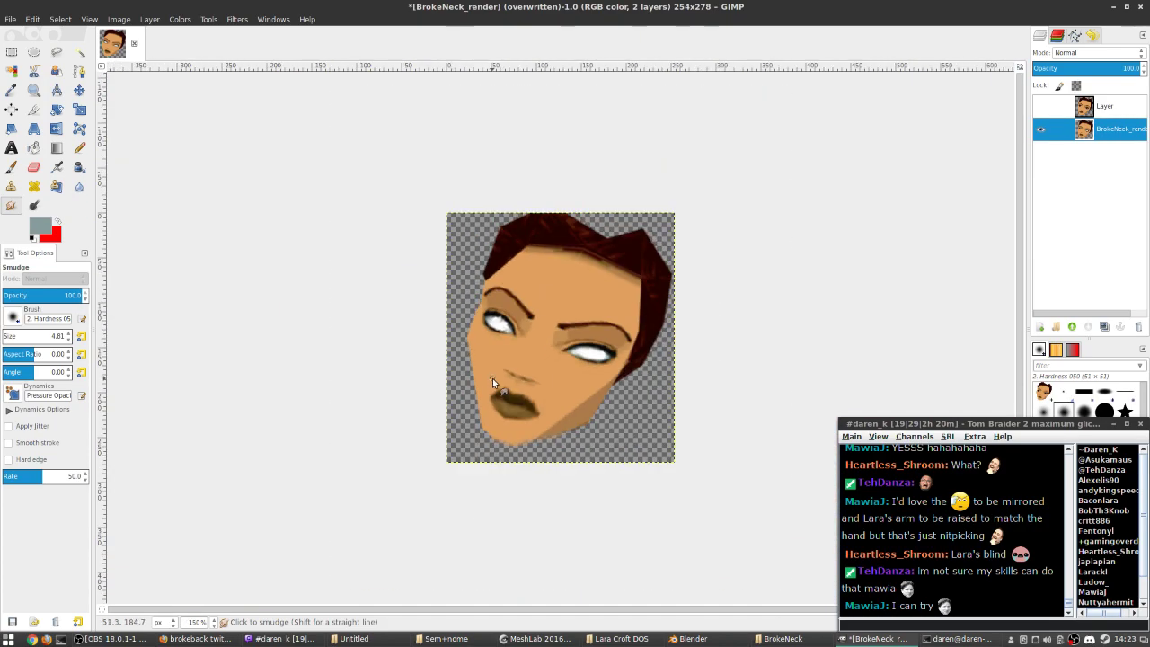
ctrl+scroll(467, 319, up, 6)
ctrl+scroll(467, 319, up, 5)
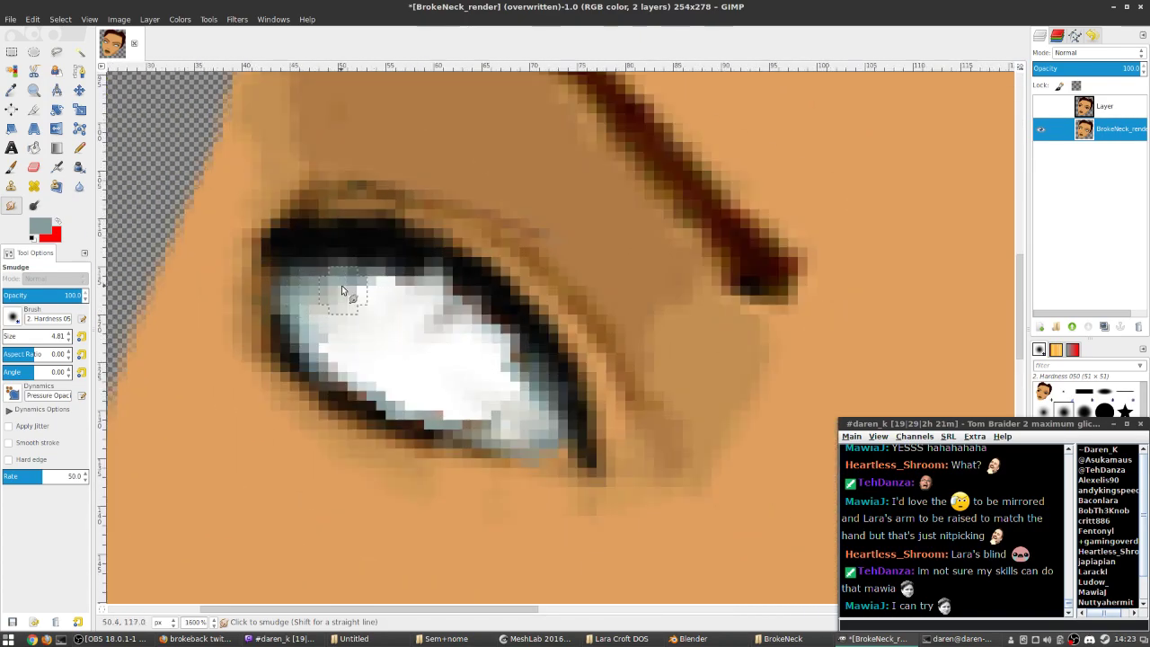
mouse_move(433, 339)
mouse_down()
mouse_move(454, 302)
mouse_move(470, 350)
mouse_move(488, 321)
mouse_move(436, 368)
mouse_move(397, 380)
mouse_move(462, 401)
mouse_move(451, 404)
mouse_move(458, 419)
mouse_move(491, 428)
mouse_move(422, 324)
mouse_move(420, 351)
mouse_move(439, 329)
mouse_up()
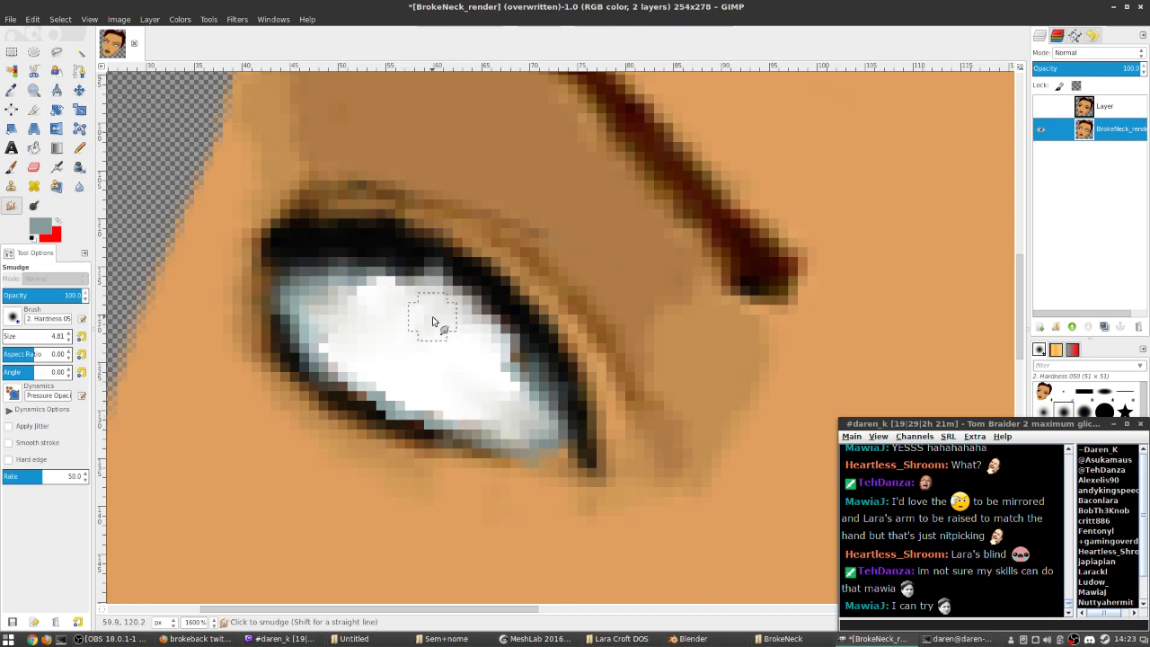
- Check the whole head and smudge the white of the smaller eye once more
ctrl+scroll(477, 353, down, 5)
ctrl+scroll(477, 353, down, 5)
ctrl+scroll(496, 322, up, 6)
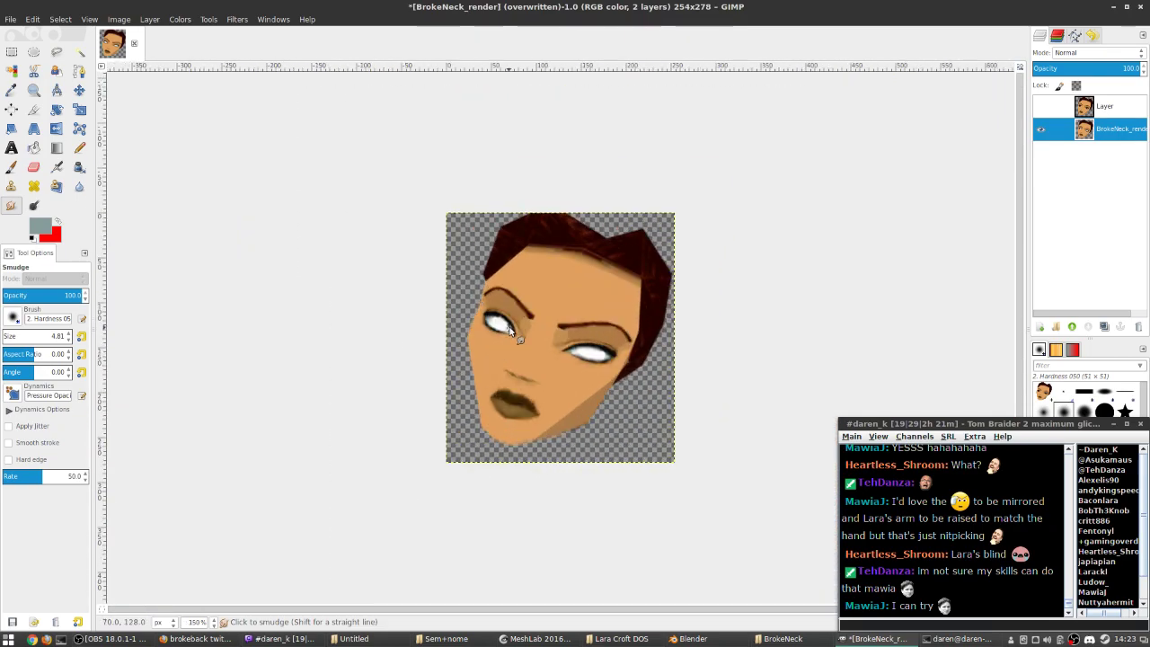
ctrl+scroll(436, 319, up, 1)
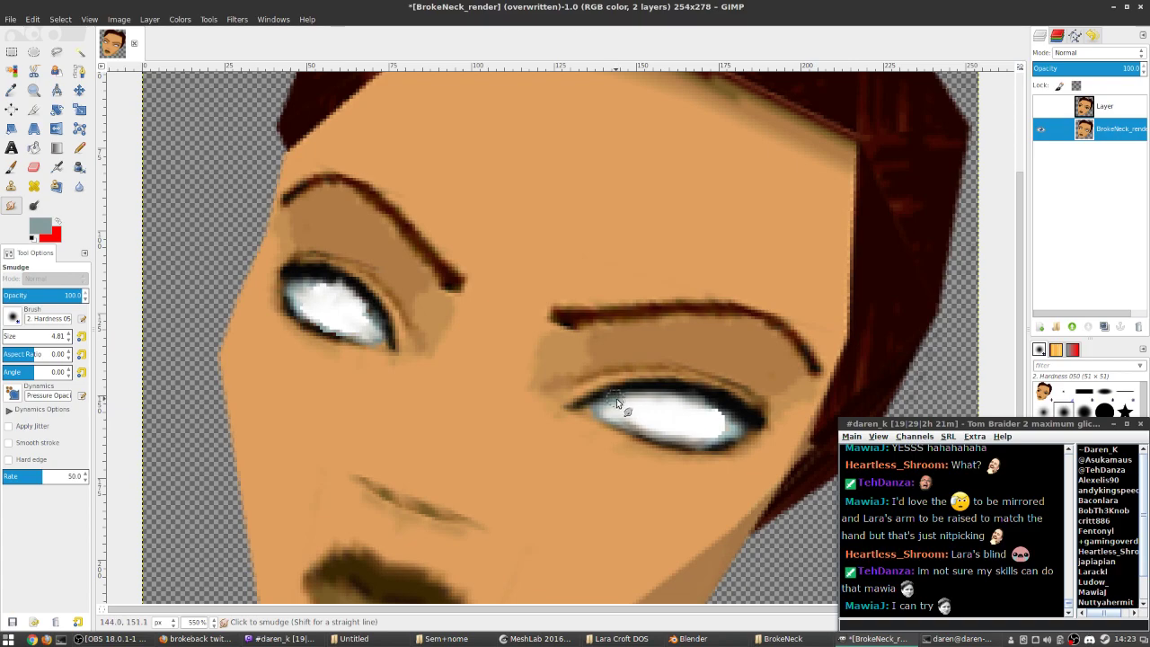
mouse_move(314, 316)
mouse_down()
mouse_move(351, 315)
mouse_move(351, 302)
mouse_up()
- Choose the Eraser tool and enlarge its brush size to 172.26
click(33, 166)
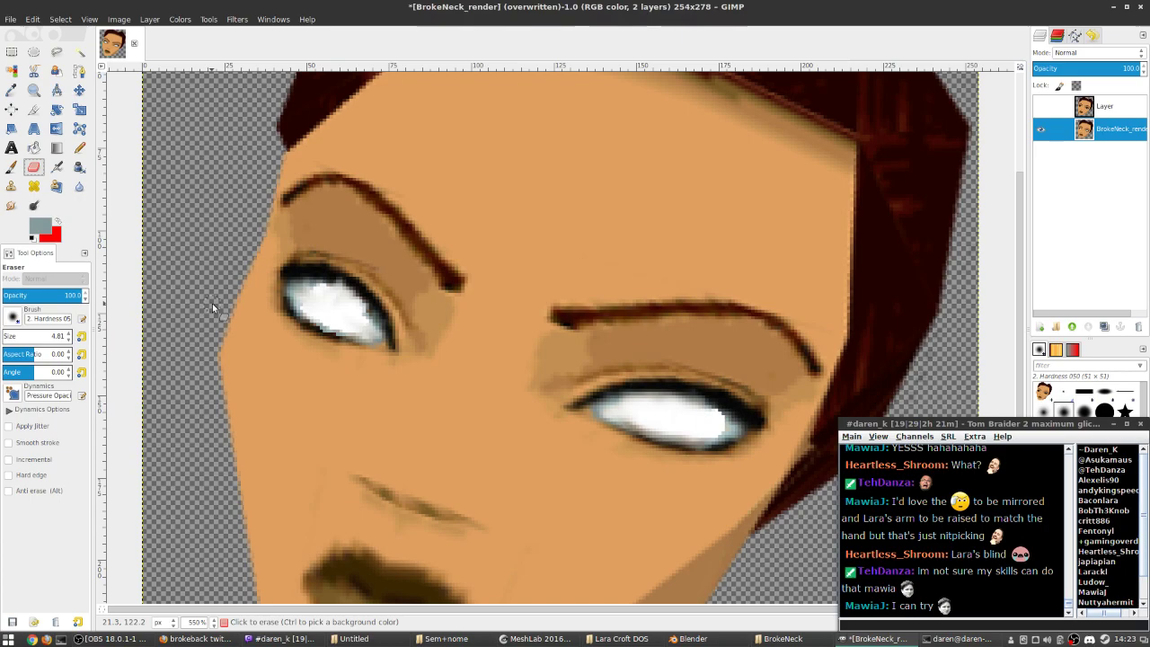
click(14, 339)
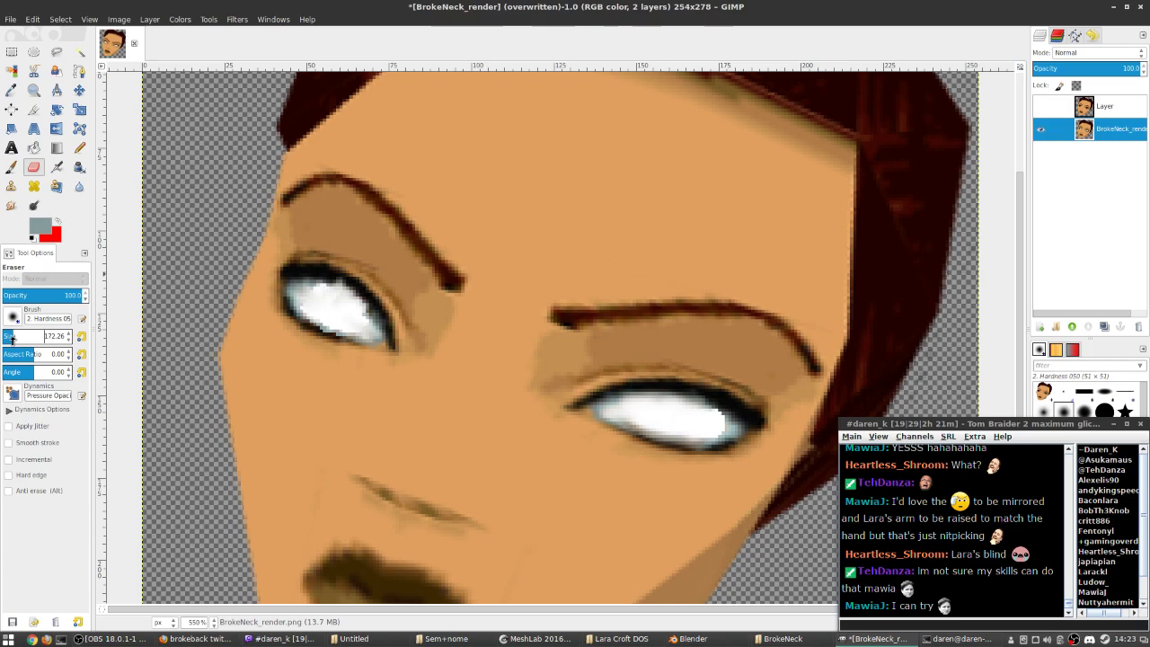
click(1084, 113)
drag(1084, 113, 1073, 166)
click(1051, 106)
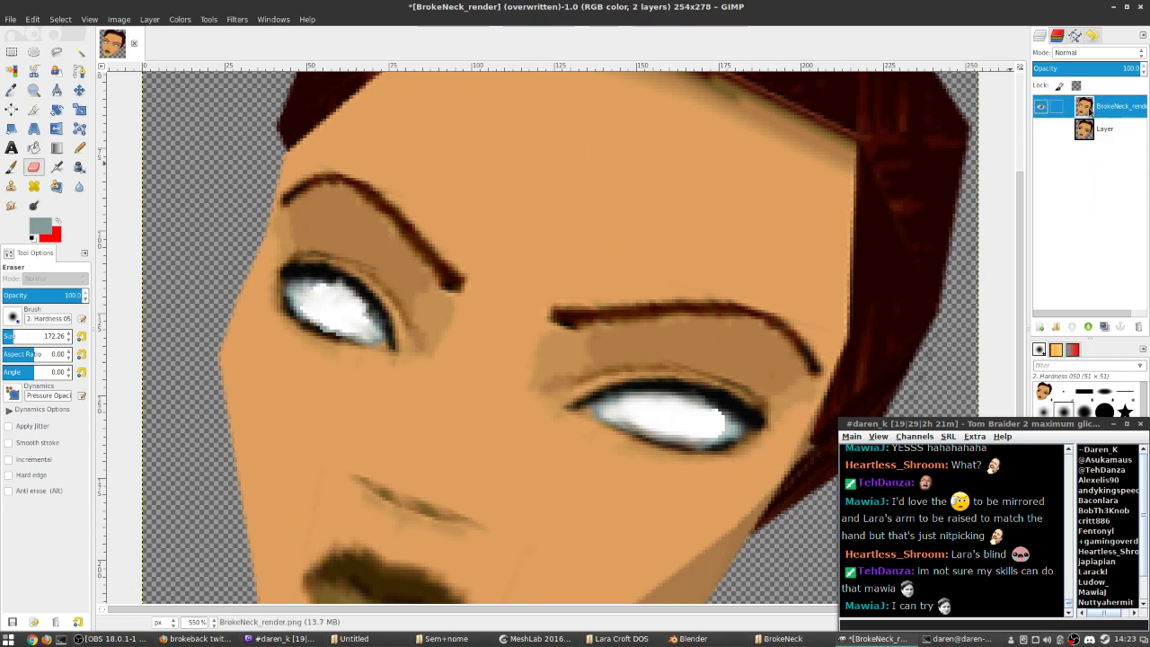
click(1082, 129)
drag(1084, 128, 1084, 104)
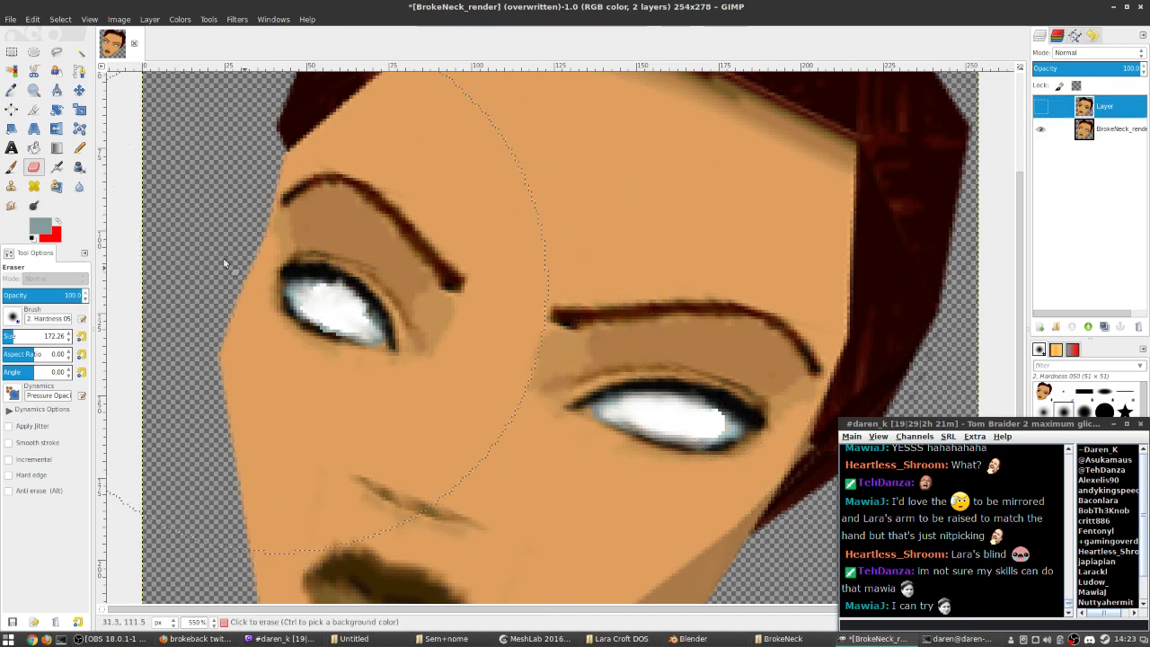
- Erase across the smaller eye's iris on the hidden copied layer with Eraser size 7.66, and toggle the layer's visibility to compare
mouse_move(36, 336)
mouse_down()
mouse_move(7, 336)
mouse_move(34, 336)
mouse_up()
drag(327, 311, 341, 320)
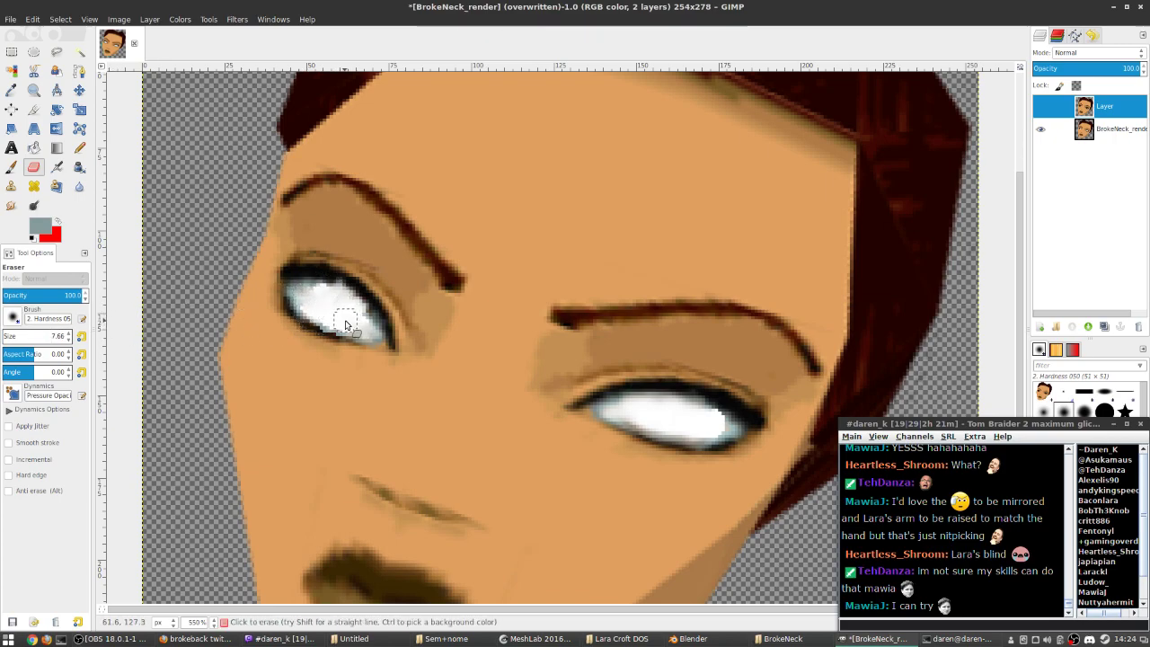
click(1040, 106)
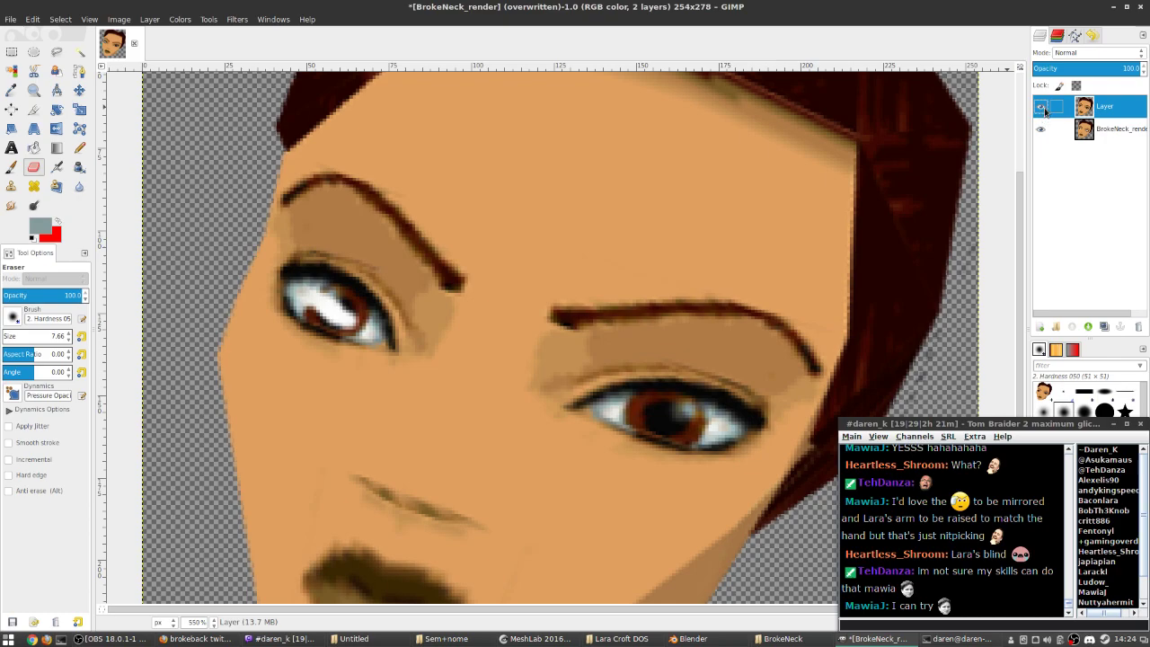
click(1040, 108)
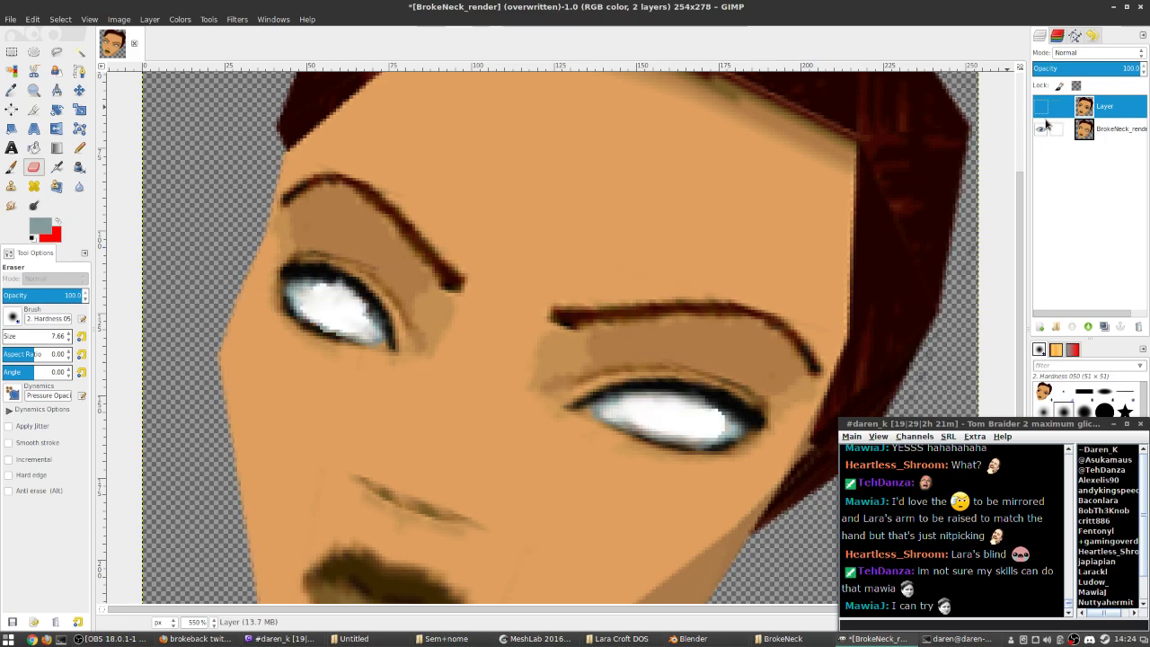
click(1040, 107)
click(1040, 108)
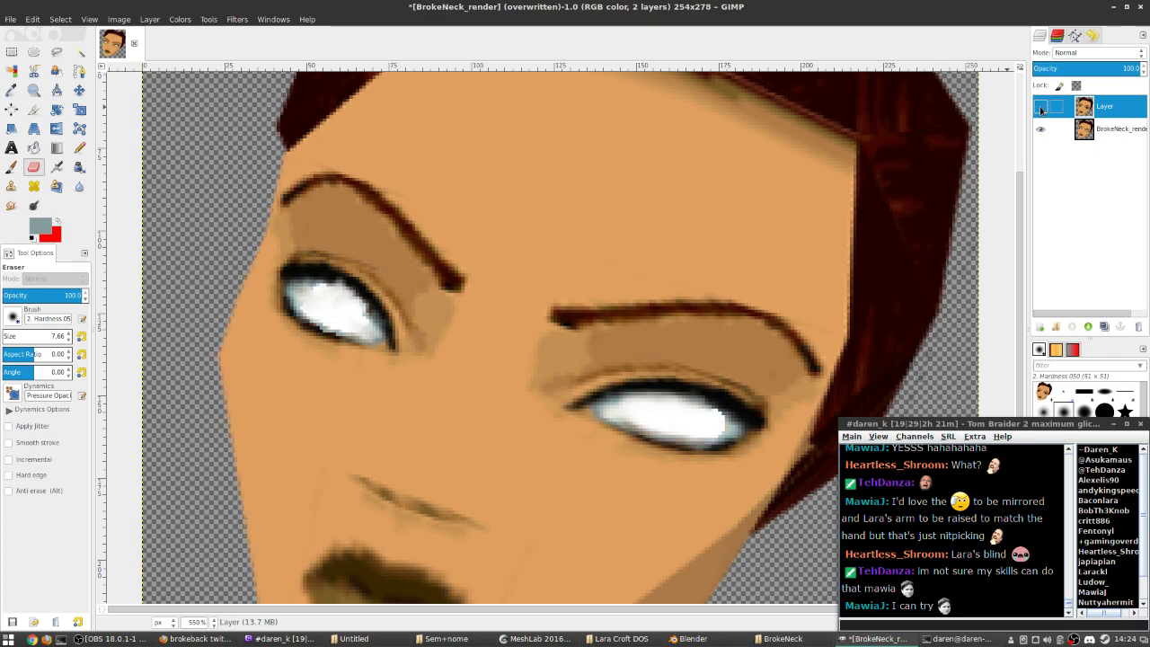
- Erase the white inside the smaller eye on the BrokeNeck_render layer with Eraser size 7.66, leaving a thin rim along the lids
click(1084, 128)
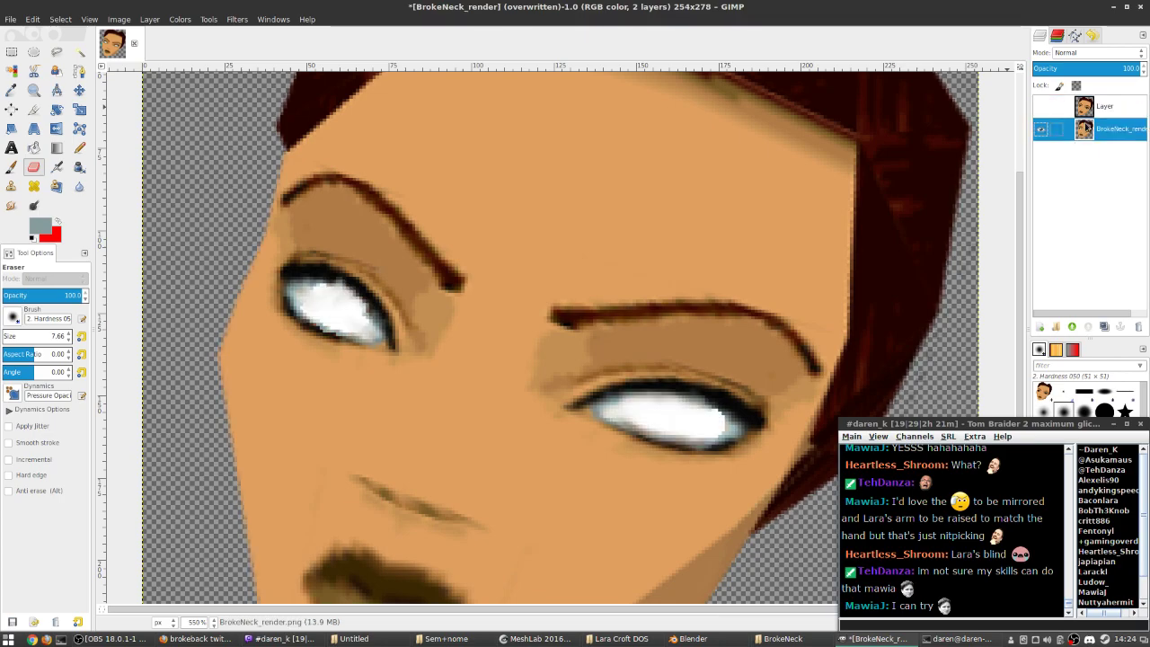
mouse_move(334, 310)
mouse_down()
mouse_move(360, 323)
mouse_move(310, 298)
mouse_up()
scroll(310, 298, up, 2)
scroll(306, 291, up, 2)
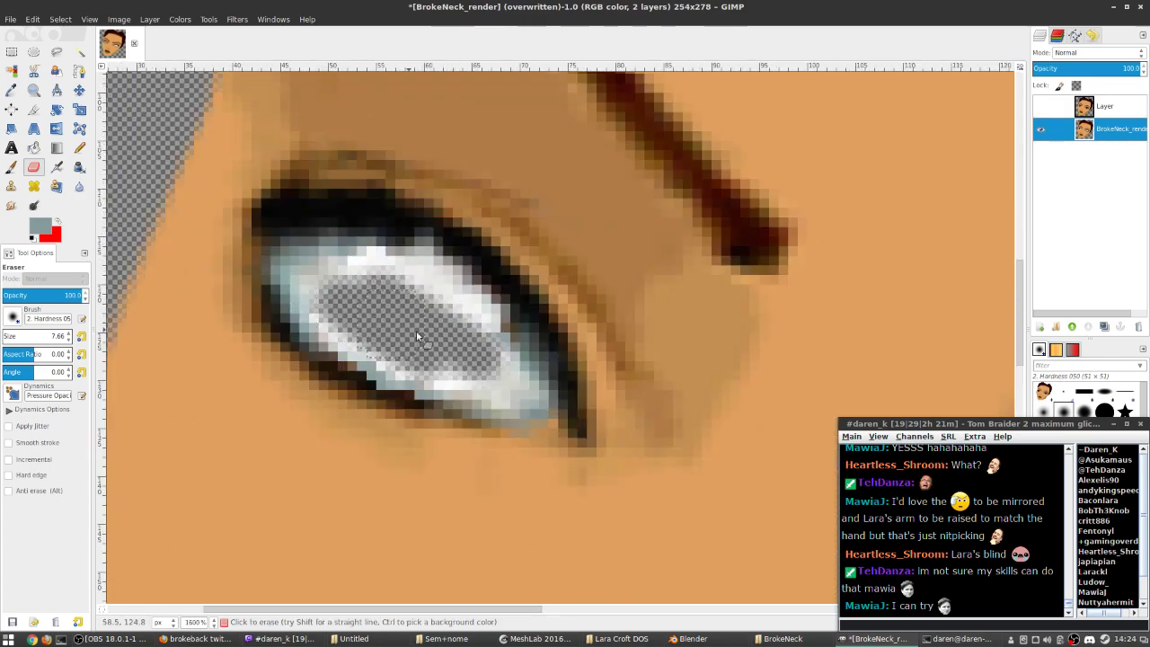
mouse_move(462, 353)
mouse_down()
mouse_move(485, 362)
mouse_move(489, 314)
mouse_up()
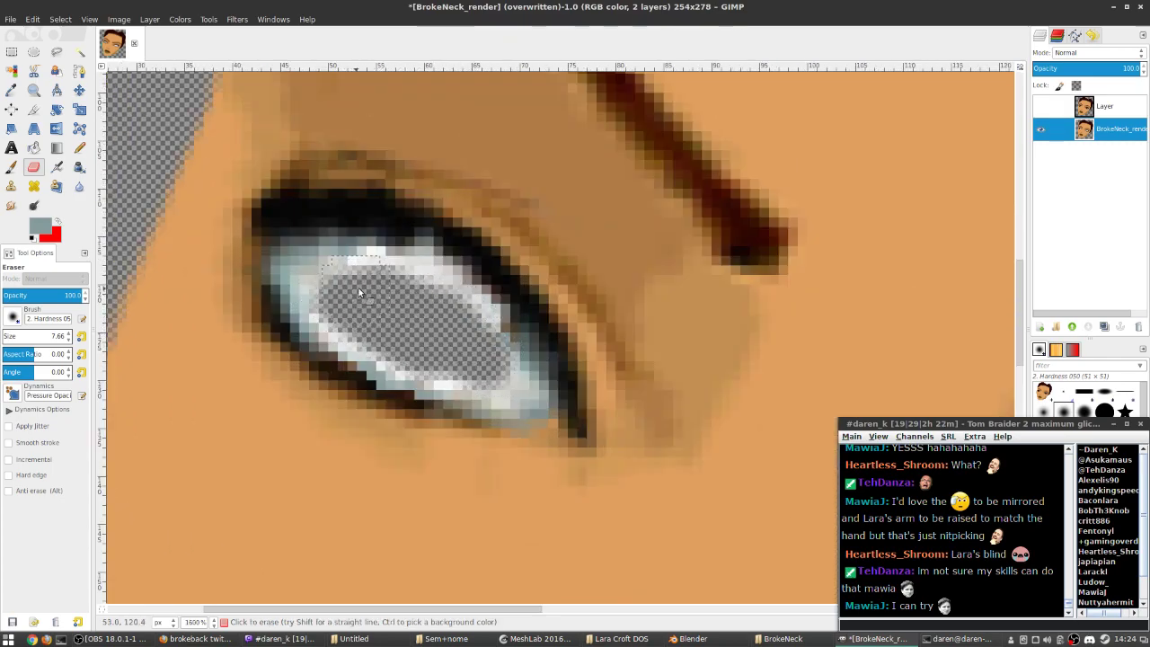
drag(376, 284, 347, 321)
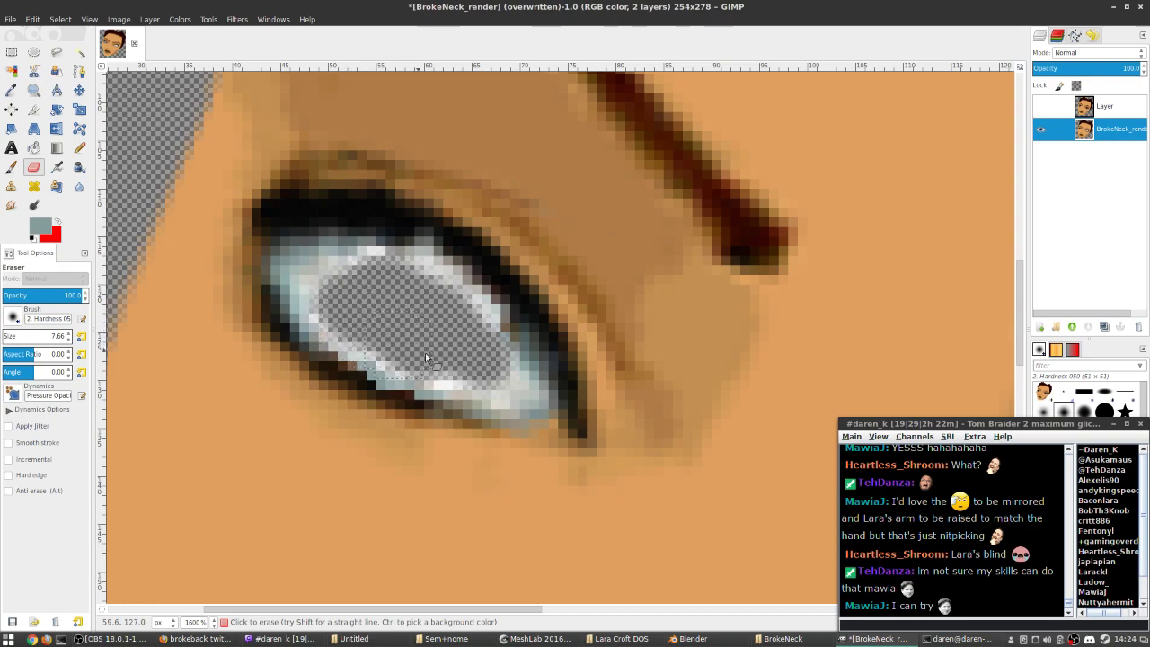
drag(355, 271, 410, 281)
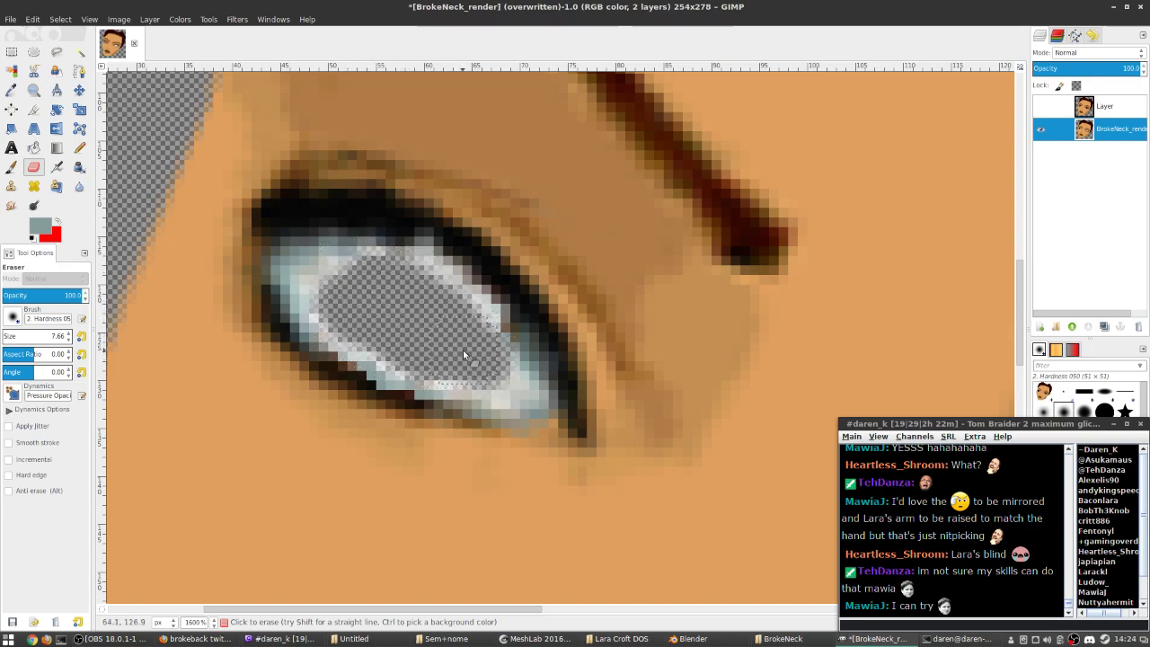
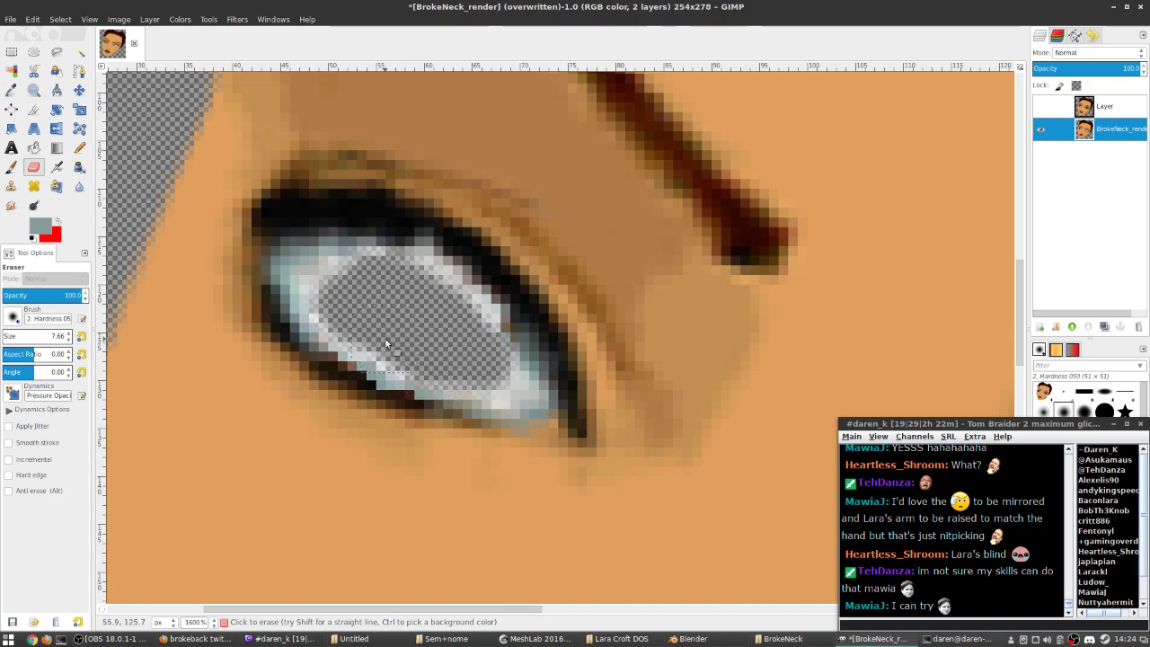
mouse_move(406, 285)
mouse_down()
mouse_move(447, 326)
mouse_move(468, 329)
mouse_move(404, 363)
mouse_up()
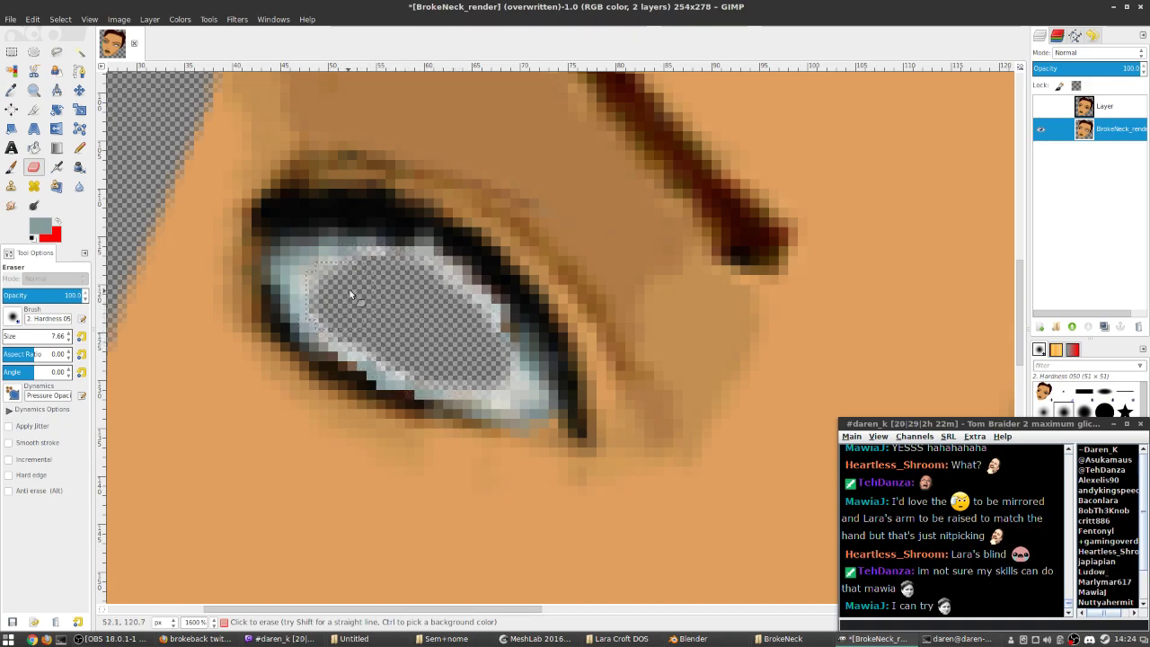
- Erase the white inside the larger eye on the BrokeNeck_render layer, keeping a narrow white rim around the opening
ctrl+scroll(449, 378, down, 4)
ctrl+scroll(707, 388, up, 3)
mouse_move(708, 378)
mouse_down()
mouse_move(587, 338)
mouse_move(552, 343)
mouse_move(582, 341)
mouse_move(676, 375)
mouse_move(642, 370)
mouse_move(529, 338)
mouse_move(640, 372)
mouse_move(711, 364)
mouse_move(691, 374)
mouse_move(544, 334)
mouse_up()
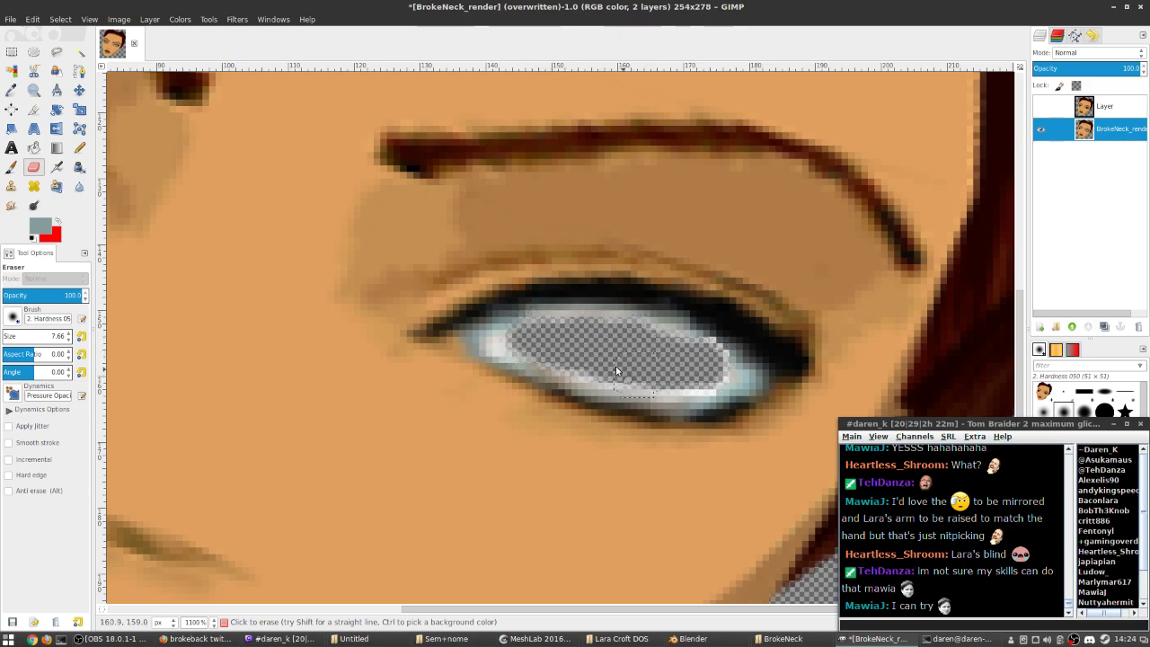
mouse_move(606, 363)
mouse_down()
mouse_move(516, 347)
mouse_move(642, 371)
mouse_up()
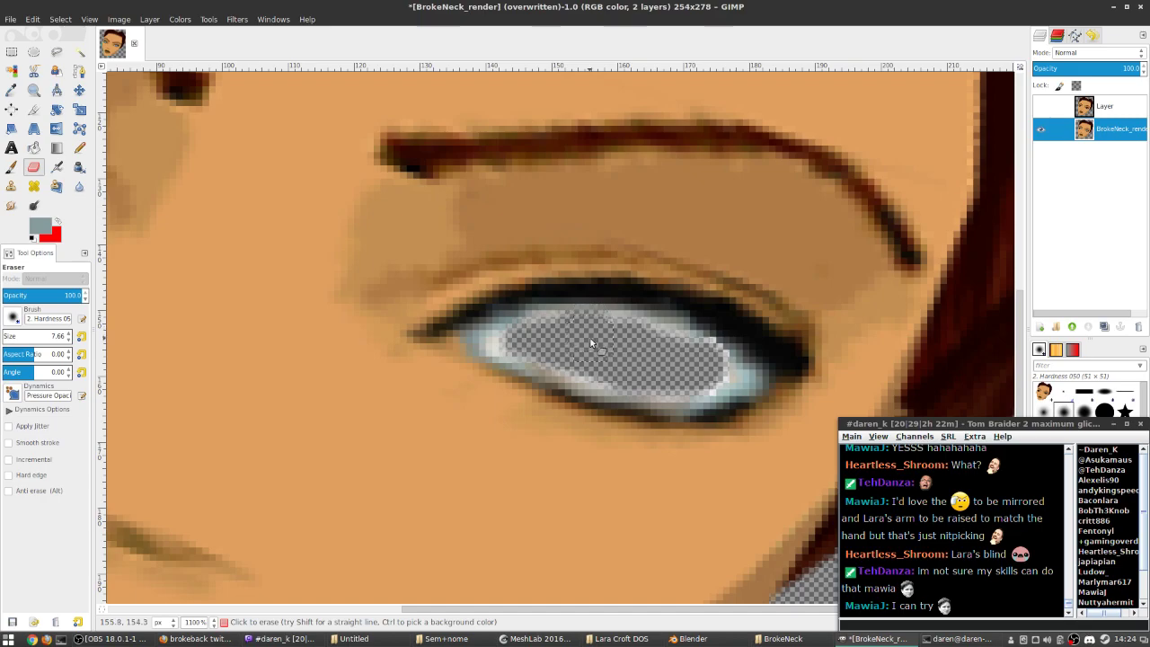
scroll(630, 365, down, 6)
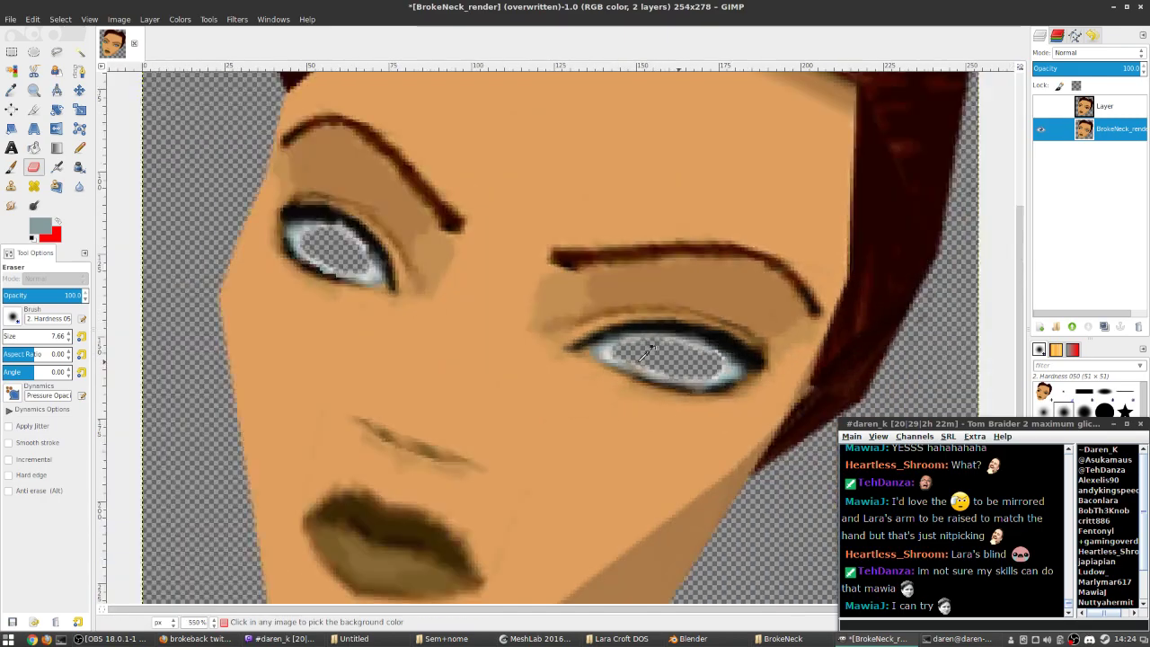
- Touch up the inner edge of the smaller eye's opening with the Eraser
scroll(475, 311, up, 7)
scroll(308, 286, up, 1)
mouse_move(463, 279)
mouse_down()
mouse_move(476, 270)
mouse_move(503, 288)
mouse_move(487, 347)
mouse_up()
scroll(530, 359, down, 2)
- Make the copied layer active and show only that layer by hiding the BrokeNeck_render layer
click(1105, 106)
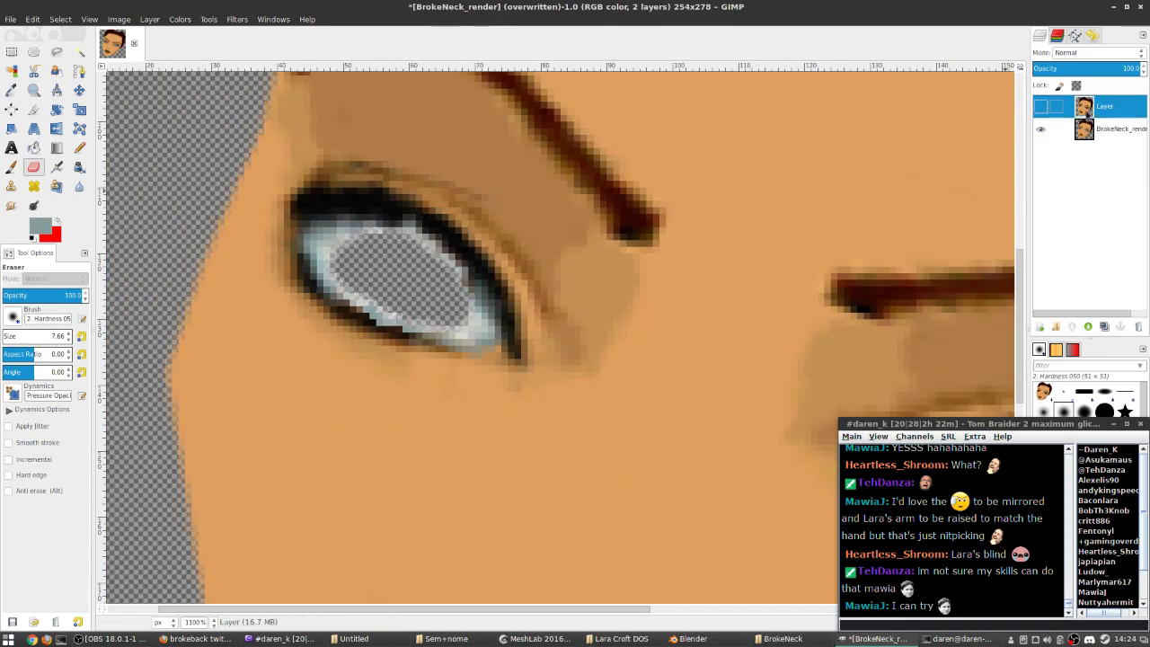
click(1040, 129)
scroll(485, 296, down, 4)
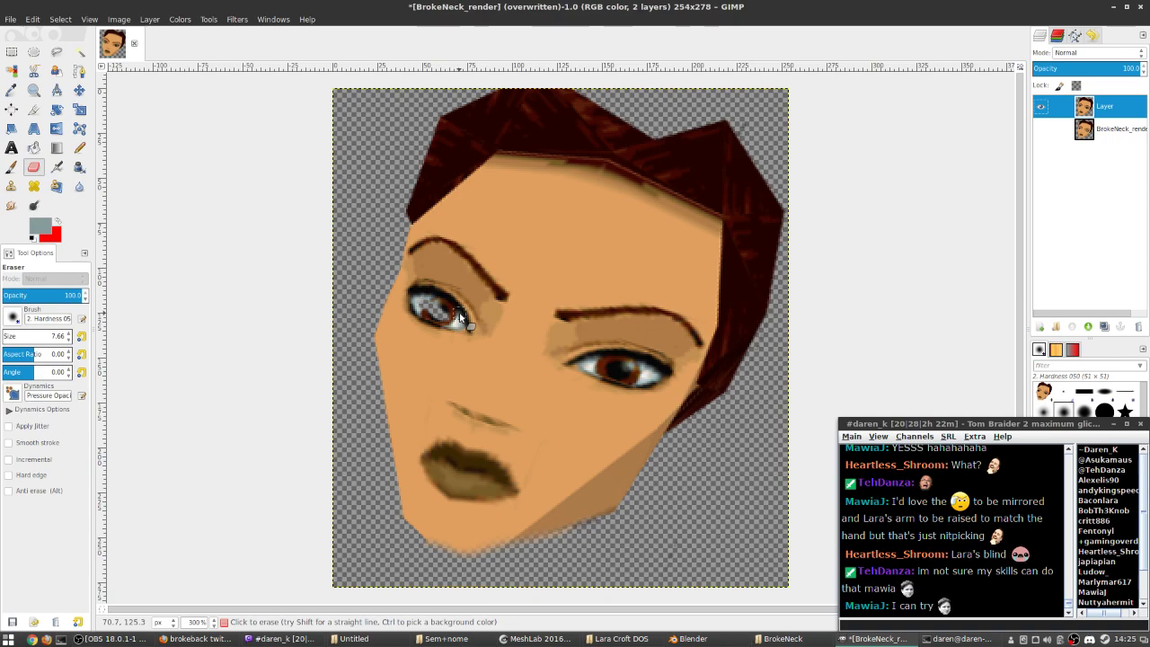
right_click(1081, 110)
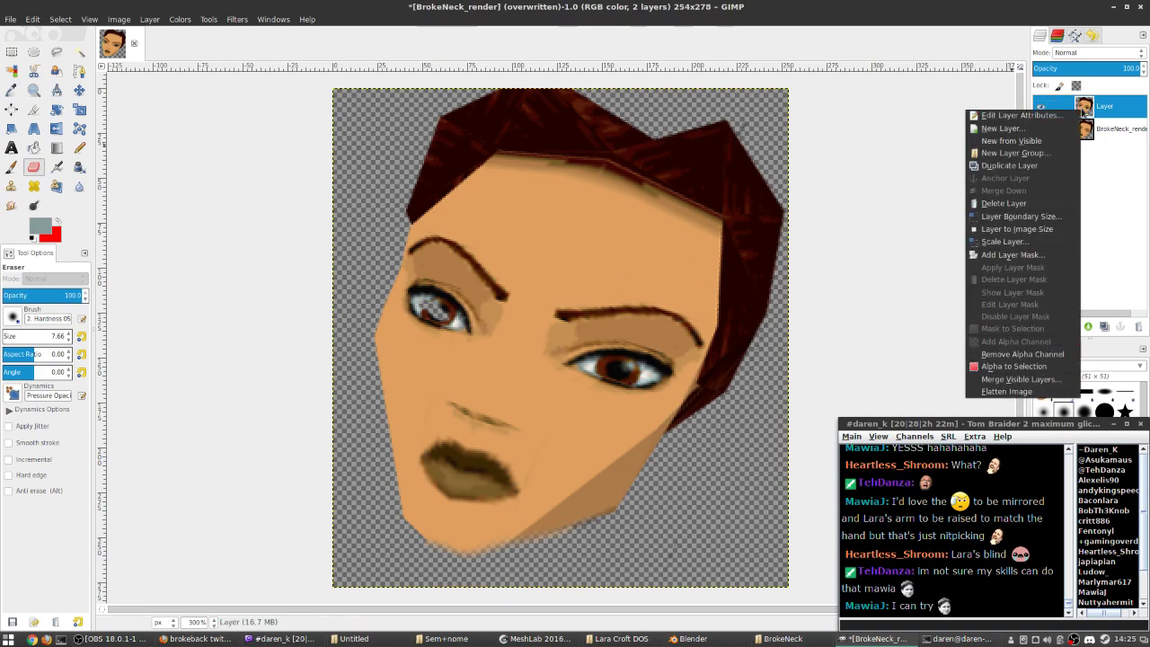
key(Escape)
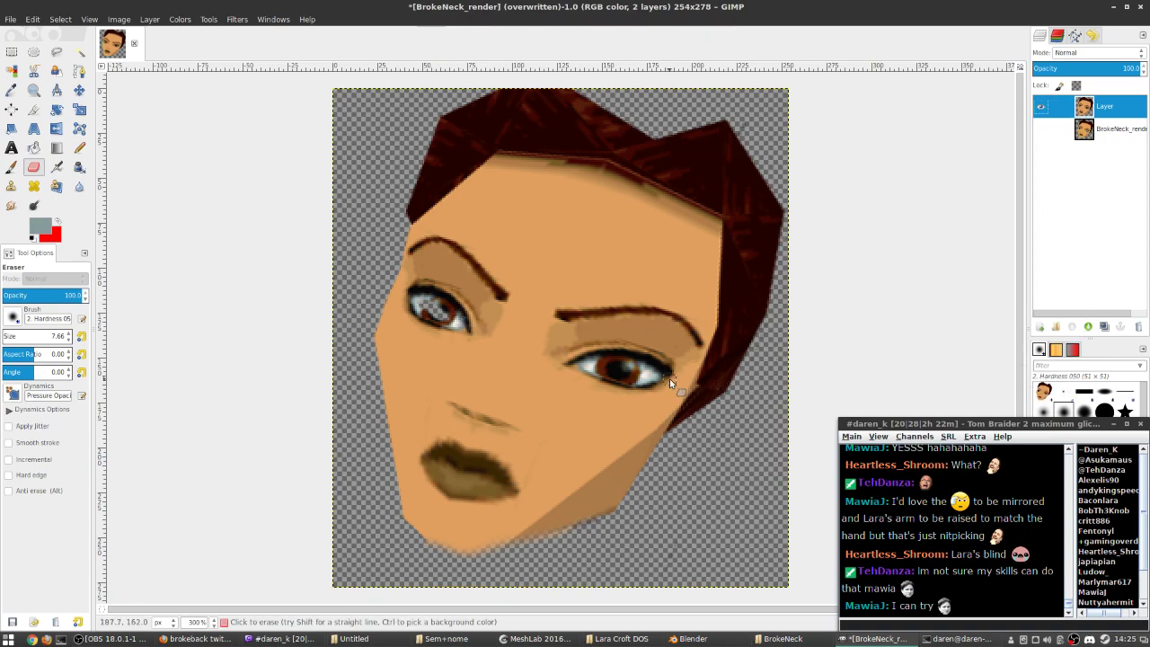
- Erase the head on the copied layer with Eraser size 92.34, keeping only the larger eye and its eyebrow
scroll(672, 382, up, 2)
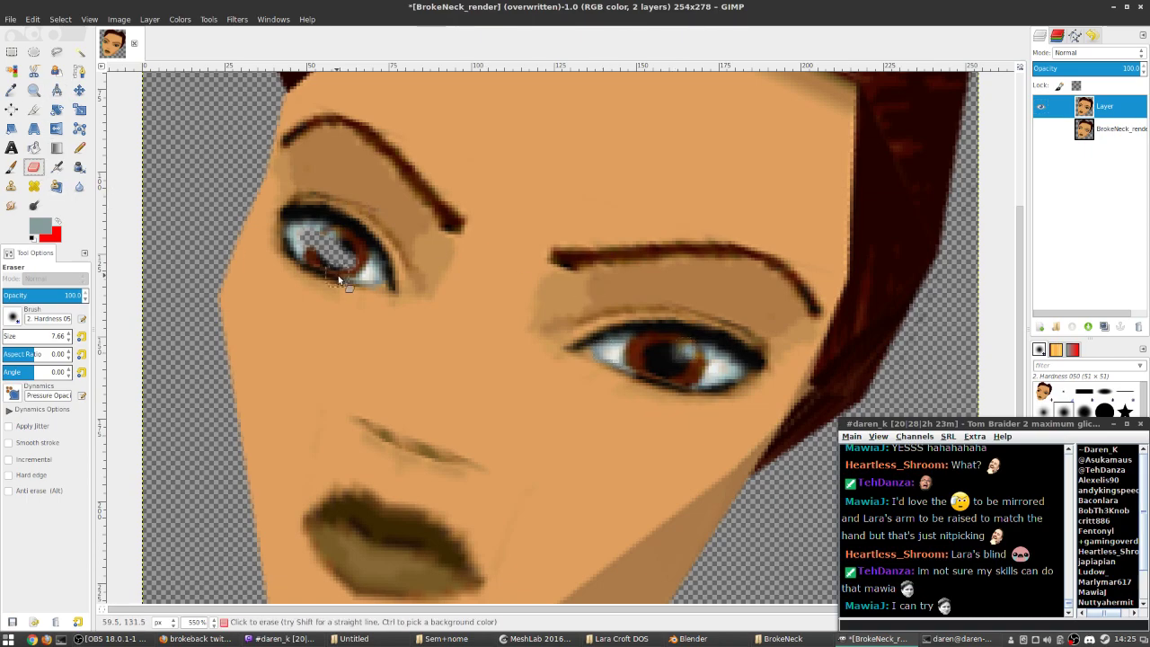
scroll(342, 270, down, 3)
scroll(343, 270, down, 2)
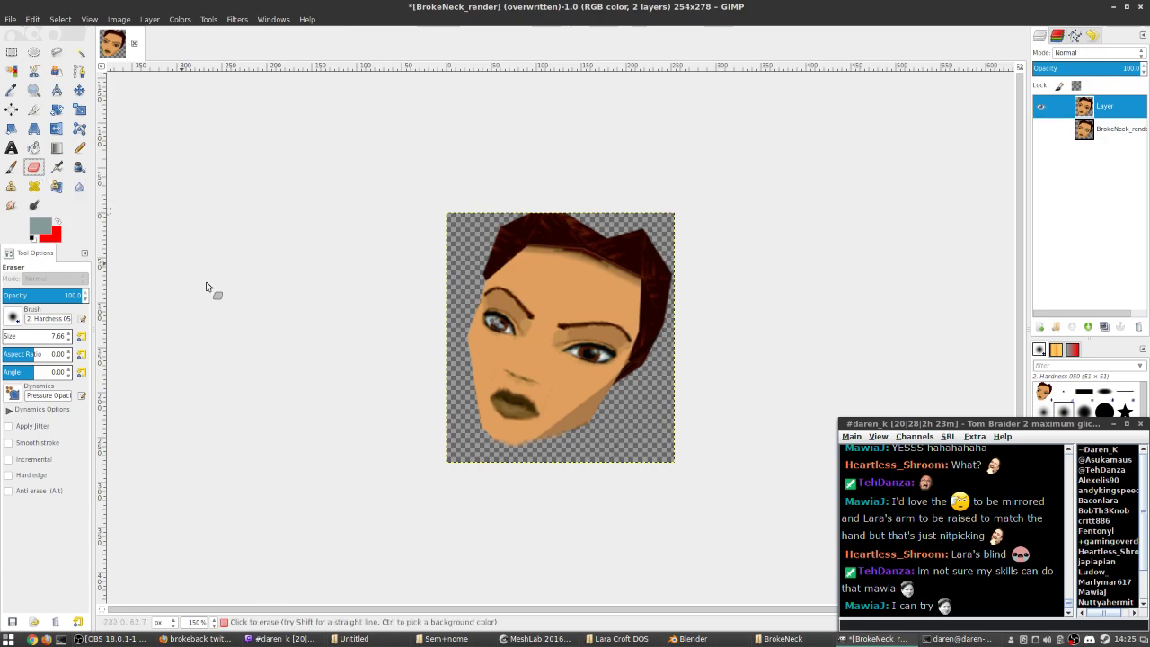
drag(7, 336, 49, 336)
mouse_move(494, 415)
mouse_down()
mouse_move(491, 282)
mouse_move(649, 206)
mouse_move(586, 232)
mouse_move(462, 250)
mouse_move(629, 247)
mouse_move(663, 270)
mouse_move(675, 292)
mouse_move(472, 305)
mouse_move(507, 396)
mouse_move(577, 418)
mouse_move(562, 431)
mouse_move(574, 440)
mouse_move(486, 339)
mouse_move(583, 267)
mouse_move(649, 303)
mouse_move(515, 315)
mouse_move(513, 393)
mouse_move(571, 414)
mouse_up()
drag(653, 360, 669, 421)
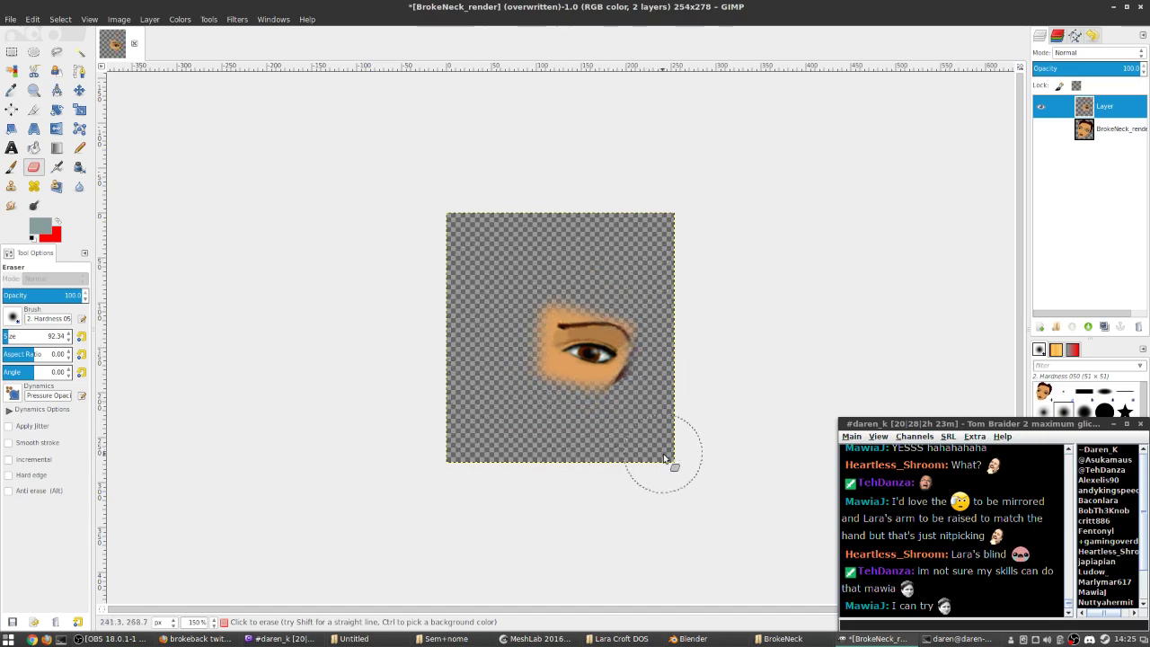
- Erase the eyebrow and surrounding skin above the larger eye on the copied layer
key(plus)
key(plus)
key(plus)
mouse_move(574, 231)
mouse_down()
mouse_move(700, 232)
mouse_move(487, 236)
mouse_move(457, 413)
mouse_move(486, 447)
mouse_move(546, 479)
mouse_move(635, 510)
mouse_move(734, 507)
mouse_move(779, 479)
mouse_move(812, 408)
mouse_move(787, 346)
mouse_move(793, 317)
mouse_move(777, 283)
mouse_move(734, 263)
mouse_move(617, 236)
mouse_move(546, 247)
mouse_move(498, 282)
mouse_move(474, 359)
mouse_up()
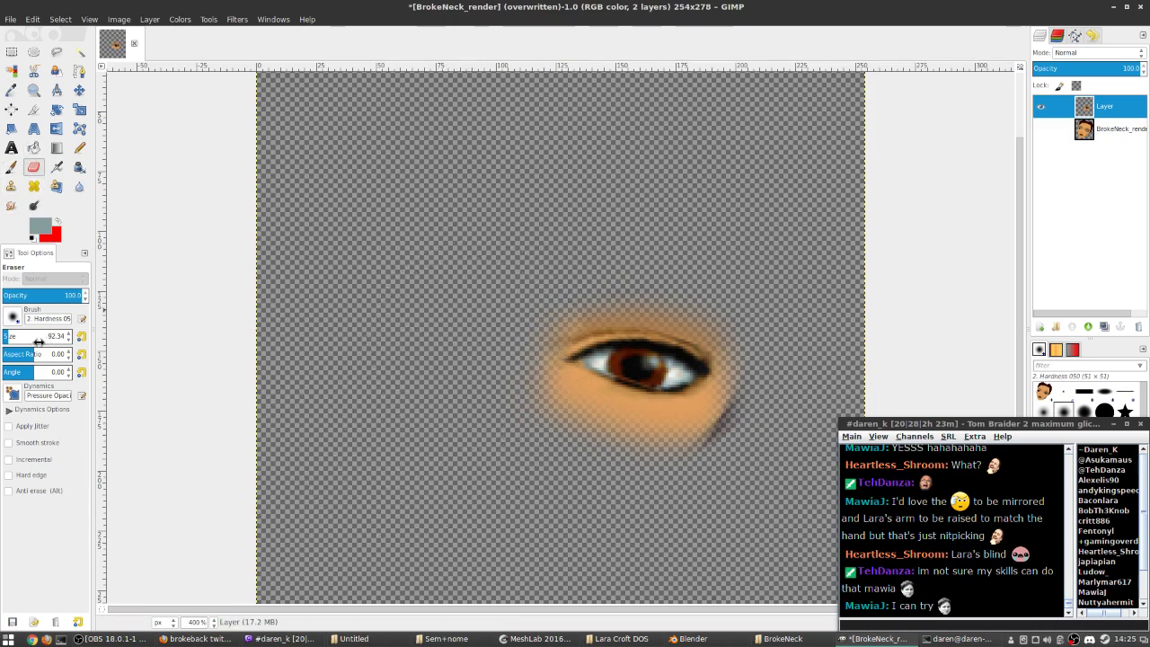
- Erase the remaining skin, lids and white around the larger eye with Eraser size 20.03, leaving only the brown iris
mouse_move(36, 340)
mouse_down()
mouse_move(23, 337)
mouse_move(46, 335)
mouse_move(5, 336)
mouse_up()
mouse_move(694, 429)
mouse_down()
mouse_move(564, 415)
mouse_move(537, 375)
mouse_up()
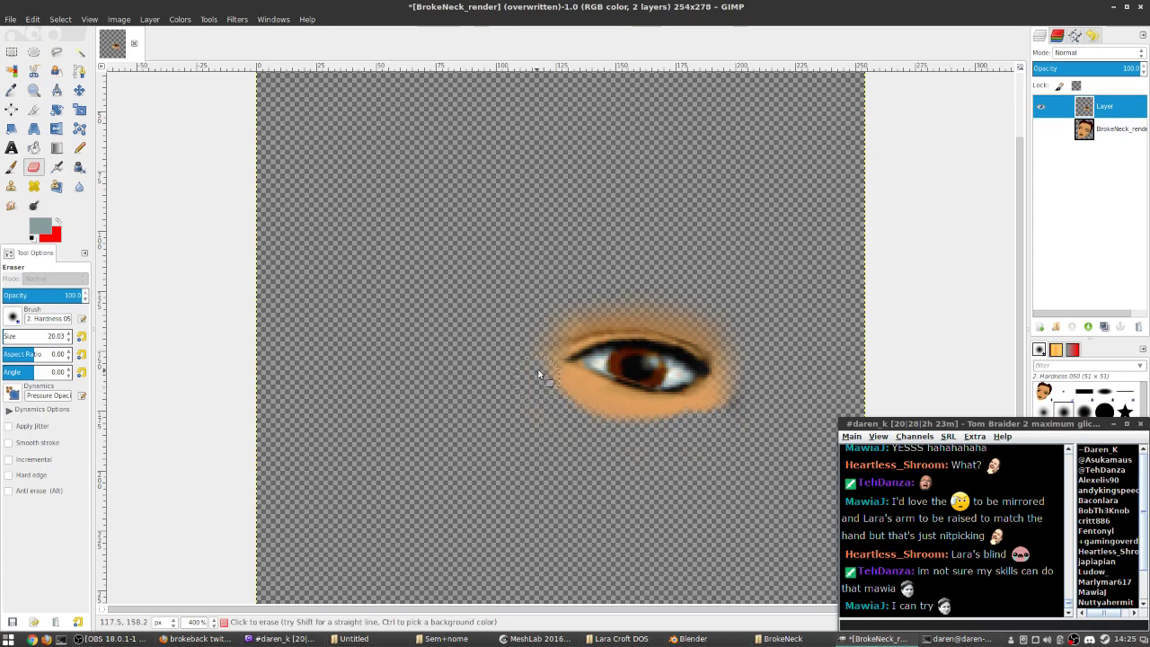
drag(581, 321, 575, 405)
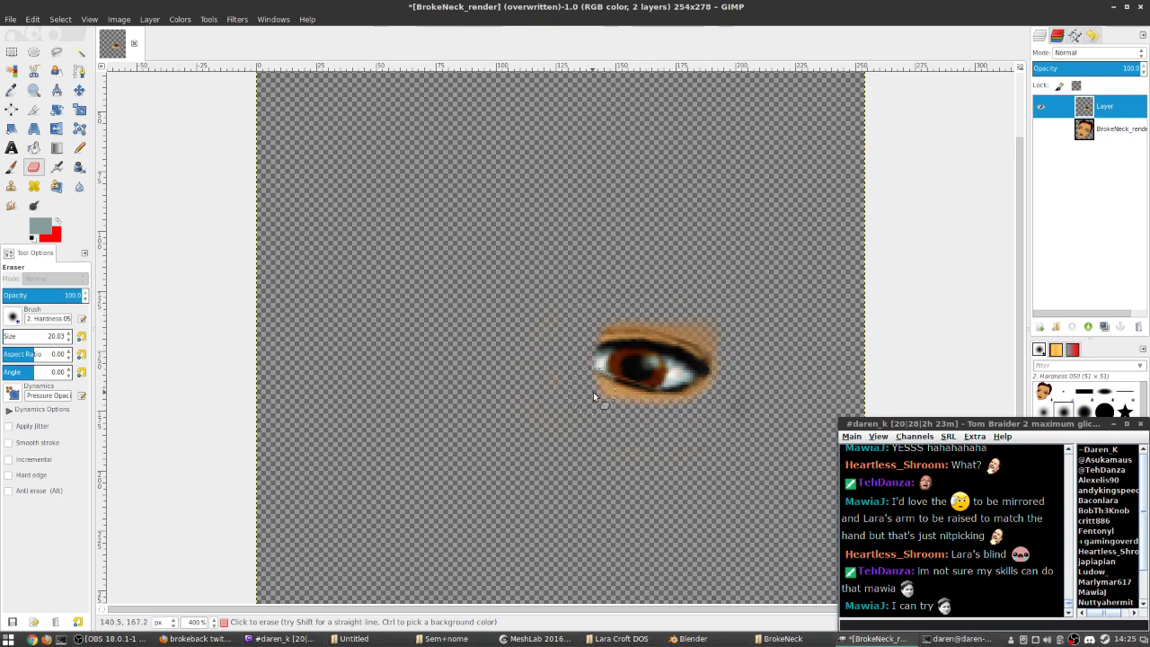
mouse_move(682, 342)
mouse_down()
mouse_move(697, 374)
mouse_move(686, 399)
mouse_move(680, 340)
mouse_up()
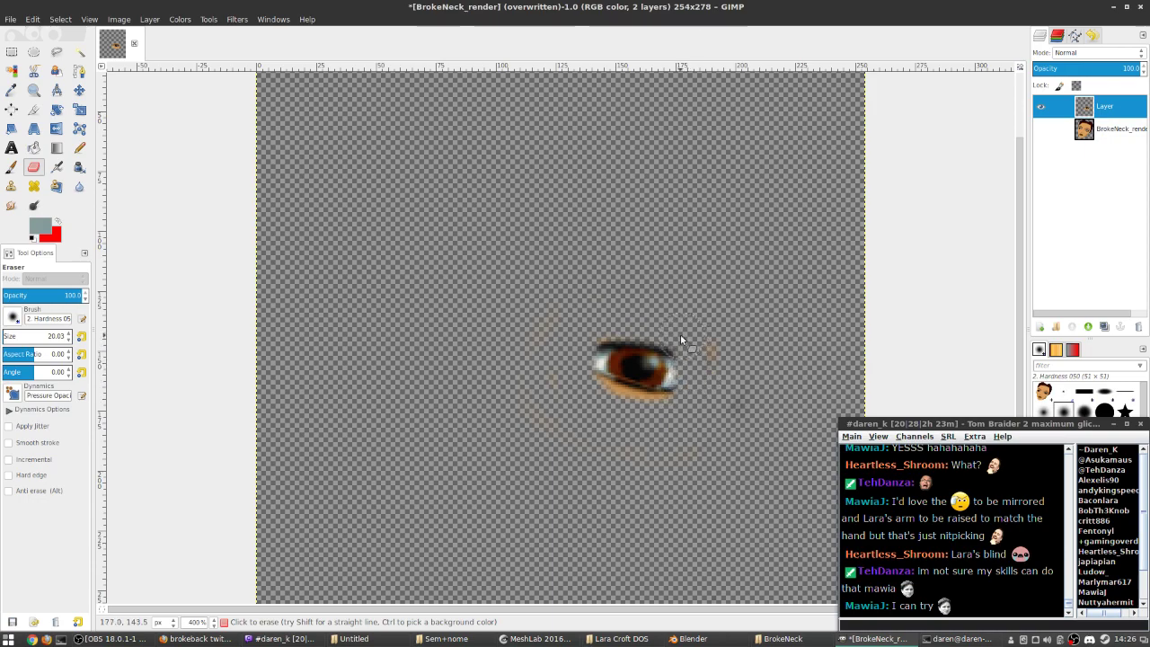
mouse_move(596, 366)
mouse_down()
mouse_move(589, 327)
mouse_move(591, 391)
mouse_move(656, 409)
mouse_up()
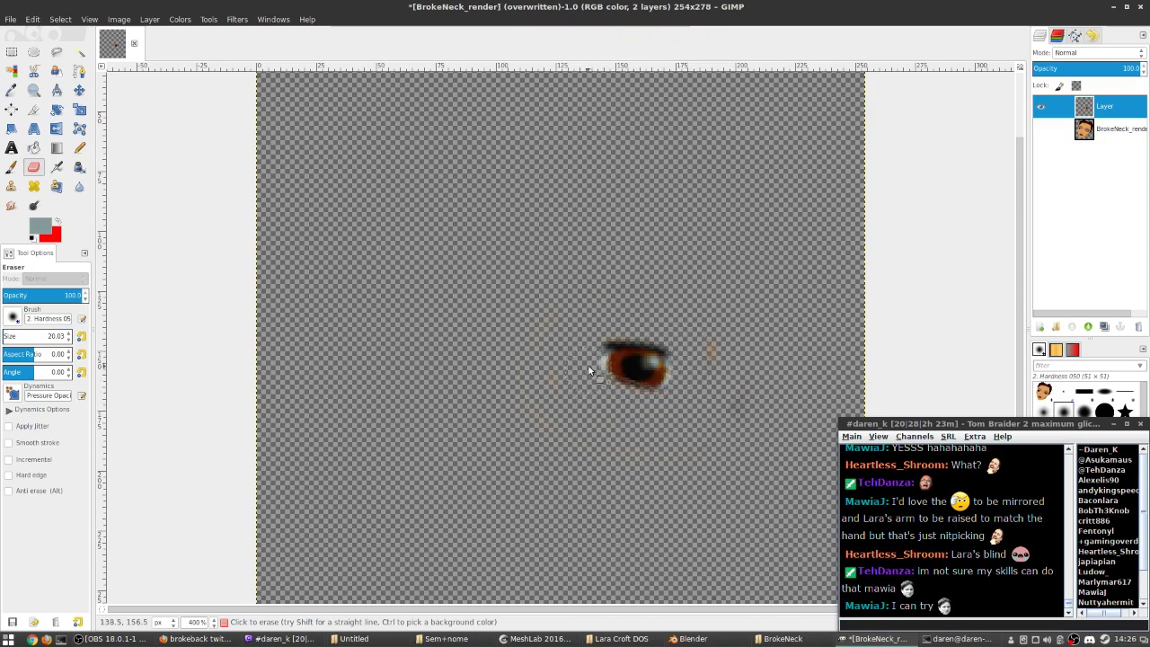
drag(593, 336, 597, 337)
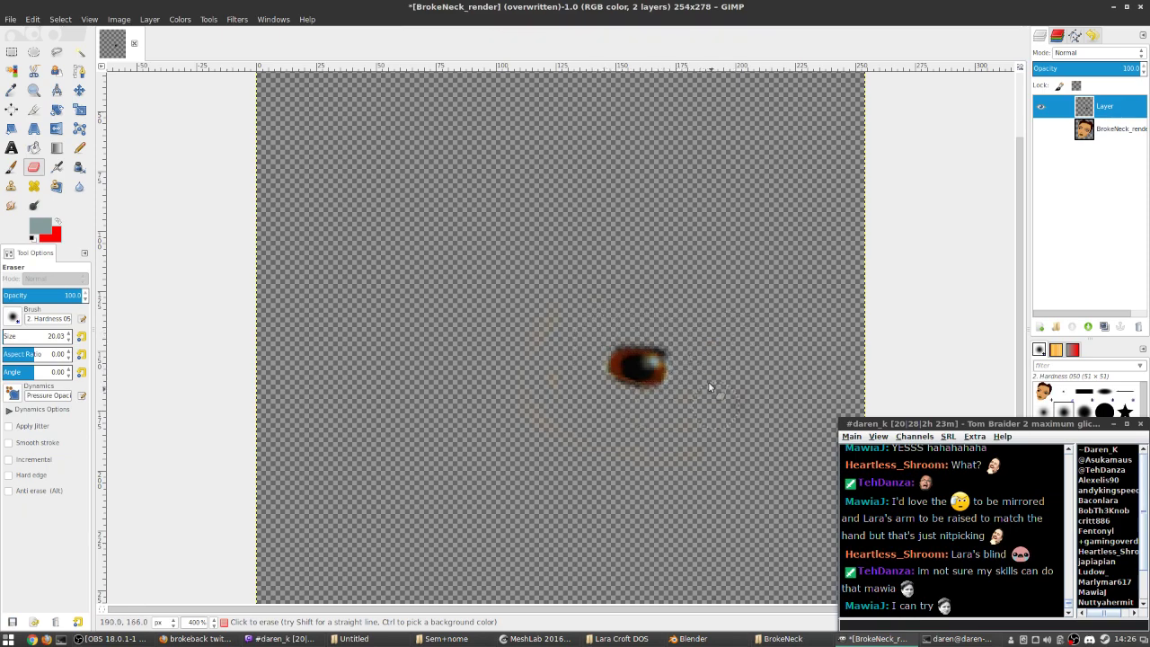
- Select a 55 × 40 px rectangle around the isolated iris, then copy and paste it as a floating selection
key(r)
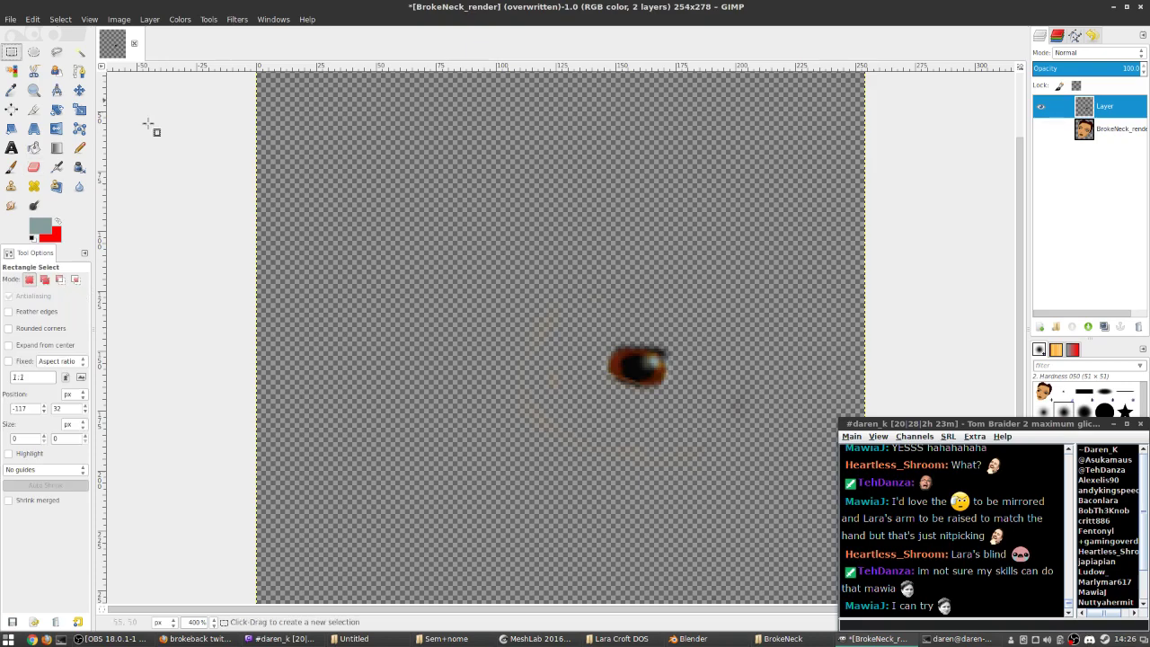
drag(568, 316, 698, 411)
key(ctrl+c)
key(ctrl+v)
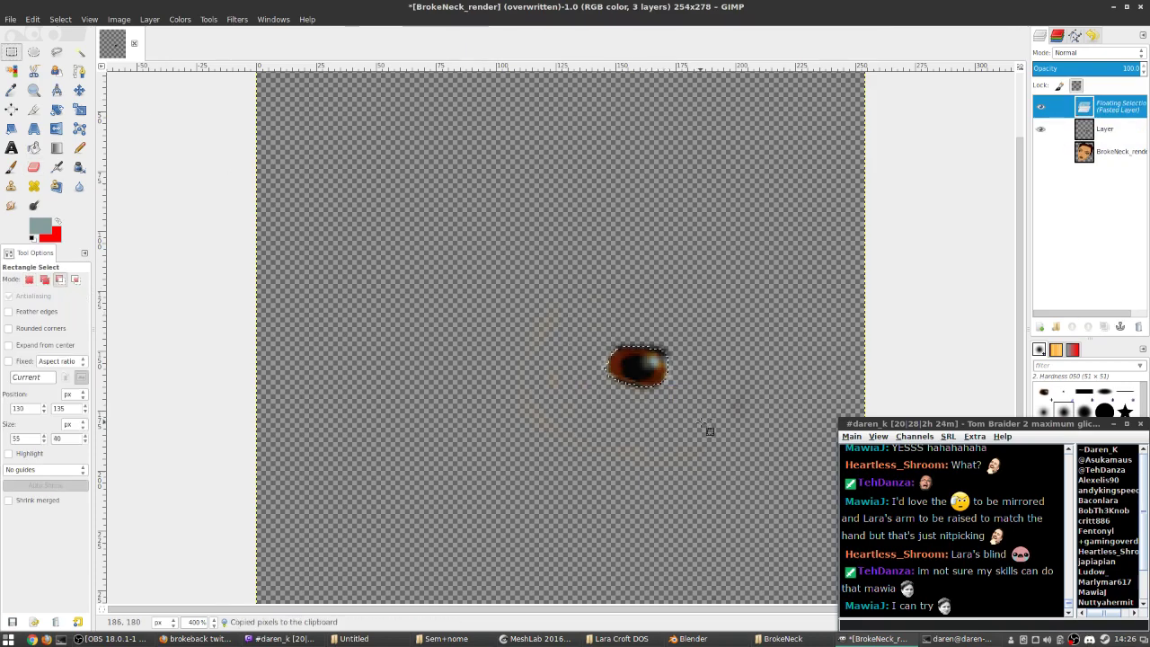
- Move the pasted iris to between the eyes, anchor it, and toggle the base layer's visibility to compare
drag(648, 373, 507, 328)
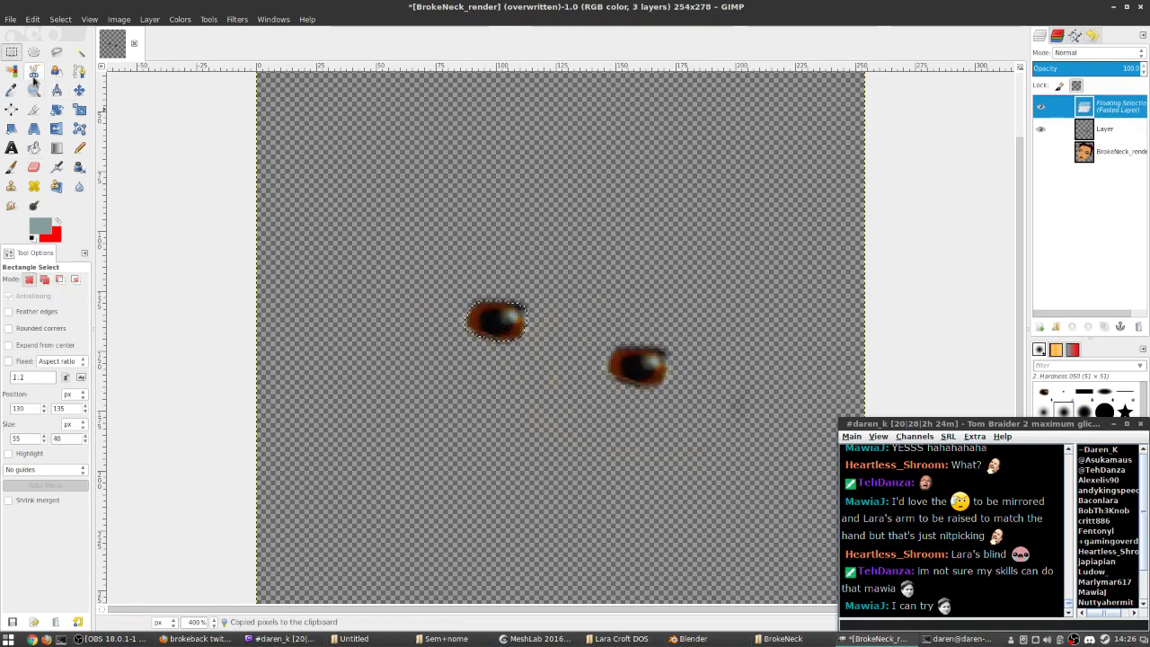
click(477, 402)
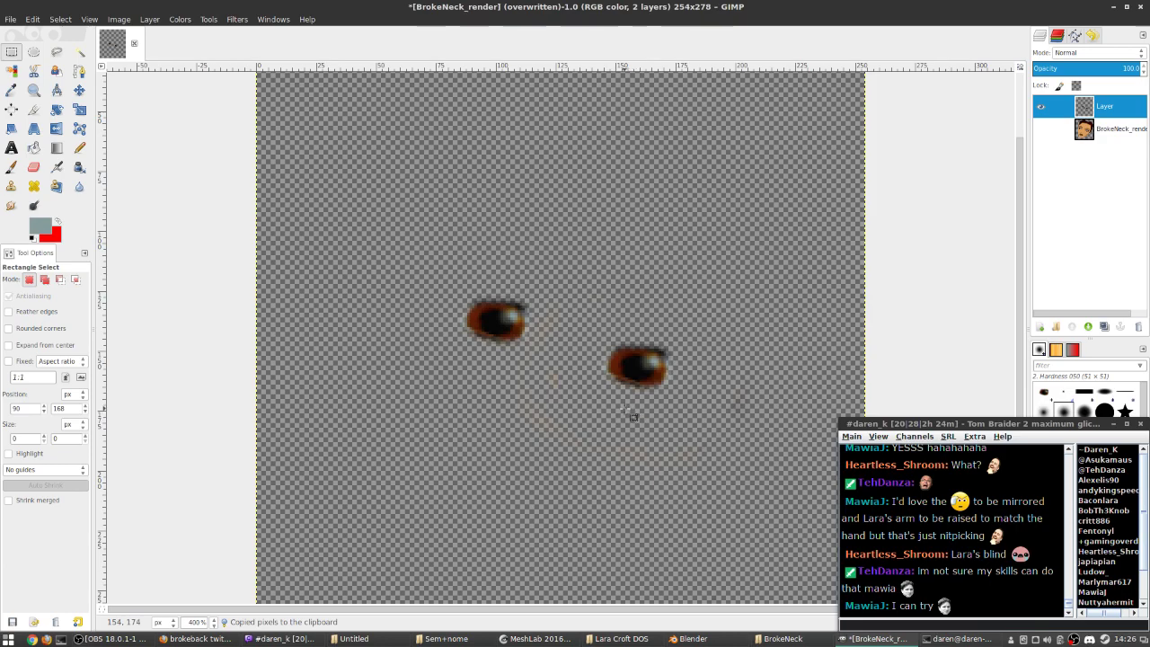
click(1041, 131)
click(1041, 131)
key(ctrl+z)
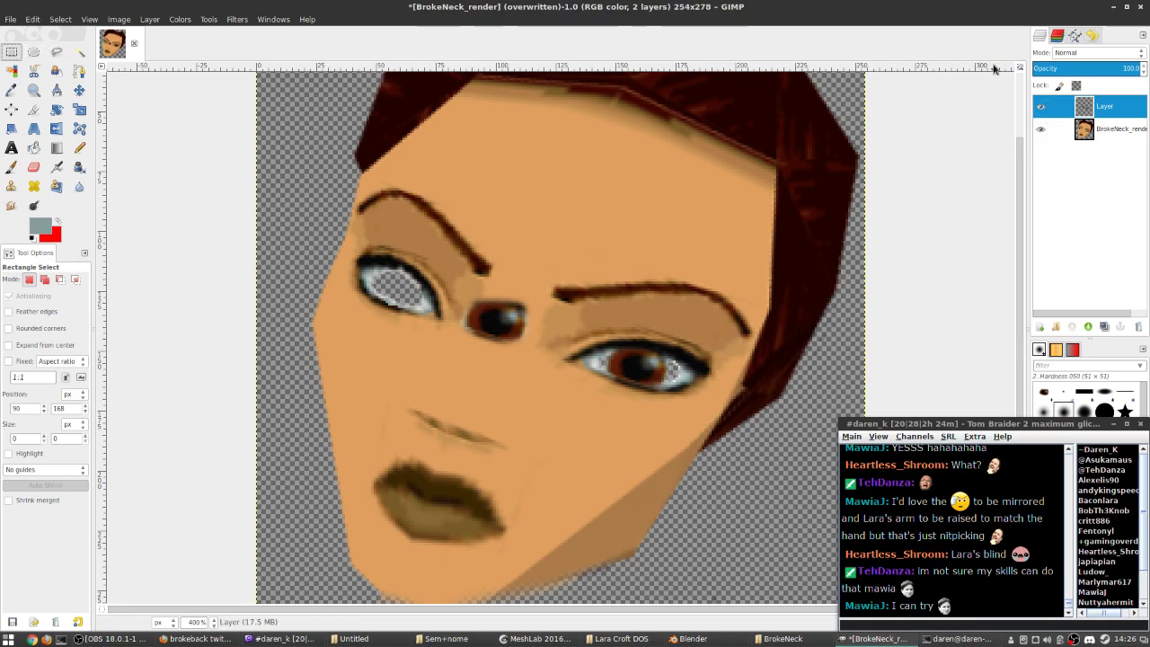
click(636, 364)
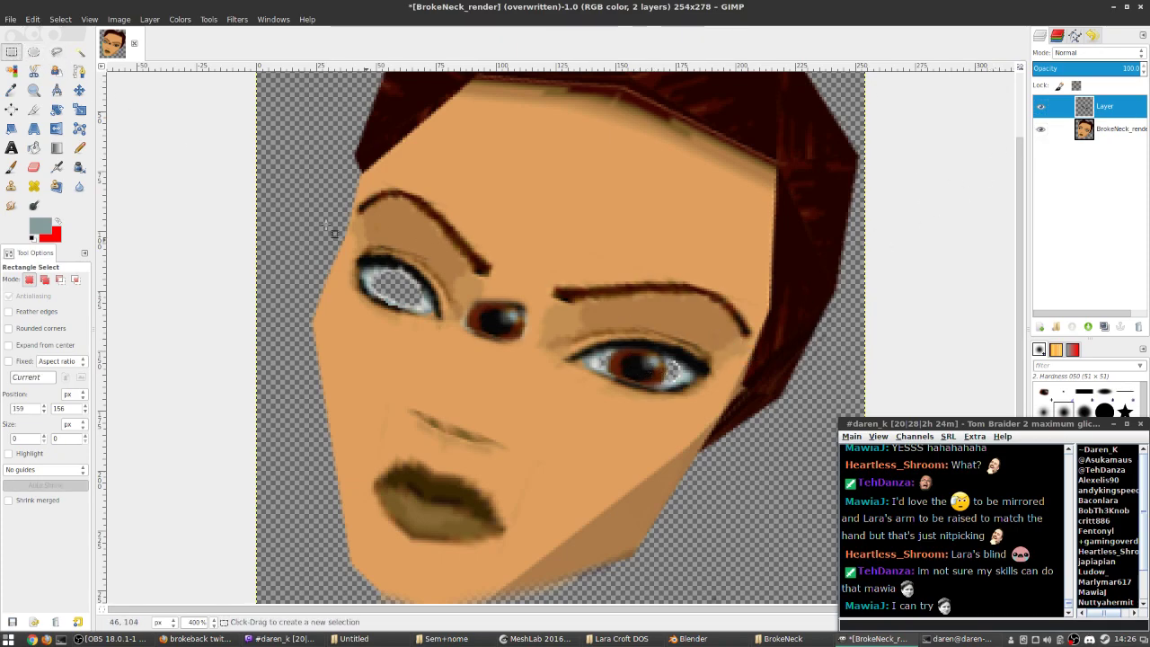
click(1040, 129)
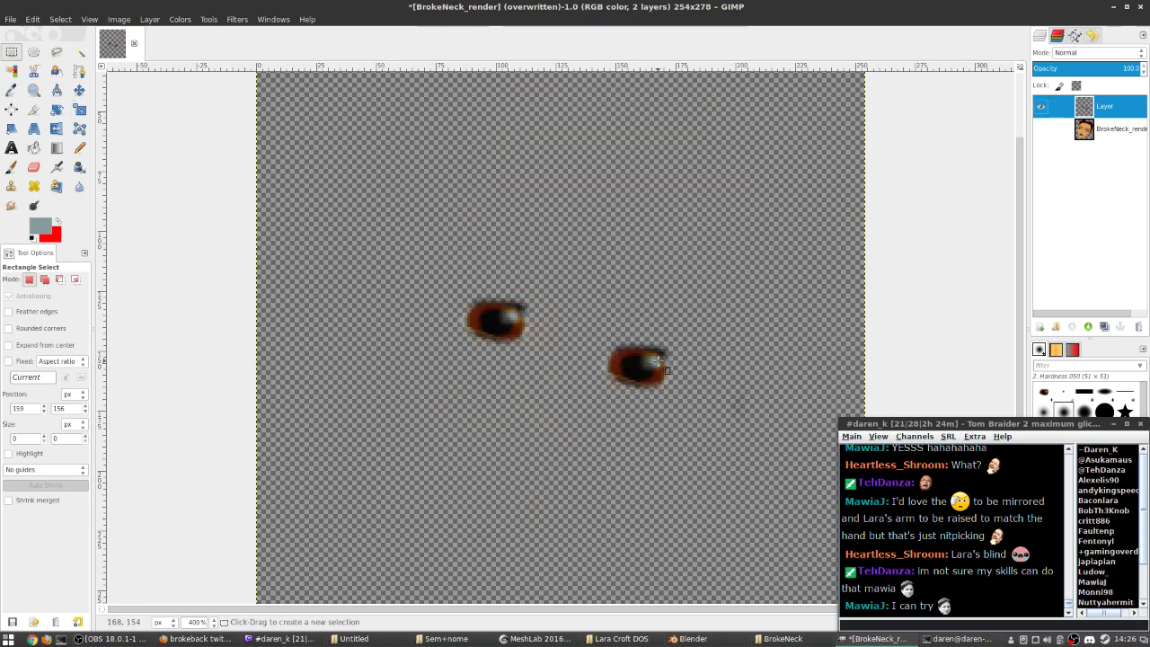
key(ctrl+z)
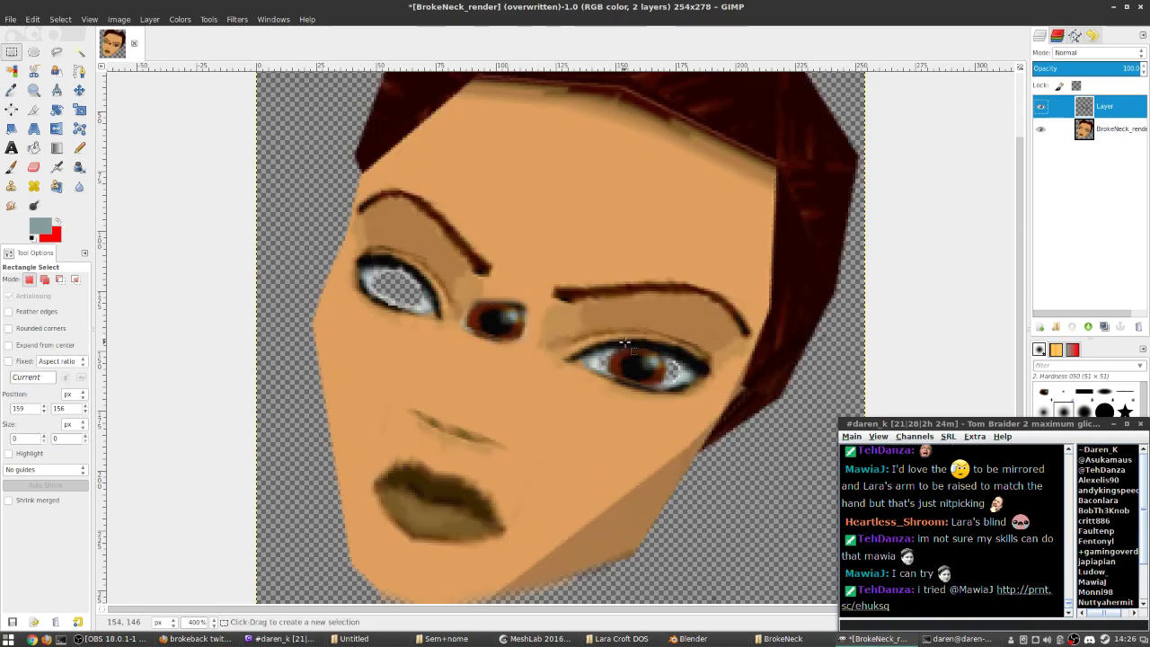
- Undo the anchoring and move of the pasted iris, and put the floating selection on a new layer
key(ctrl+y)
key(ctrl+v)
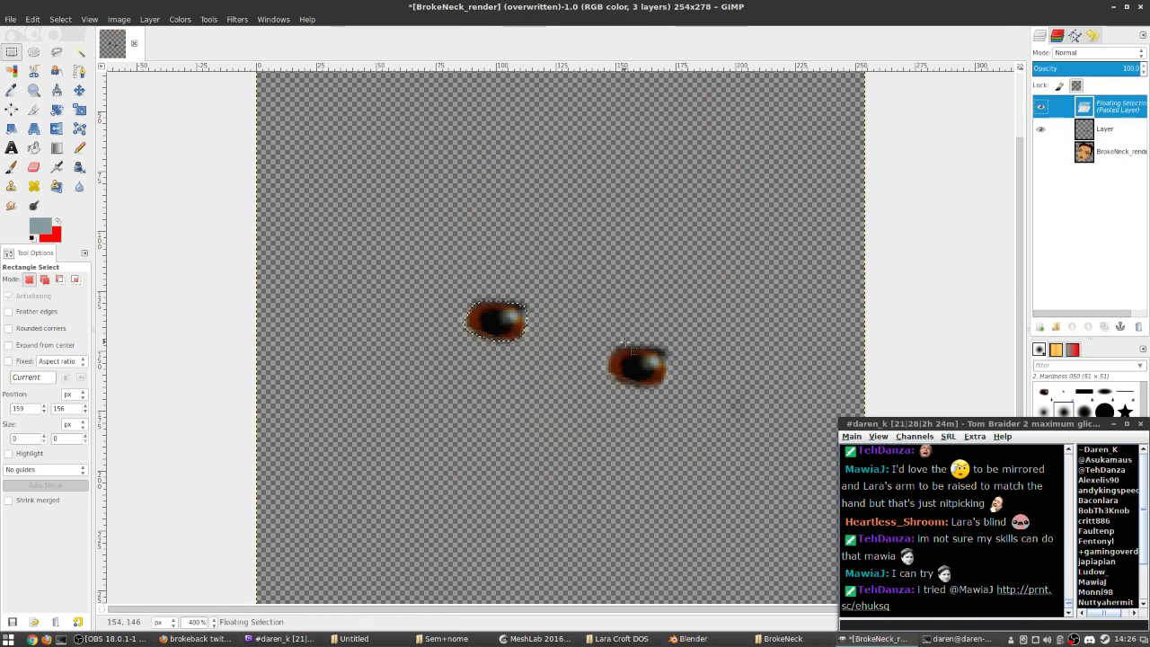
drag(496, 321, 638, 367)
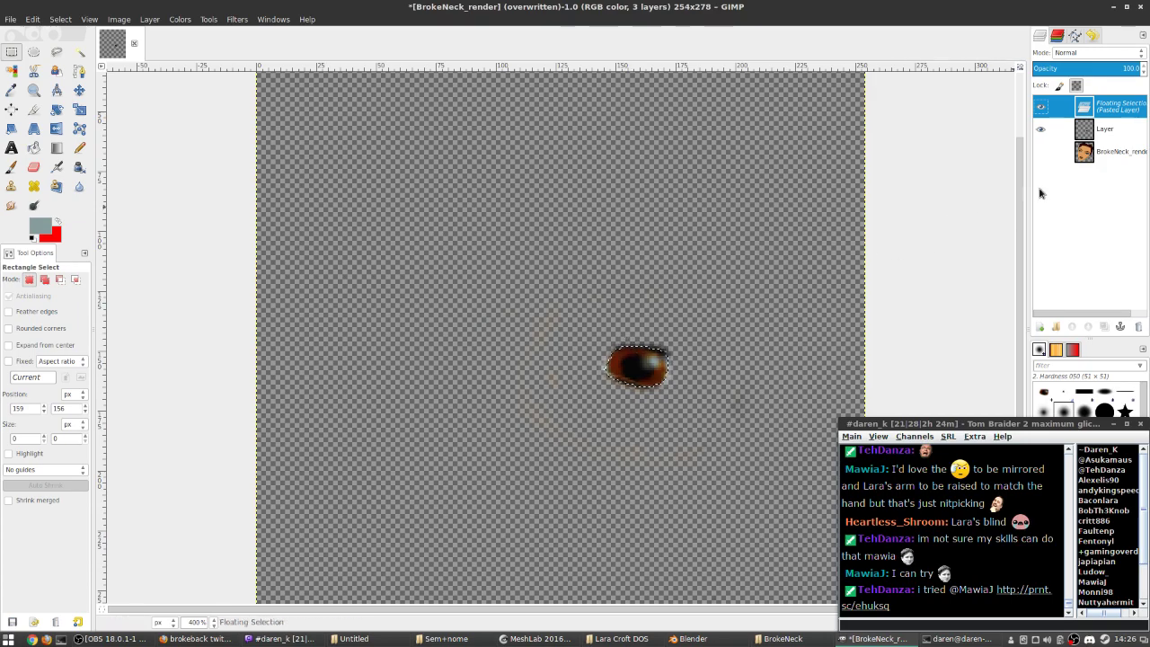
click(1041, 326)
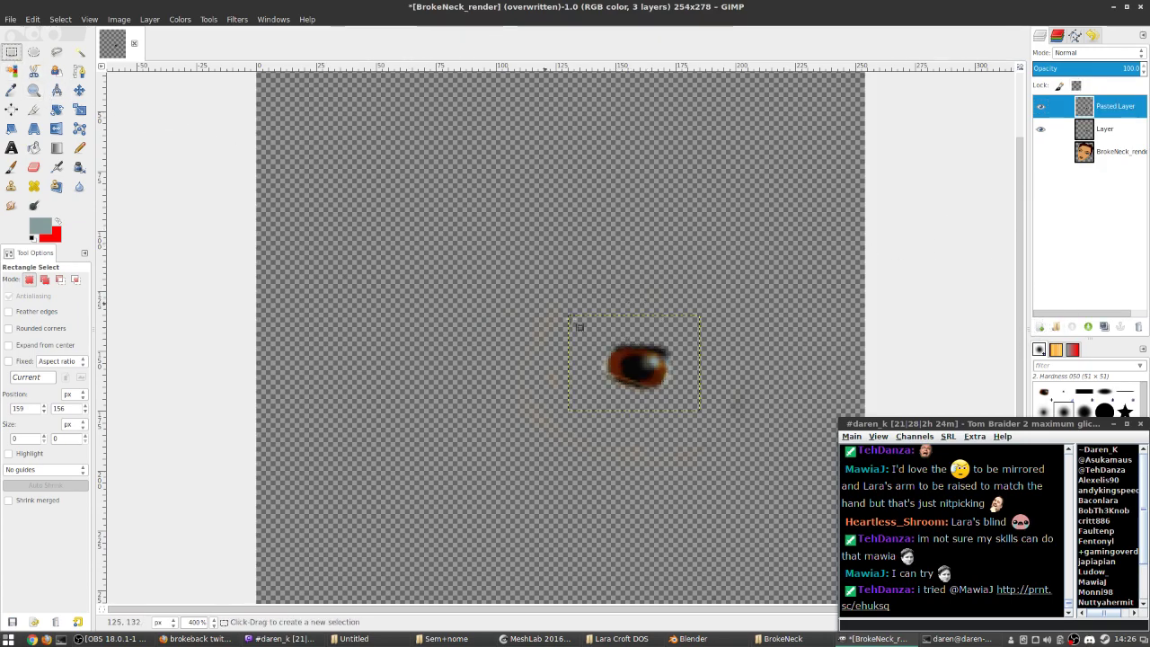
click(308, 239)
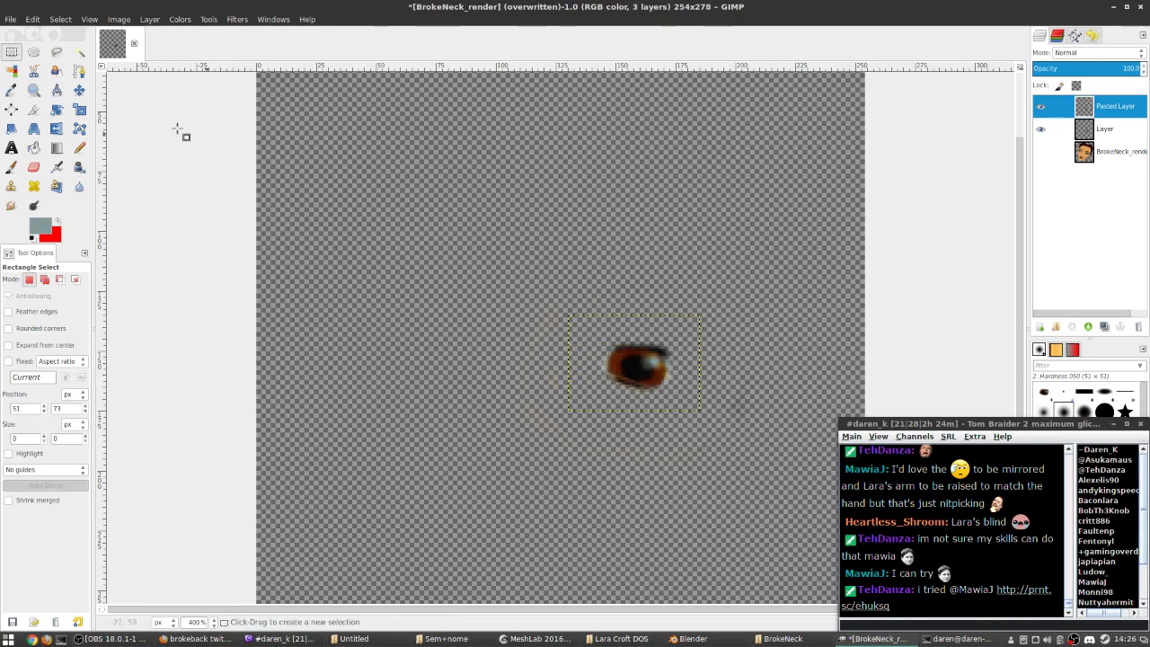
- Move the pasted iris layer to between the two eyes using the Scale tool, and show the face layer again
click(79, 109)
click(634, 363)
drag(634, 364, 445, 309)
click(365, 100)
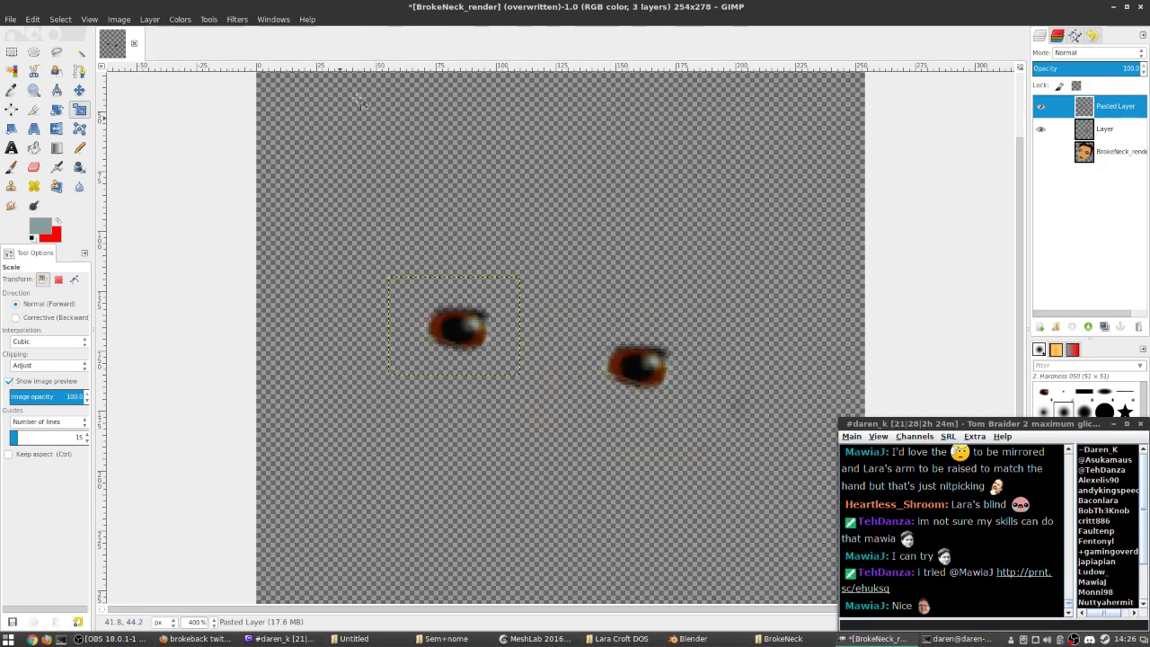
click(12, 51)
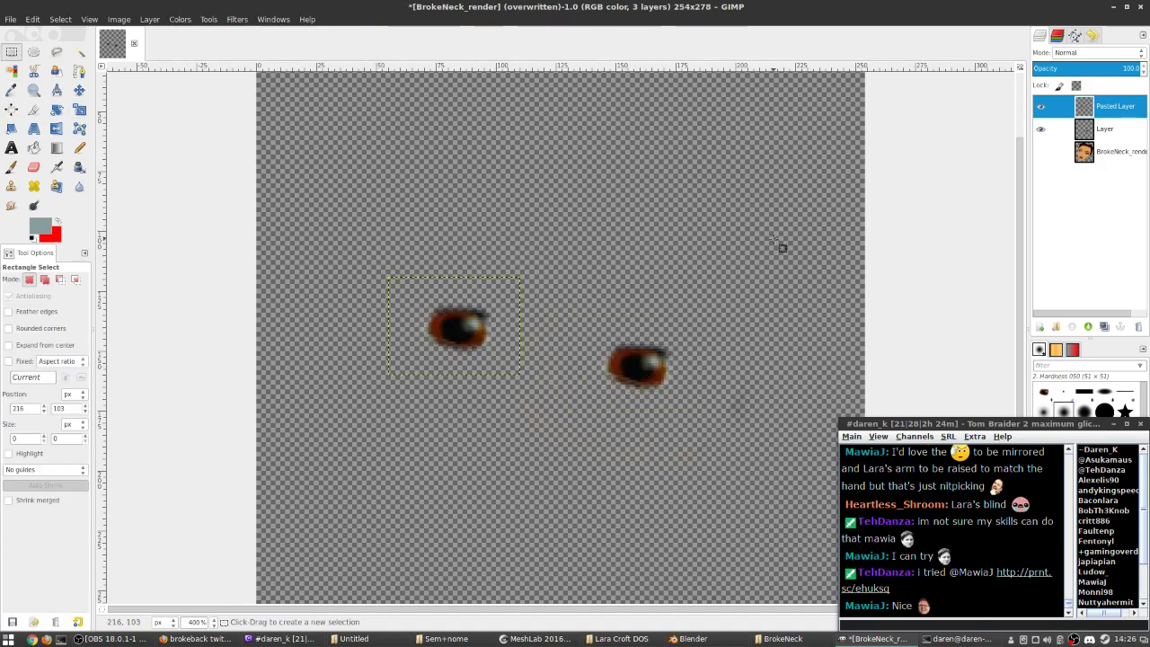
click(1040, 152)
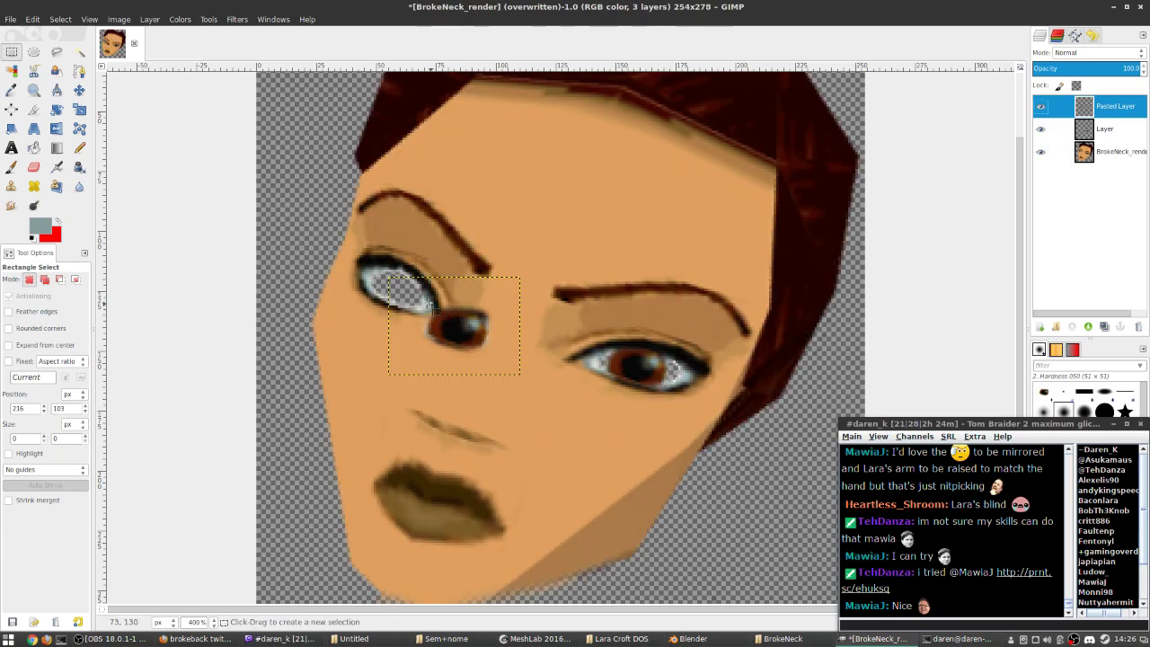
- Select a 57 × 49 px rectangle around the larger eye's iris on its layer, shift the iris towards the eye's inner corner, and anchor it
click(1087, 131)
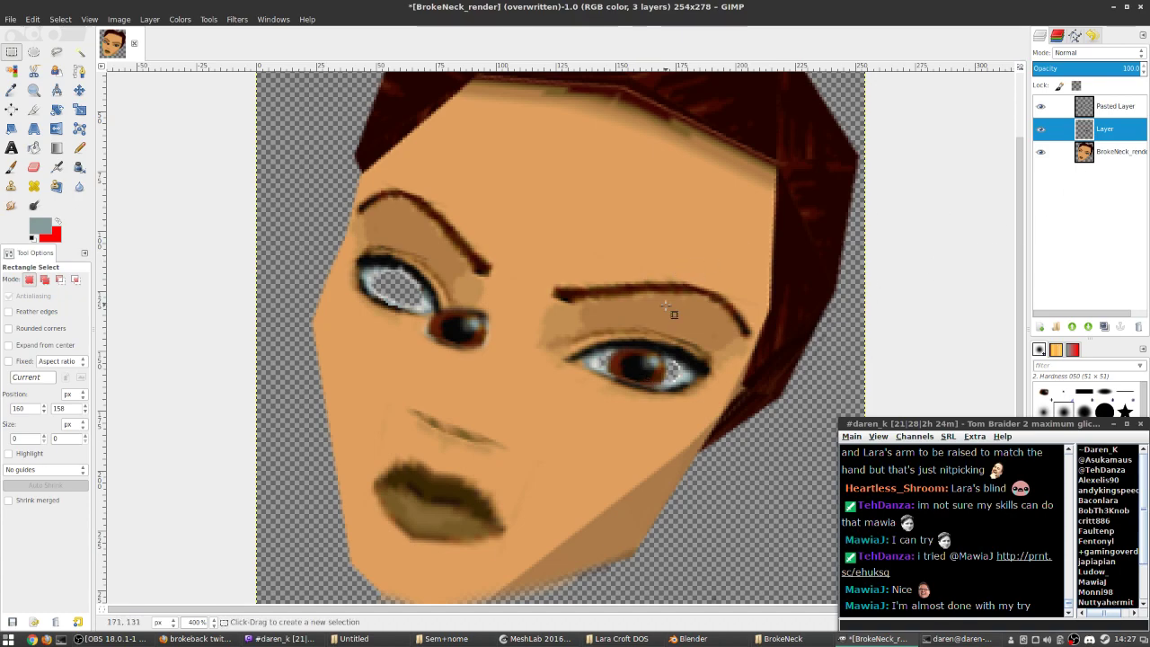
drag(590, 327, 735, 442)
drag(678, 403, 657, 373)
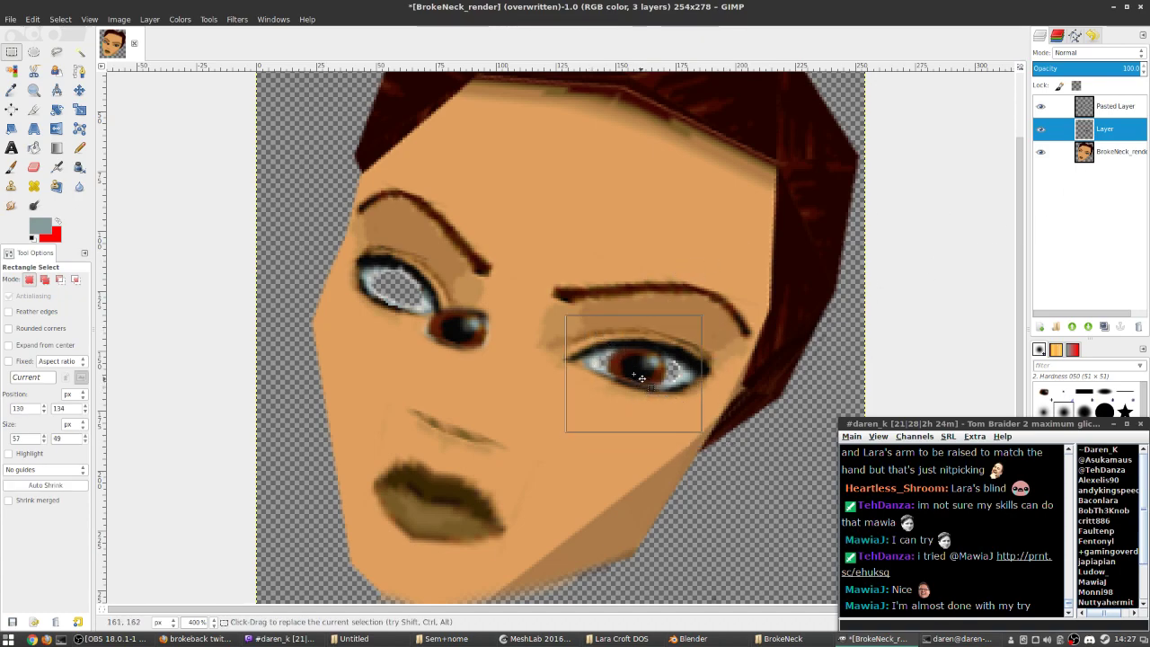
click(79, 109)
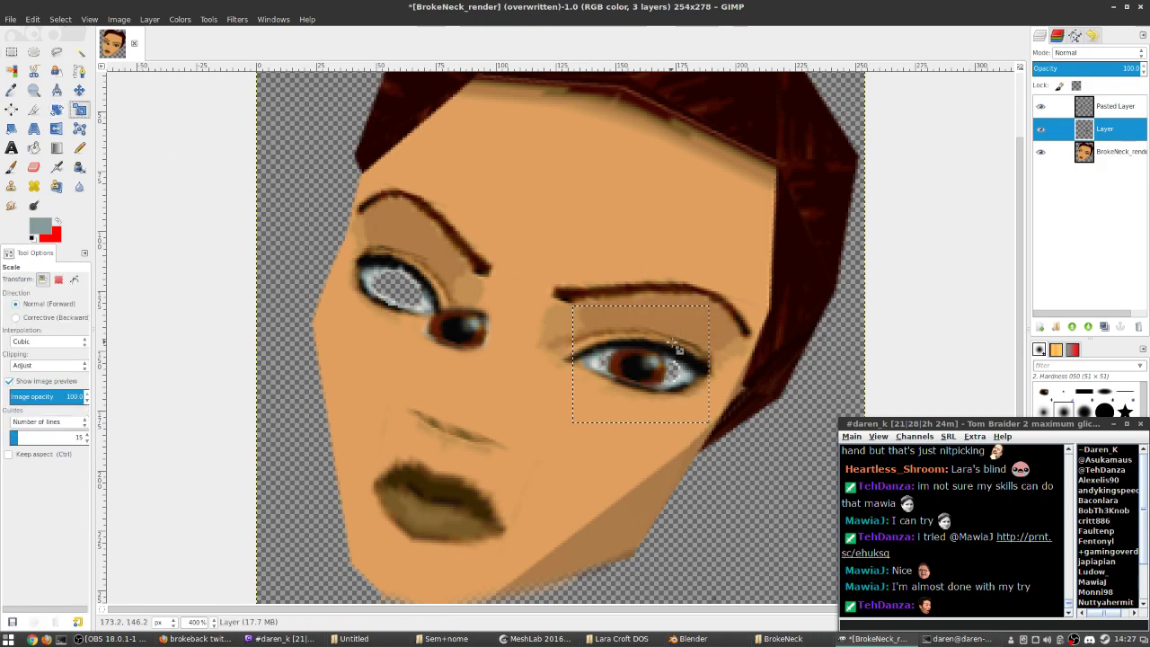
click(645, 363)
drag(645, 362, 608, 357)
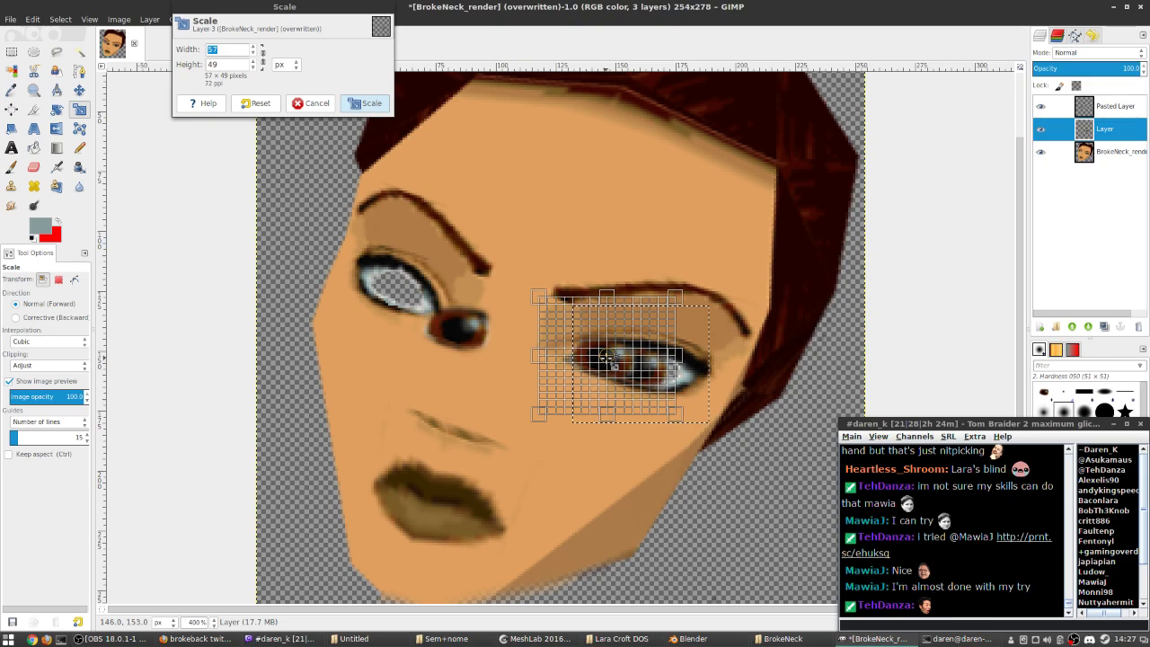
click(365, 103)
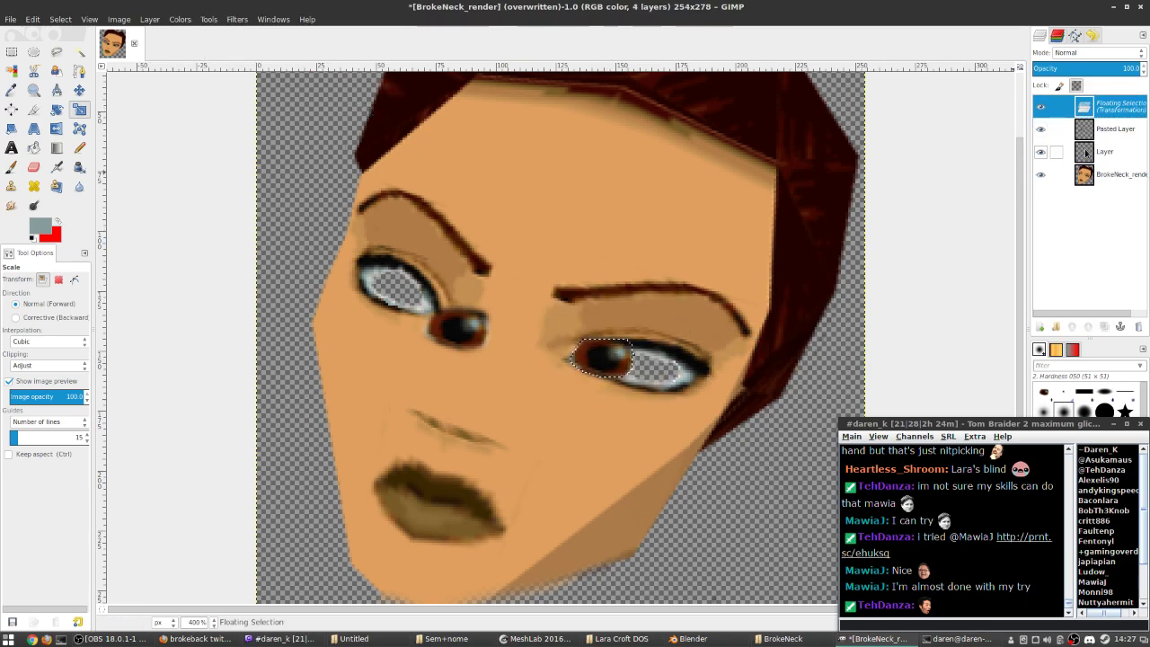
click(934, 225)
click(318, 105)
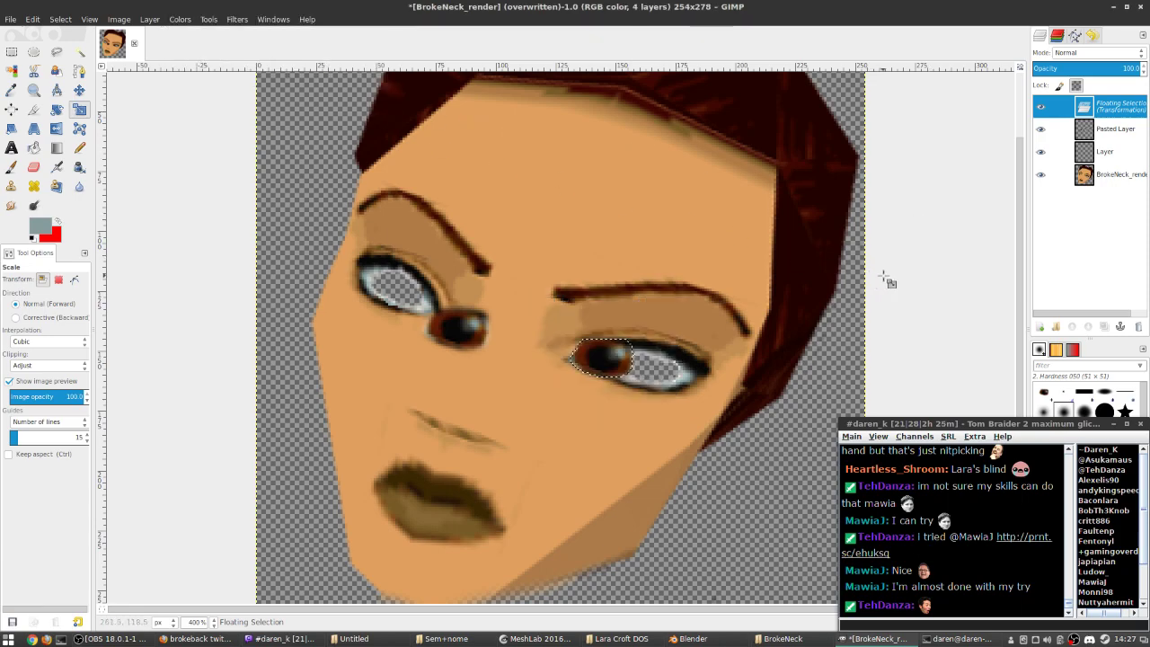
click(11, 52)
click(205, 161)
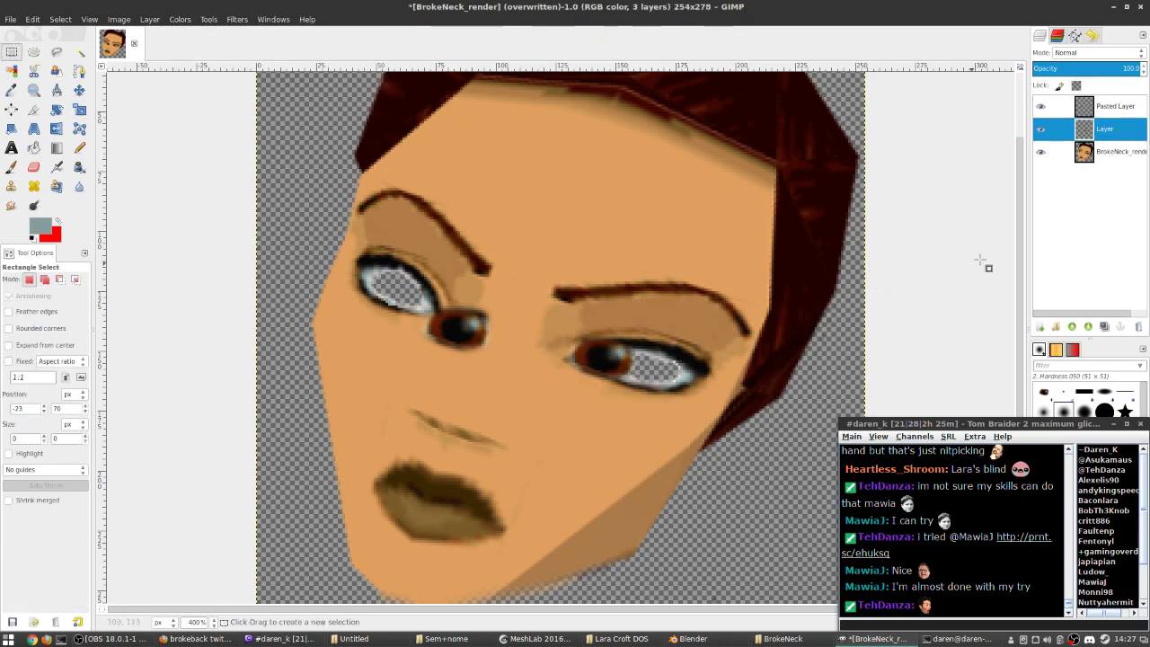
- Lower the larger eye's iris layer beneath the face layer so the iris sits behind the eye cut-out
click(1087, 327)
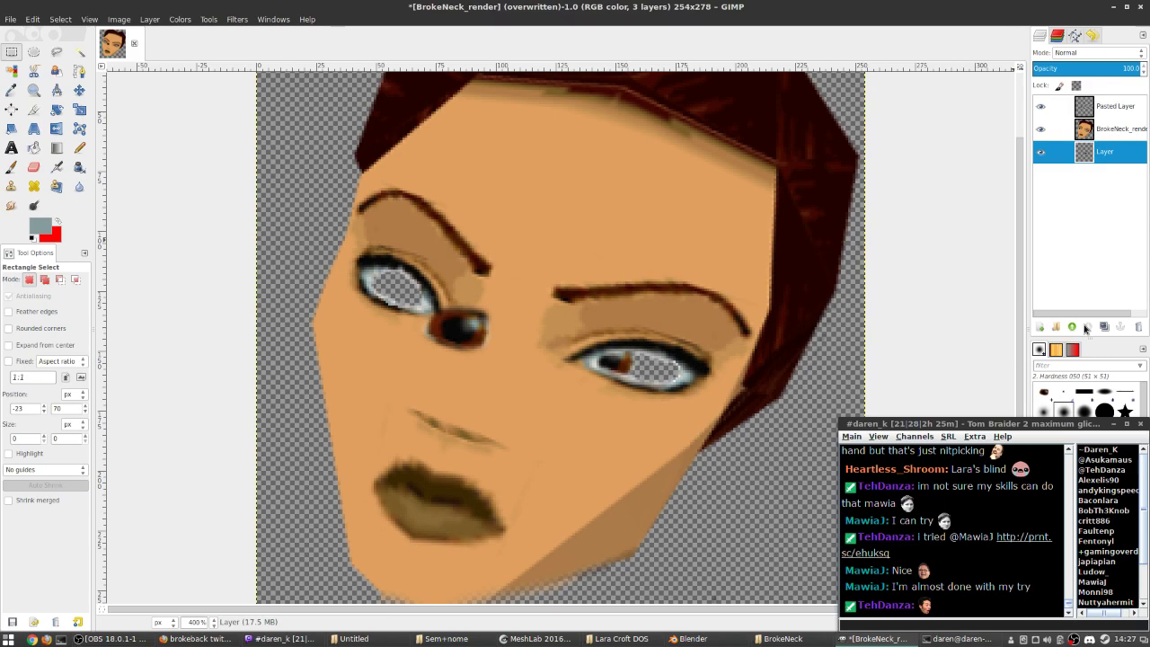
scroll(645, 369, up, 4)
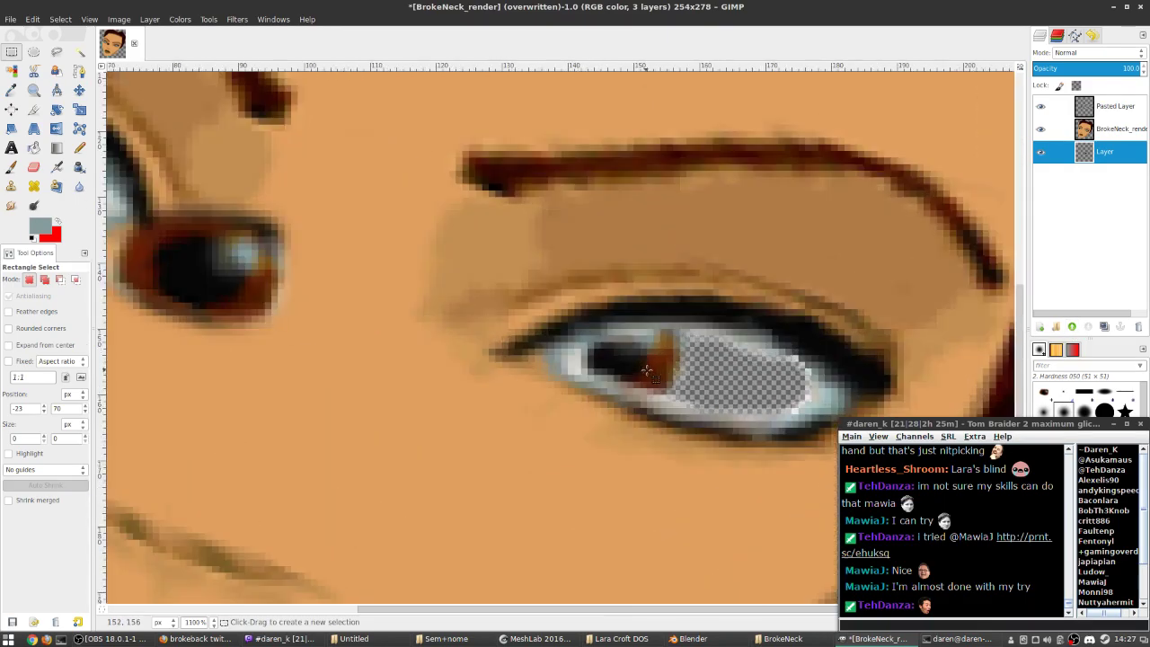
scroll(660, 378, down, 4)
scroll(658, 378, down, 2)
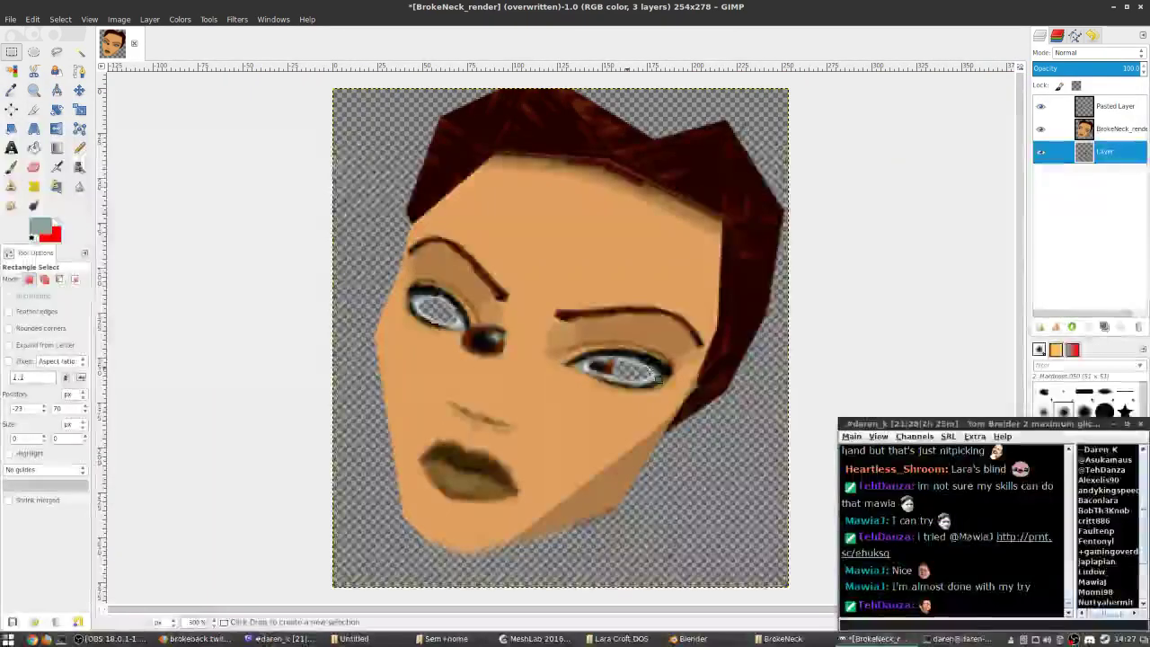
scroll(658, 378, up, 2)
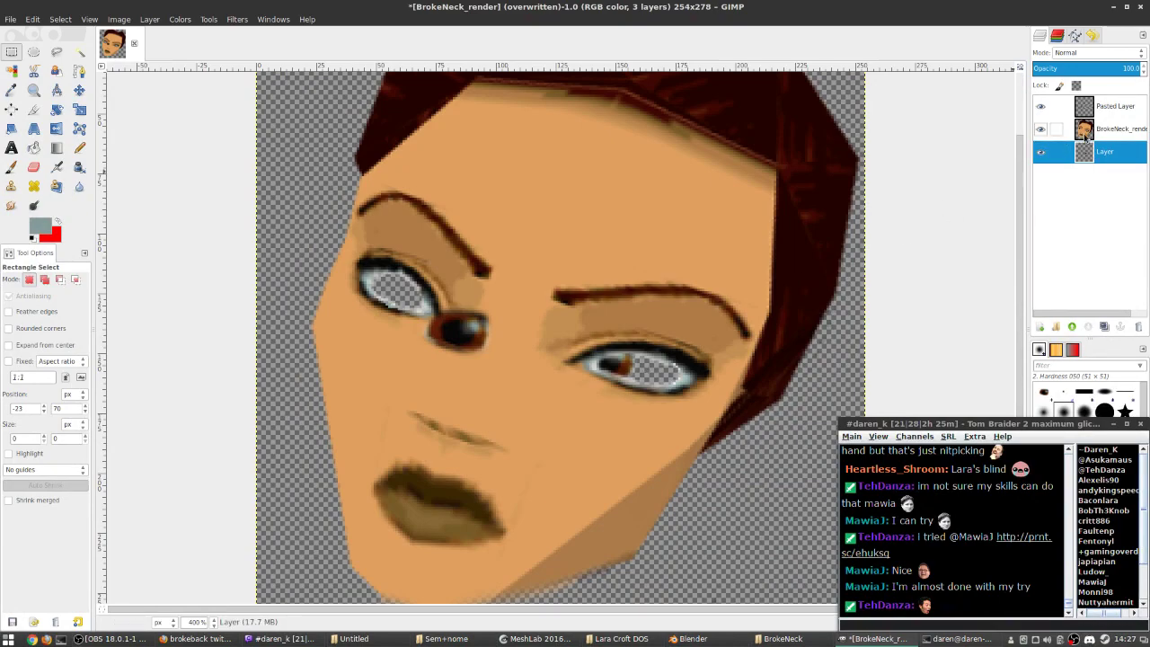
- Shift the larger eye's iris layer slightly right and down behind the cut-out using the Scale tool
click(79, 108)
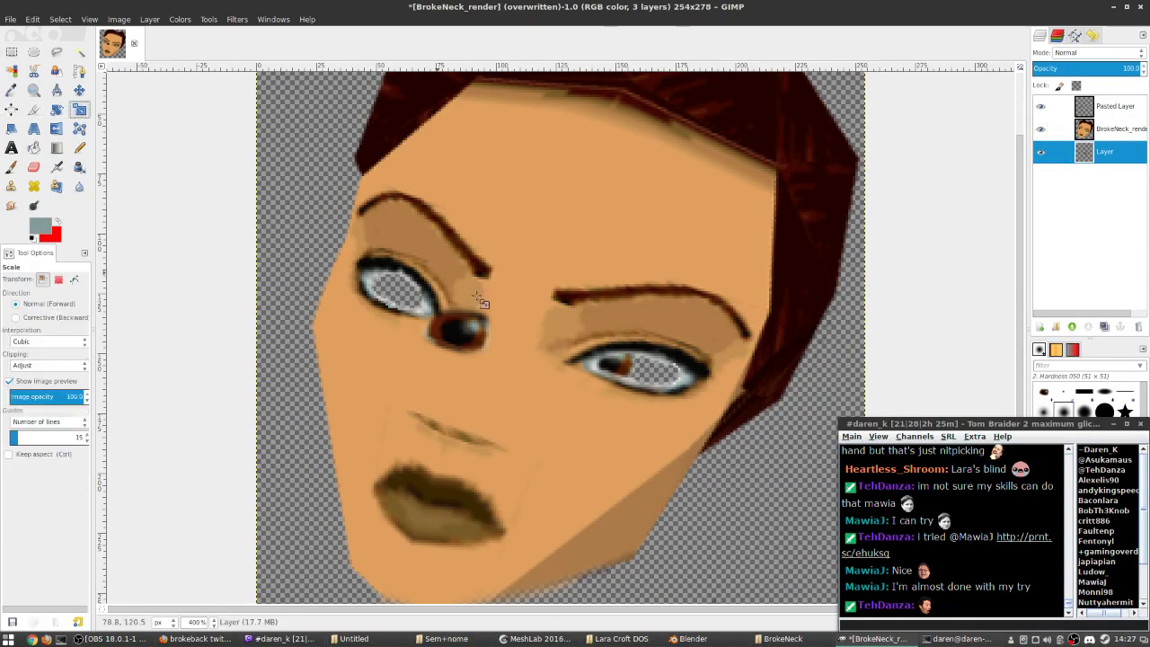
click(310, 187)
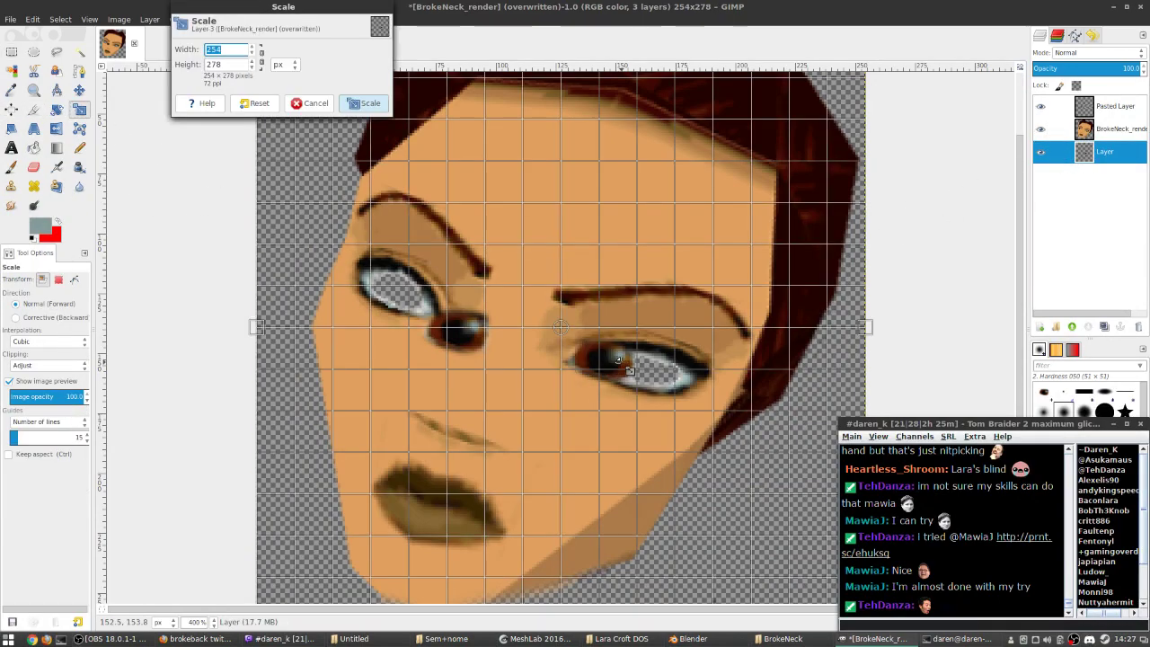
click(309, 105)
click(611, 364)
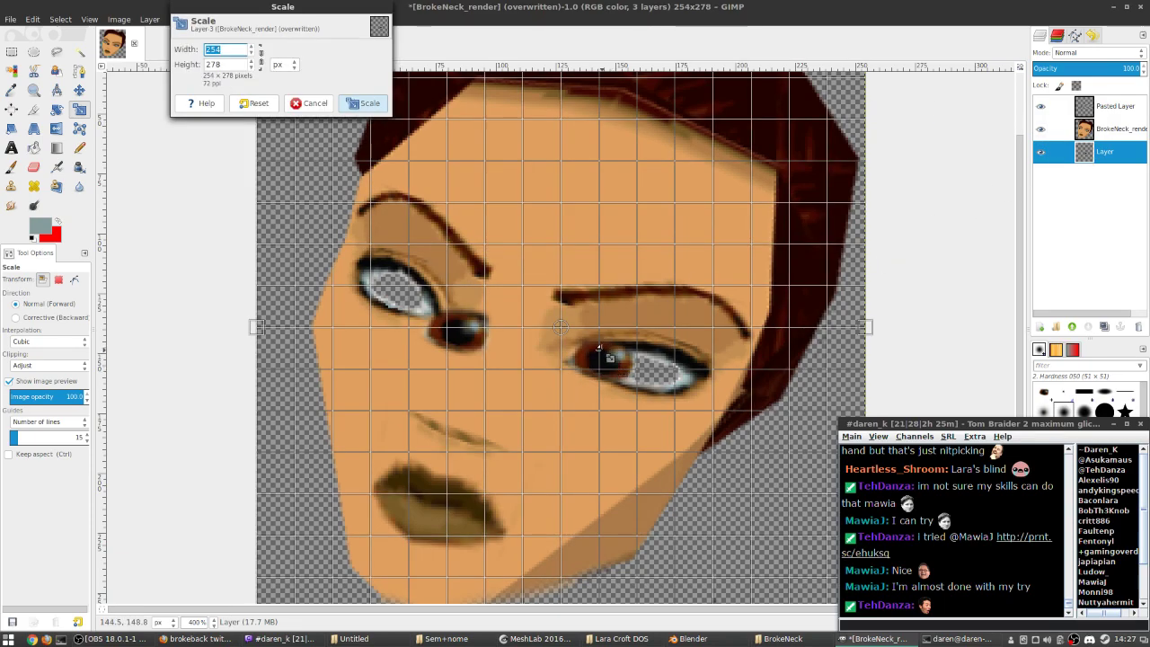
drag(564, 328, 571, 332)
click(359, 104)
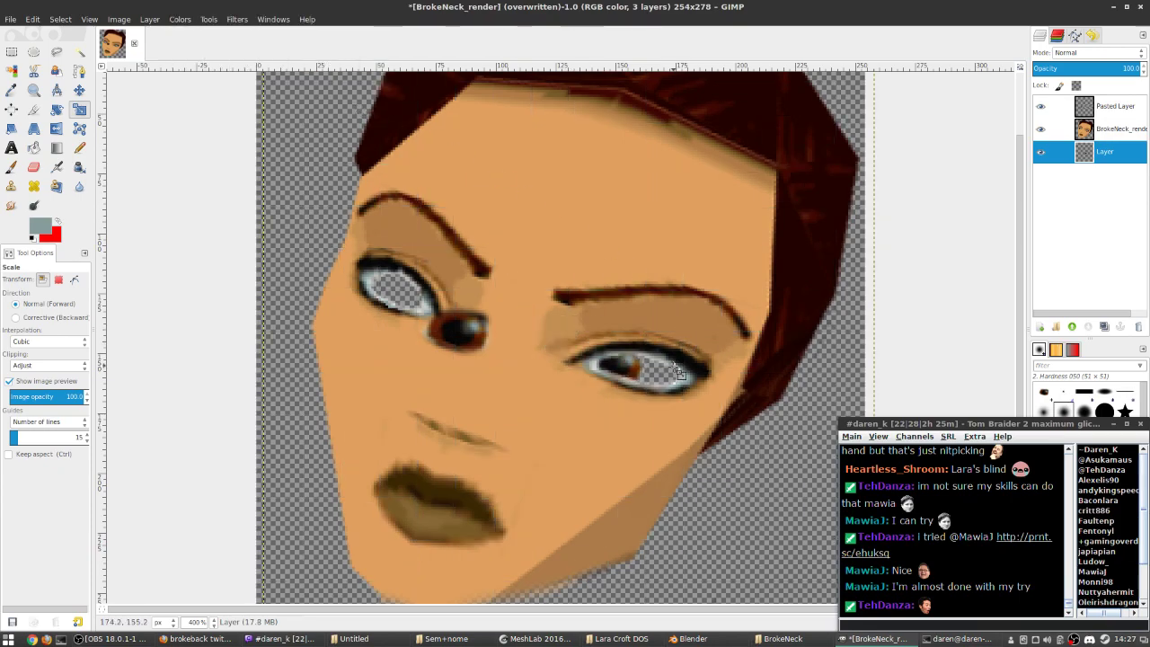
- Erase the face layer's eye white covering the iris near the larger eye's inner corner with Eraser size 5.76
scroll(644, 376, up, 3)
click(1109, 128)
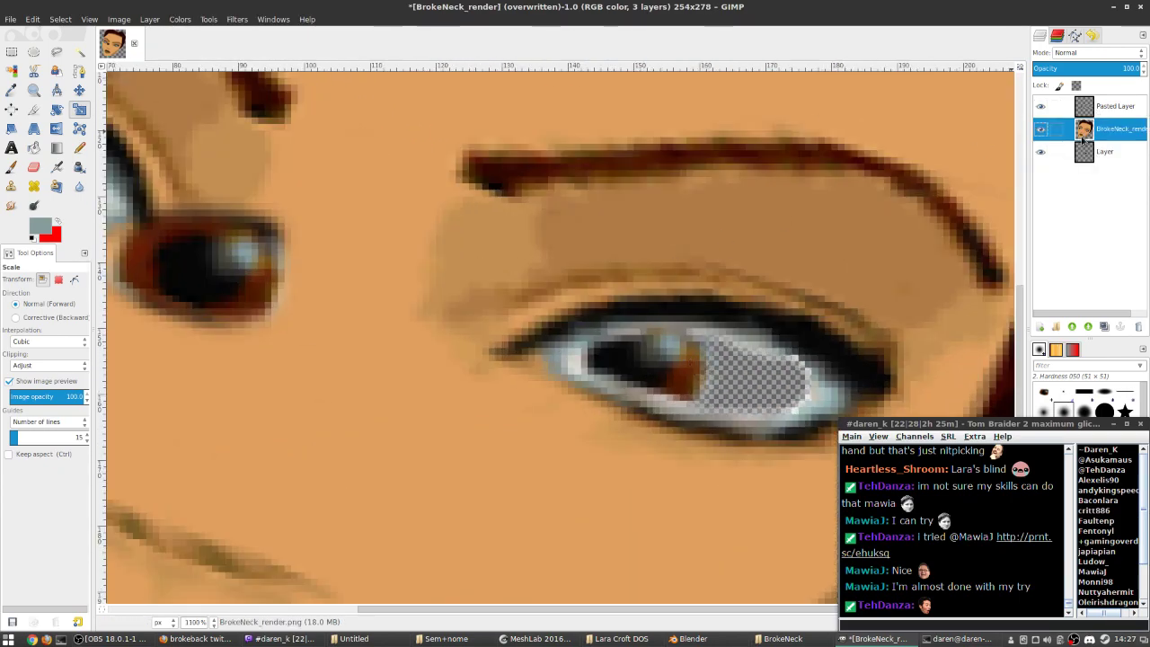
click(33, 167)
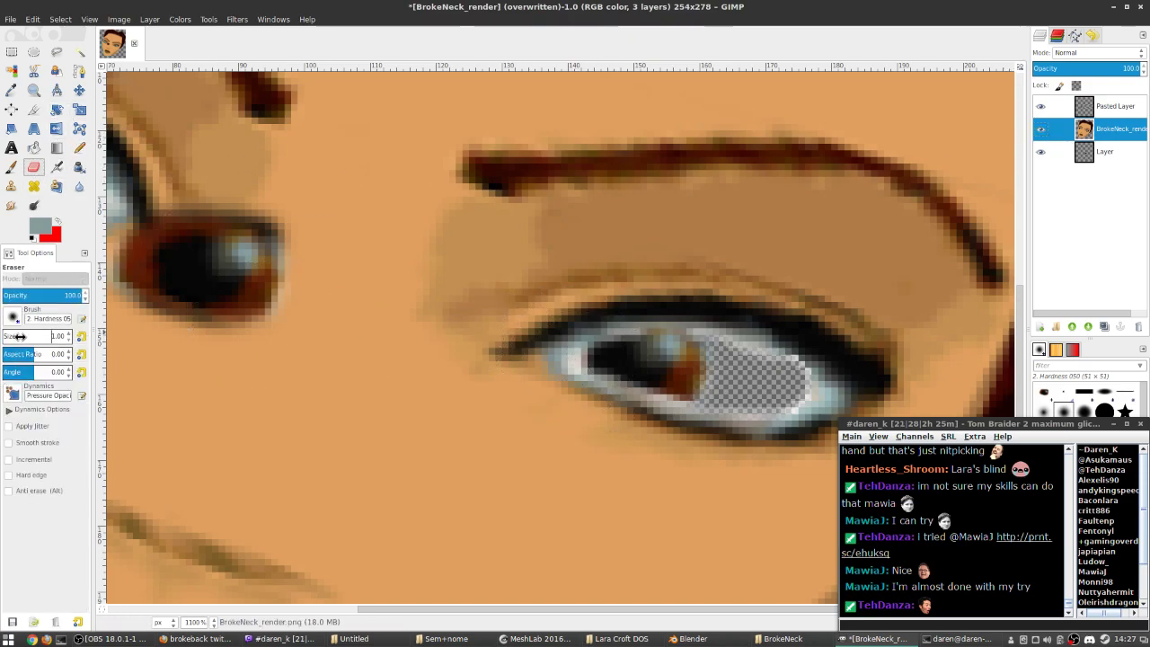
mouse_move(573, 355)
mouse_down()
mouse_move(640, 394)
mouse_move(594, 359)
mouse_move(602, 343)
mouse_move(652, 333)
mouse_move(620, 348)
mouse_up()
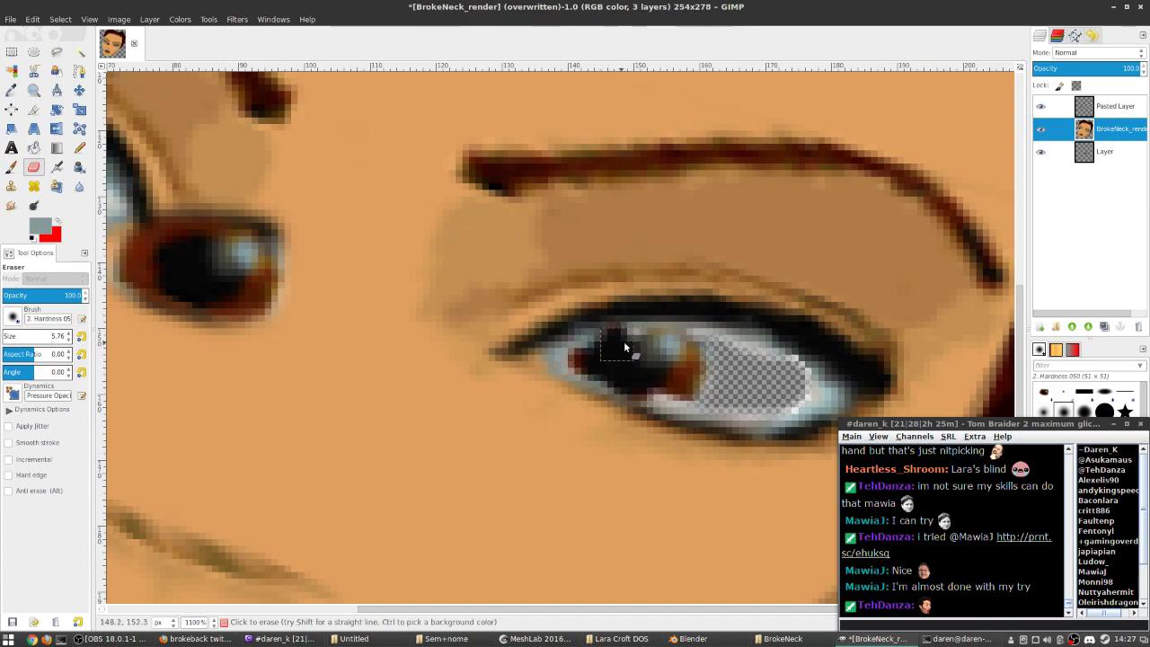
mouse_move(658, 406)
mouse_down()
mouse_move(581, 365)
mouse_move(621, 362)
mouse_up()
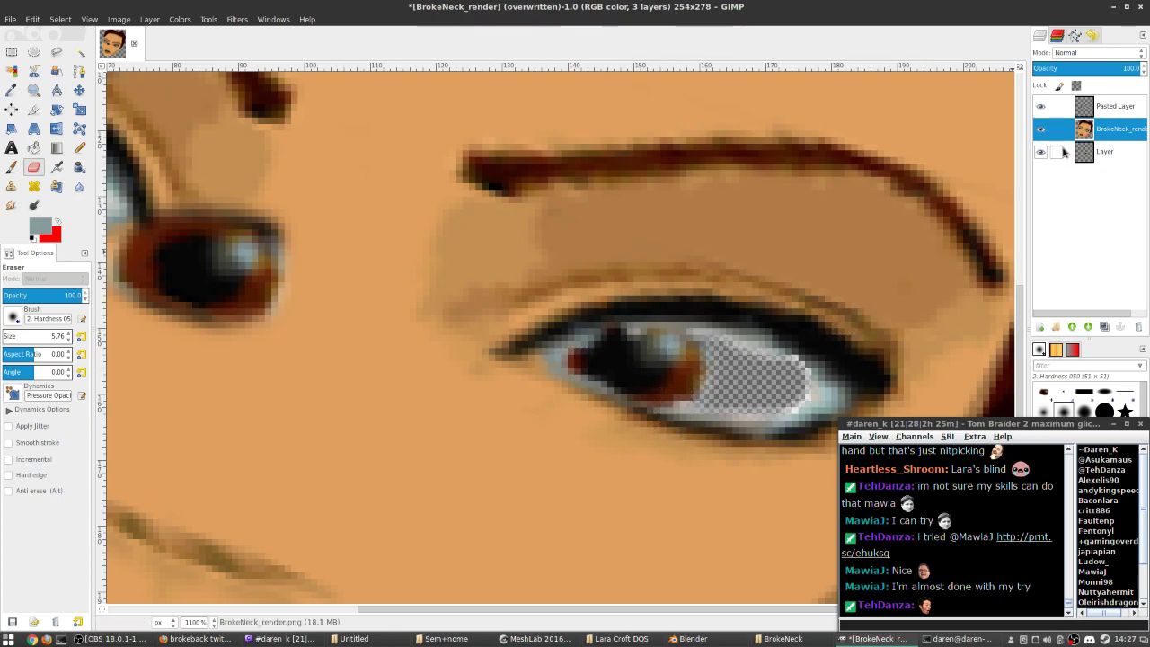
- Examine the enlarged cut-out and iris placement of the larger eye, both close up and with the whole head in view
scroll(653, 368, down, 8)
scroll(603, 359, up, 4)
scroll(604, 359, up, 1)
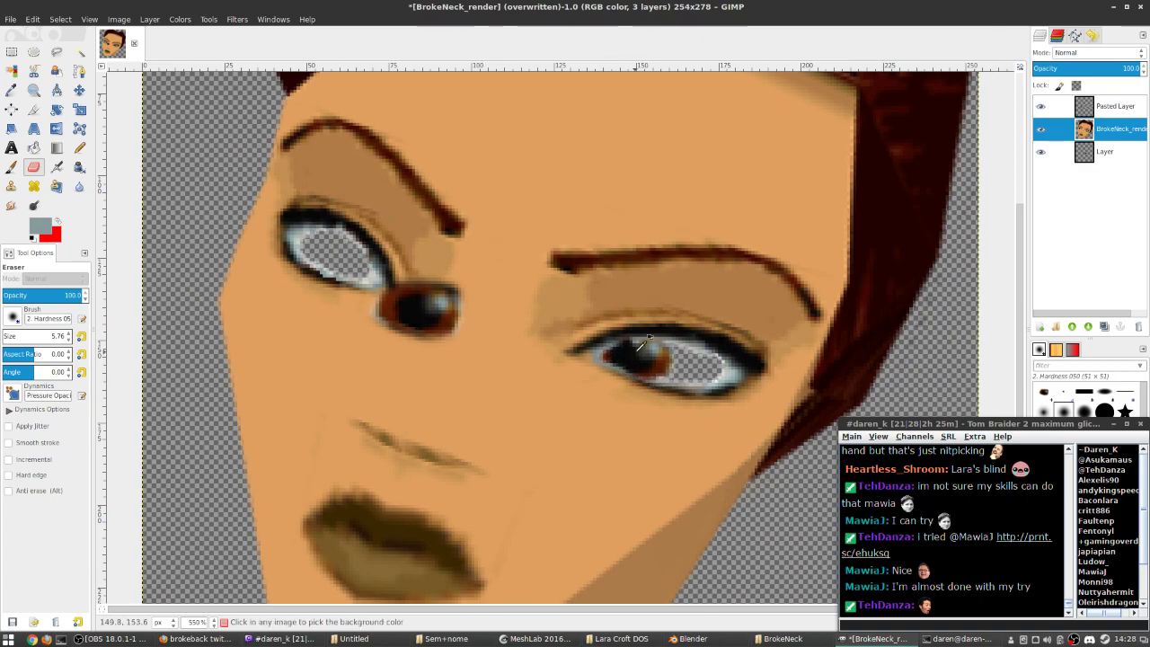
scroll(611, 357, up, 3)
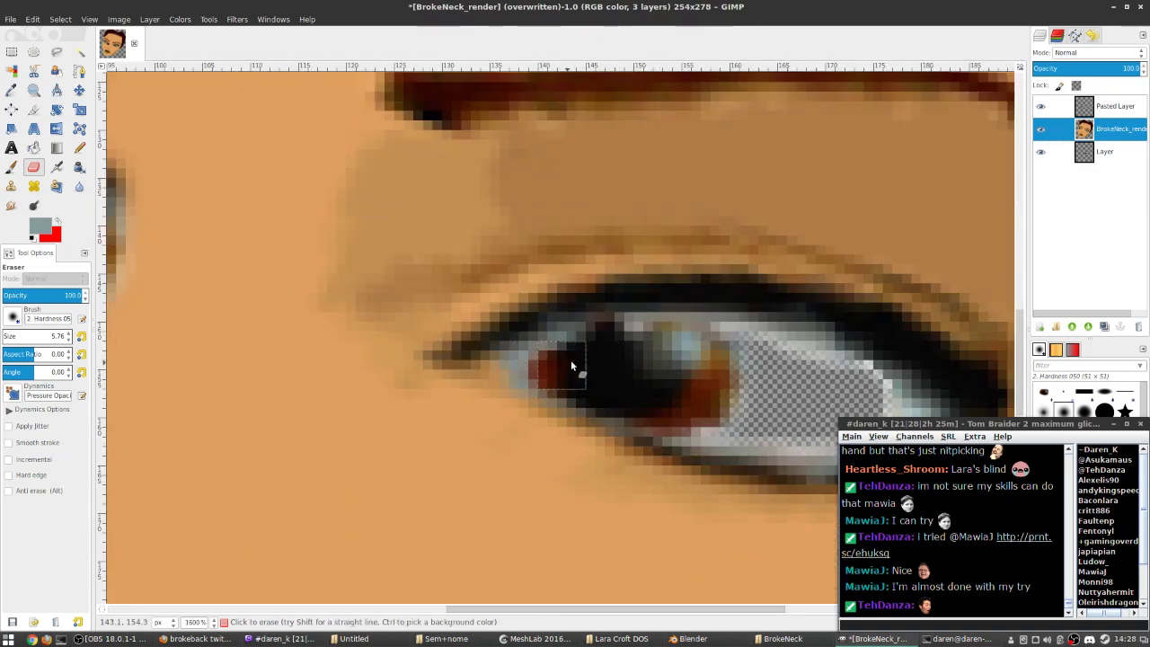
scroll(710, 364, down, 1)
scroll(710, 364, down, 3)
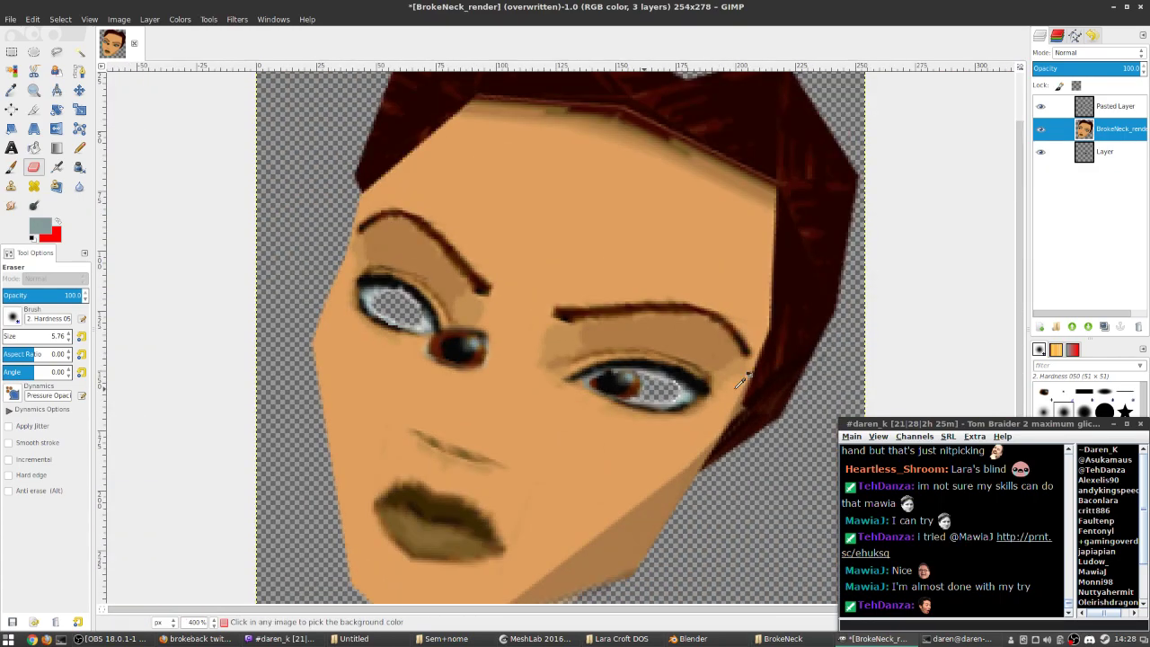
scroll(651, 386, down, 7)
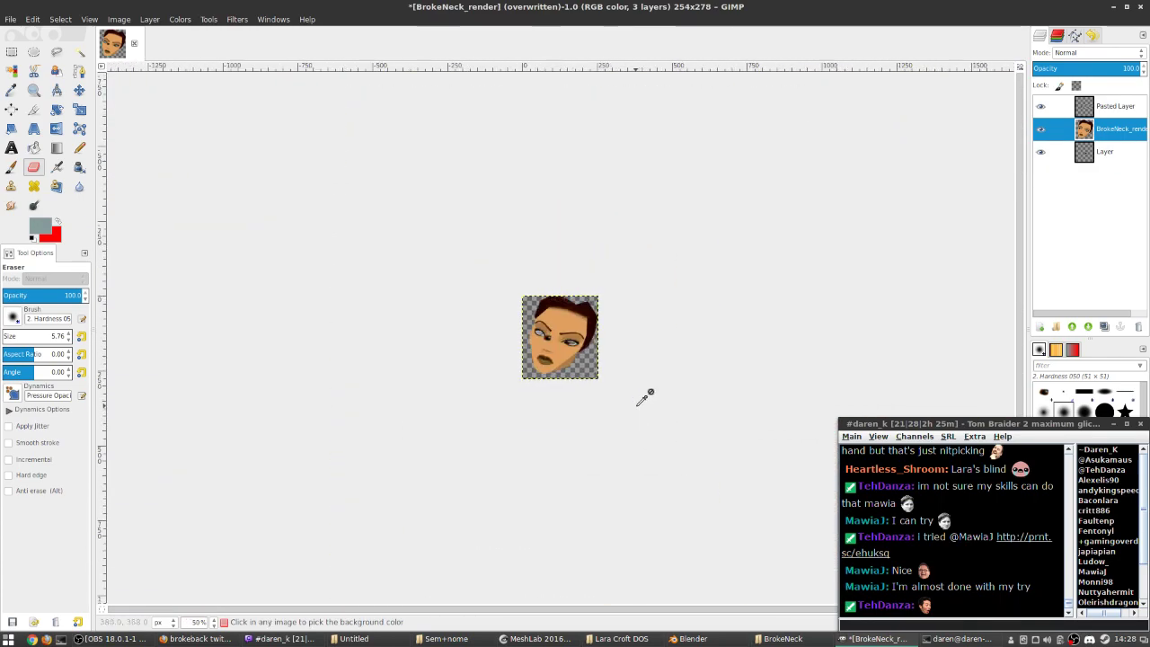
scroll(646, 398, up, 3)
scroll(588, 369, up, 2)
- Nudge the larger eye's iris layer slightly further right, keeping its size at 255 × 279 px
click(1084, 155)
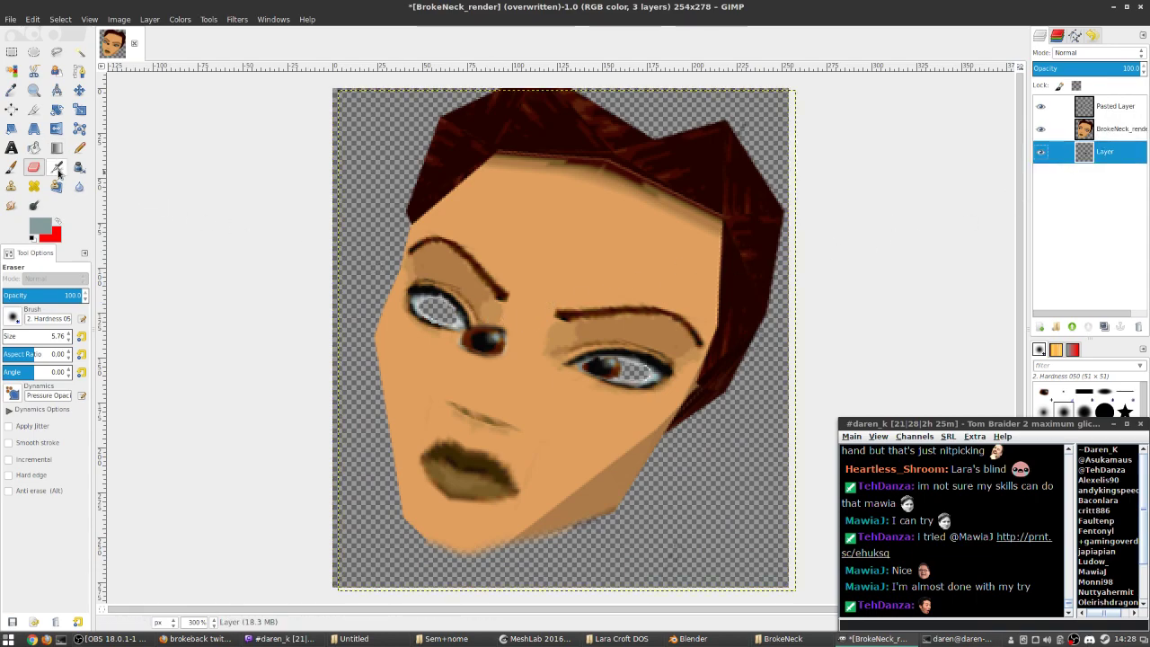
click(80, 109)
click(584, 362)
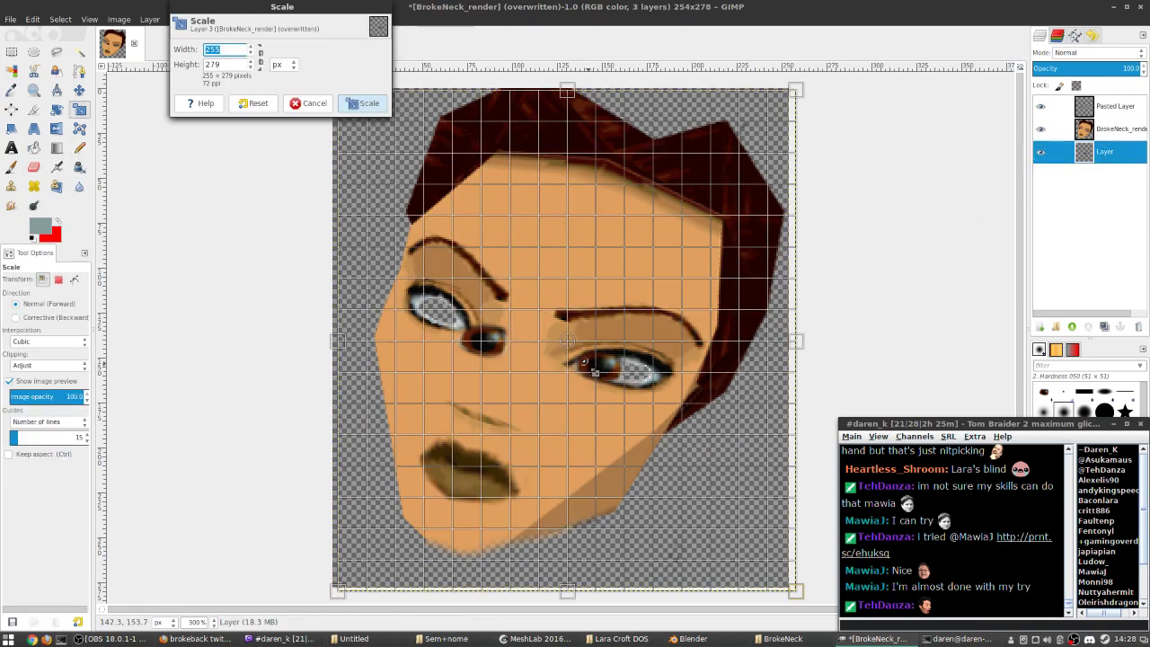
drag(579, 352, 583, 352)
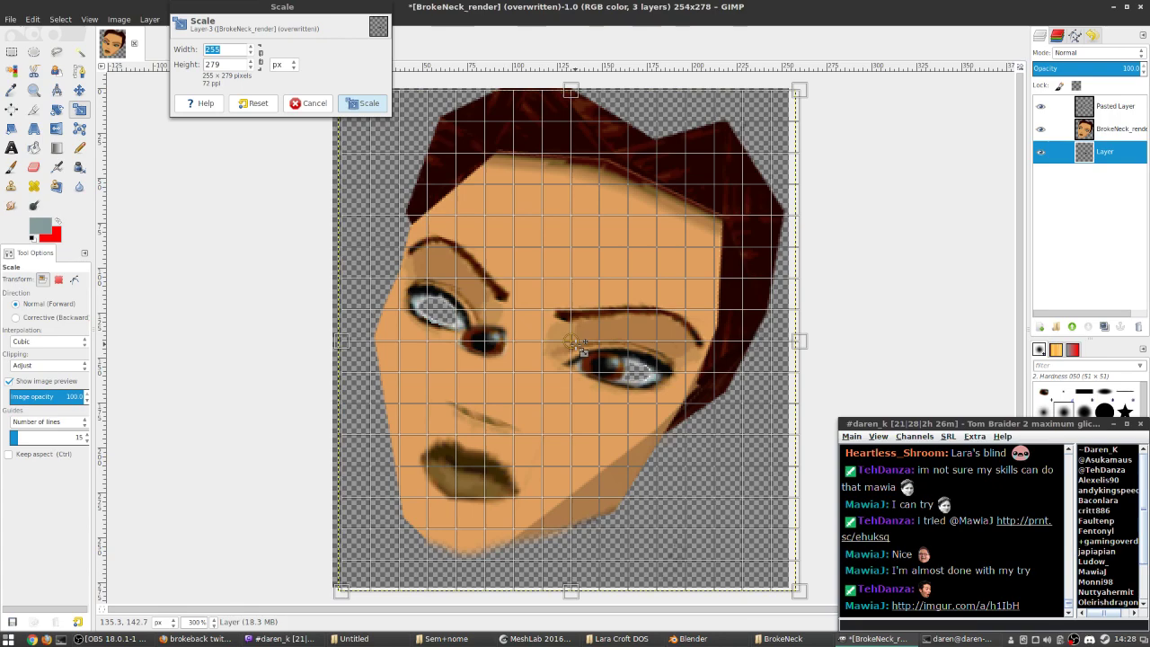
click(365, 104)
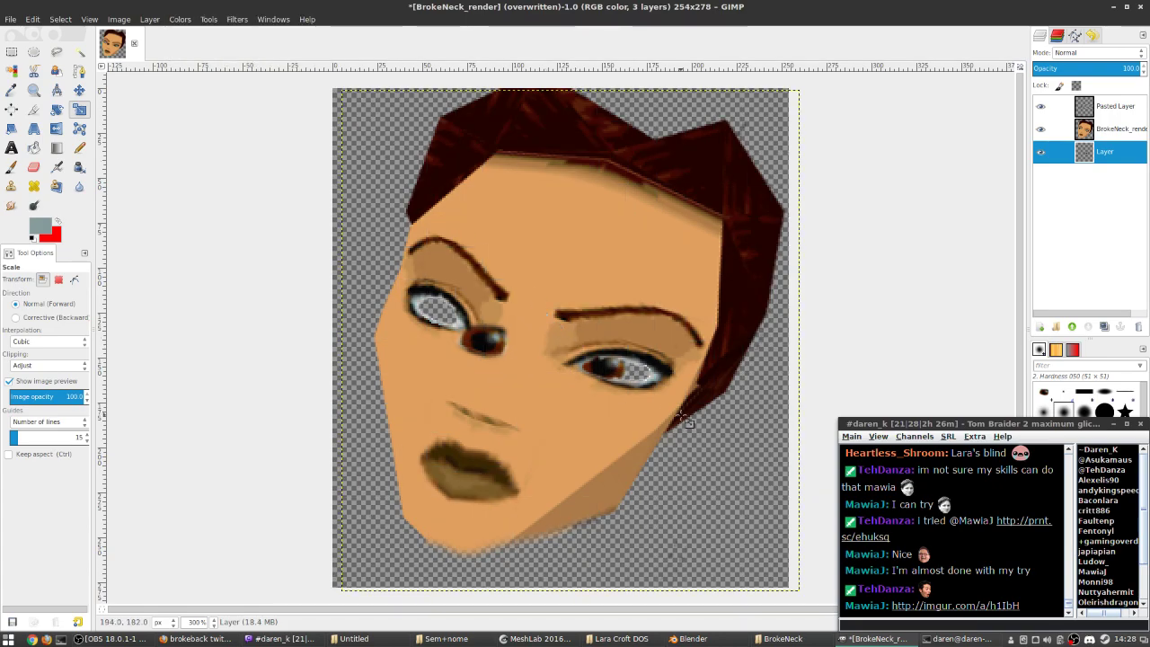
- Activate the Eraser at size 5.76 for retouching around the larger eye's iris
scroll(633, 386, up, 3)
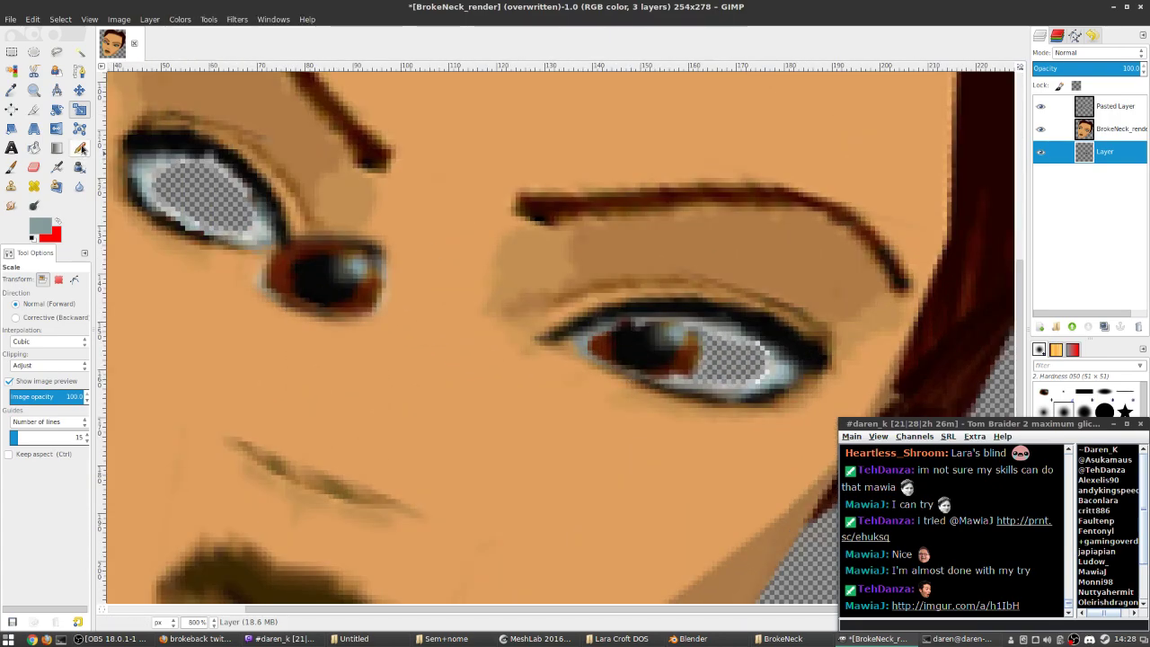
click(33, 167)
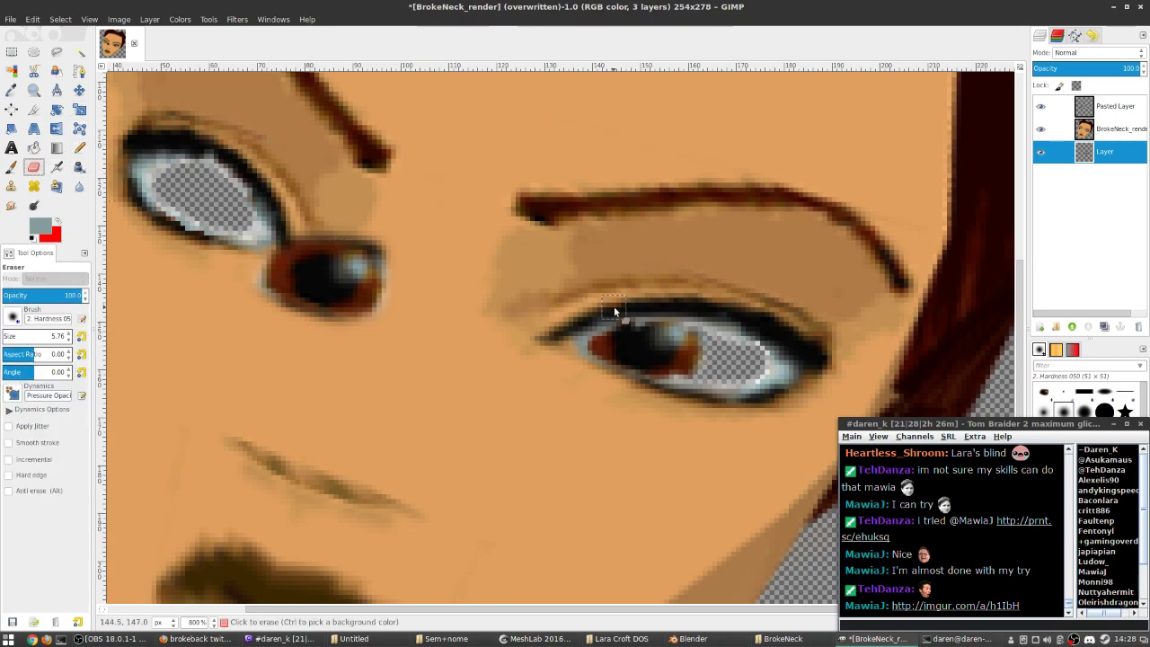
- Paint the transparent part of the right-hand eye white on the BrokeNeck_render layer with the Paintbrush
click(641, 330)
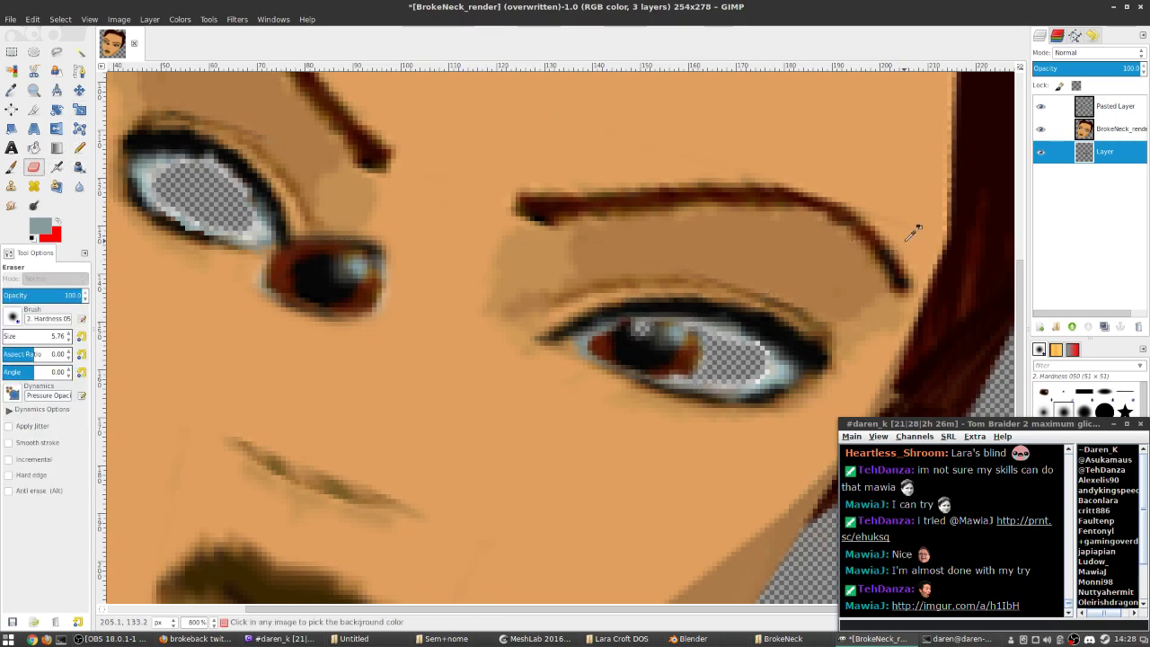
click(1114, 128)
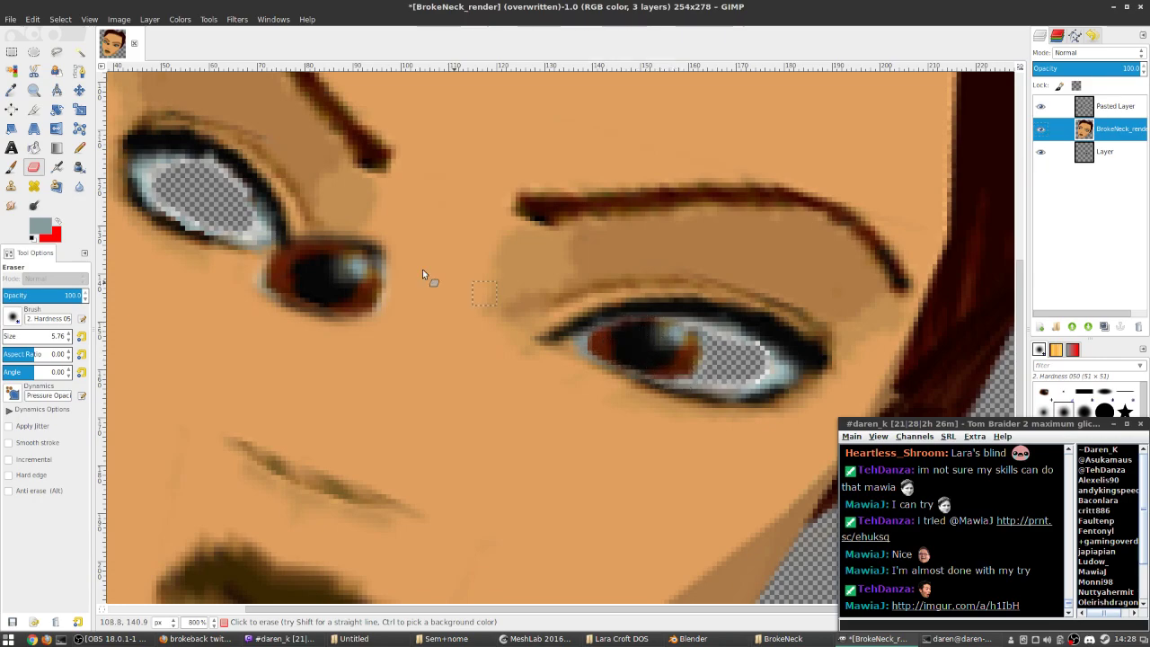
click(79, 148)
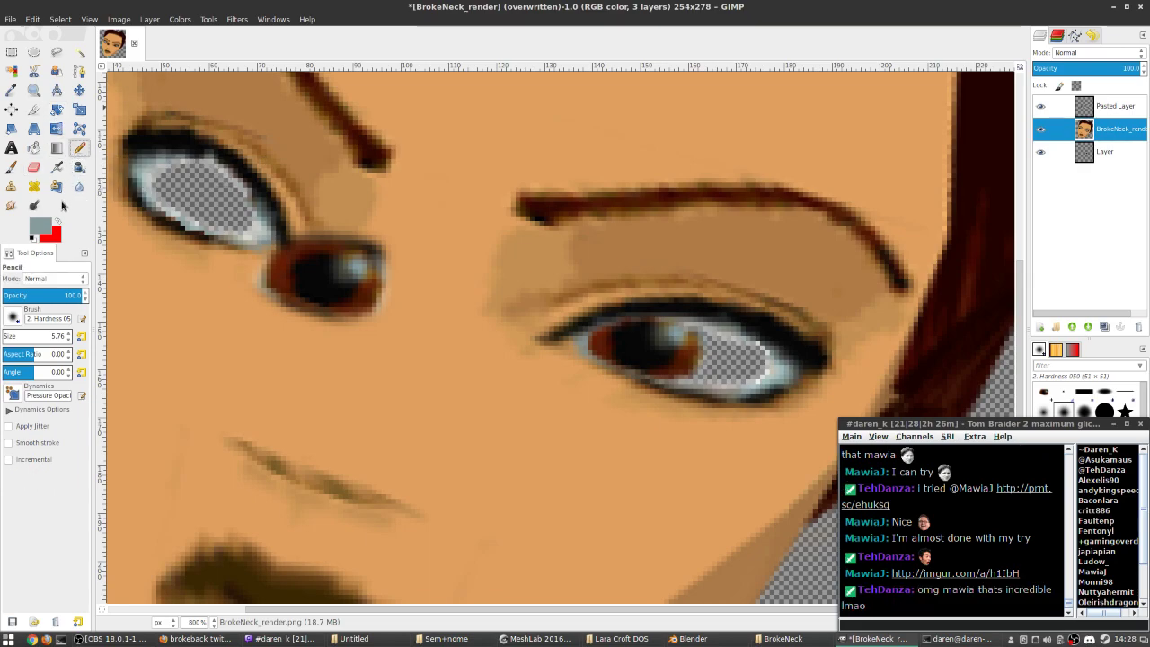
click(12, 168)
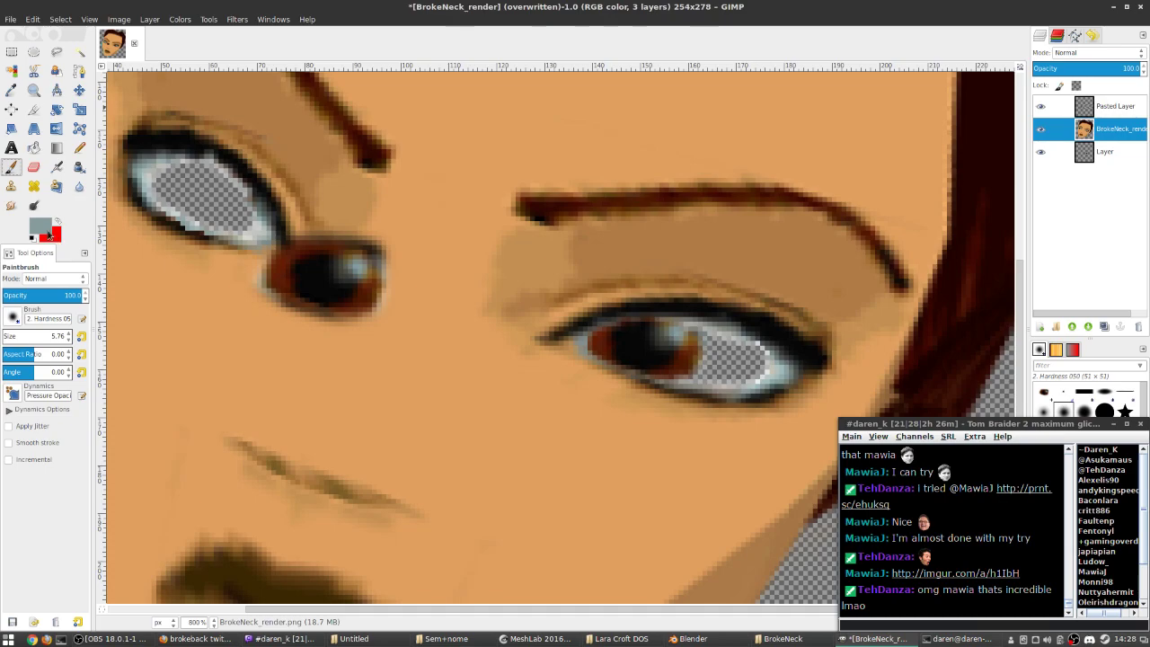
click(39, 228)
drag(708, 181, 674, 122)
click(883, 282)
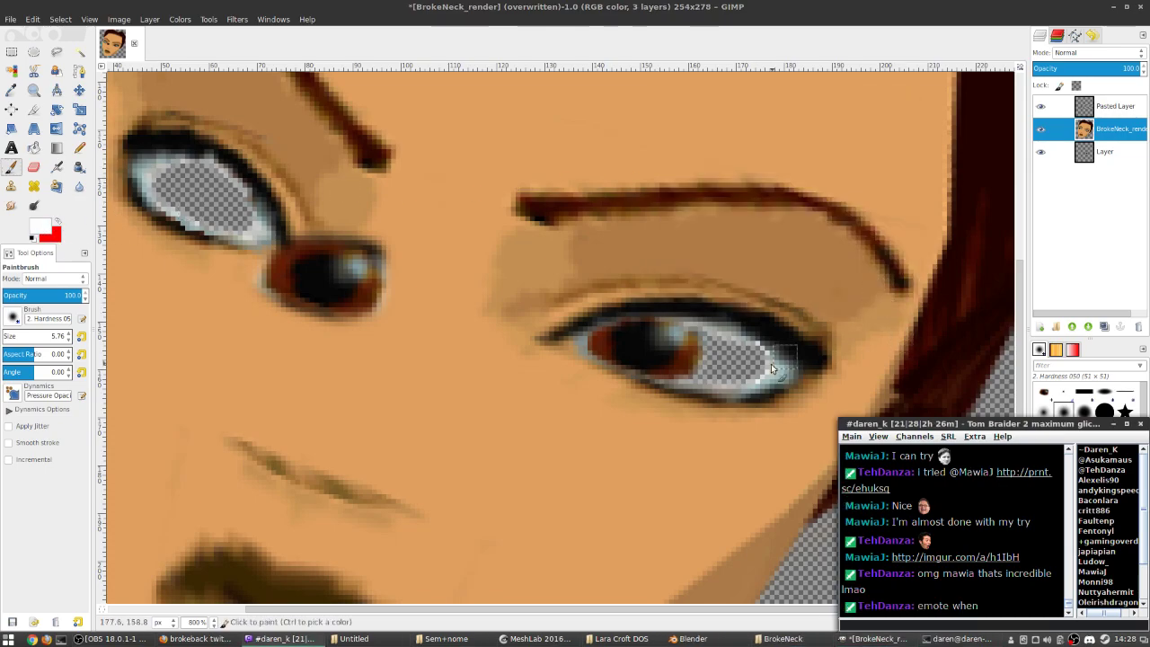
mouse_move(713, 370)
mouse_down()
mouse_move(719, 334)
mouse_move(727, 367)
mouse_move(751, 381)
mouse_move(762, 364)
mouse_move(749, 357)
mouse_move(748, 372)
mouse_move(703, 386)
mouse_move(757, 364)
mouse_move(734, 351)
mouse_up()
- Place the Pasted Layer beneath BrokeNeck_render and shift it with the Scale tool at 55 × 41 px so its iris sits in the left-hand eye
scroll(638, 319, down, 6)
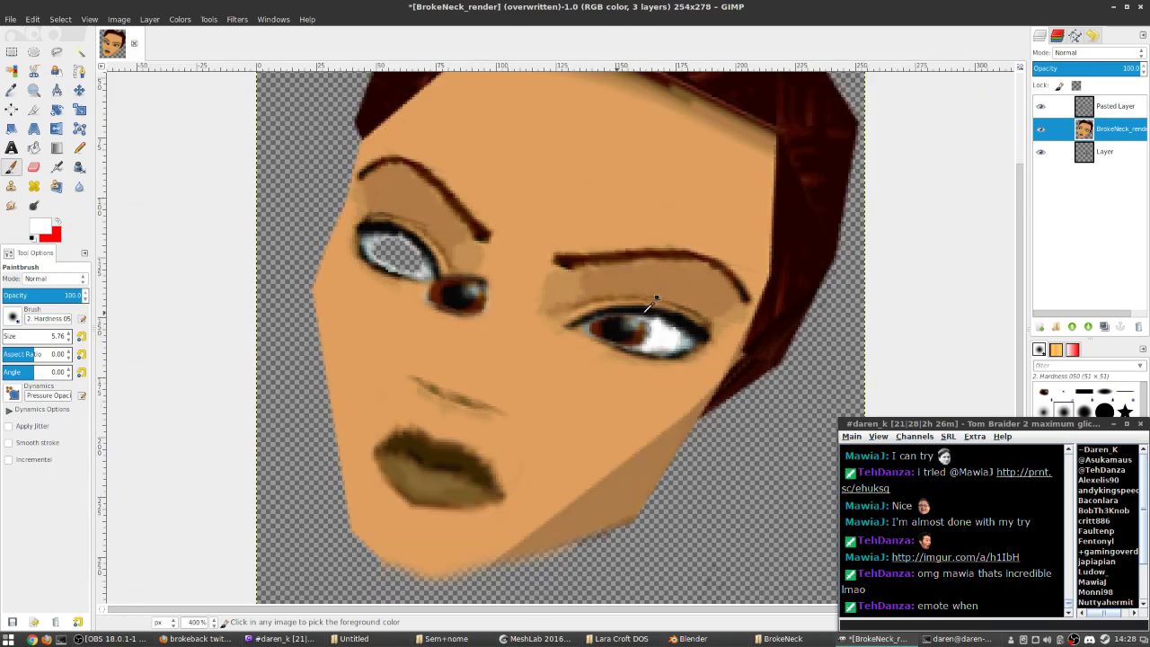
scroll(597, 345, up, 7)
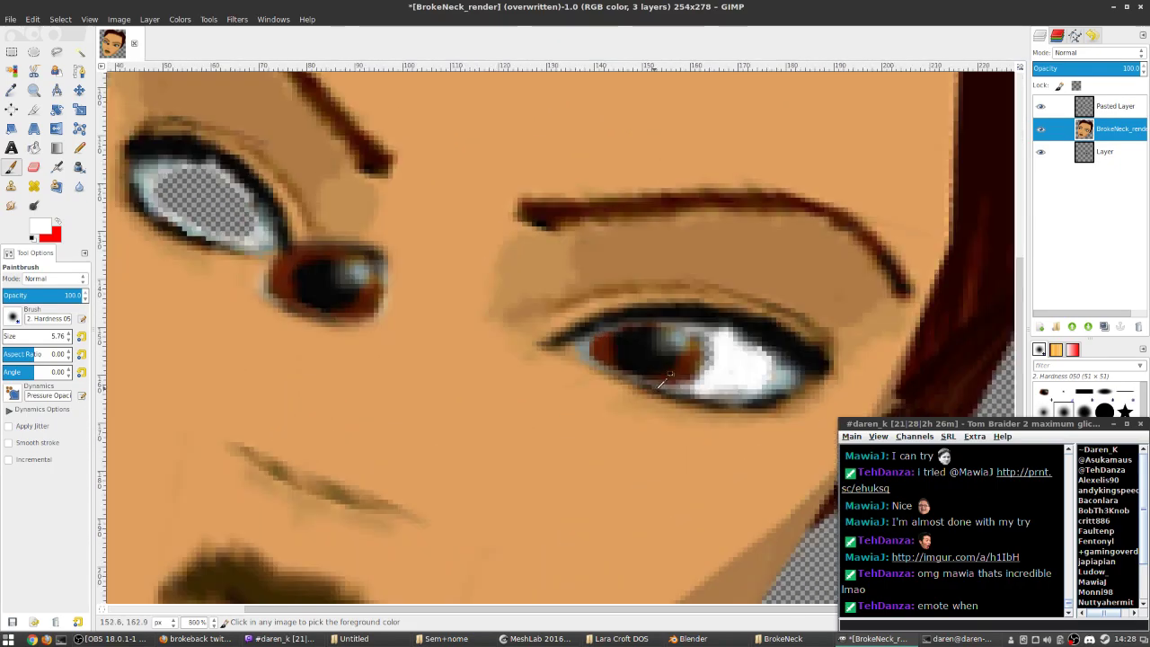
scroll(718, 354, down, 9)
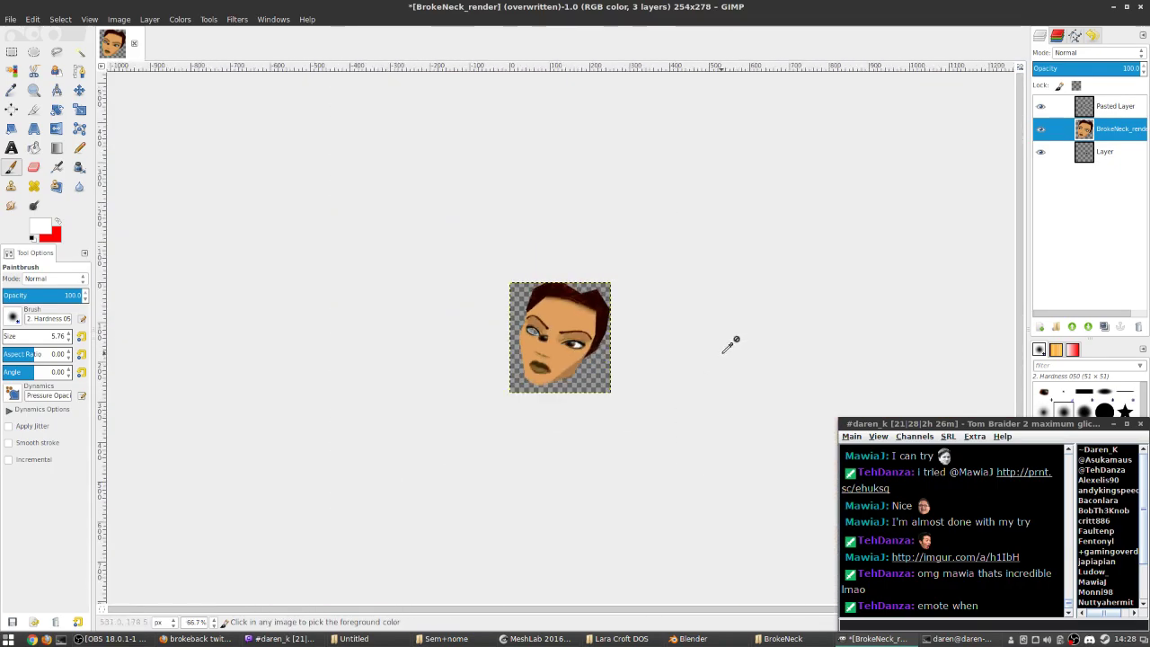
scroll(552, 345, up, 5)
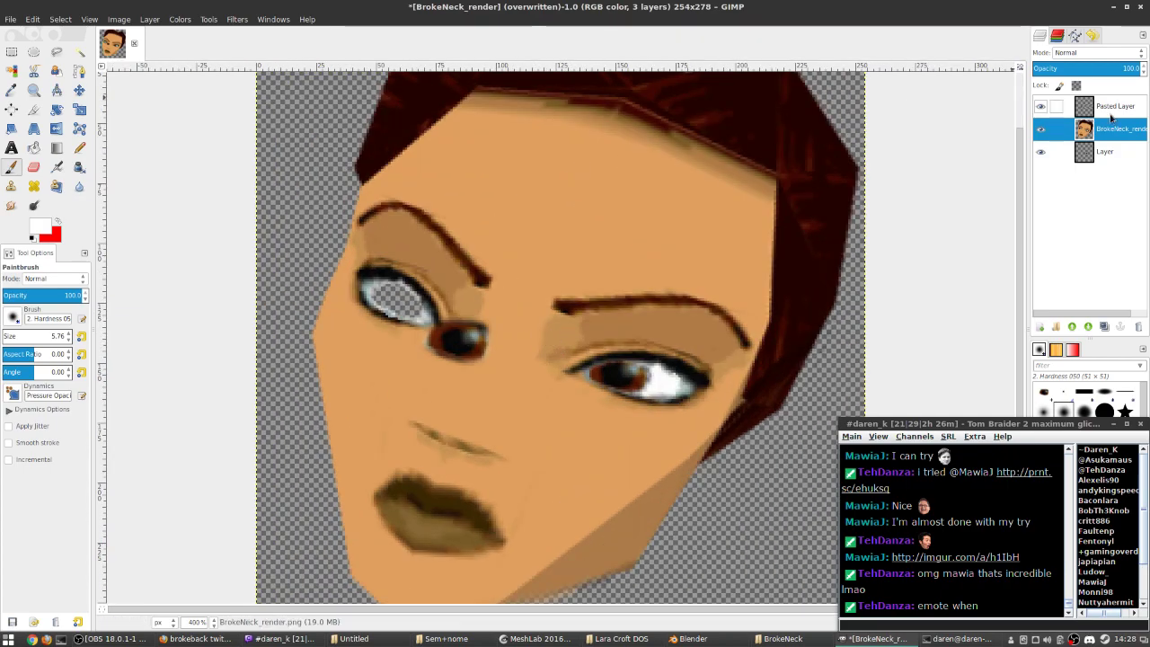
drag(1087, 111, 1062, 180)
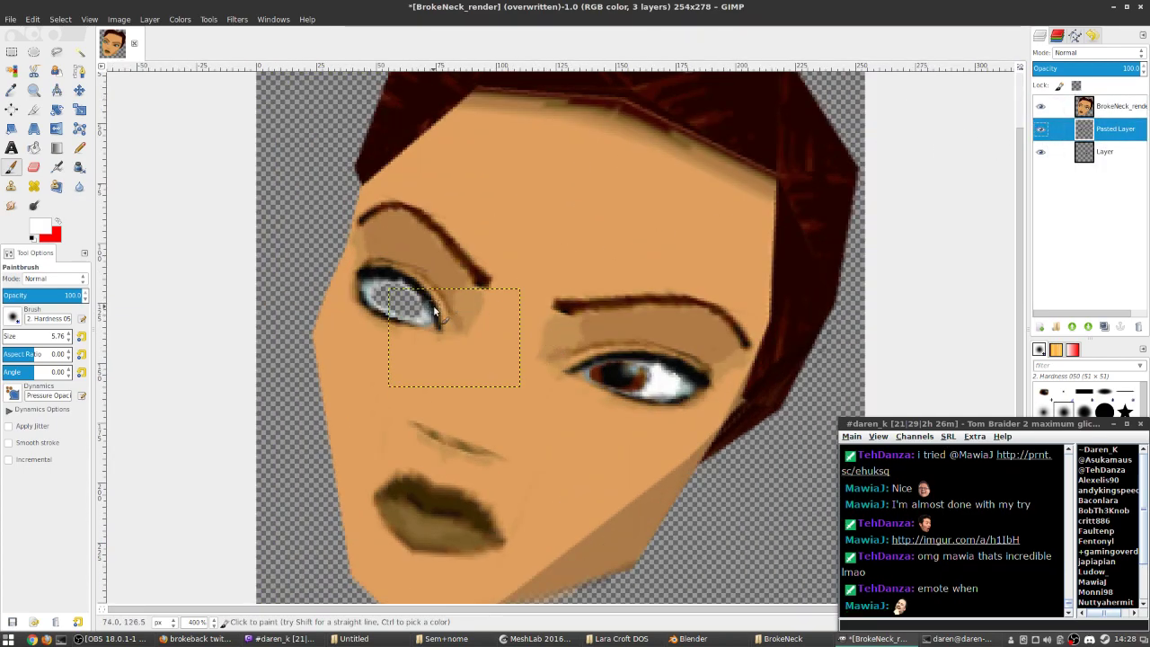
click(80, 110)
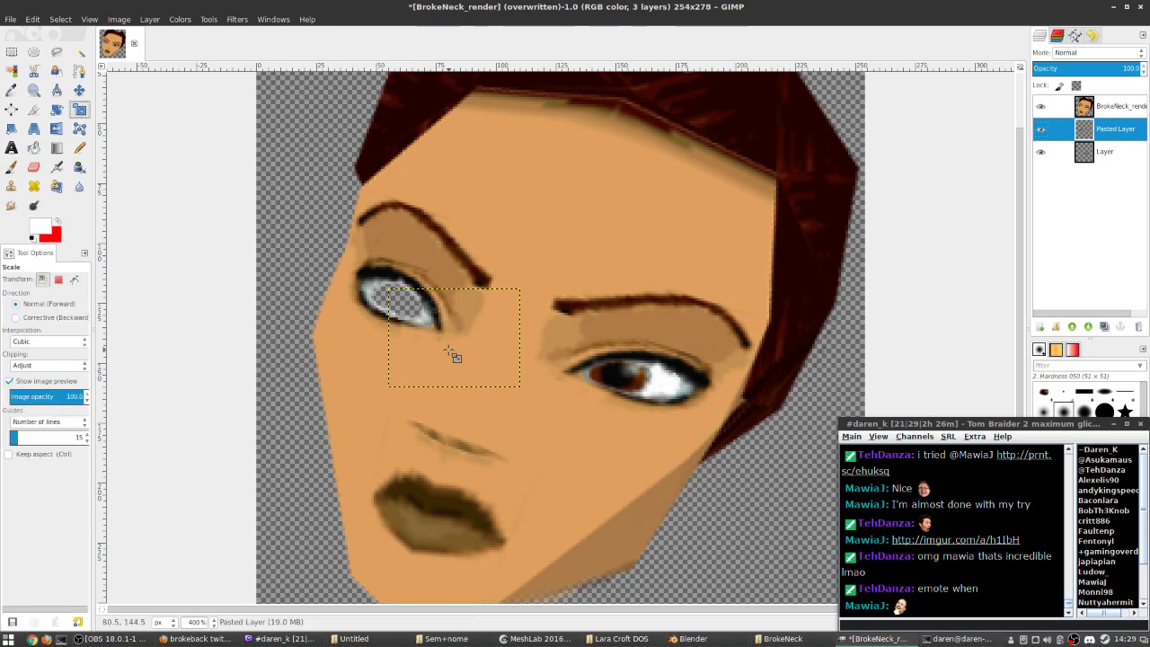
click(454, 342)
drag(455, 342, 411, 311)
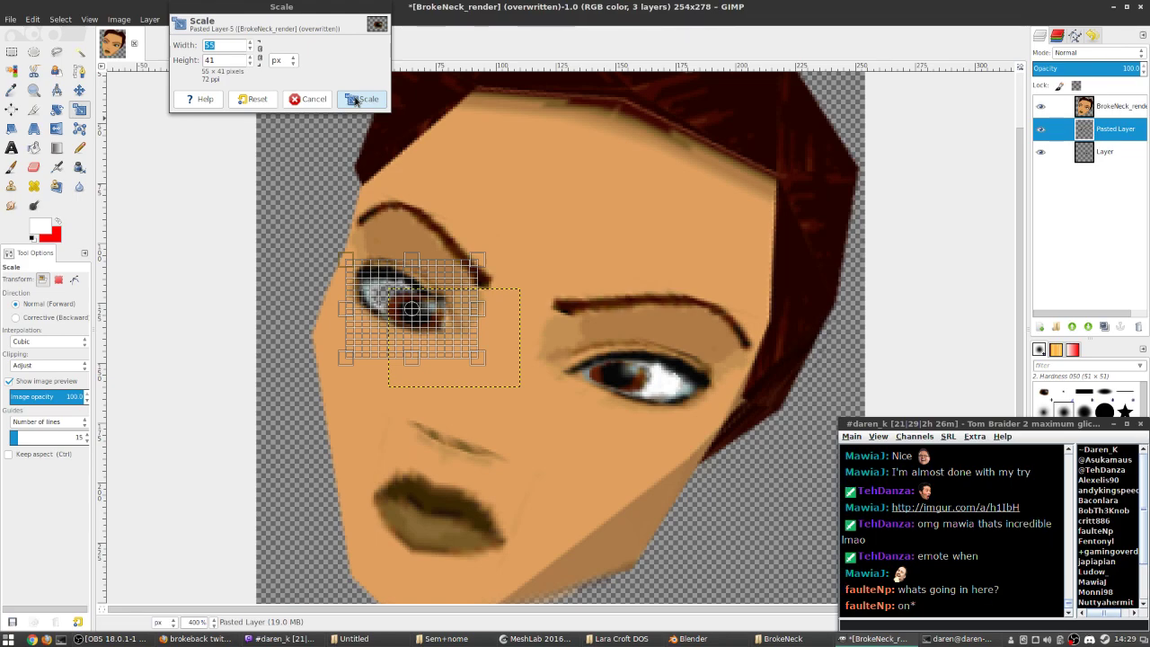
click(362, 99)
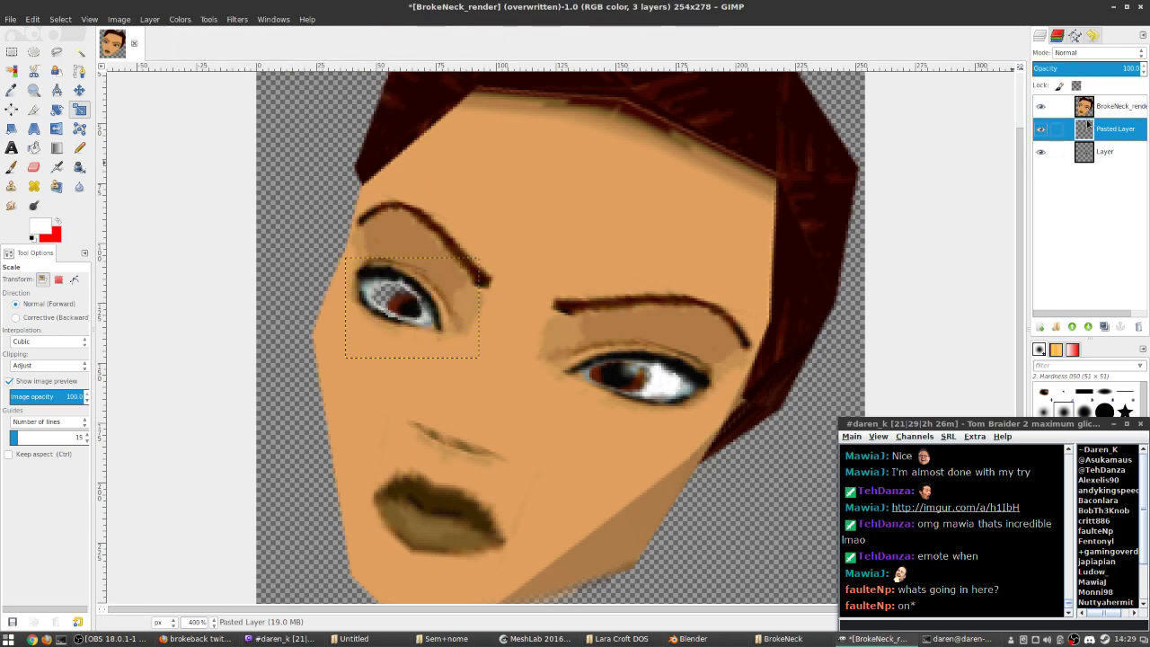
- Erase the pale rim covering the pupil near the left-hand eye's inner corner on the BrokeNeck_render layer
click(1109, 106)
scroll(350, 296, up, 3)
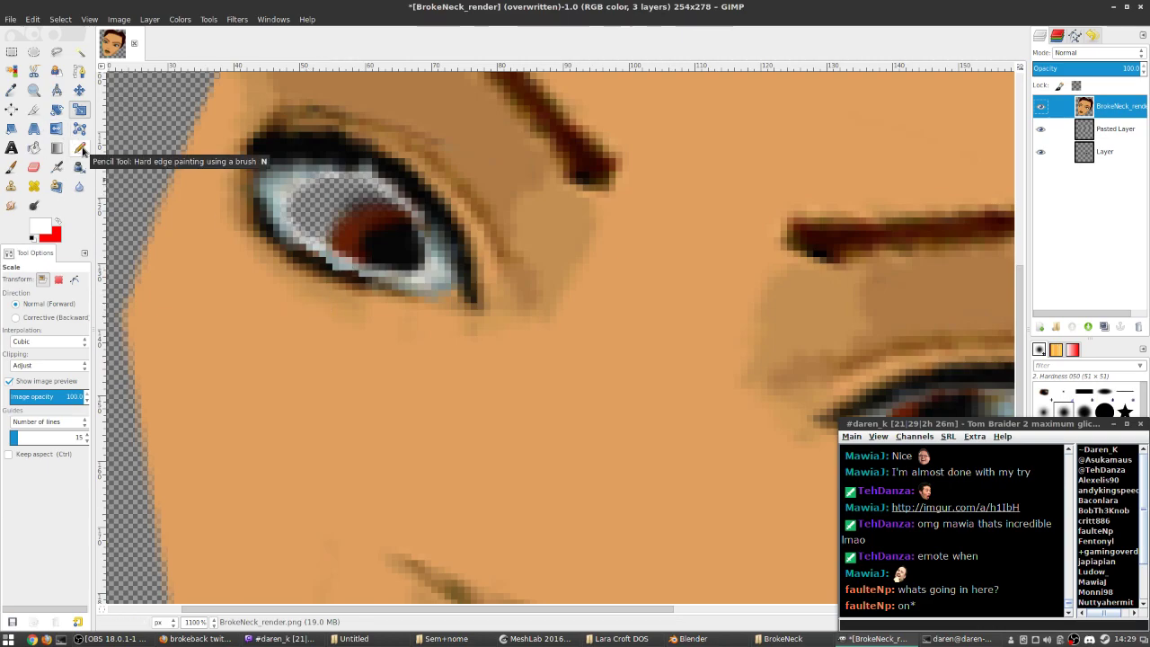
click(11, 167)
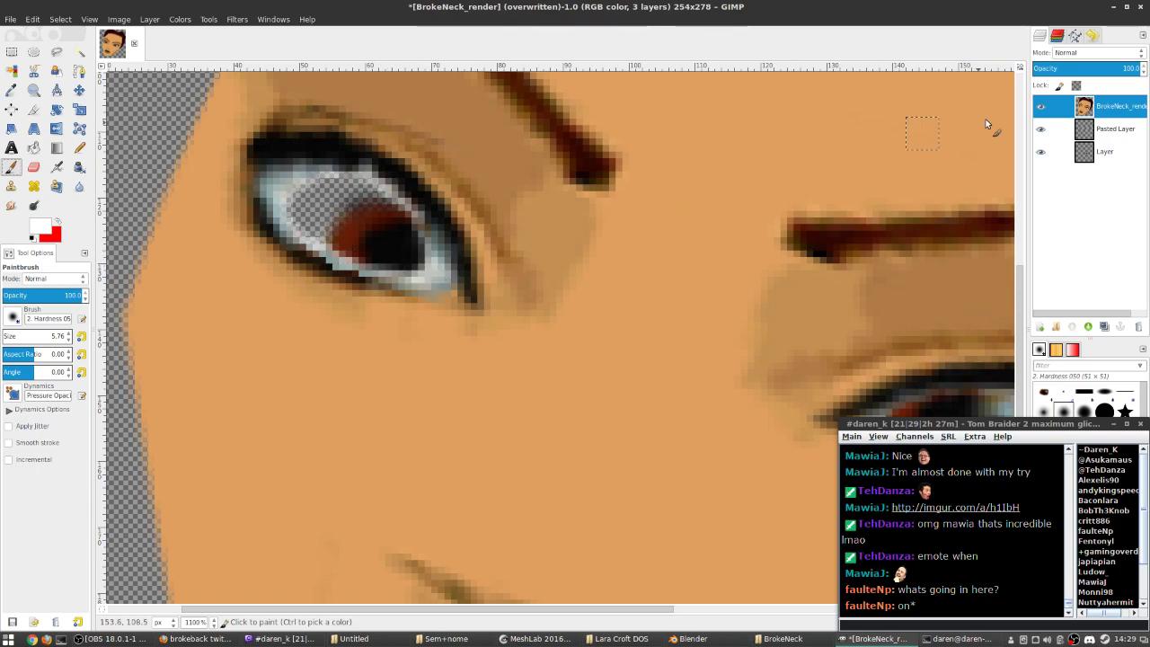
click(422, 271)
key(ctrl+z)
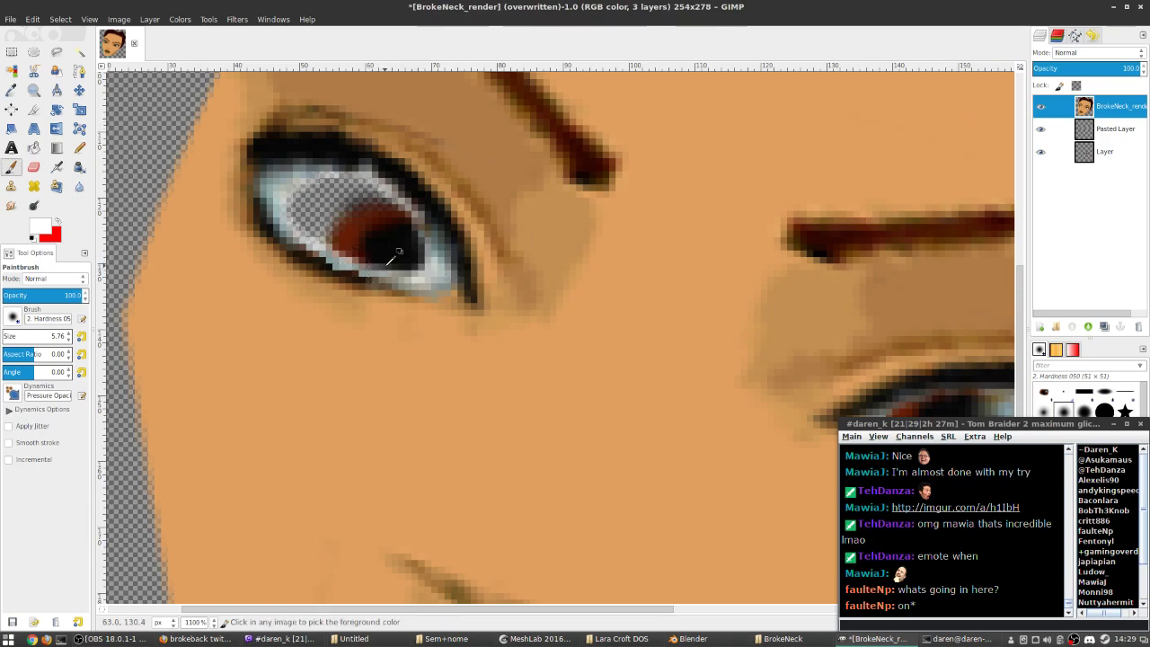
click(33, 168)
mouse_move(449, 283)
mouse_down()
mouse_move(426, 263)
mouse_move(422, 276)
mouse_move(350, 259)
mouse_up()
mouse_move(423, 272)
mouse_down()
mouse_move(412, 233)
mouse_move(428, 261)
mouse_up()
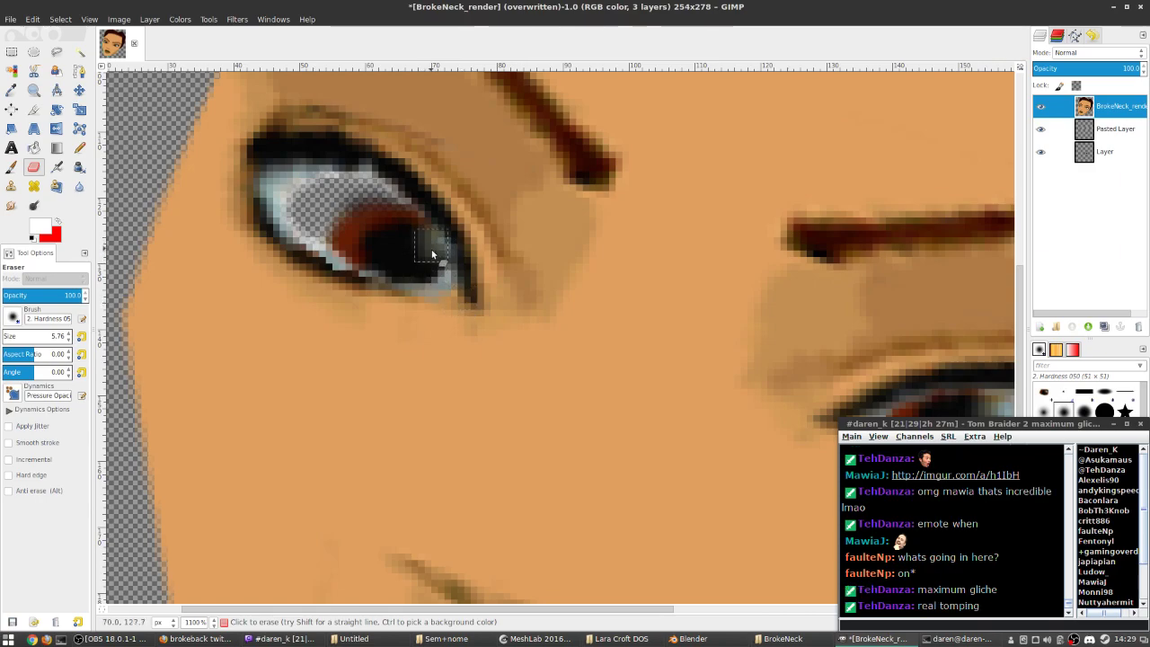
drag(433, 251, 460, 239)
key(ctrl)
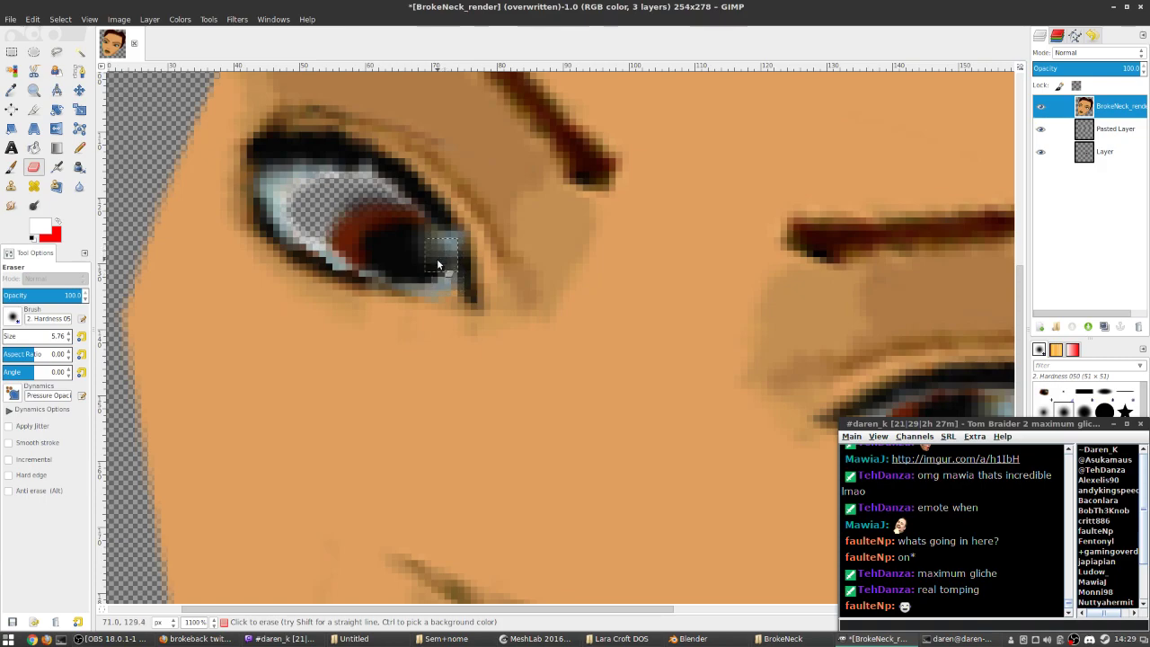
drag(364, 363, 538, 476)
key(ctrl+z)
mouse_move(423, 256)
mouse_down()
mouse_move(447, 235)
mouse_move(449, 266)
mouse_move(428, 230)
mouse_move(478, 261)
mouse_move(464, 223)
mouse_up()
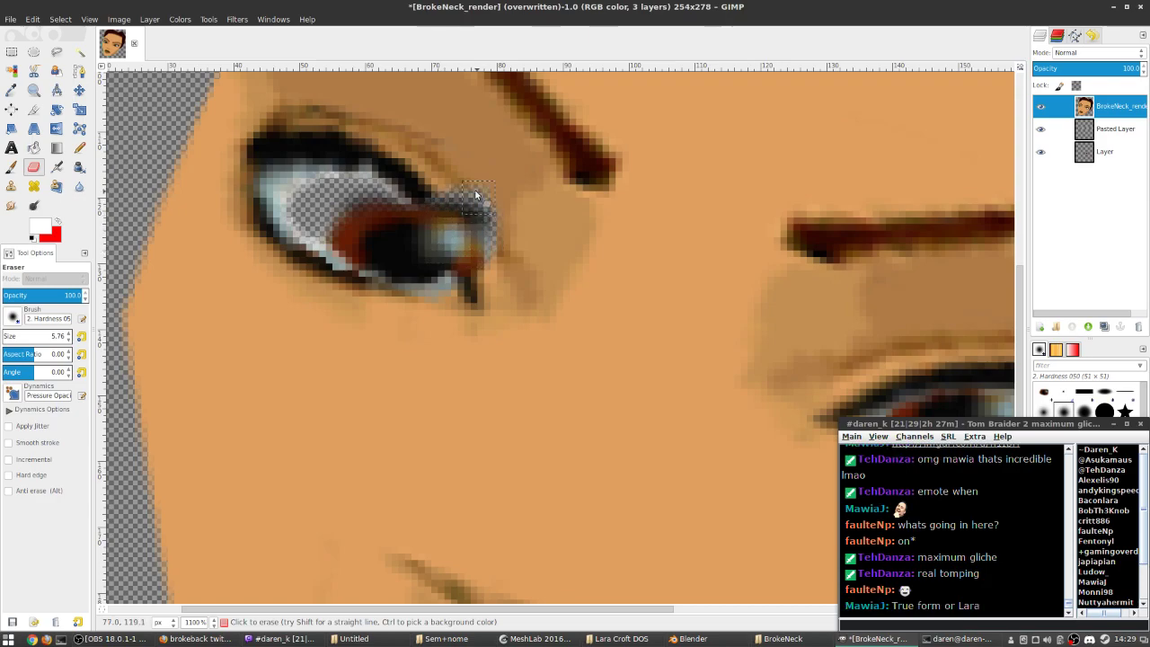
key(ctrl+z)
key(ctrl+z)
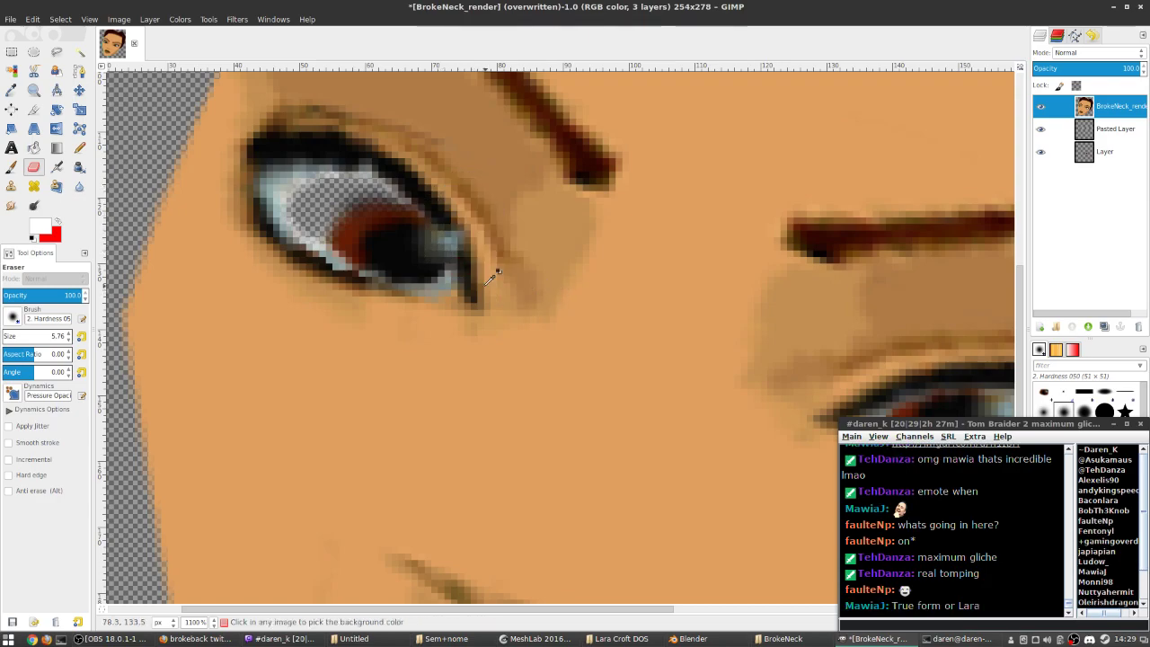
- Apply the Scale tool to the Pasted Layer at 56 × 42 px over the left-hand eye
scroll(474, 269, down, 3)
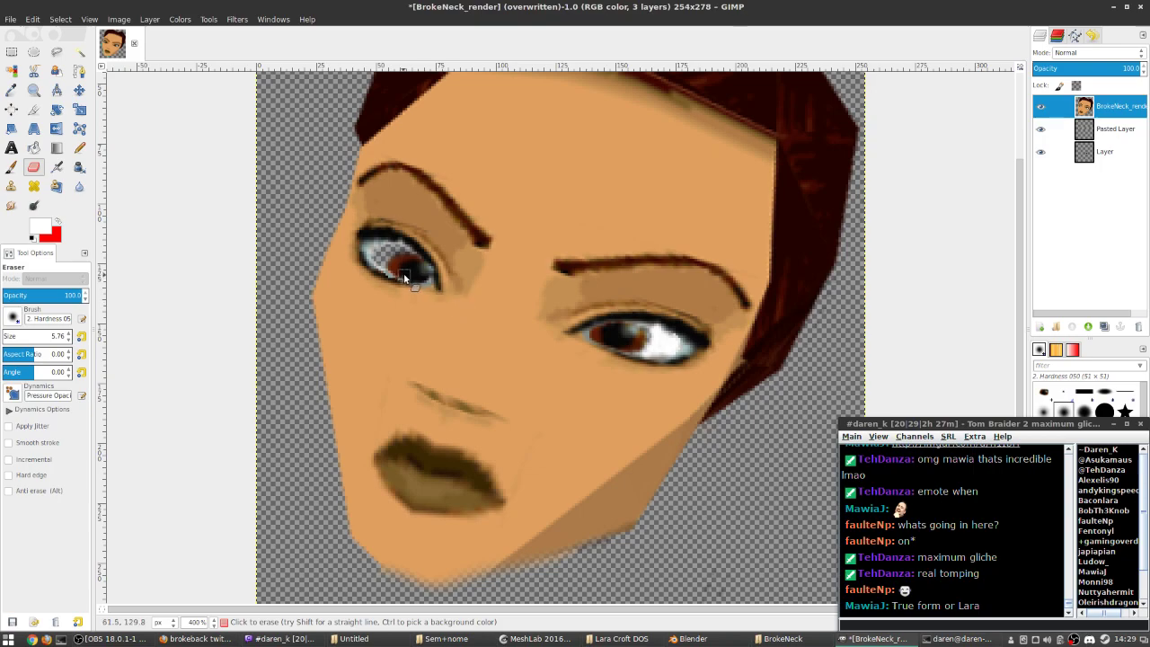
click(79, 108)
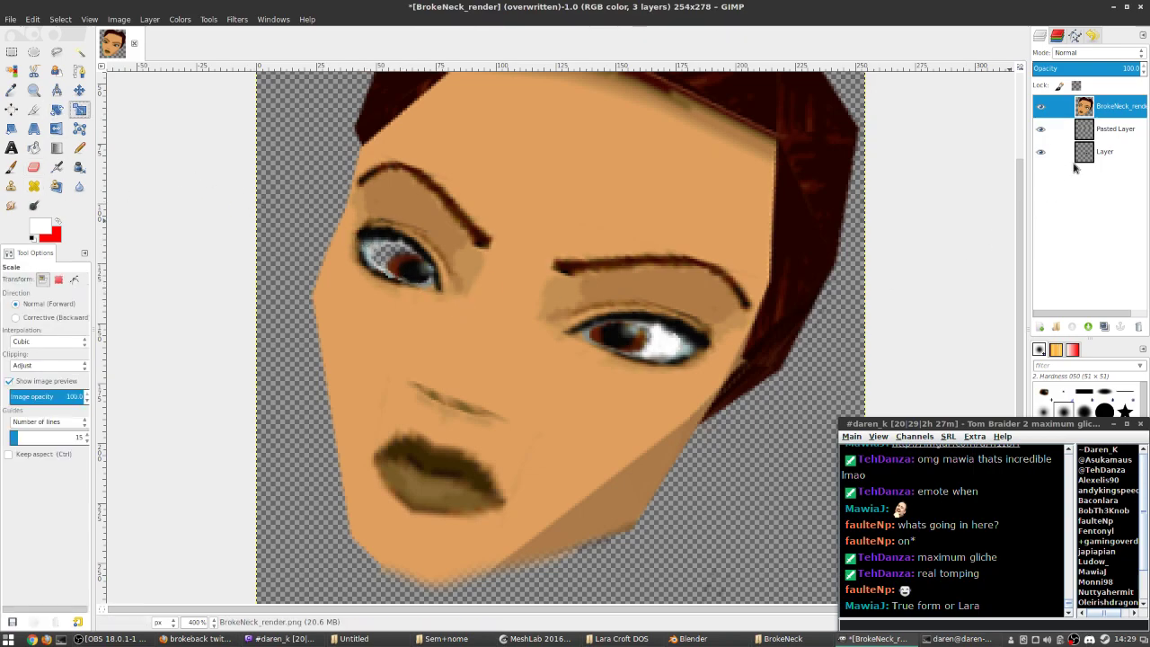
click(1056, 130)
click(425, 269)
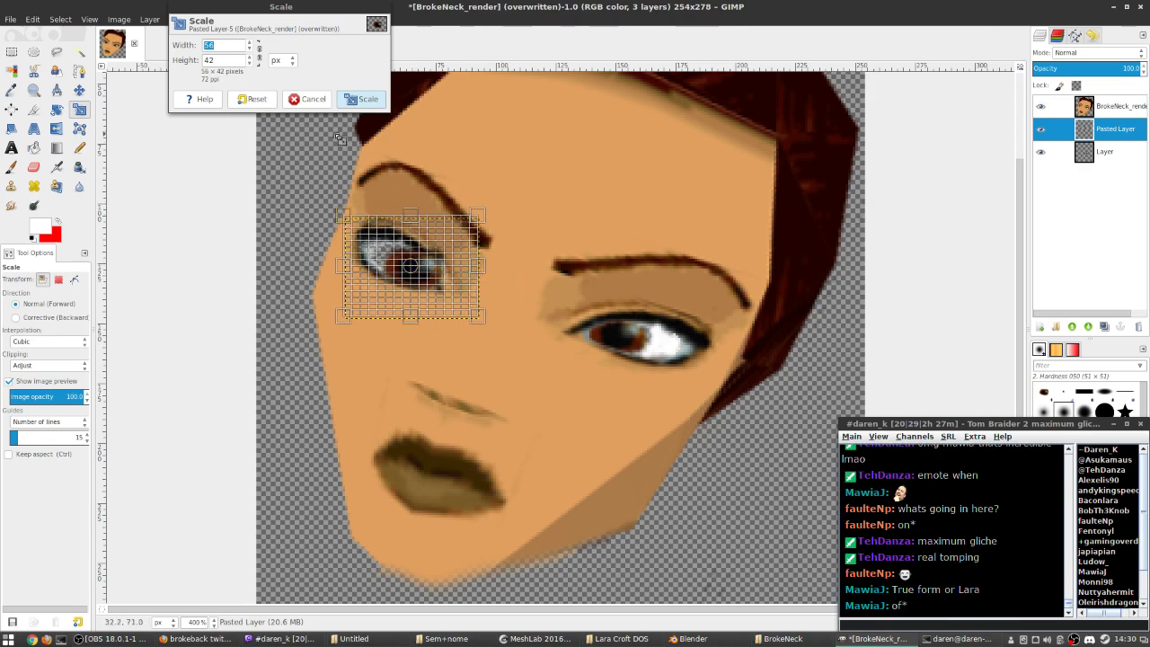
click(364, 101)
- Rotate the Pasted Layer by 180 degrees
key(shift+r)
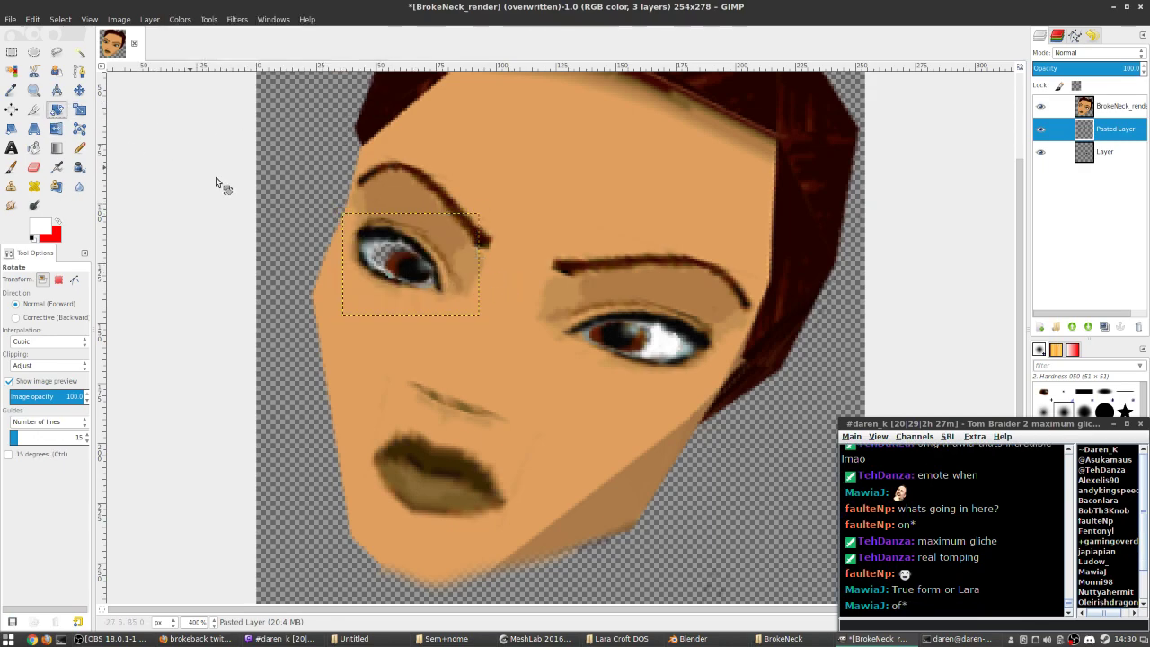
click(419, 268)
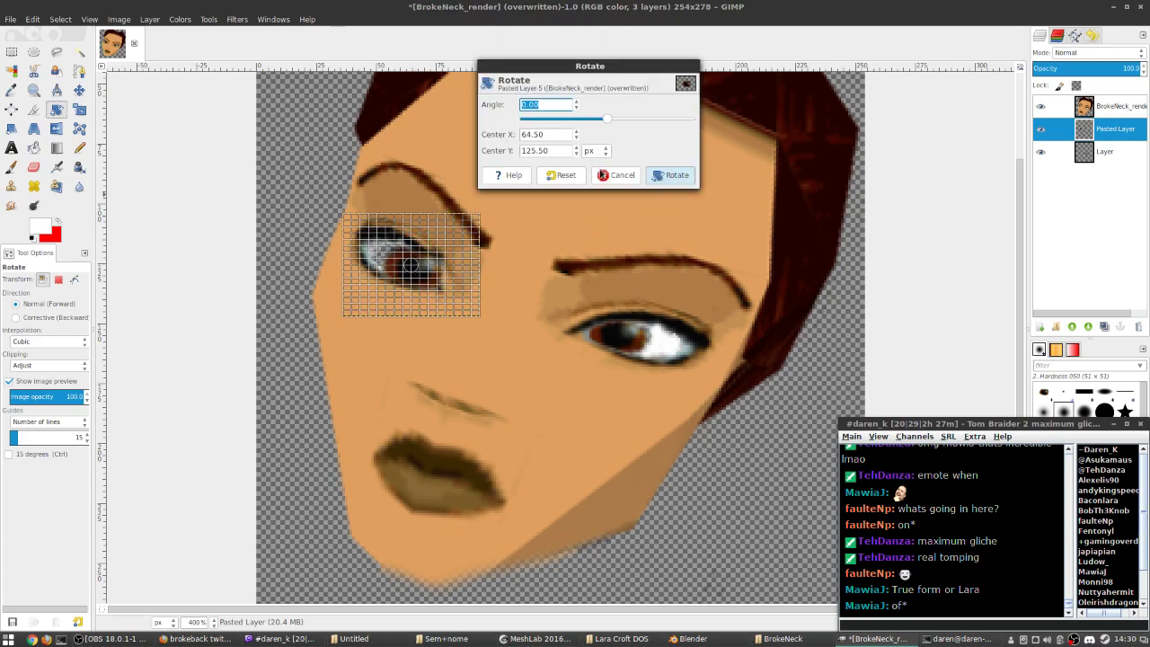
text(180)
key(Tab)
click(675, 176)
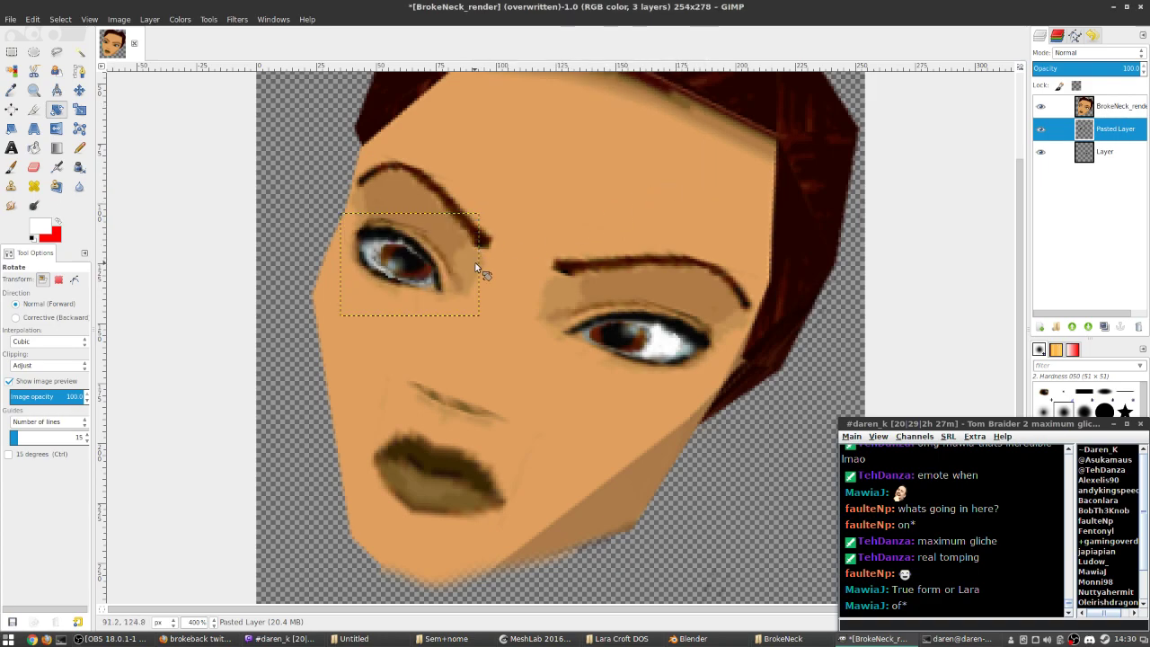
- Shift the rotated Pasted Layer toward the left-hand eye's inner corner with the Scale tool at 58 × 43 px
click(79, 108)
click(390, 263)
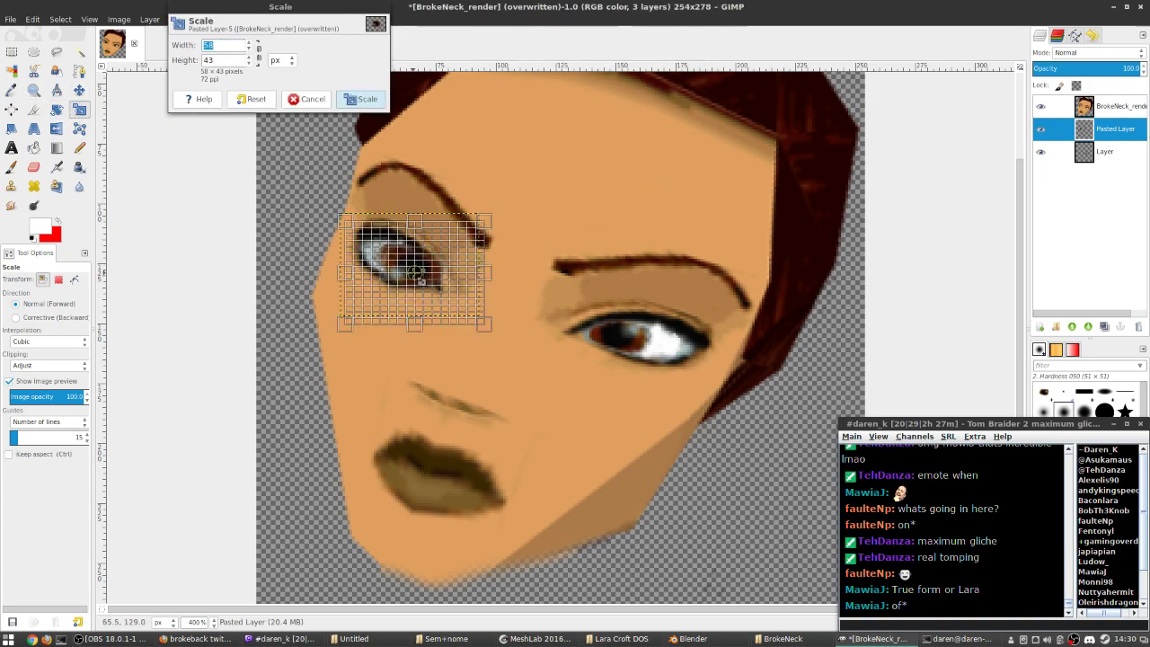
drag(417, 274, 419, 276)
key(Return)
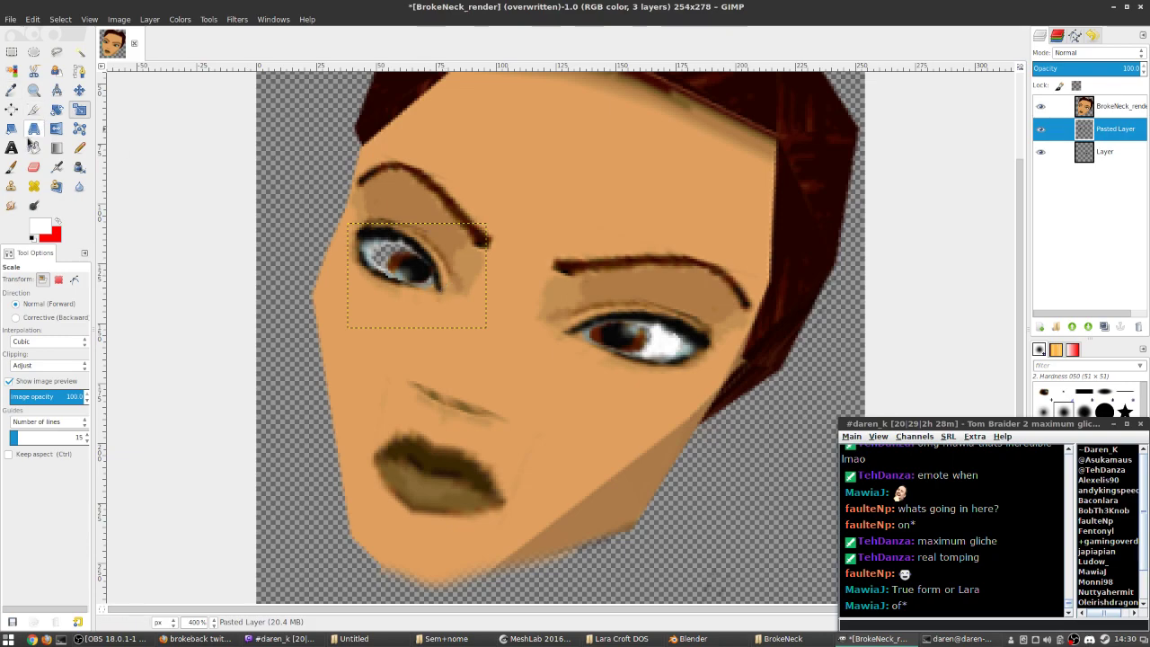
- Erase the pale lower rim of the left-hand eye on the BrokeNeck_render layer to uncover the iris beneath
click(33, 167)
click(1096, 108)
scroll(399, 354, up, 3)
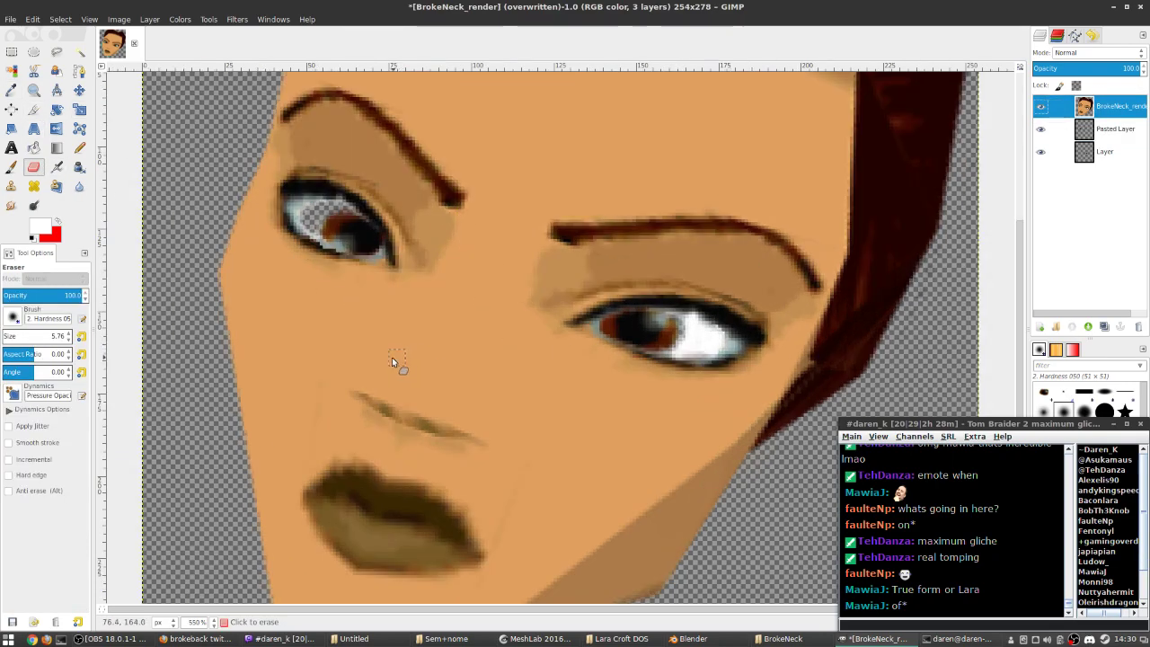
drag(418, 289, 375, 299)
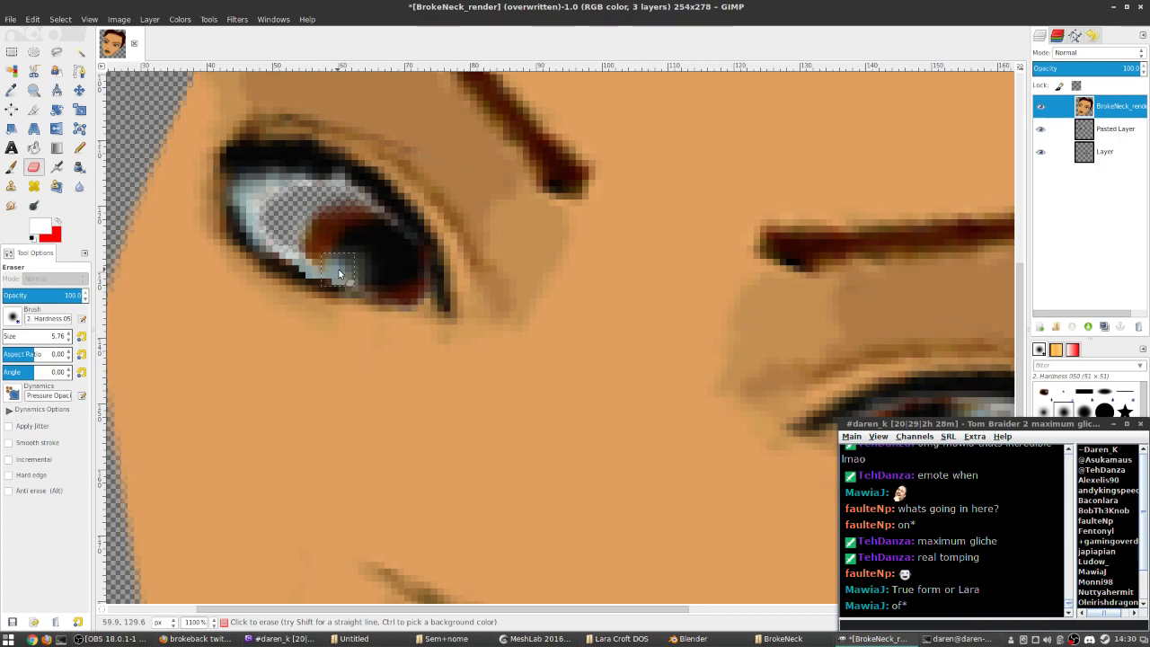
- Paint the transparent white of the left-hand eye solid white (ffffff) on the BrokeNeck_render layer with the Paintbrush
scroll(395, 306, down, 5)
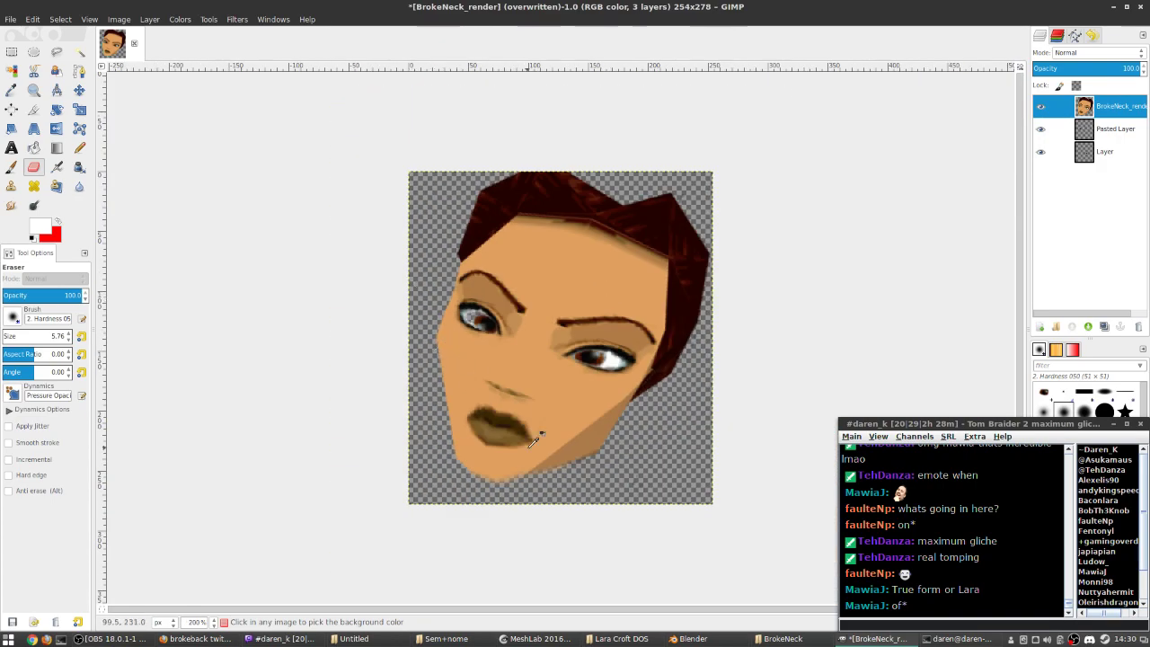
scroll(532, 440, down, 2)
scroll(462, 344, up, 3)
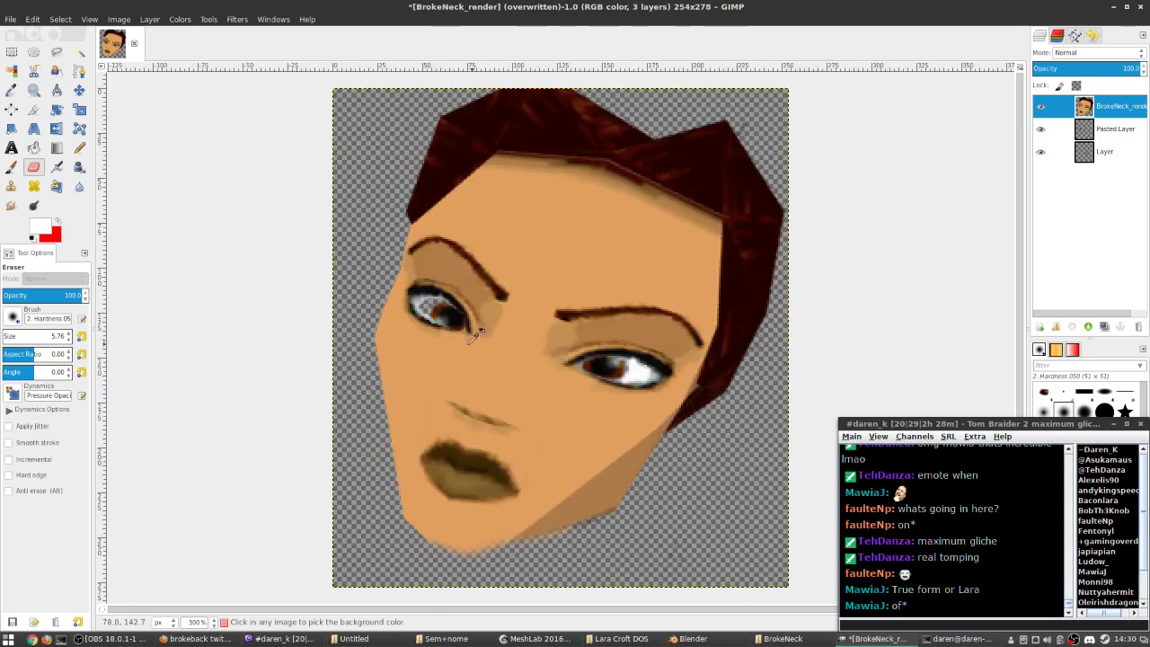
scroll(482, 337, up, 5)
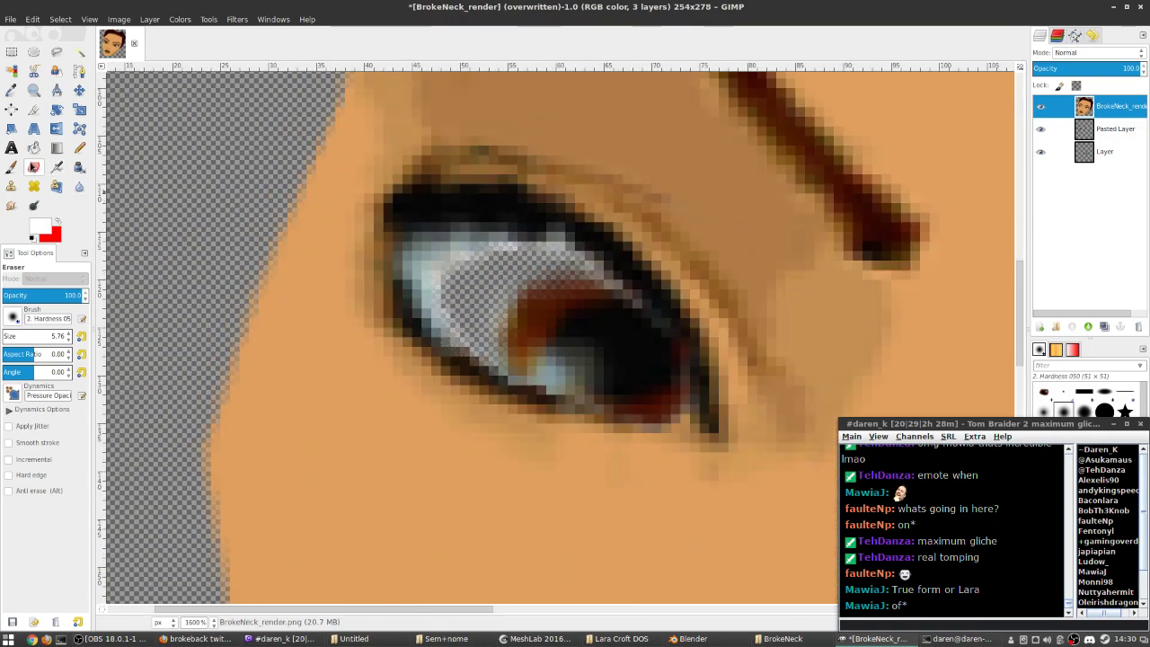
click(11, 166)
click(41, 231)
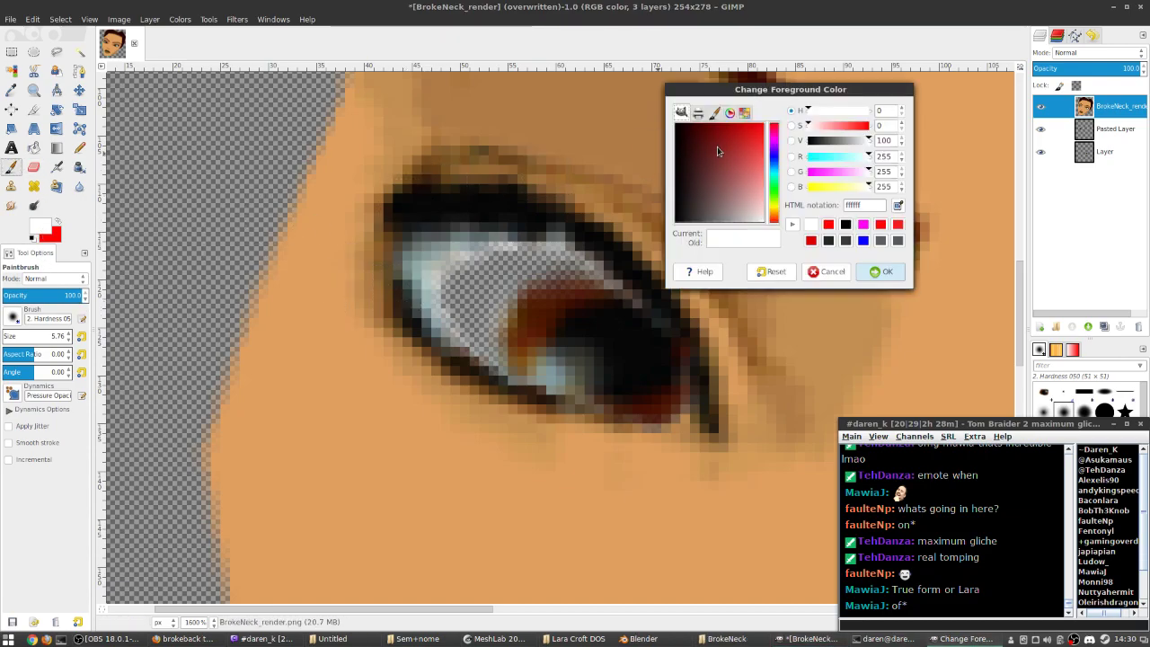
click(884, 271)
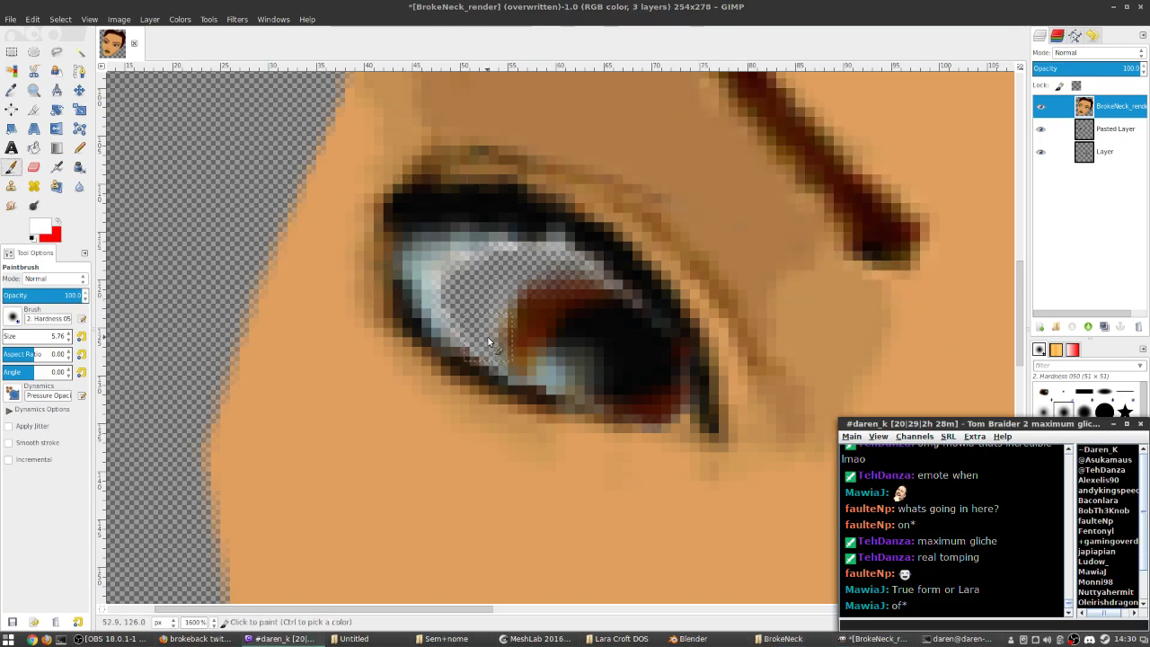
mouse_move(492, 342)
mouse_down()
mouse_move(456, 306)
mouse_move(505, 275)
mouse_move(518, 285)
mouse_move(479, 326)
mouse_move(516, 275)
mouse_move(557, 263)
mouse_move(496, 253)
mouse_move(450, 275)
mouse_move(449, 296)
mouse_move(580, 262)
mouse_move(546, 264)
mouse_up()
mouse_move(491, 289)
mouse_down()
mouse_move(591, 261)
mouse_move(513, 275)
mouse_move(495, 352)
mouse_up()
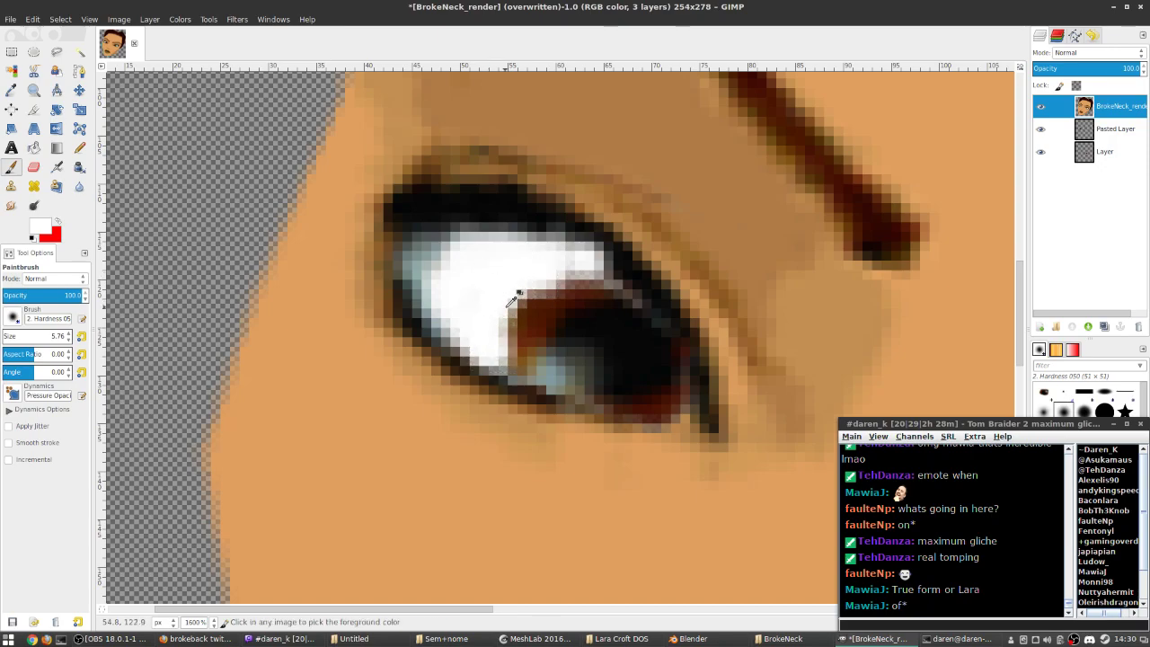
ctrl+scroll(490, 337, down, 7)
ctrl+scroll(486, 311, up, 3)
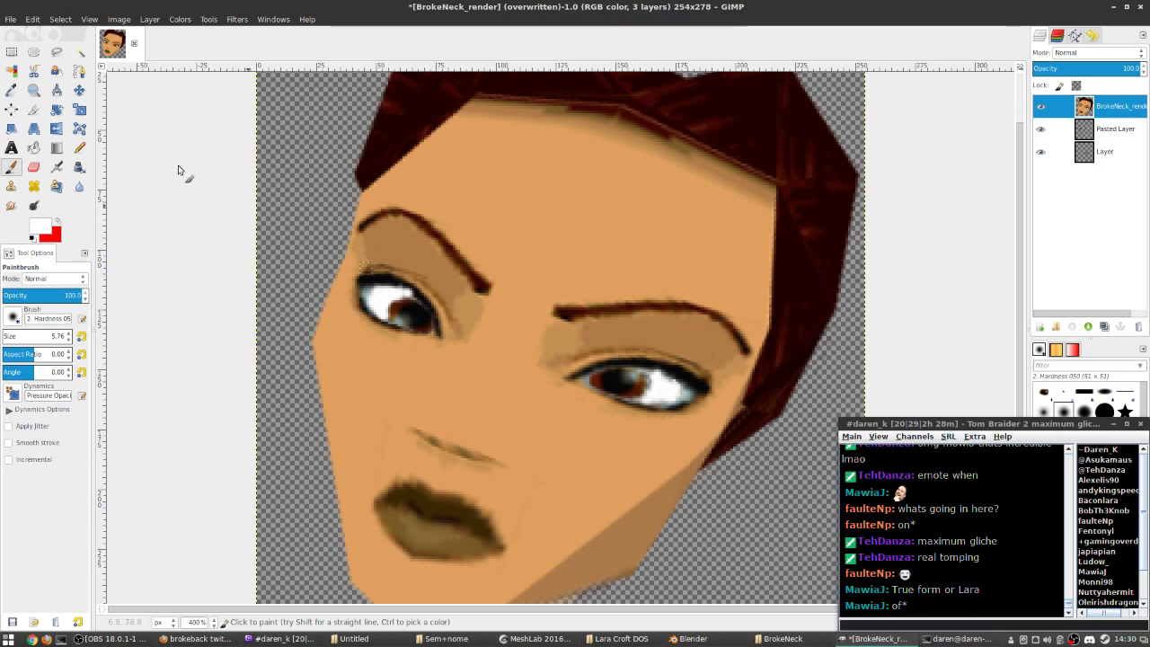
- Apply the Scale tool to the Pasted Layer at 58 × 44 px, nudging the left-hand iris toward the nose
click(1093, 128)
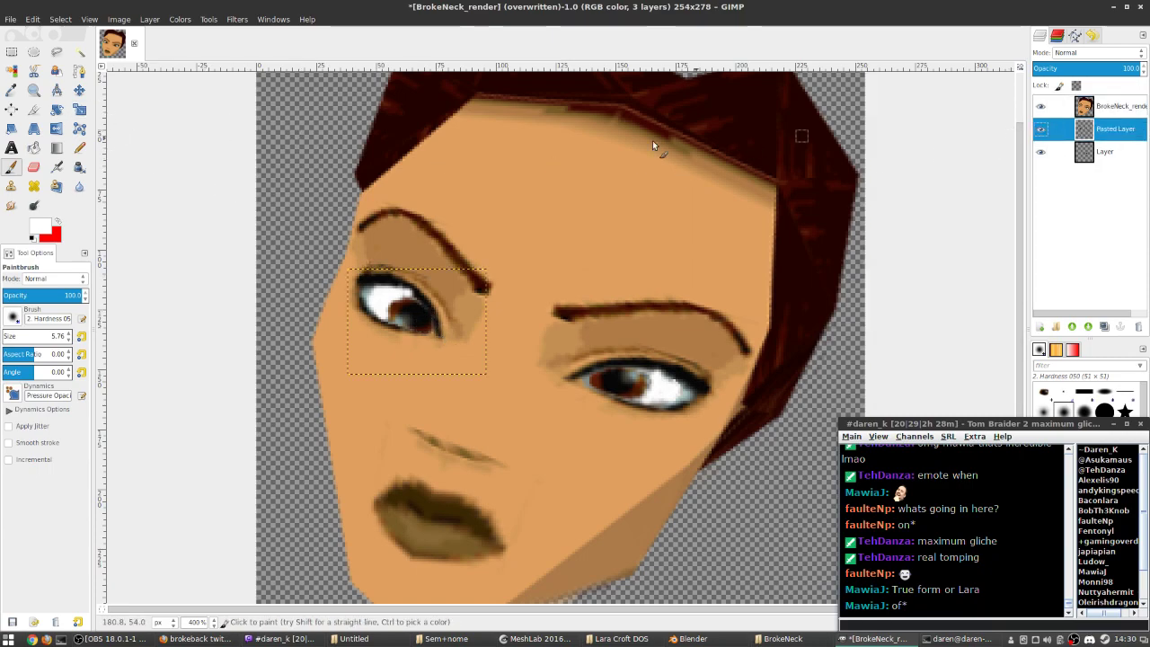
click(79, 110)
click(416, 321)
drag(421, 326, 429, 325)
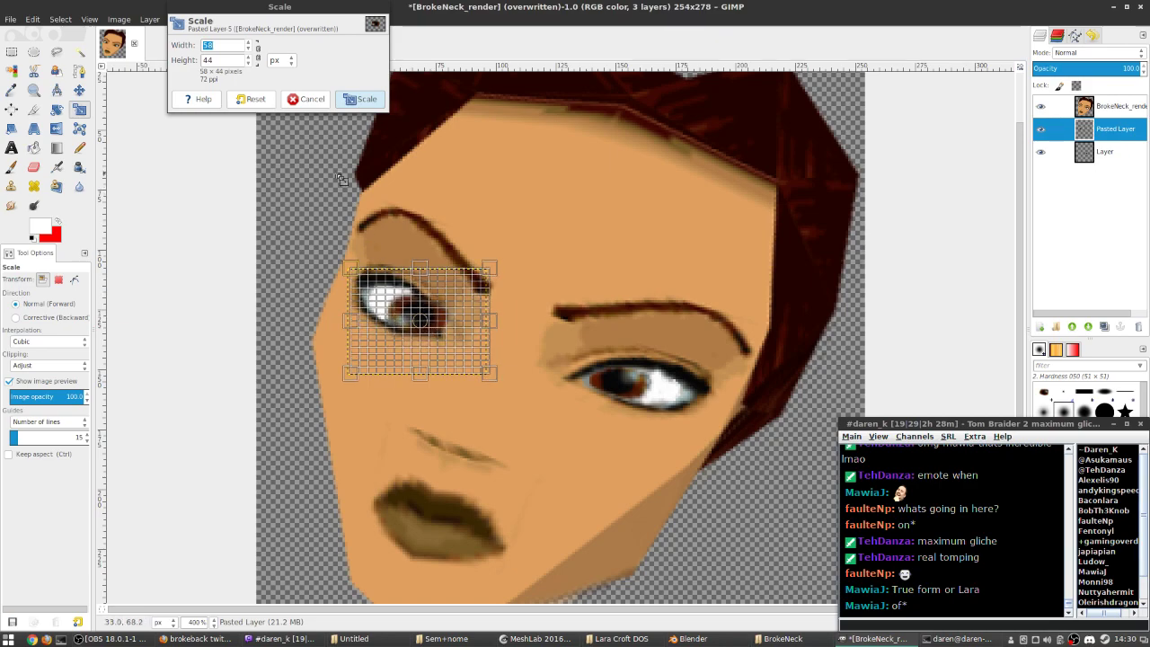
click(360, 99)
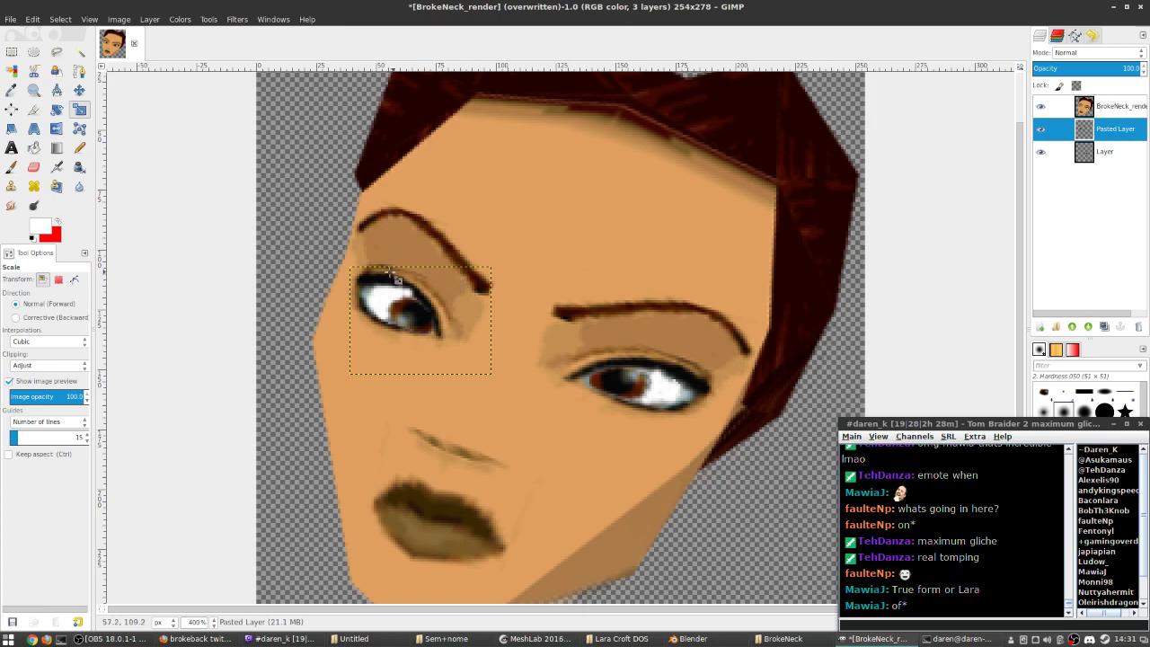
- Switch to the Rectangle Select tool and make BrokeNeck_render the active layer
key(1)
key(r)
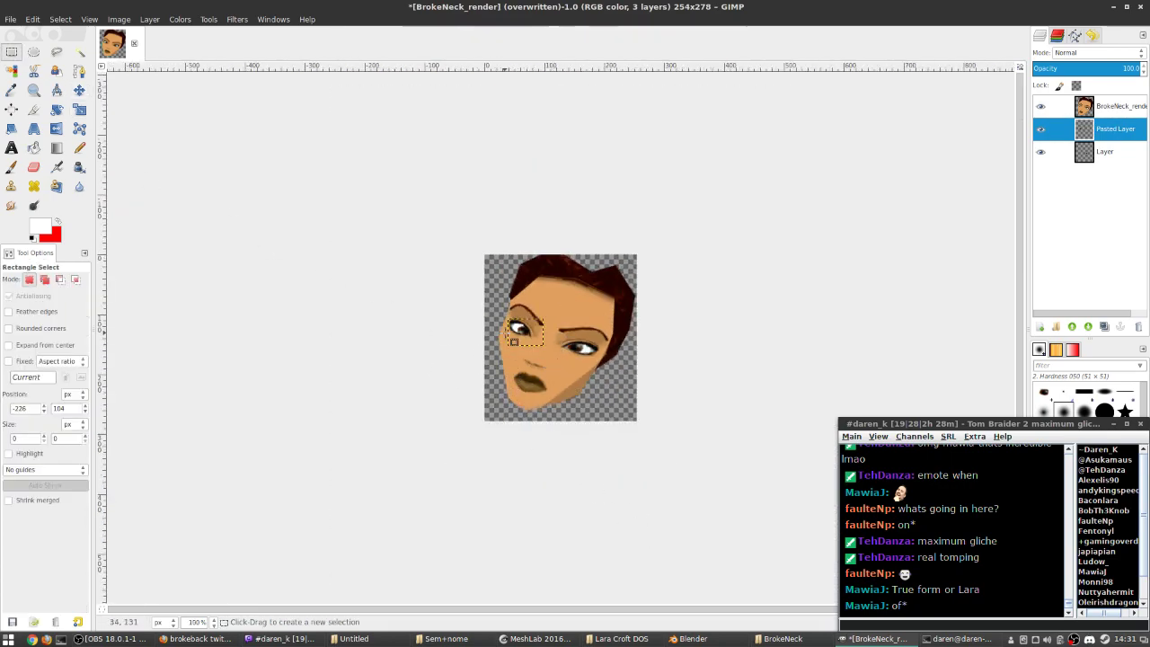
click(1100, 108)
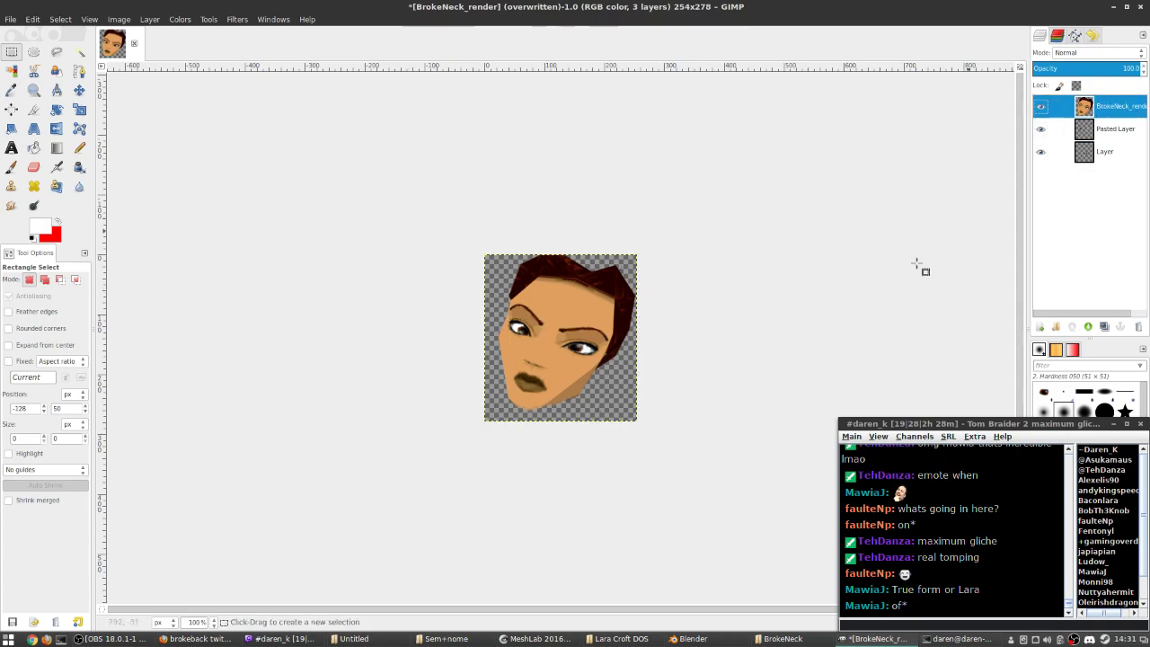
ctrl+scroll(661, 396, down, 2)
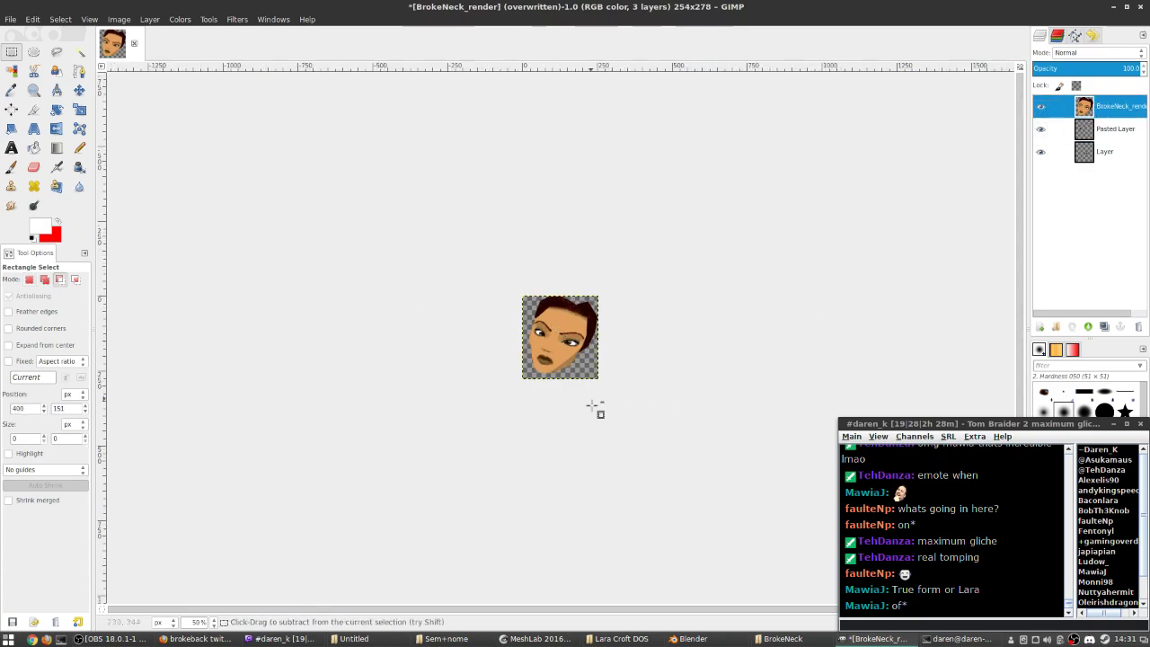
ctrl+scroll(557, 386, up, 5)
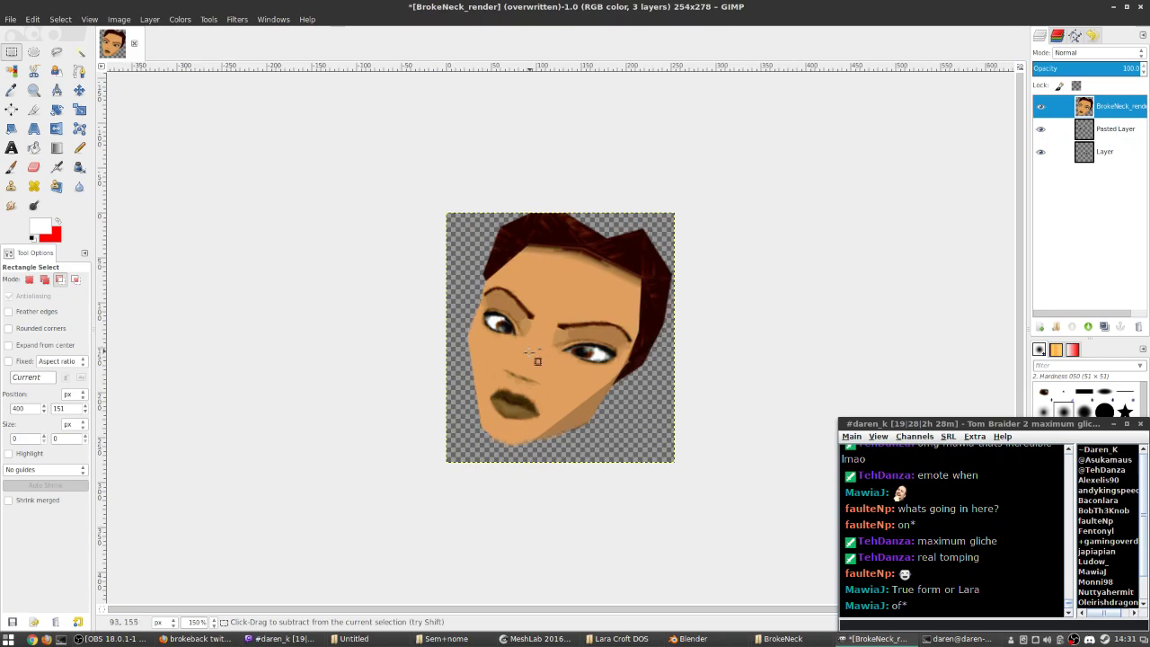
- Switch to Firefox and open a tongue-out face from the "brokeback twitch" image results as a standalone image in a new tab
click(184, 637)
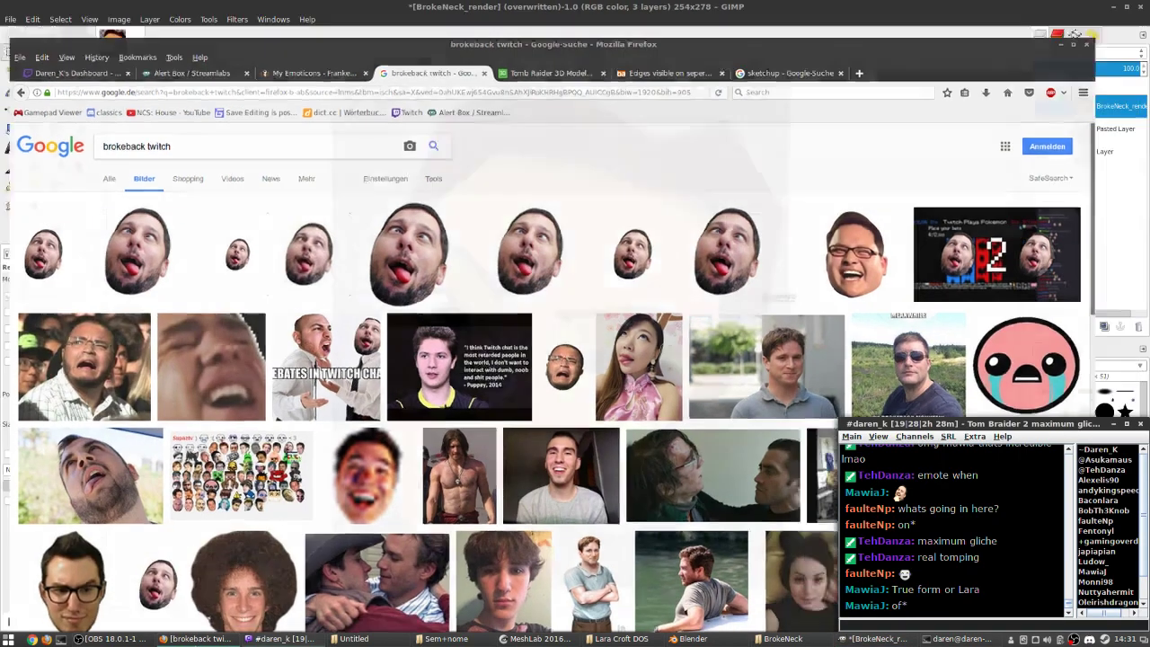
click(185, 638)
click(184, 638)
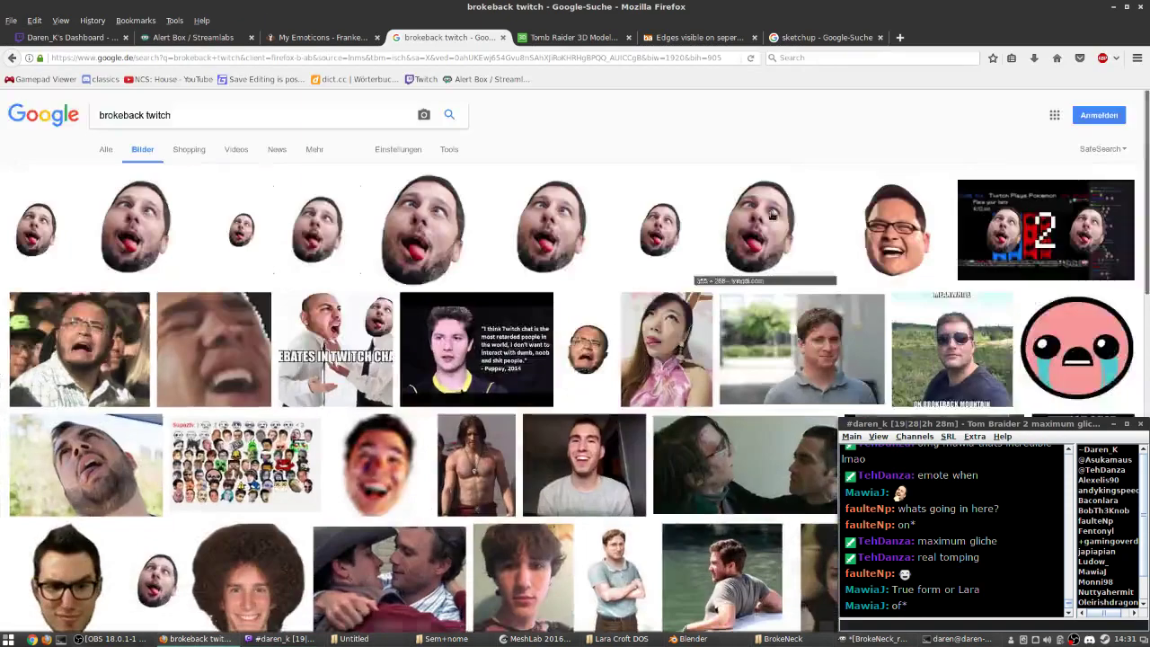
click(780, 234)
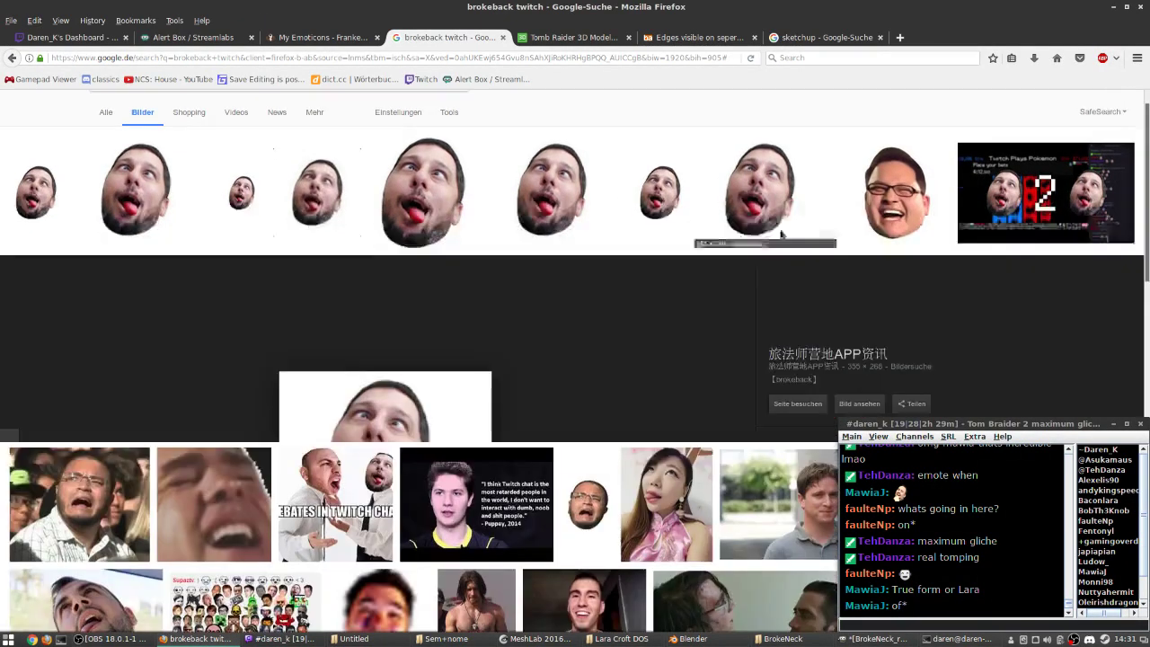
click(374, 410)
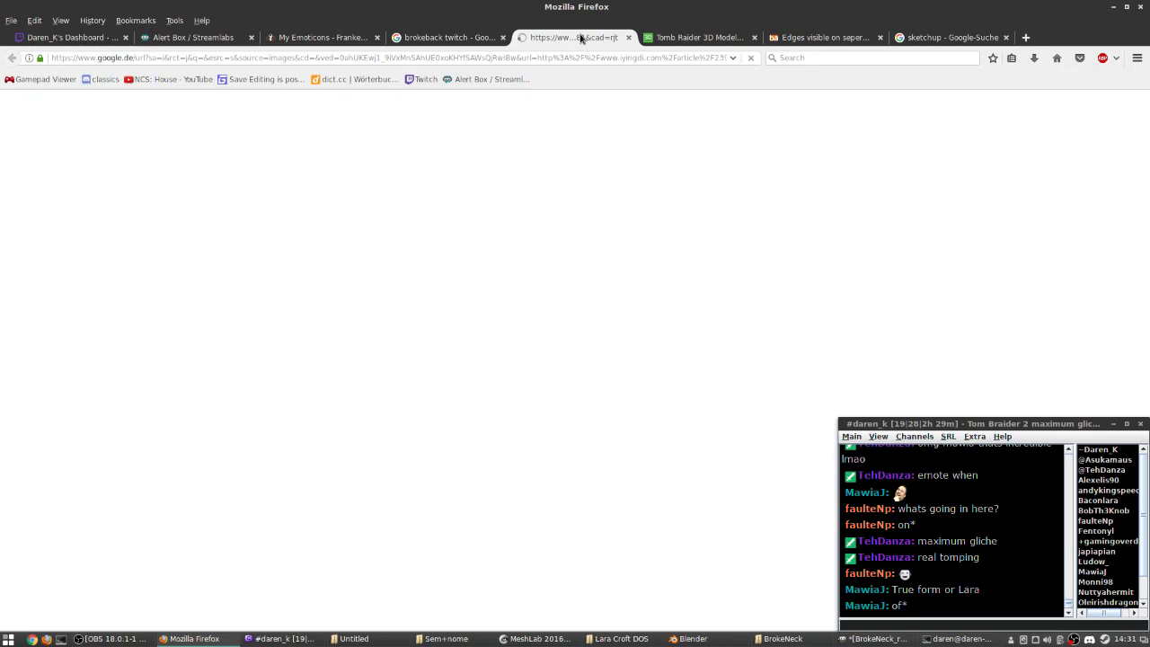
click(447, 36)
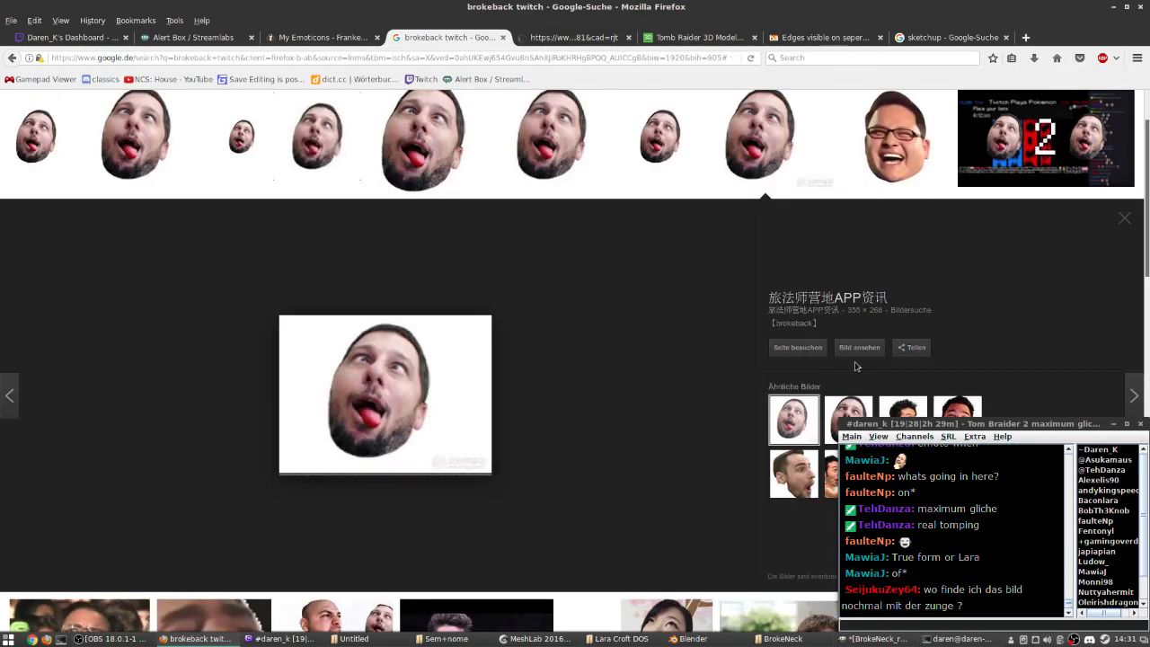
click(575, 37)
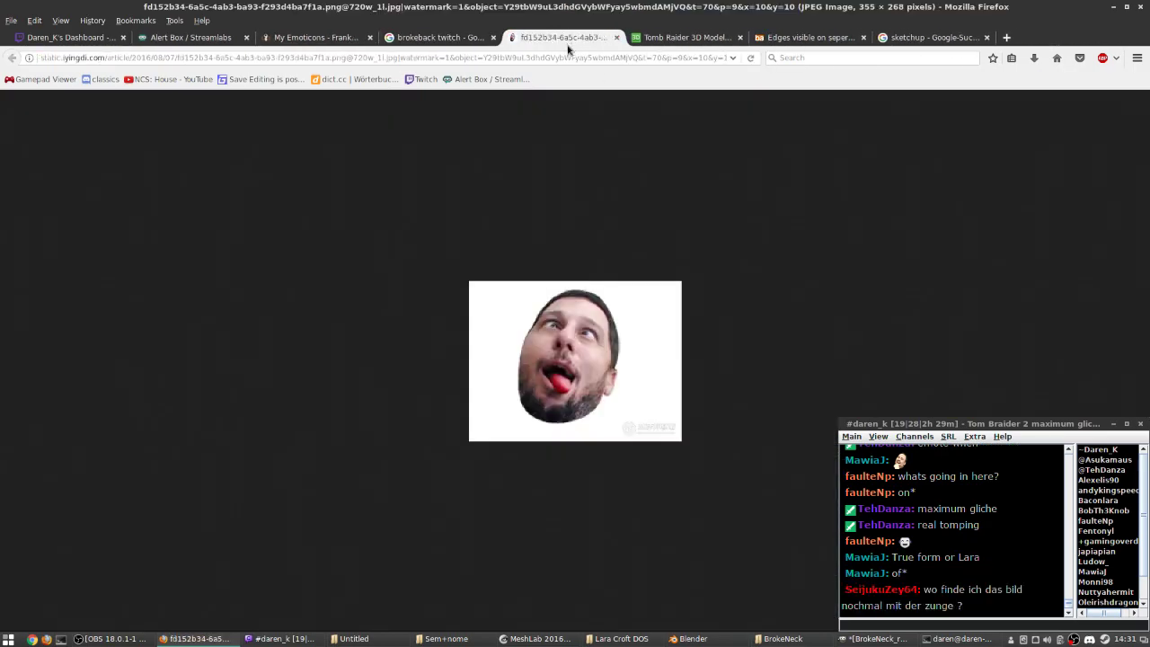
drag(575, 369, 619, 303)
click(551, 283)
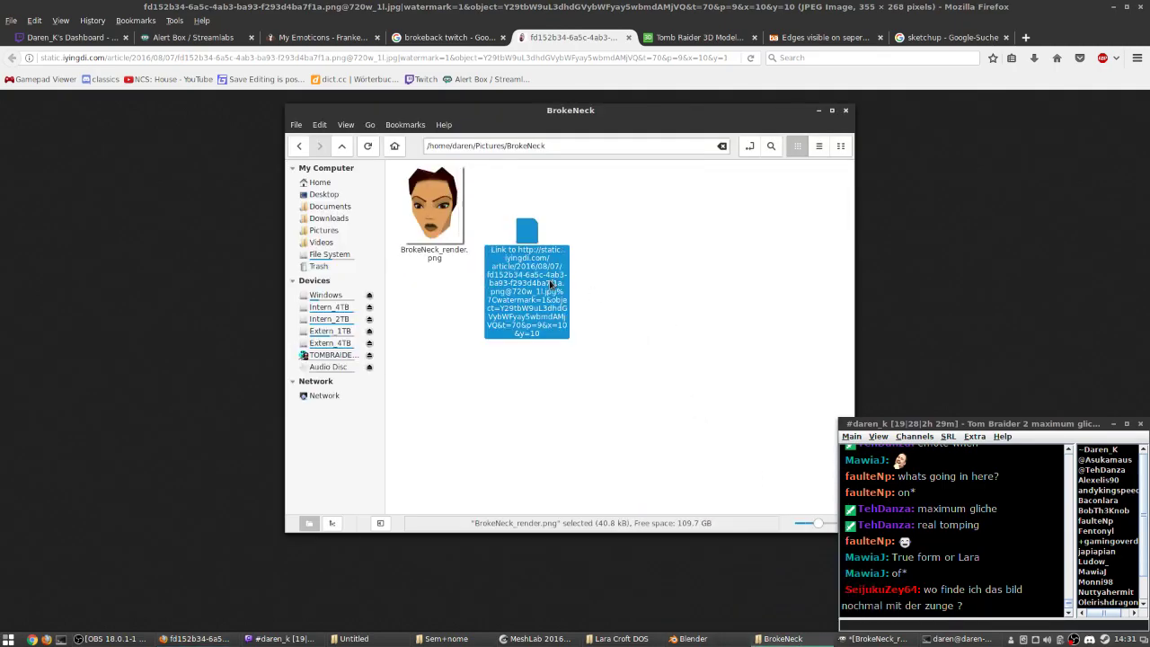
key(Delete)
- Save the opened face image from Firefox into the Pictures/BrokeNeck folder under the name brokeback
key(alt+Tab)
key(ctrl+s)
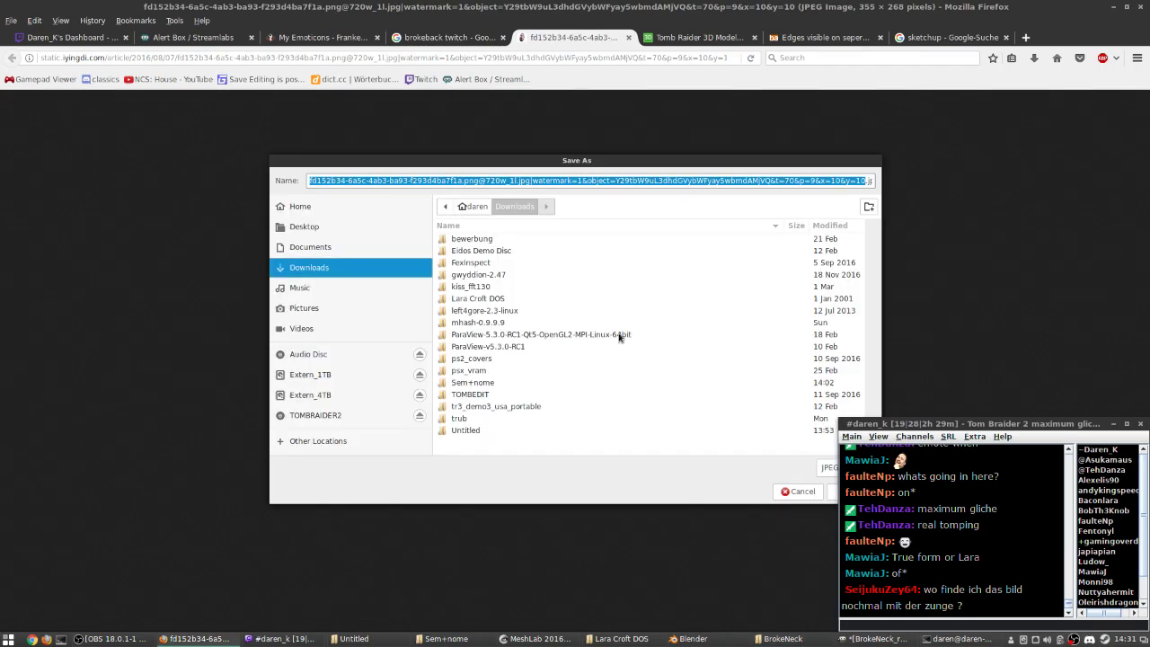
click(326, 308)
double_click(495, 287)
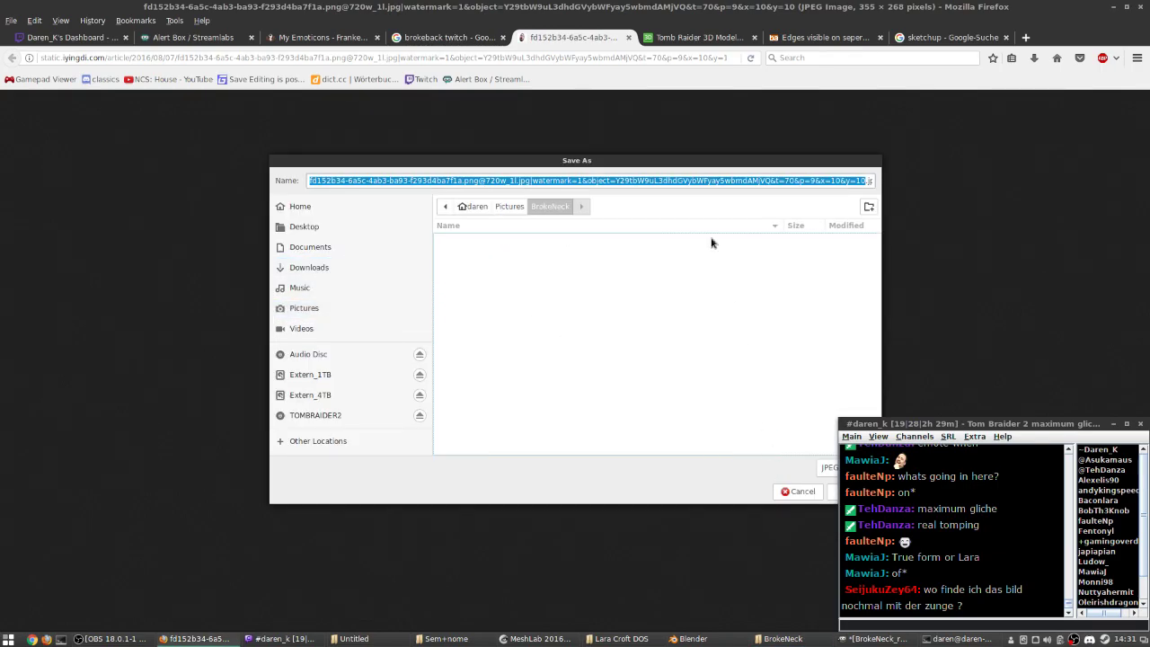
drag(733, 164, 572, 173)
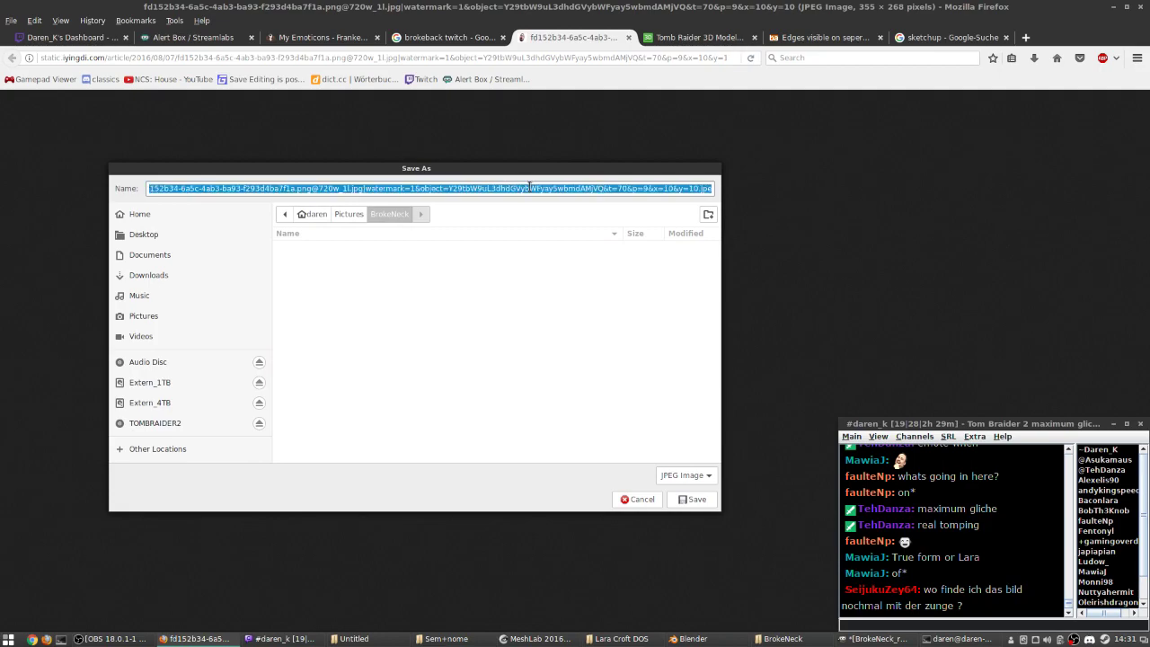
text(brokeback)
key(Return)
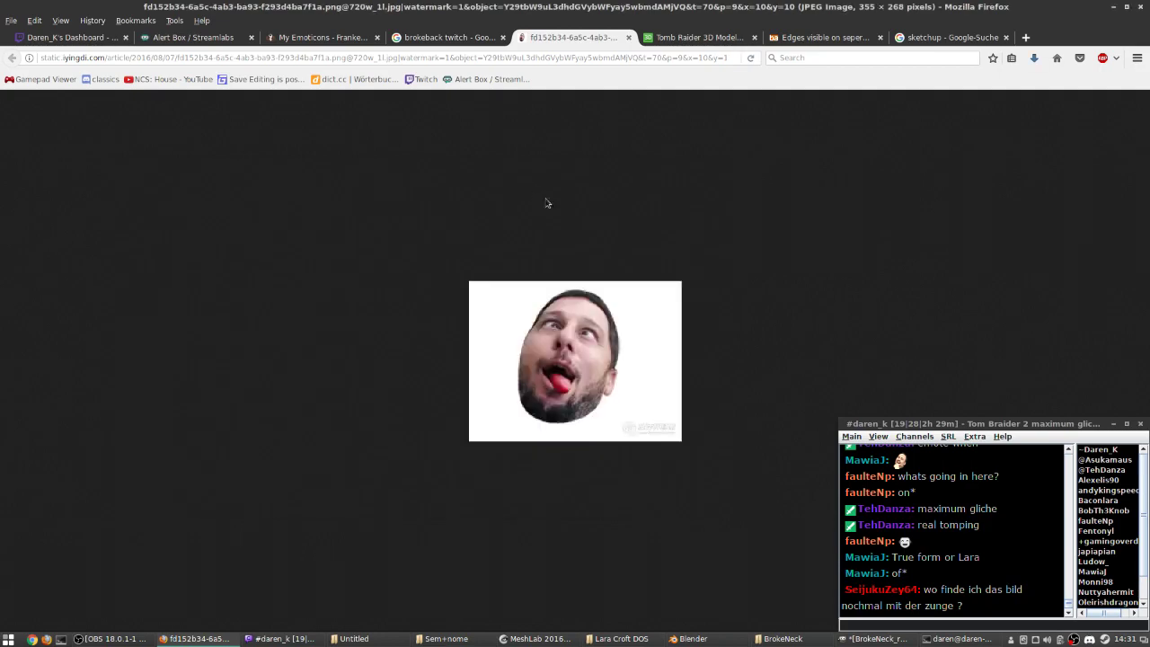
- Switch to the file manager's BrokeNeck folder and rename the downloaded brokeback file as brokeback.jpg
click(818, 638)
click(867, 639)
click(782, 639)
click(422, 249)
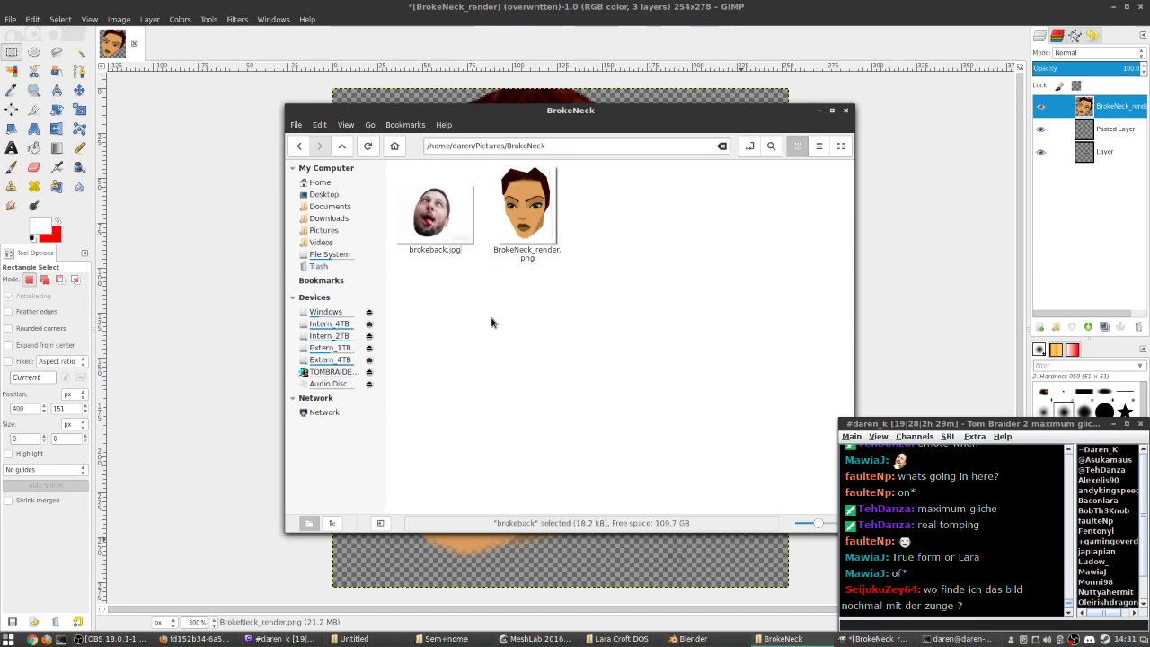
- Open brokeback.jpg from the BrokeNeck folder in GIMP as a separate image
drag(434, 216, 190, 54)
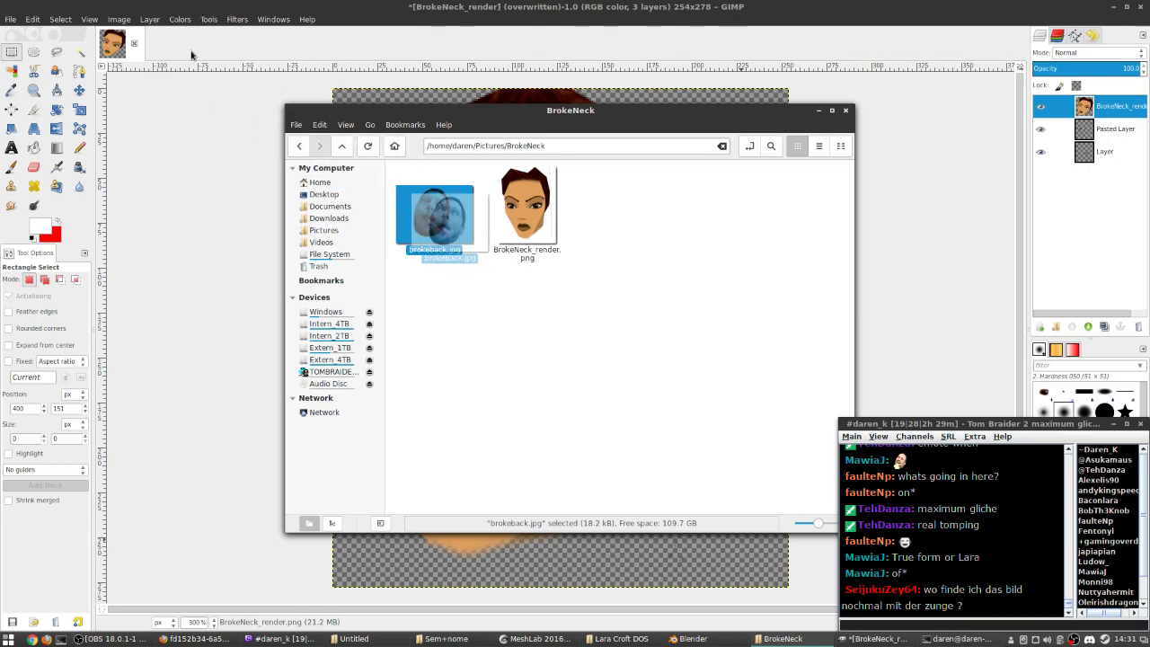
right_click(418, 222)
mouse_move(520, 244)
click(647, 244)
- Compare the BrokeNeck_render face with the brokeback reference photo by alternating between the two open images
click(113, 47)
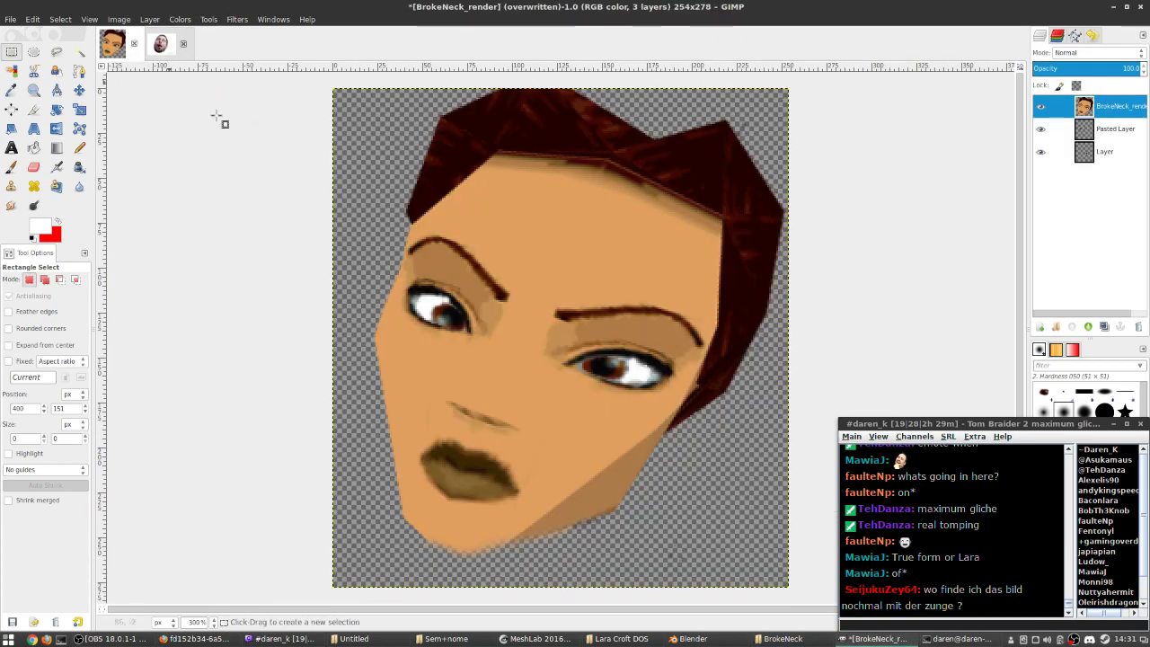
click(162, 45)
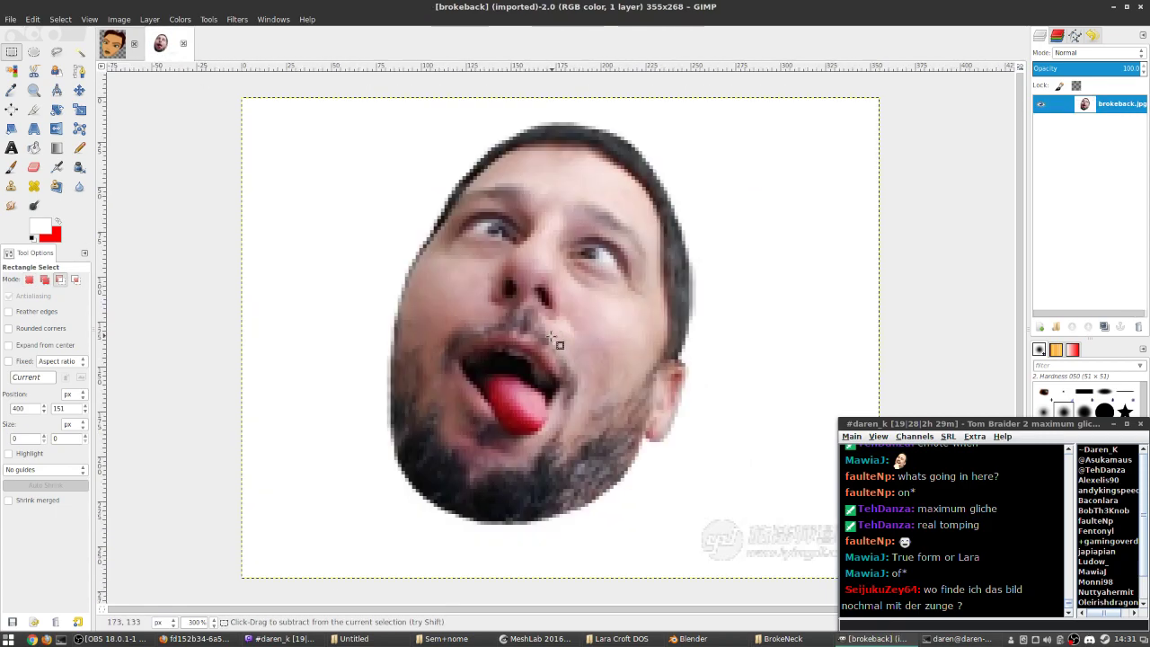
click(112, 43)
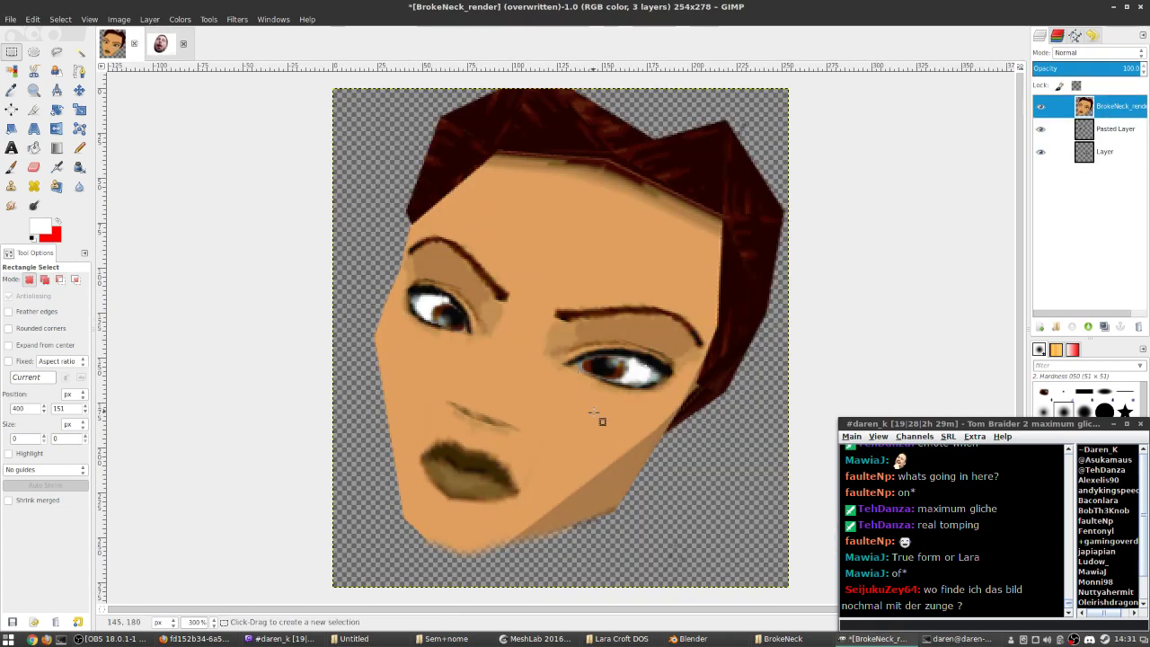
ctrl+scroll(402, 319, up, 1)
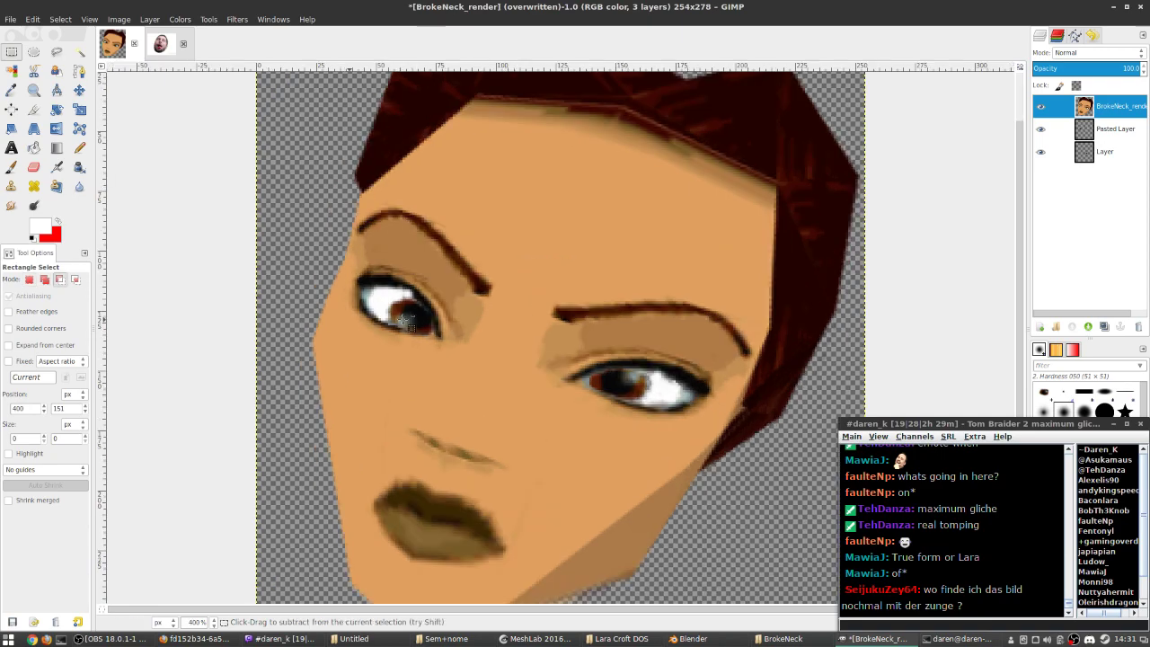
click(163, 45)
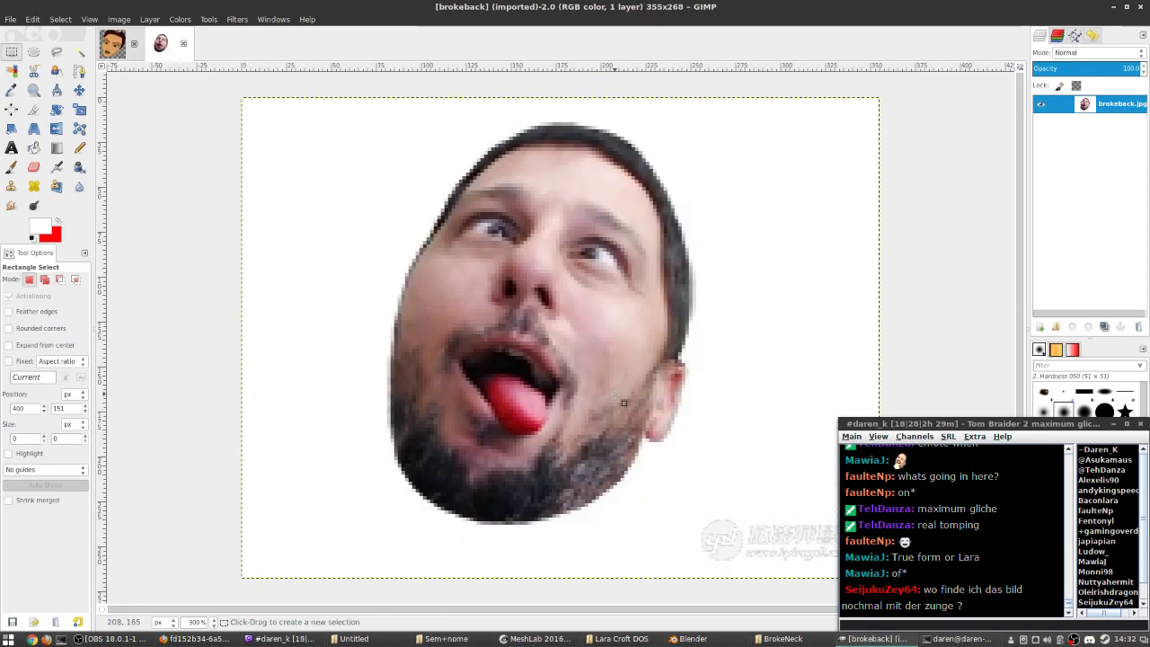
- Send the message "BrokeBack" in the chat window
click(1004, 622)
text(BrokeBack)
key(Return)
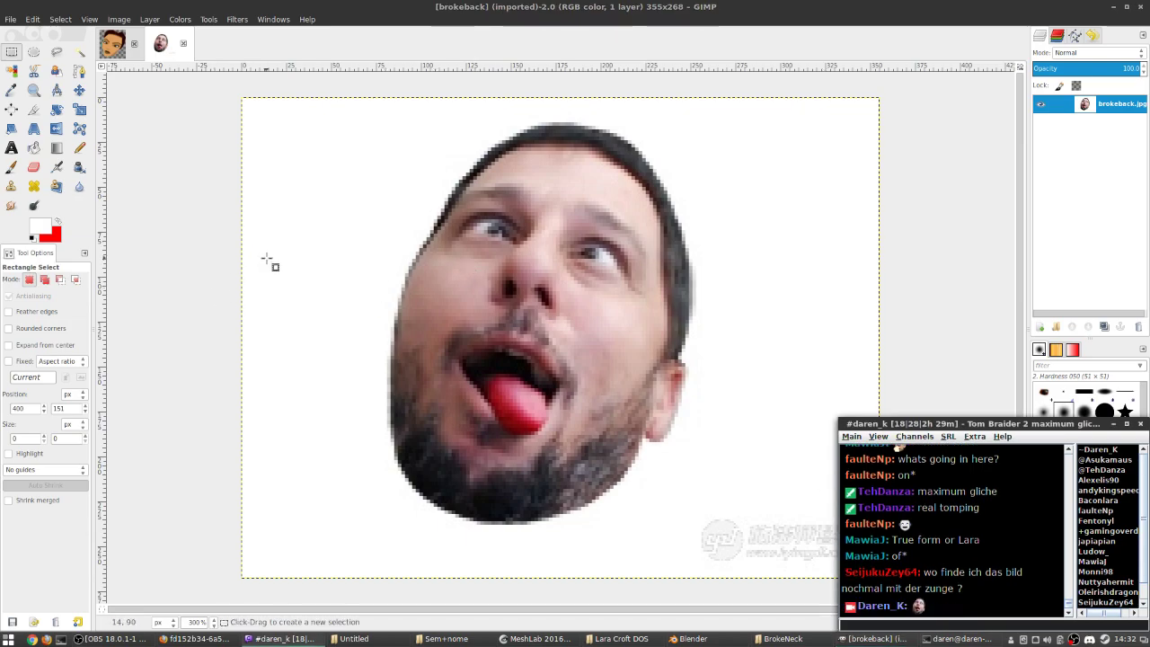
- Return to the BrokeNeck_render image in GIMP and examine the whole face
click(113, 43)
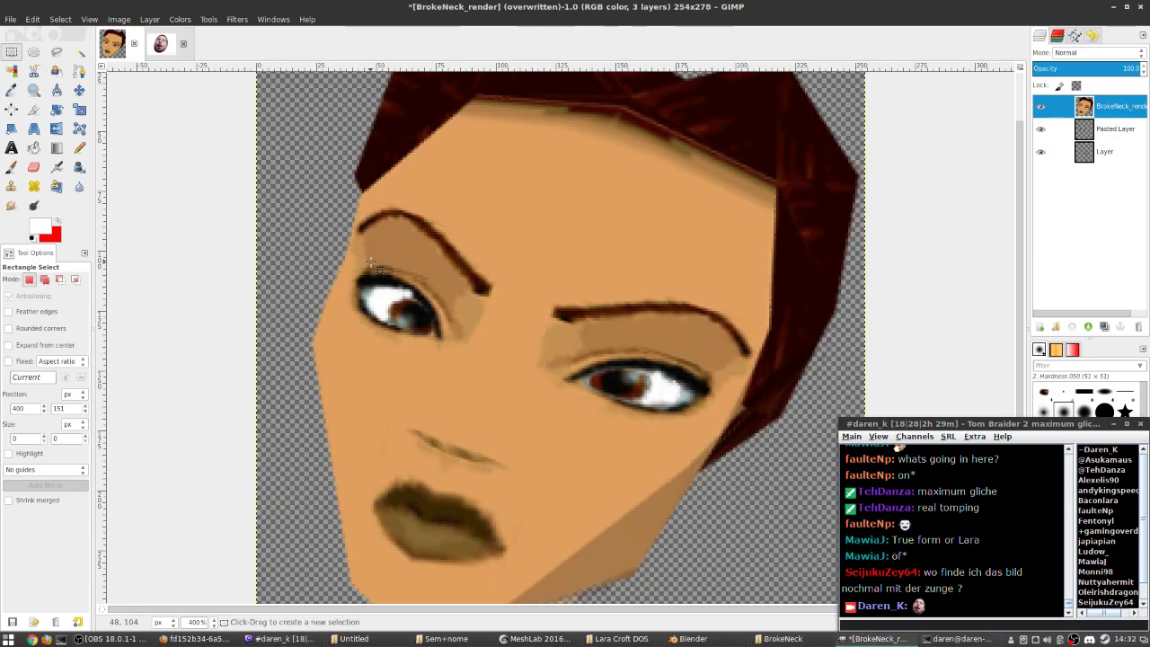
scroll(372, 262, down, 2)
scroll(523, 361, up, 1)
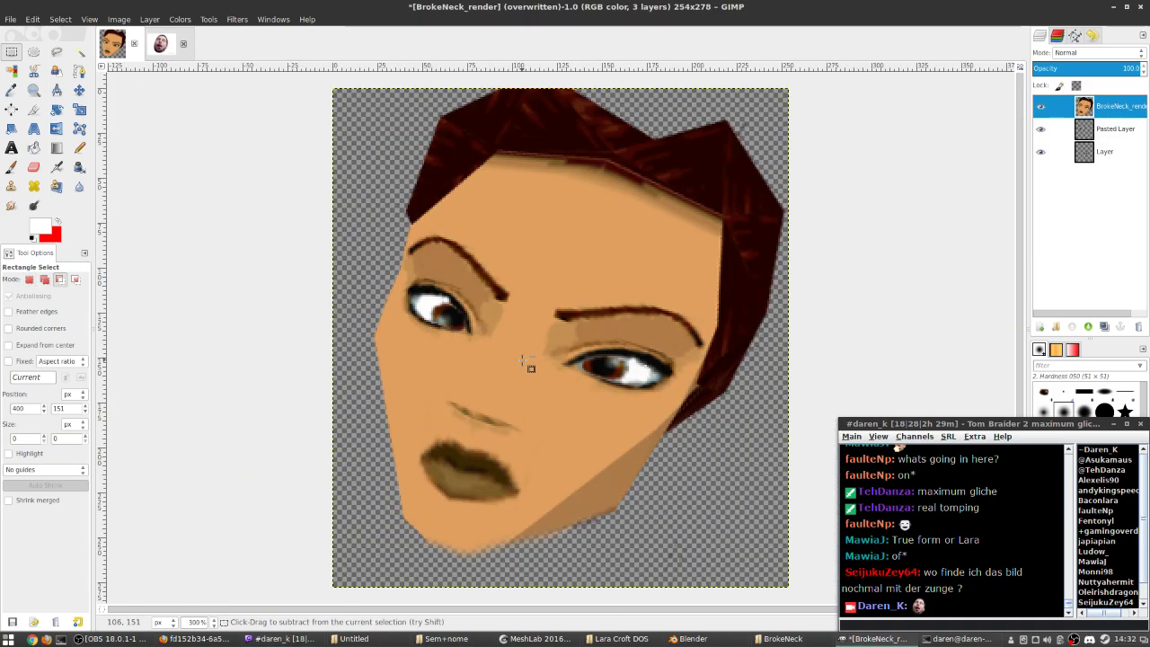
scroll(523, 361, up, 1)
scroll(324, 275, up, 2)
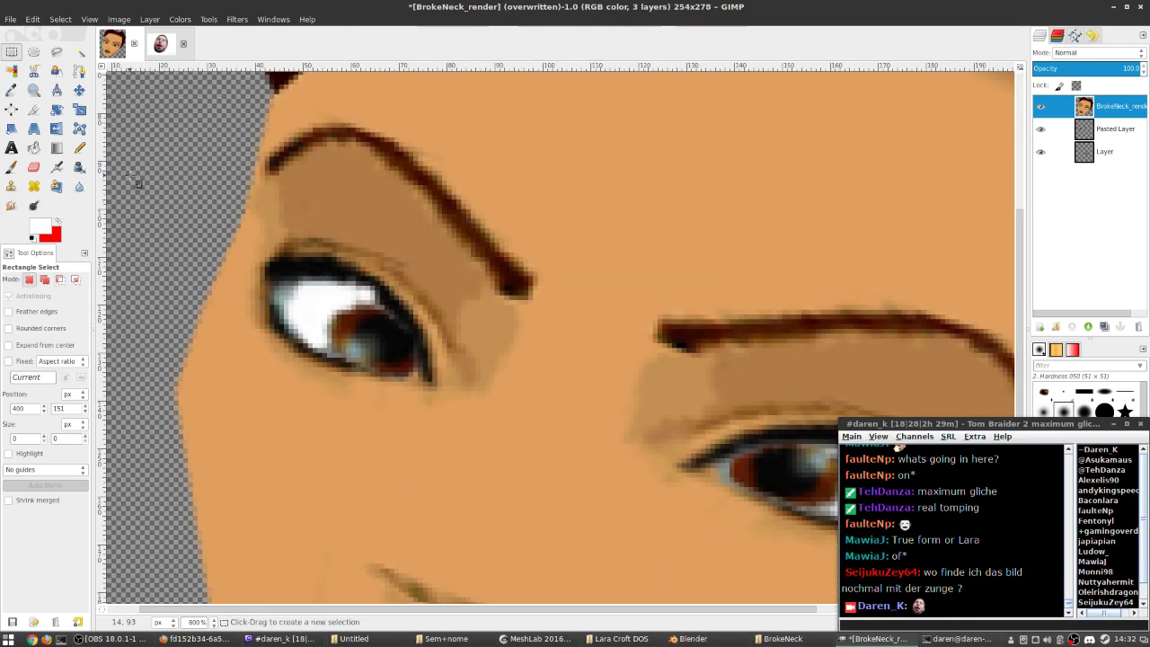
click(34, 166)
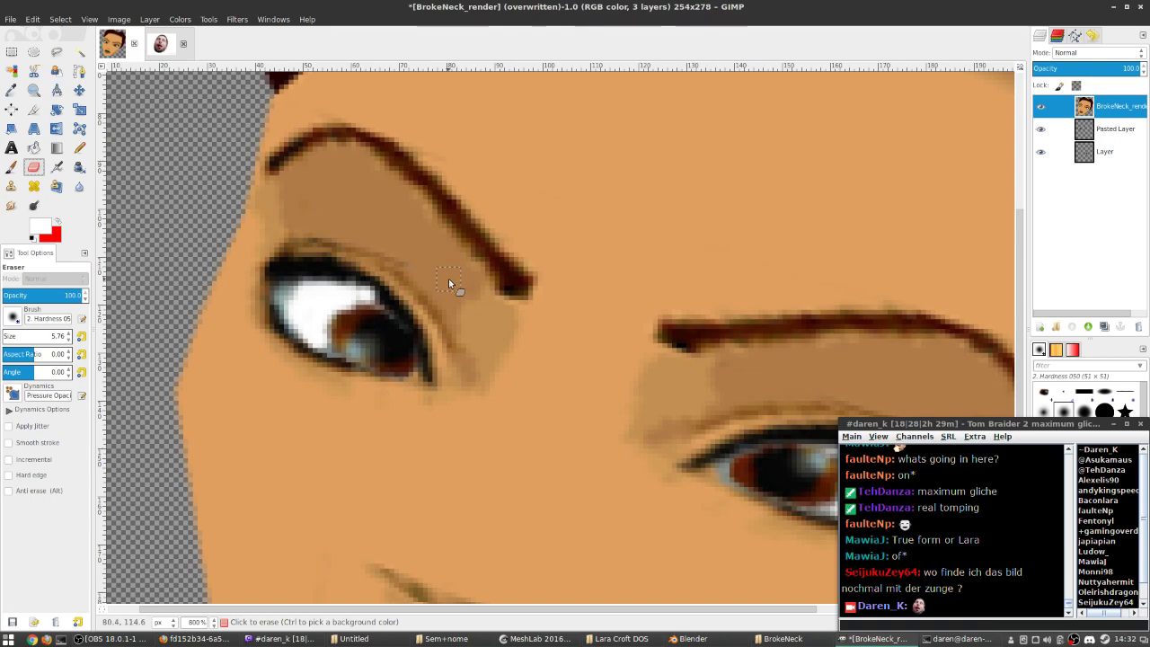
scroll(315, 348, up, 3)
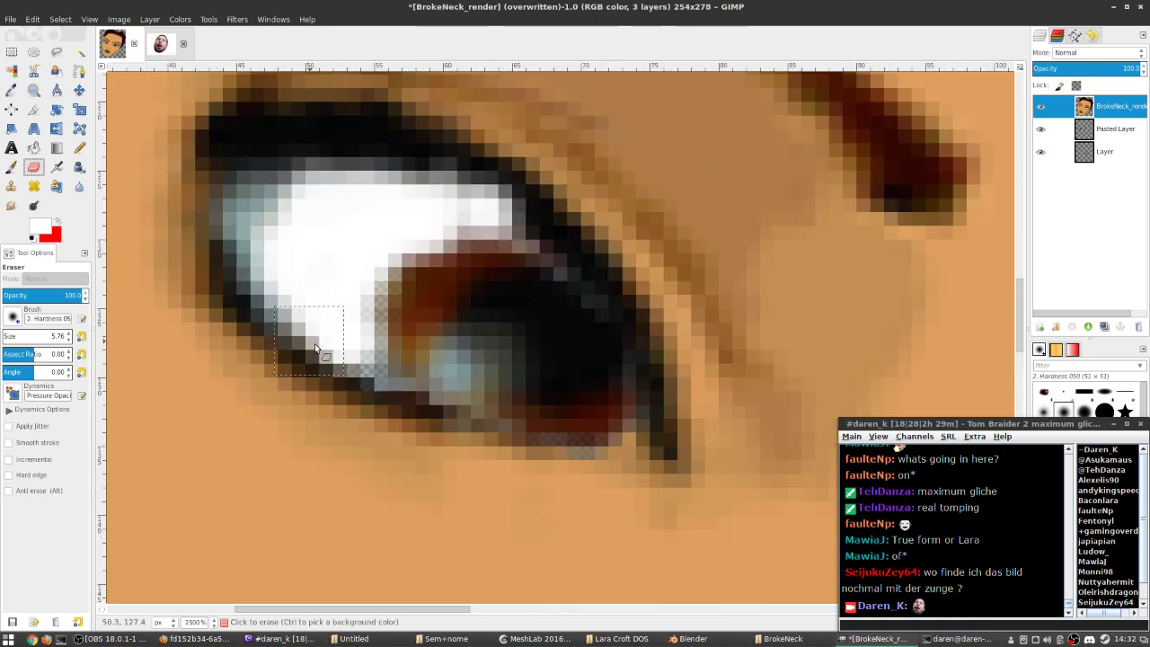
click(79, 147)
drag(366, 355, 374, 305)
key(ctrl+z)
- Paint white with the Paintbrush over the semi-transparent gap between the eye white and iris of the face's smaller eye
key(p)
click(365, 348)
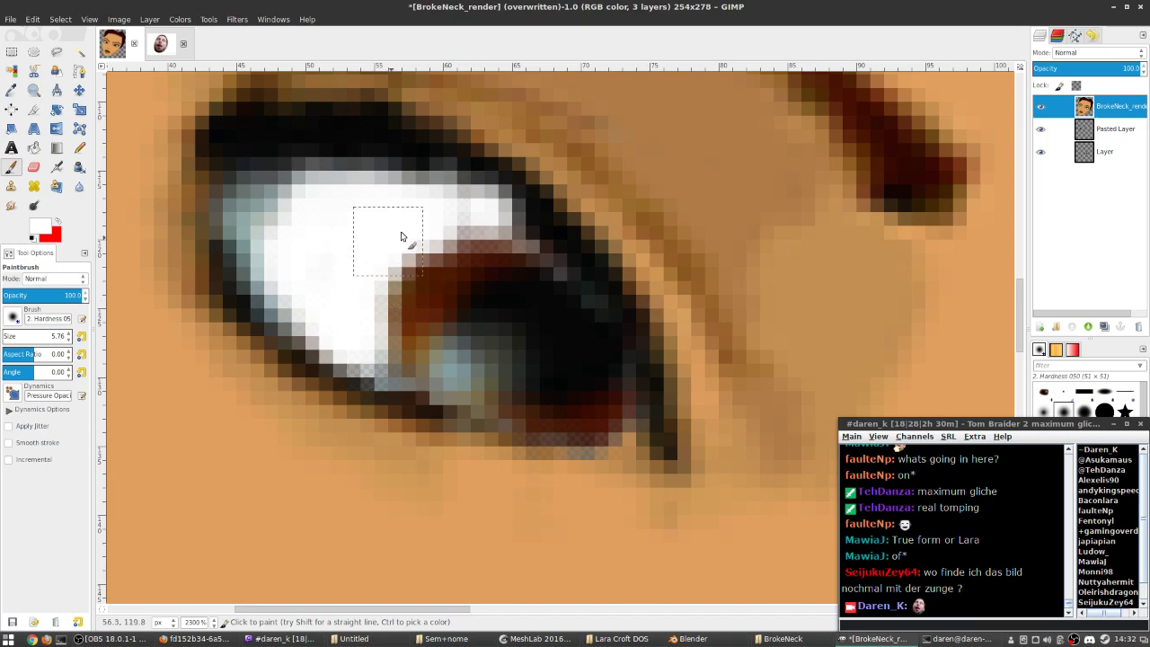
click(361, 367)
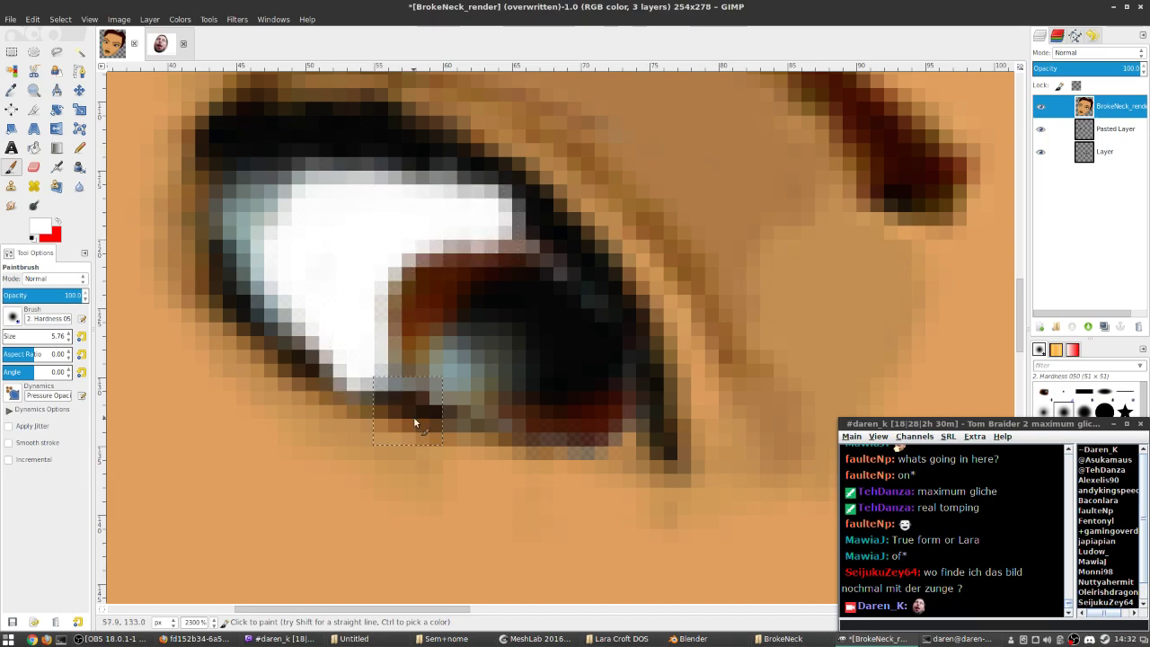
click(367, 334)
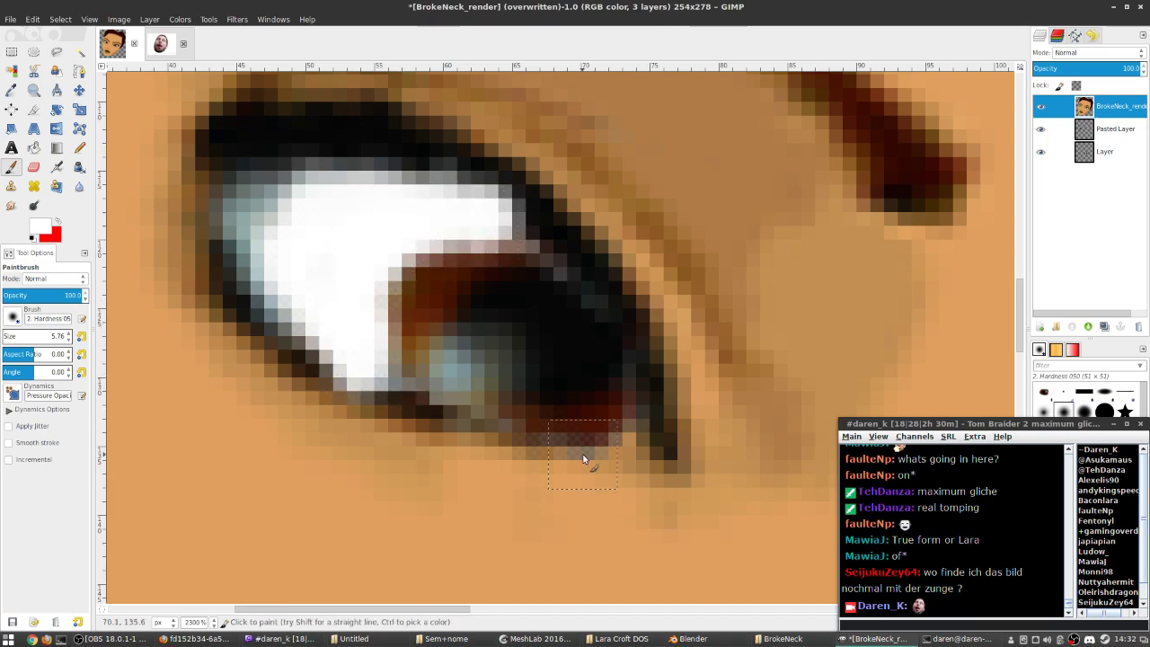
- Paint the semi-transparent patches beside the larger eye's iris and within its eye white solid white
scroll(580, 458, down, 6)
scroll(398, 317, up, 7)
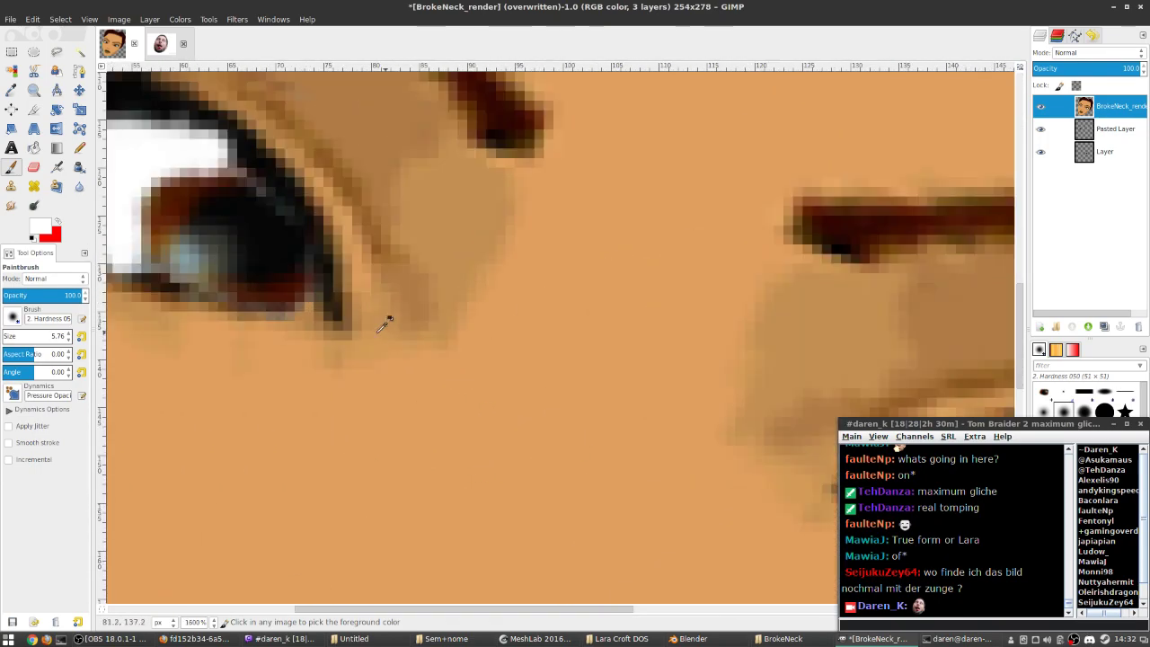
scroll(777, 431, down, 3)
scroll(552, 359, up, 5)
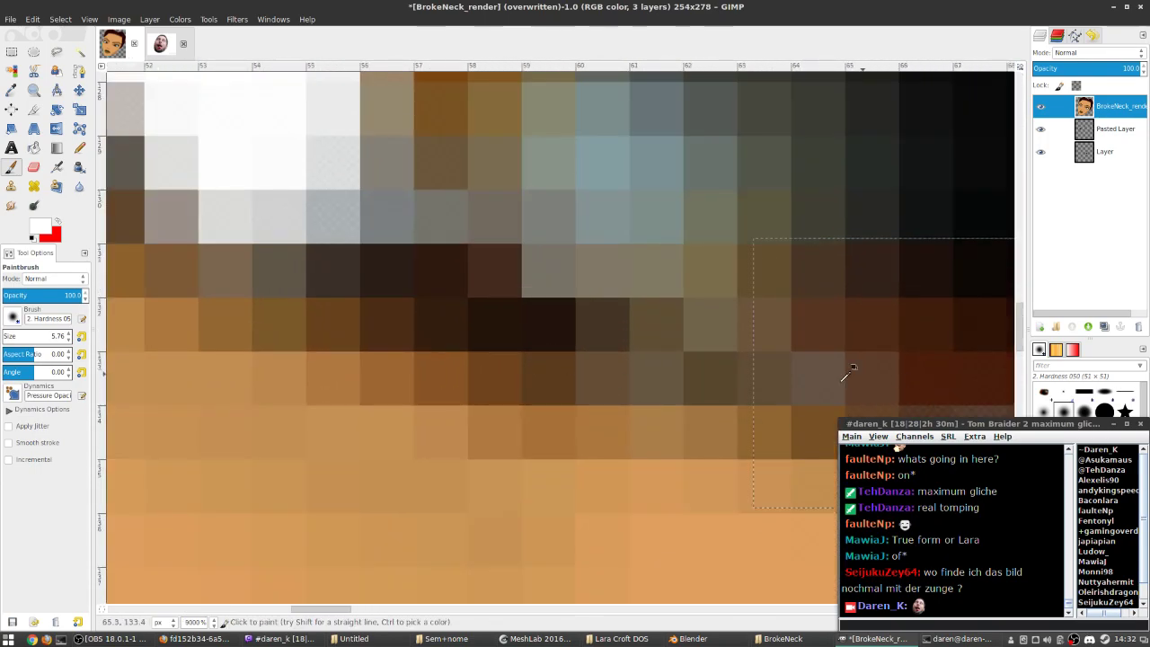
scroll(859, 359, down, 4)
scroll(351, 329, down, 5)
scroll(759, 386, up, 6)
scroll(762, 390, down, 2)
scroll(759, 359, up, 2)
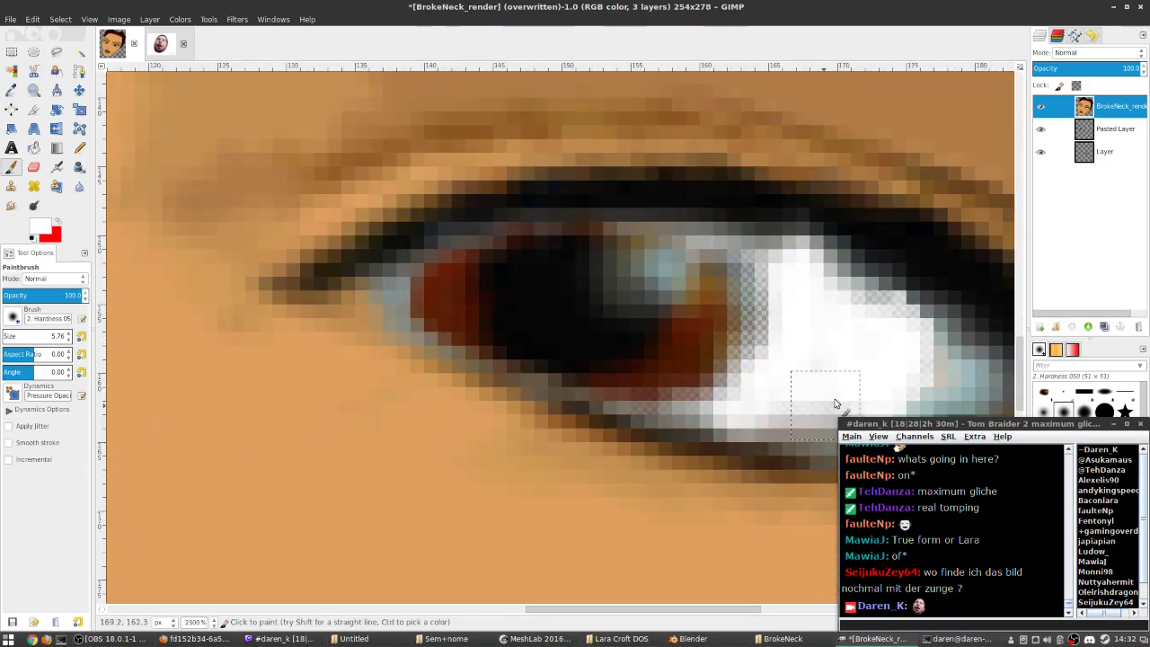
mouse_move(686, 405)
mouse_down()
mouse_move(739, 384)
mouse_move(762, 260)
mouse_up()
mouse_move(829, 363)
mouse_down()
mouse_move(836, 320)
mouse_move(878, 326)
mouse_up()
mouse_move(760, 299)
mouse_down()
mouse_move(769, 277)
mouse_move(754, 415)
mouse_up()
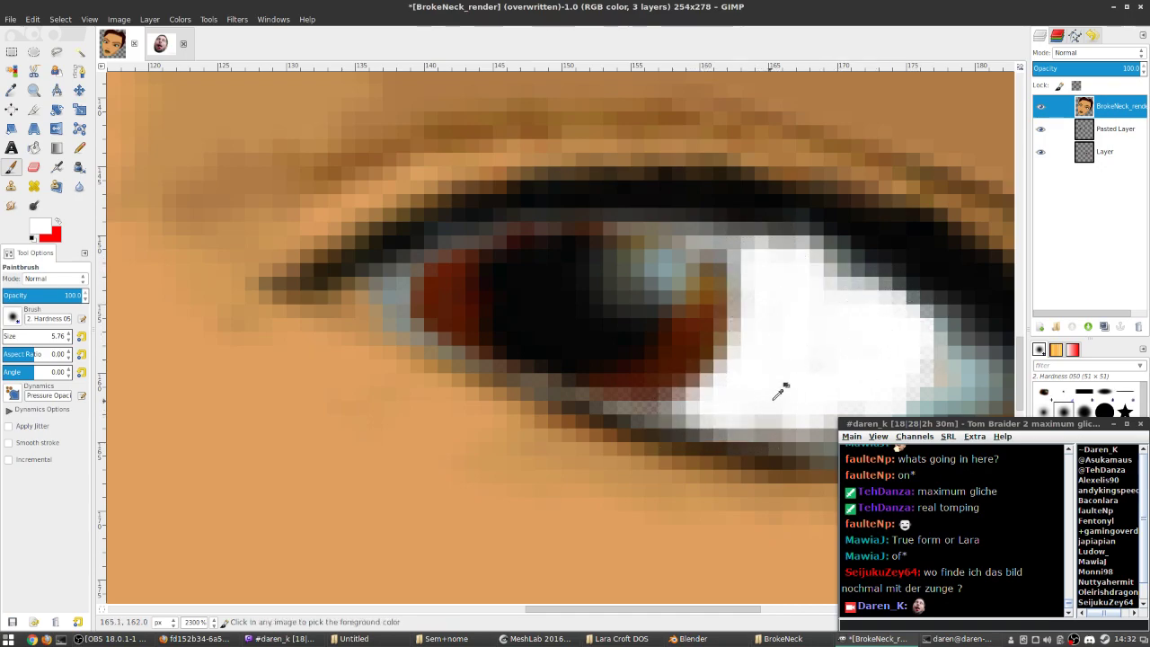
scroll(778, 389, down, 7)
scroll(693, 363, up, 2)
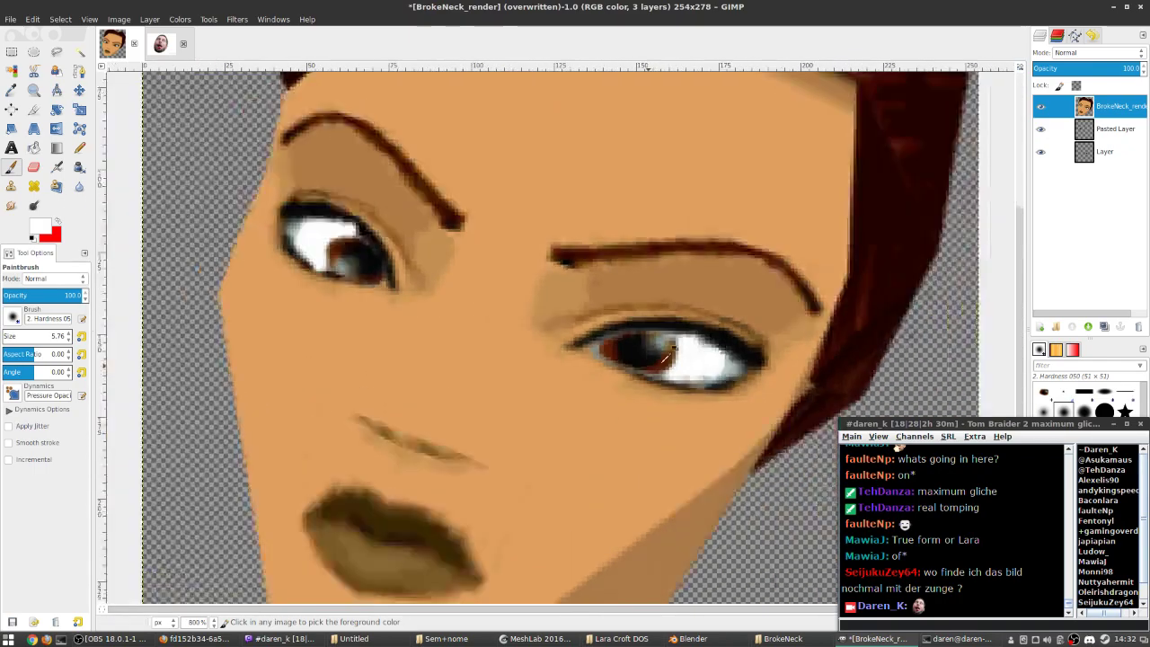
scroll(695, 366, down, 6)
scroll(519, 377, up, 2)
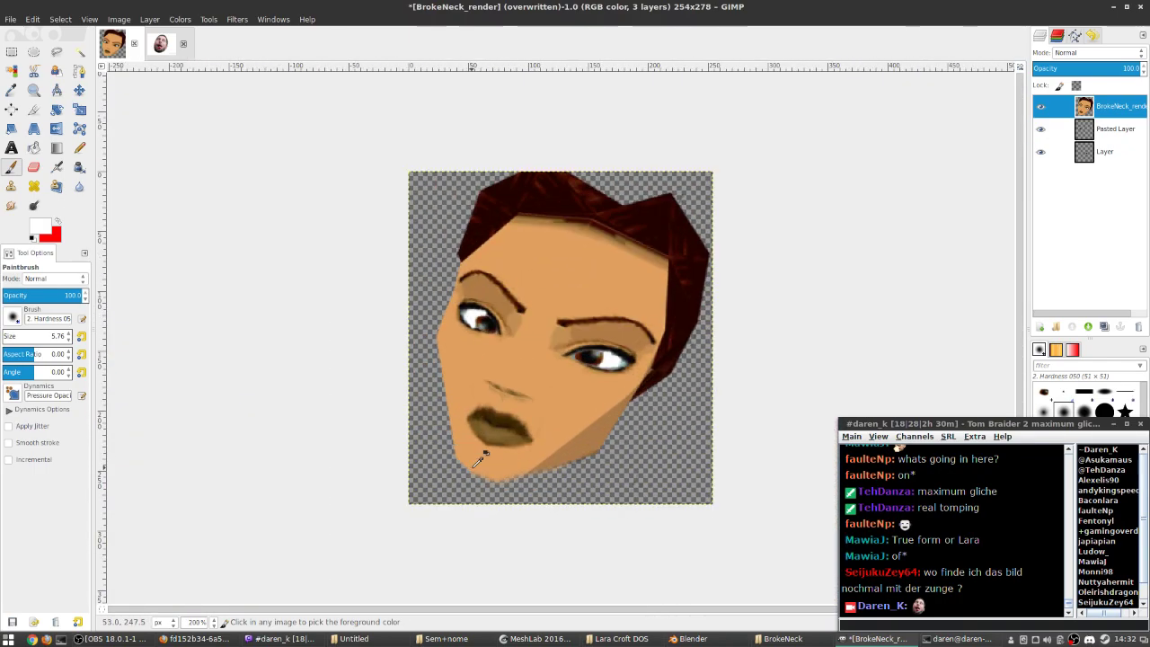
scroll(523, 332, down, 3)
scroll(523, 332, up, 3)
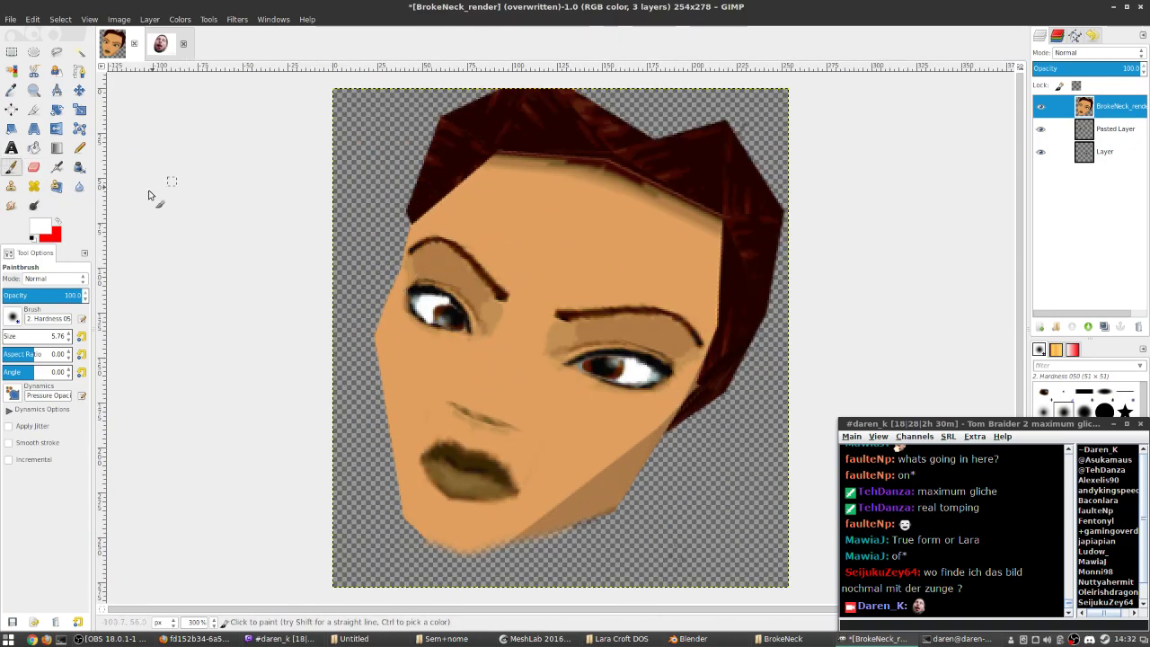
- Copy a rectangle of about 76 × 60 px around the open mouth and tongue in the brokeback photo
click(164, 49)
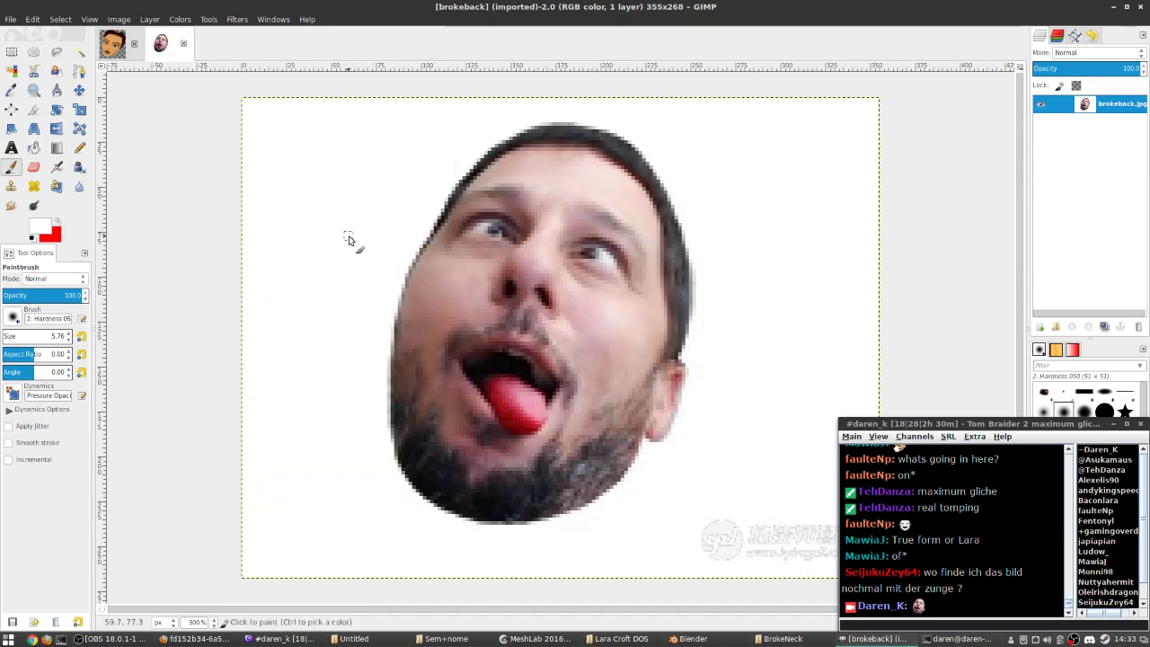
click(12, 53)
drag(447, 347, 582, 453)
key(ctrl+c)
- Add a transparent 254 × 278 px layer to BrokeNeck_render and paste the copied mouth on it, placed beside the lips over the jaw
click(112, 43)
click(1040, 326)
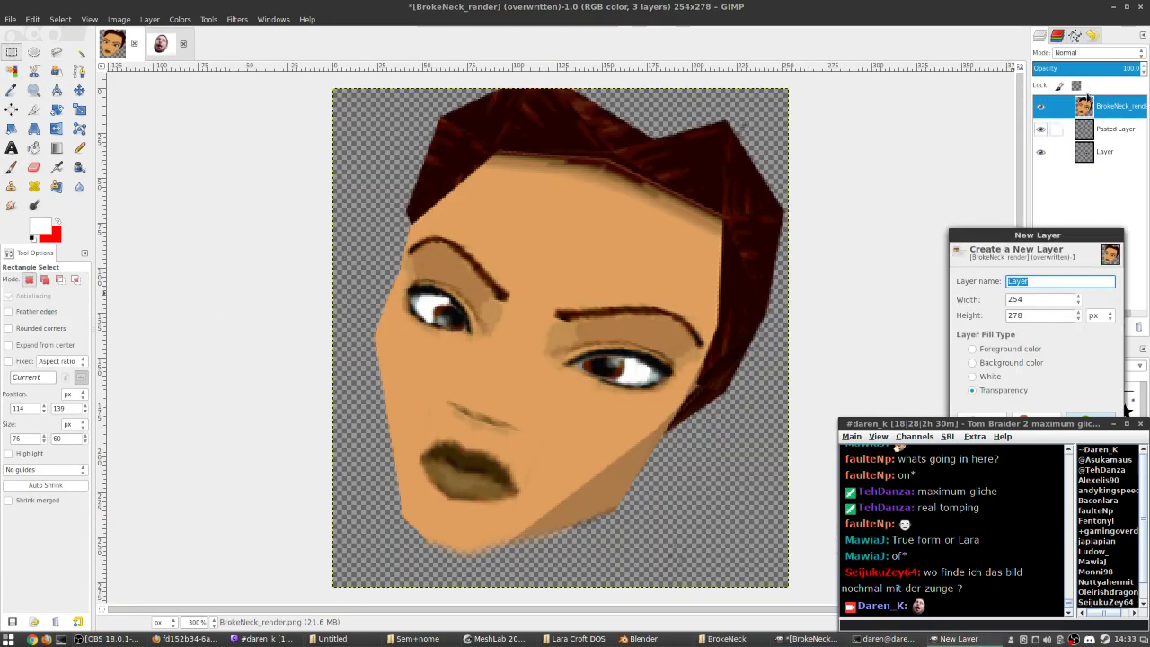
click(1044, 373)
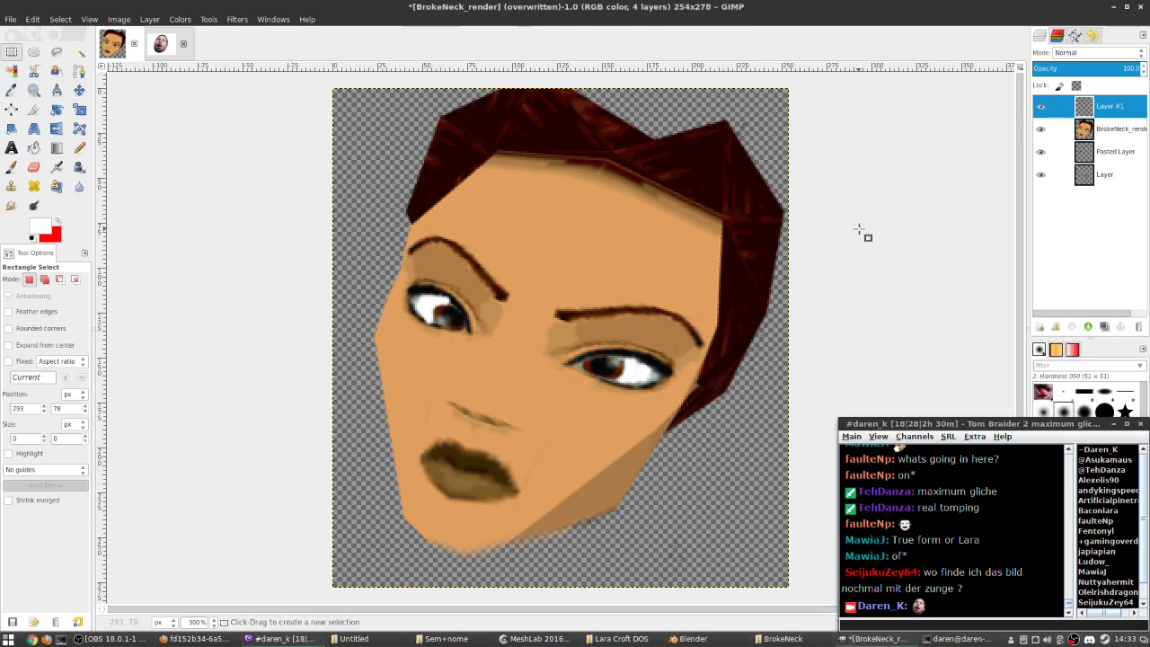
key(ctrl+v)
mouse_move(574, 350)
mouse_down()
mouse_move(546, 422)
mouse_move(609, 498)
mouse_up()
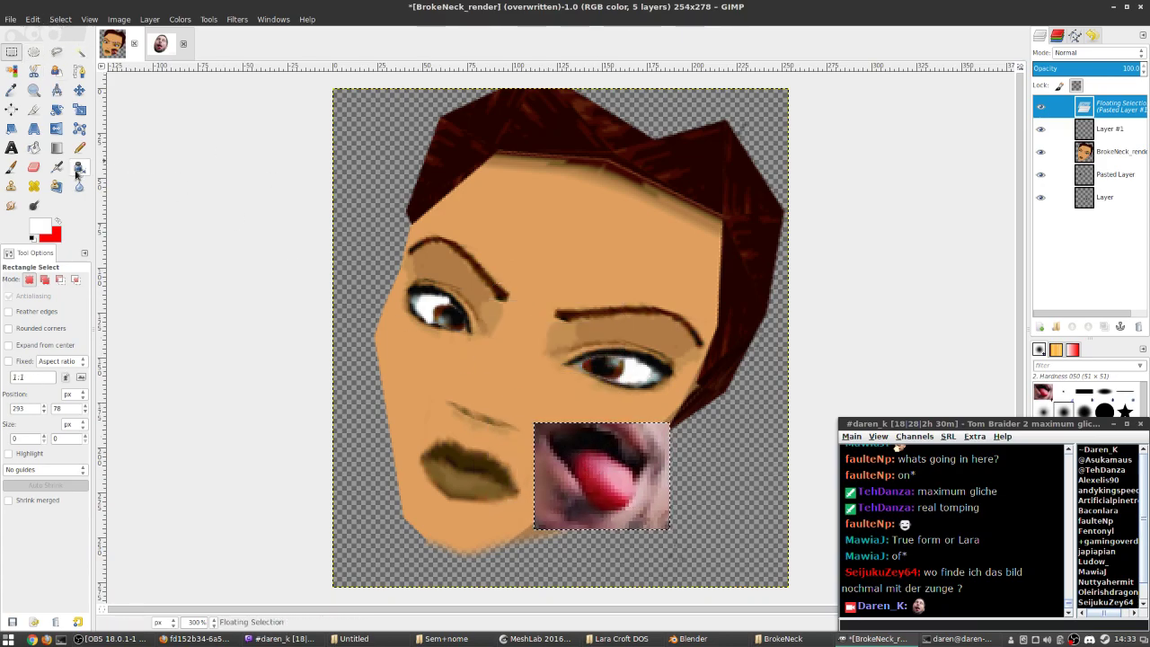
- Erase the skin, lips and dark mouth area around the pasted tongue with the Eraser, enlarging the brush to 17.18
click(34, 168)
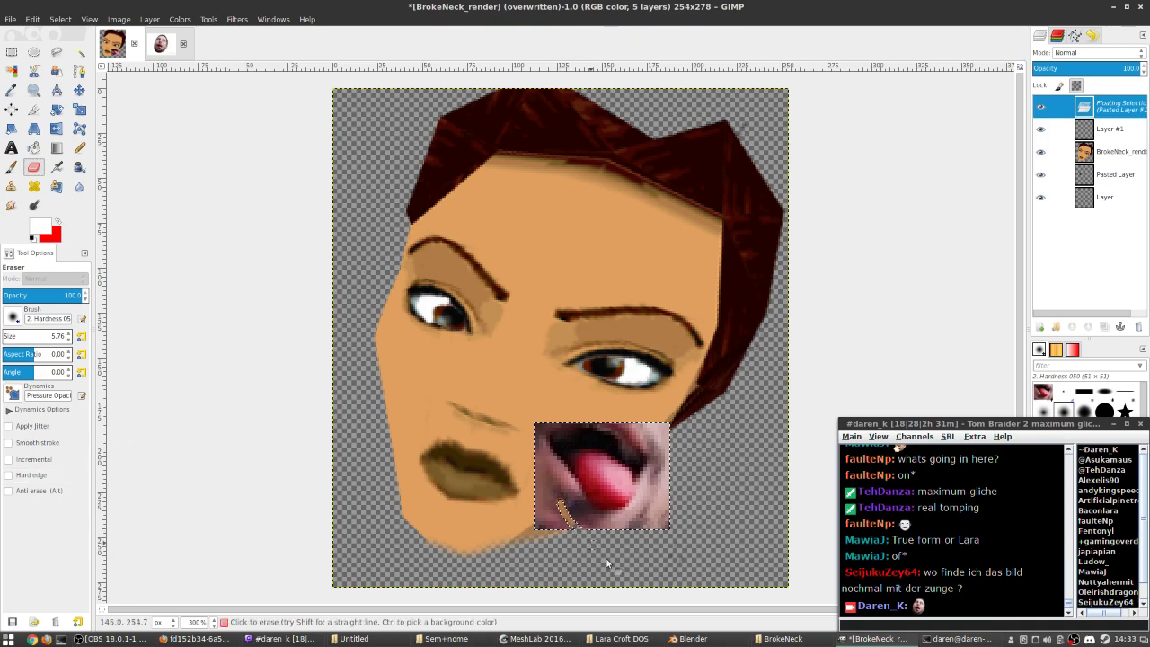
drag(570, 528, 558, 496)
drag(9, 340, 27, 340)
mouse_move(565, 522)
mouse_down()
mouse_move(544, 447)
mouse_move(542, 551)
mouse_move(536, 440)
mouse_up()
mouse_move(614, 419)
mouse_down()
mouse_move(665, 472)
mouse_move(664, 440)
mouse_move(657, 419)
mouse_move(665, 524)
mouse_move(664, 501)
mouse_move(649, 510)
mouse_move(654, 470)
mouse_move(645, 504)
mouse_up()
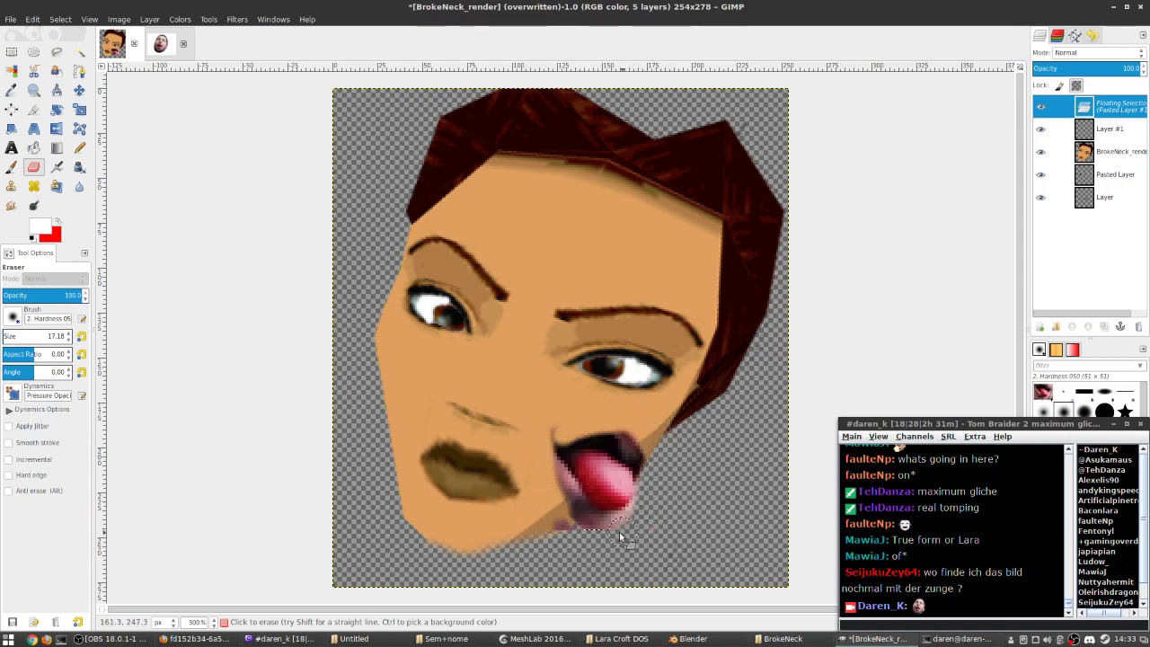
drag(560, 520, 552, 446)
mouse_move(643, 465)
mouse_down()
mouse_move(578, 436)
mouse_move(559, 450)
mouse_move(555, 473)
mouse_move(576, 519)
mouse_move(638, 515)
mouse_up()
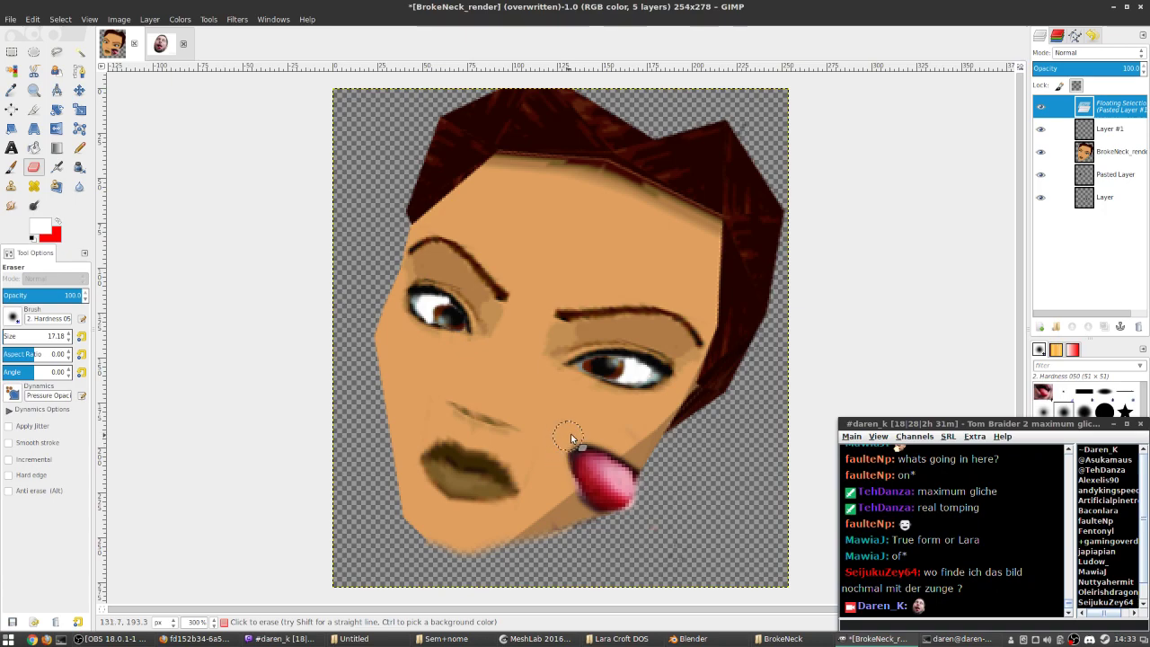
drag(609, 441, 646, 467)
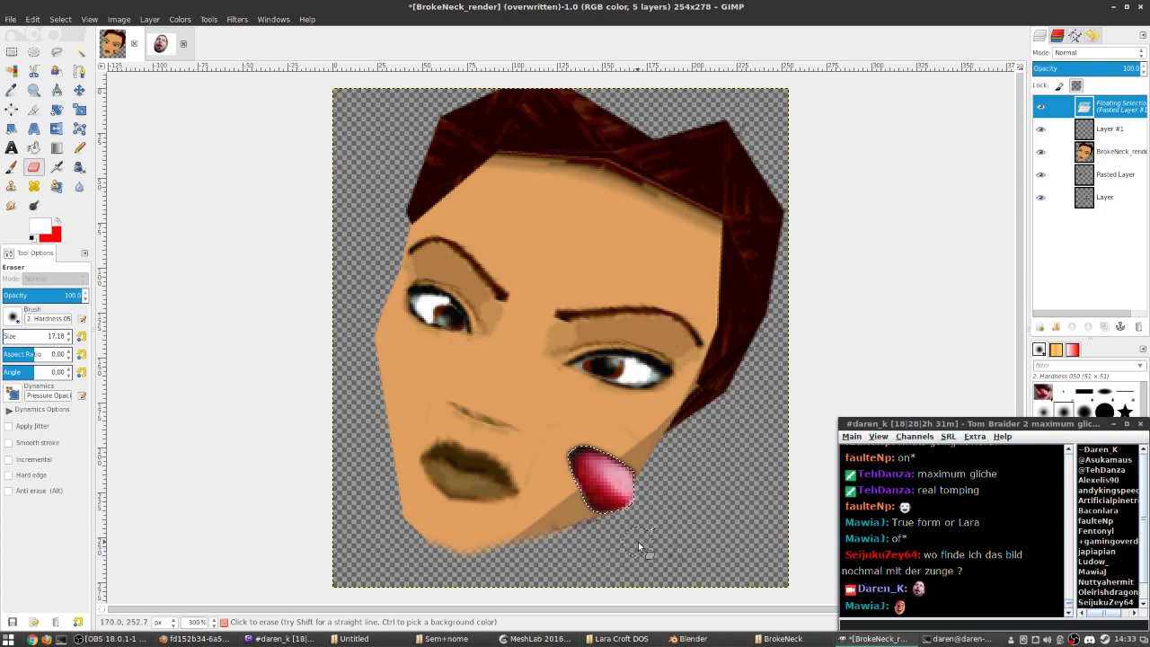
- Move the cut-out tongue onto the face's lips and anchor it to the new layer
key(r)
drag(593, 476, 473, 495)
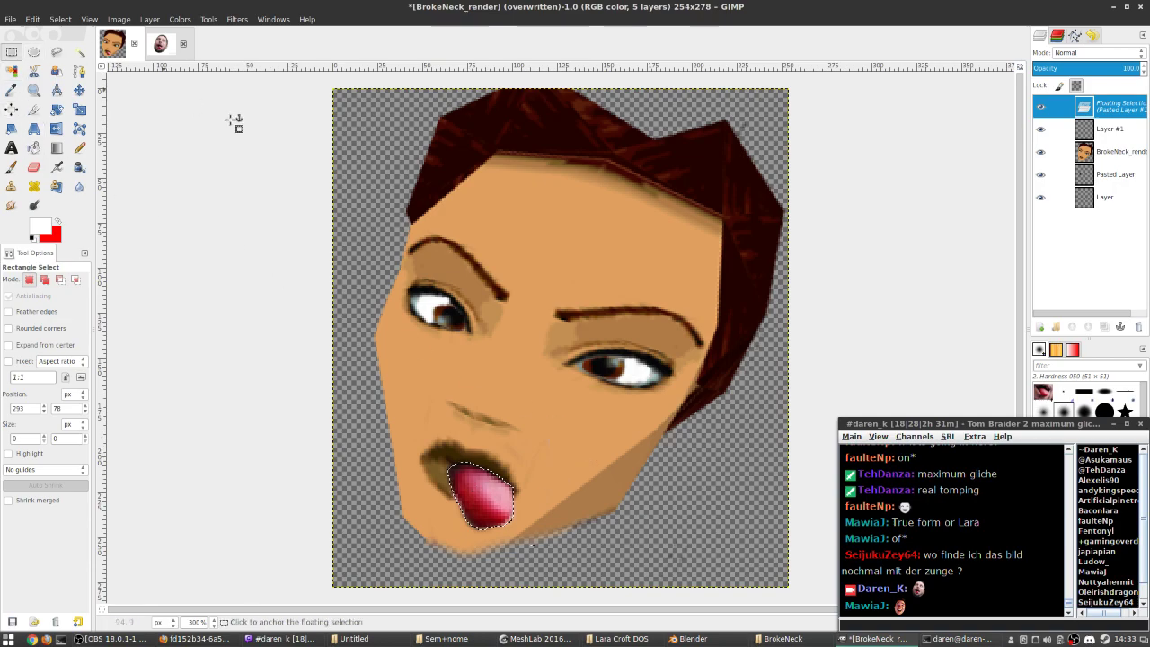
click(190, 99)
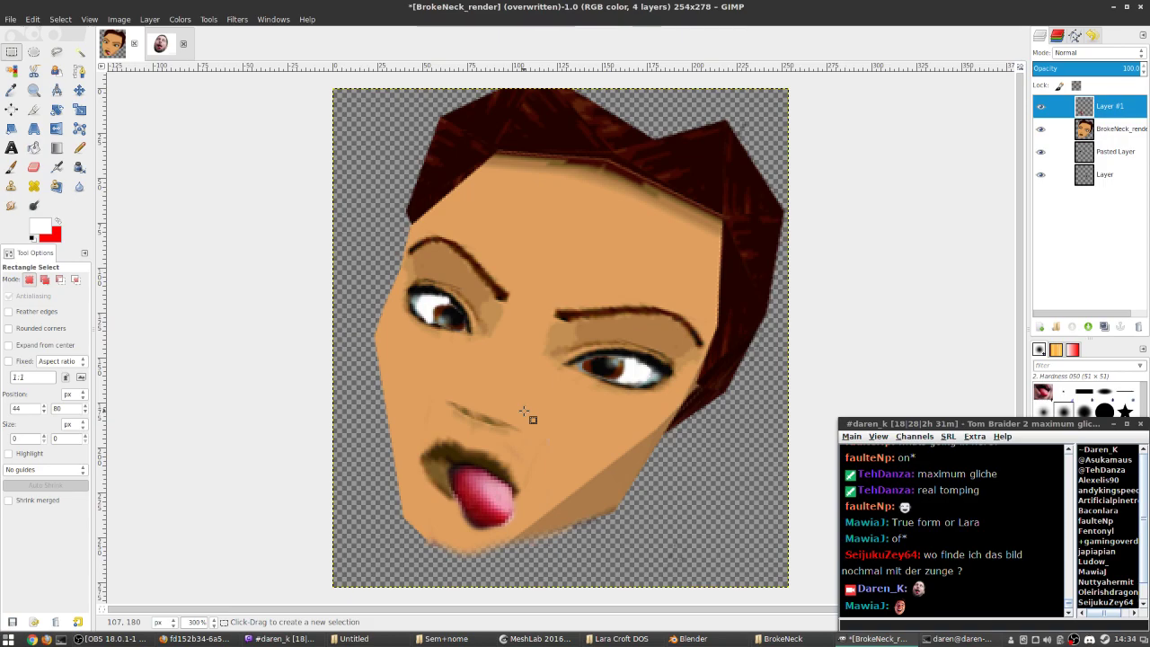
- Erase stray pixels beside the tongue's lower right edge with the Eraser
scroll(530, 395, down, 1)
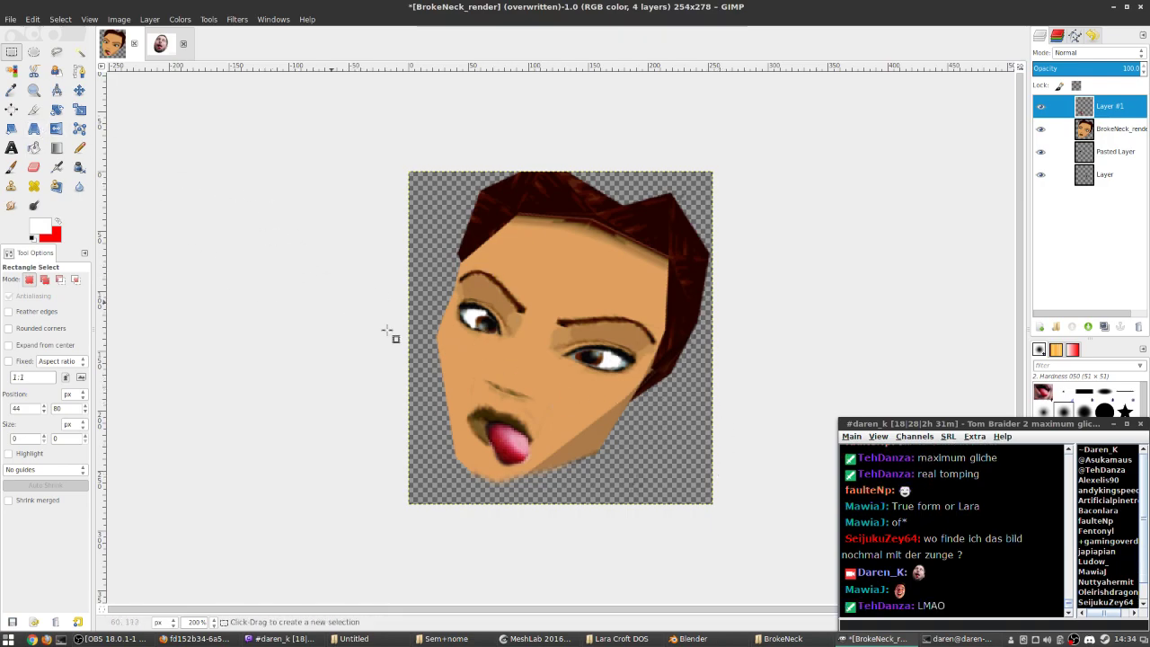
scroll(485, 405, up, 1)
scroll(485, 403, up, 1)
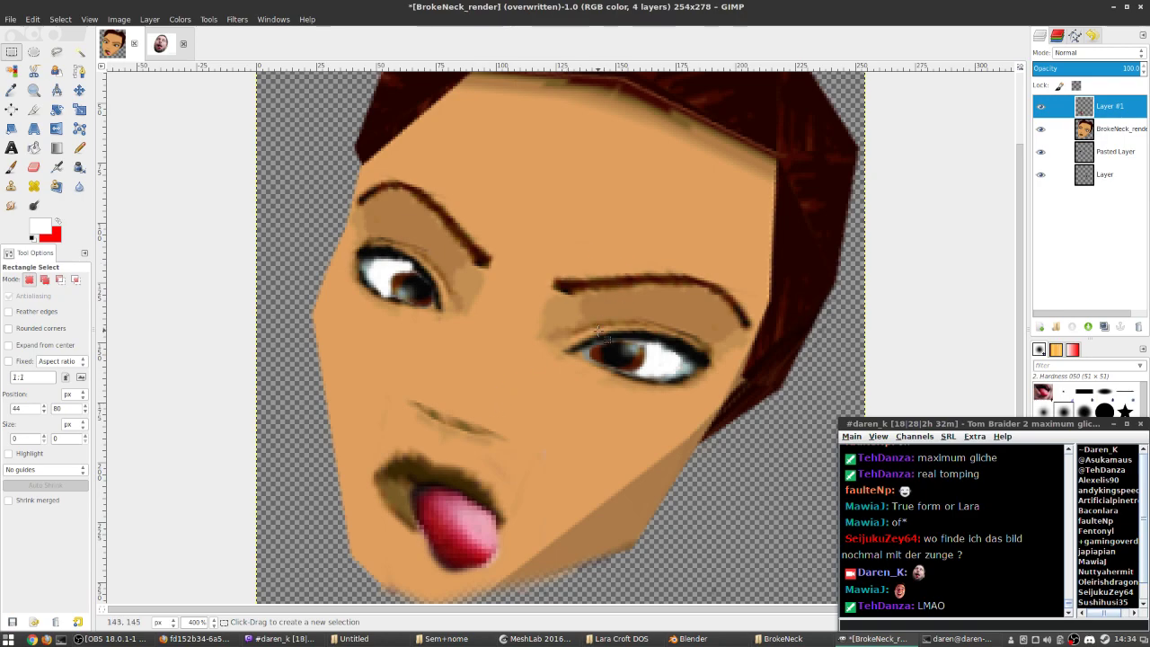
scroll(597, 319, down, 2)
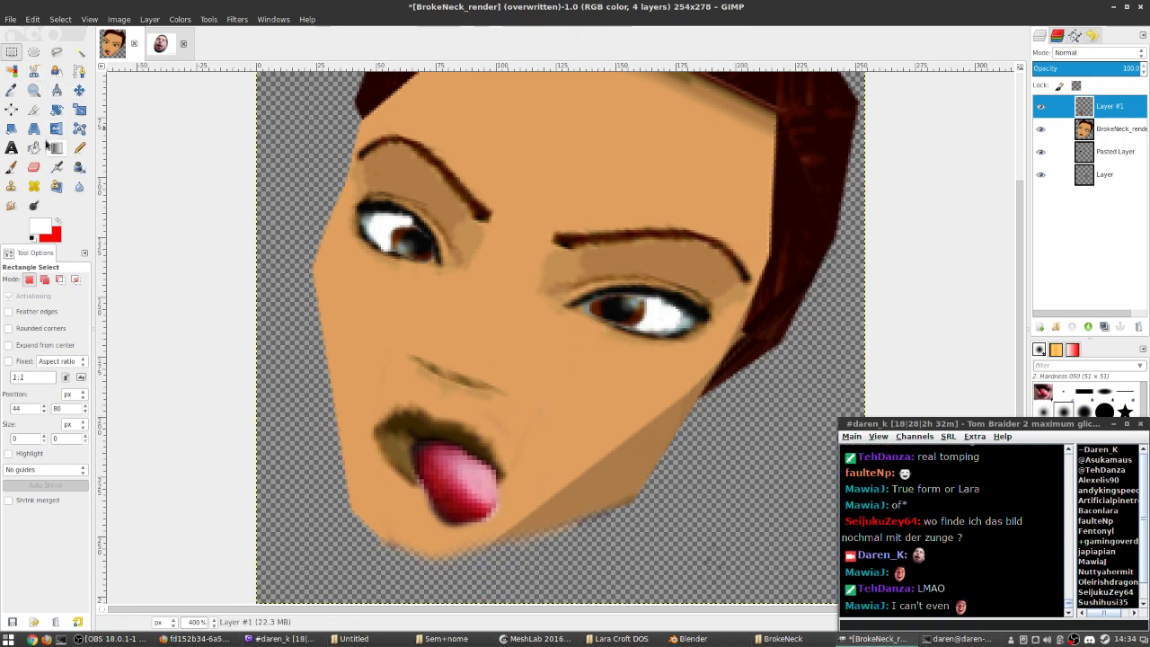
click(33, 166)
click(504, 522)
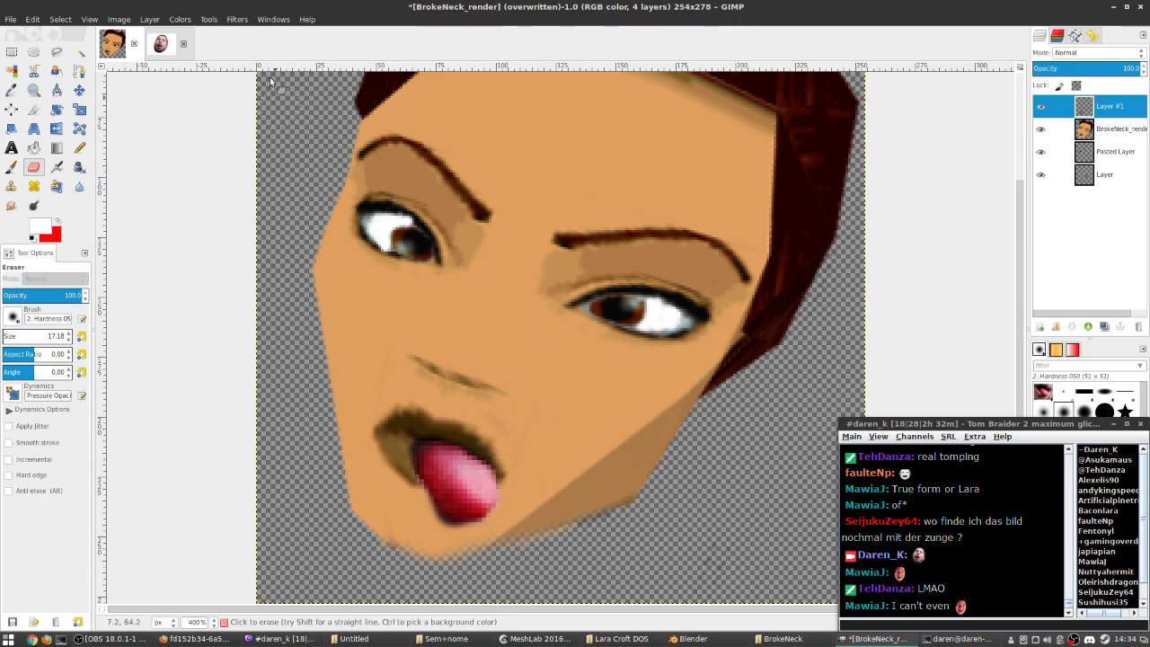
- Compare the BrokeNeck_render face and tongue with the brokeback photo in GIMP and Firefox, and return to the whole face
click(167, 52)
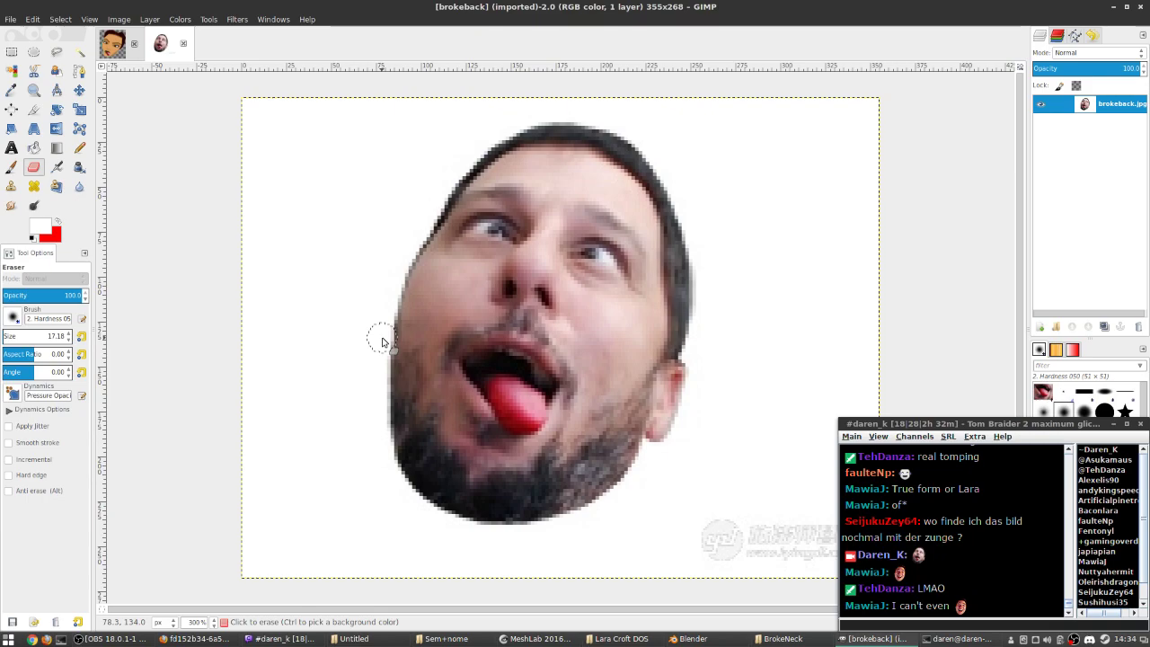
scroll(381, 341, up, 1)
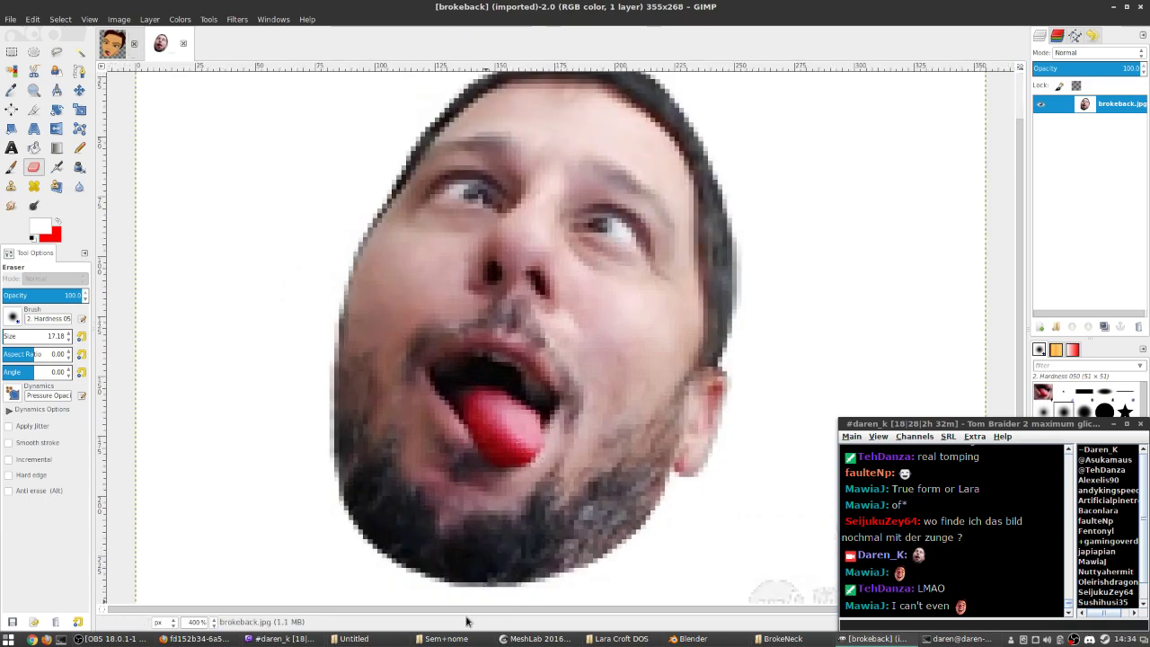
click(351, 638)
click(775, 189)
click(113, 45)
key(alt+Tab)
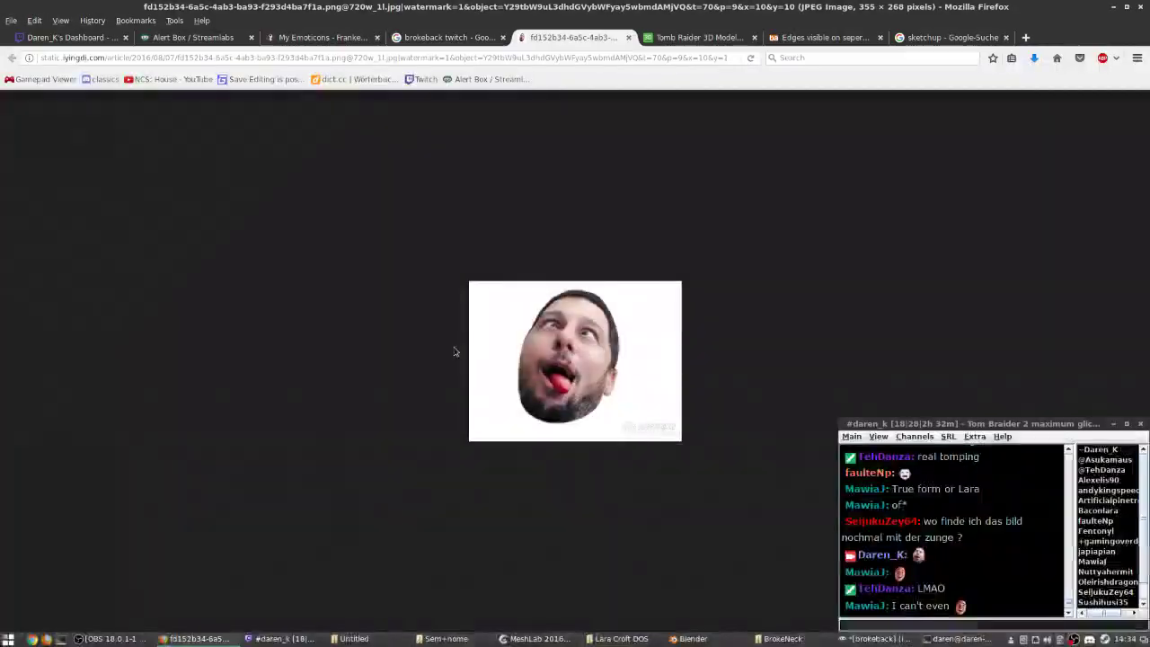
key(alt+Tab)
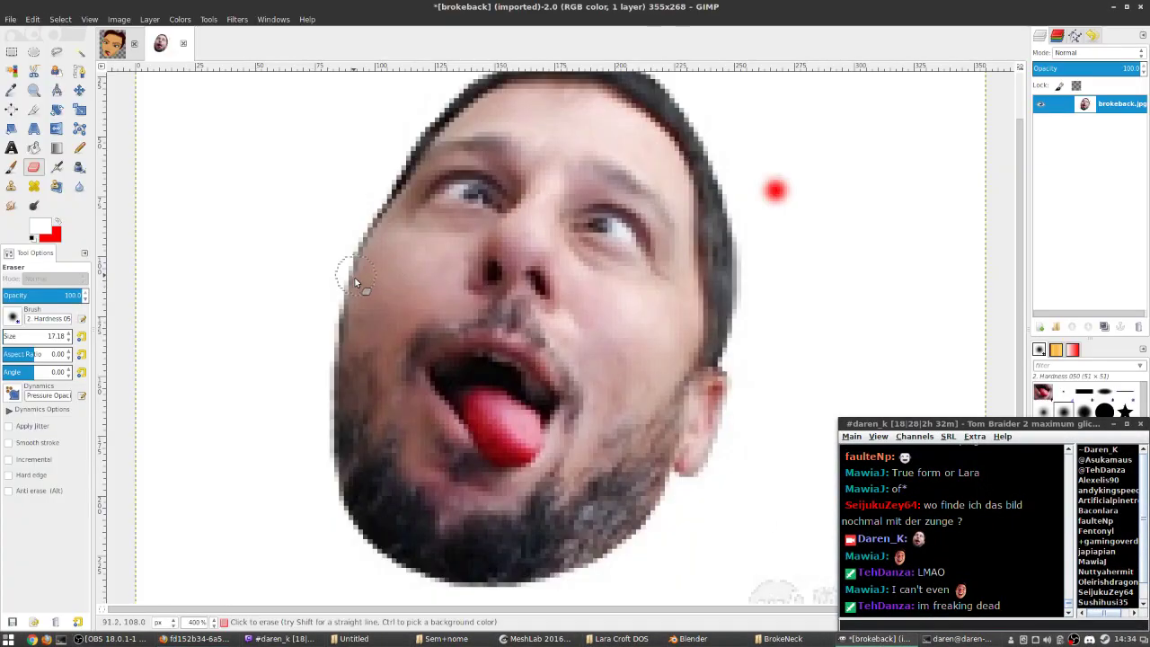
click(115, 45)
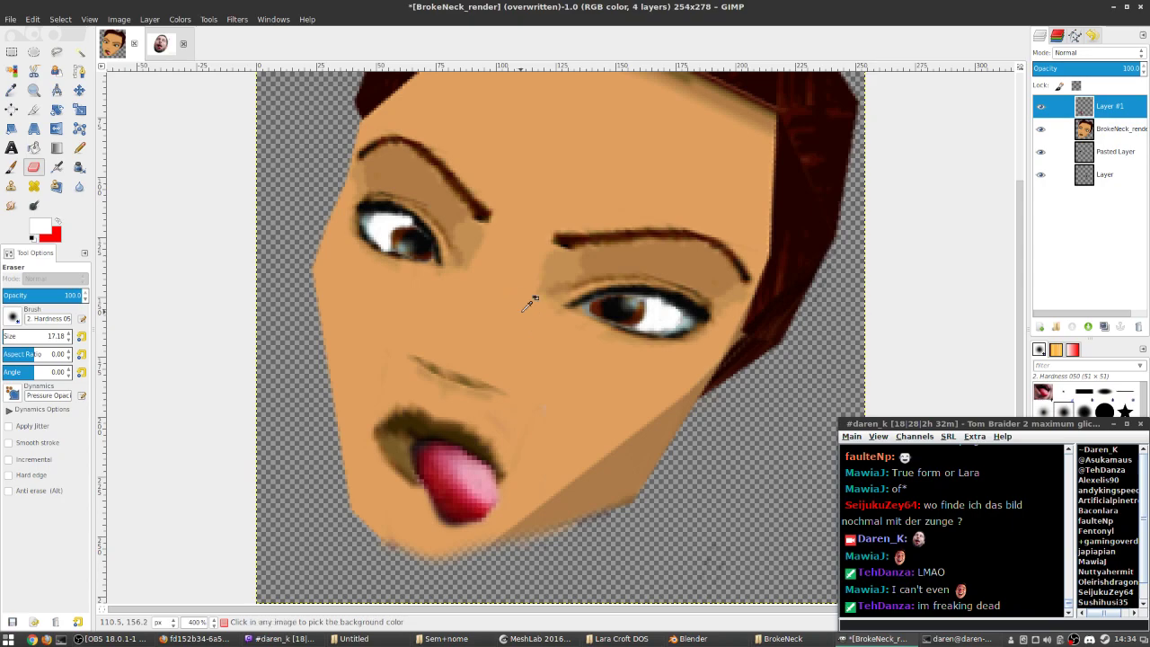
scroll(523, 316, down, 1)
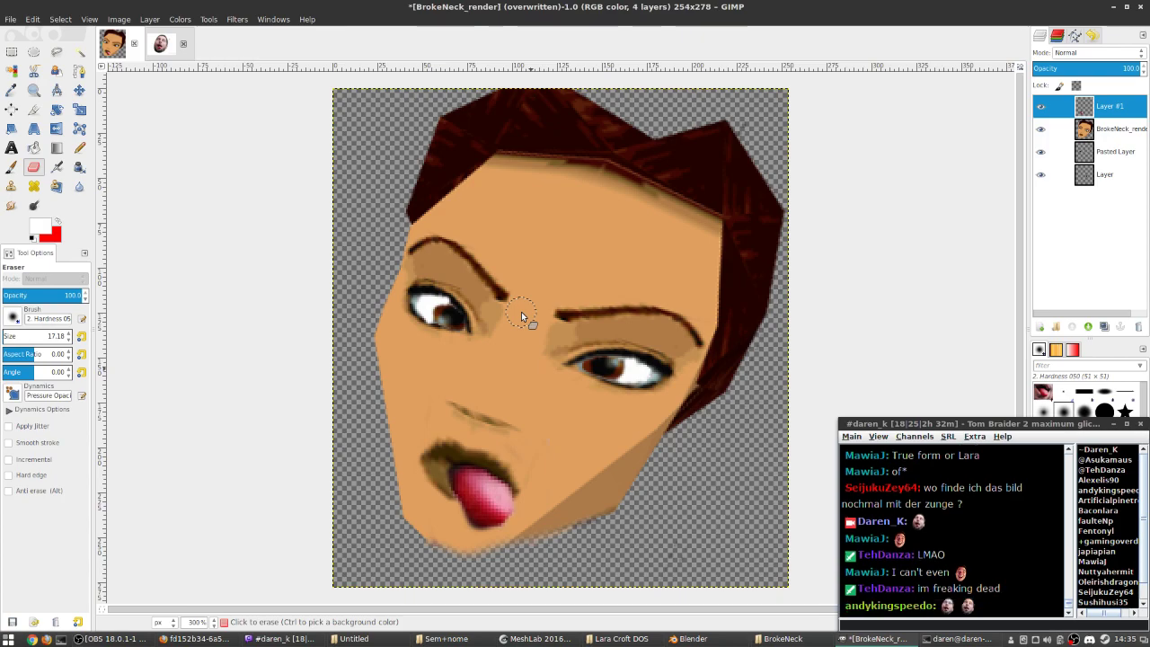
- Send the message "EleGIggle" in the chat window and send it again with the spelling "EleGiggle"
click(973, 624)
text(EleGiggle)
key(Return)
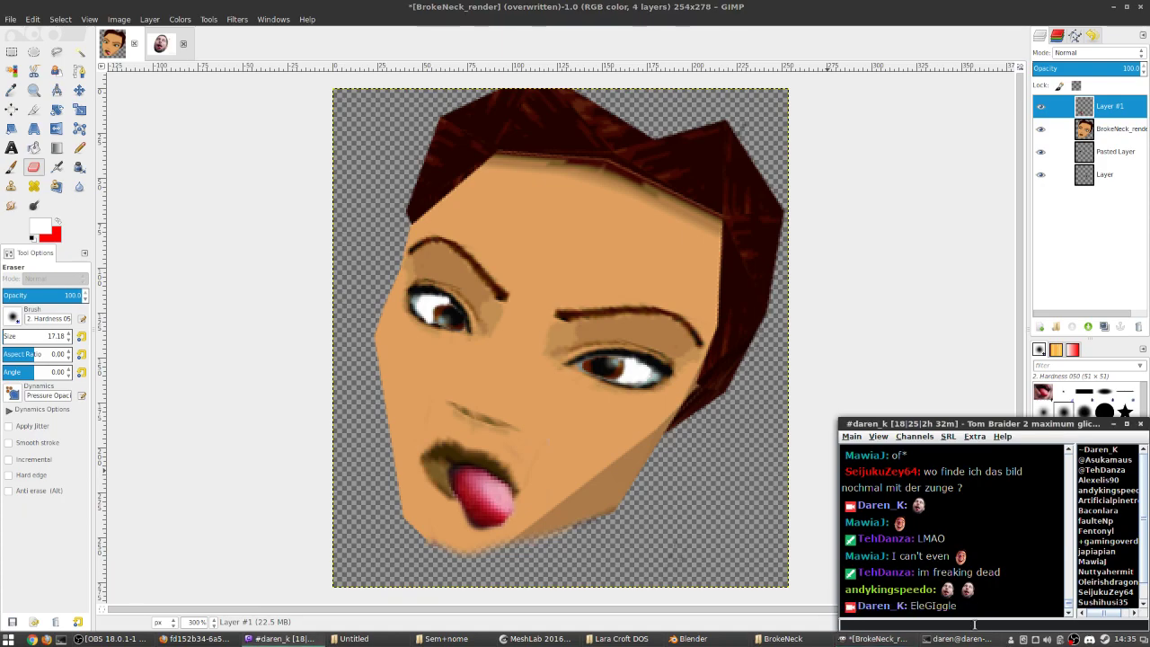
text(EleGiggle)
key(Return)
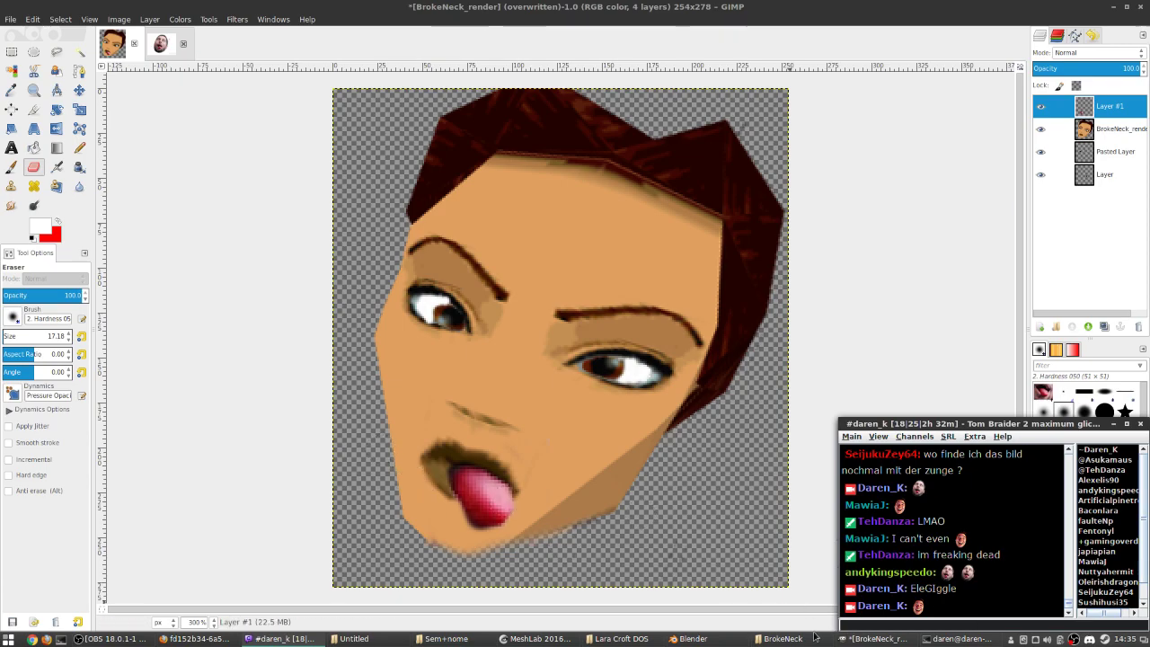
- Bring up the OBS window to check the running stream, and return to the face image in GIMP
scroll(554, 359, down, 2)
scroll(554, 359, up, 3)
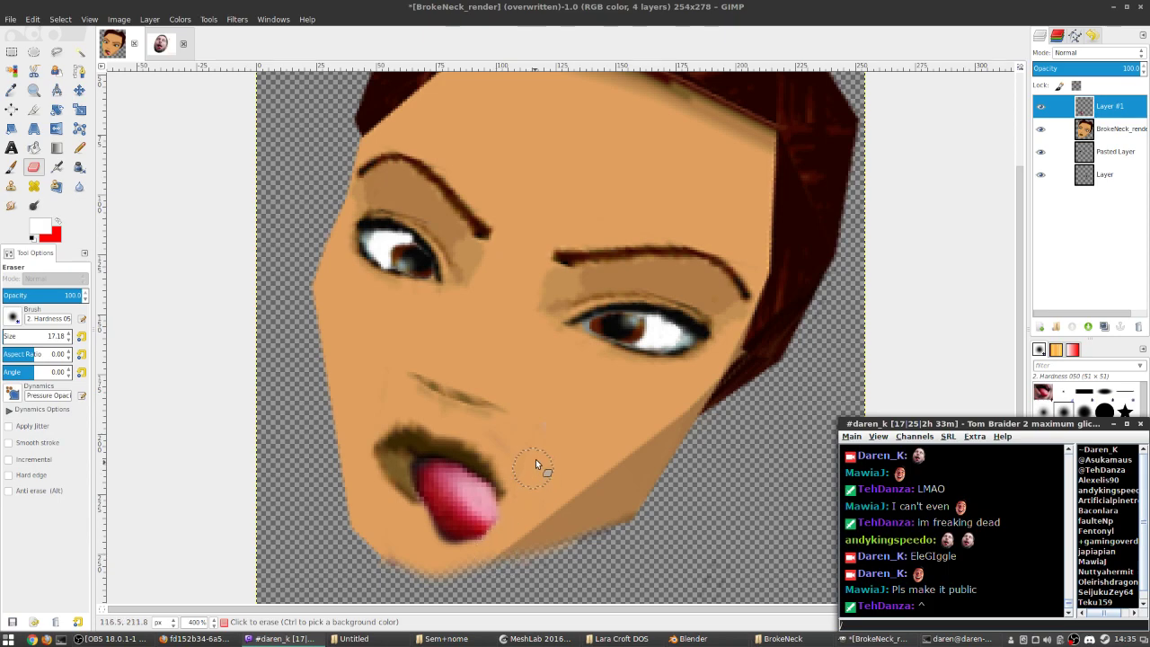
scroll(537, 458, down, 3)
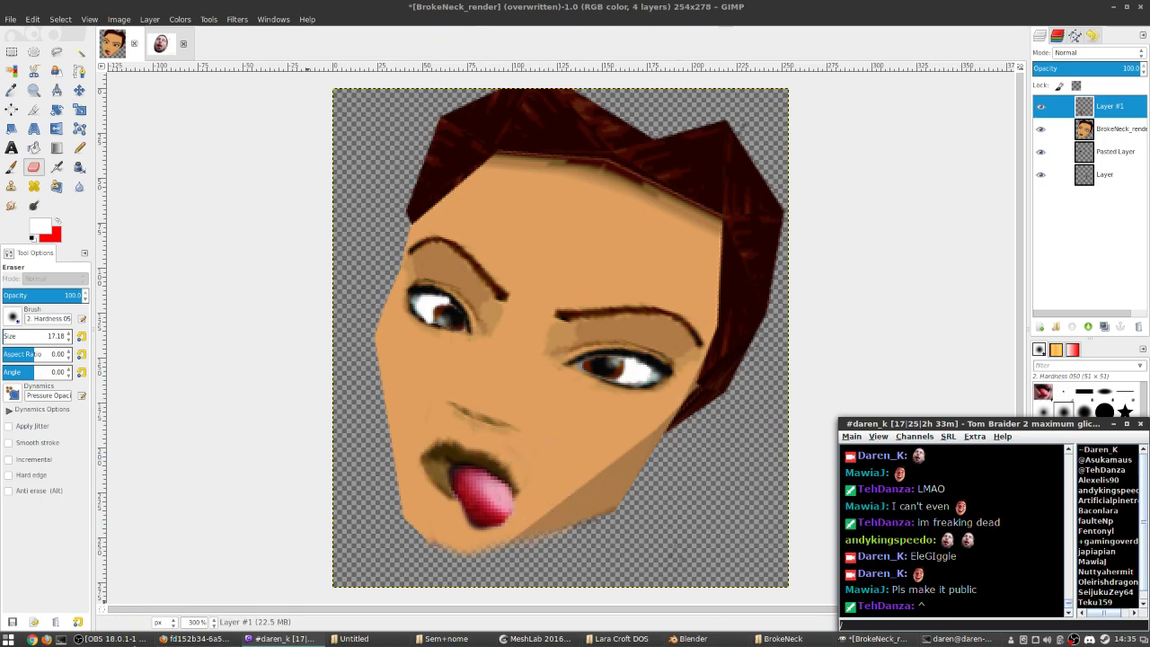
click(107, 638)
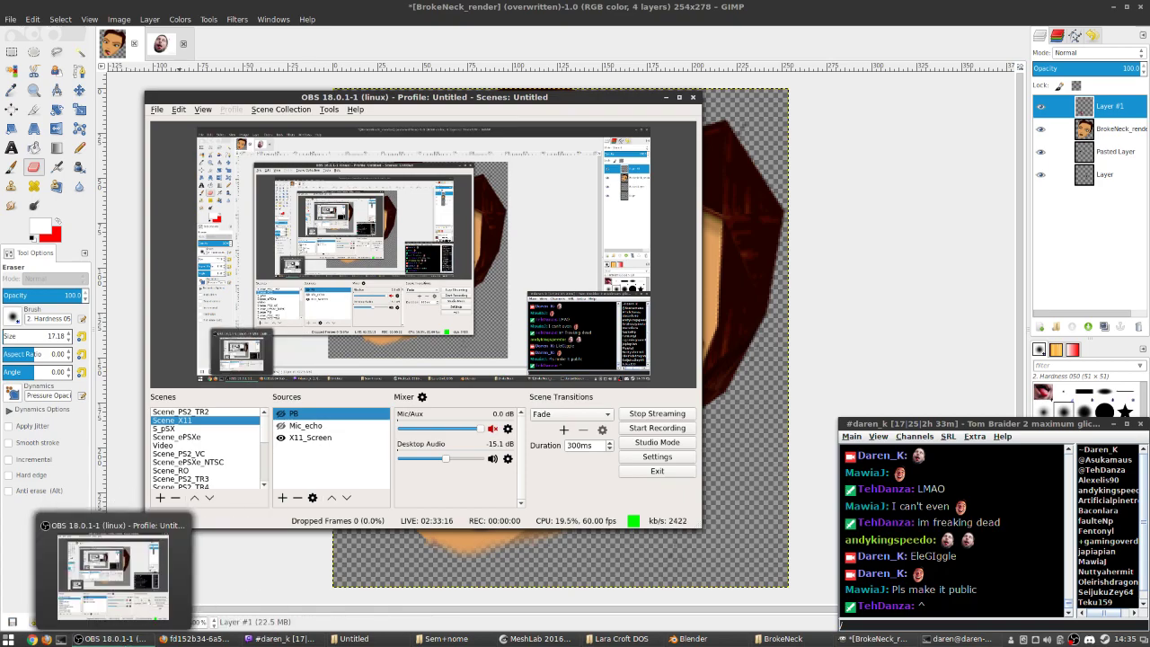
click(107, 639)
click(108, 638)
click(108, 638)
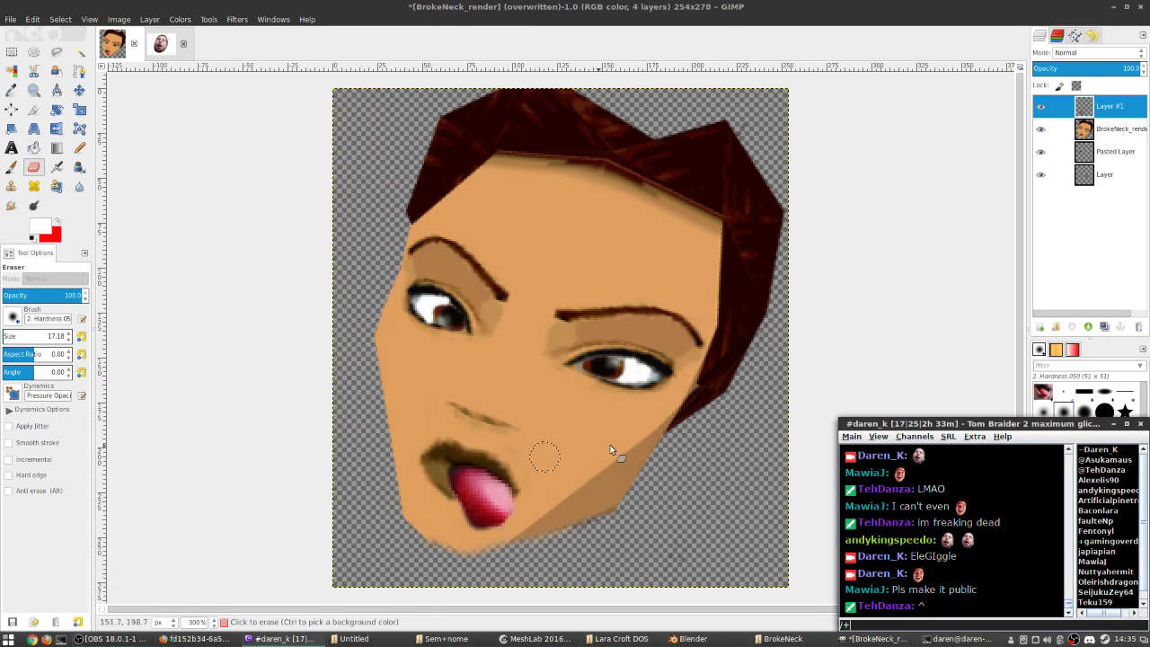
- Erase a few more pixels beside the tongue's lower right edge with the Eraser
click(510, 542)
key(plus)
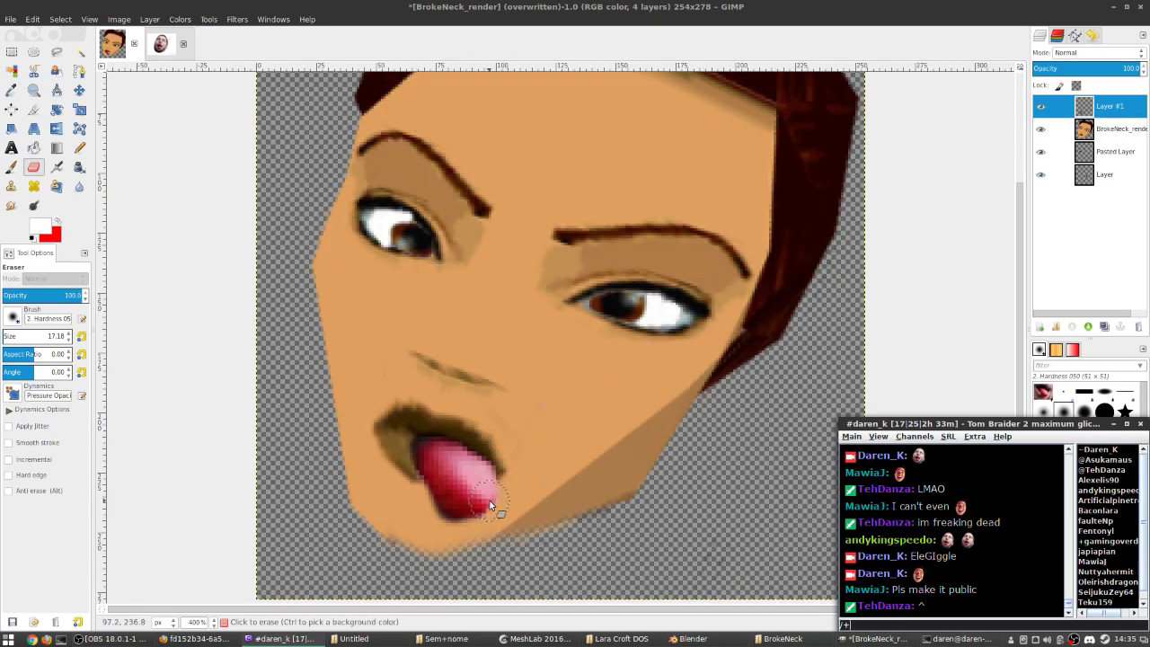
click(499, 510)
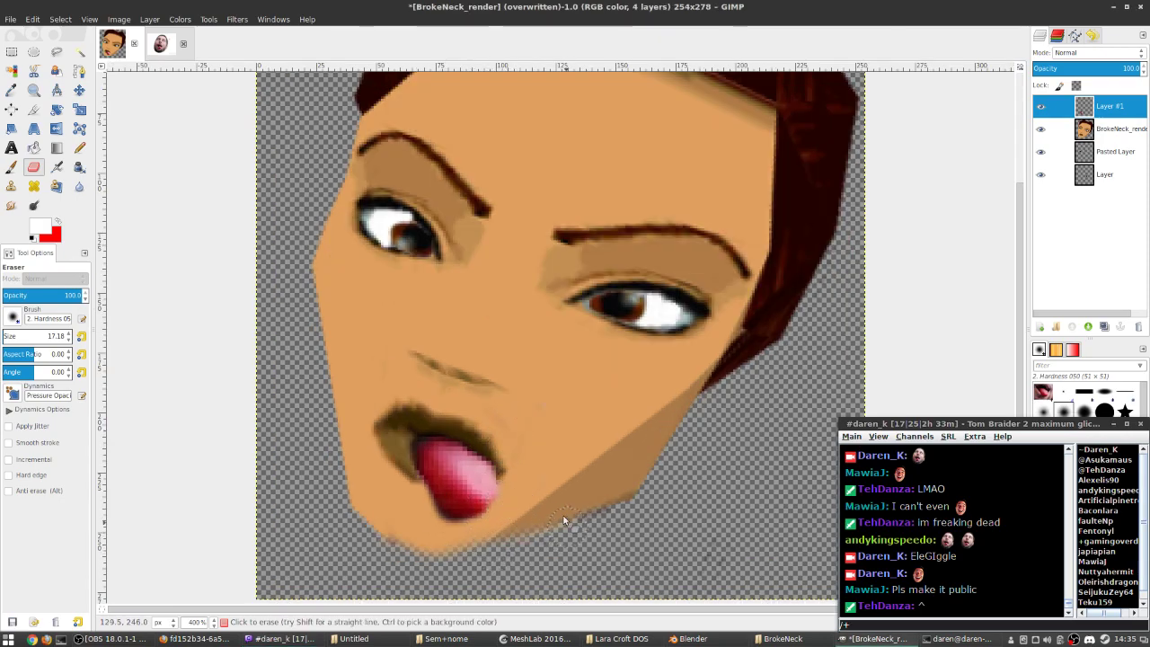
- Examine the face with its tongue at reduced emote size and again in close-up around the mouth
key(minus)
key(minus)
key(minus)
key(minus)
key(minus)
key(minus)
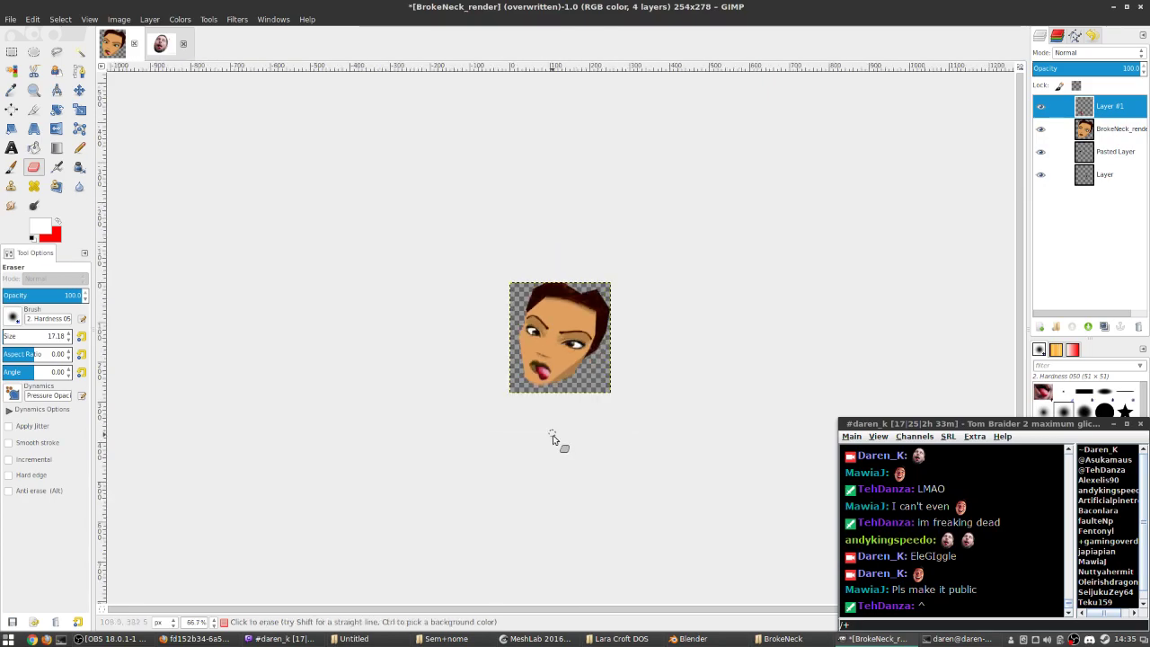
key(plus)
key(plus)
key(plus)
key(plus)
key(plus)
key(plus)
key(plus)
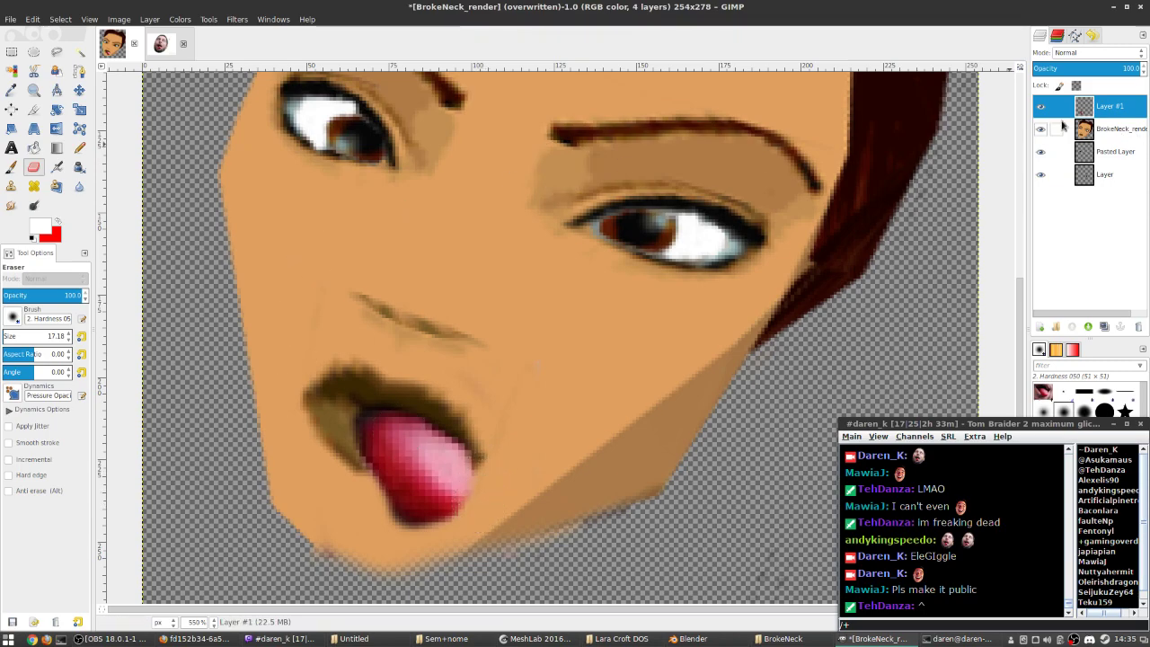
- Make the BrokeNeck_render layer active and hide the tongue on Layer #1
click(1089, 133)
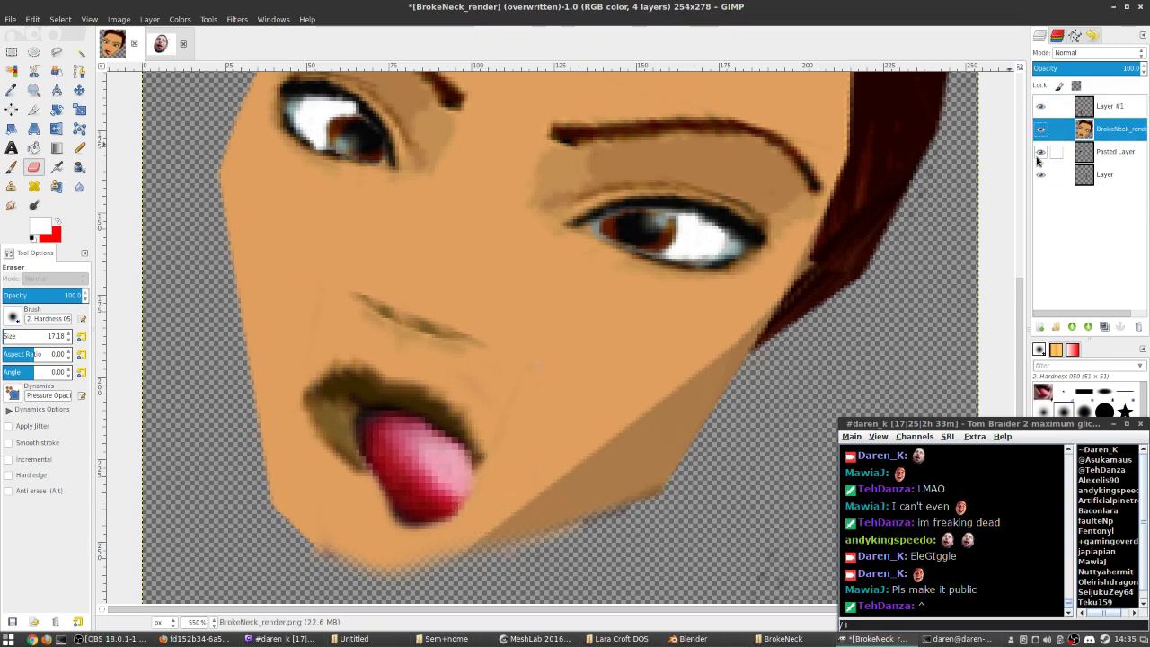
click(1041, 107)
click(1041, 107)
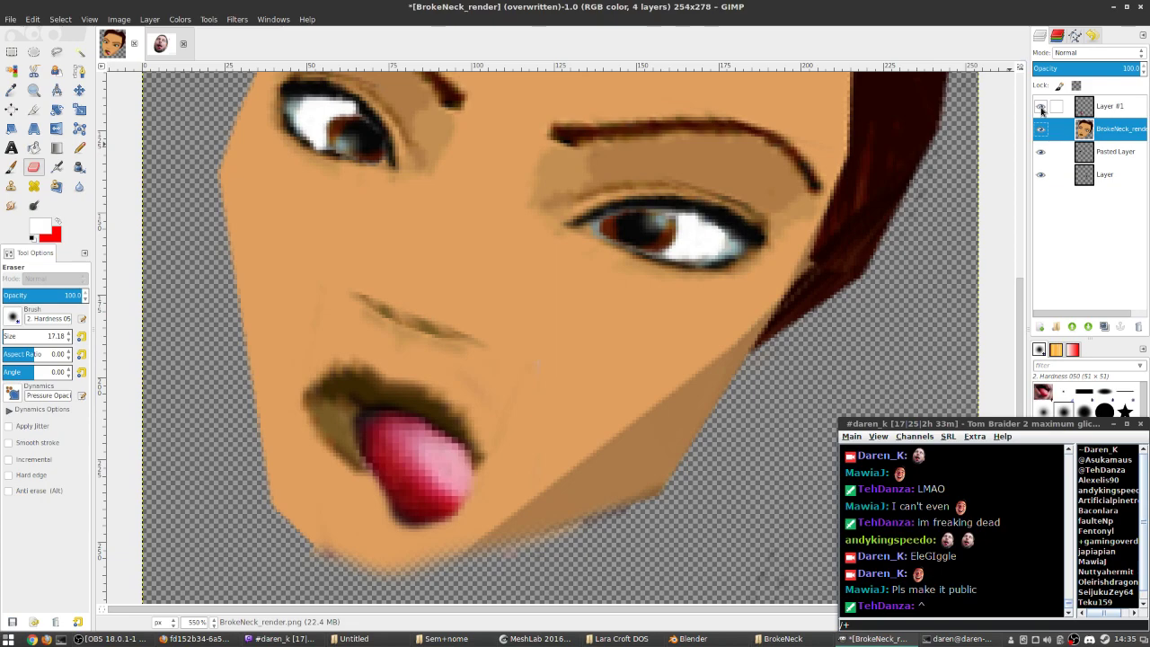
click(1041, 108)
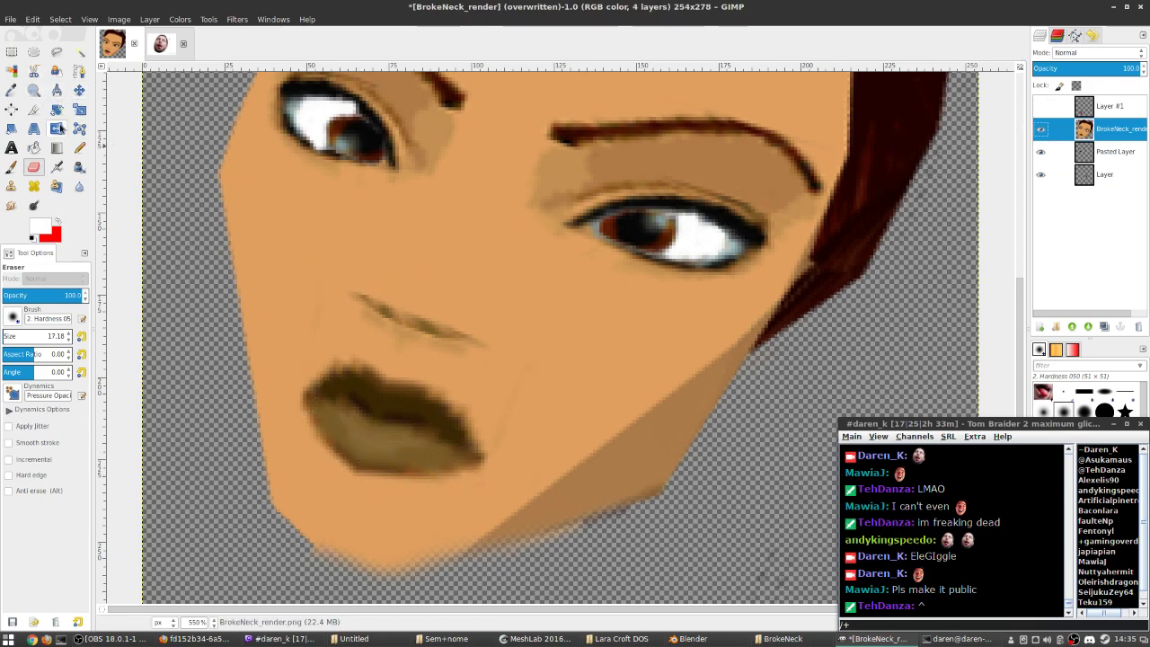
- Paint a black mouth opening between the lips with the Paintbrush, using black and a brush size of 3.86
key(r)
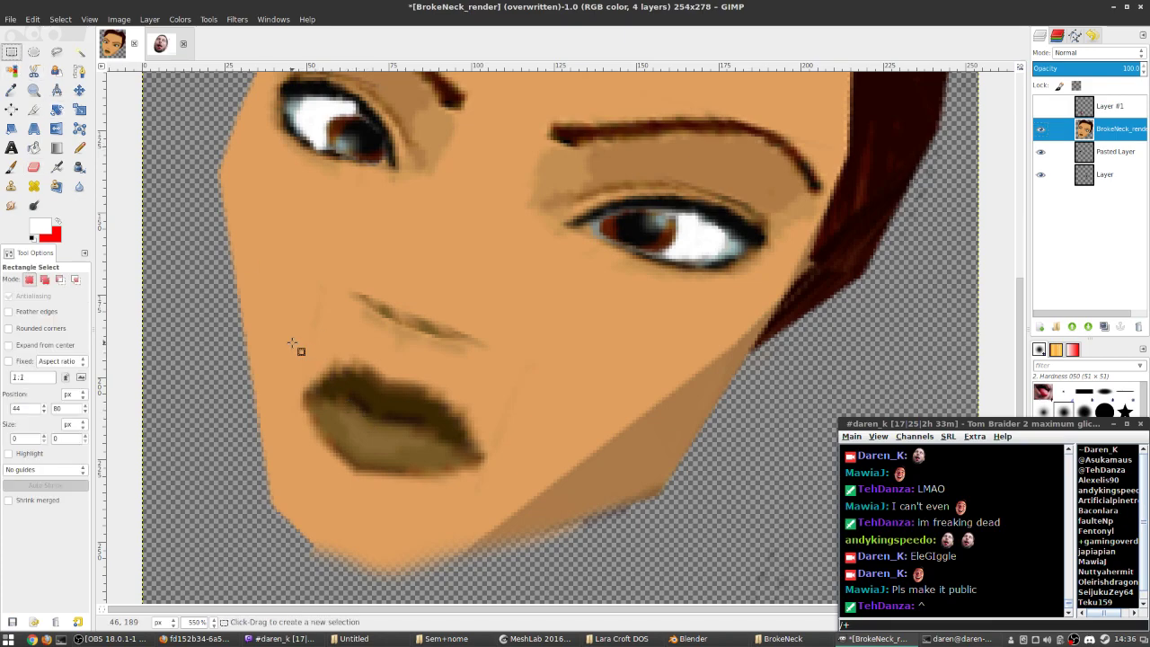
click(11, 166)
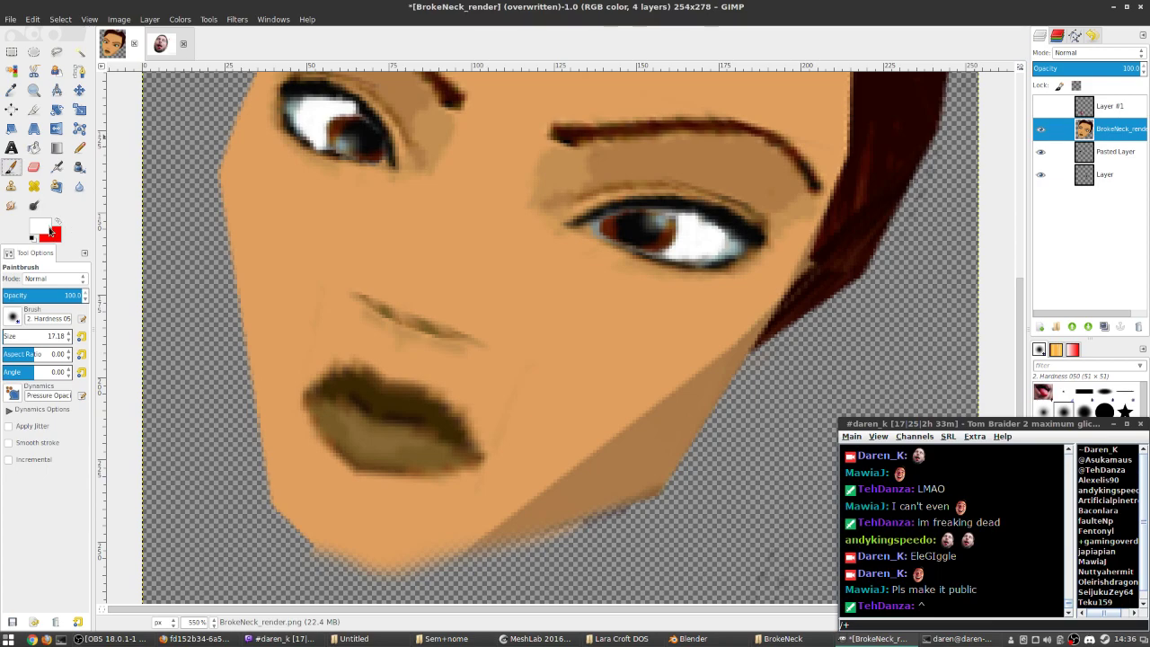
click(45, 227)
click(686, 202)
click(880, 258)
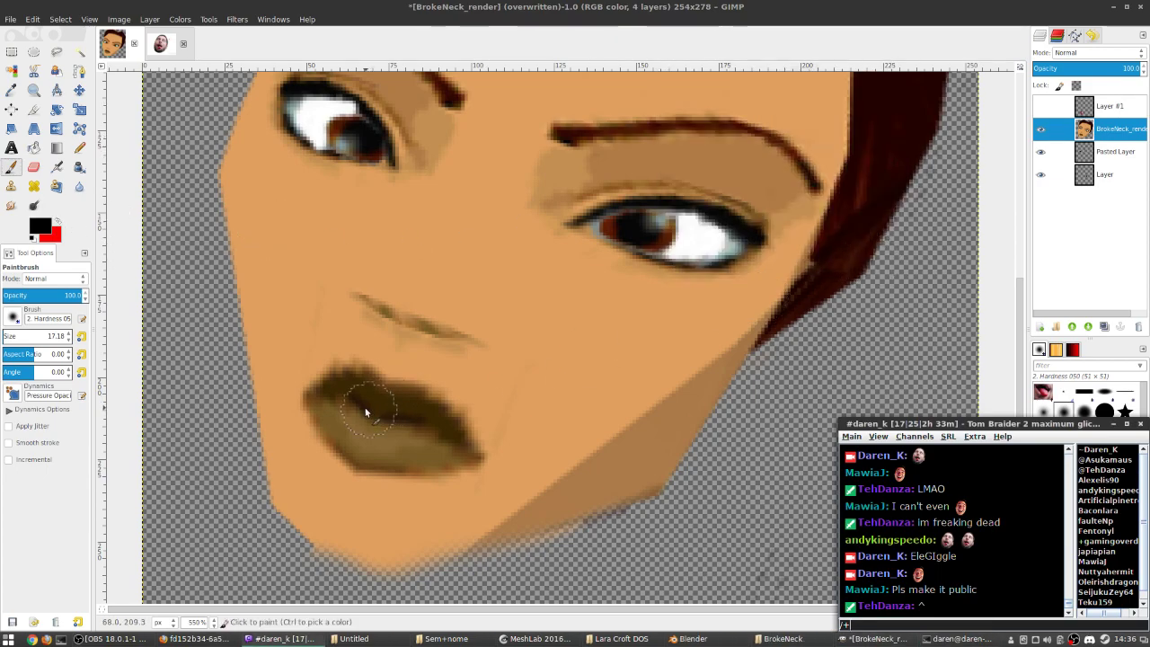
drag(48, 335, 26, 337)
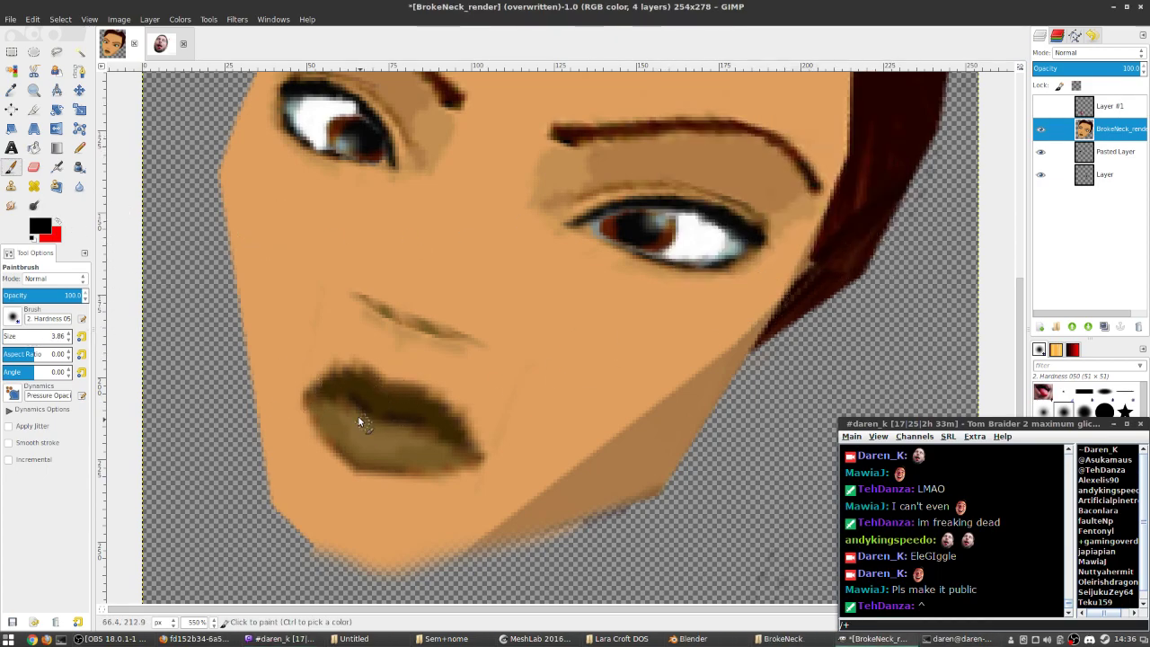
drag(368, 414, 374, 421)
mouse_move(378, 420)
mouse_down()
mouse_move(434, 440)
mouse_move(376, 438)
mouse_move(349, 414)
mouse_move(431, 439)
mouse_move(374, 432)
mouse_move(424, 445)
mouse_up()
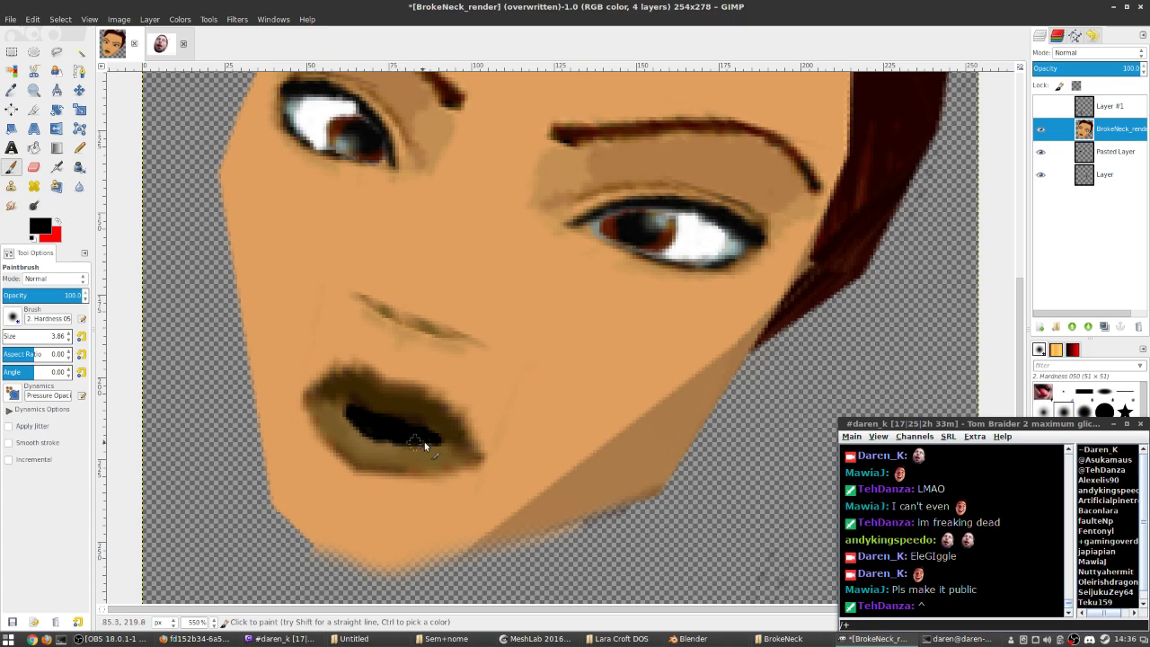
- Show Layer #1 again and inspect the tongue over the blackened mouth opening at several magnifications
click(1040, 107)
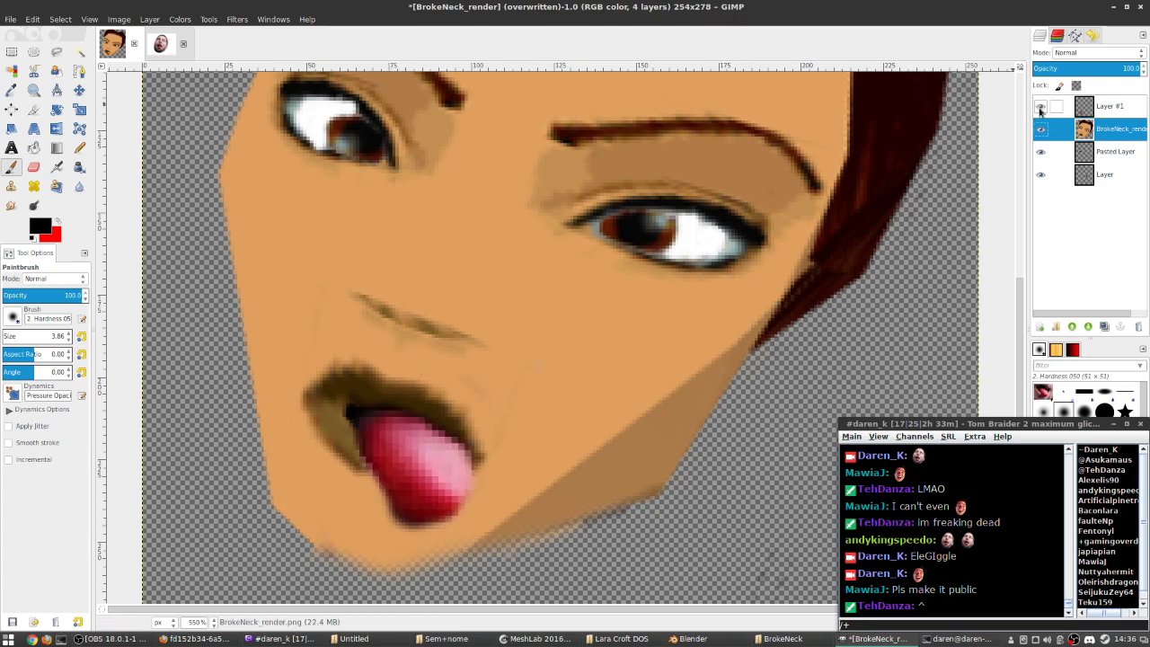
key(2)
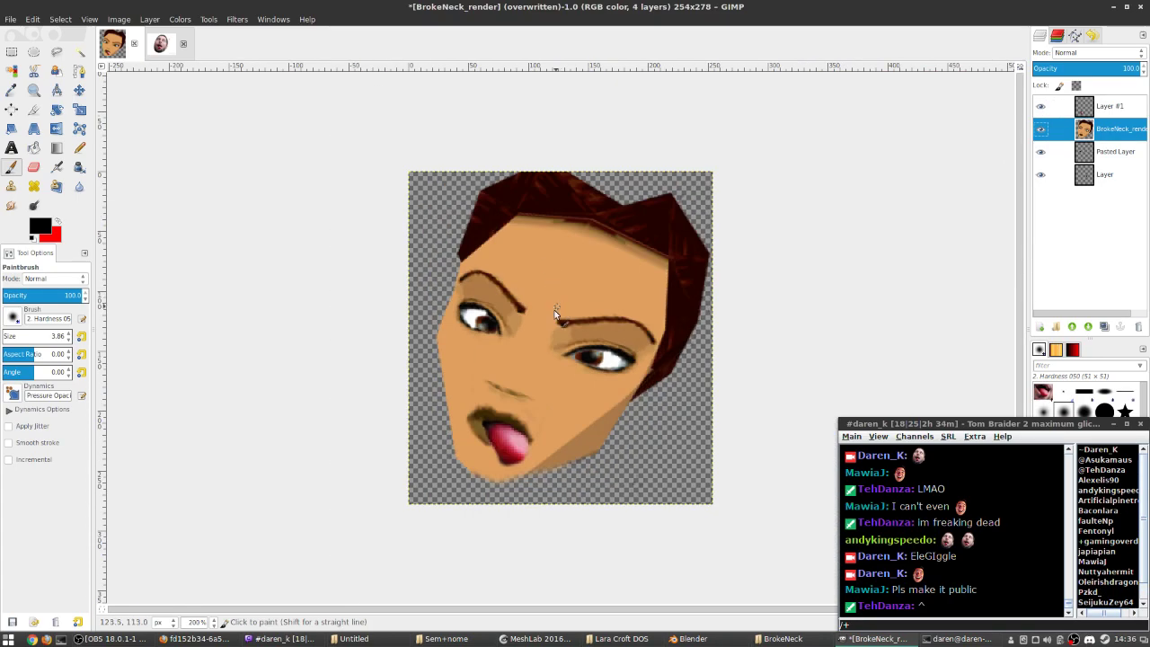
key(plus)
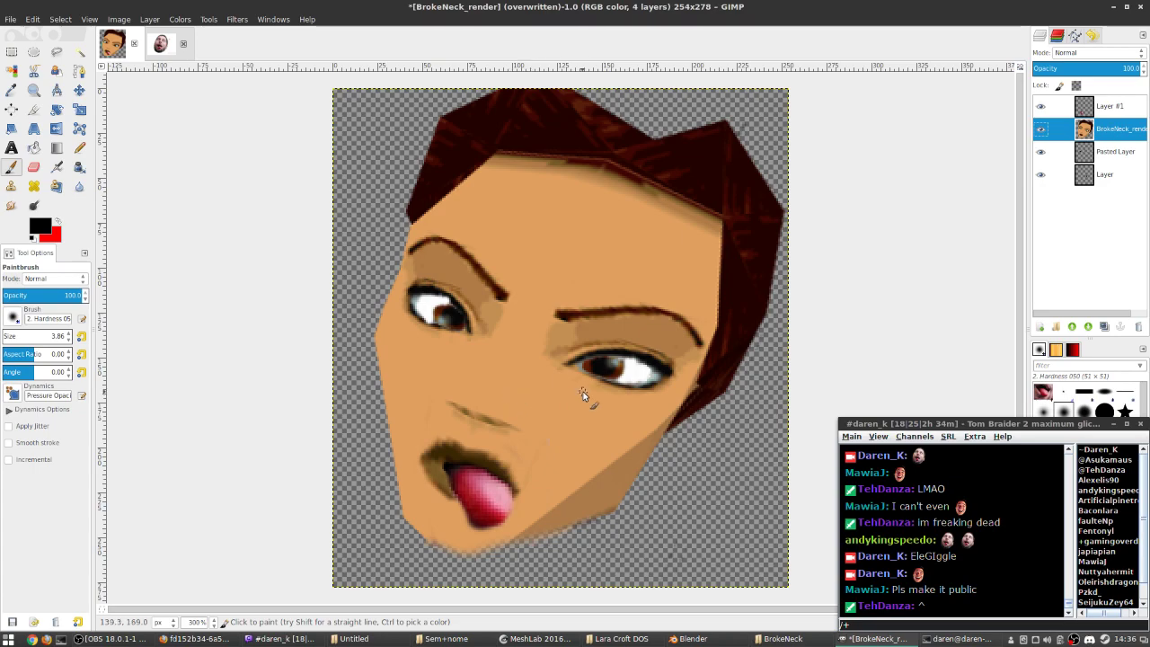
key(minus)
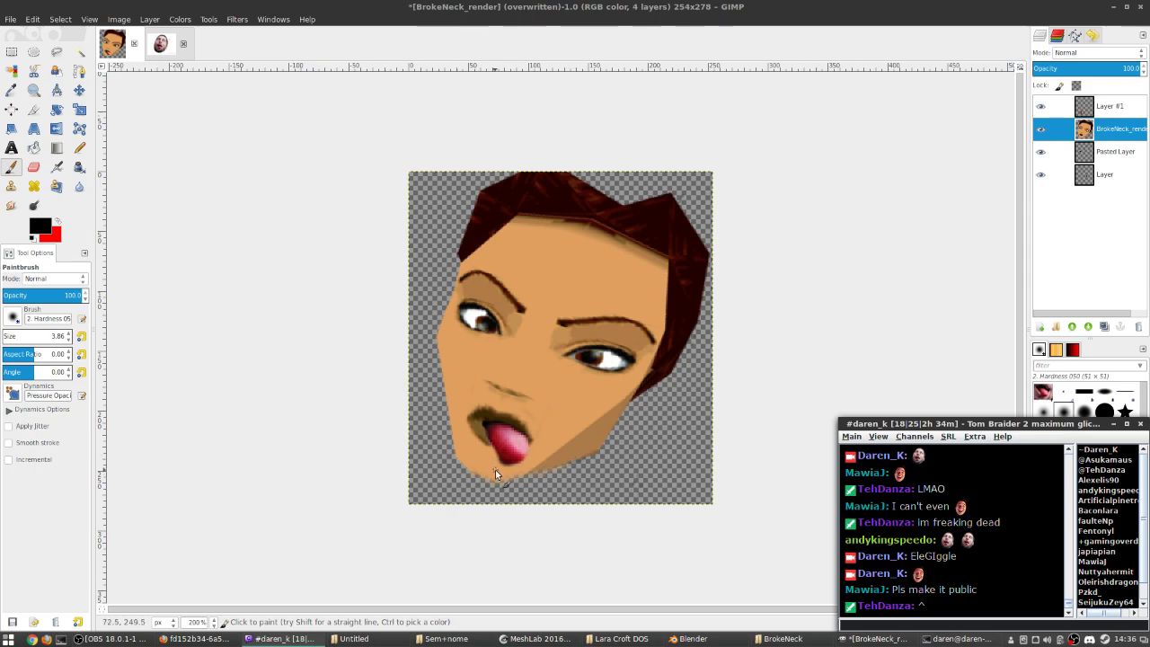
scroll(495, 469, up, 4)
scroll(495, 463, down, 4)
scroll(506, 449, up, 1)
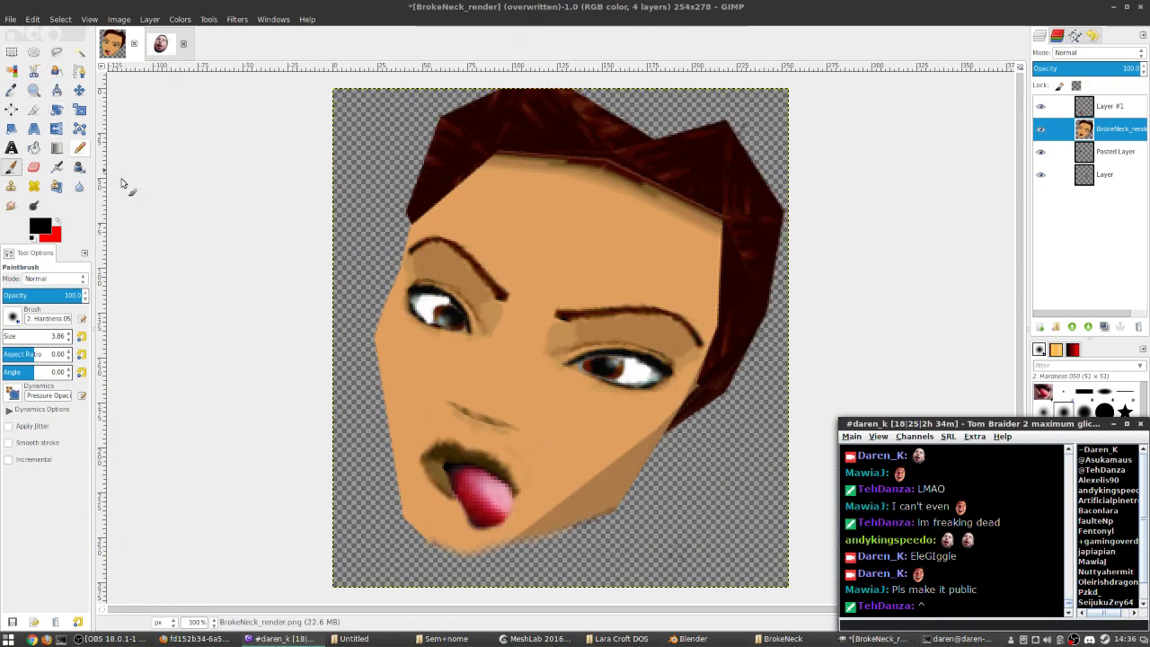
- Crop the image to 254 × 265 px, trimming the empty strip below the chin
key(minus)
click(33, 109)
drag(409, 172, 725, 500)
drag(571, 470, 553, 455)
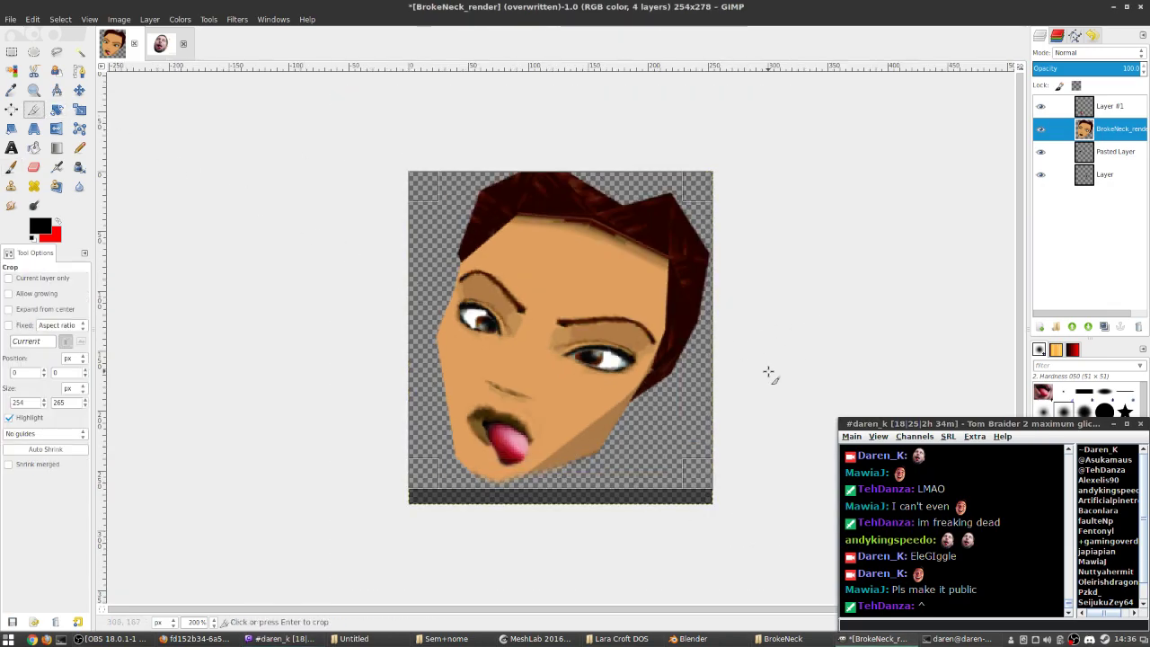
key(Return)
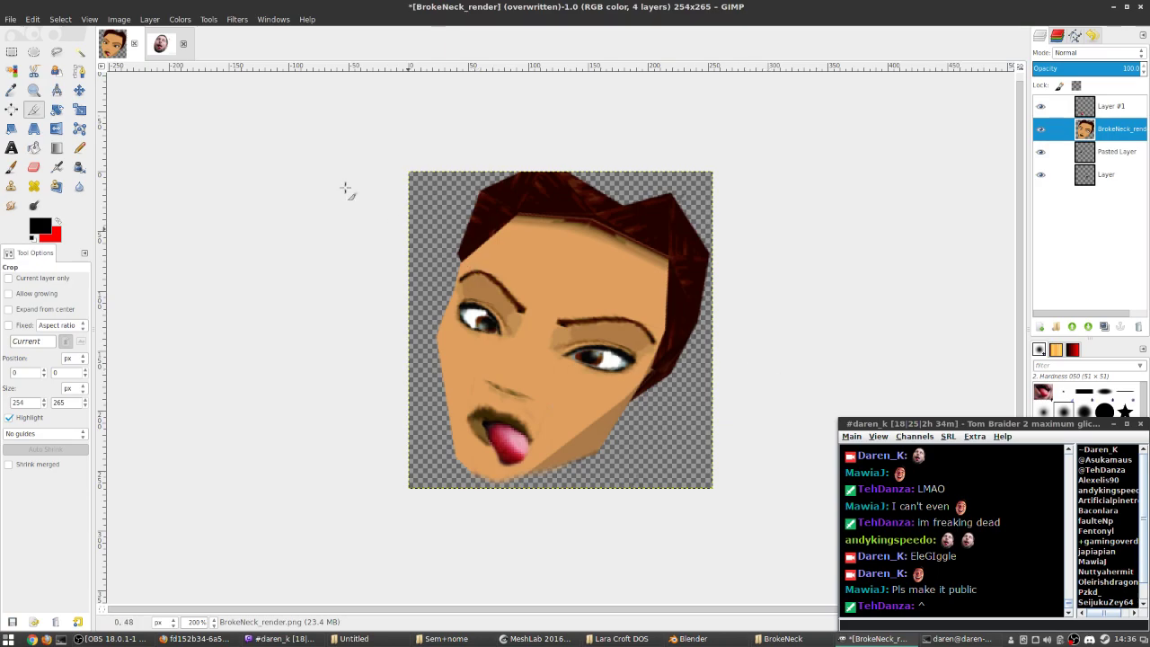
click(119, 19)
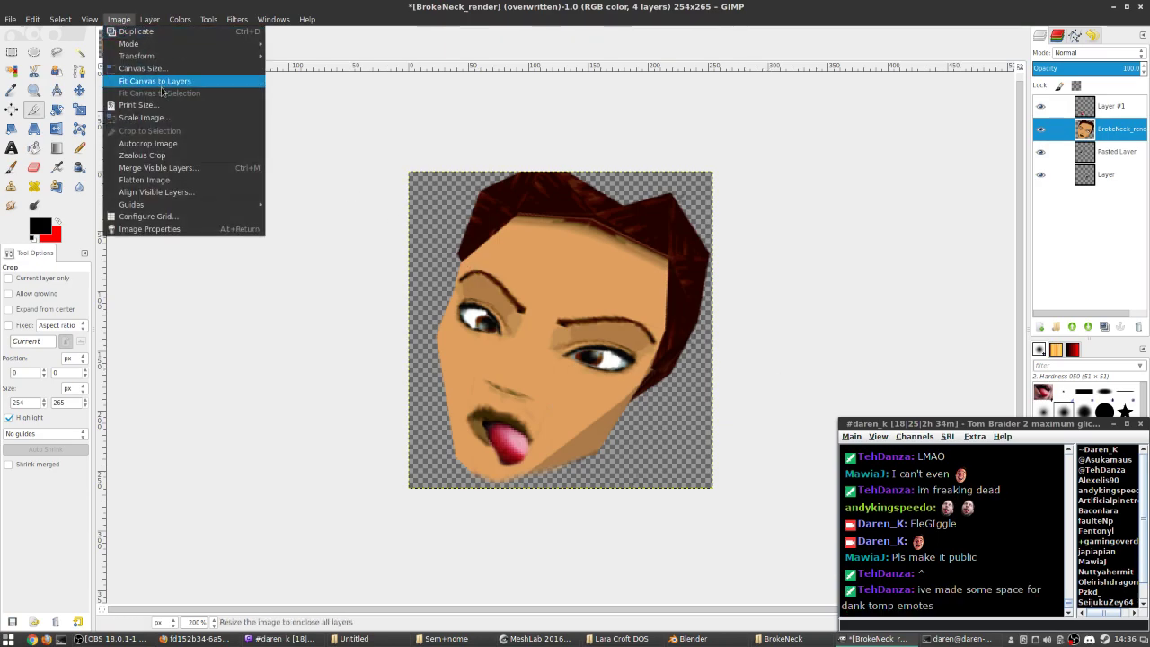
click(142, 69)
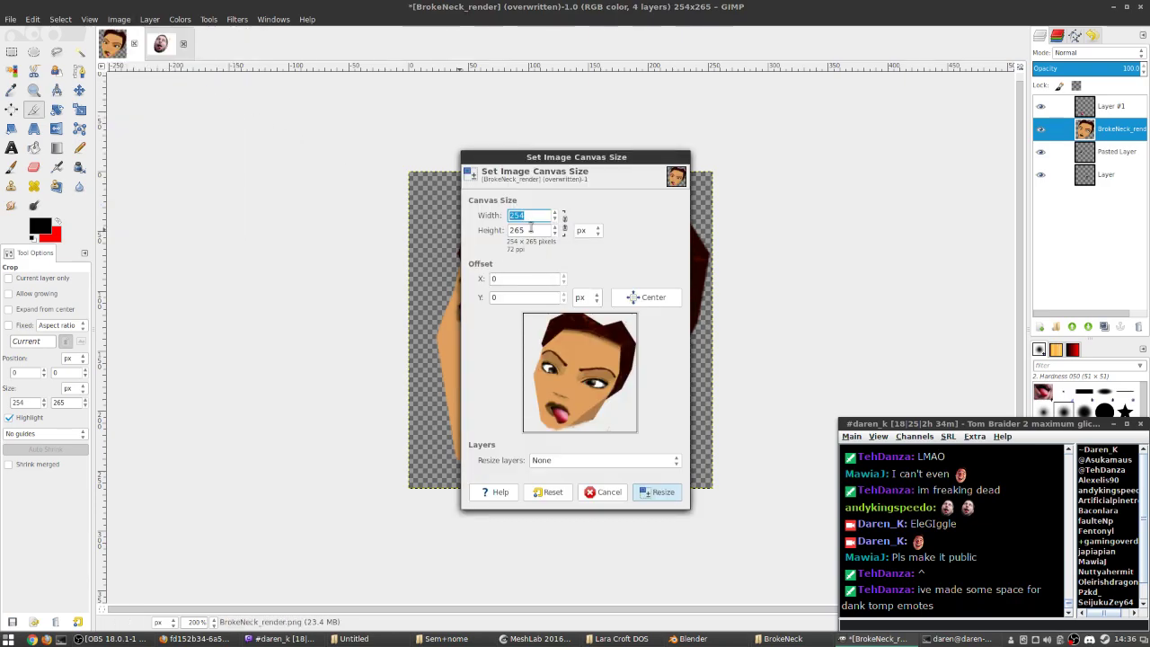
click(533, 230)
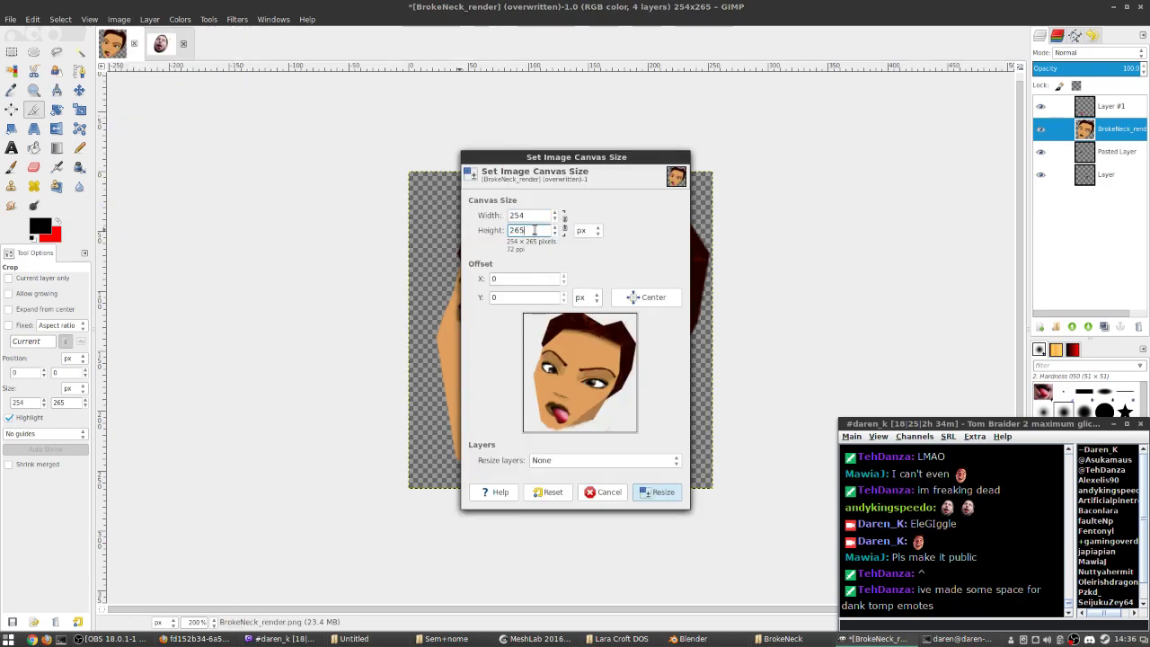
click(538, 216)
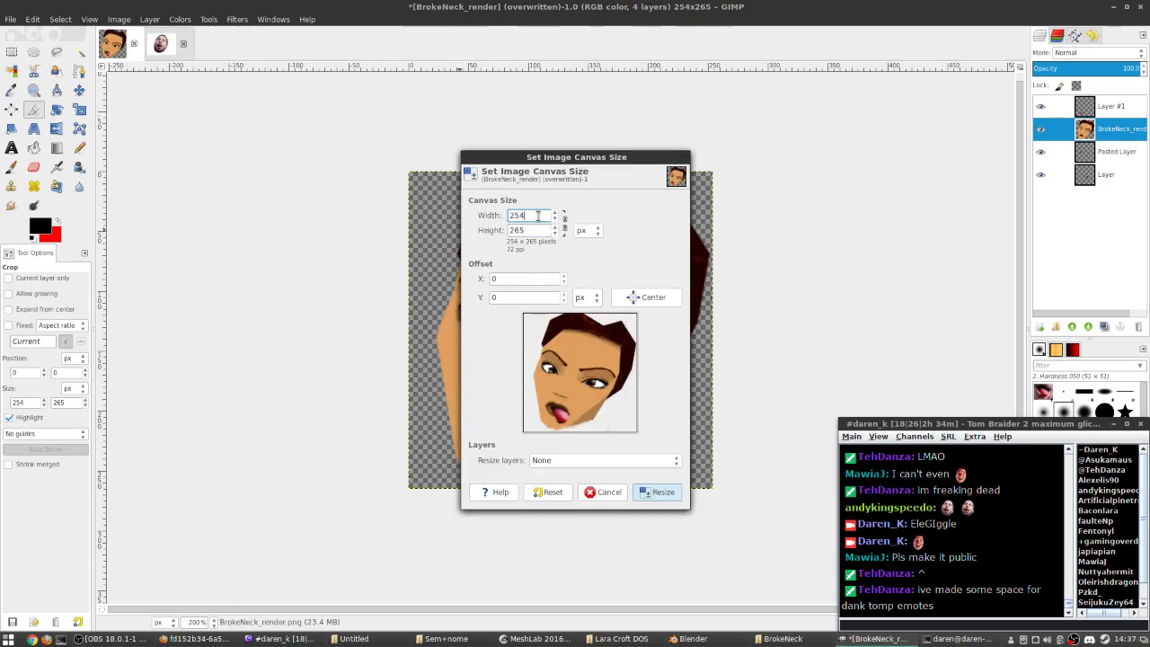
click(599, 492)
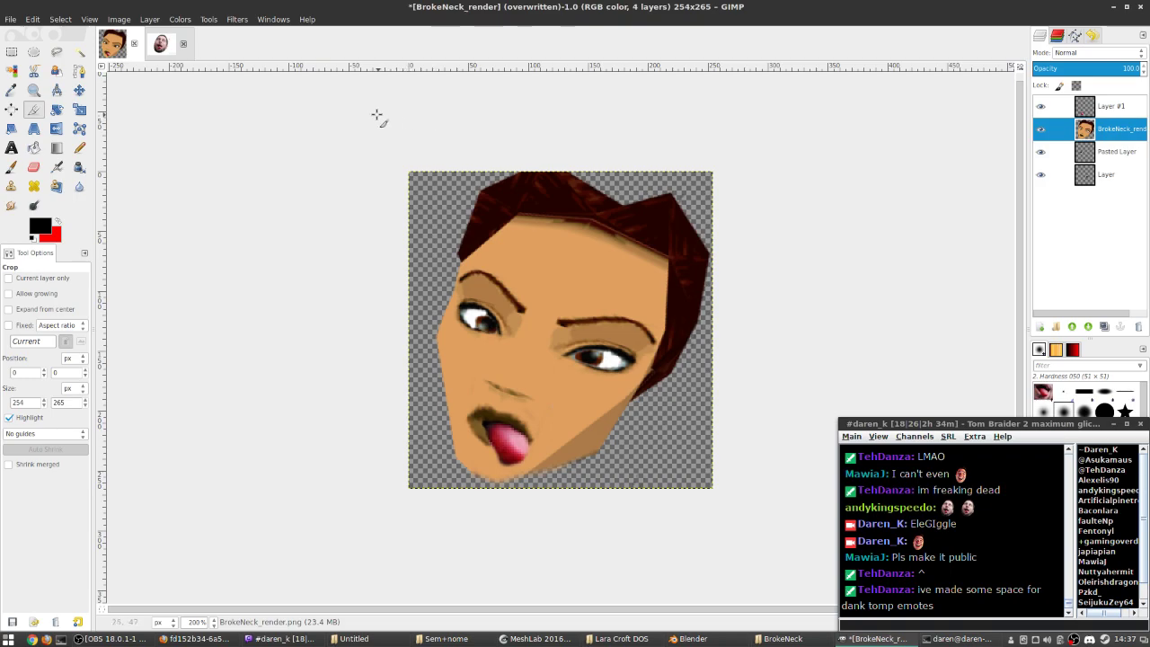
drag(714, 442, 682, 216)
click(731, 380)
- Set the canvas size to 256 × 256 px with all layers resized, and leave the Crop tool for Rectangle Select
click(93, 25)
mouse_move(118, 19)
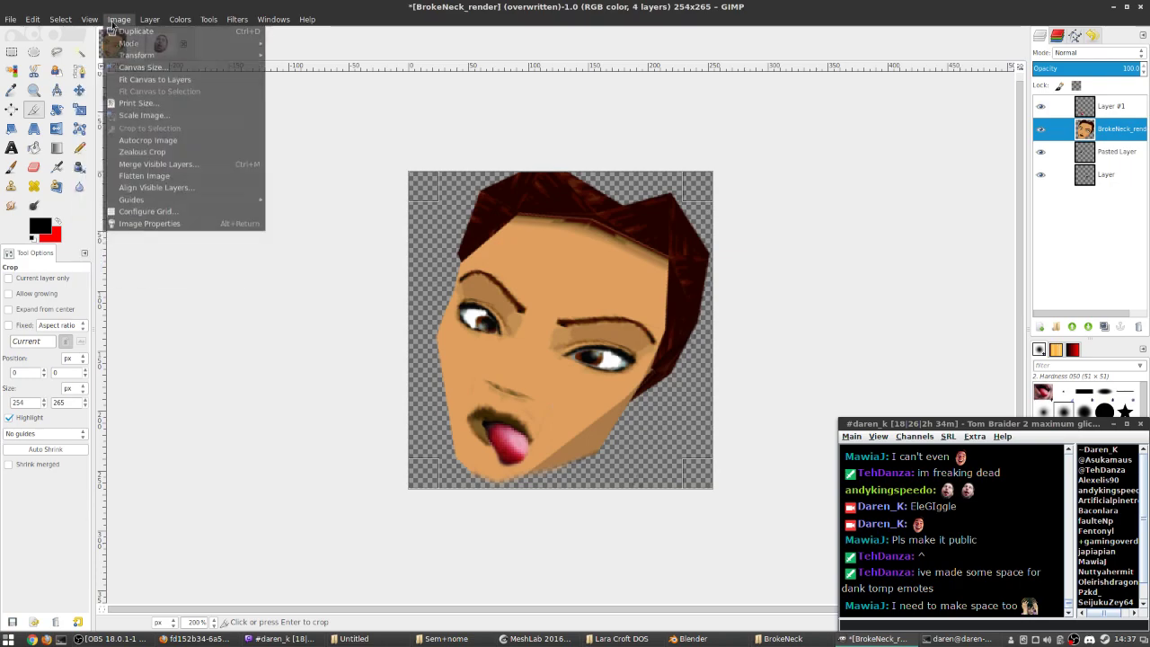
click(150, 69)
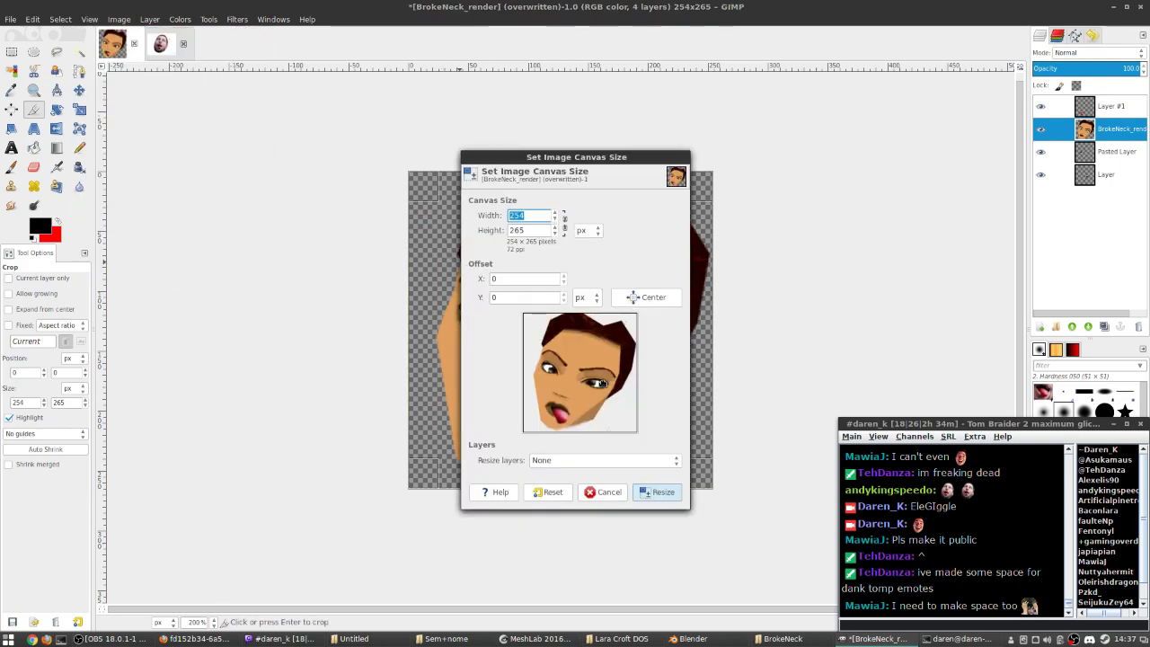
click(577, 460)
click(562, 474)
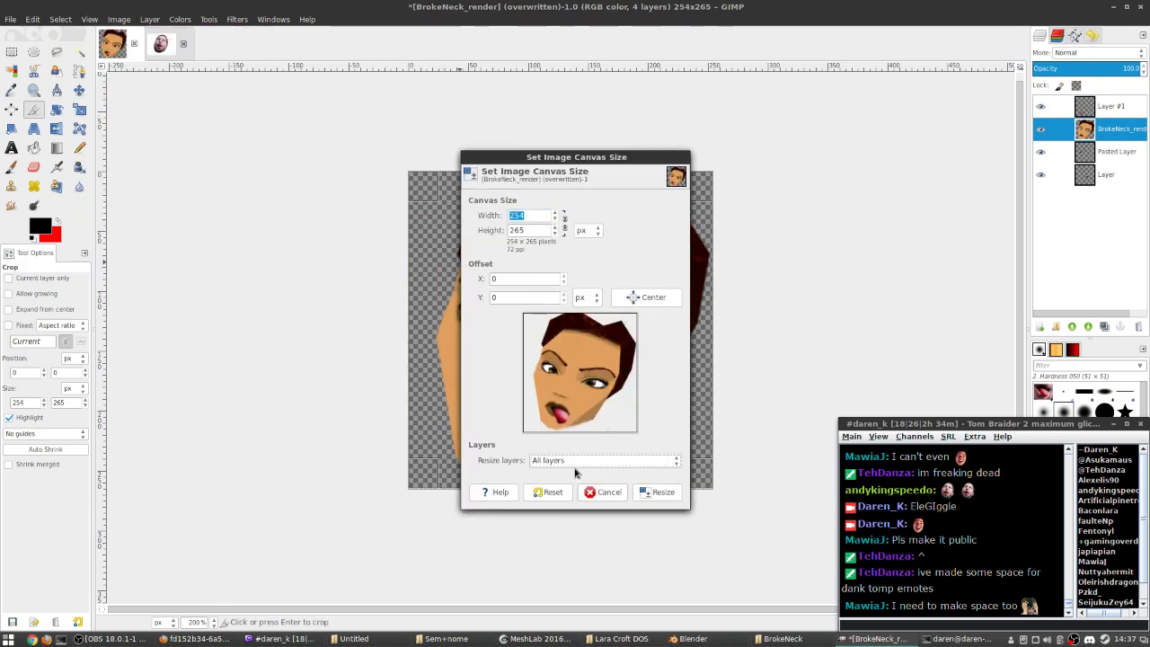
click(536, 216)
key(Tab)
text(2)
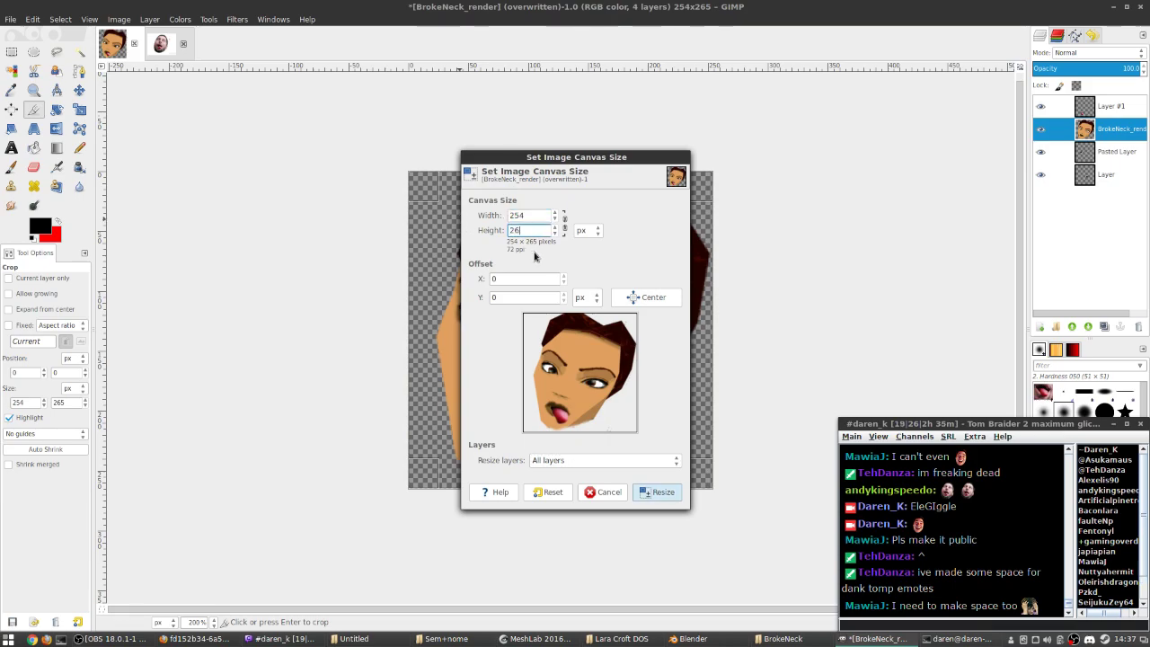
click(530, 215)
key(BackSpace)
click(537, 230)
click(660, 492)
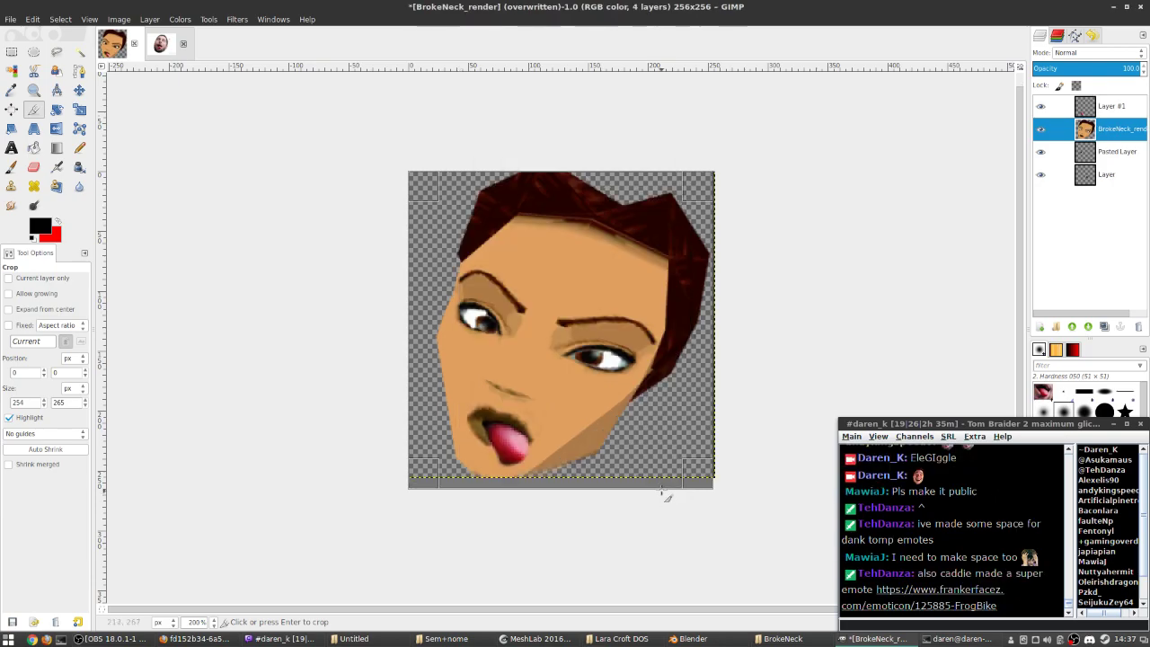
click(11, 51)
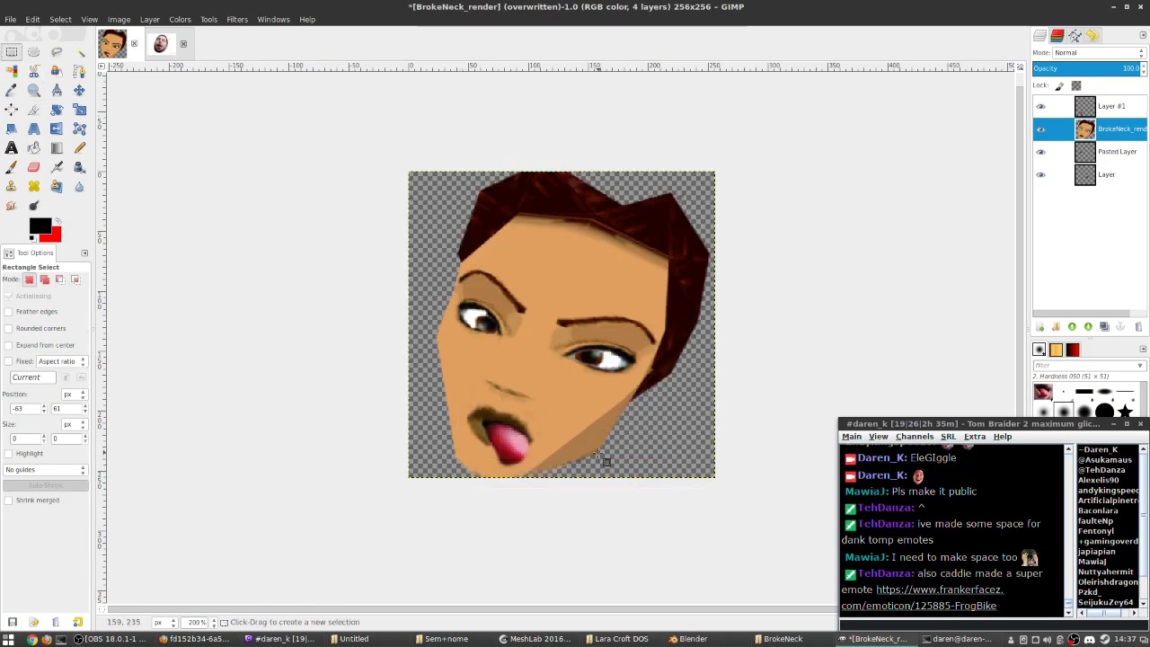
key(ctrl)
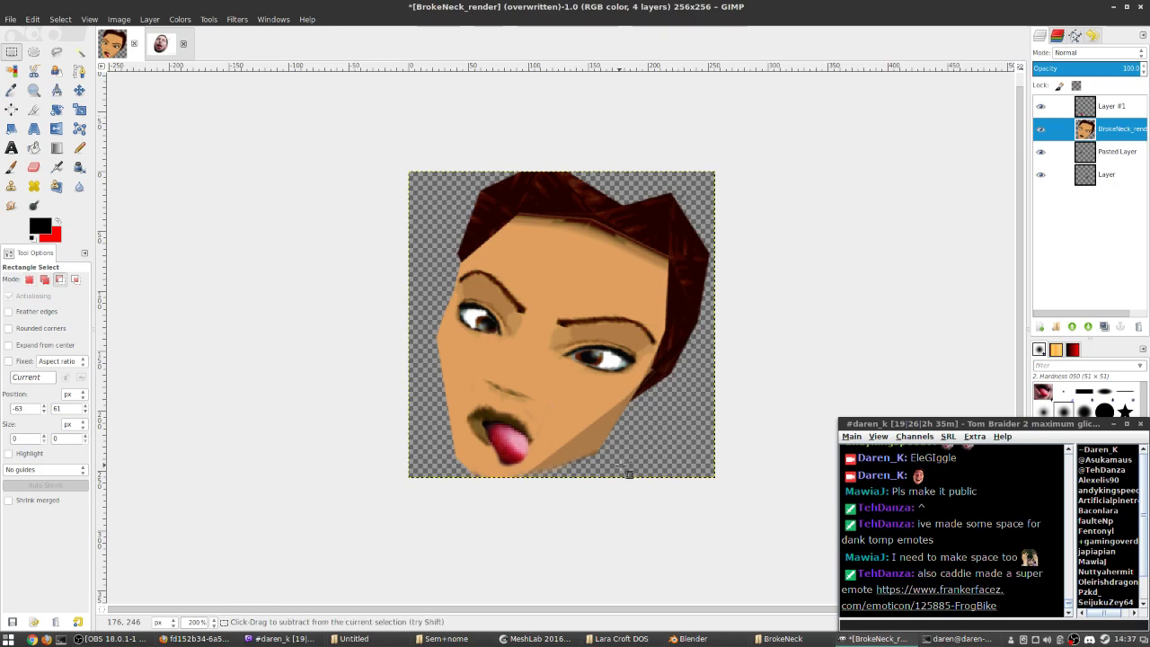
- Undo the last canvas resize
key(ctrl+z)
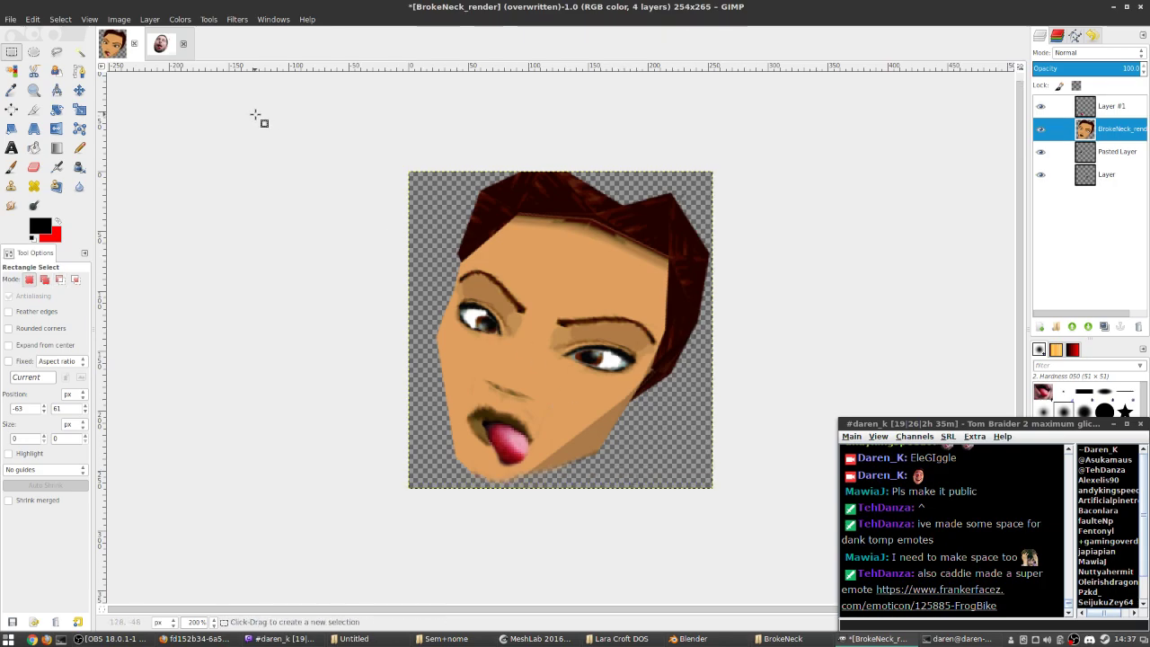
click(89, 20)
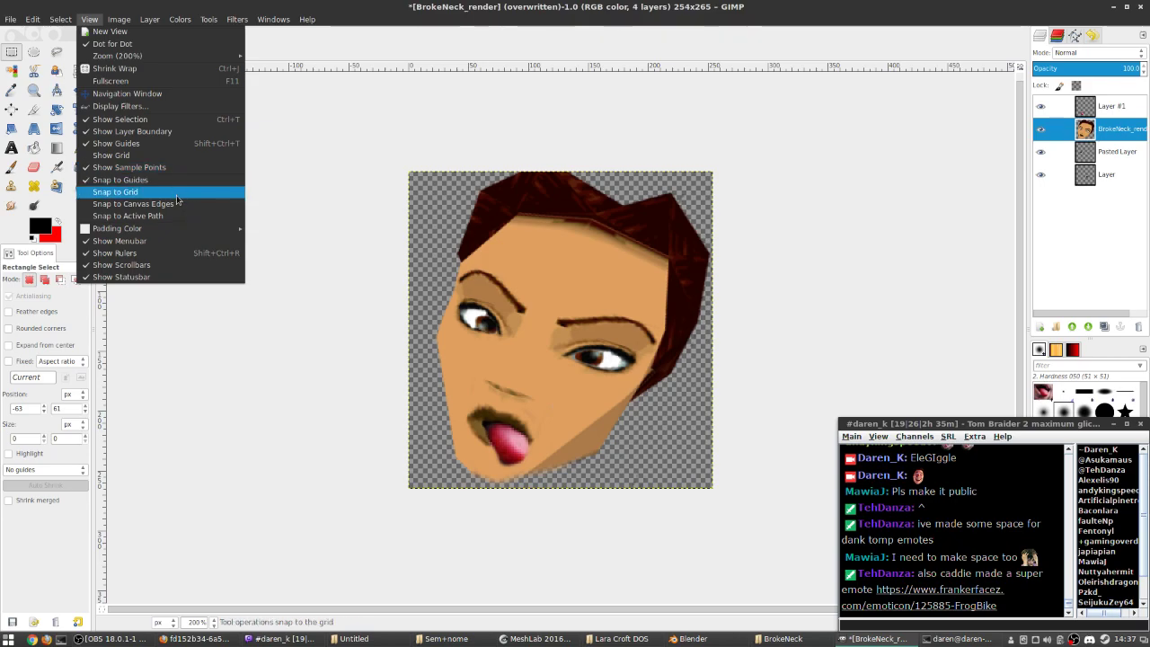
mouse_move(119, 20)
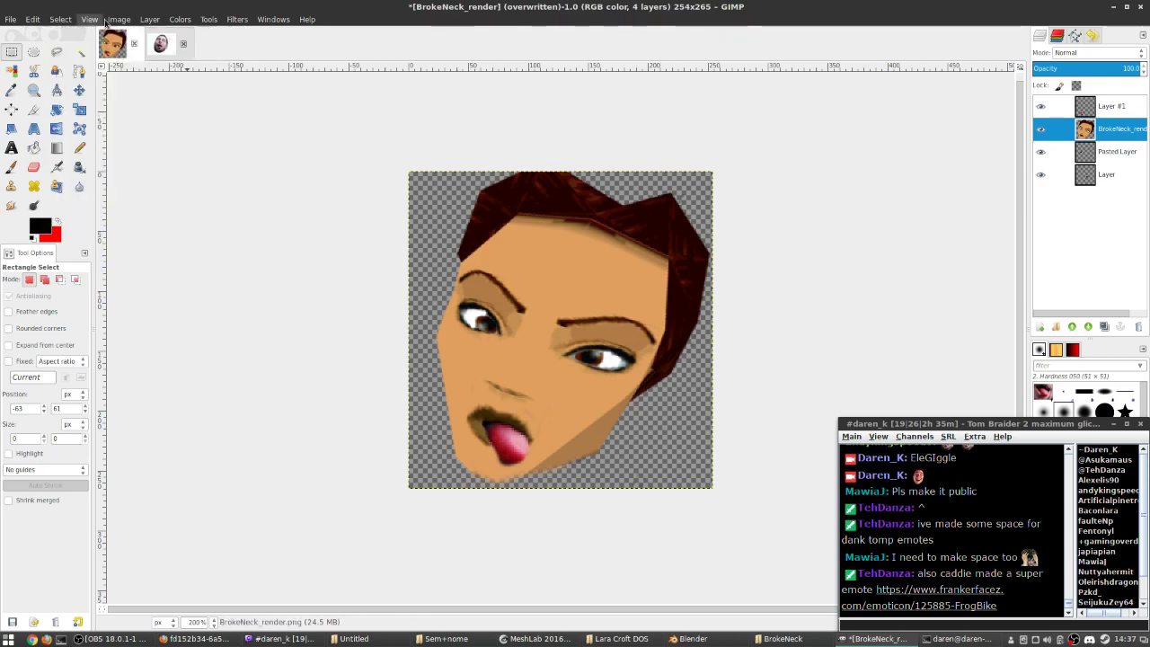
click(135, 86)
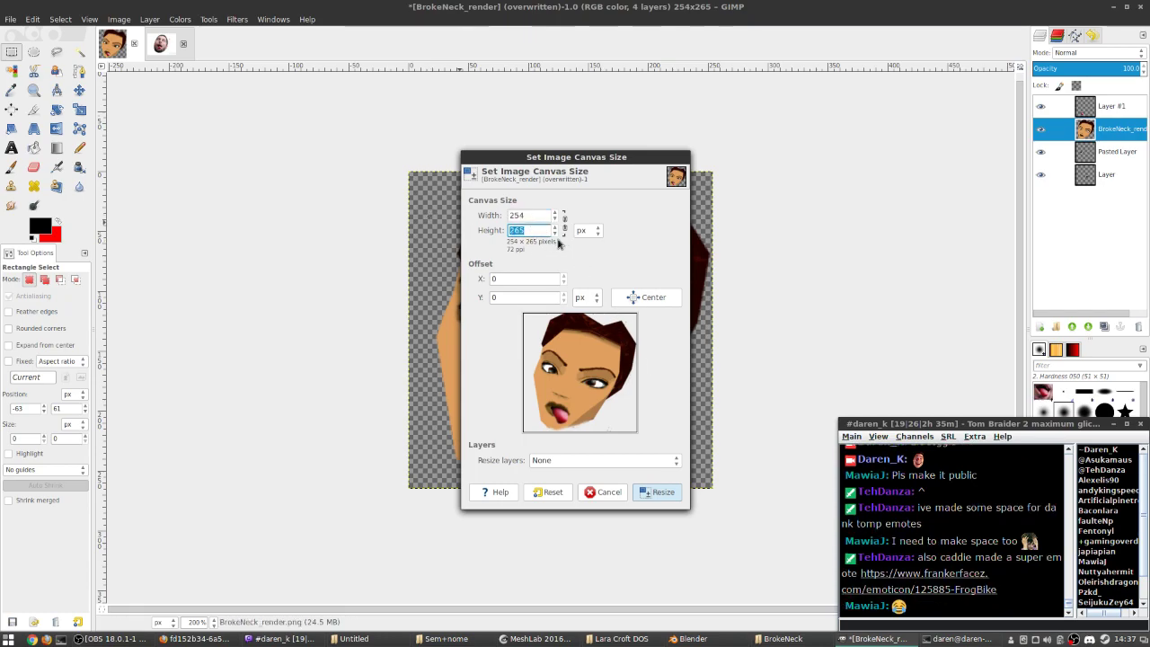
text(256)
key(Tab)
text(256)
click(538, 216)
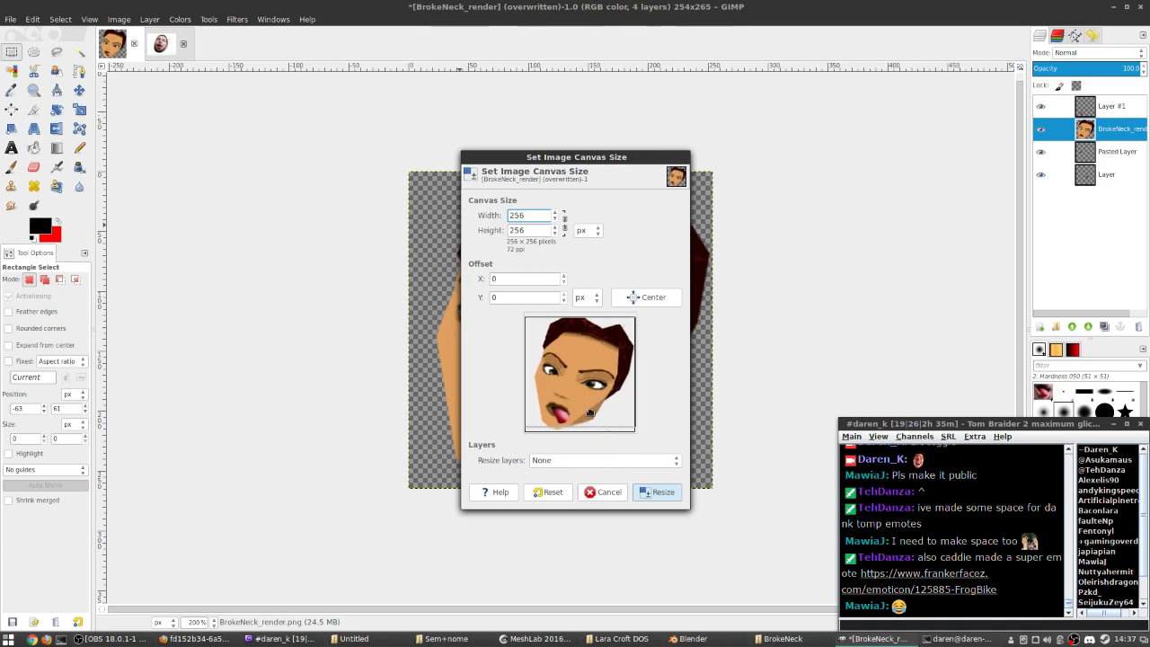
click(603, 459)
click(602, 474)
drag(589, 397, 589, 396)
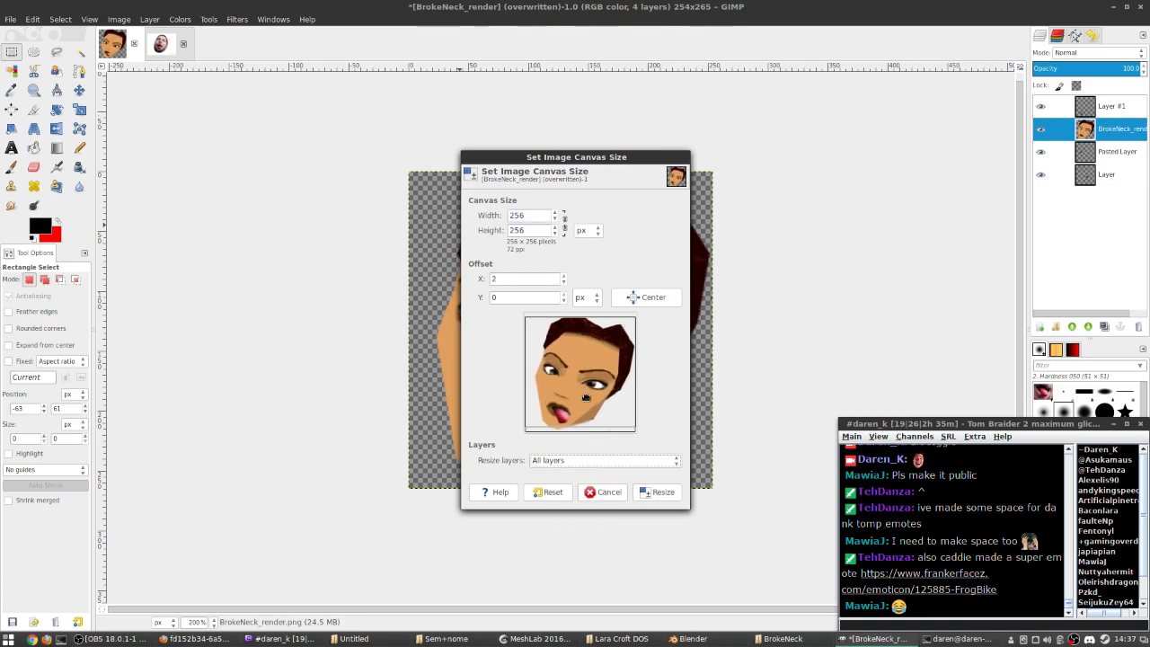
click(607, 493)
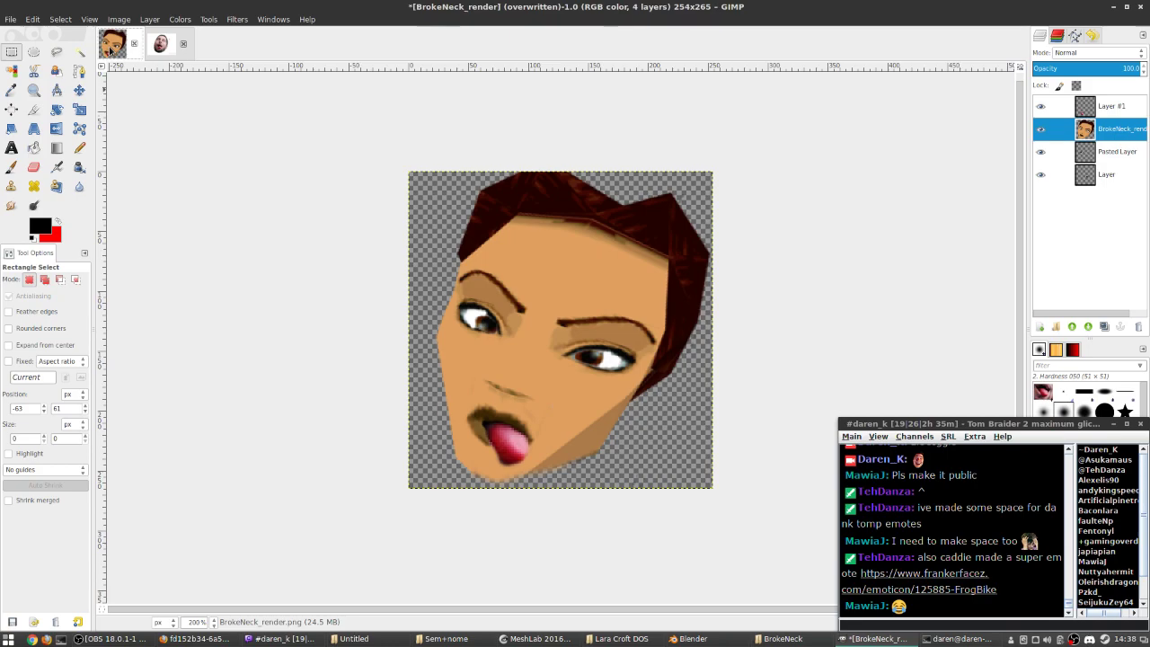
- Reapply the canvas size at its existing dimensions, with all layers resized to match it
click(164, 44)
click(108, 45)
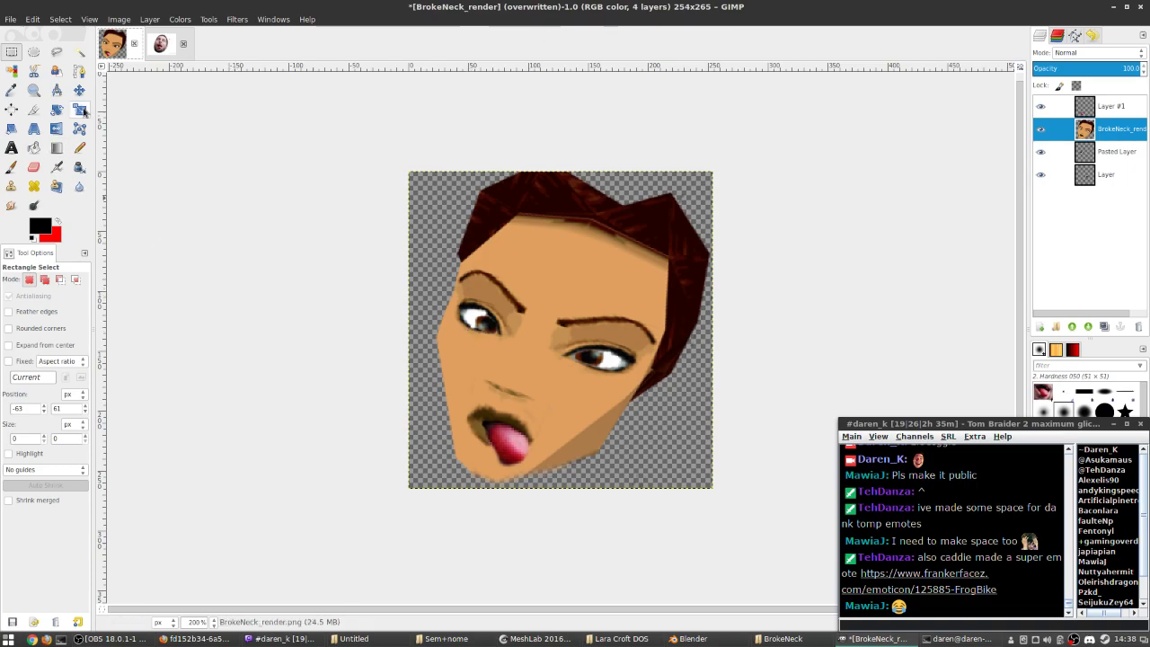
click(117, 19)
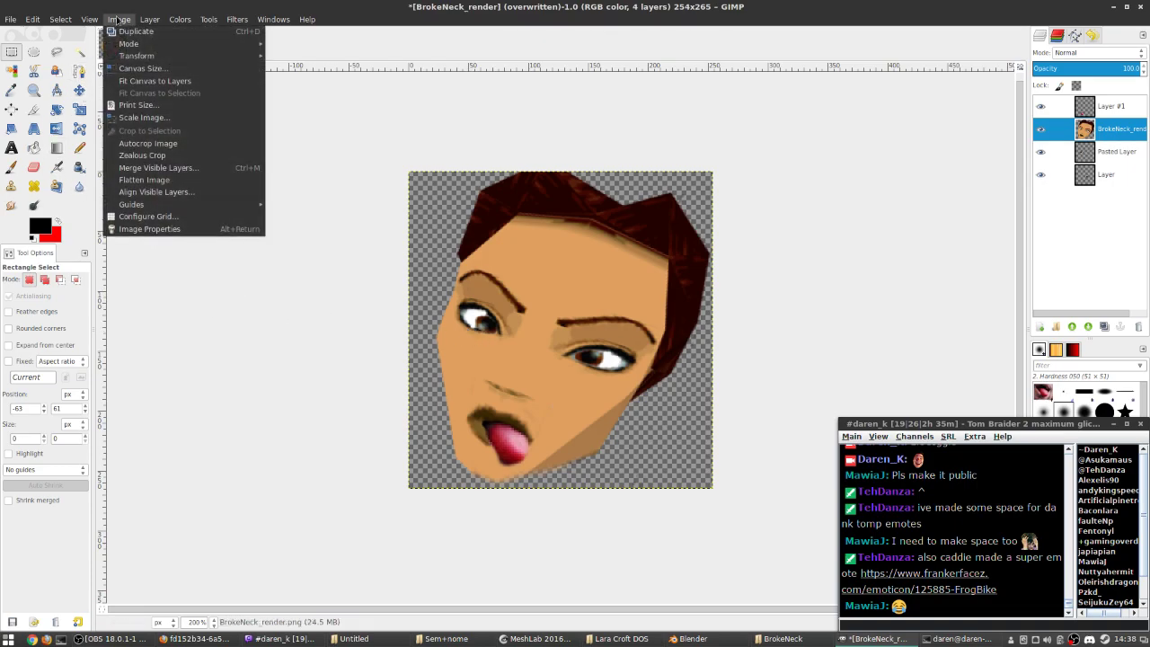
click(154, 70)
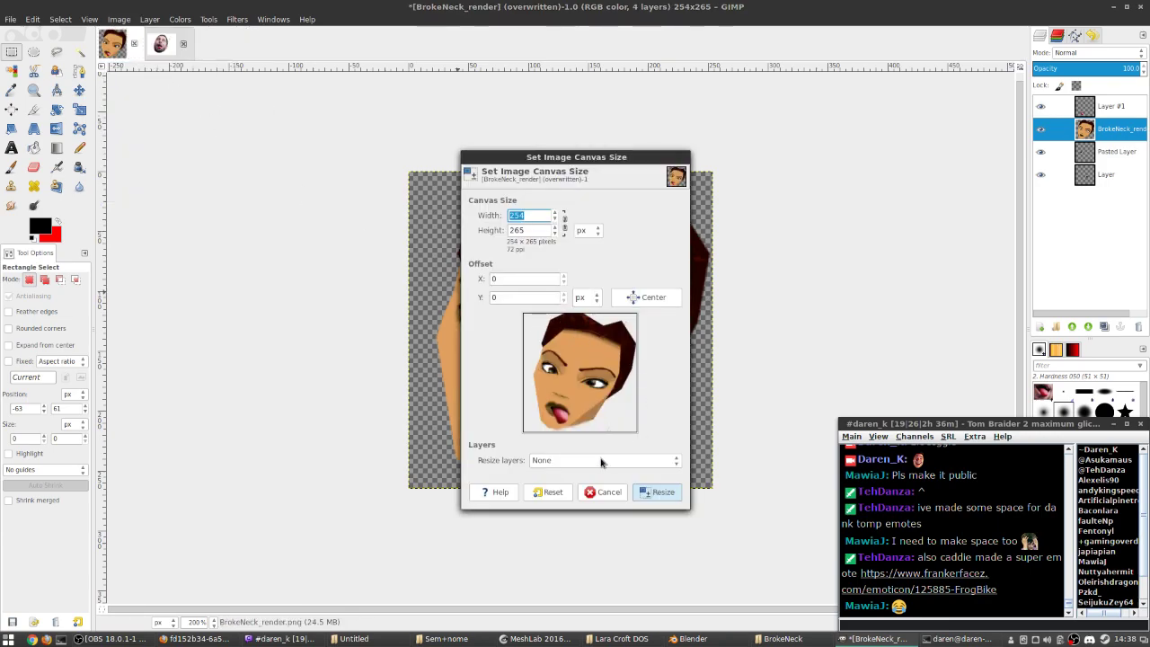
click(591, 460)
click(592, 472)
click(654, 492)
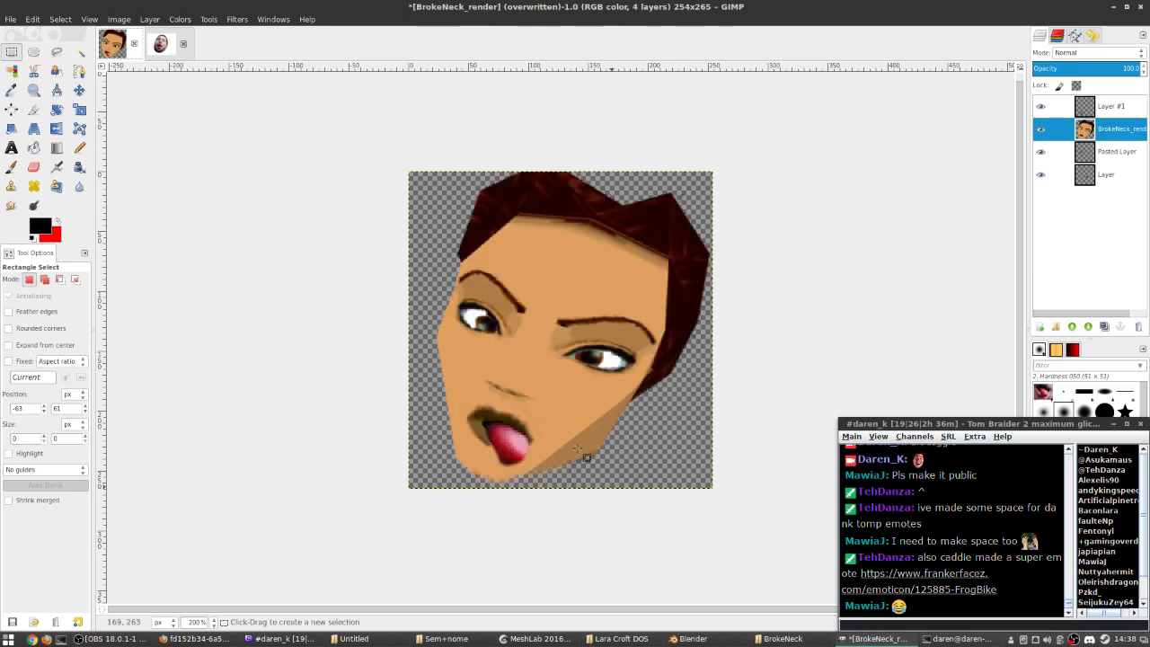
- Scale the image to 256 × 256 px with the width and height unlinked
click(120, 19)
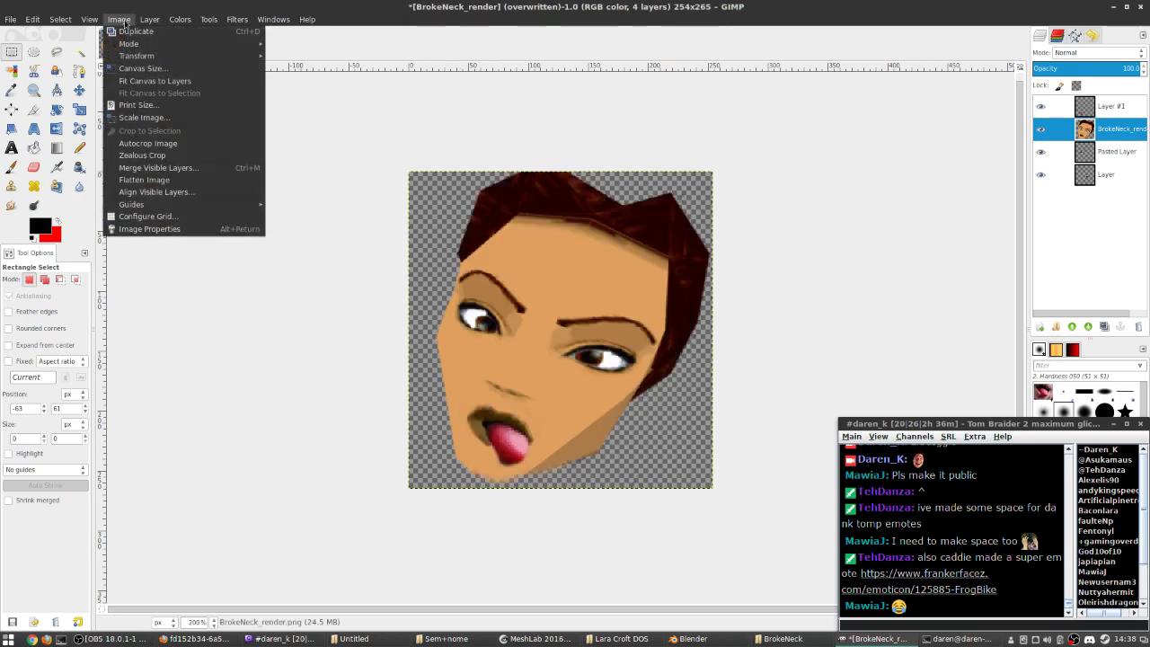
click(144, 117)
text(256)
key(Tab)
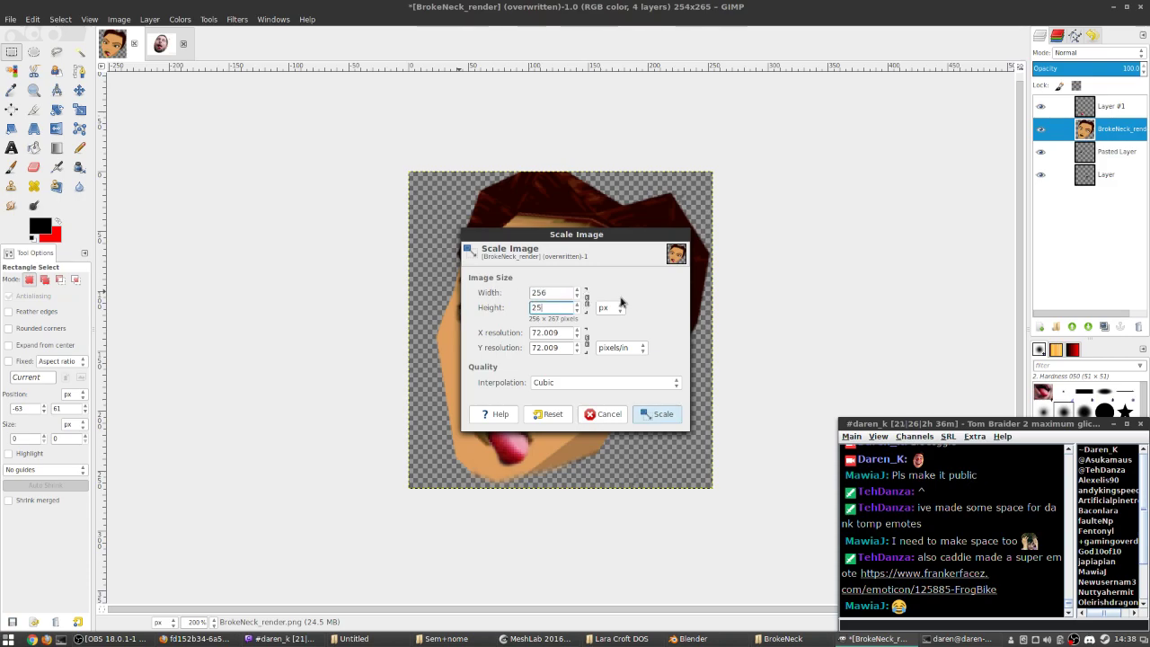
text(25)
click(586, 306)
triple_click(550, 293)
text(256)
click(652, 414)
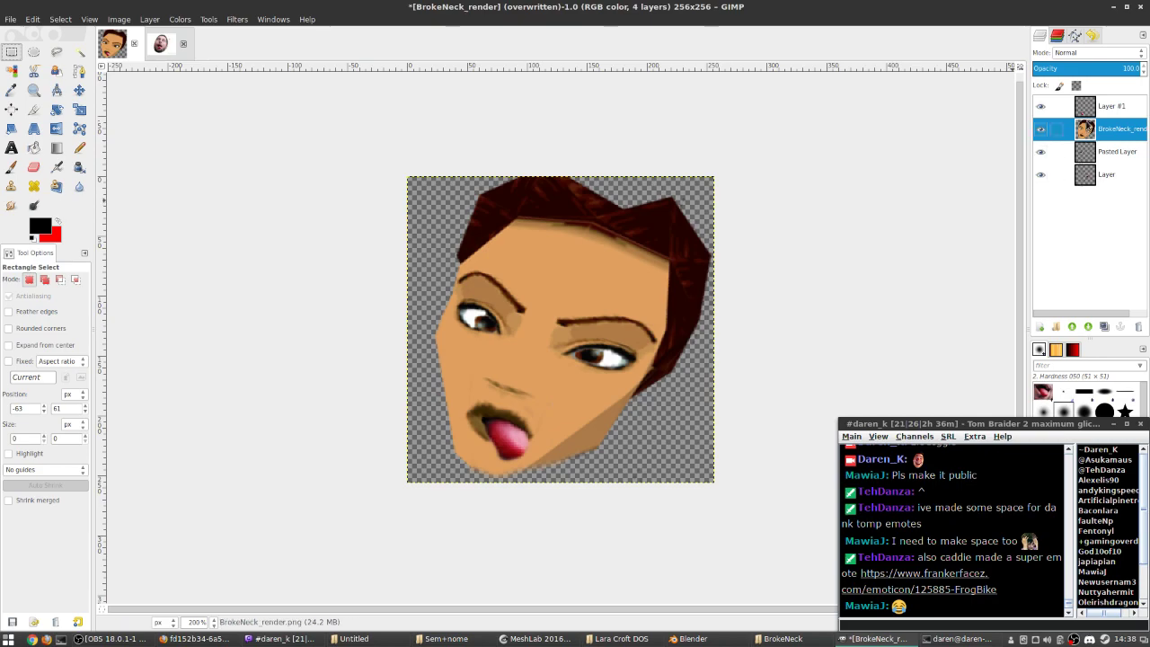
click(1092, 180)
click(1057, 106)
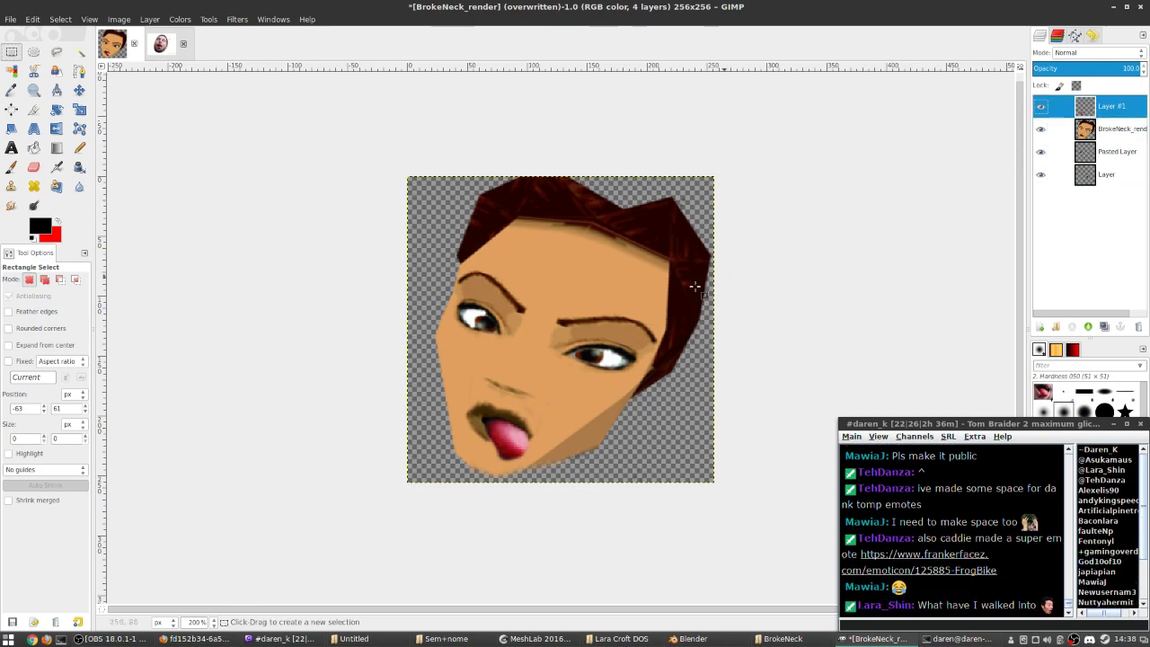
drag(296, 103, 820, 515)
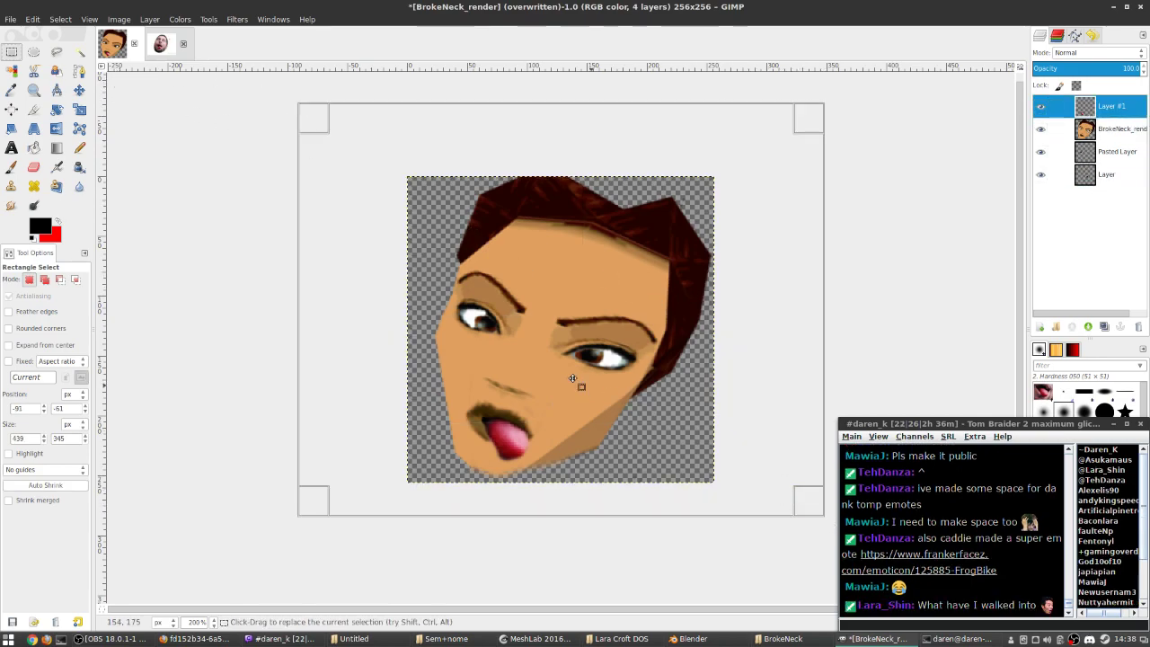
key(Left)
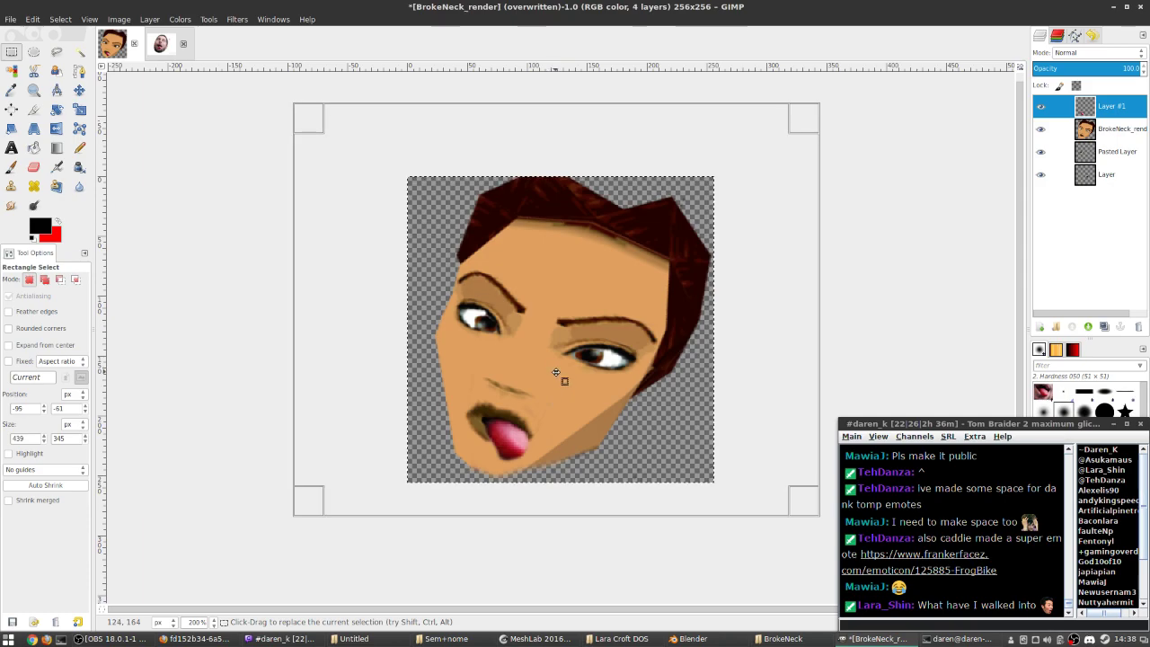
click(228, 230)
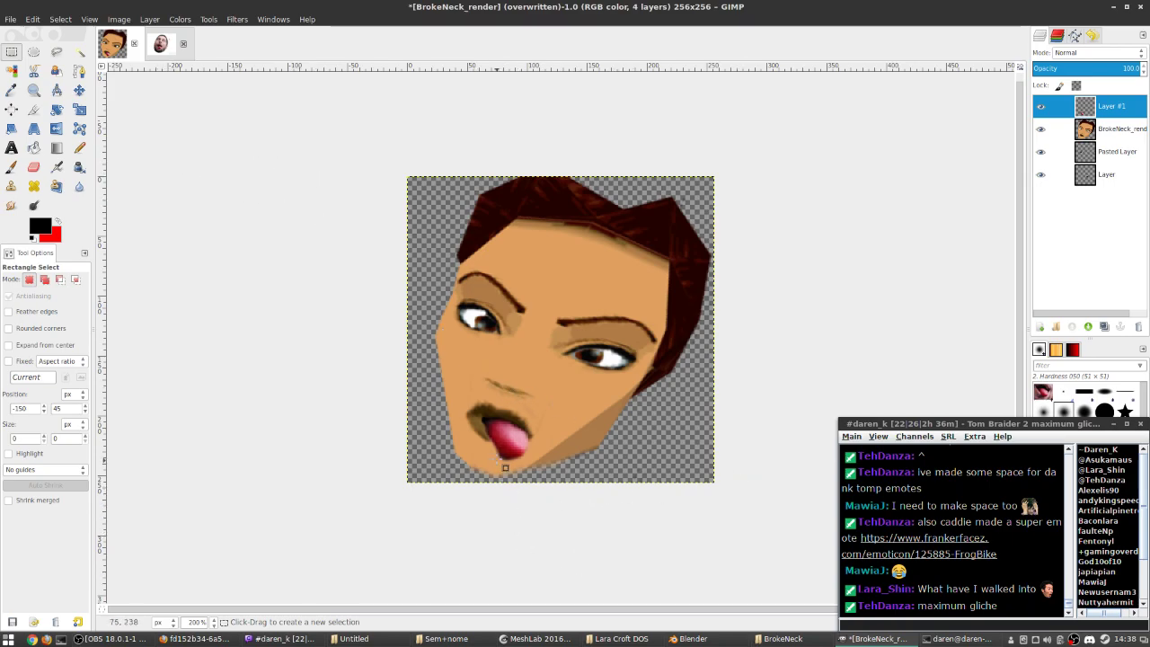
drag(466, 401, 557, 485)
click(596, 436)
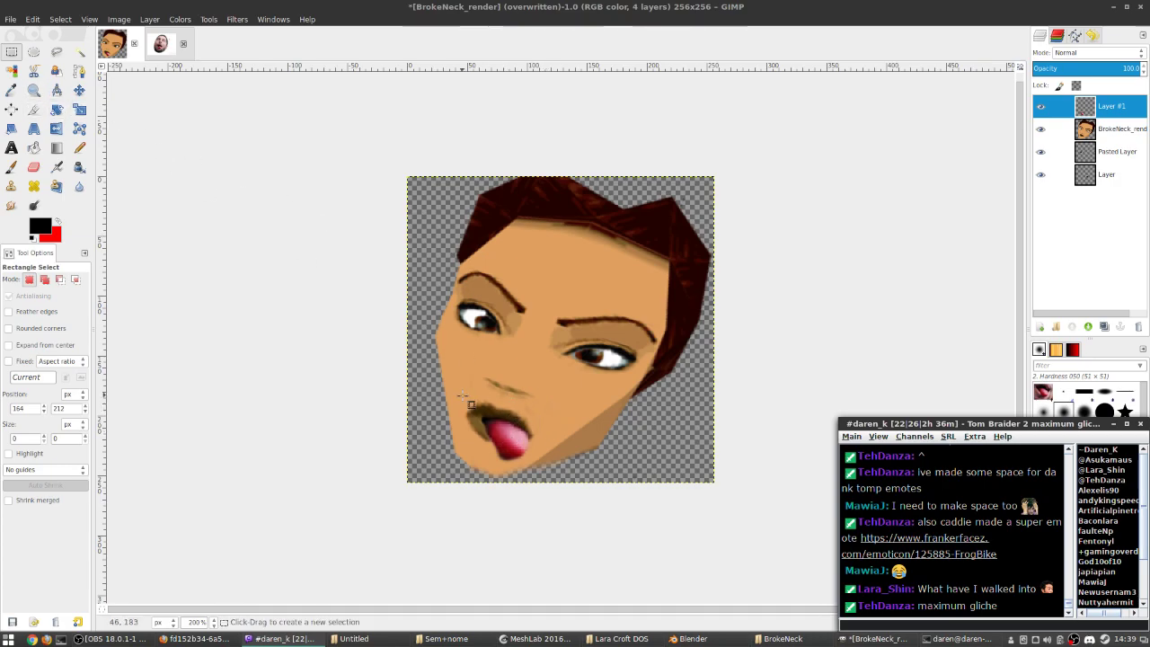
drag(464, 401, 549, 470)
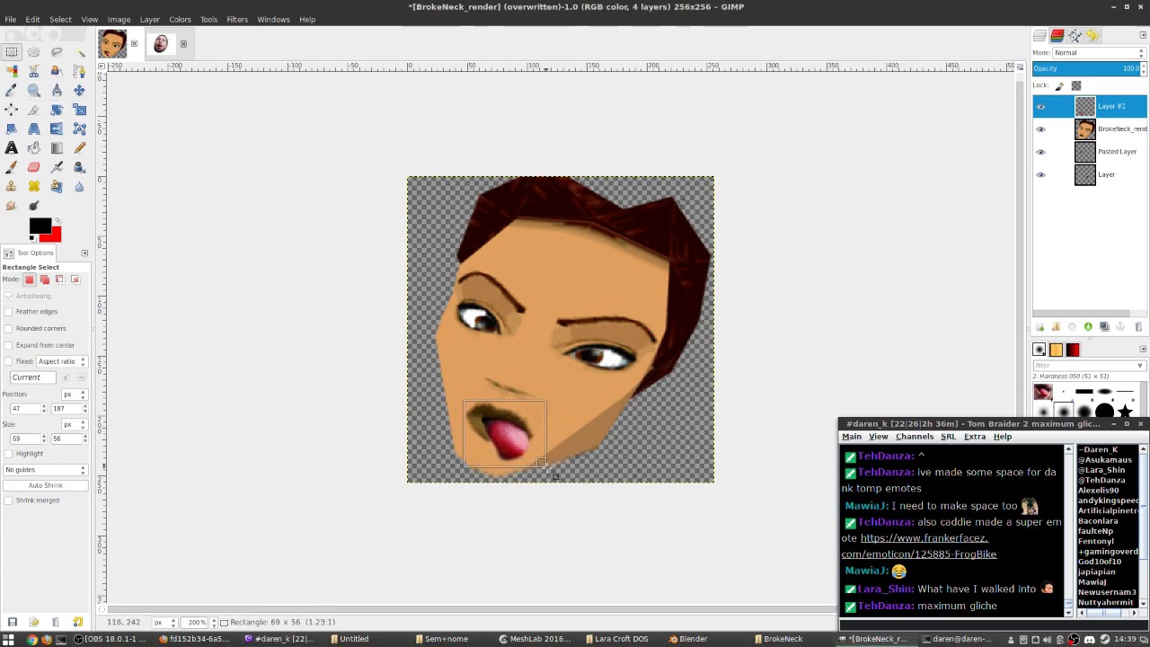
click(573, 418)
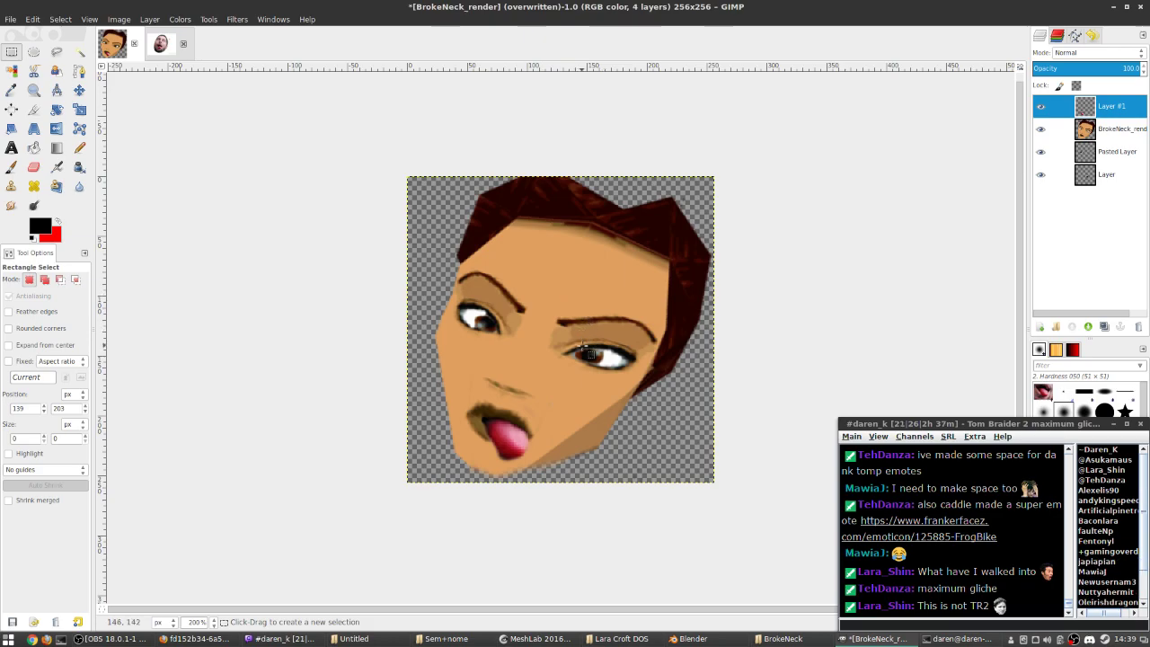
- Try to reposition the face layer on the canvas with the Move tool and undo the move
ctrl+scroll(592, 310, down, 6)
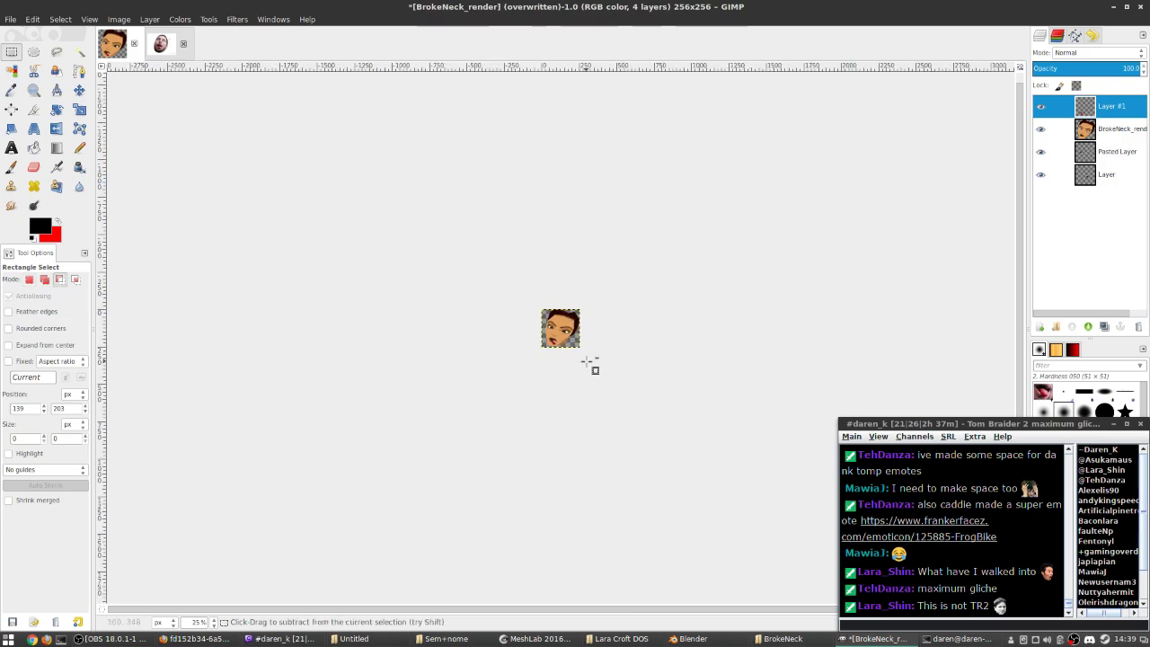
ctrl+scroll(585, 361, up, 7)
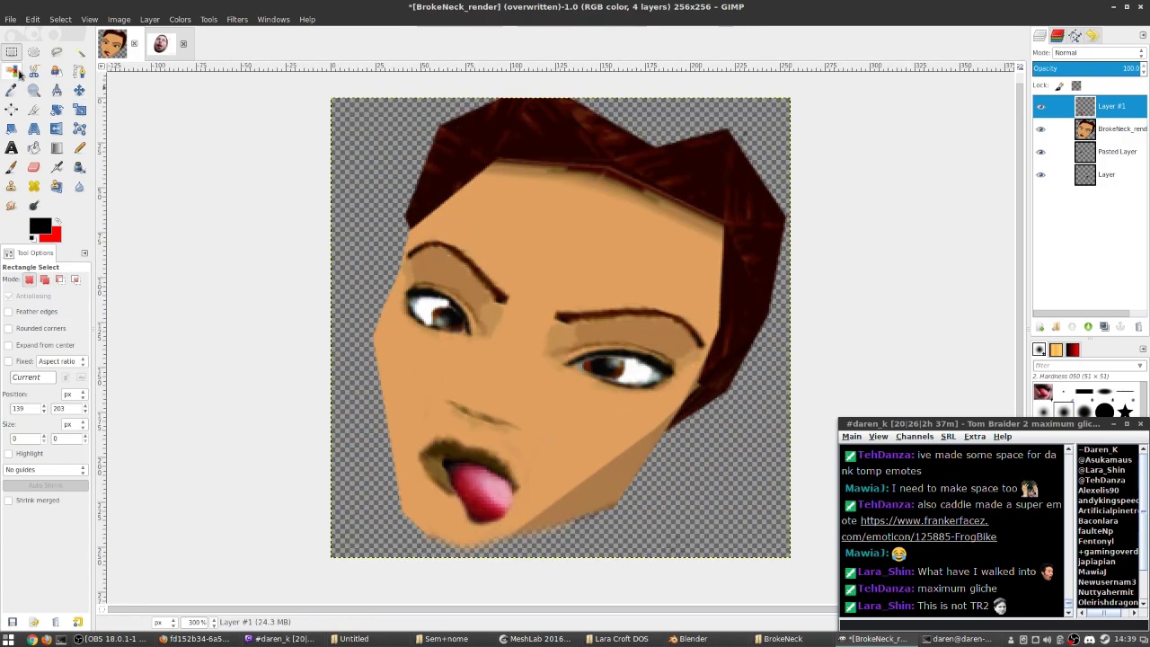
click(79, 90)
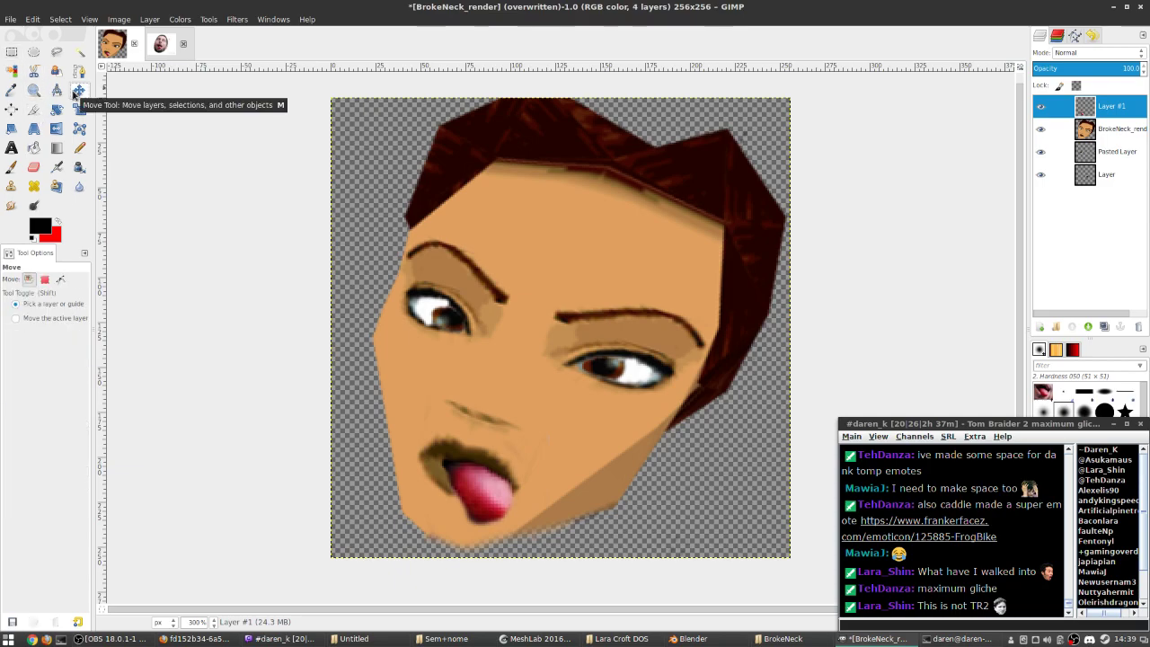
drag(591, 308, 529, 306)
click(530, 303)
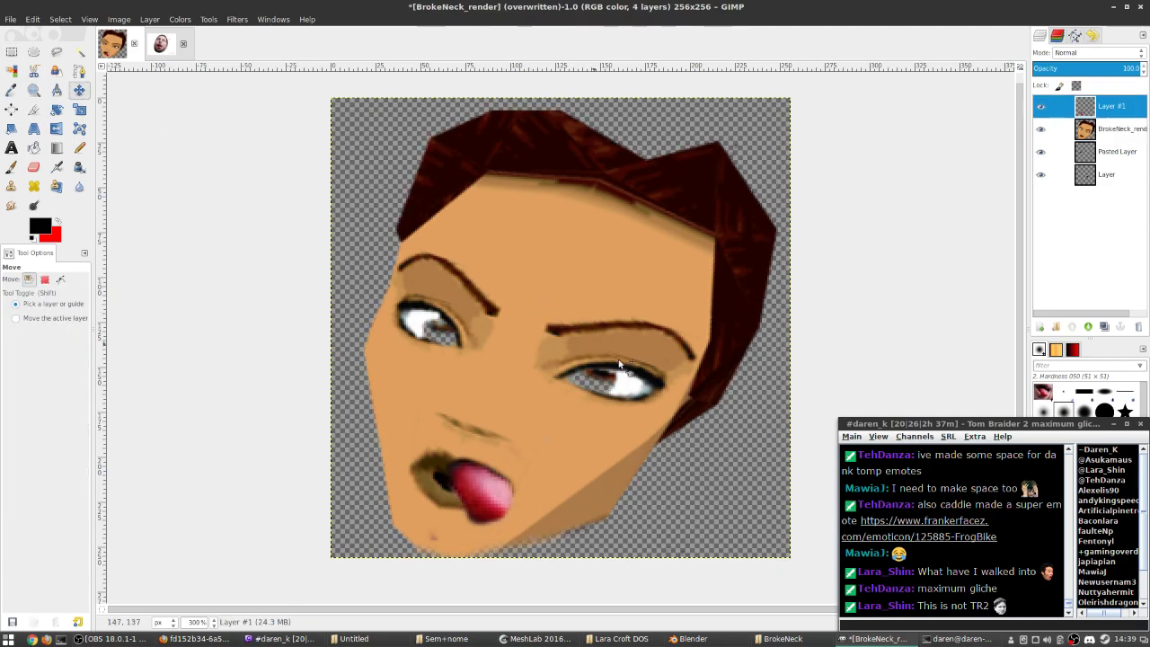
key(ctrl+z)
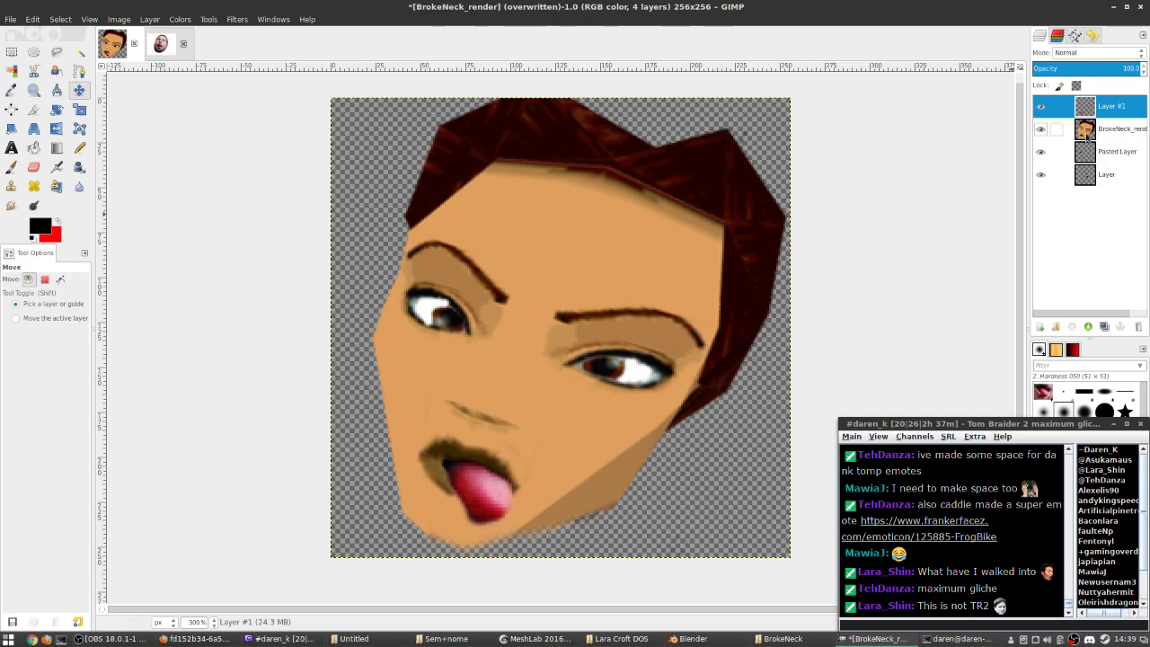
key(Page_Down)
key(Page_Down)
key(Page_Down)
key(minus)
key(r)
drag(333, 130, 809, 534)
drag(571, 352, 537, 396)
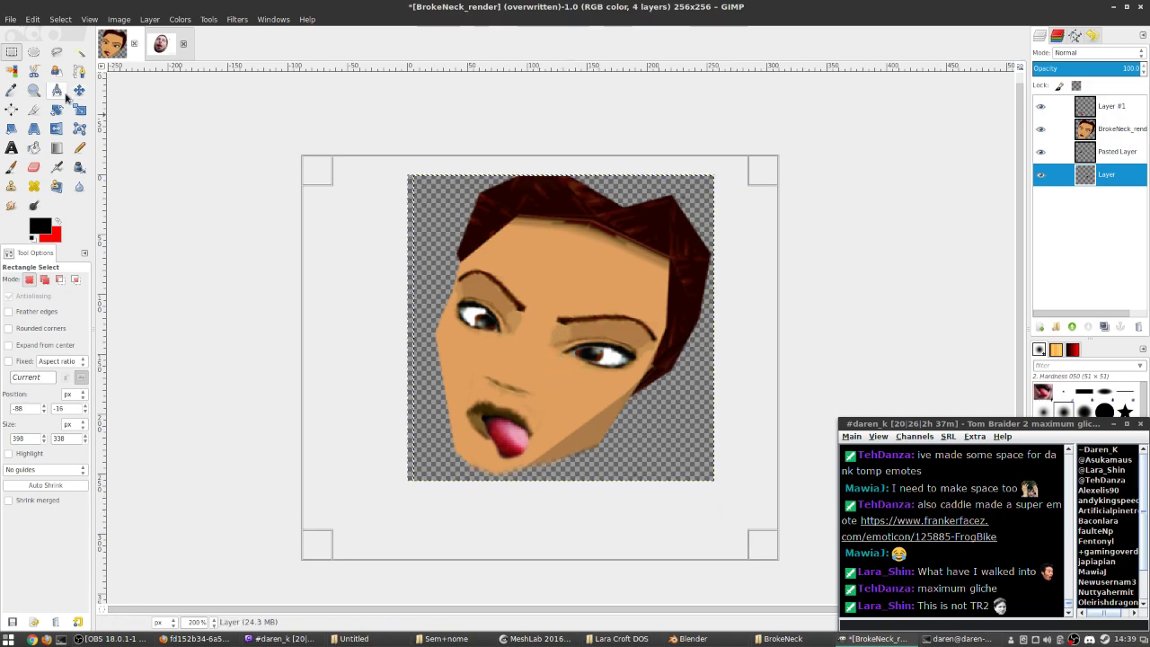
click(204, 144)
- Save the project as BrokeNeck.xcf in the BrokeNeck pictures folder
click(11, 18)
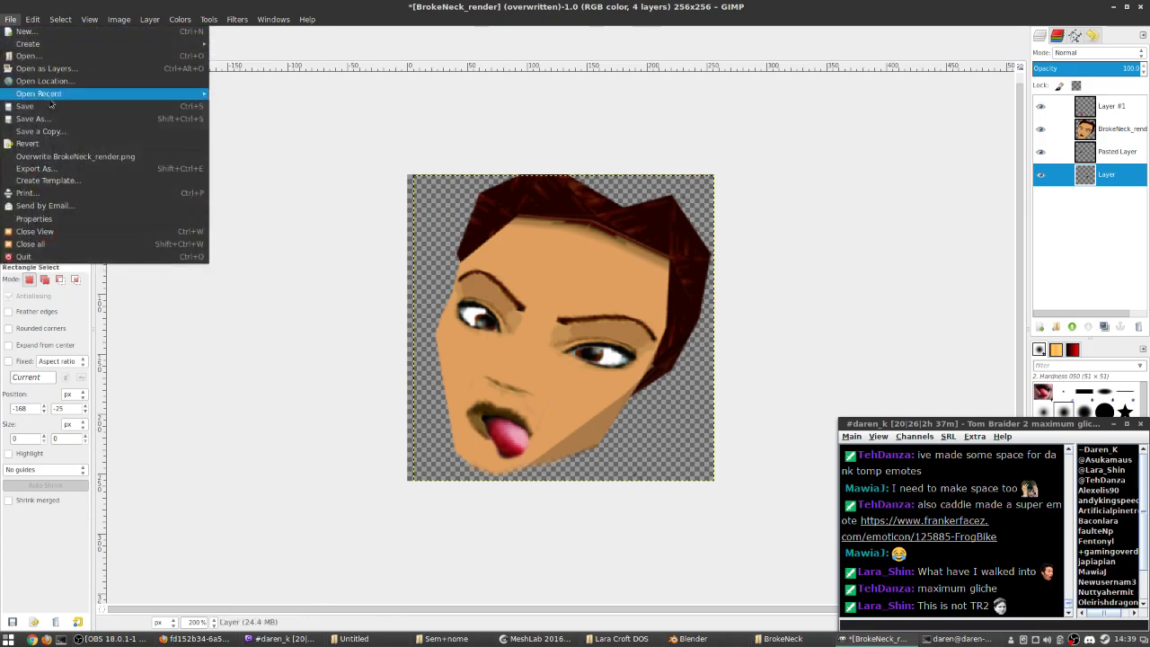
click(91, 122)
click(253, 116)
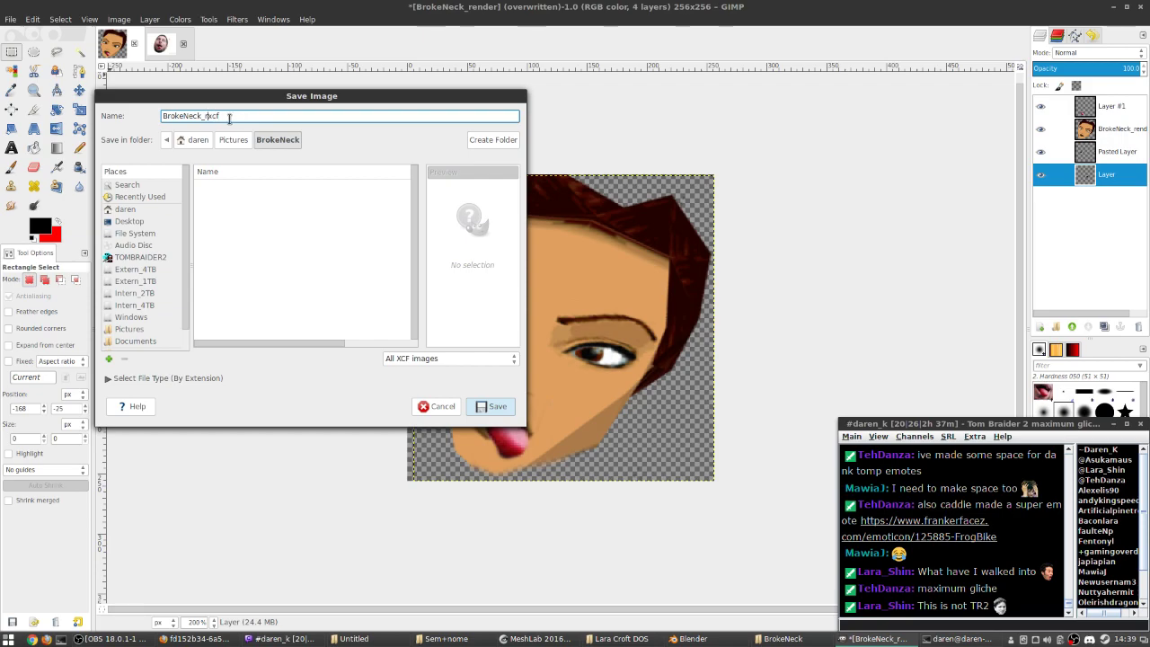
text(.)
click(493, 407)
click(488, 408)
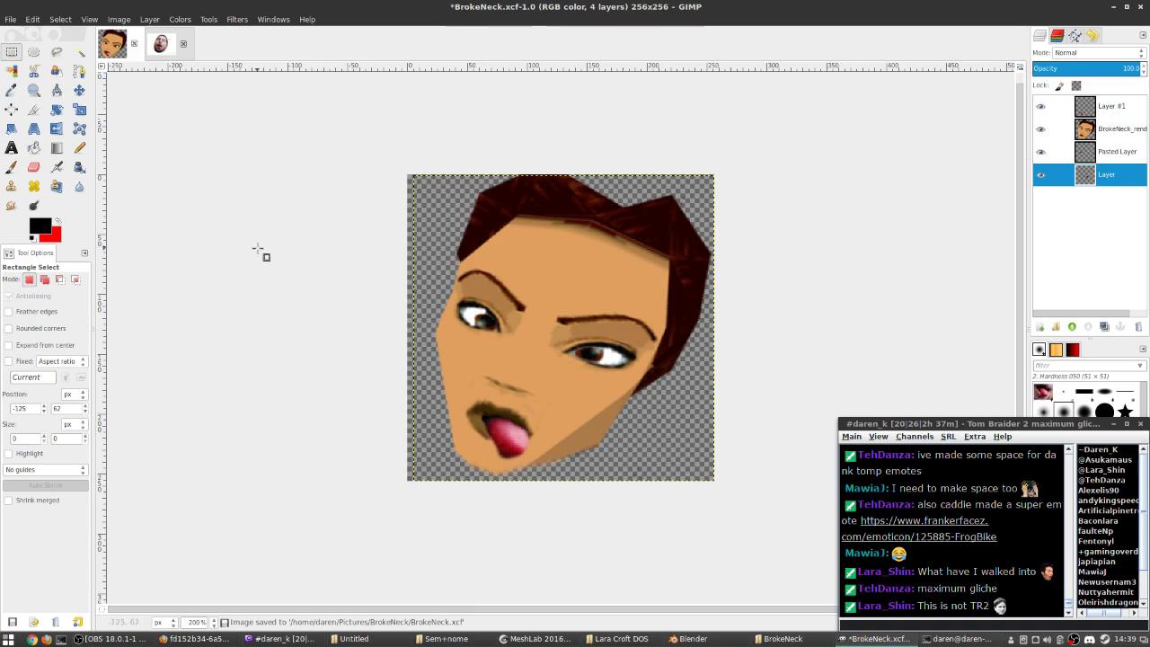
- Export the image as BrokeNeck.png in the BrokeNeck folder with the preset PNG options
click(10, 19)
click(77, 169)
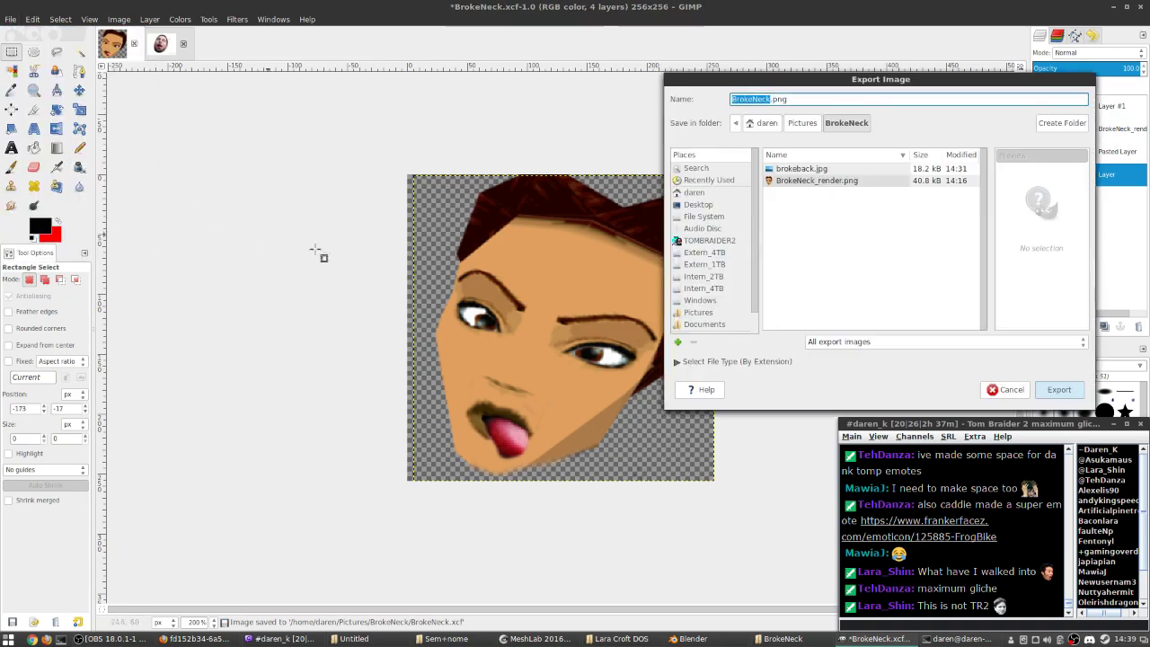
click(817, 182)
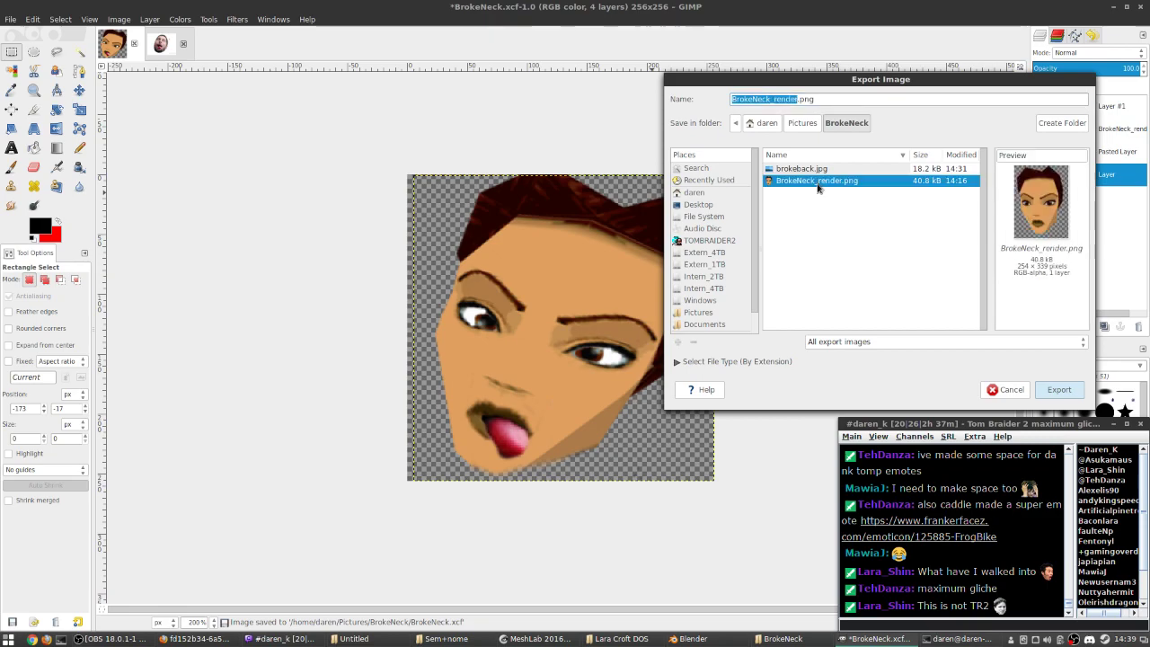
click(797, 100)
key(BackSpace)
key(BackSpace)
key(BackSpace)
key(BackSpace)
key(BackSpace)
key(BackSpace)
key(BackSpace)
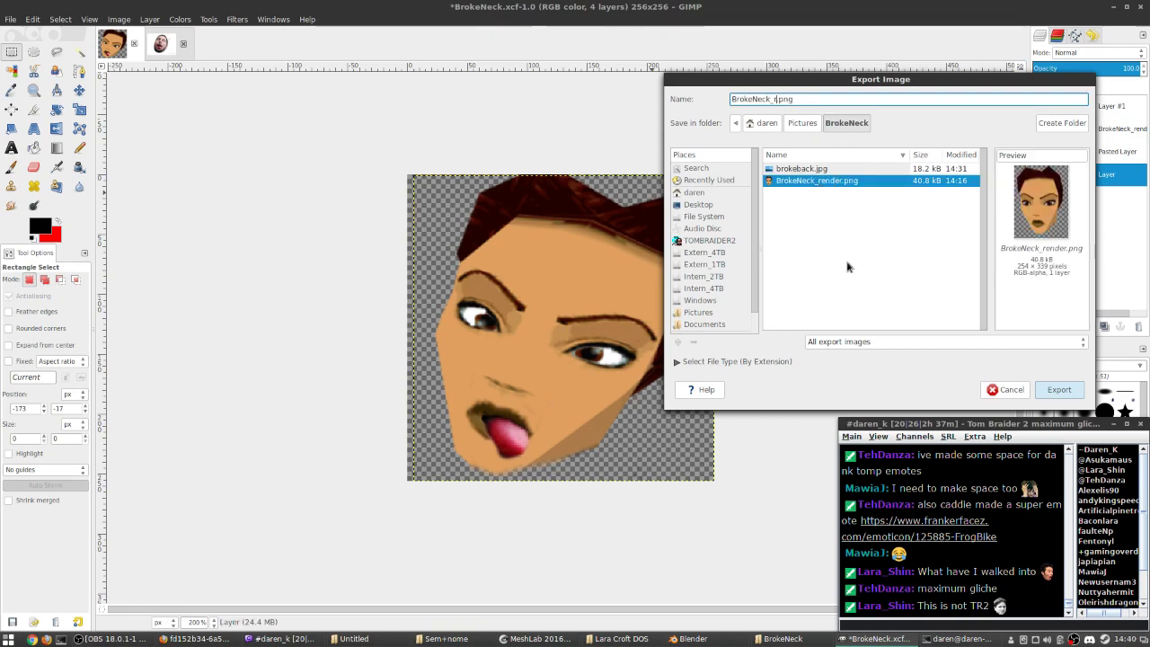
click(1049, 394)
click(1051, 388)
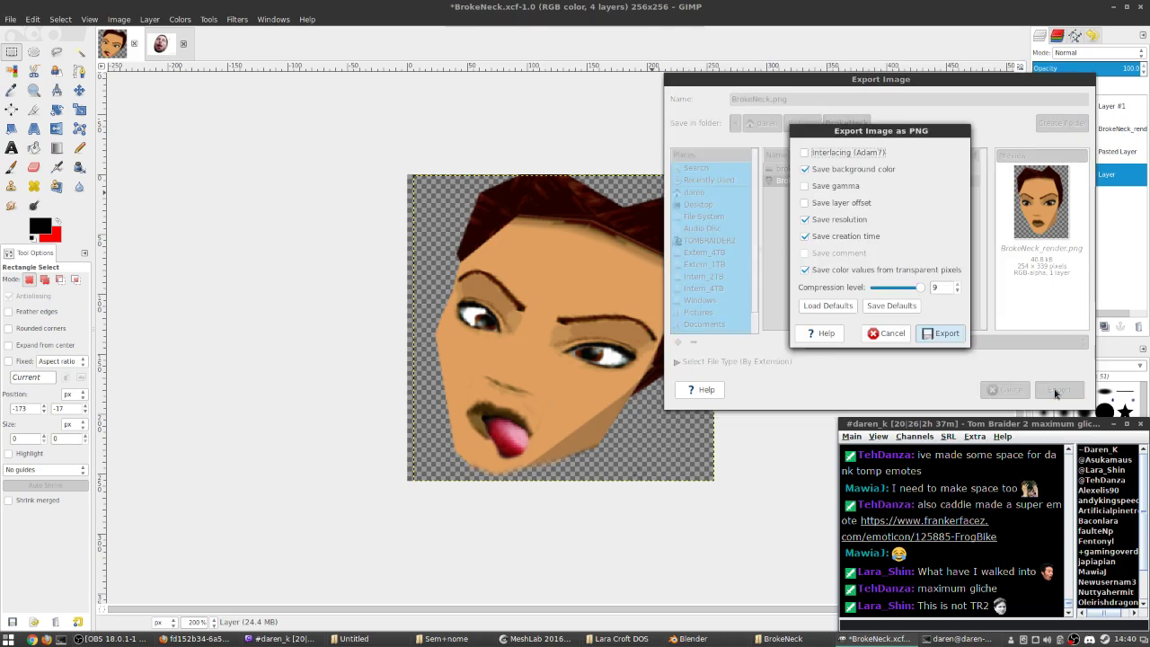
click(943, 333)
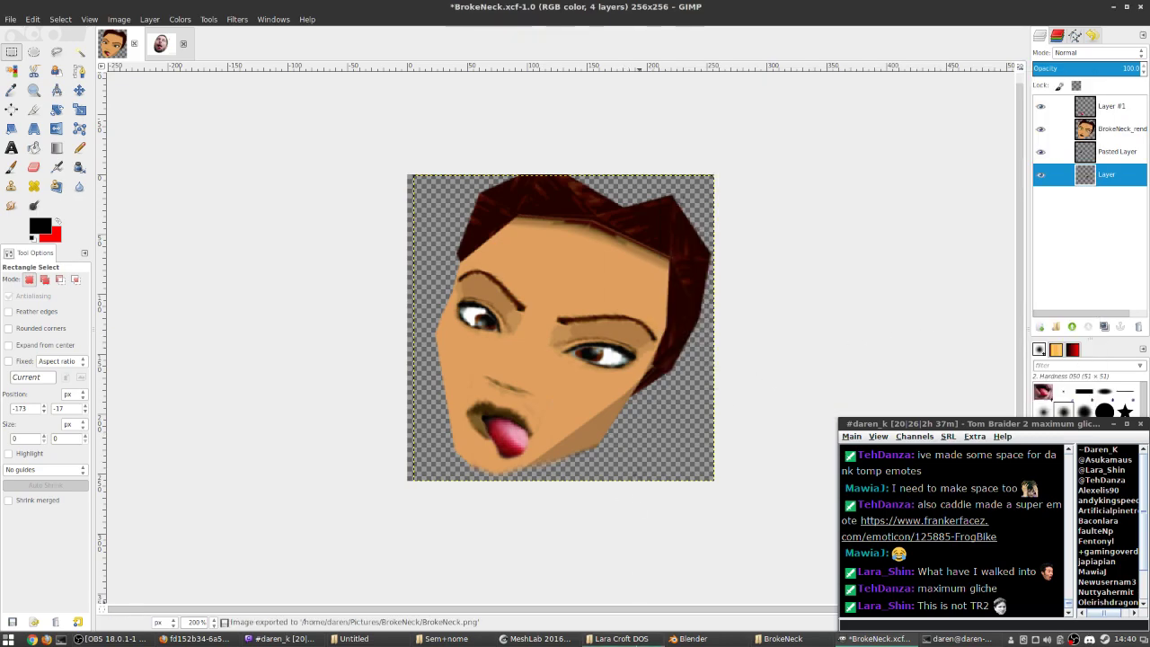
- Preview the exported BrokeNeck.png from the BrokeNeck folder in the image viewer and close it
click(781, 637)
click(528, 236)
click(579, 310)
click(530, 246)
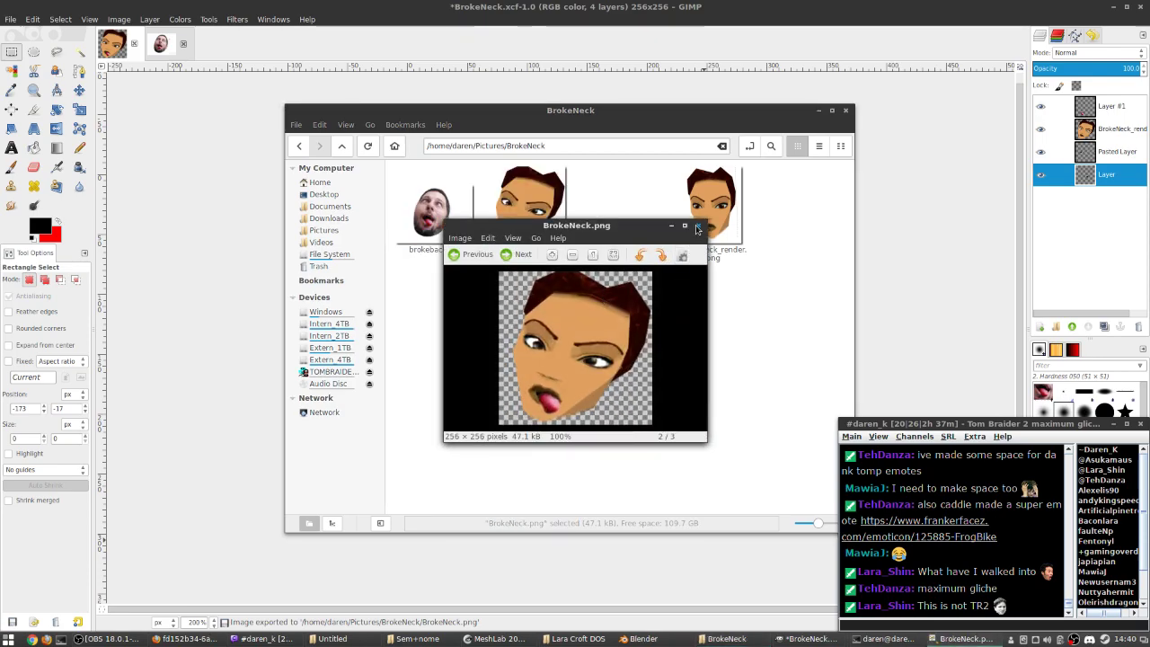
click(698, 225)
- Open BrokeNeck.png from the BrokeNeck folder in GIMP as a separate image
right_click(524, 230)
mouse_move(575, 247)
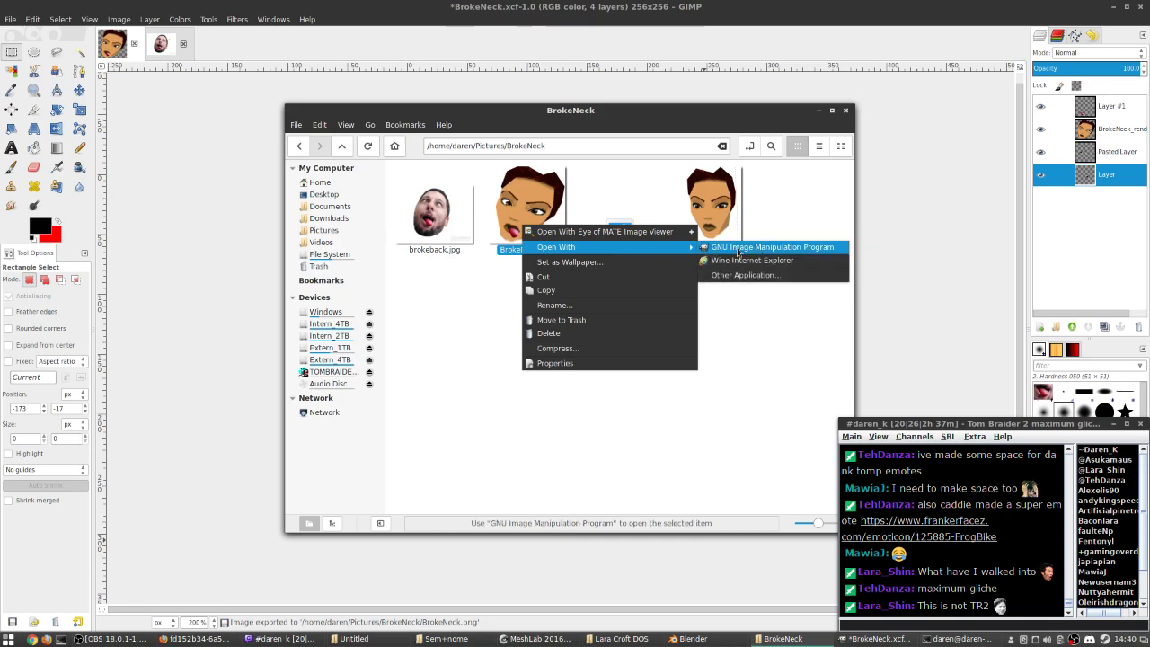
click(759, 250)
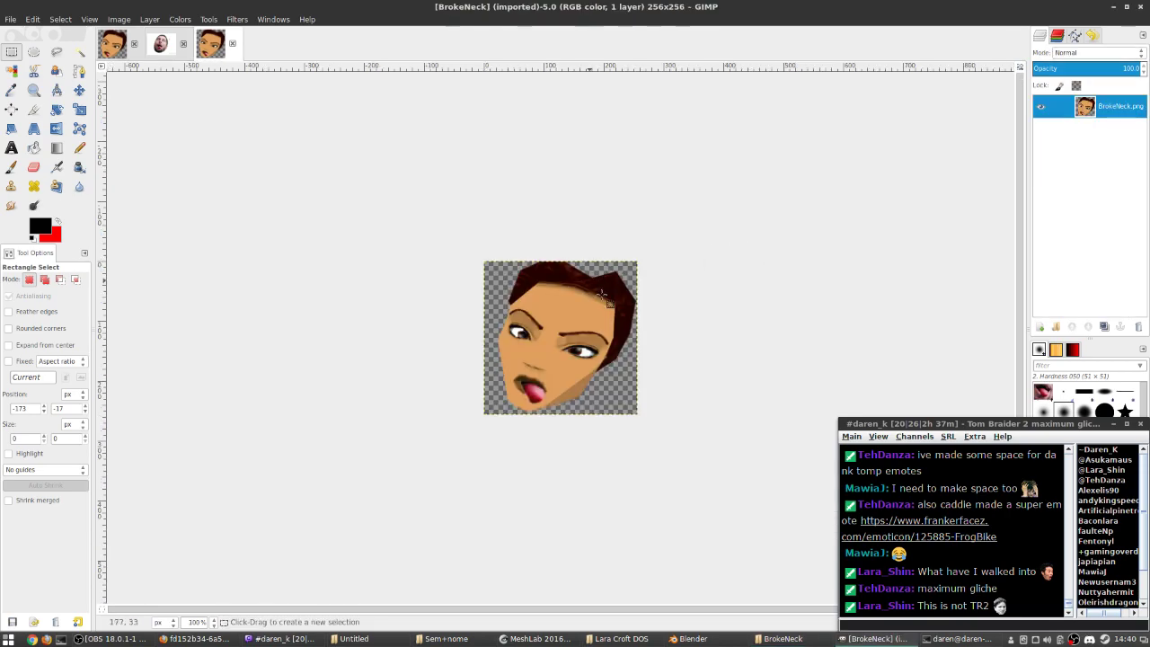
- Shift the BrokeNeck.png layer slightly to the left on its canvas with the Move tool, leaving no selection active
drag(572, 338, 575, 342)
drag(335, 162, 765, 514)
click(79, 90)
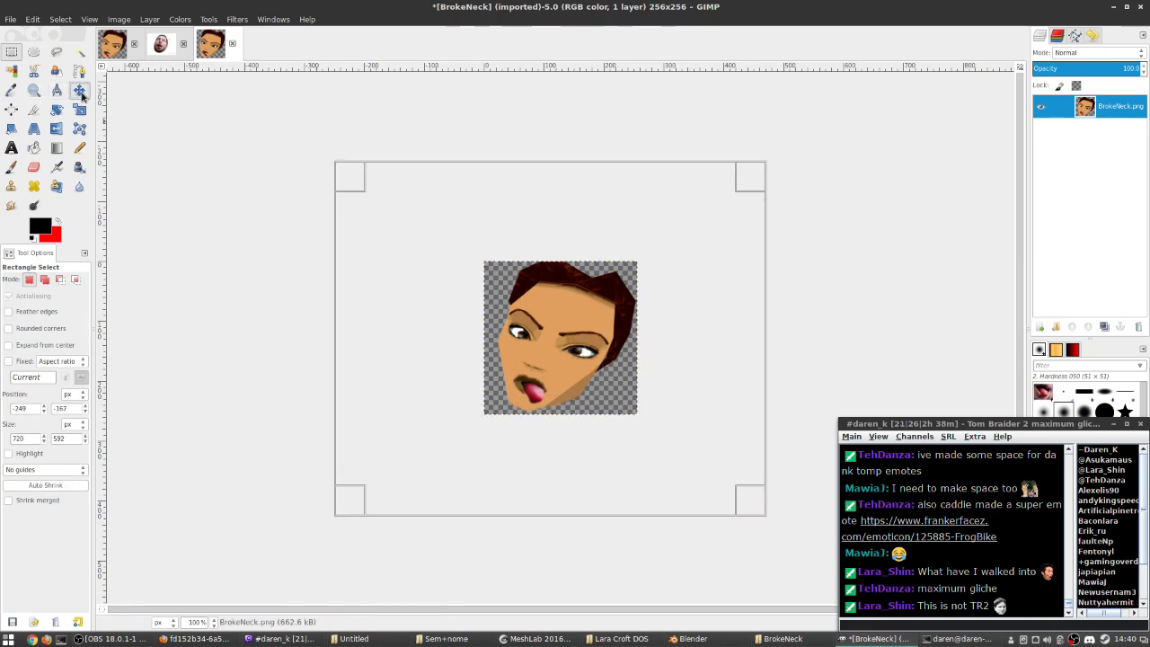
drag(580, 350, 572, 349)
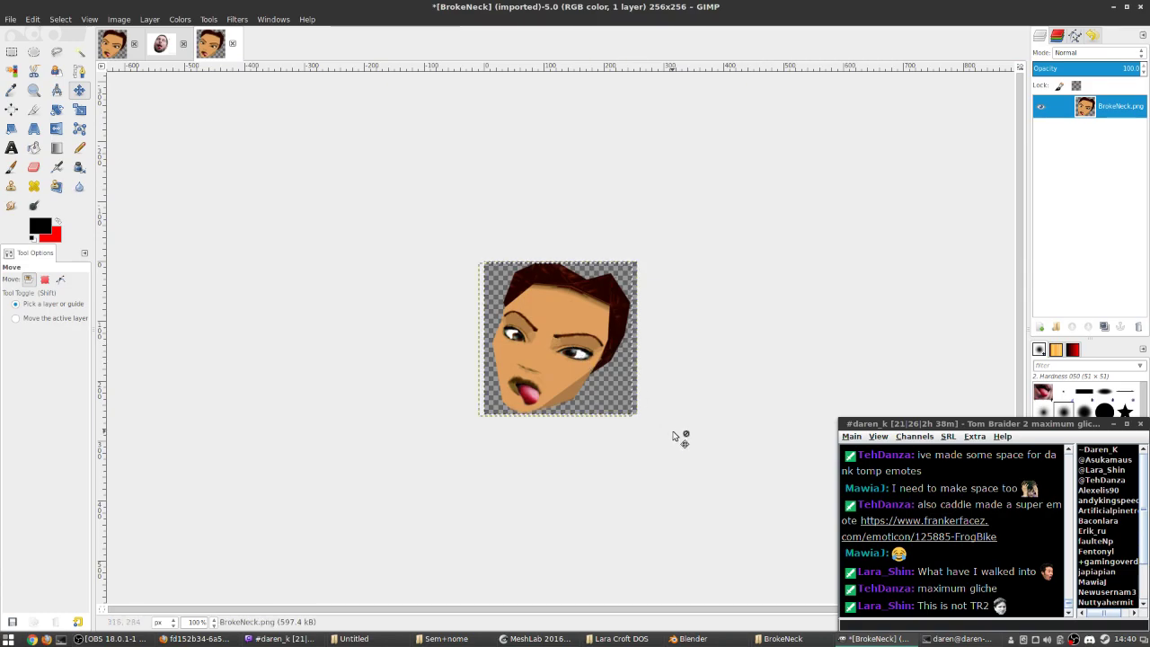
click(11, 52)
click(353, 287)
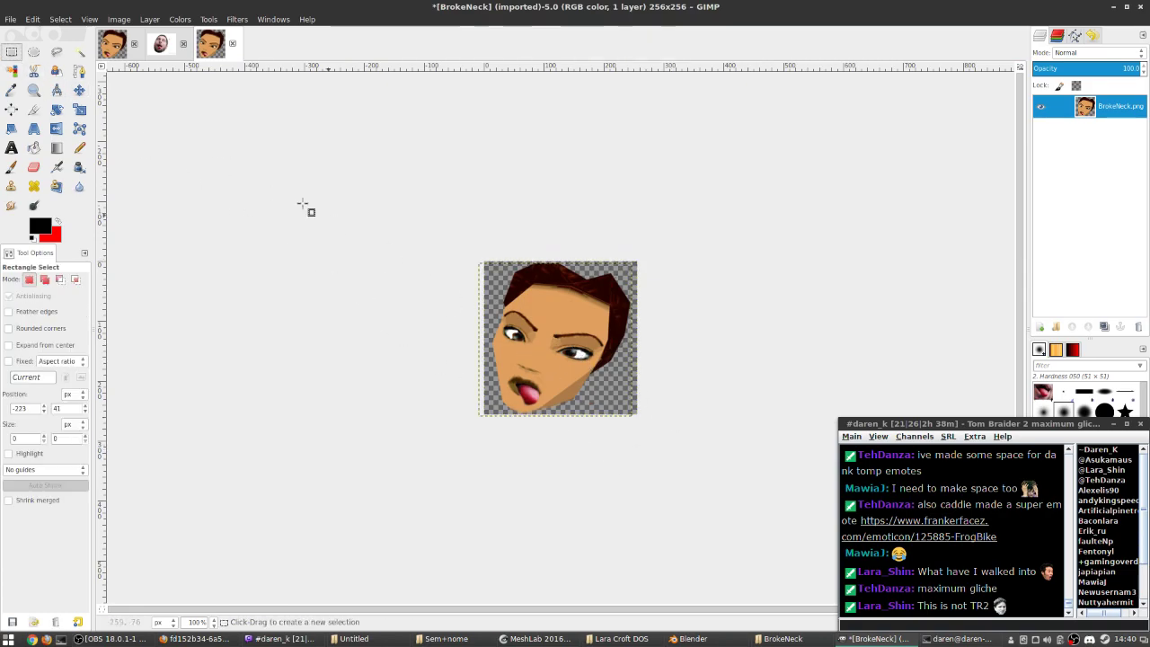
- Try fitting the canvas to the shifted layer and undo the canvas change
scroll(653, 397, up, 3)
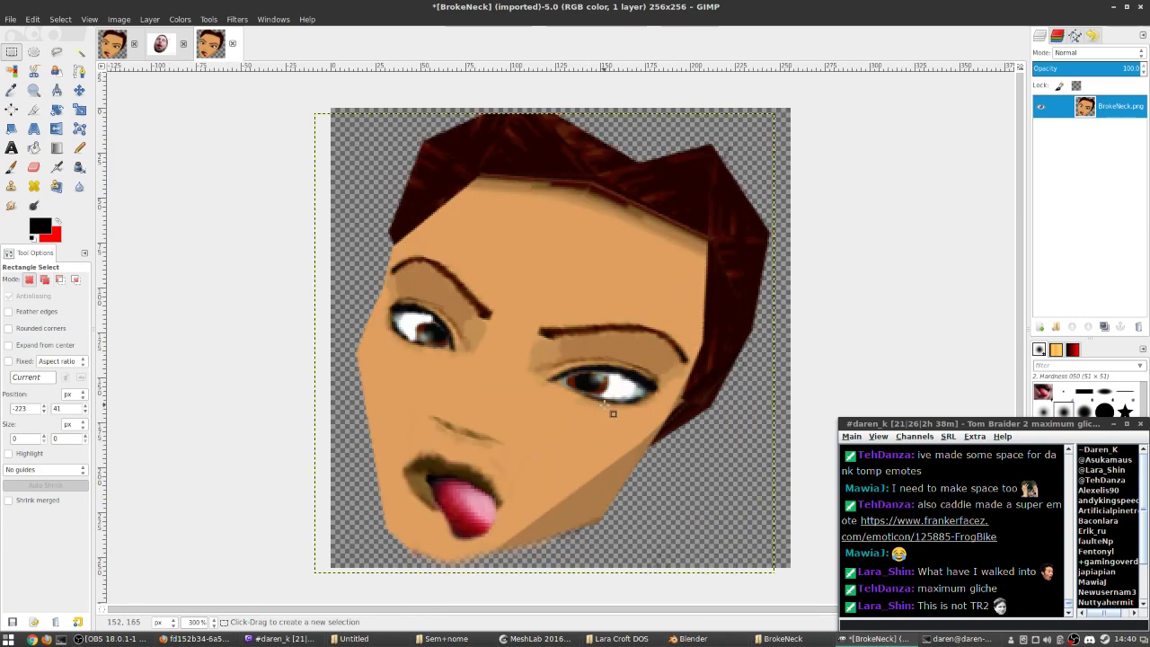
click(120, 18)
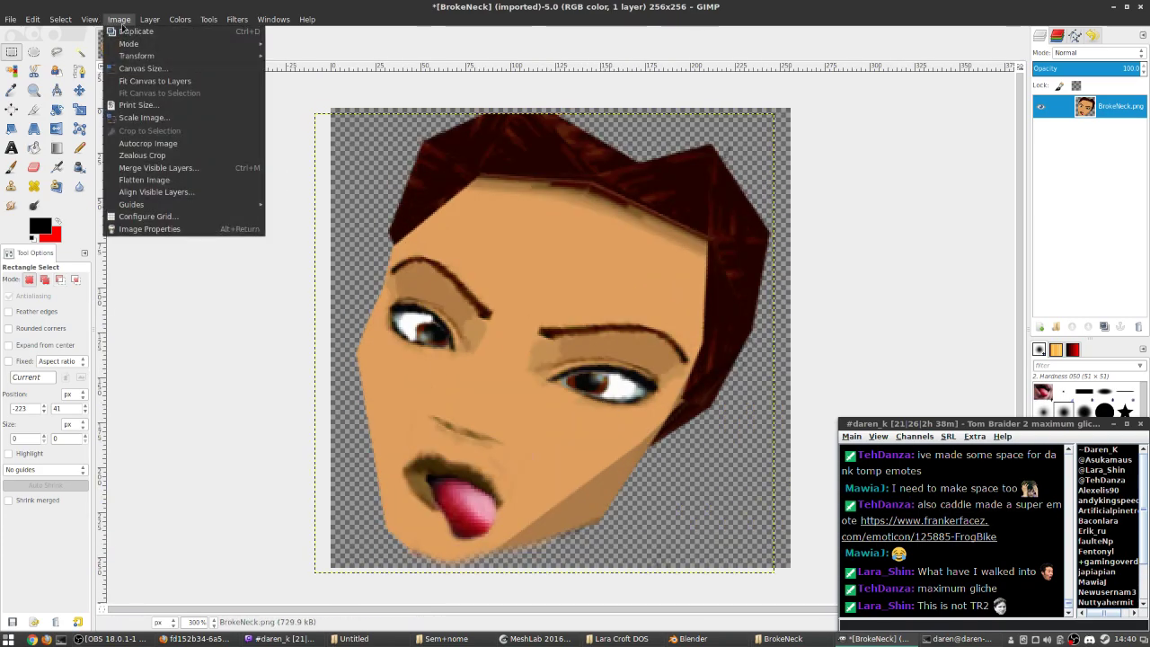
click(186, 82)
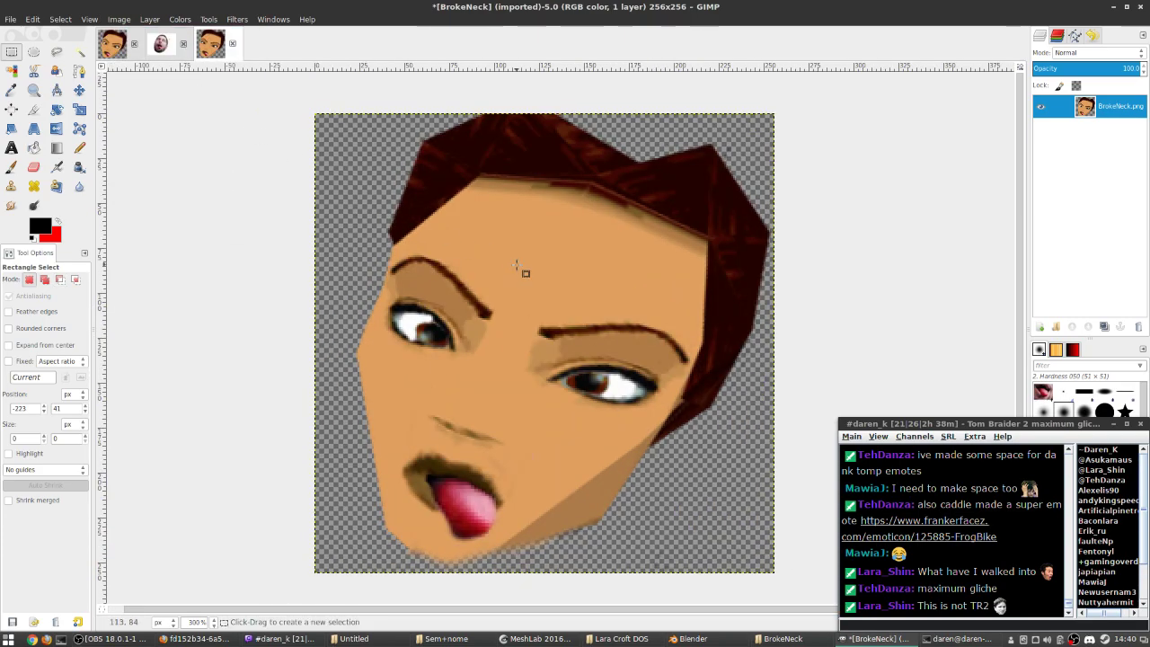
scroll(526, 272, down, 4)
scroll(530, 276, up, 3)
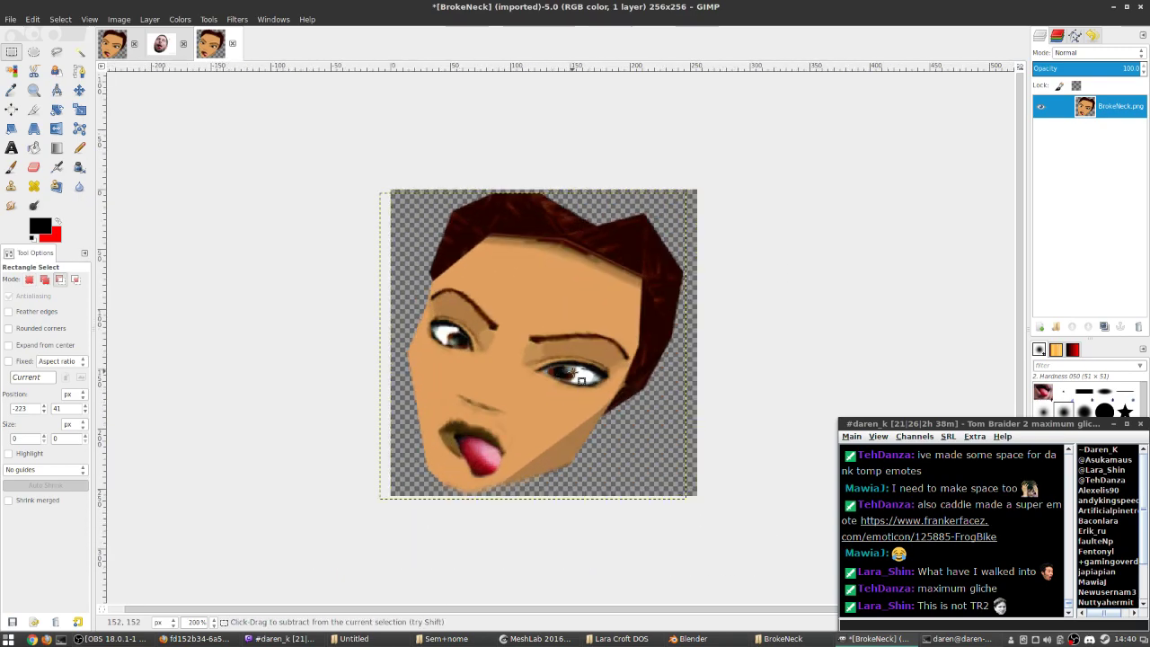
- Overwrite BrokeNeck.png with the repositioned image
click(117, 20)
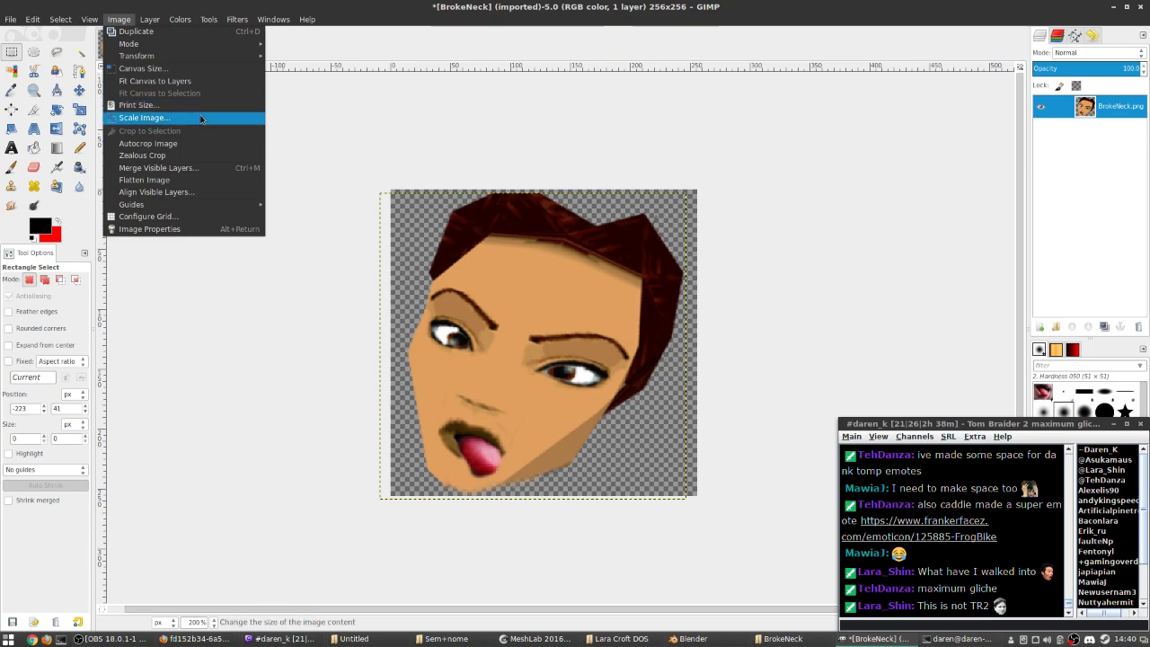
click(83, 56)
click(10, 18)
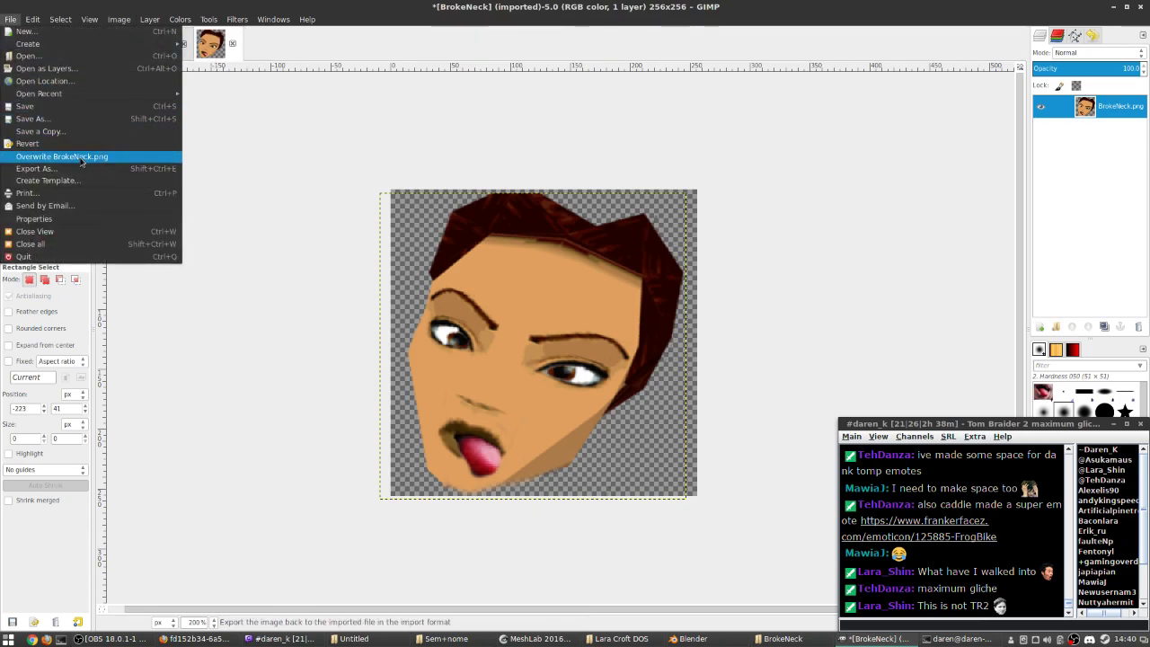
click(79, 157)
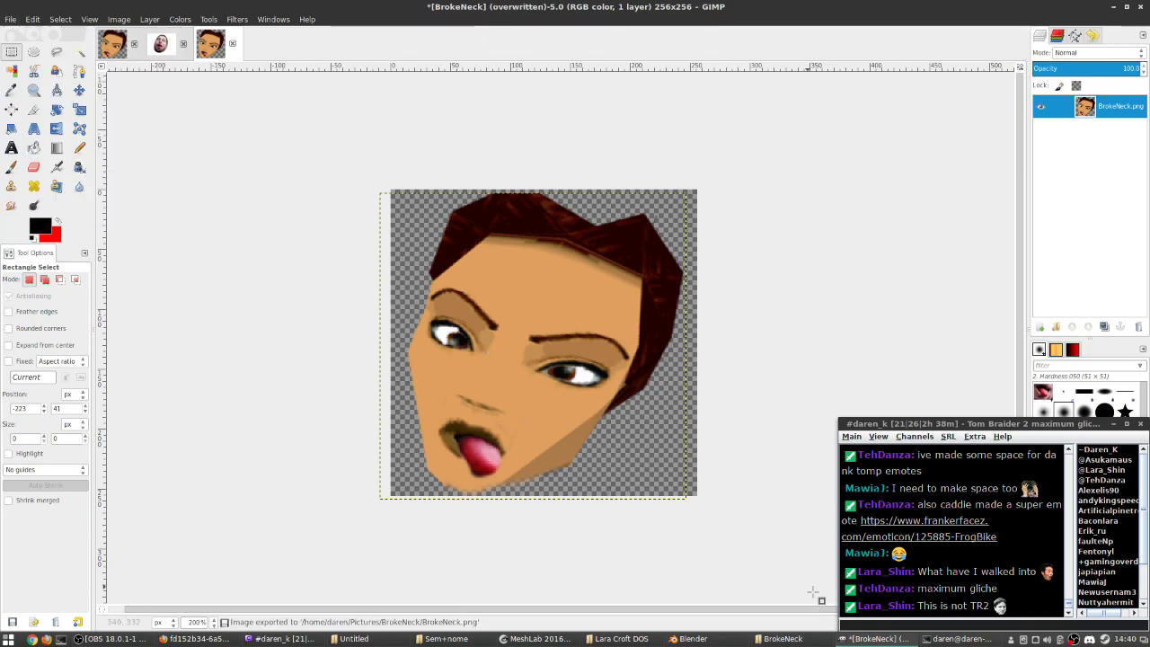
- Inspect the overwritten BrokeNeck.png enlarged in the image viewer and close it
click(783, 637)
double_click(528, 232)
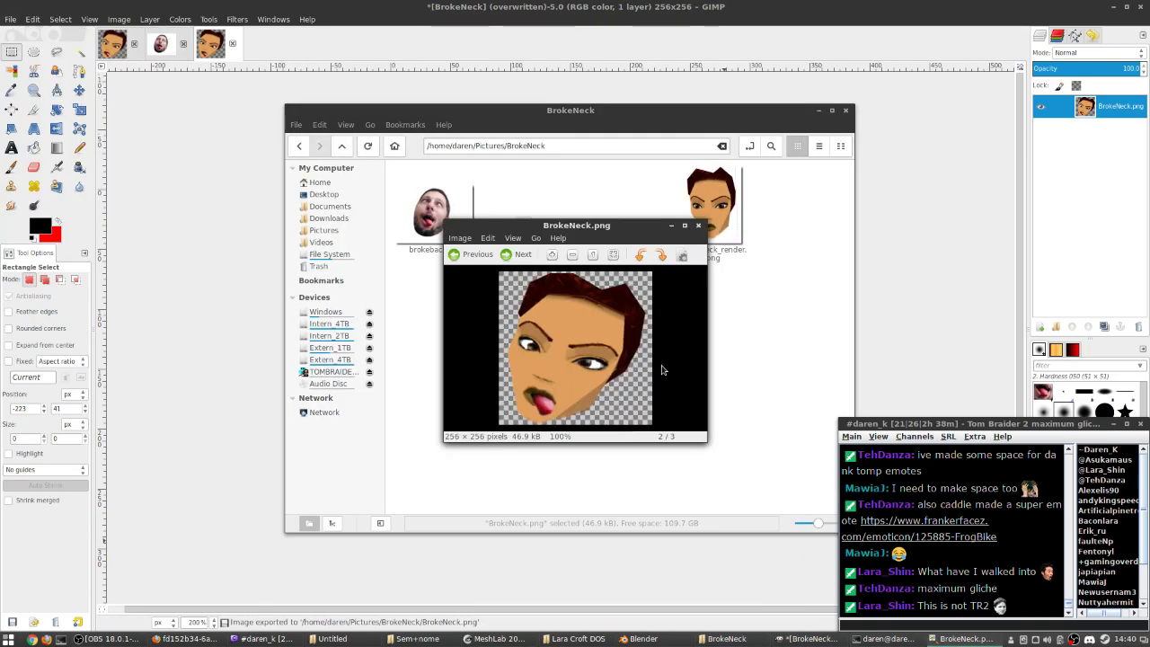
click(685, 225)
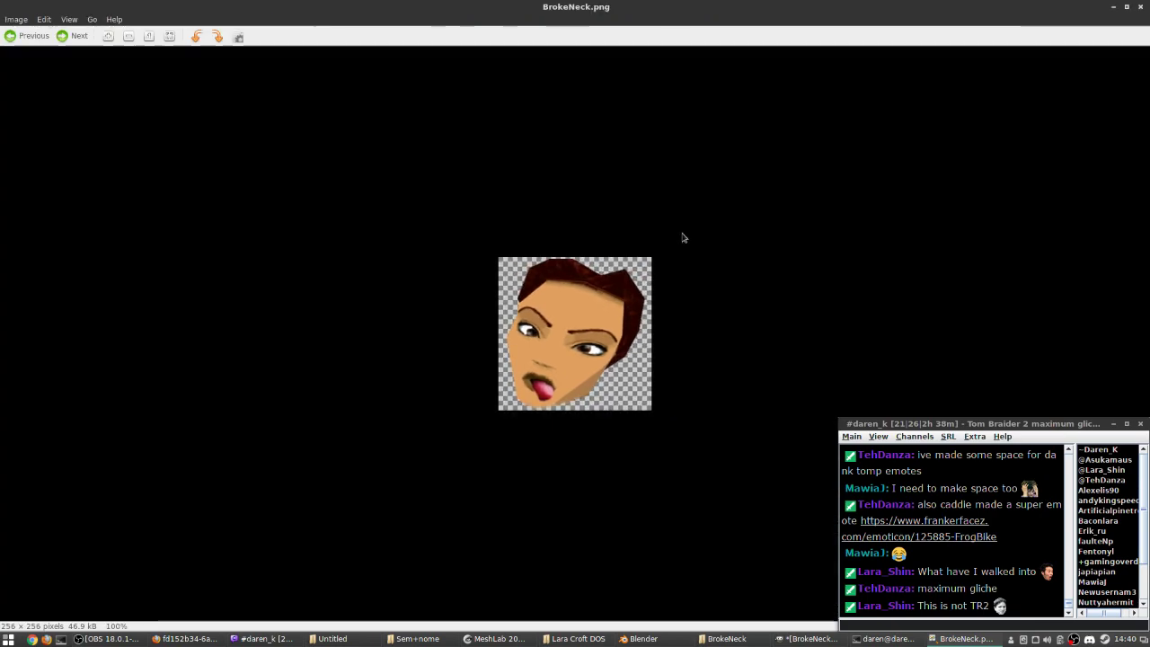
scroll(556, 386, up, 4)
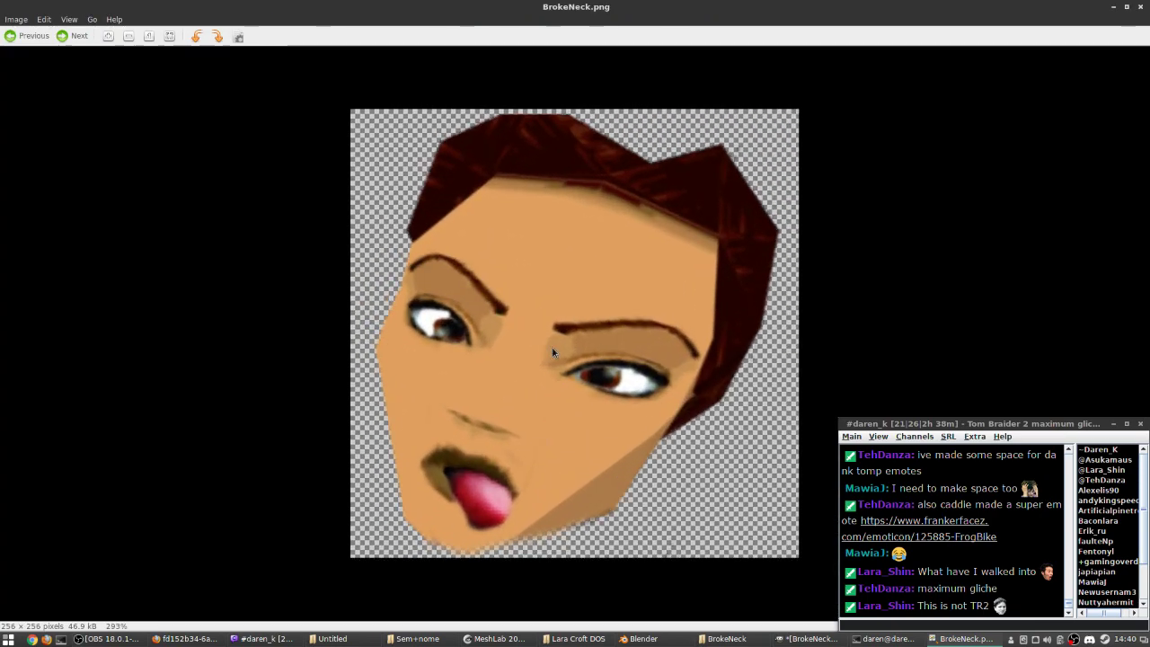
key(F11)
key(F11)
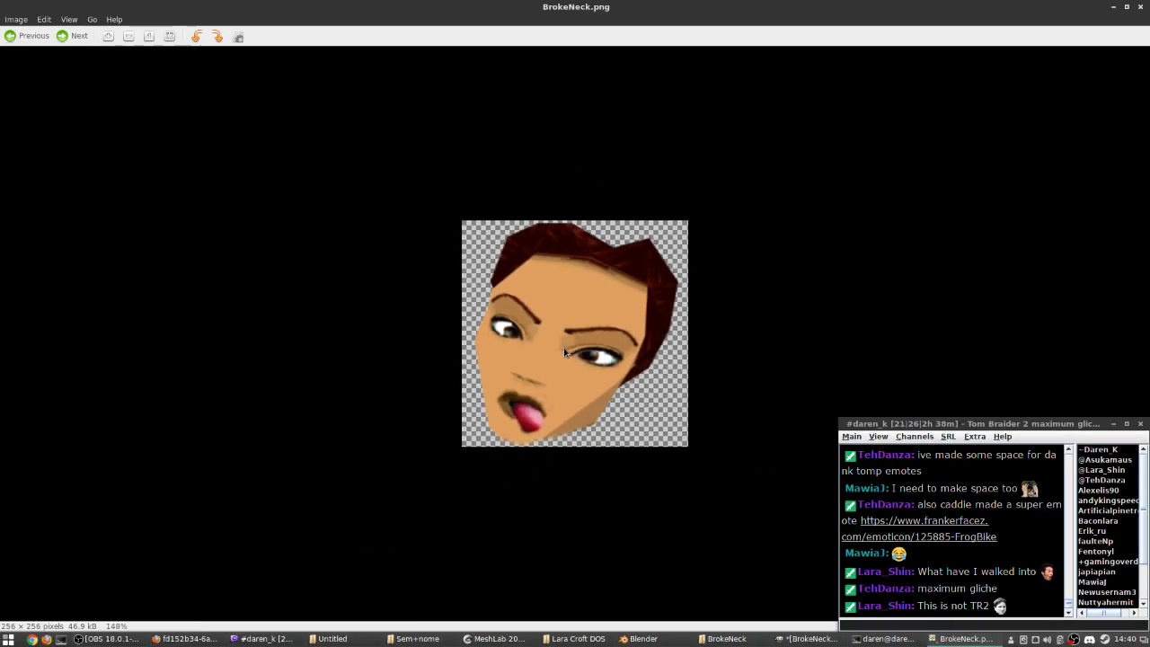
key(ctrl+w)
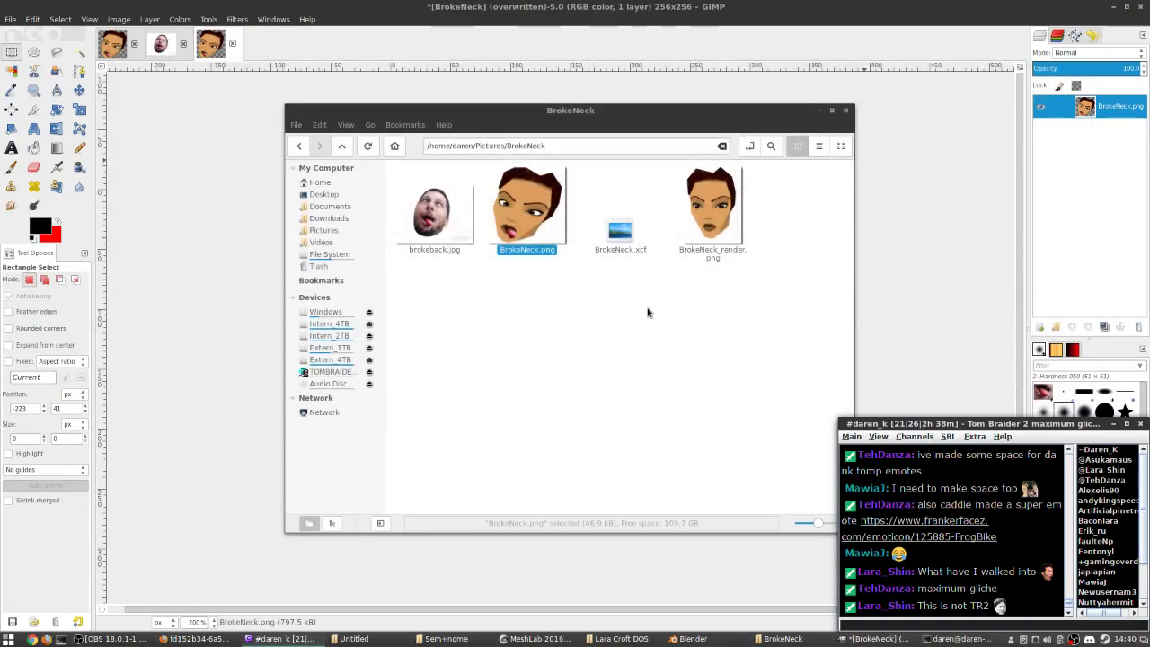
click(278, 638)
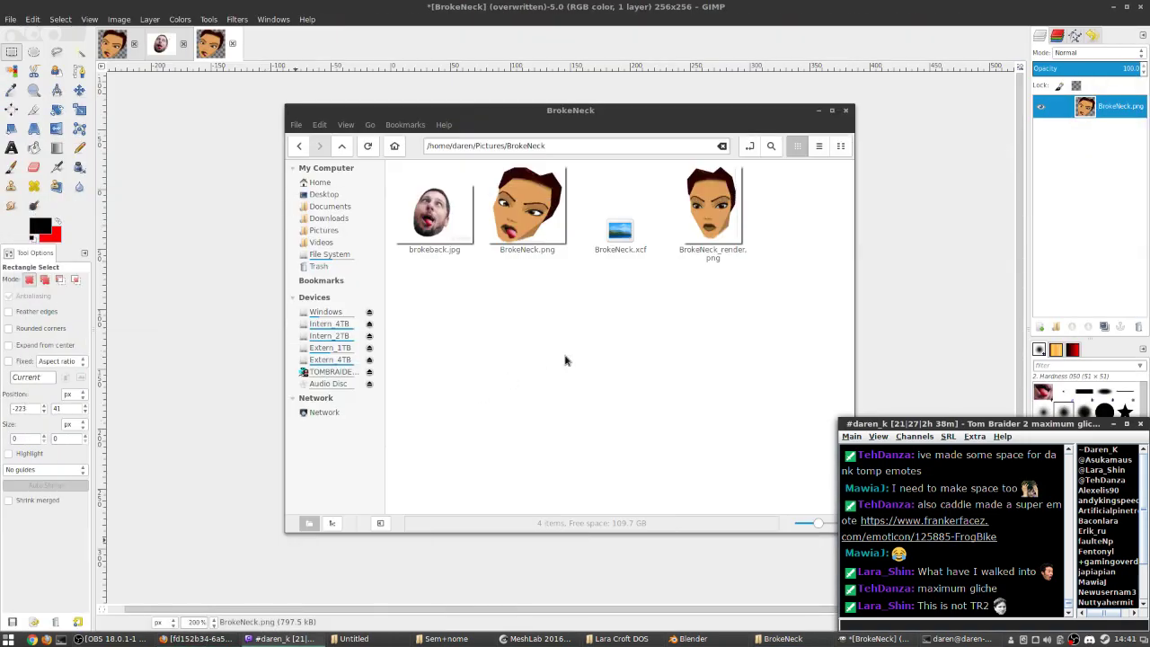
click(527, 207)
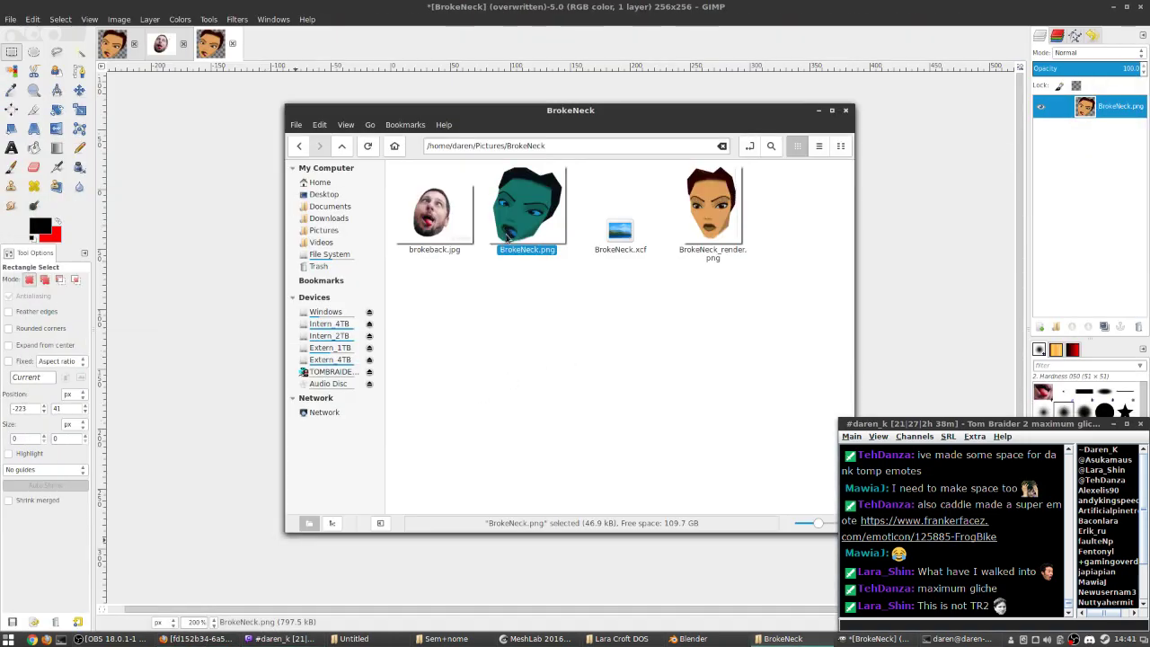
click(232, 109)
click(179, 19)
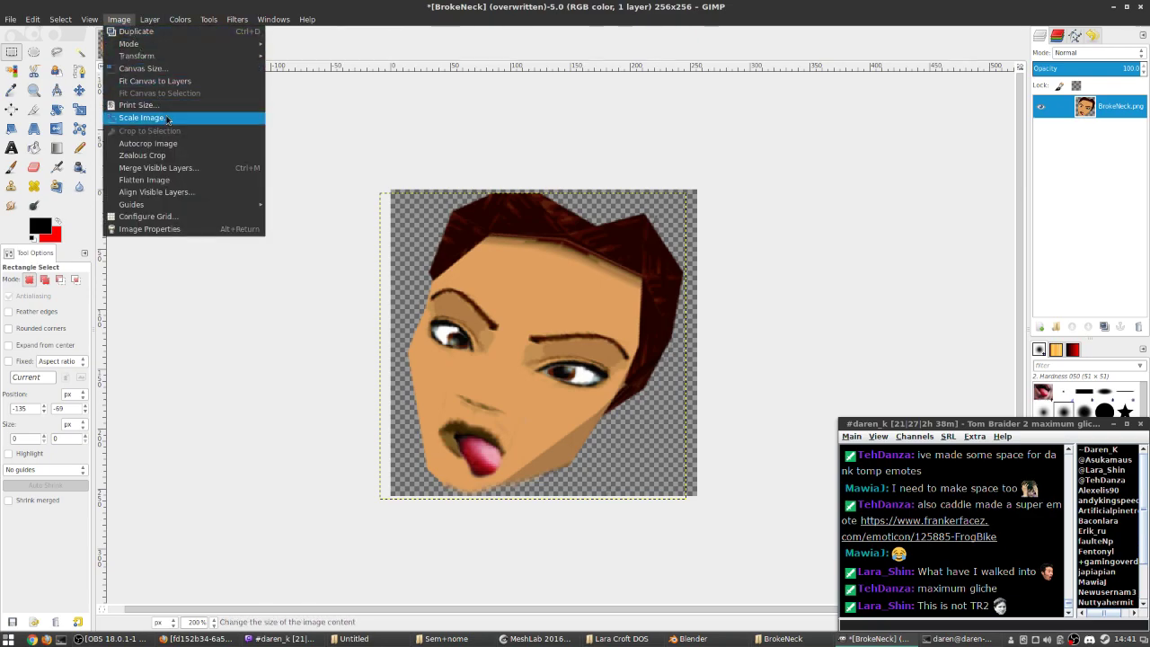
key(Escape)
- Switch to Firefox, reload the FrankerFaceZ My Emoticons page and look through it
click(193, 638)
click(319, 38)
click(752, 57)
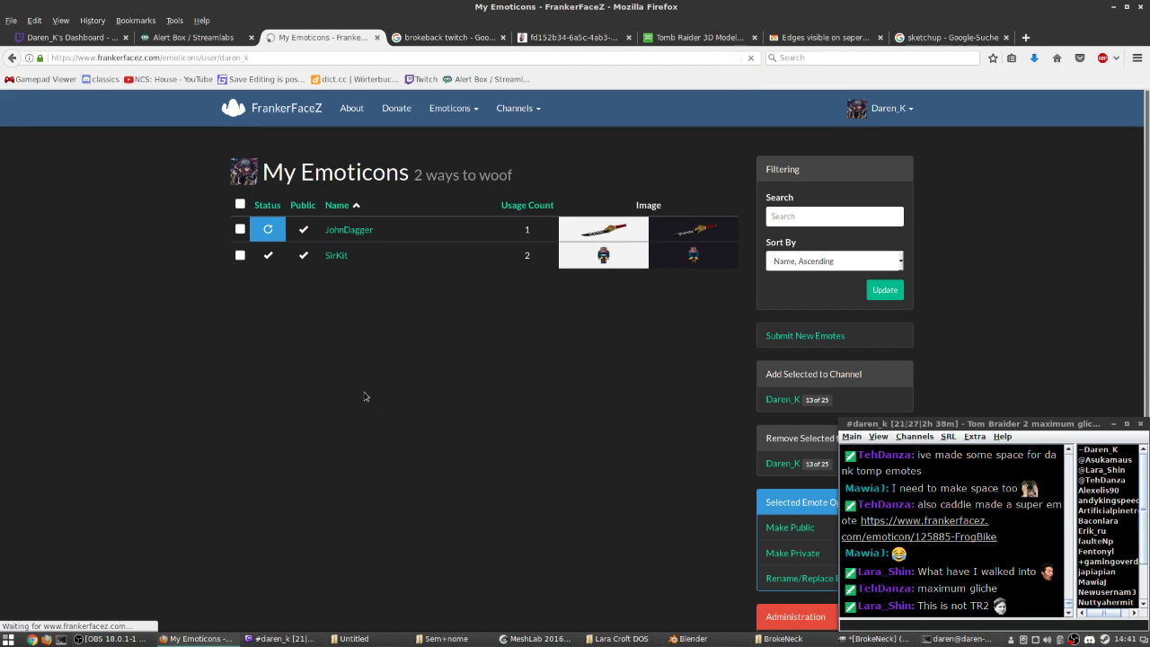
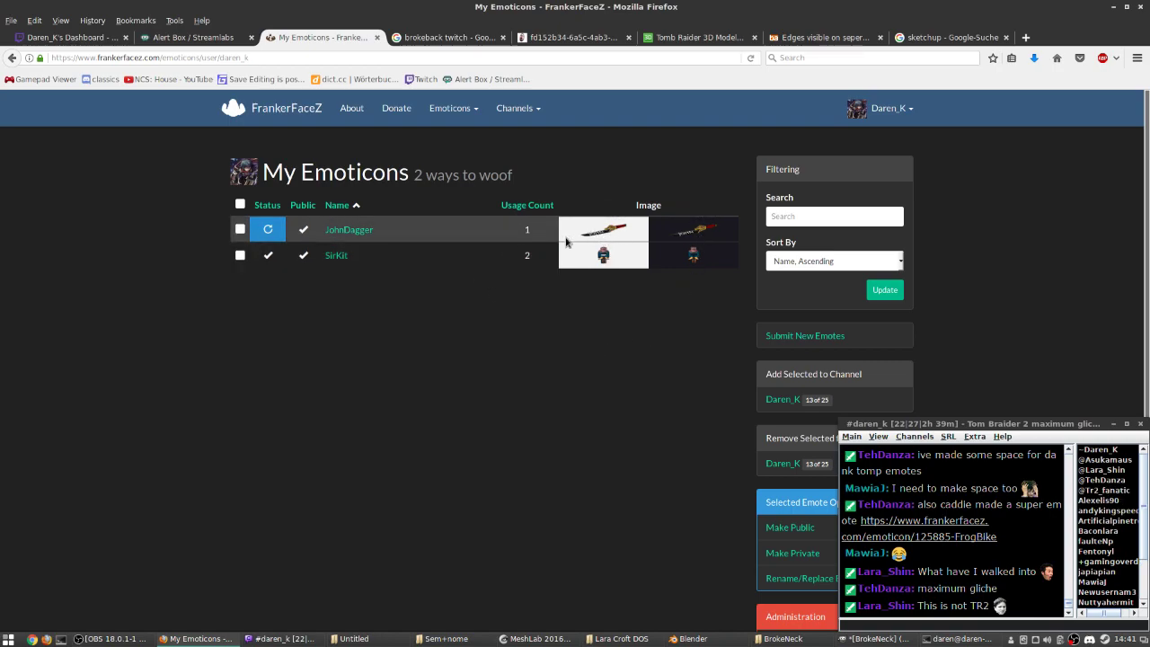
scroll(725, 364, down, 2)
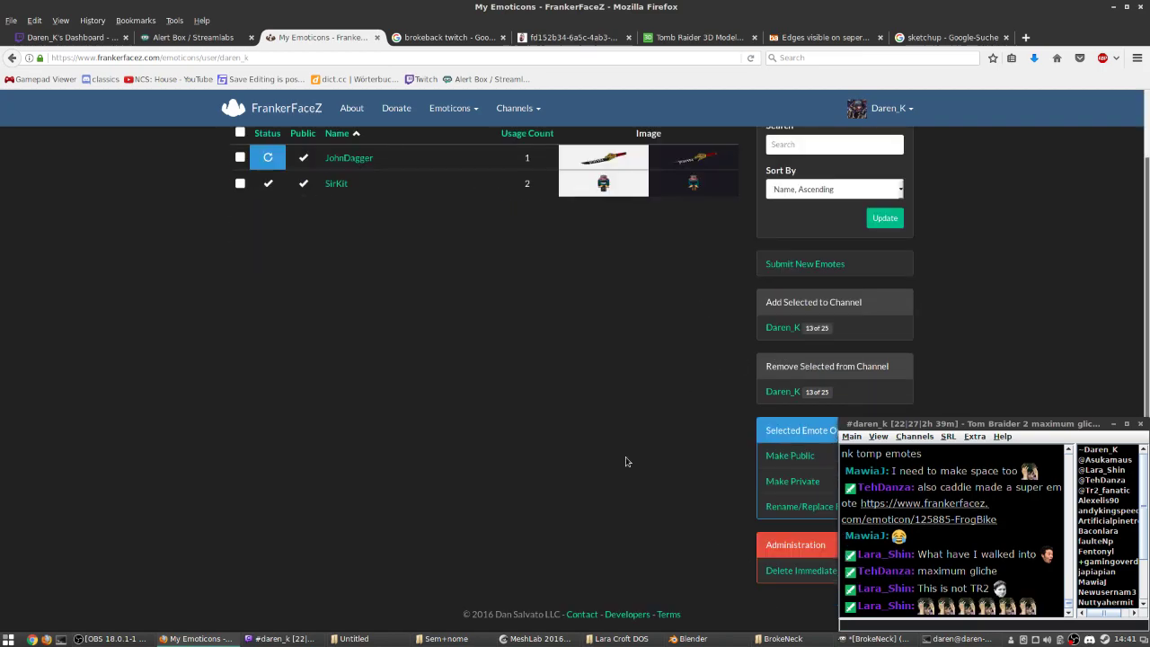
scroll(498, 164, up, 2)
- Open the FrankerFaceZ emote submission page and highlight the size requirement for face emoticons
click(447, 109)
click(469, 139)
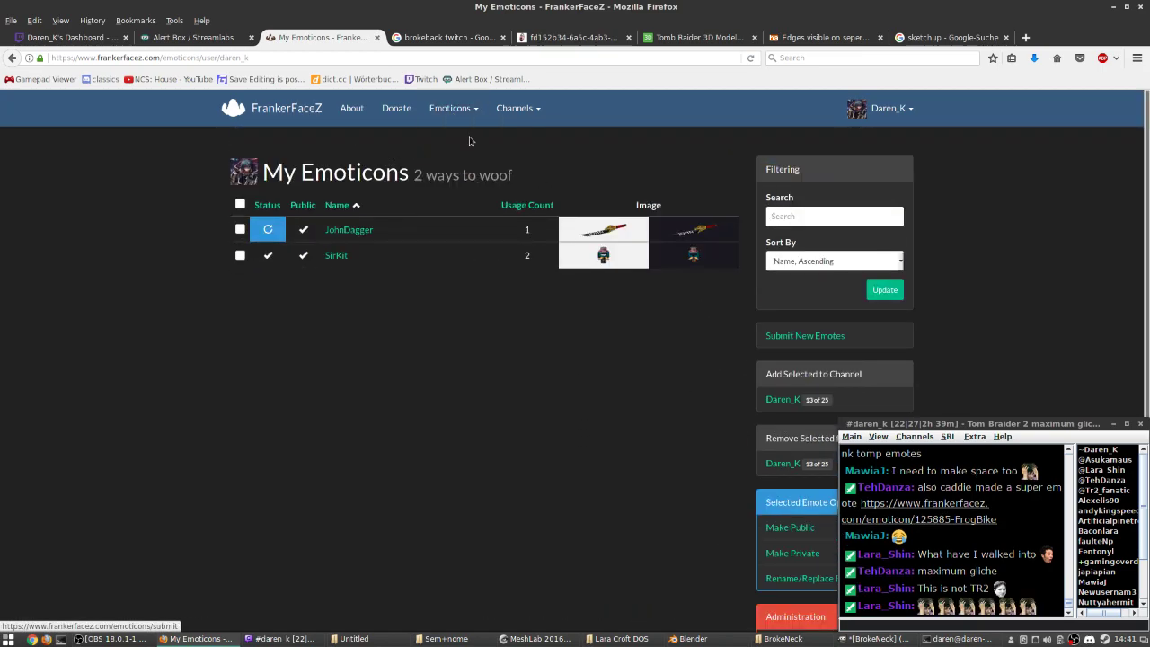
scroll(441, 322, down, 10)
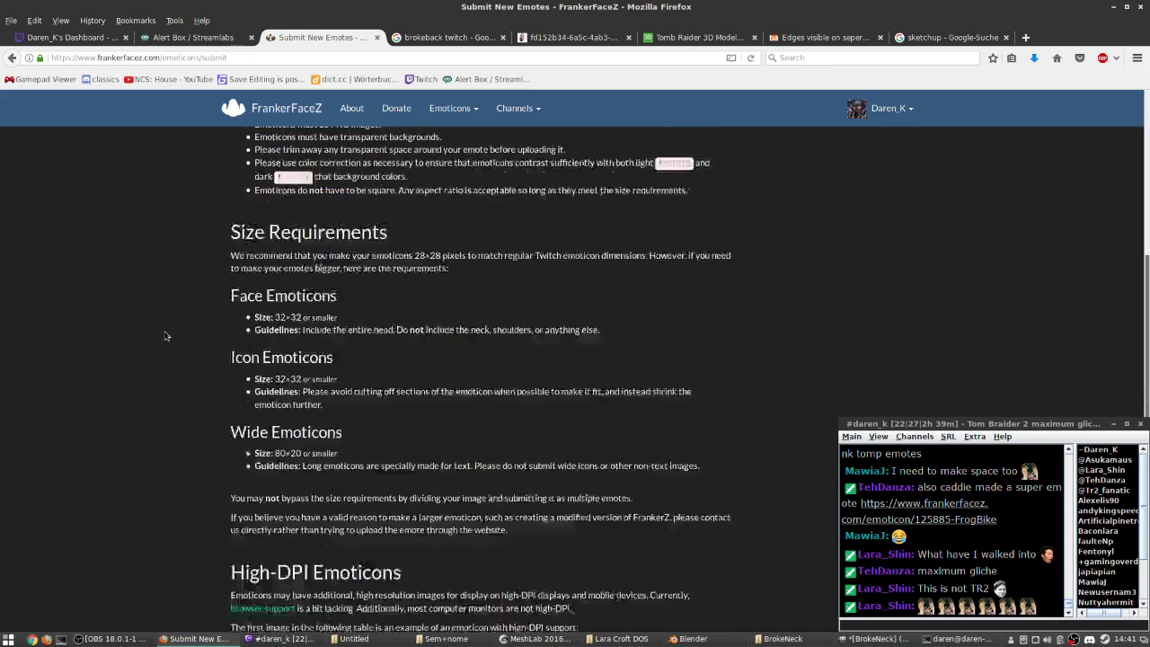
drag(342, 286, 276, 286)
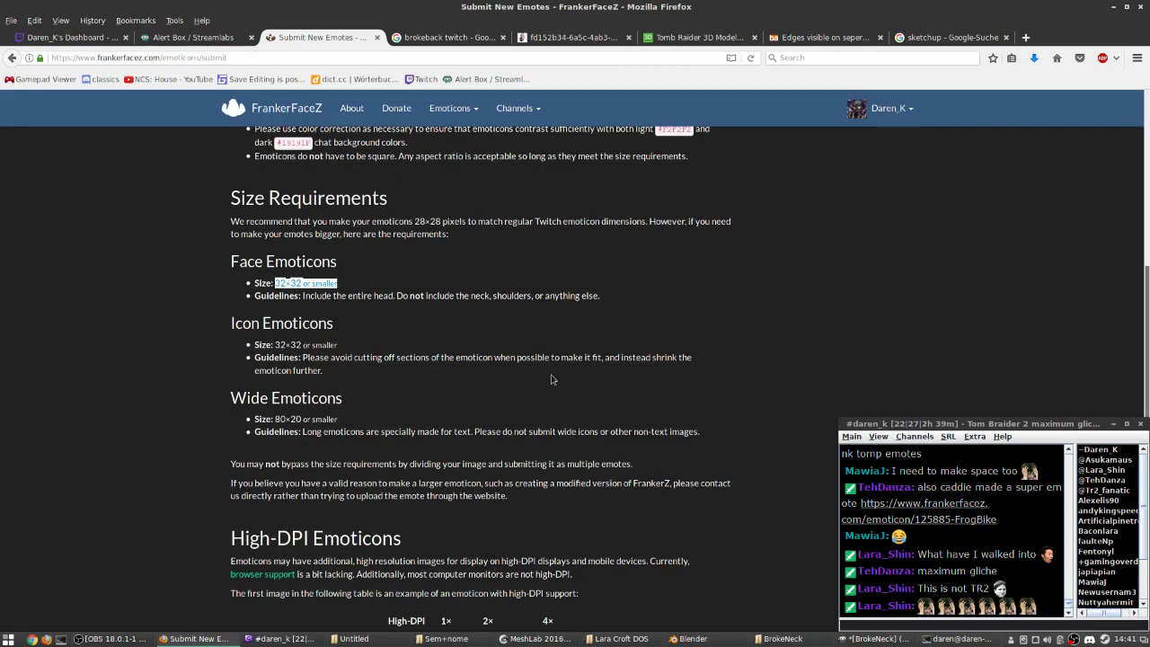
- Return to GIMP and scale the BrokeNeck.png image to 32 × 32 px
key(alt+Tab)
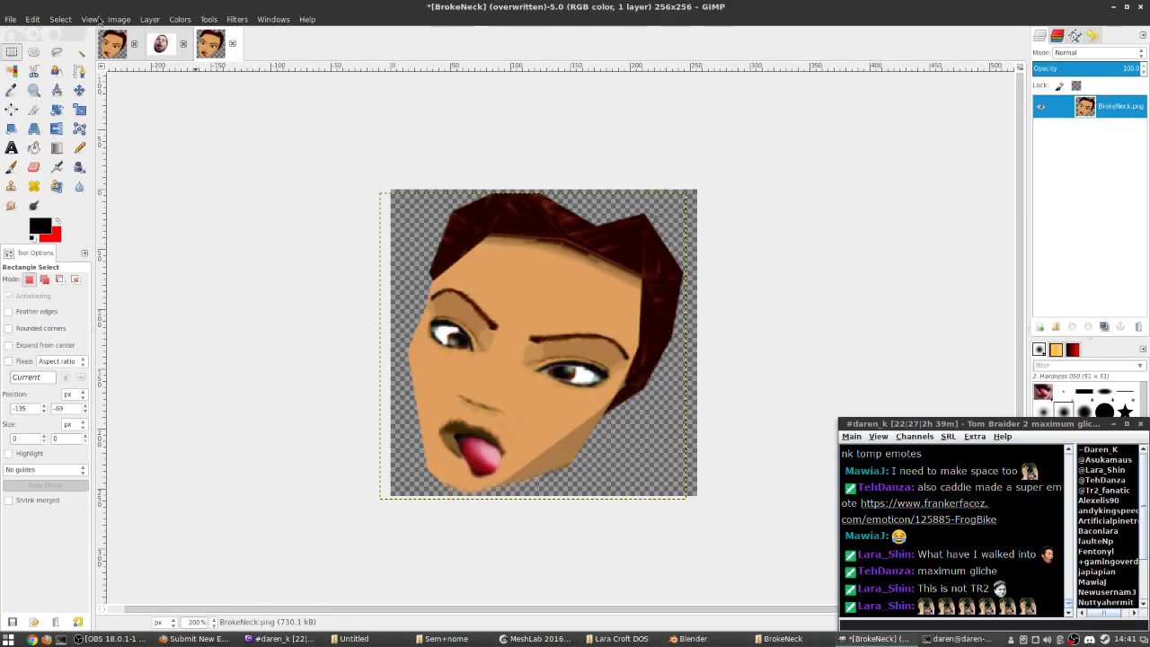
click(149, 19)
mouse_move(119, 19)
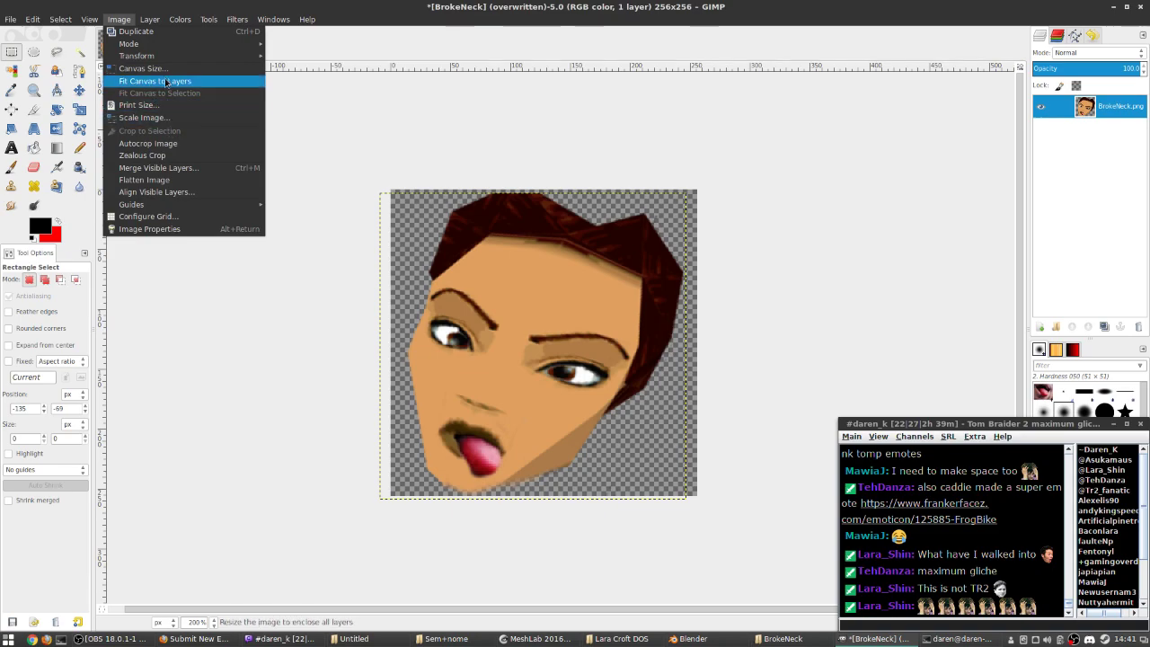
click(144, 118)
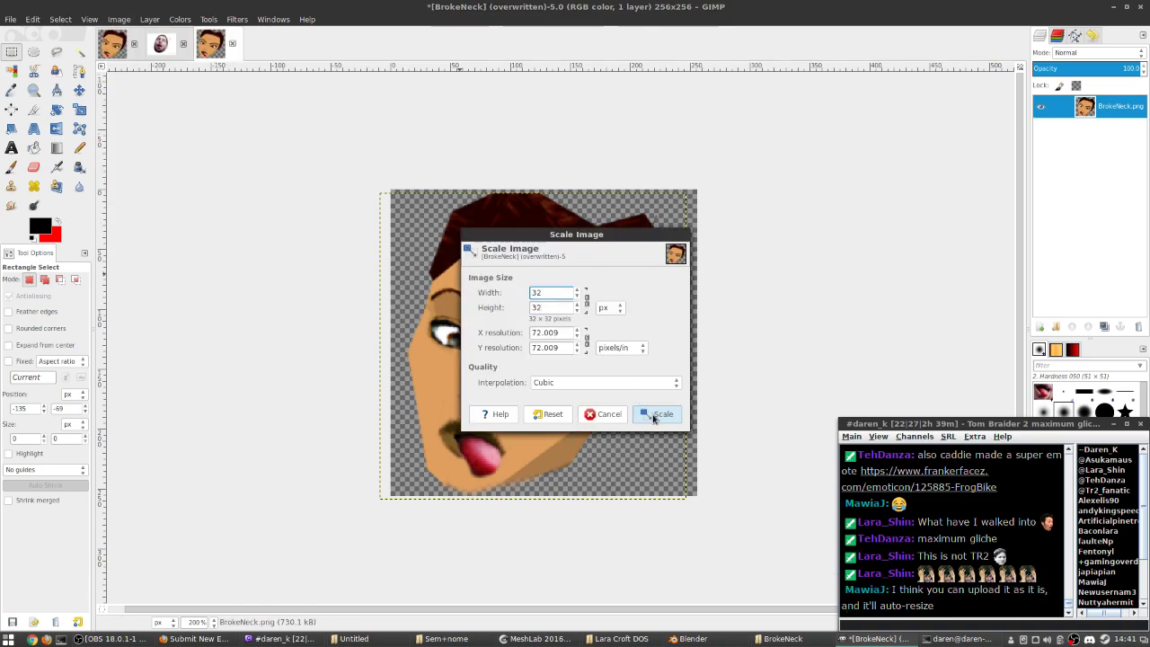
click(653, 418)
- Examine the reduced face at several magnifications and undo the image scaling
scroll(554, 387, up, 5)
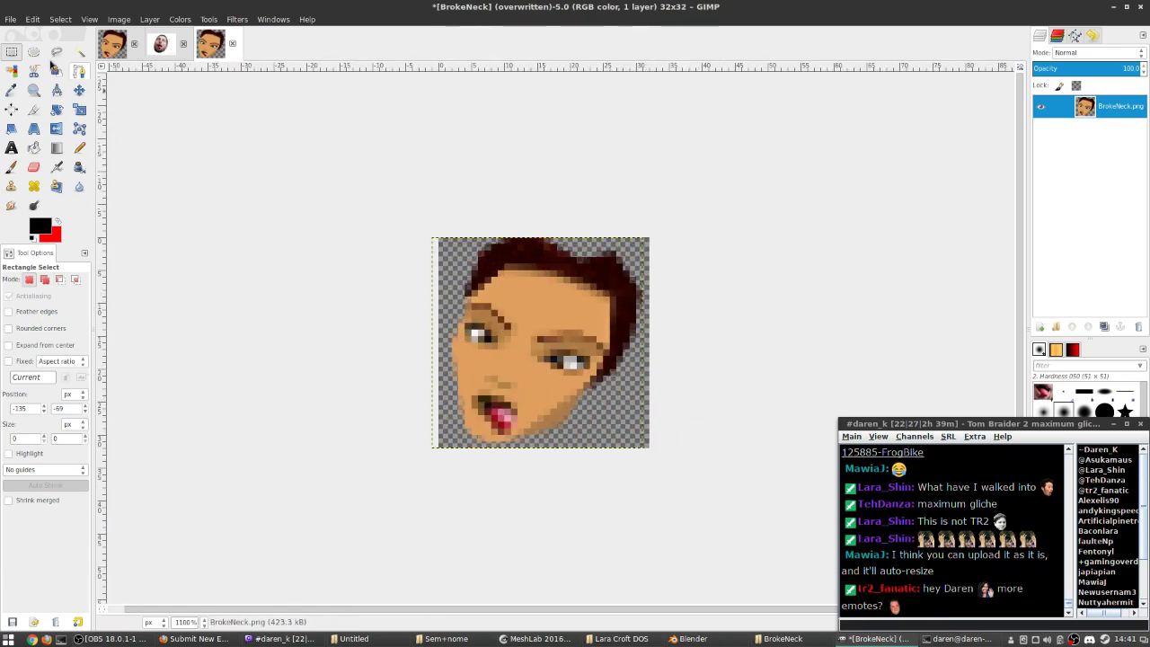
scroll(575, 309, down, 6)
scroll(580, 324, up, 2)
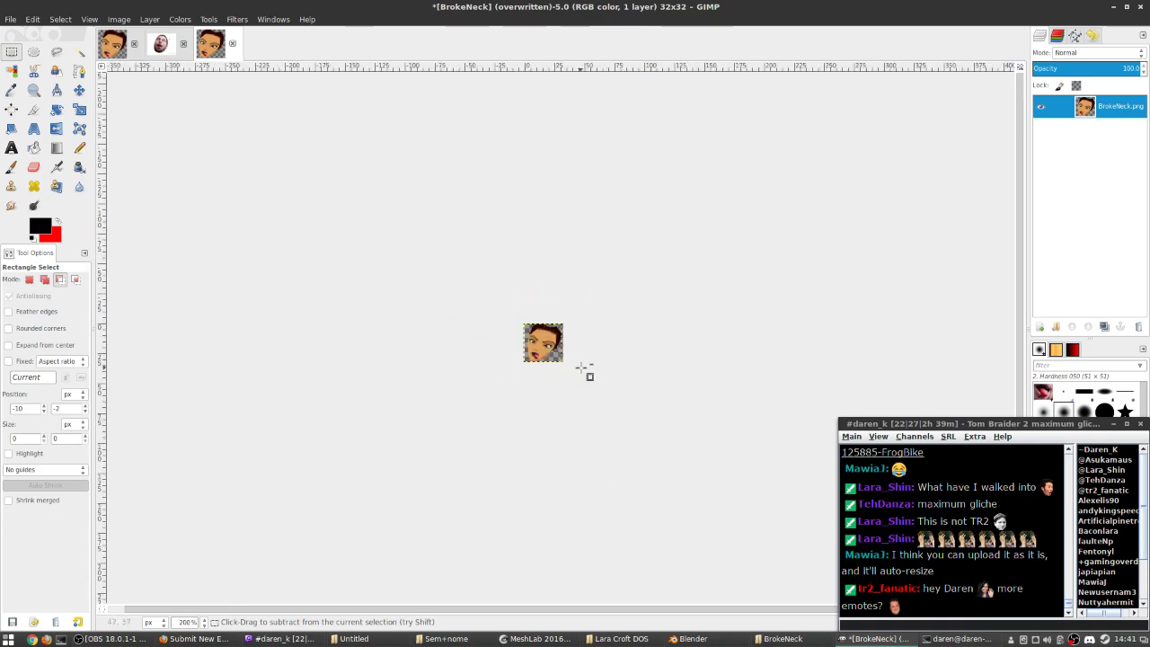
scroll(584, 371, up, 1)
scroll(584, 373, up, 1)
scroll(584, 375, down, 4)
scroll(582, 377, up, 5)
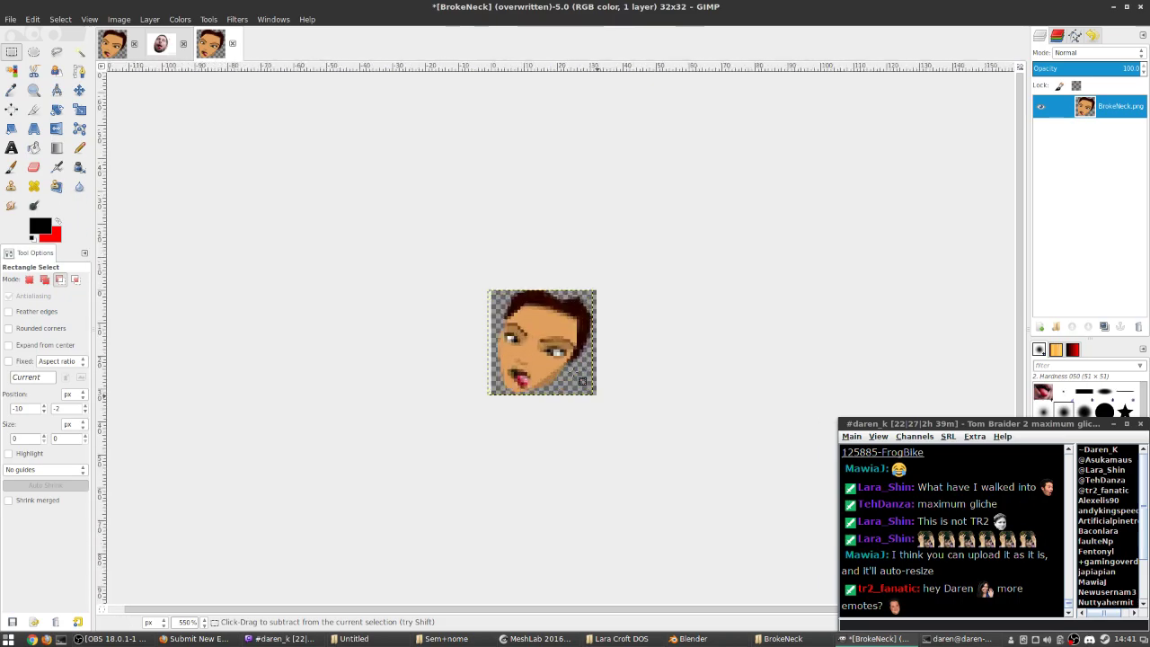
scroll(575, 374, down, 5)
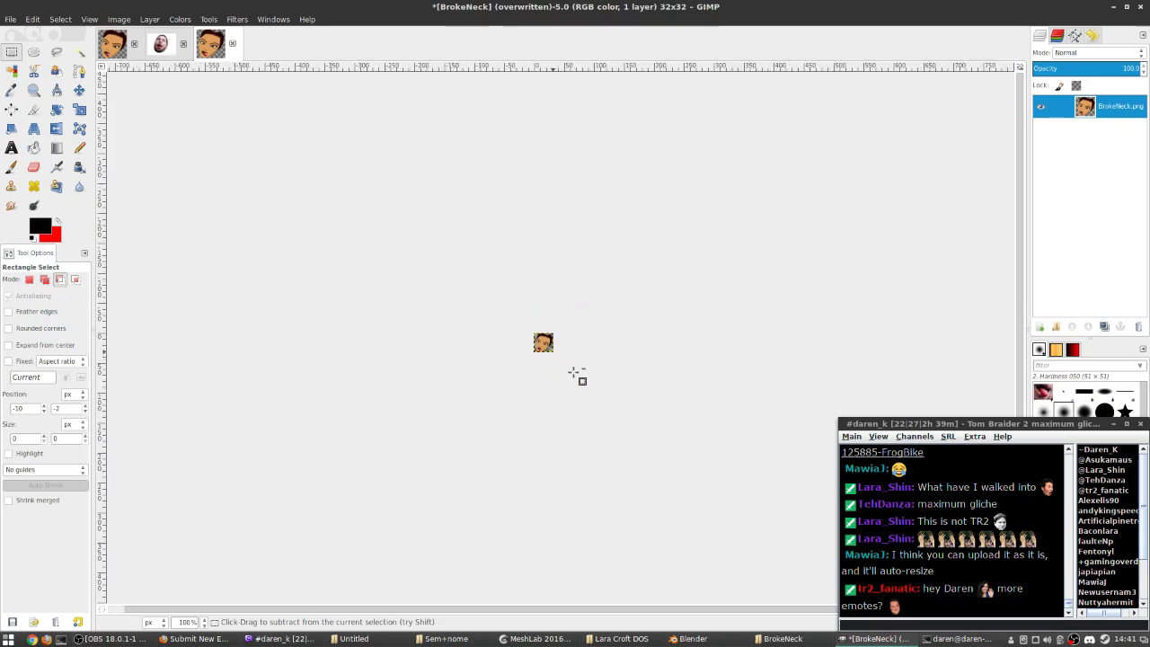
key(ctrl+z)
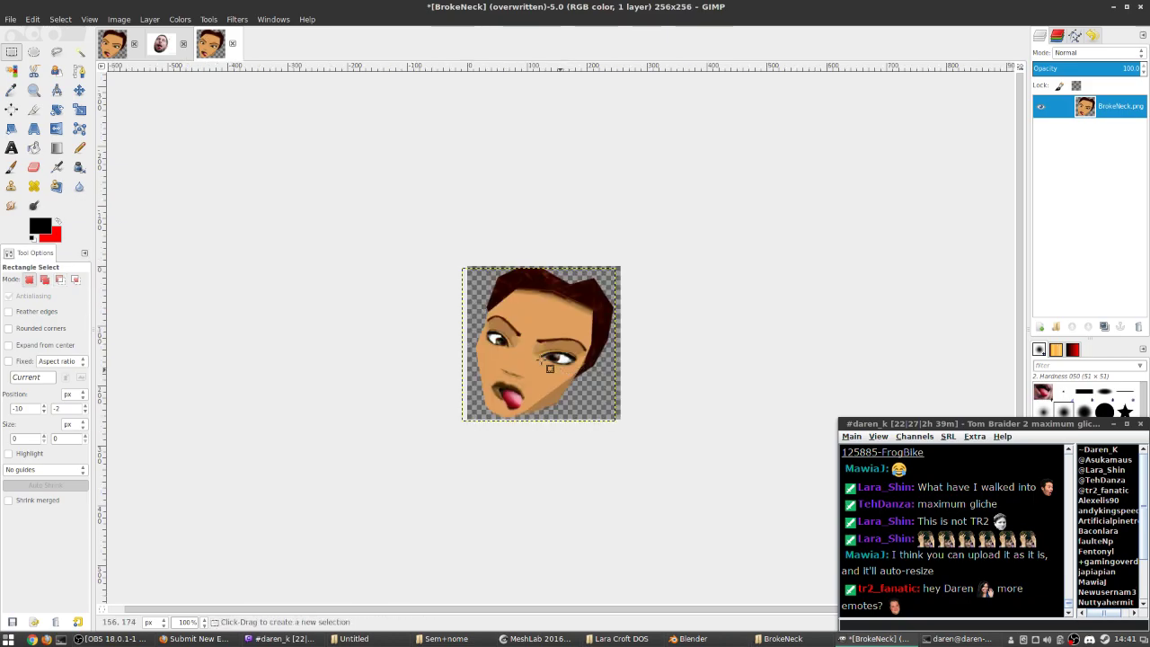
- Switch to Firefox and read the High-DPI Emoticons section and examples in the FrankerFaceZ submission guidelines
click(193, 638)
scroll(668, 412, down, 3)
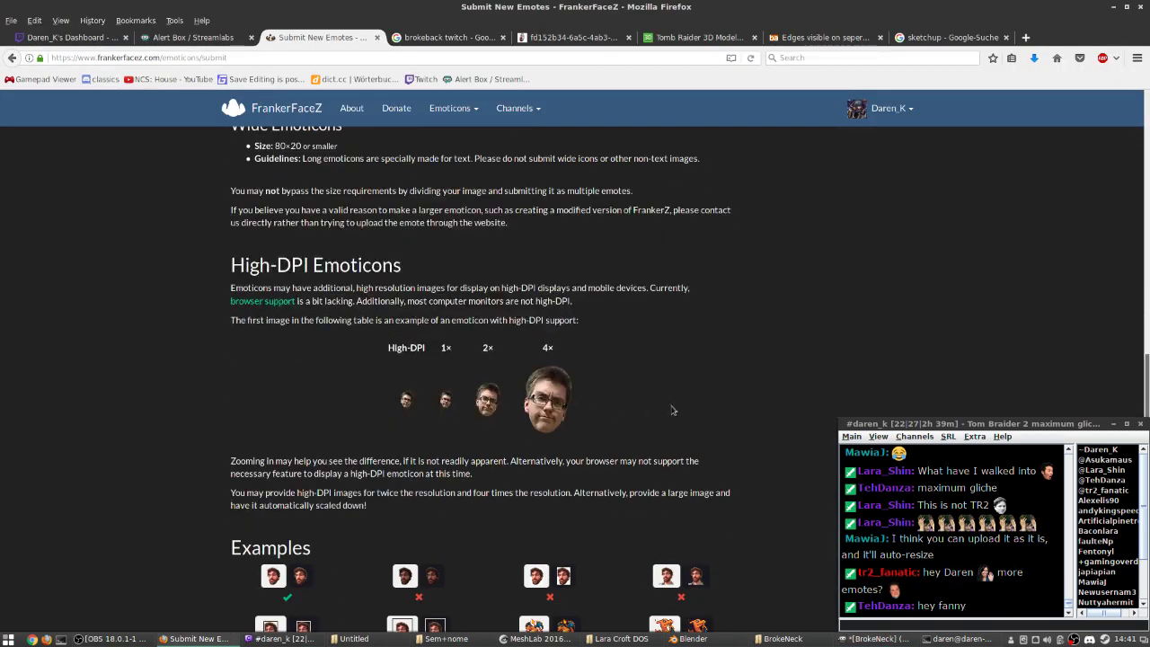
scroll(706, 400, down, 3)
scroll(719, 399, up, 7)
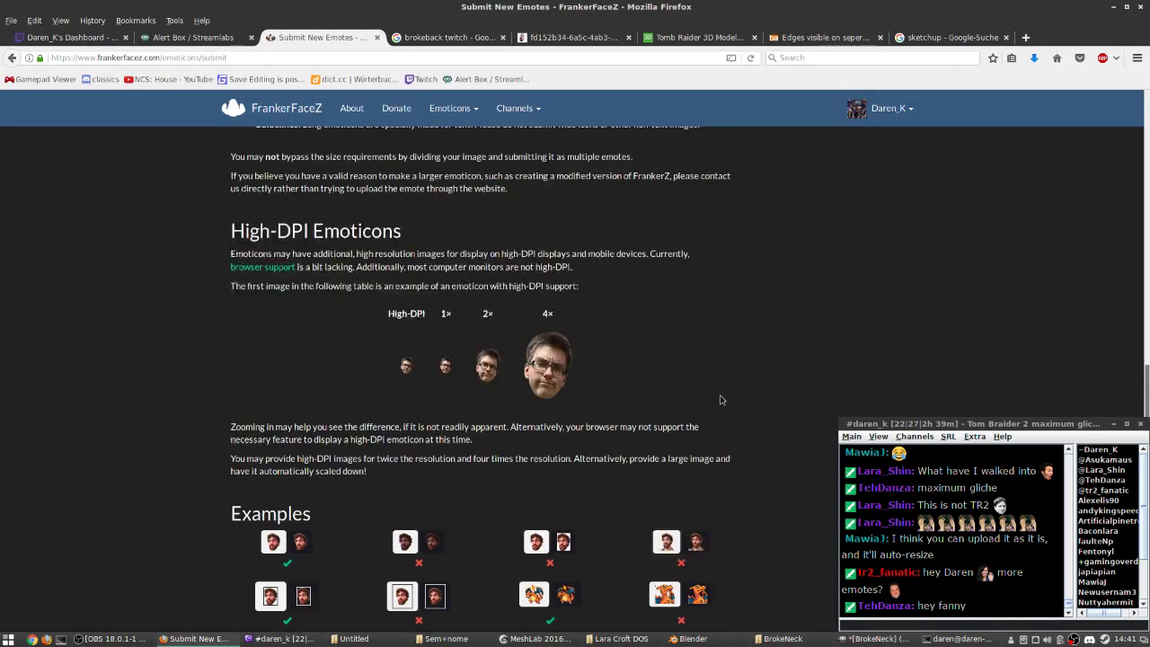
- Return to GIMP and examine the face in the layered BrokeNeck.xcf image
click(867, 637)
click(112, 52)
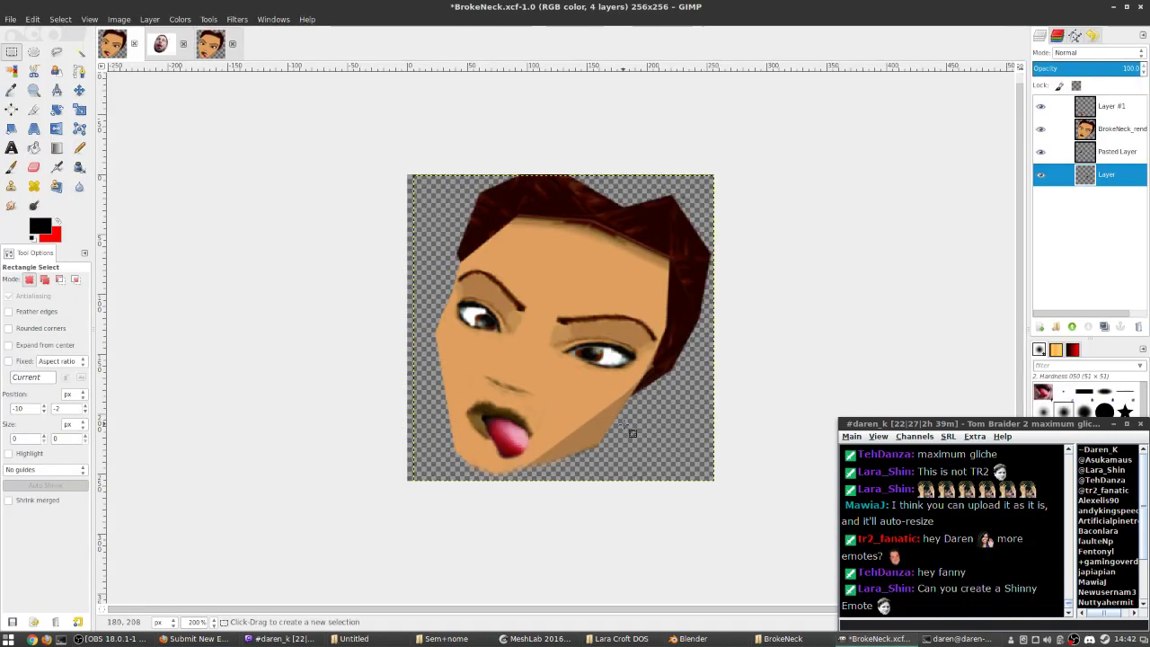
scroll(580, 379, up, 1)
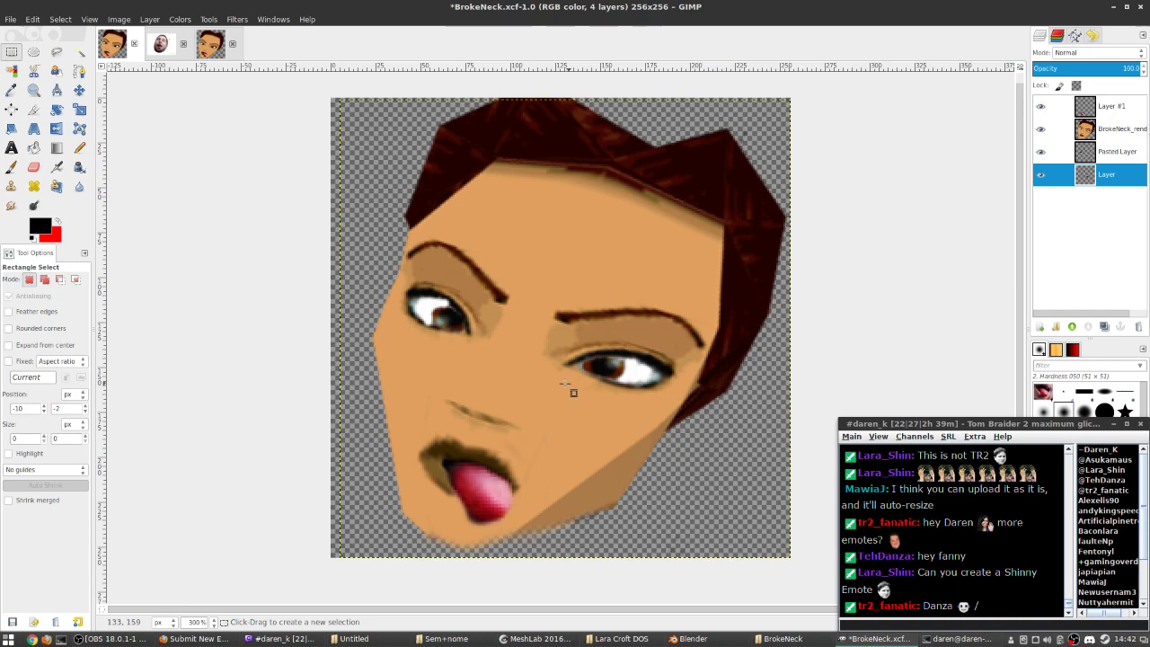
- Switch to Firefox and continue past the submission guidelines to the Upload Images stage
click(193, 638)
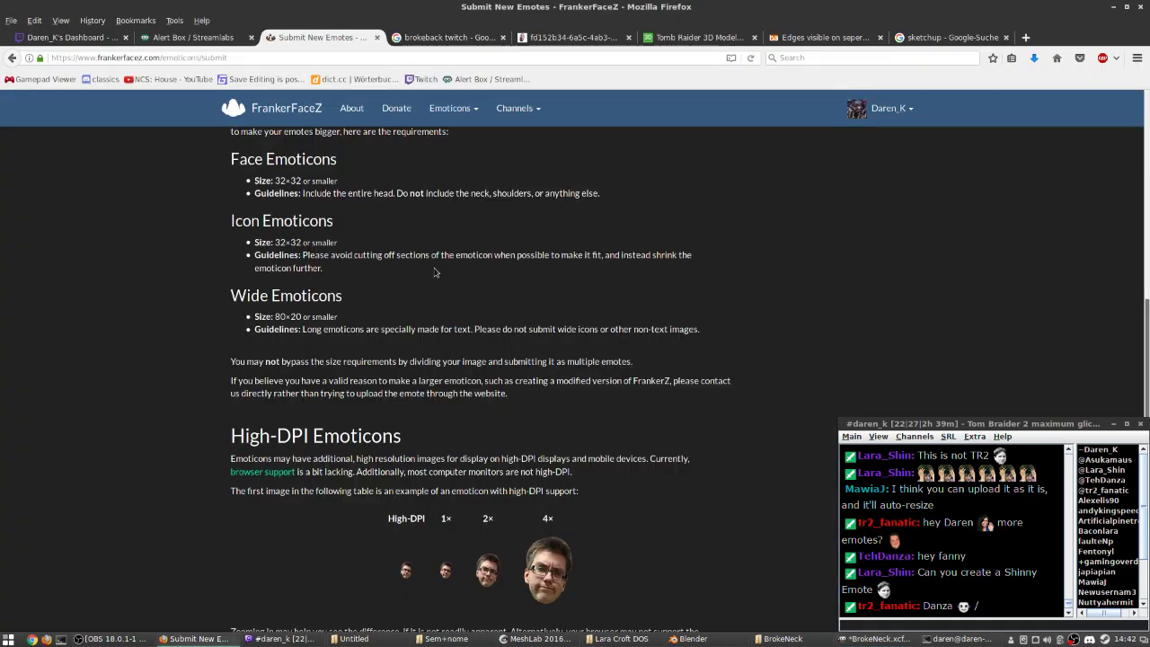
scroll(575, 458, down, 5)
scroll(574, 458, down, 5)
click(473, 554)
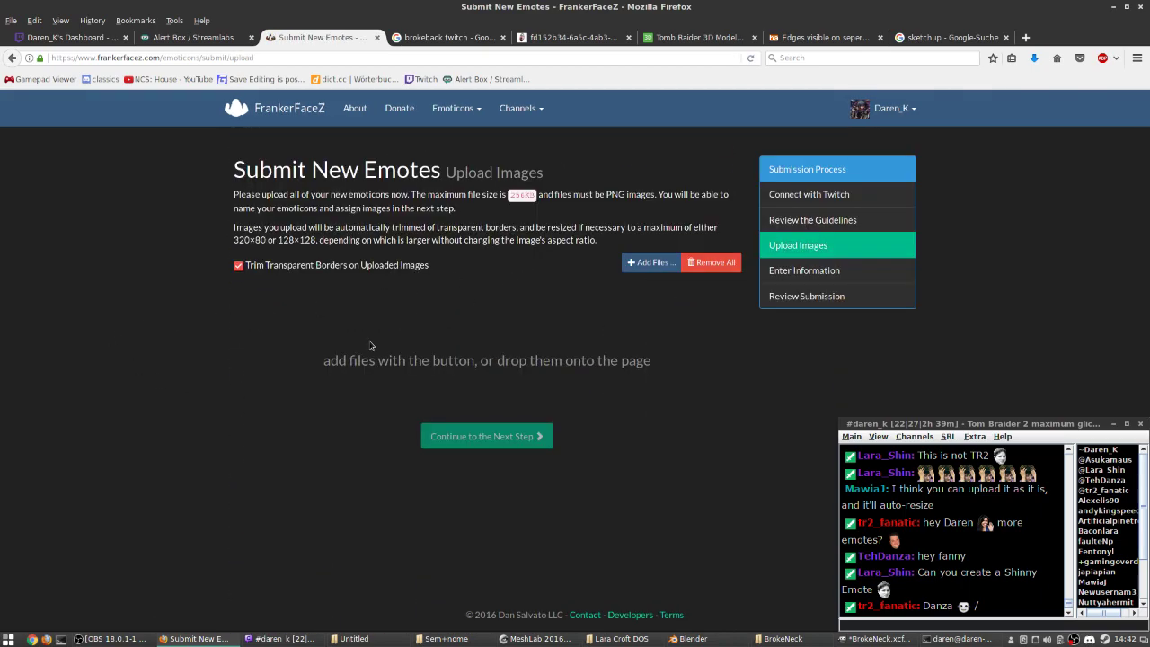
- Upload BrokeNeck.png from the BrokeNeck folder in Pictures and continue to the Enter Information stage
click(649, 263)
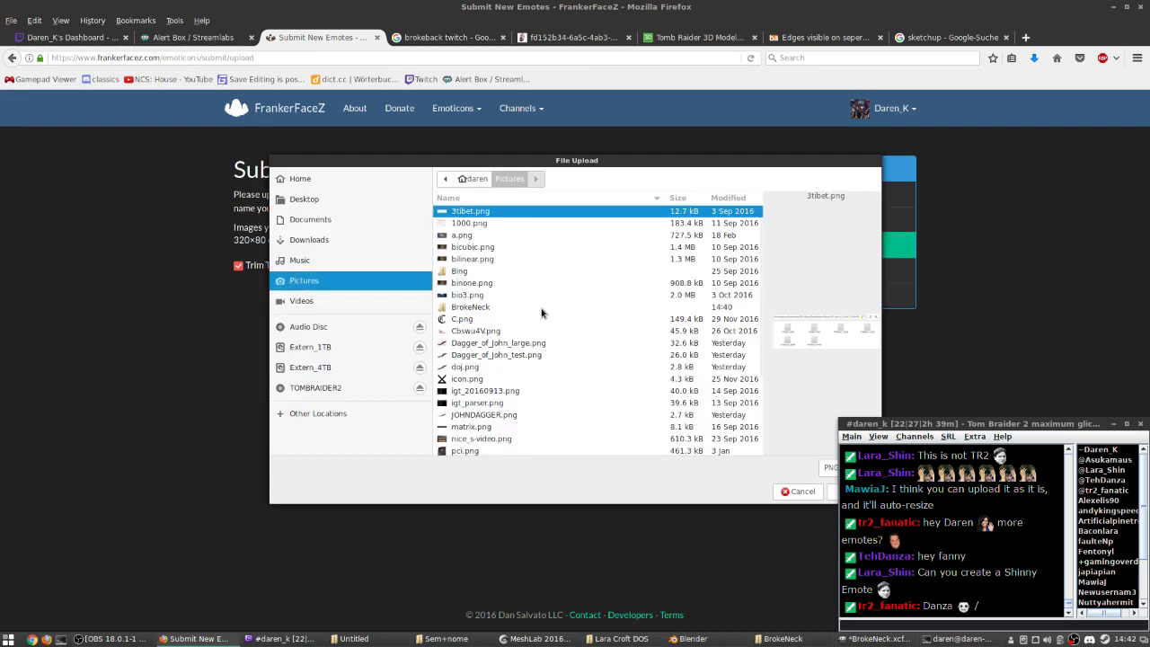
double_click(485, 307)
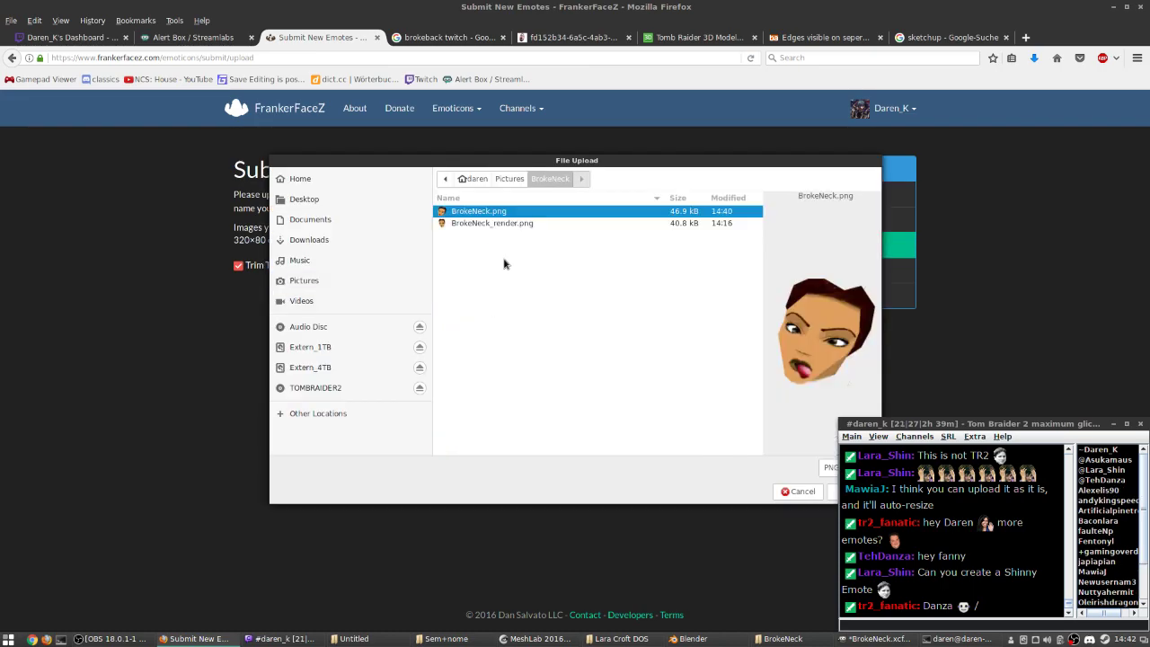
click(506, 224)
click(502, 212)
drag(696, 163, 457, 147)
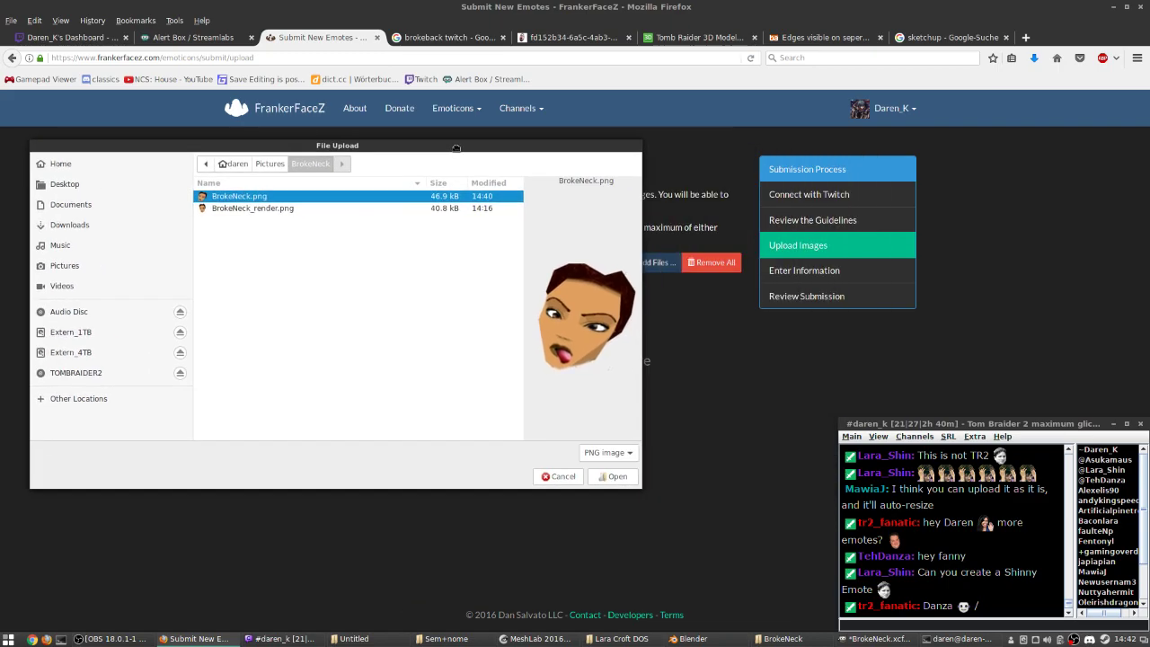
click(613, 477)
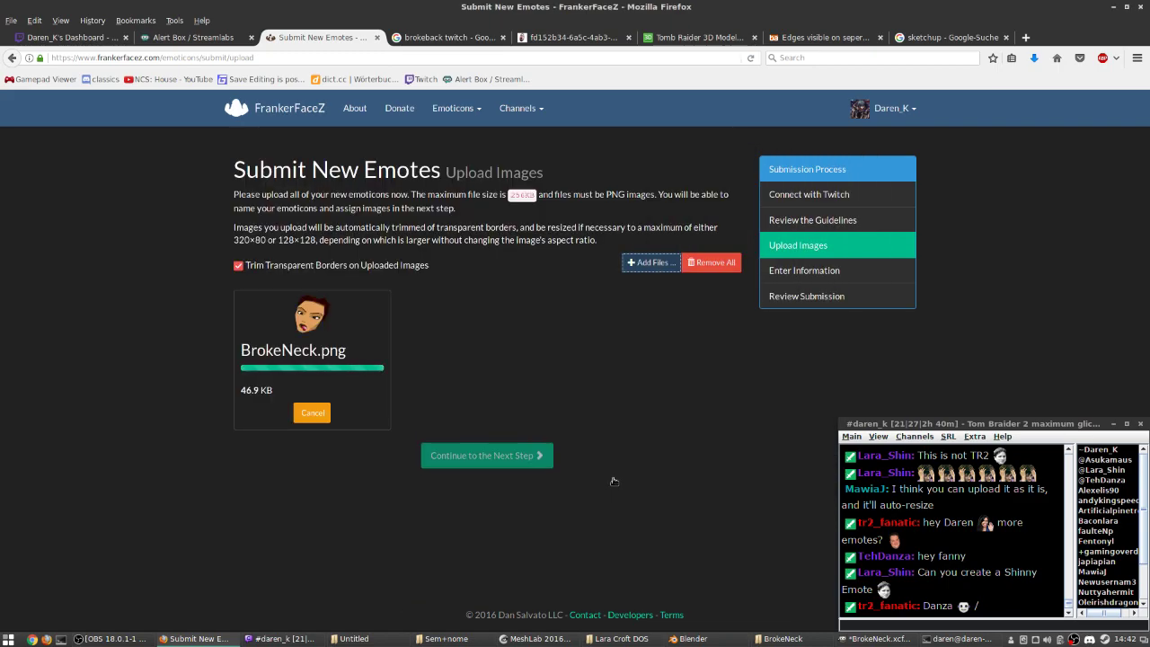
click(486, 436)
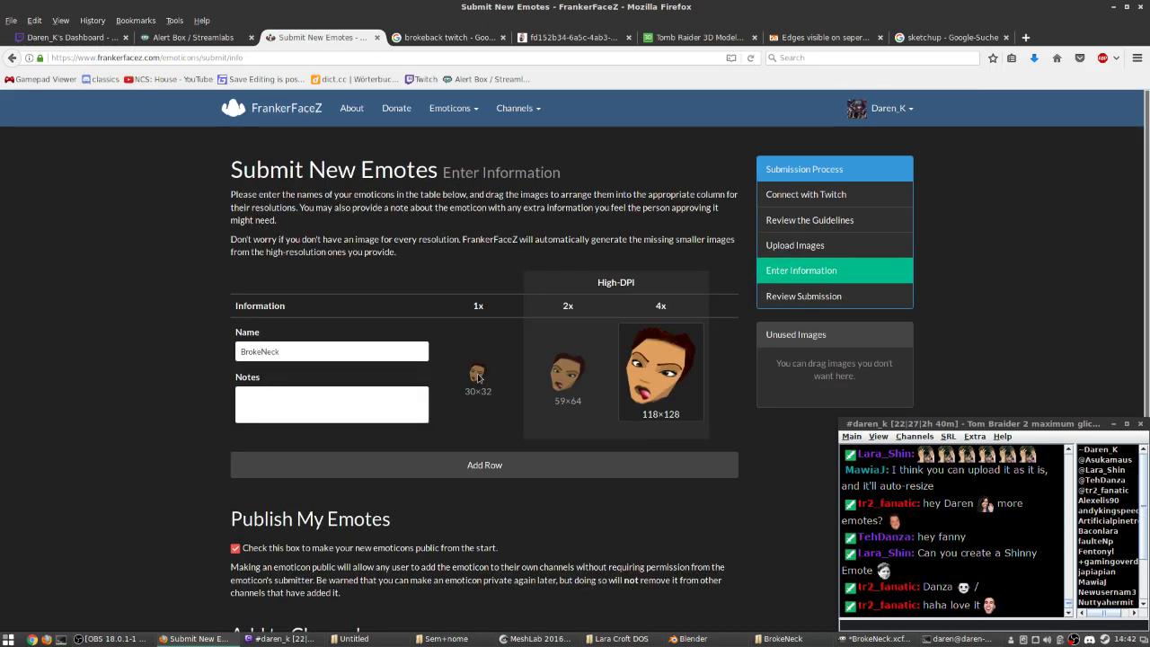
- Check the emote's name, its 1x, 2x and 4x images, the publishing option and the channel selection
scroll(555, 447, down, 5)
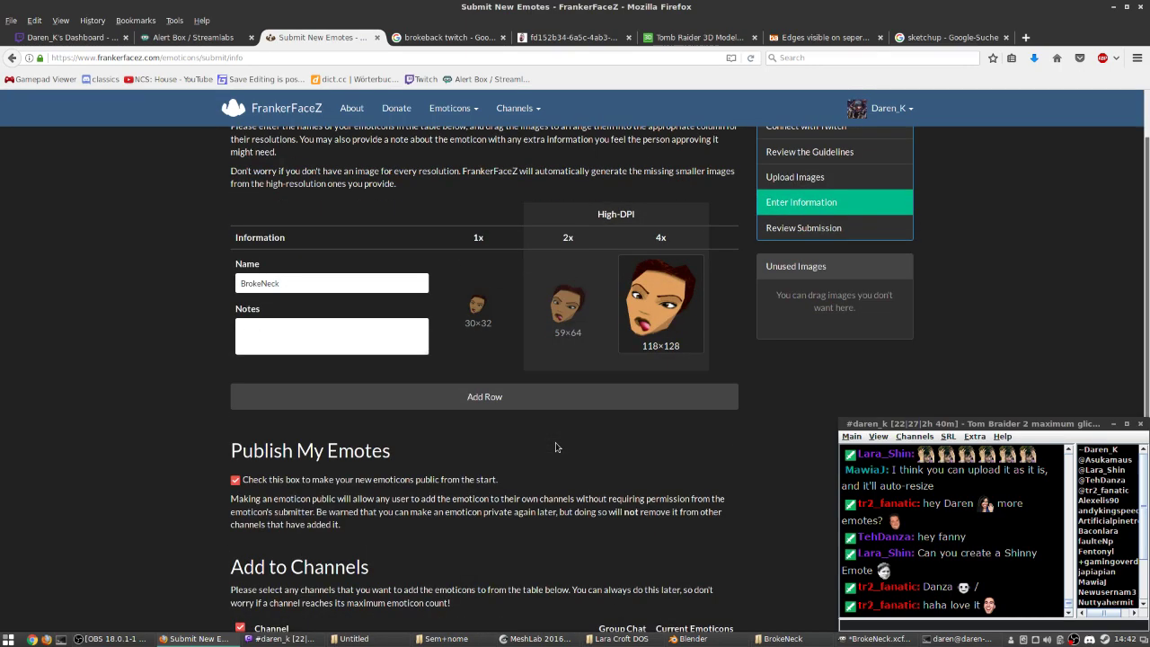
scroll(507, 424, up, 4)
scroll(474, 402, up, 1)
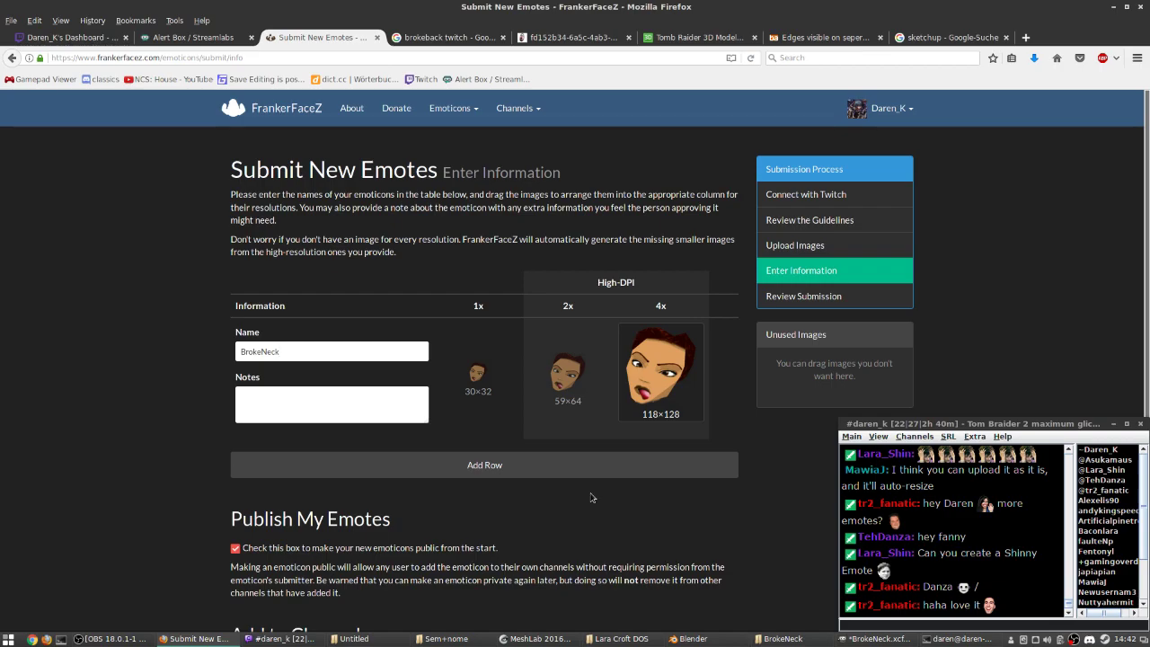
scroll(591, 497, down, 1)
scroll(564, 522, down, 1)
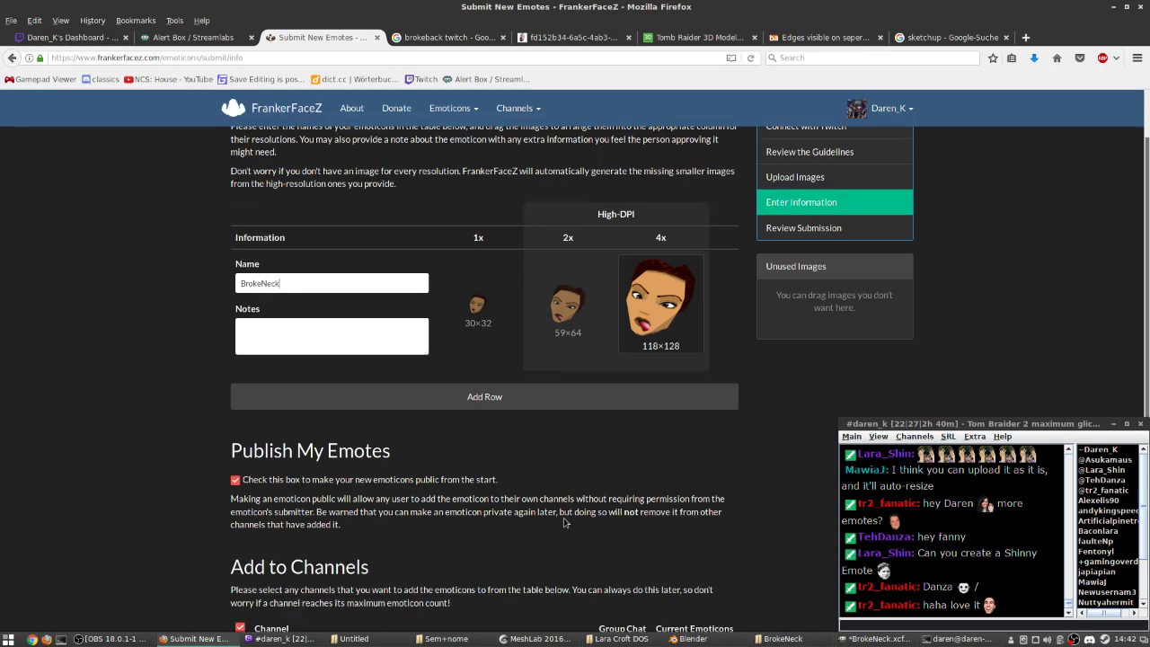
scroll(564, 522, up, 2)
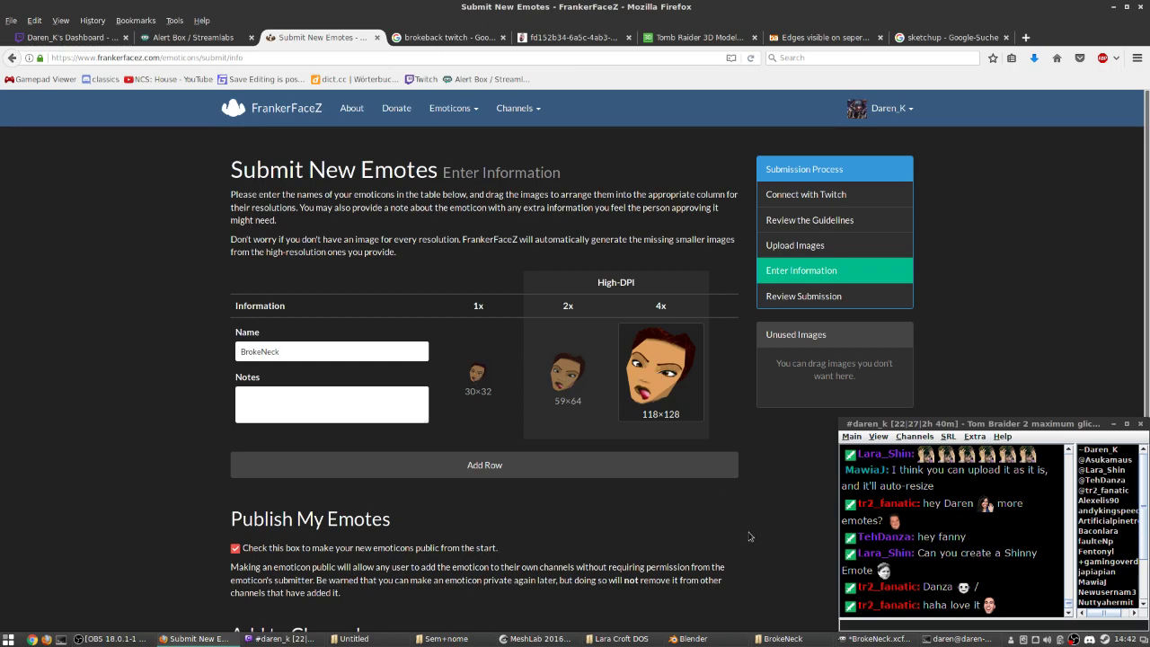
scroll(750, 536, down, 4)
scroll(753, 536, down, 4)
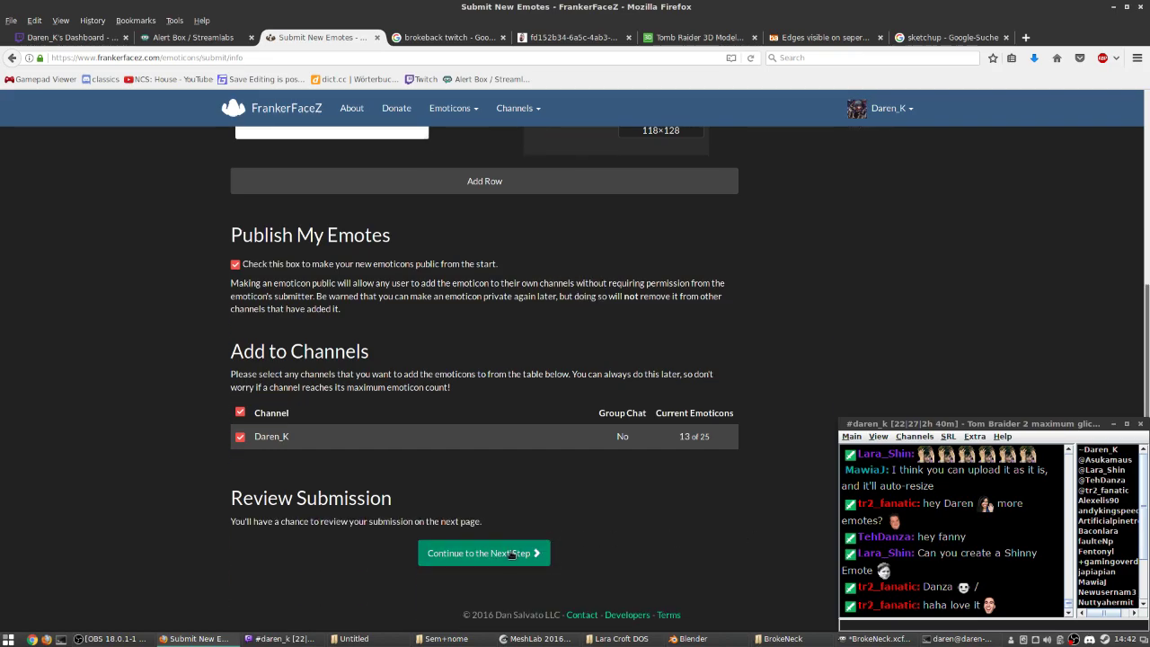
scroll(771, 550, up, 8)
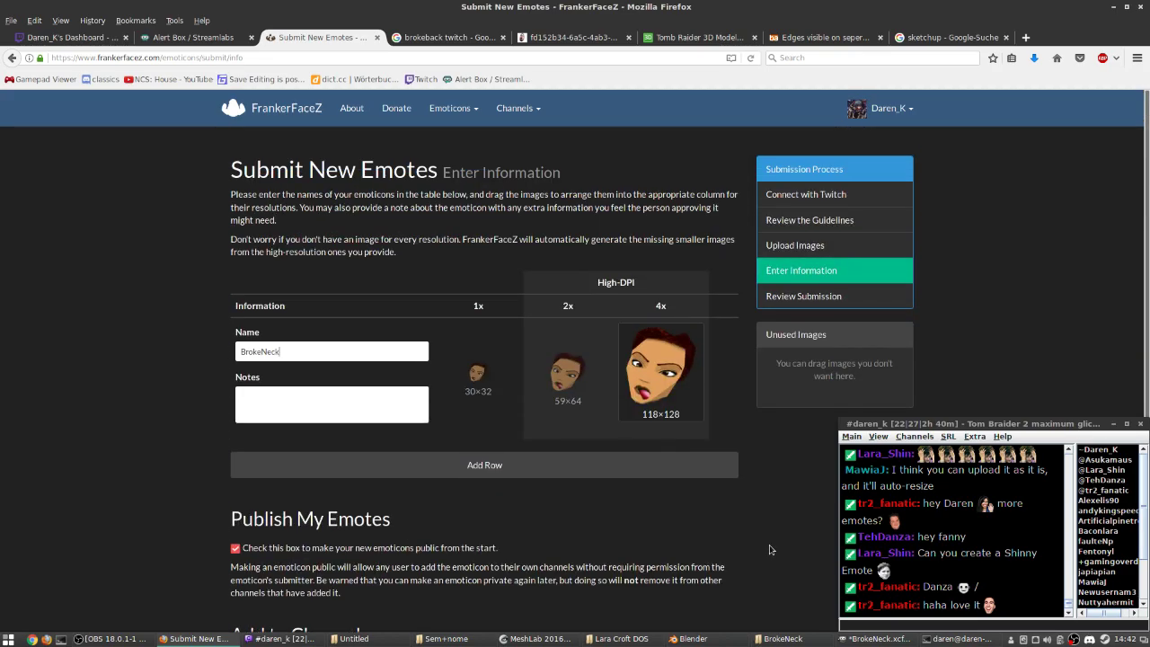
scroll(770, 550, down, 7)
triple_click(522, 279)
click(522, 287)
triple_click(522, 288)
click(545, 282)
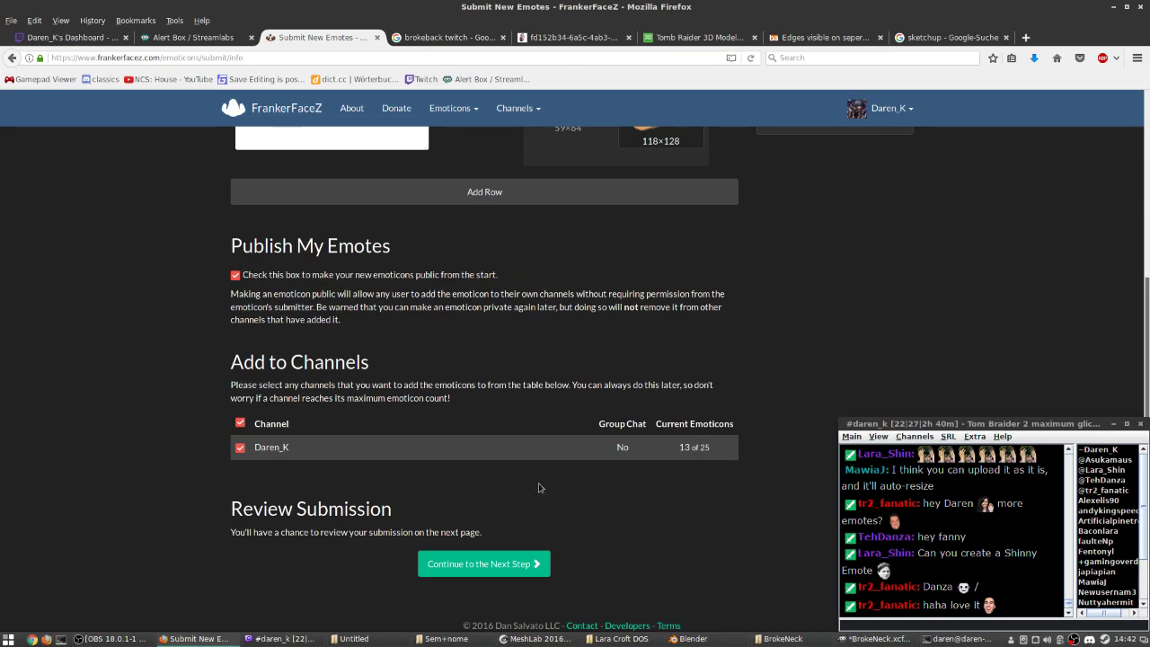
- Continue to Review Submission, check the BrokeNeck previews on light and dark backgrounds, and submit the emoticon
click(537, 563)
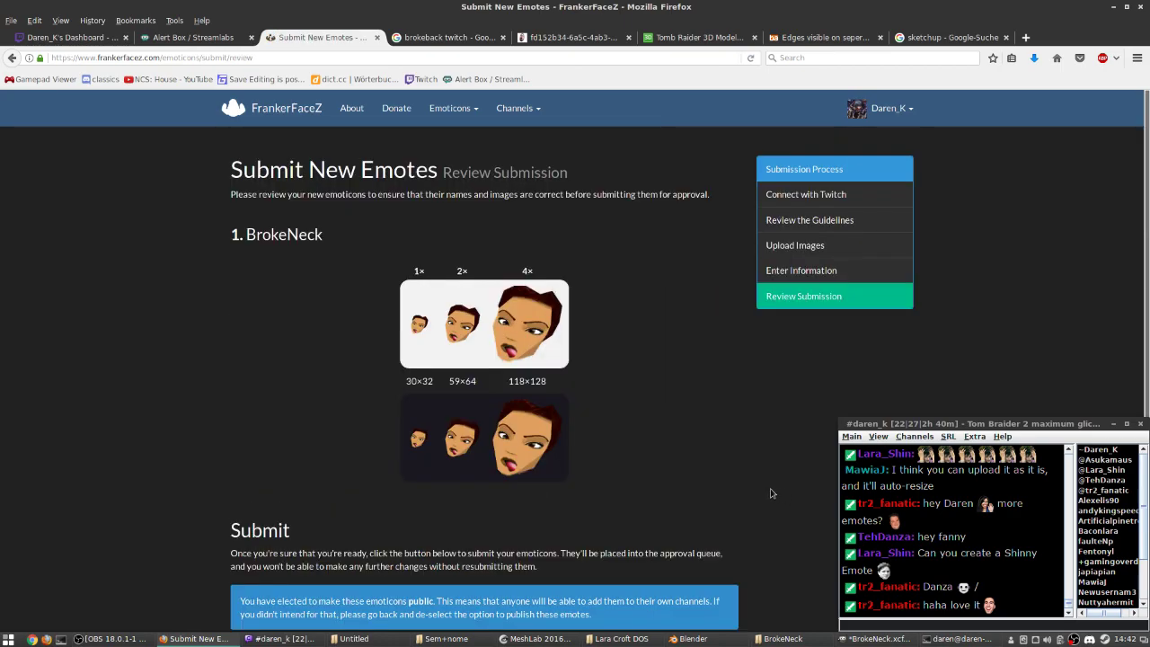
scroll(771, 493, down, 2)
scroll(770, 493, up, 2)
scroll(770, 493, down, 2)
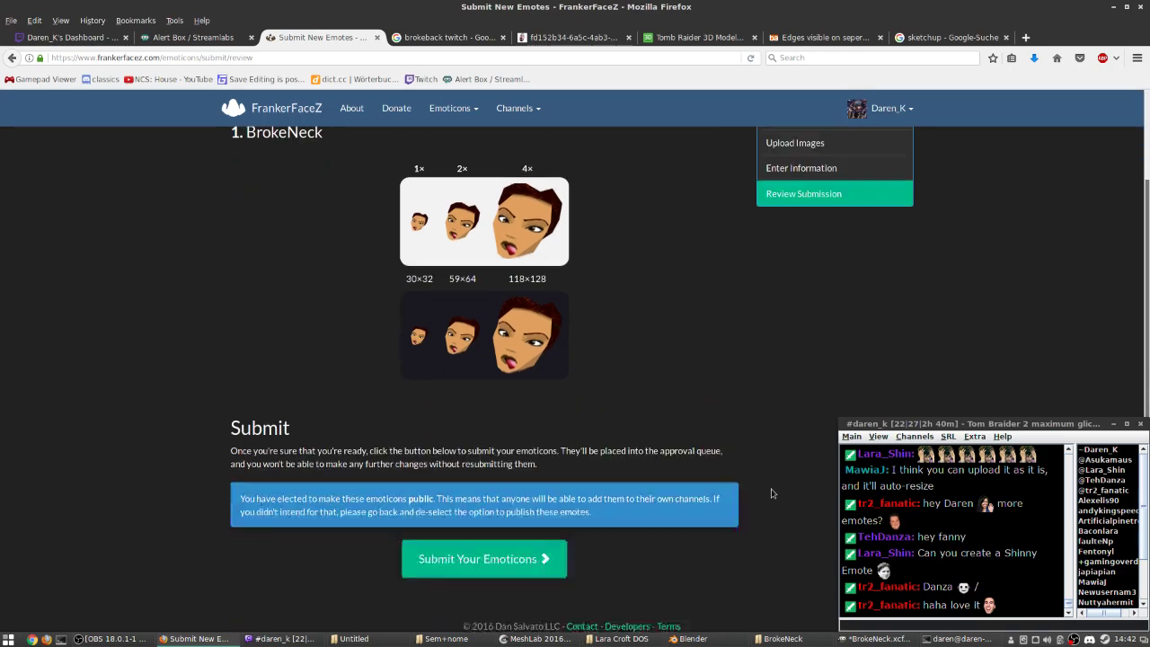
click(502, 556)
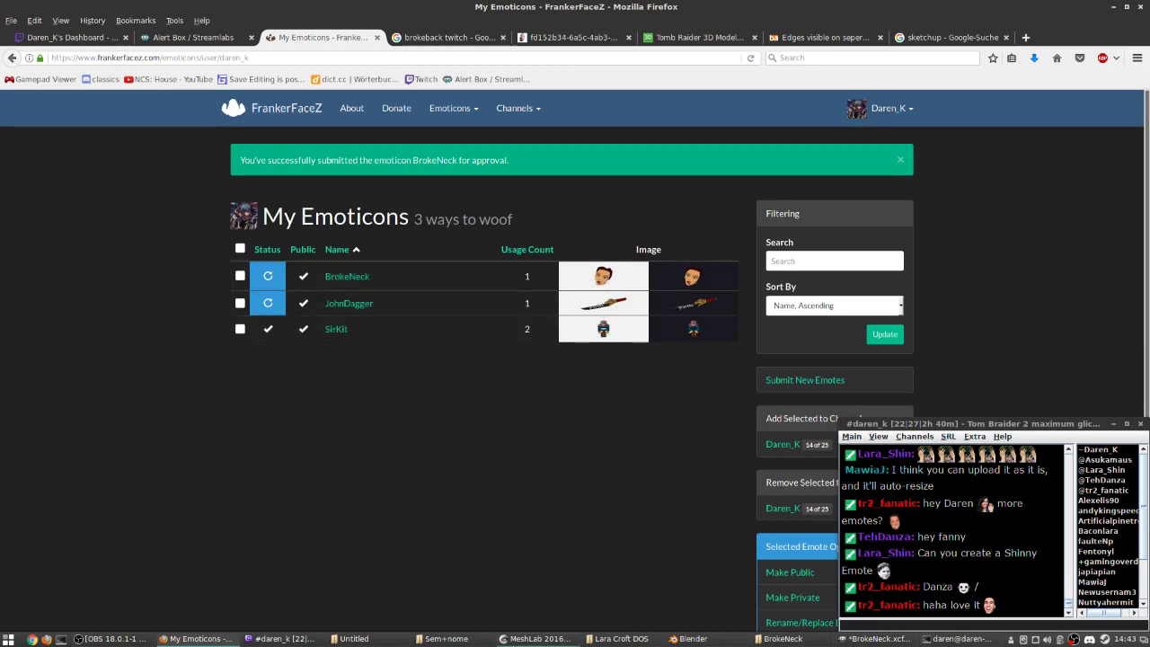
- Switch to MeshLab, orbit the striped character model briefly and close the program
click(536, 639)
drag(504, 370, 525, 306)
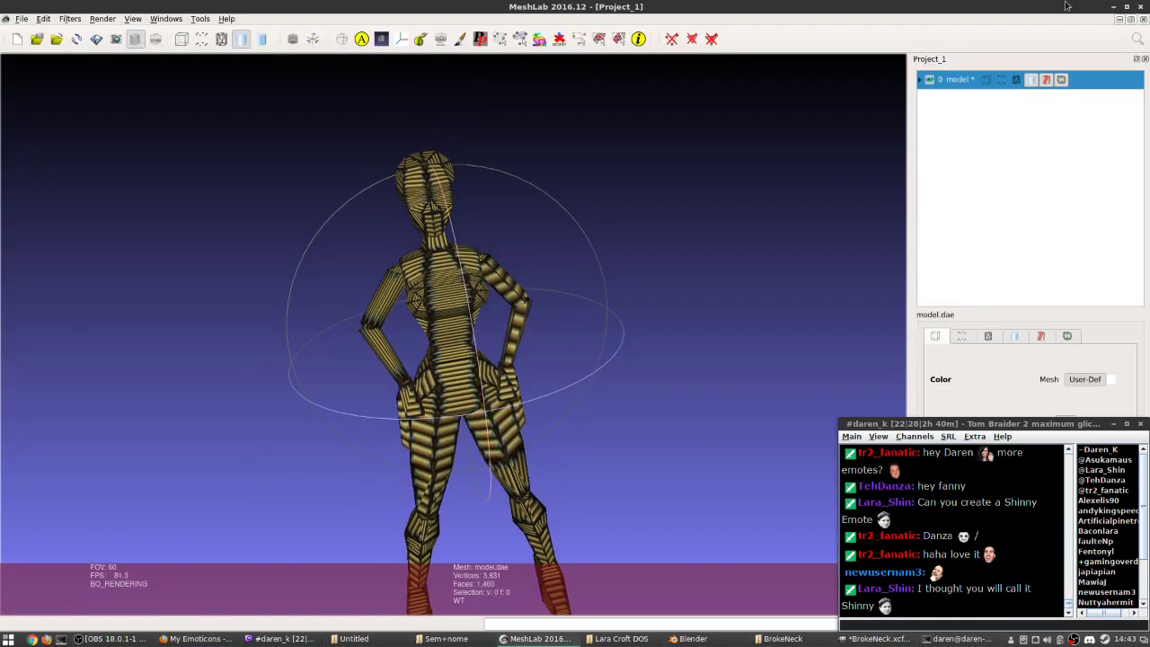
click(1140, 7)
- Switch to Blender, leave the render result, view the character model from several angles and close the program
key(alt+Tab)
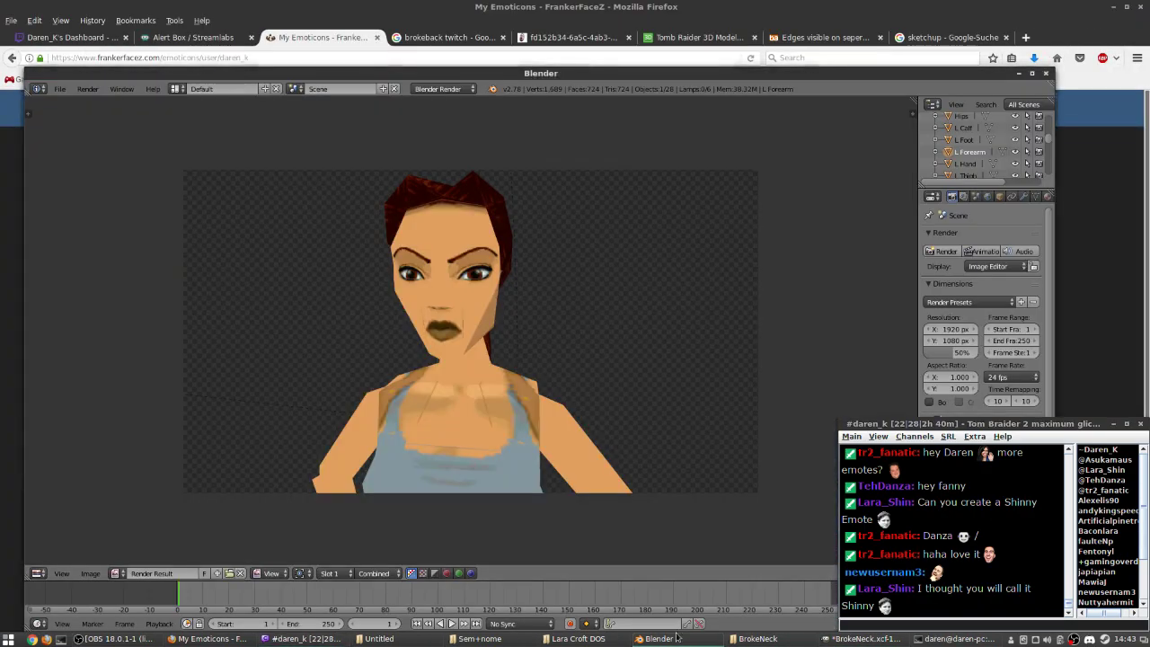
drag(514, 329, 530, 330)
key(Escape)
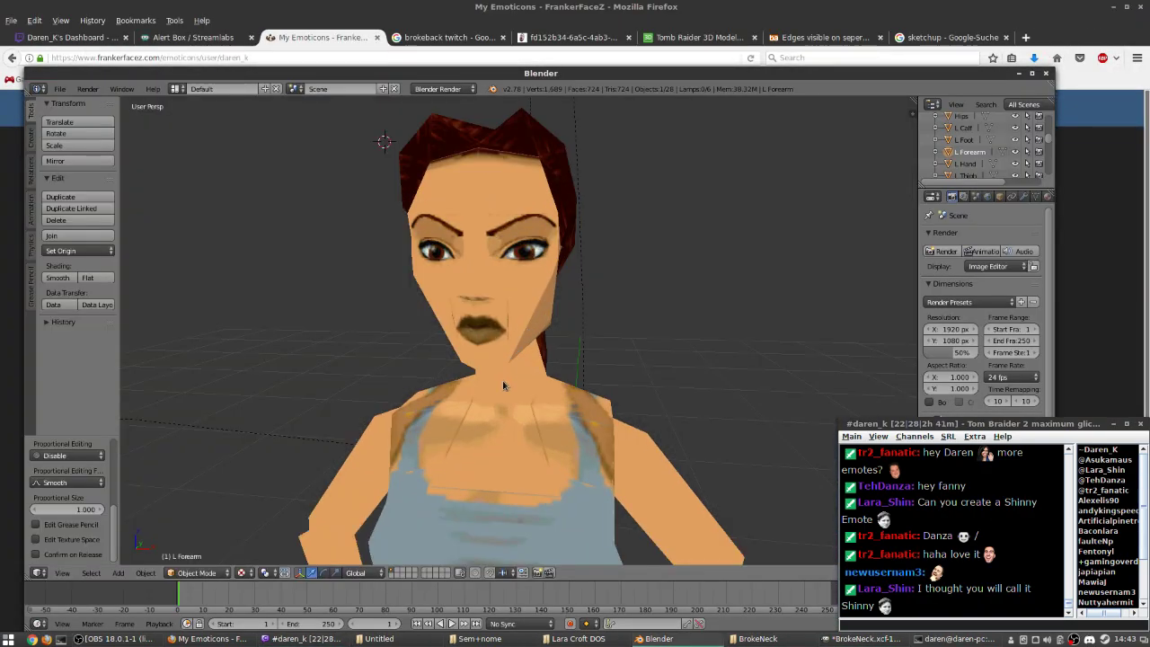
scroll(539, 378, down, 4)
drag(507, 395, 533, 336)
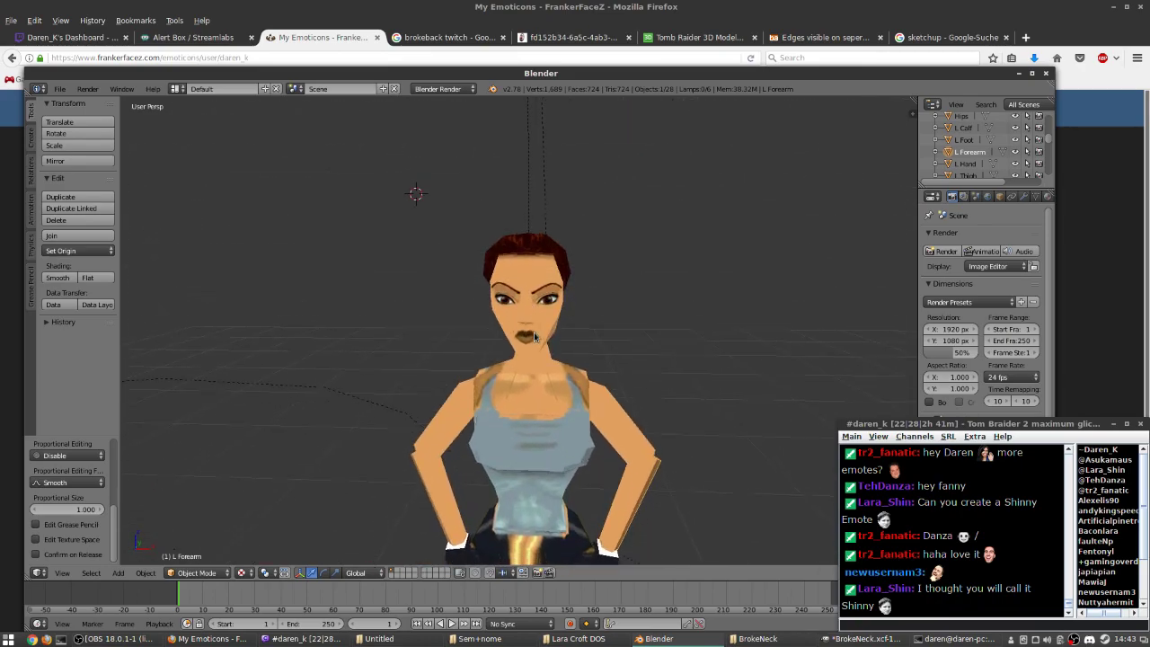
drag(499, 395, 537, 408)
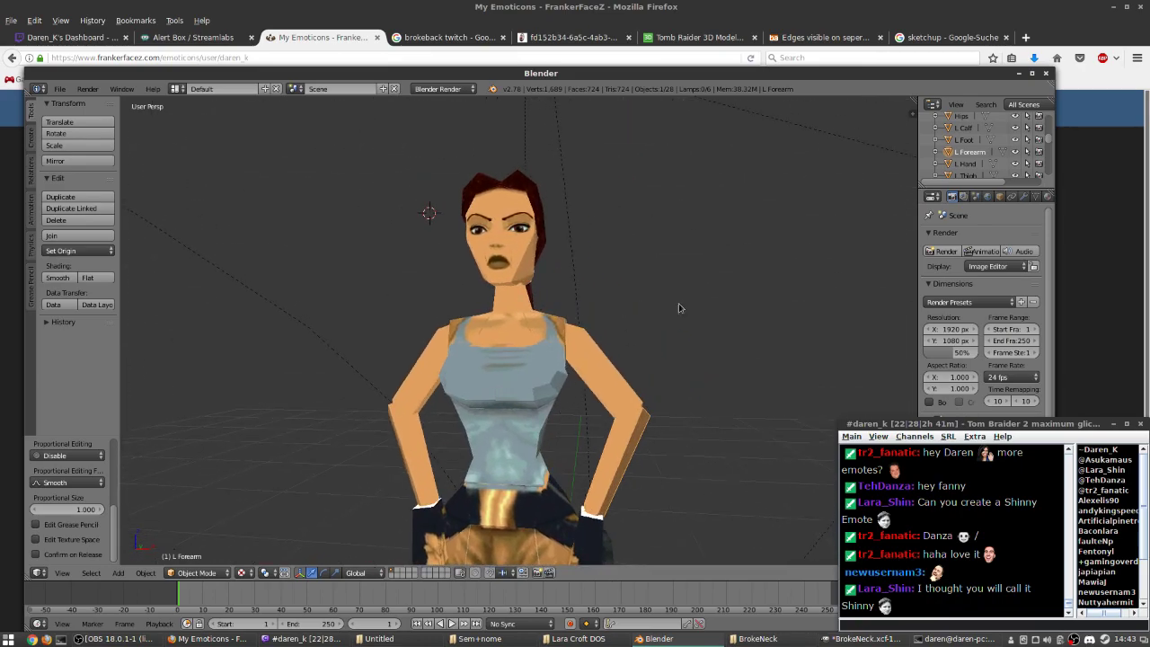
click(1045, 74)
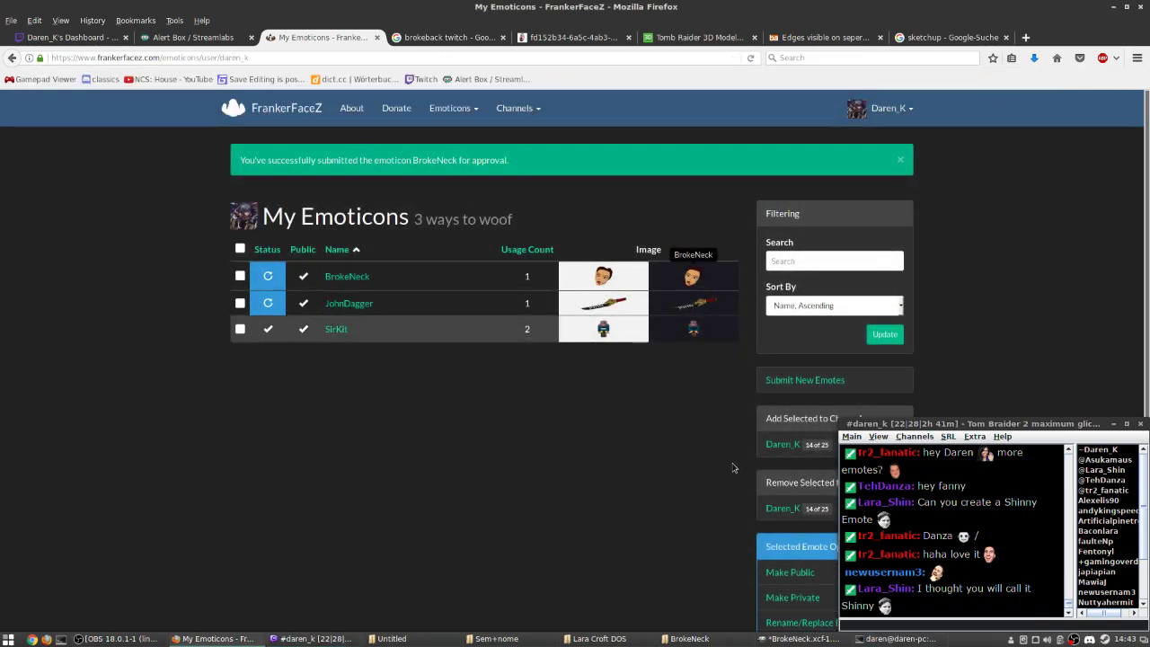
- Return to GIMP and compare the face in the exported BrokeNeck.png and layered BrokeNeck.xcf images at several magnifications
key(alt+Tab)
click(165, 50)
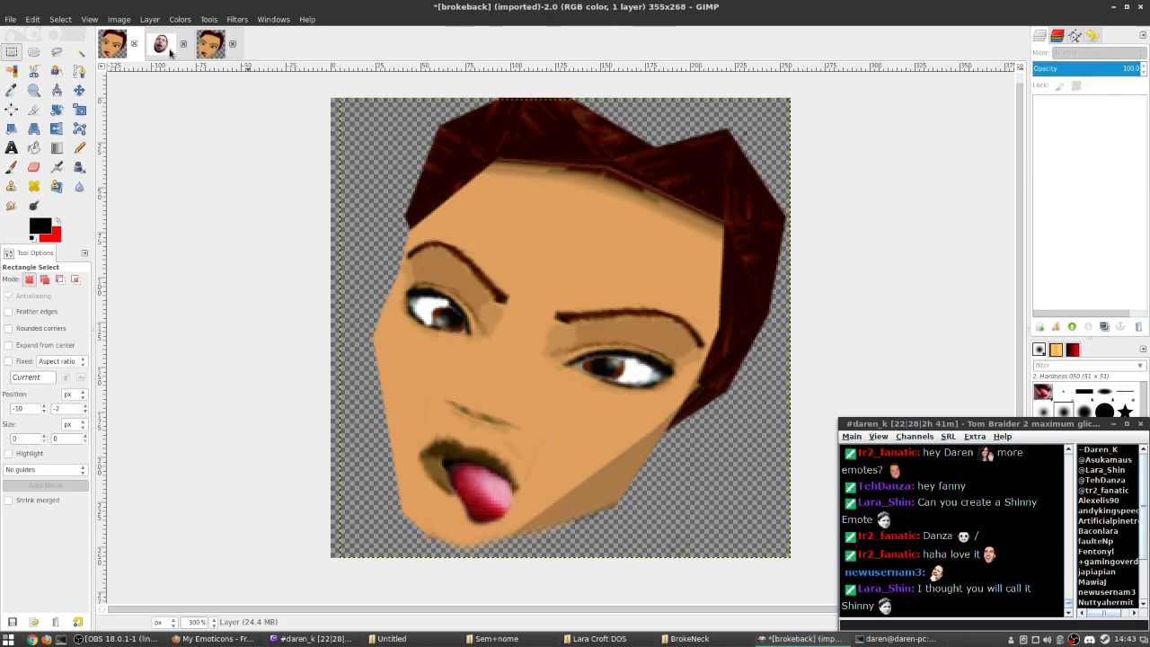
click(213, 52)
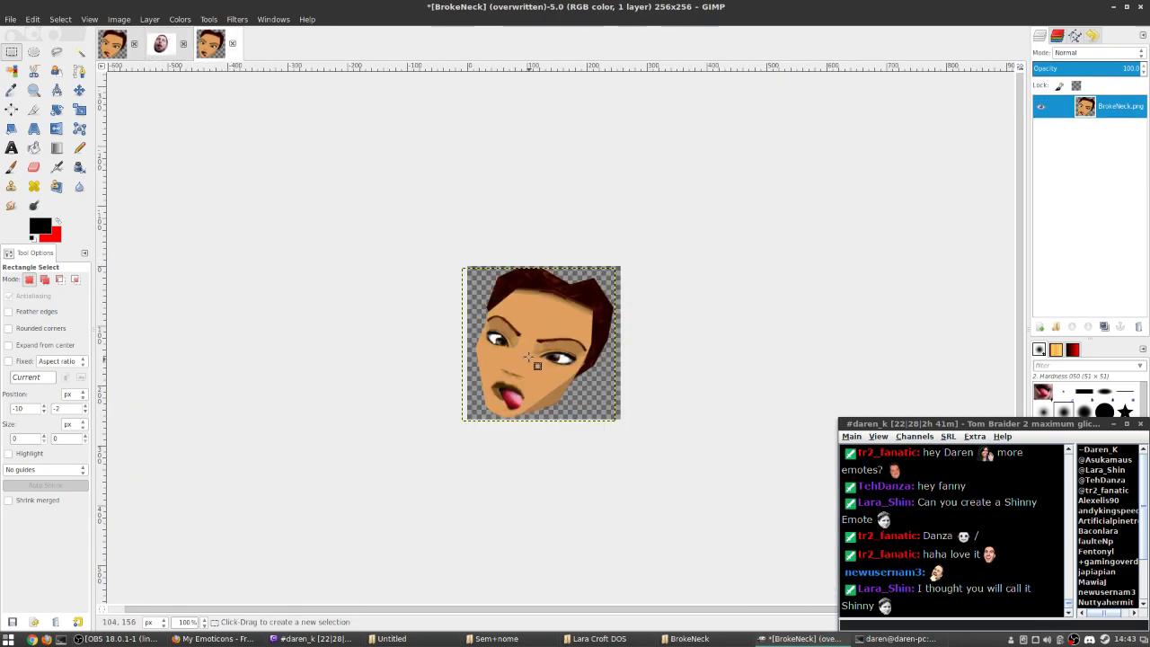
scroll(530, 359, up, 3)
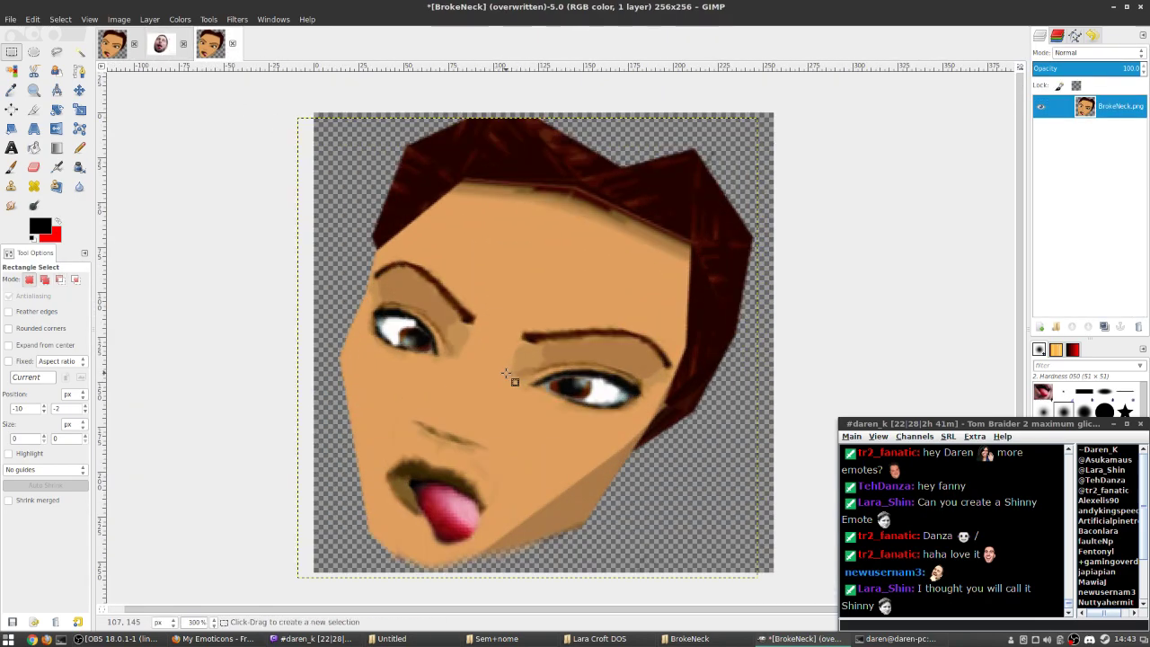
scroll(514, 378, down, 1)
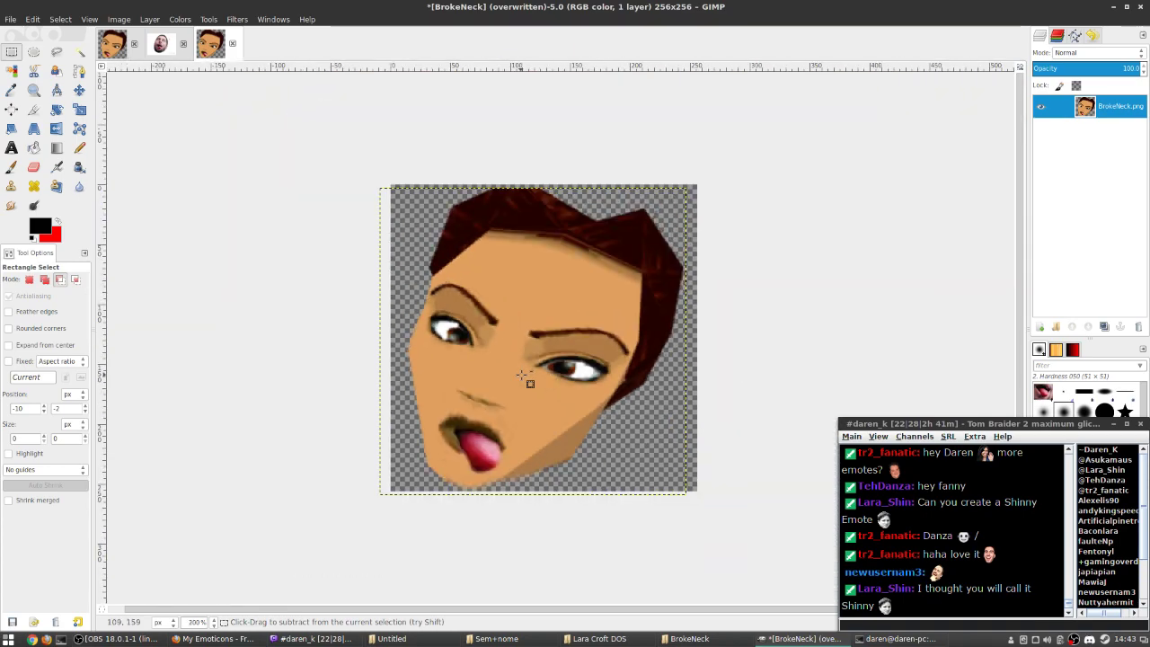
scroll(524, 377, down, 5)
scroll(456, 377, up, 5)
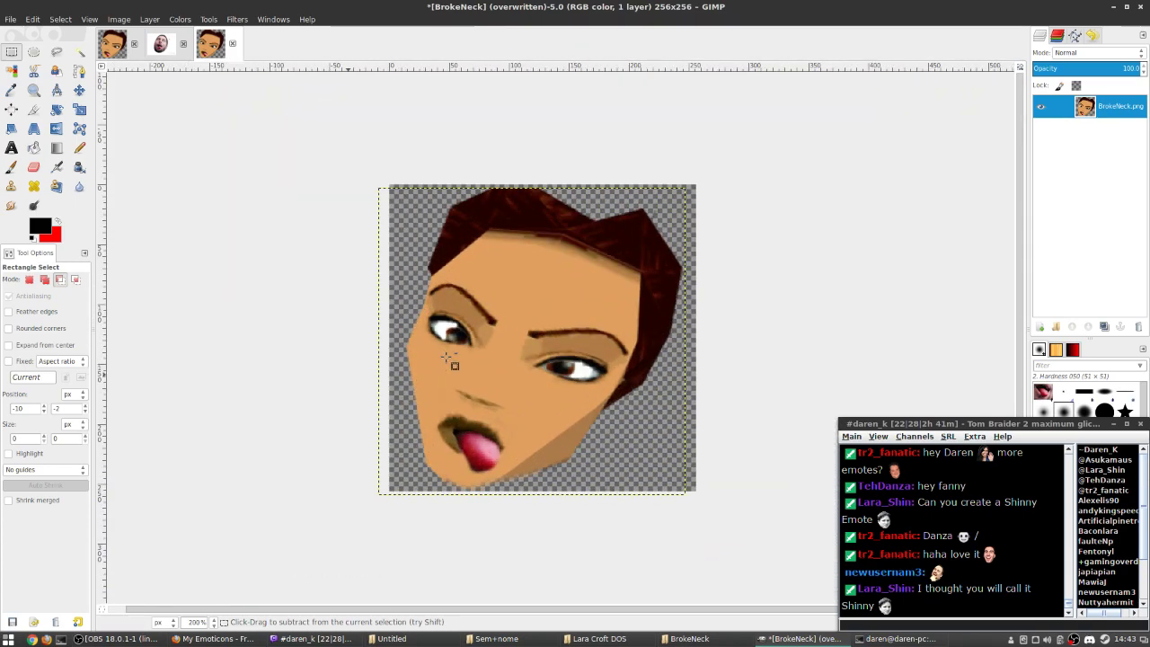
scroll(464, 383, up, 1)
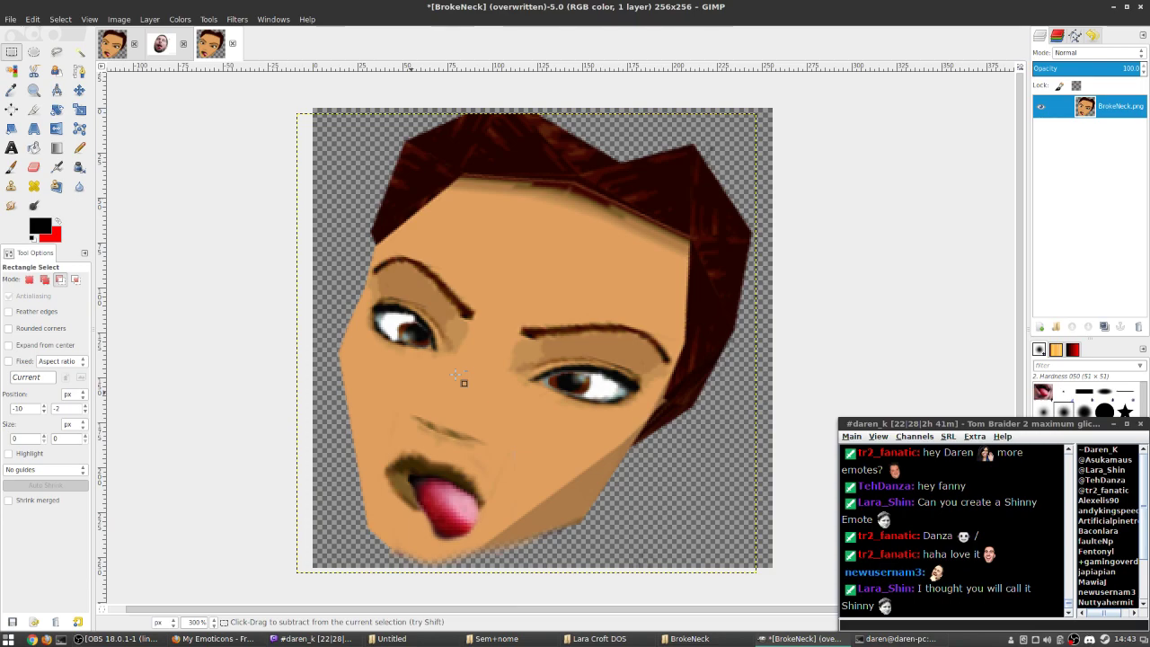
scroll(458, 381, down, 2)
key(ctrl+Page_Up)
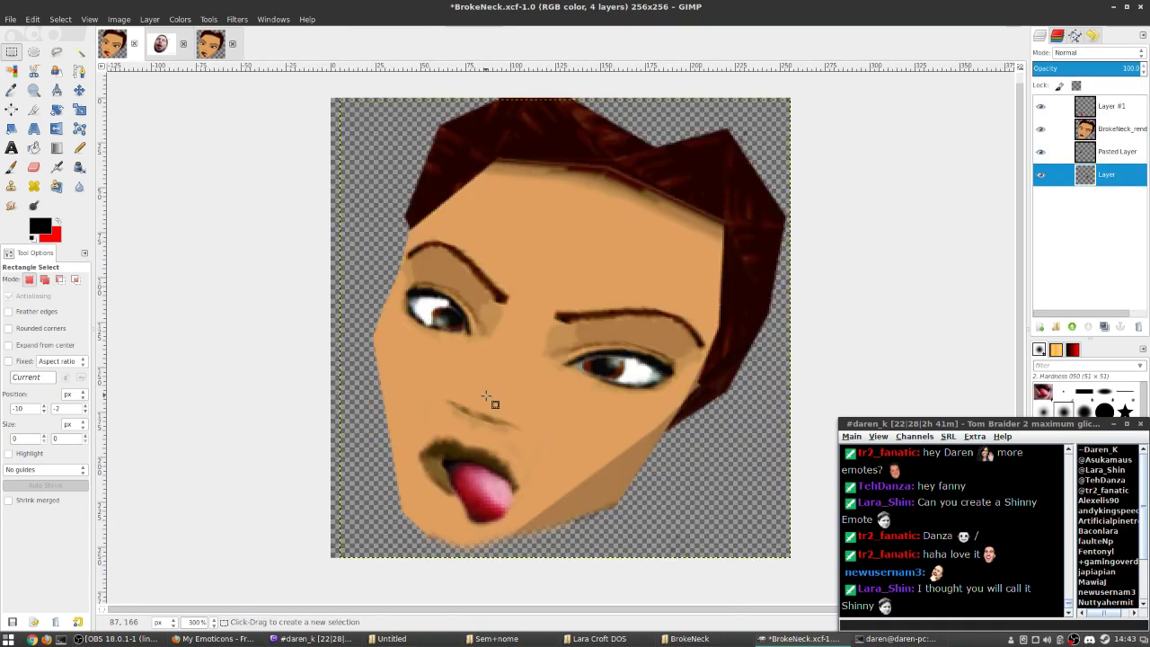
scroll(521, 417, up, 2)
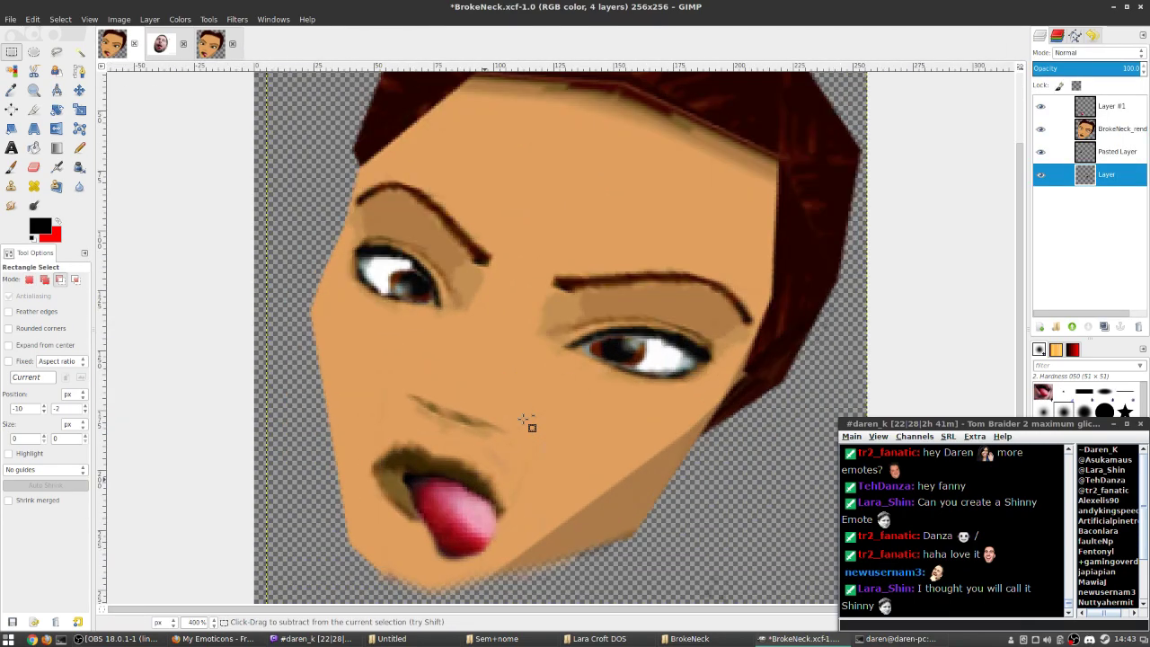
- Hide and reshow the top layer, Layer #1, to compare the face without and with the tongue at several magnifications
scroll(526, 419, down, 7)
scroll(527, 415, up, 5)
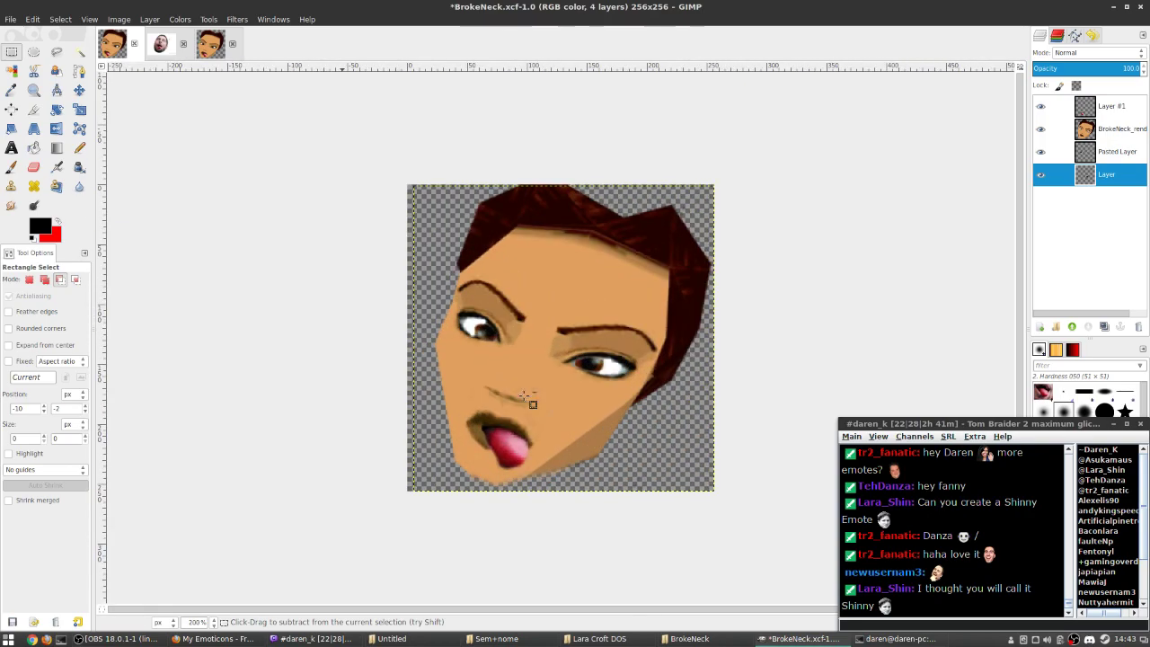
click(1040, 106)
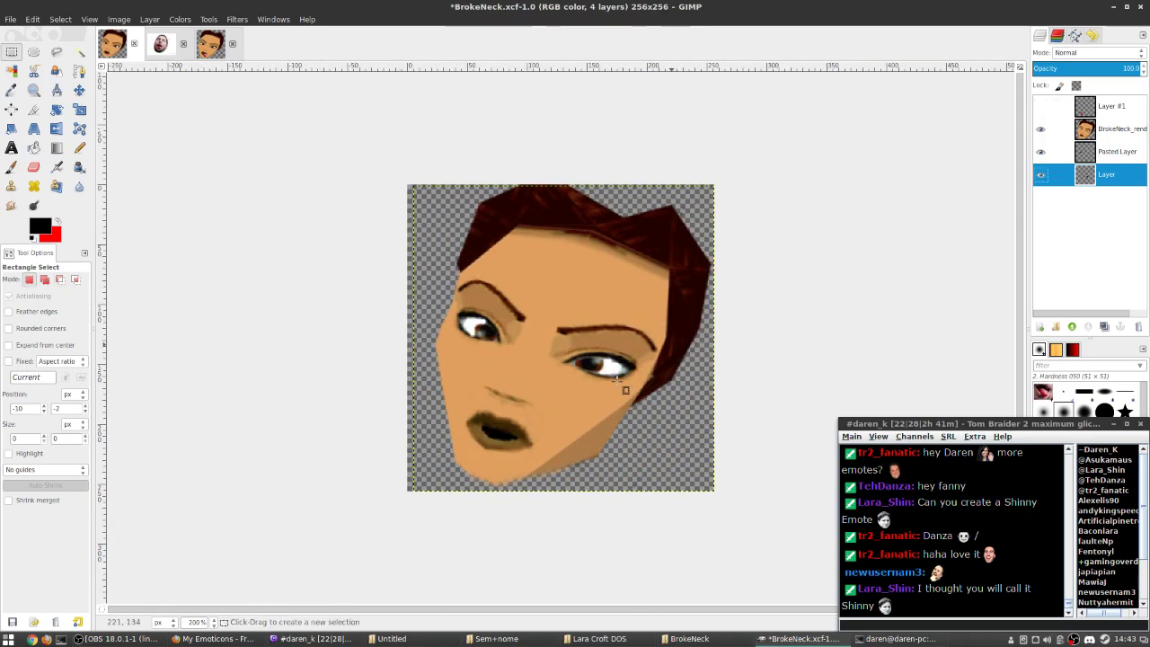
scroll(509, 461, up, 1)
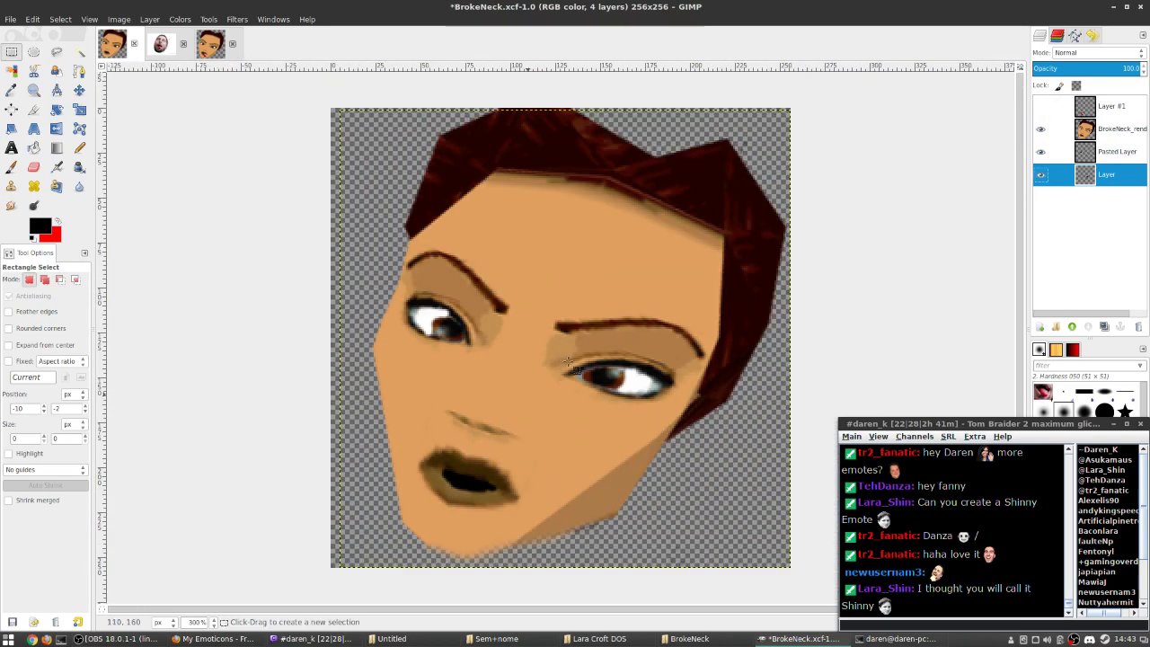
click(1041, 107)
scroll(440, 329, down, 2)
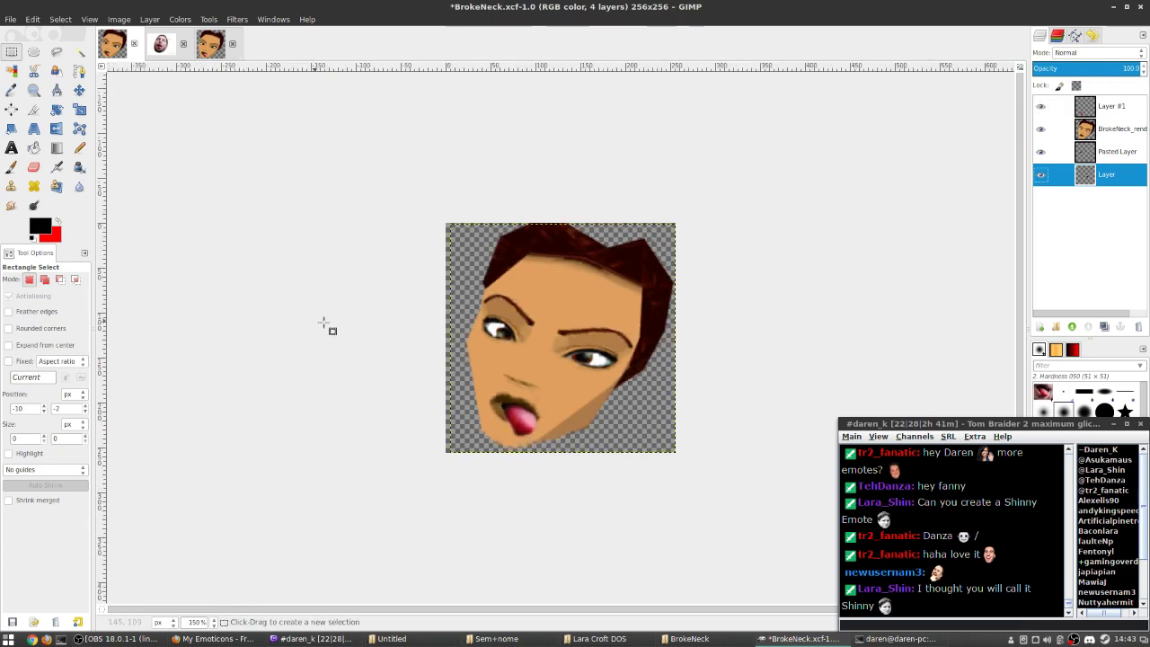
- Switch to the file manager's BrokeNeck folder and check the exported BrokeNeck.png file
mouse_move(216, 638)
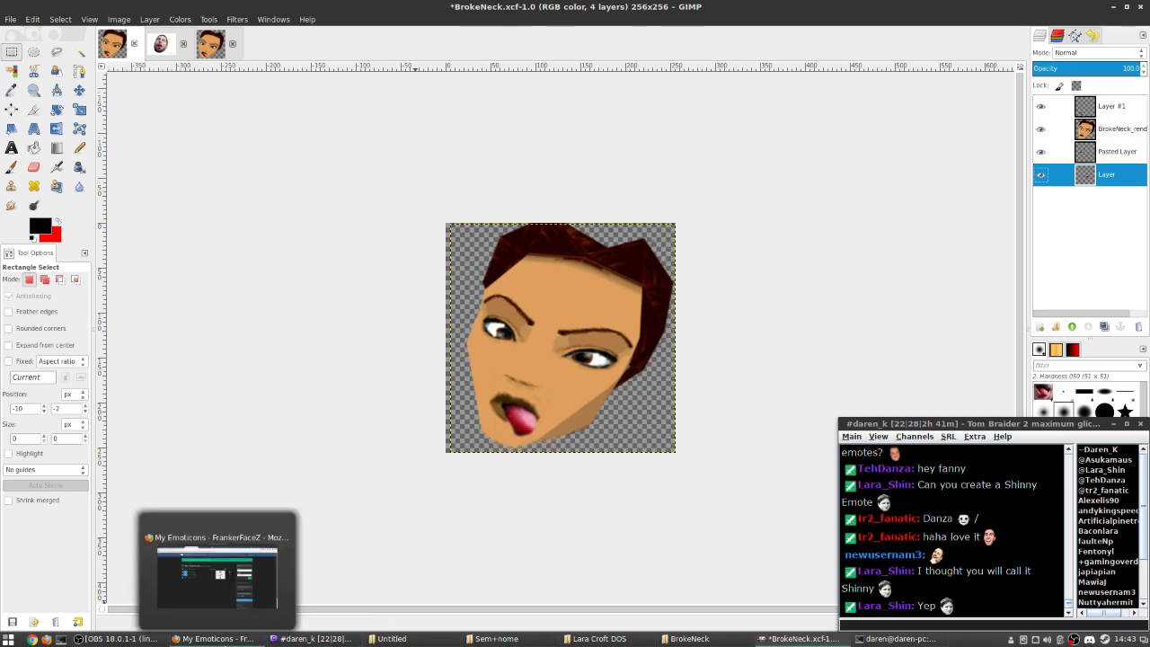
click(690, 639)
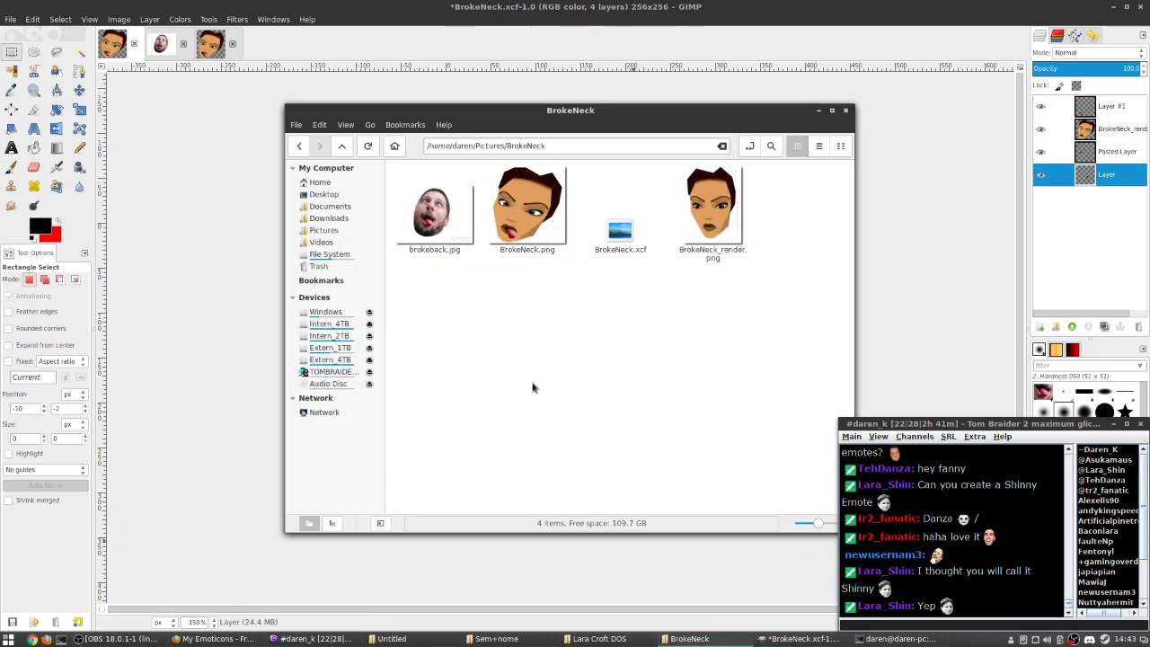
click(552, 216)
double_click(552, 216)
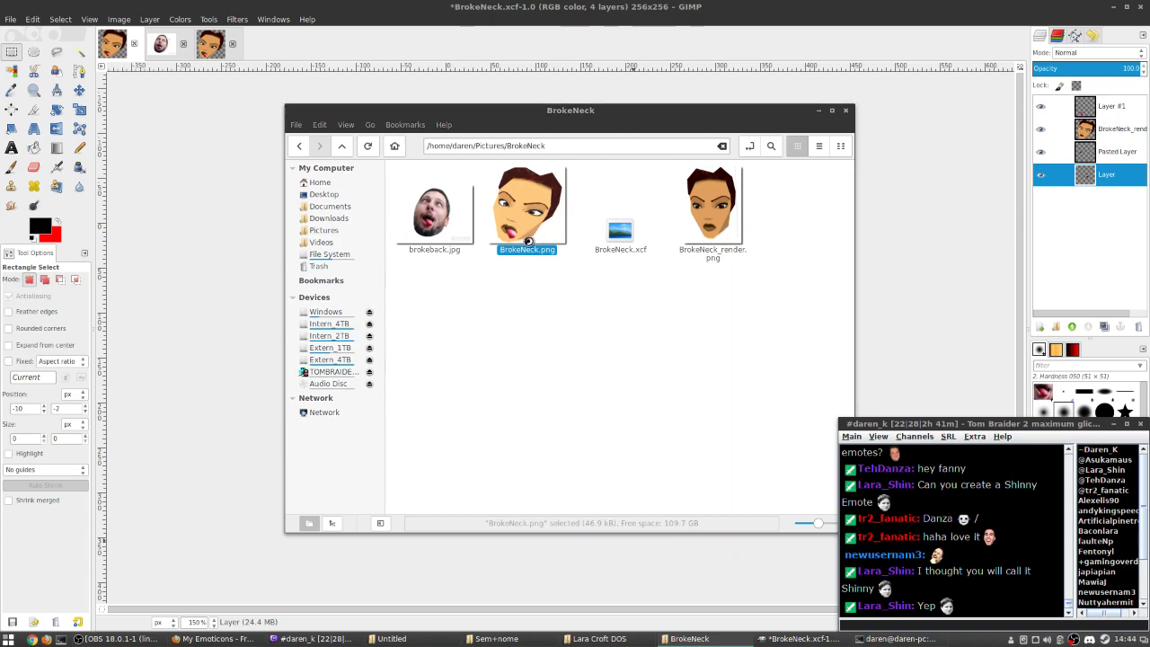
click(700, 226)
- In the terminal, rerun the previous scp command with BrokeNeck.png as the source file, copying it into /var/www on the Raspberry Pi
click(895, 638)
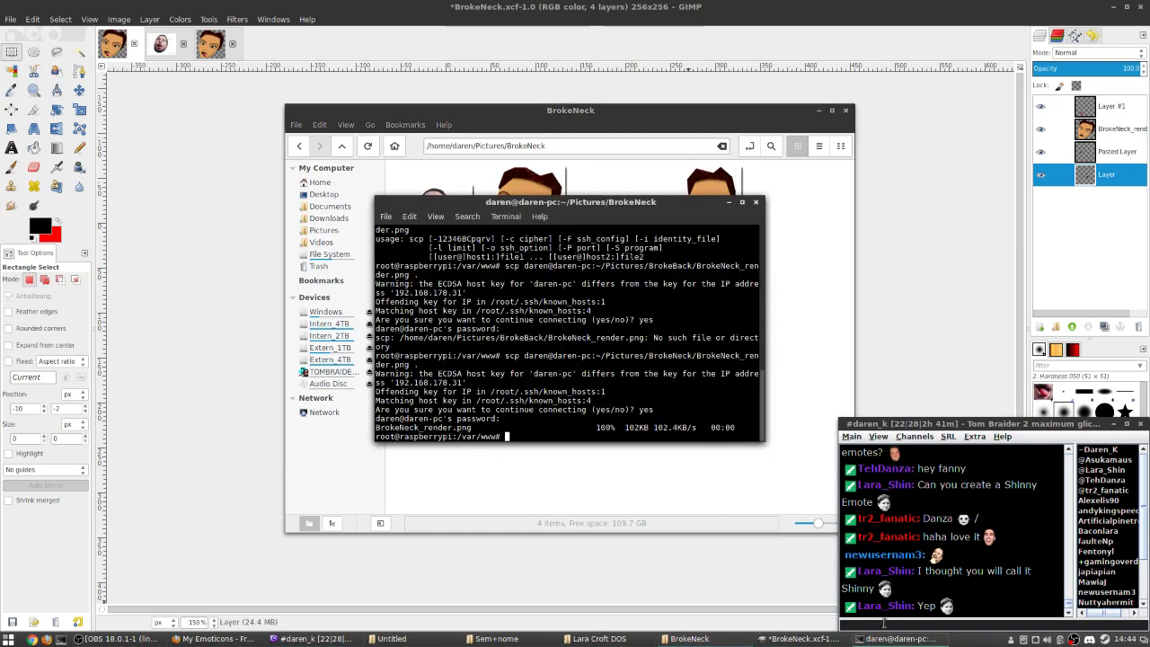
key(Up)
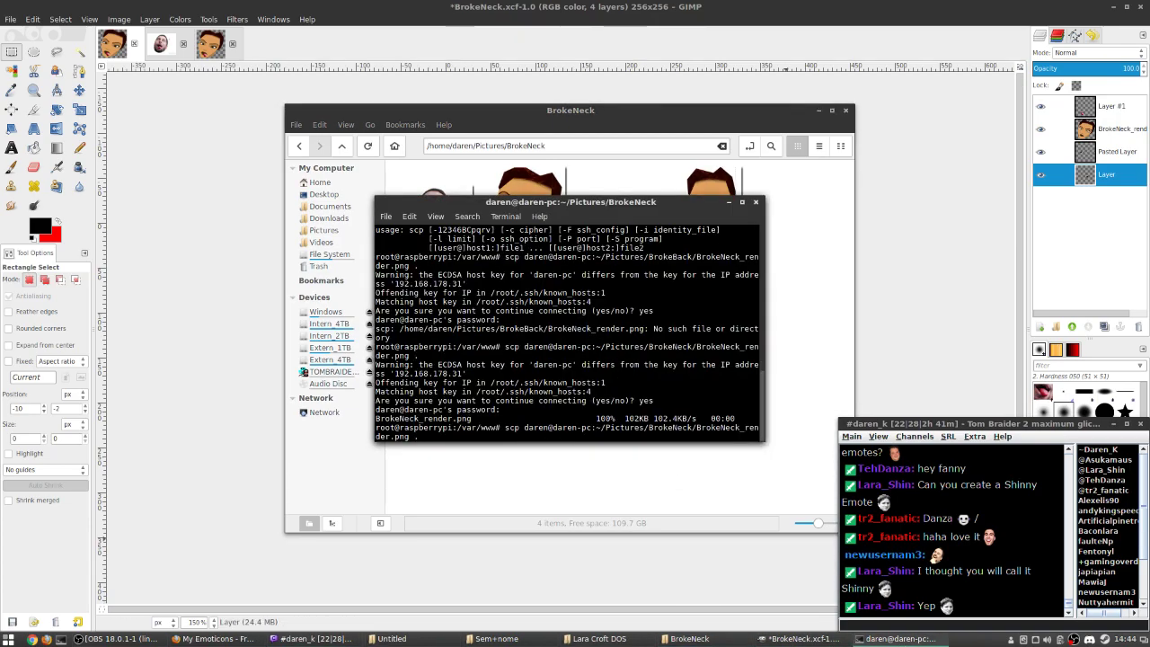
key(Left)
key(Left)
key(BackSpace)
key(BackSpace)
key(BackSpace)
key(BackSpace)
key(BackSpace)
key(BackSpace)
key(BackSpace)
key(Return)
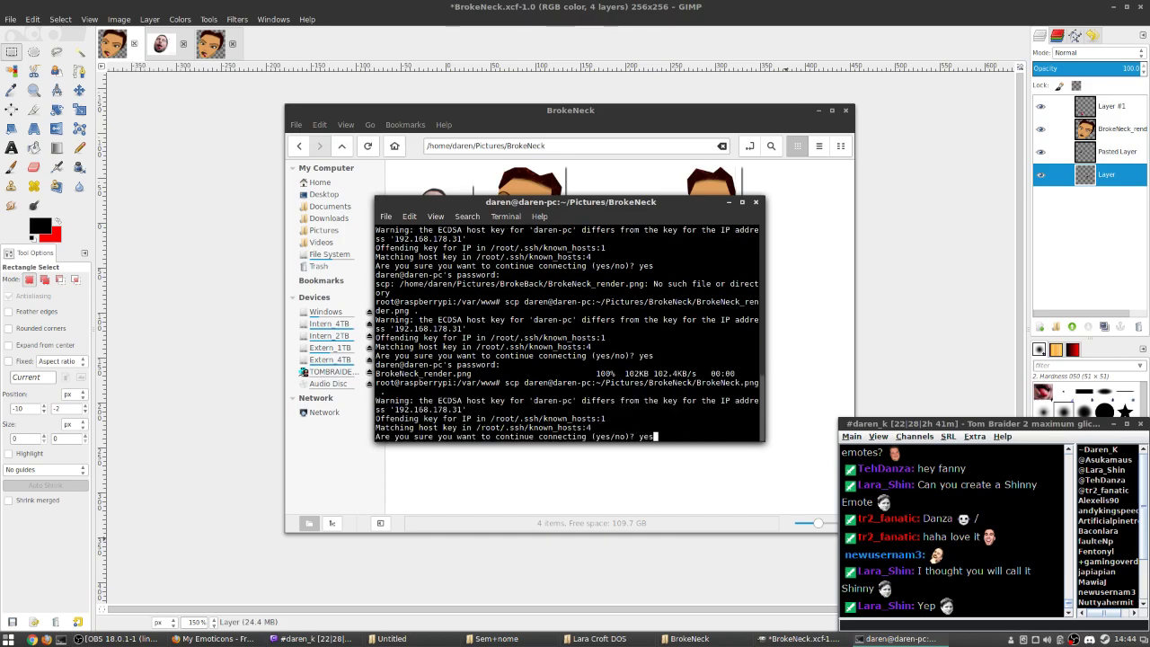
- Answer yes to continue the host connection and enter the account password to transfer the file
text(yes)
key(Return)
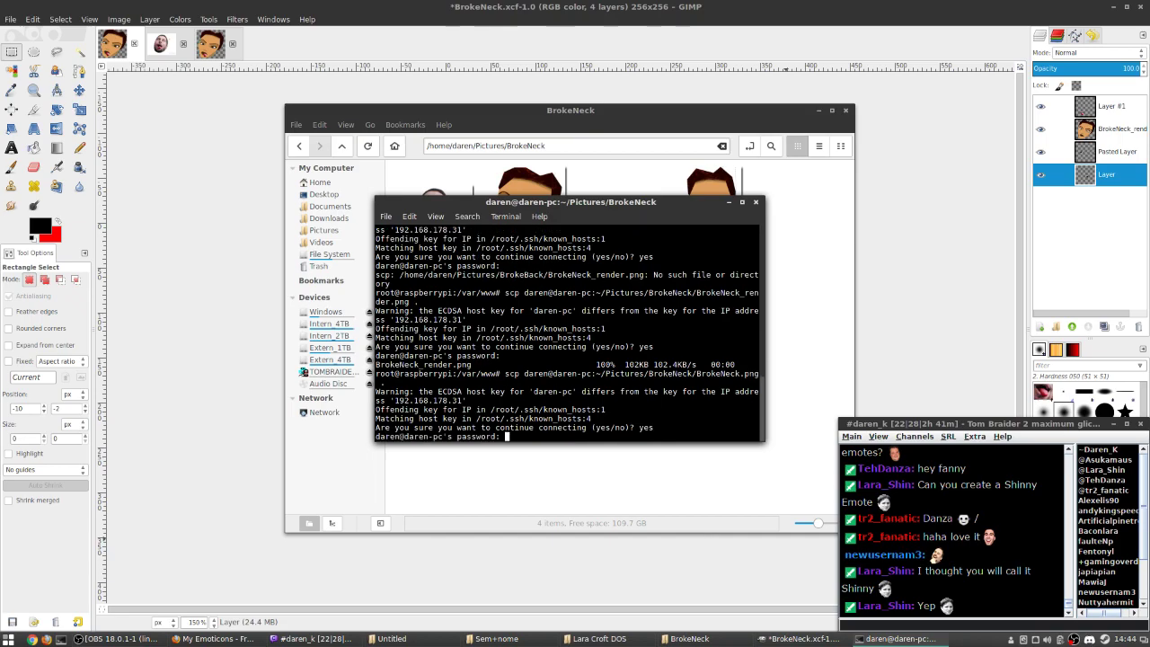
key(Return)
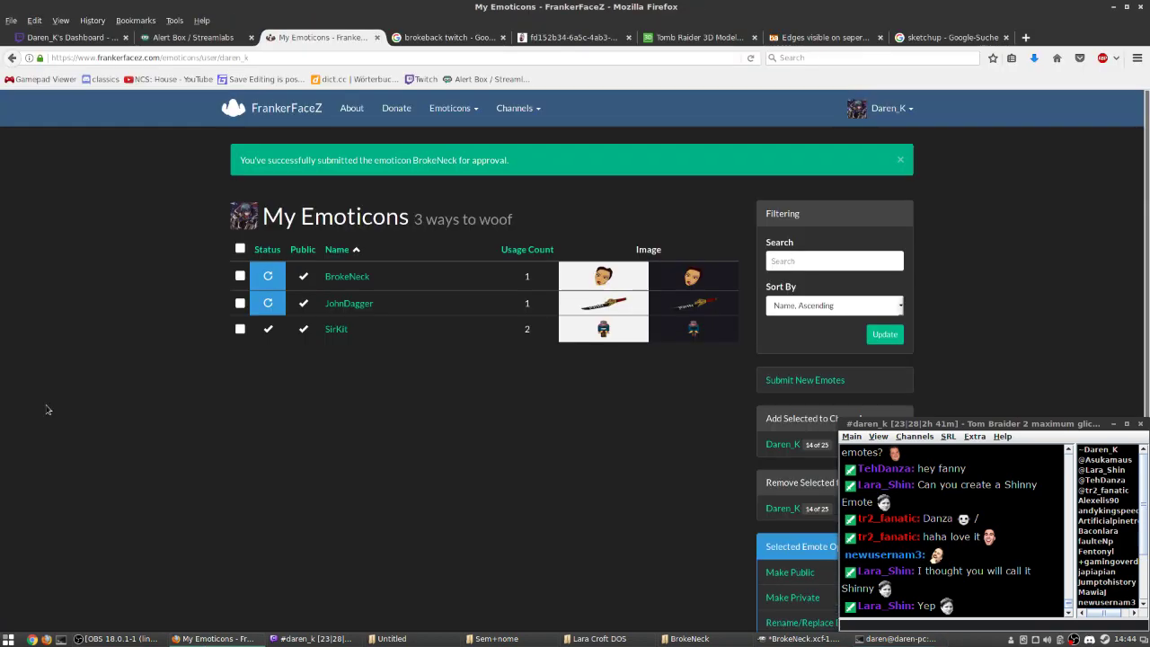
- Switch to Firefox and open thuan.ddns.net/BrokeNeck.png in a new tab
key(alt+Tab)
click(1026, 38)
text(thuan.ddns.net)
key(Return)
click(77, 169)
- Copy the BrokeNeck.png image address, post it in the channel chat, and close the image's browser tab
key(ctrl+l)
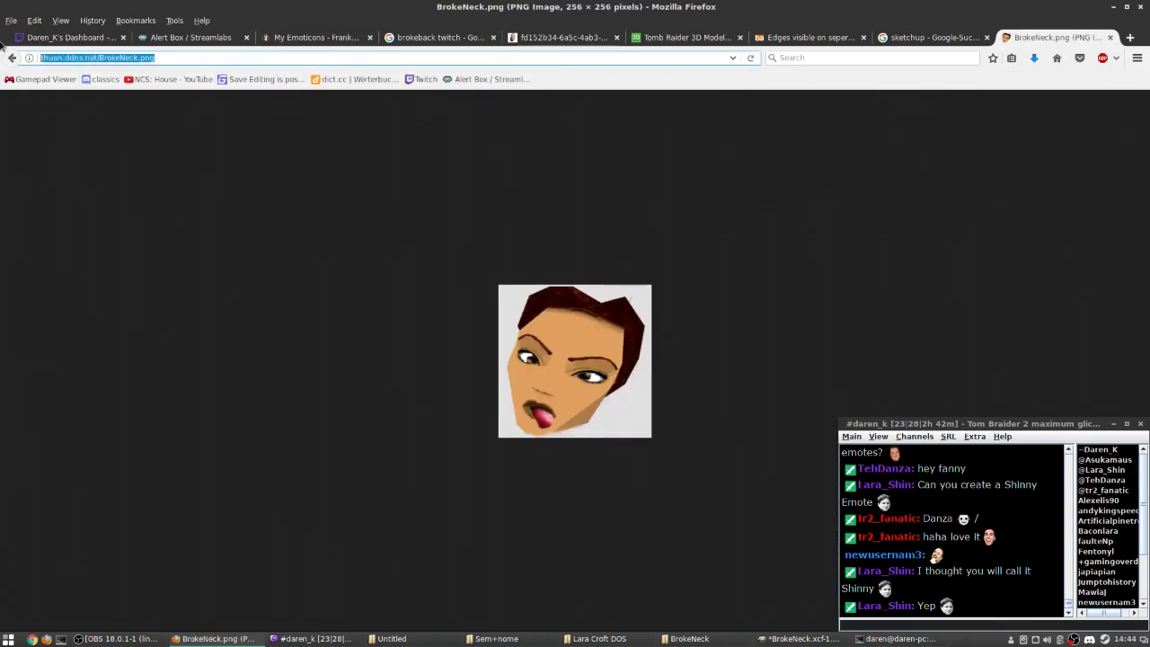
key(ctrl+c)
click(969, 626)
key(ctrl+v)
key(Return)
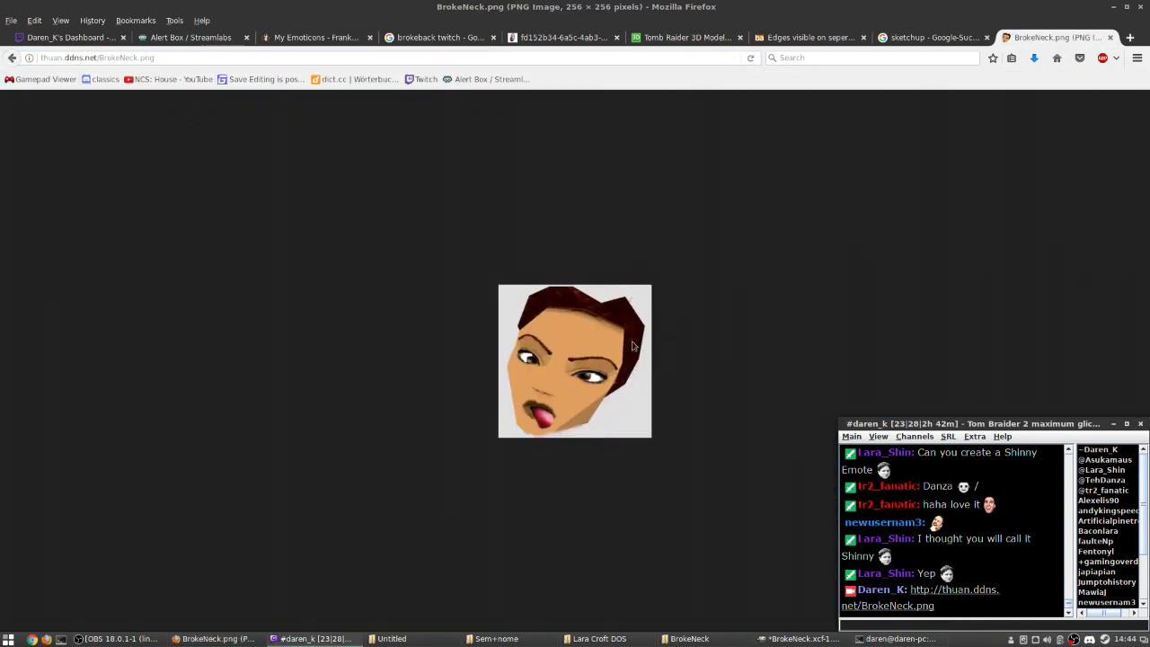
click(334, 248)
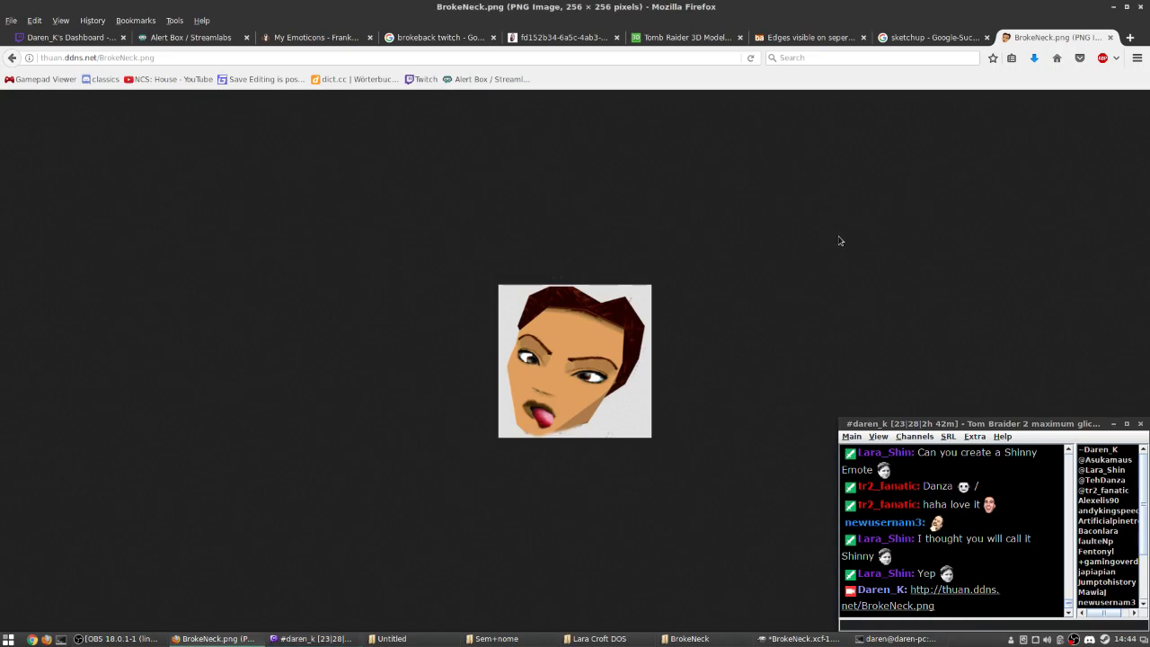
middle_click(1060, 43)
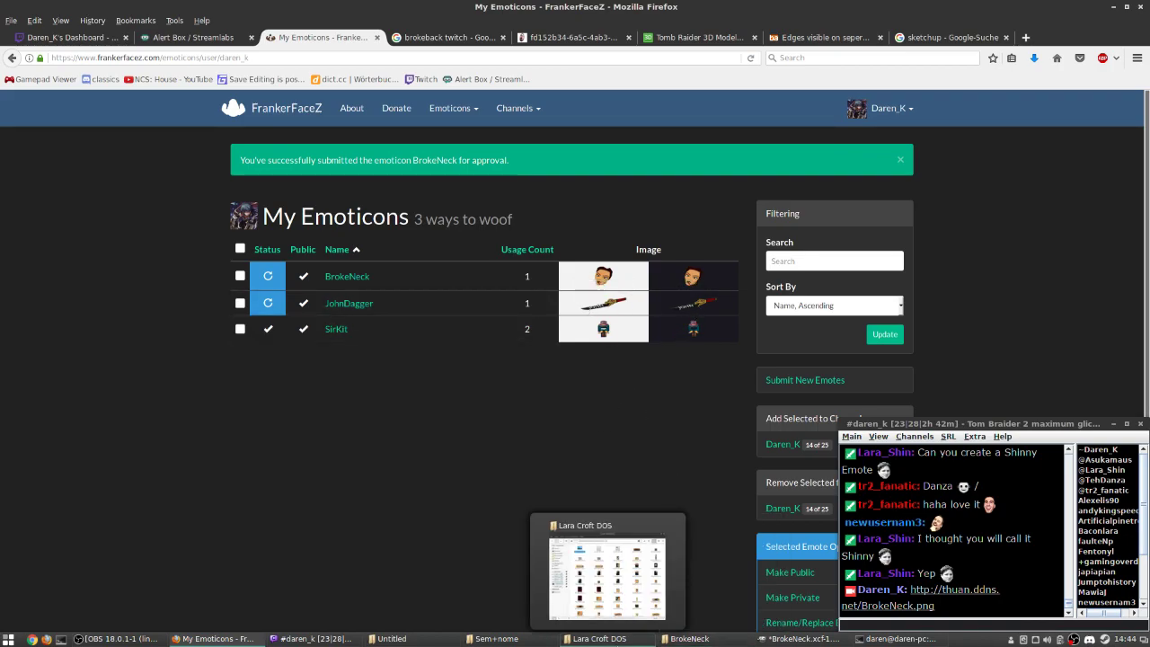
- Bring up the BrokeNeck folder in the file manager, view BrokeNeck_render.png, and close the image viewer
click(689, 638)
drag(742, 341, 456, 275)
click(581, 352)
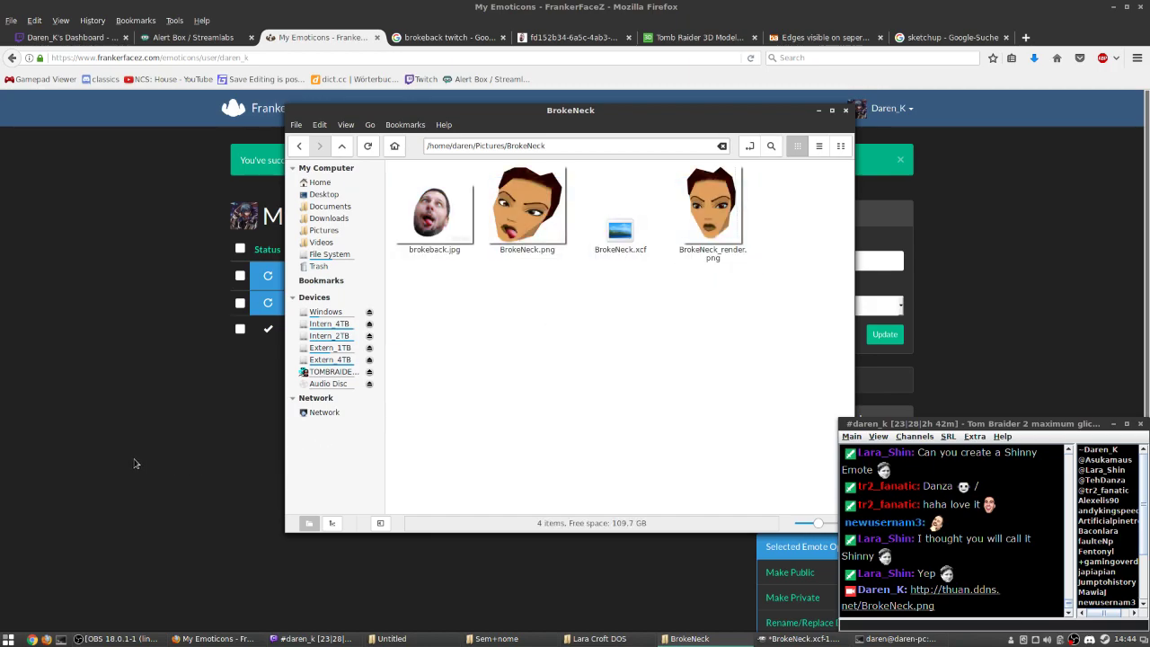
double_click(711, 211)
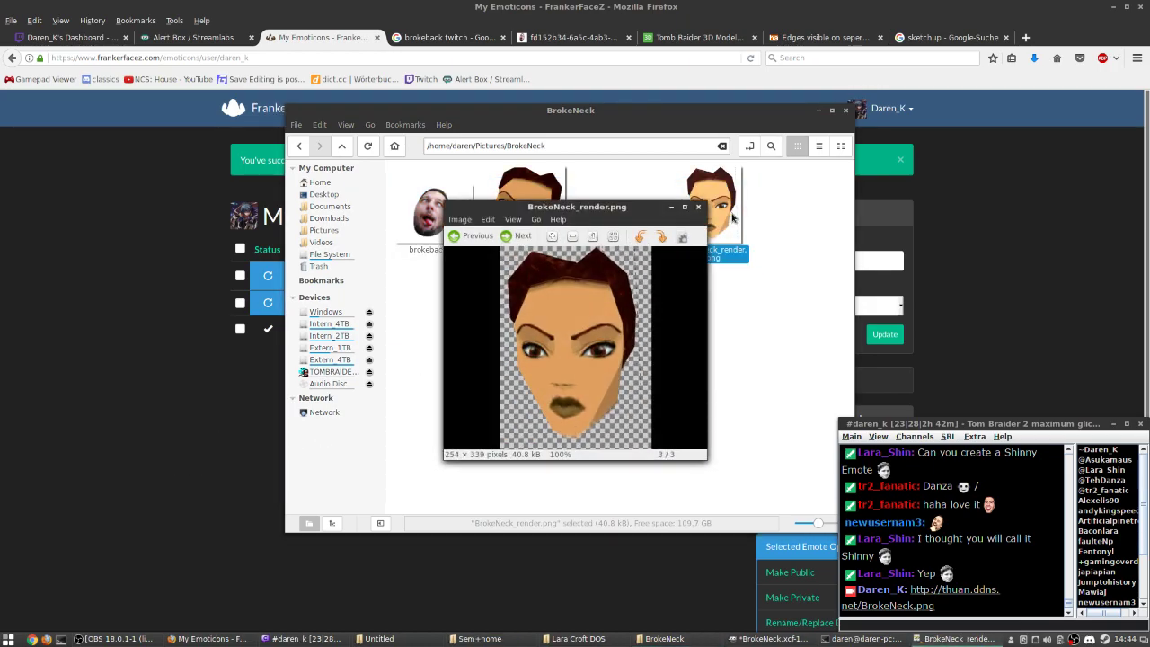
key(Escape)
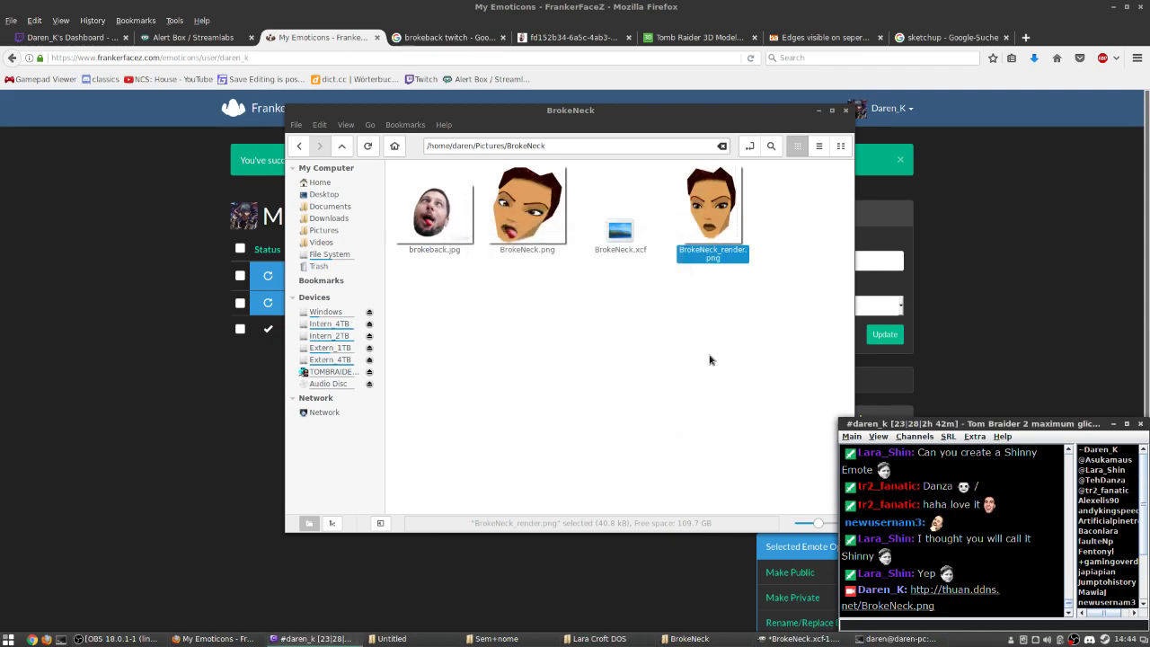
key(alt+Tab)
key(alt+Tab)
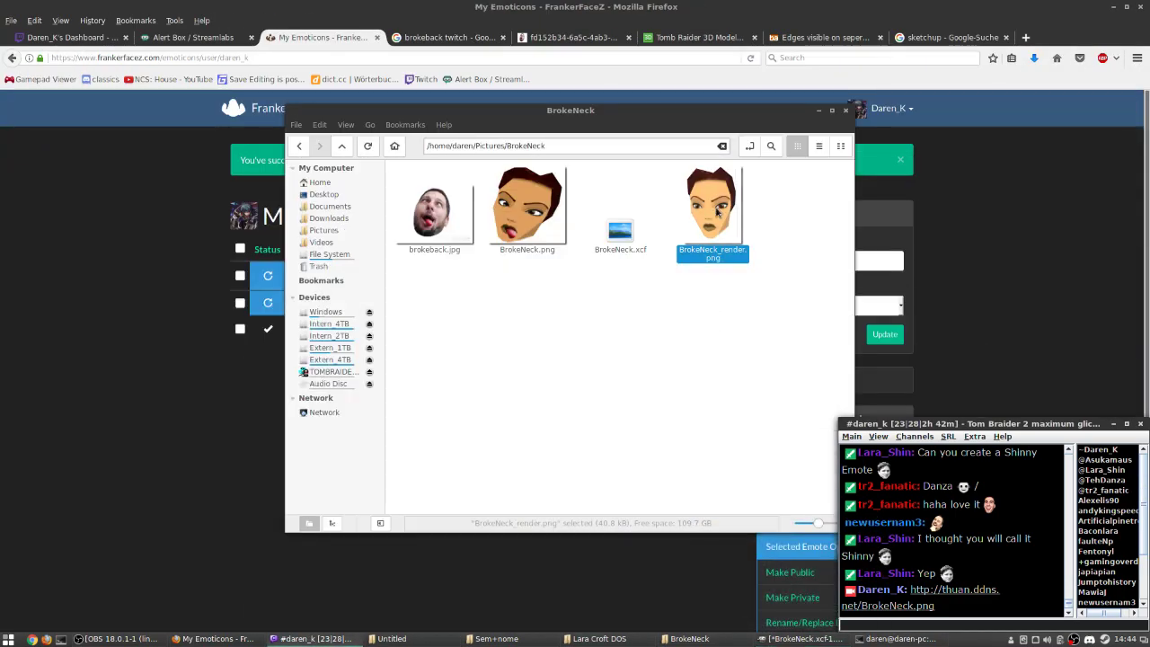
- View BrokeNeck.png in the image viewer, and close both the viewer and the BrokeNeck folder window
click(528, 209)
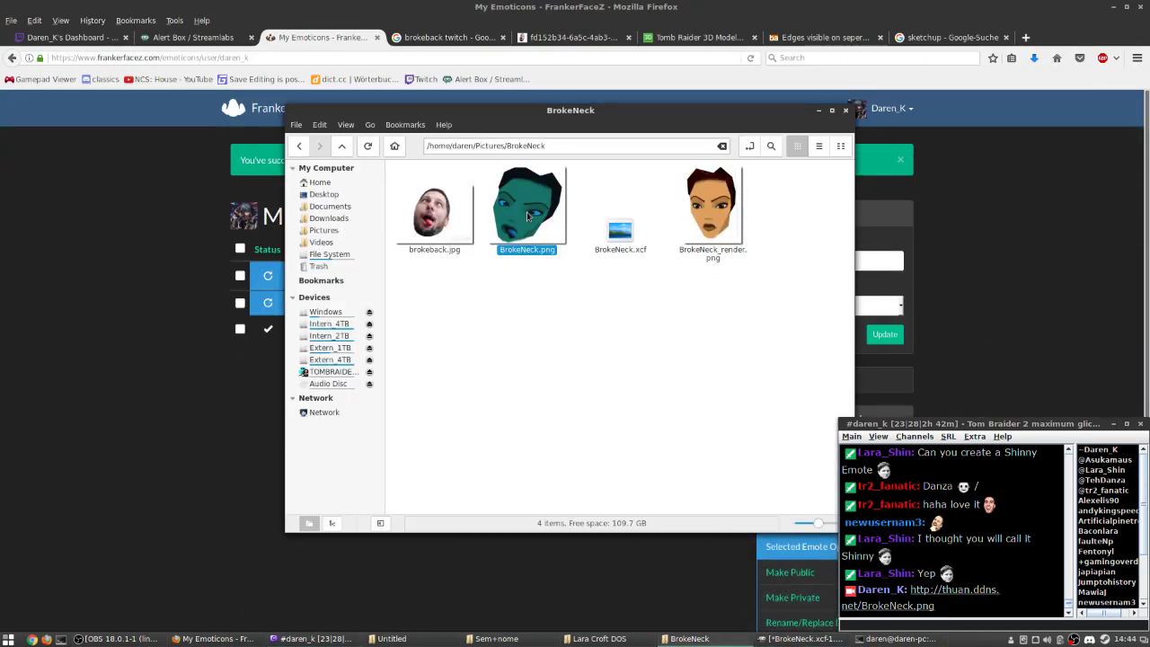
click(554, 363)
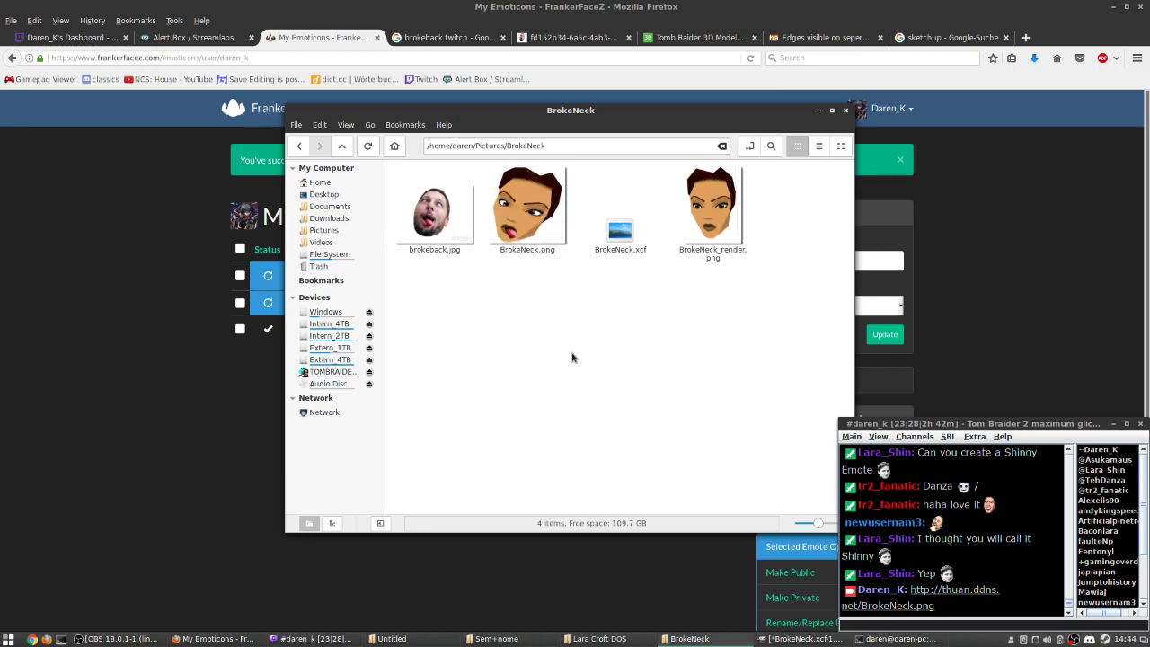
double_click(528, 207)
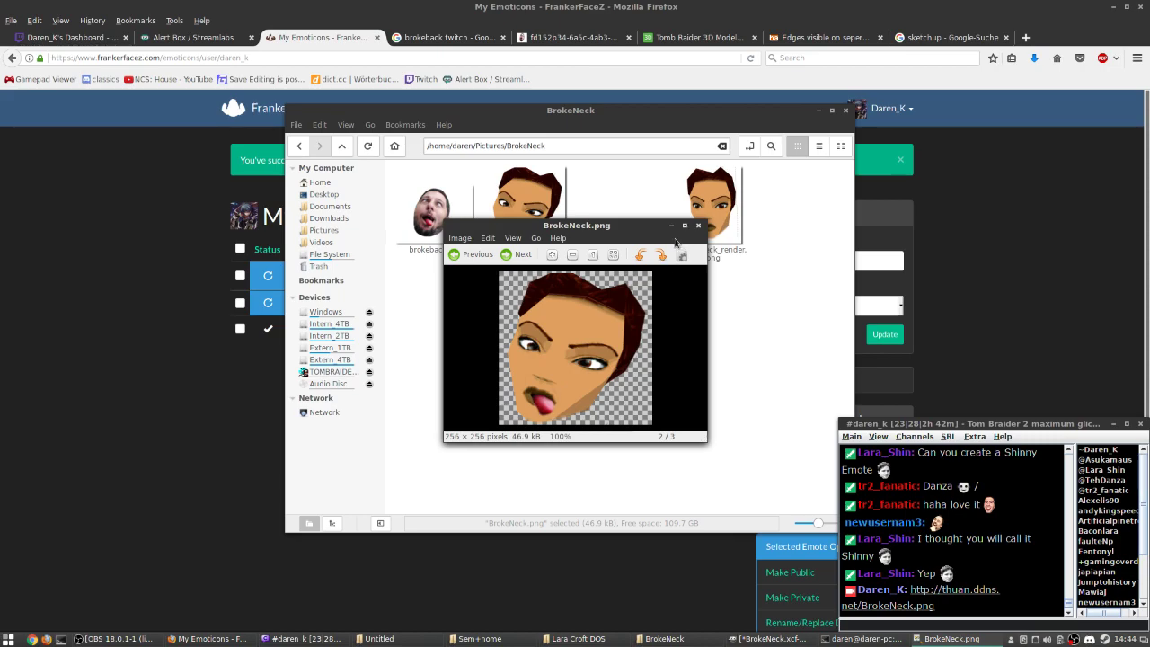
click(698, 227)
click(698, 367)
click(844, 110)
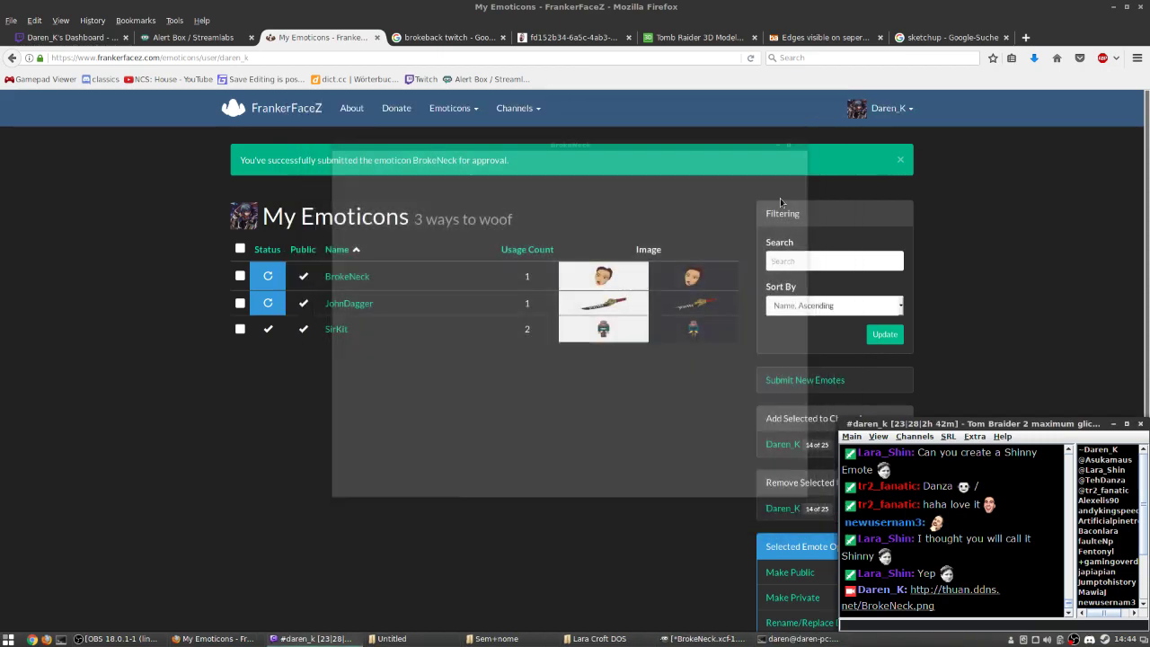
- Switch to GIMP, look at the exported BrokeNeck image, and quit GIMP, discarding all unsaved changes
click(700, 638)
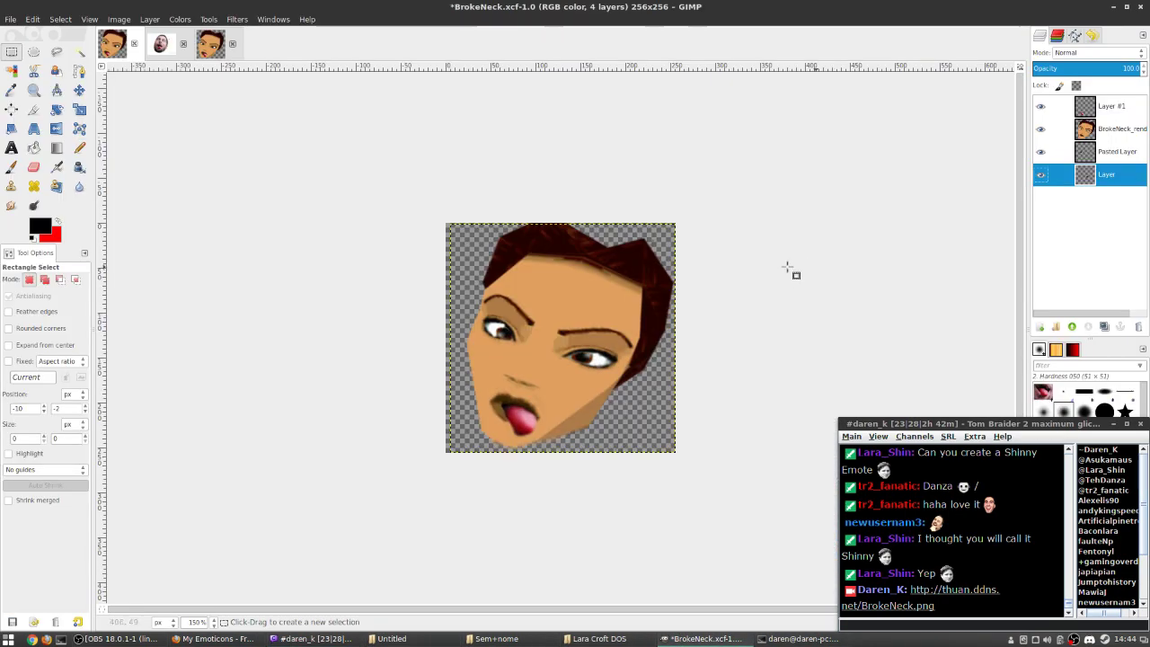
click(168, 52)
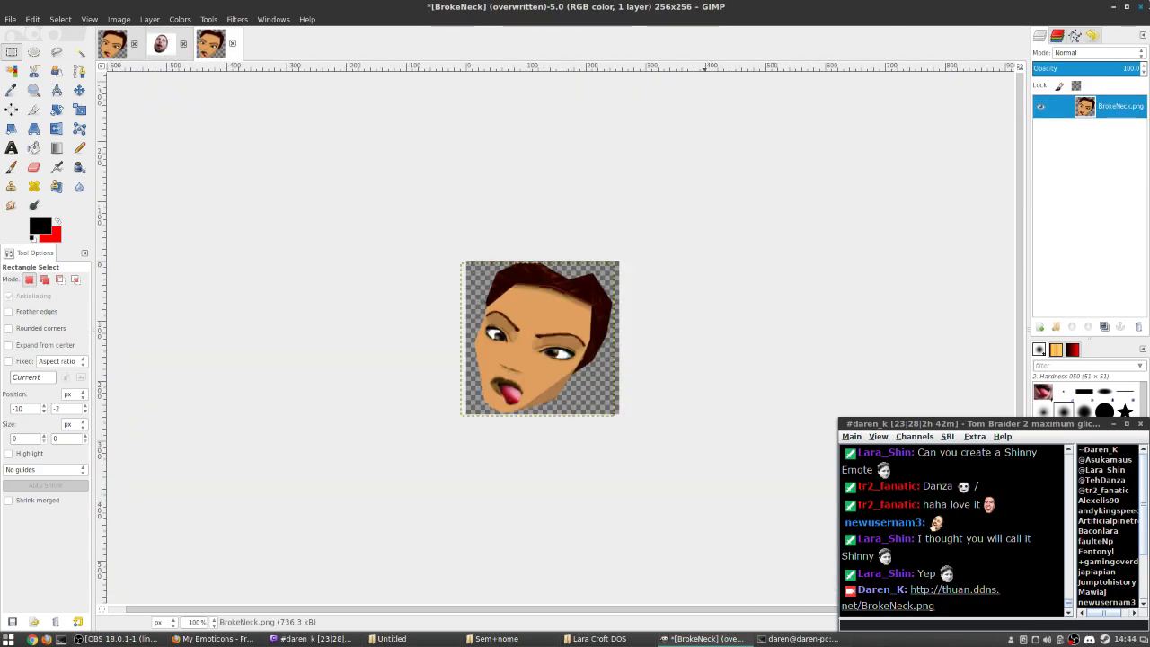
key(ctrl+q)
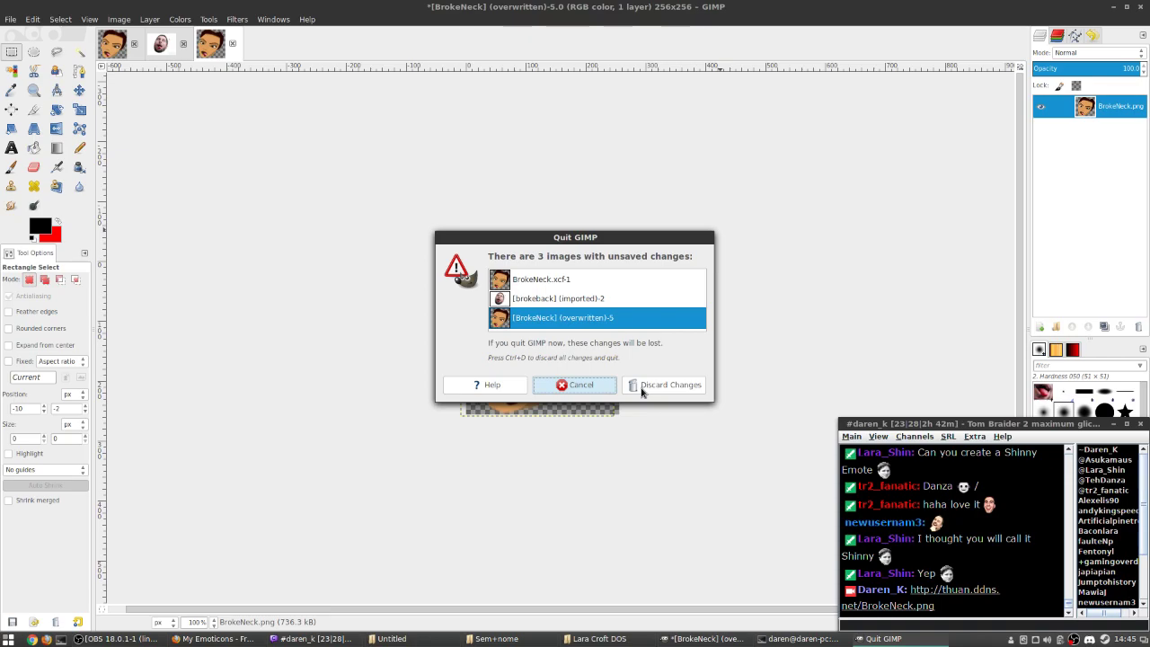
click(583, 387)
key(ctrl+q)
key(ctrl+d)
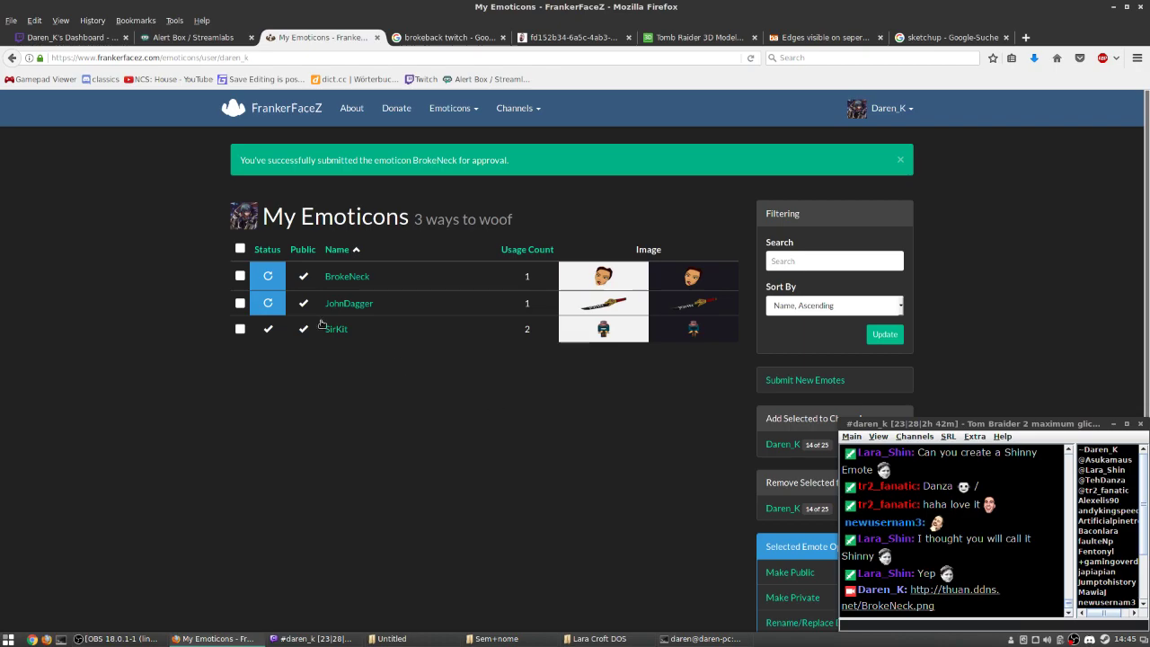